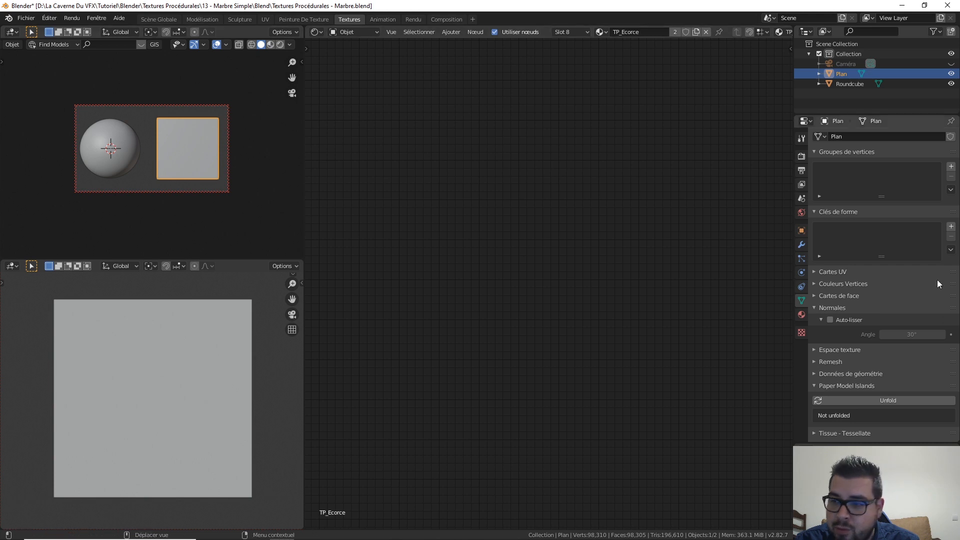
Examine the material slots of the plane and of the round cube, ending with the plane selected.
{"action": "left_click", "coordinate": [801, 315]}
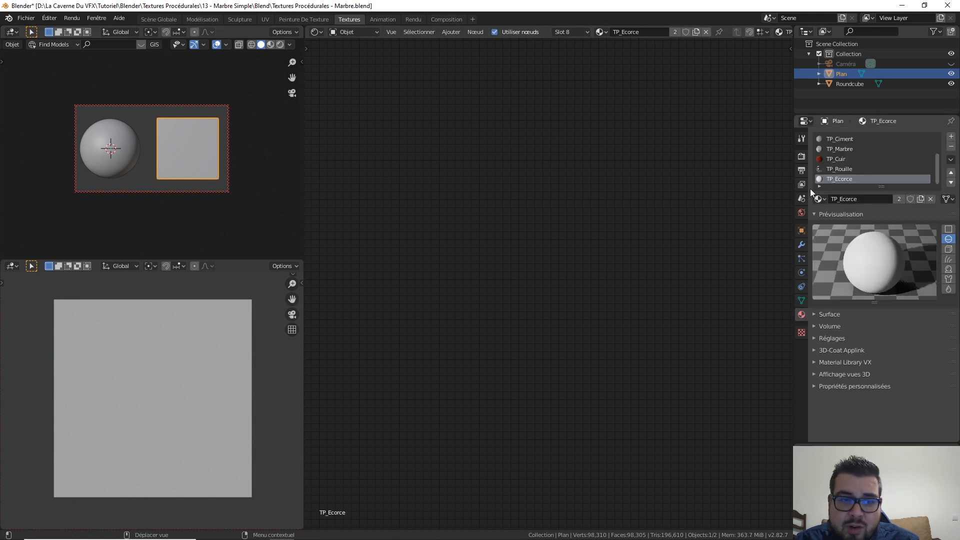
{"action": "key", "text": "Tab"}
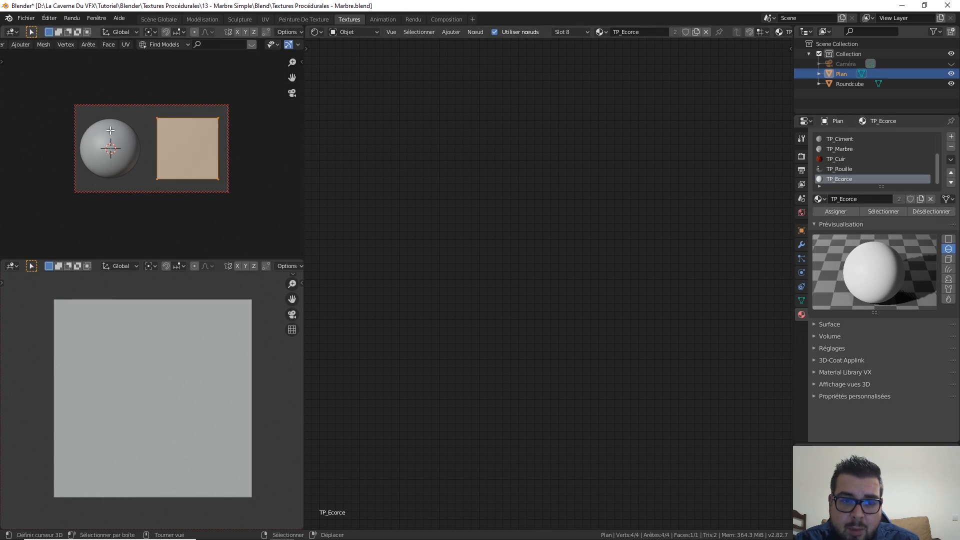
{"action": "key", "text": "Tab"}
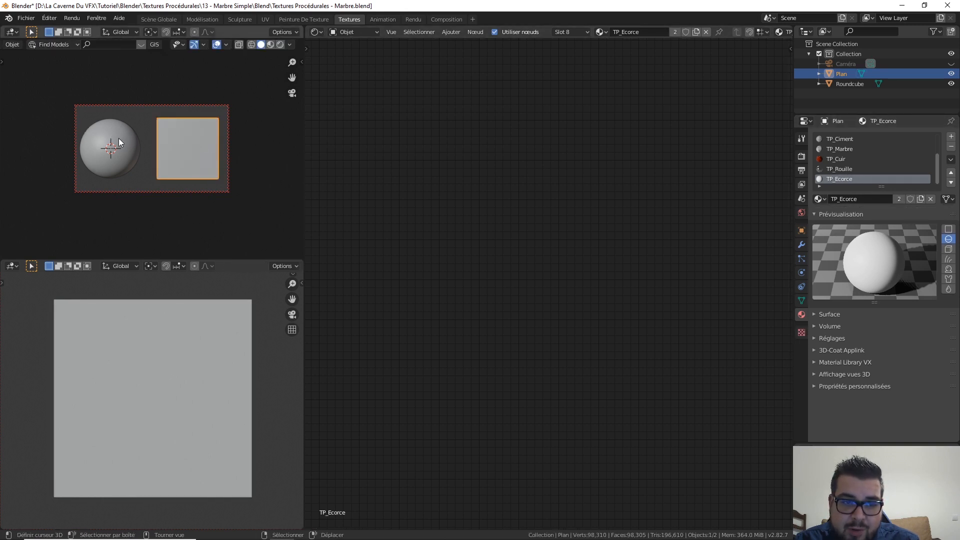
{"action": "left_click", "coordinate": [115, 144]}
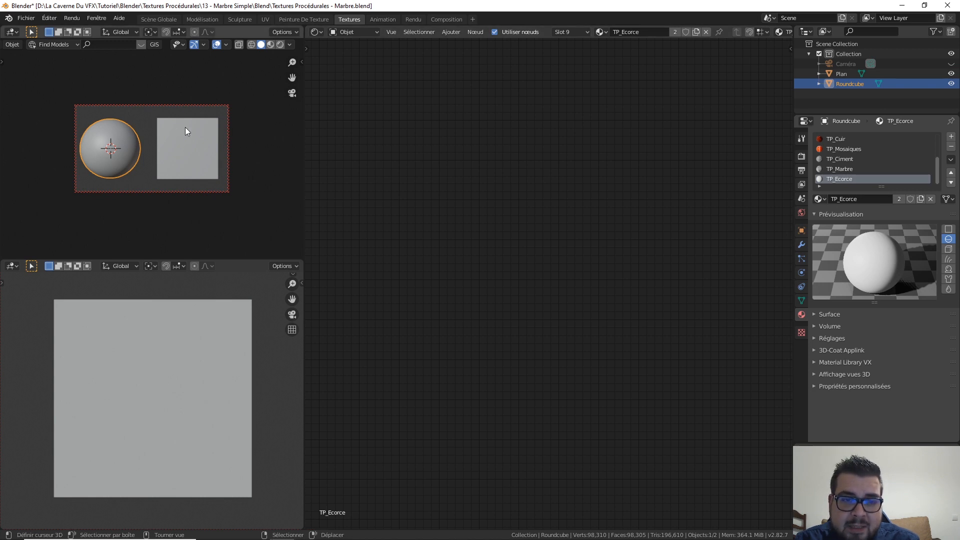
{"action": "left_click", "coordinate": [195, 144]}
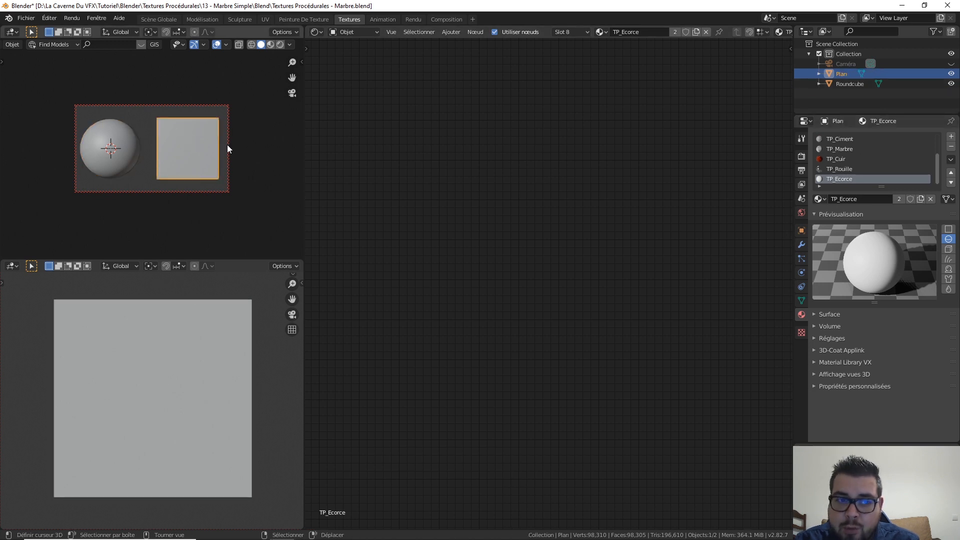
Hide the Plan and Roundcube objects in the viewport and leave the camera view.
{"action": "left_click", "coordinate": [952, 73]}
{"action": "left_click", "coordinate": [133, 131]}
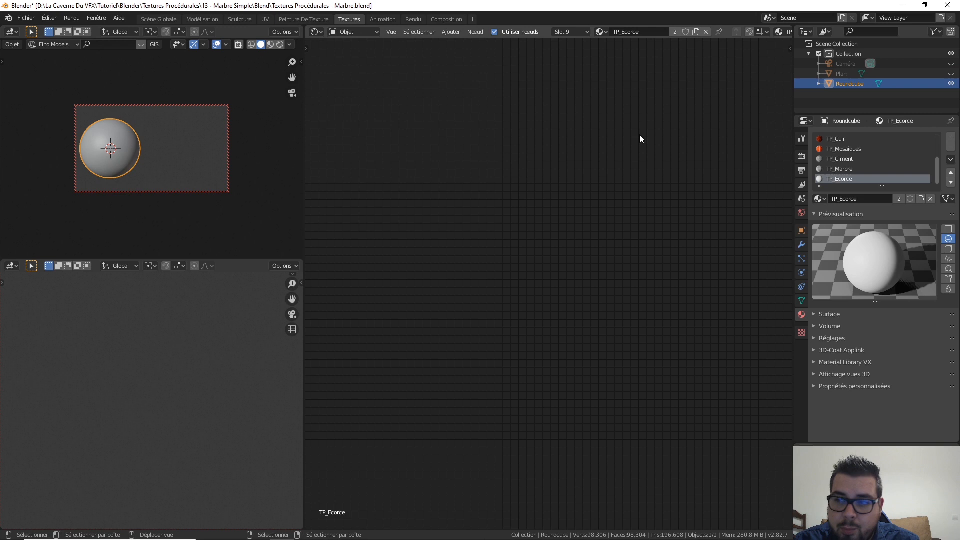
{"action": "left_click", "coordinate": [952, 84]}
{"action": "key", "text": "KP_0"}
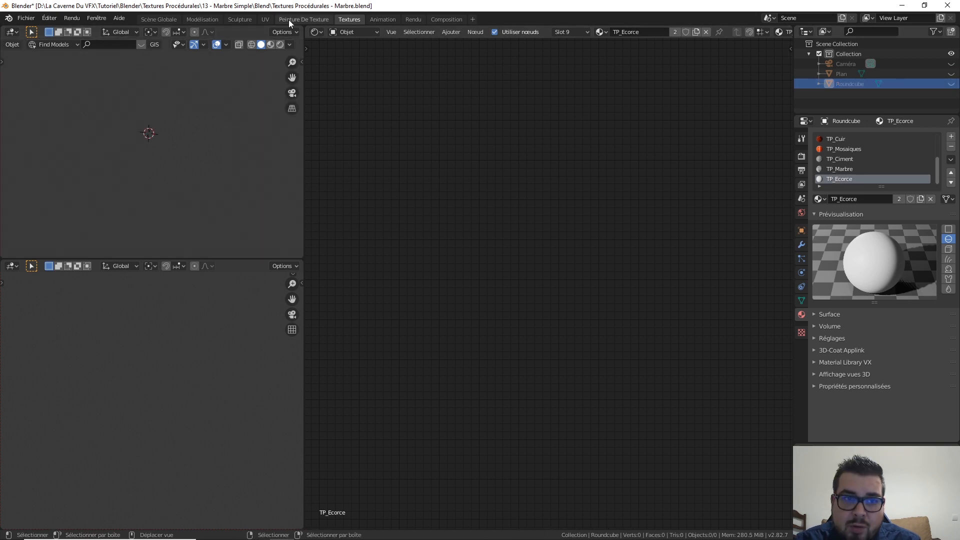
Go to the Scène Globale workspace, hide the viewport sidebar, and add a mesh cylinder at the origin.
{"action": "left_click", "coordinate": [159, 18]}
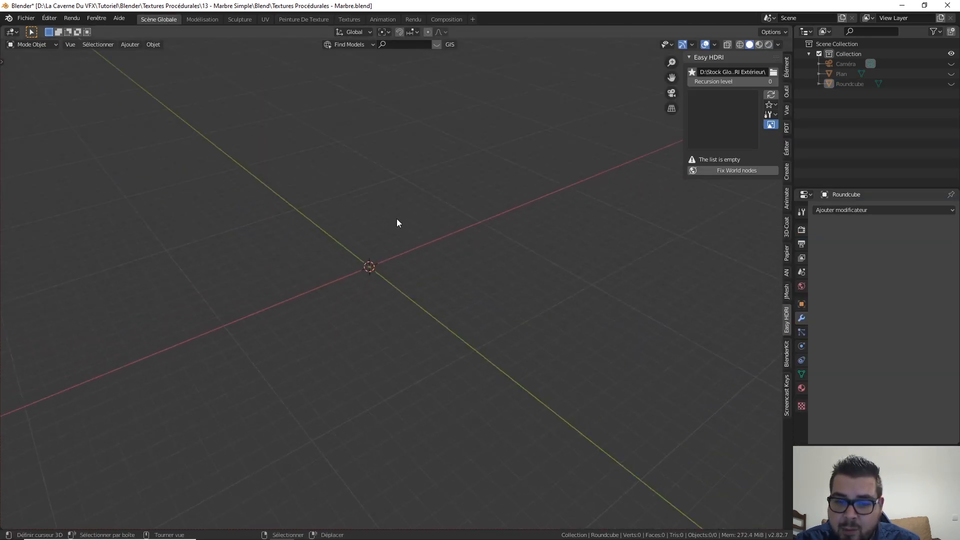
{"action": "key", "text": "n"}
{"action": "middle_click_drag", "start_coordinate": [401, 224], "coordinate": [425, 255]}
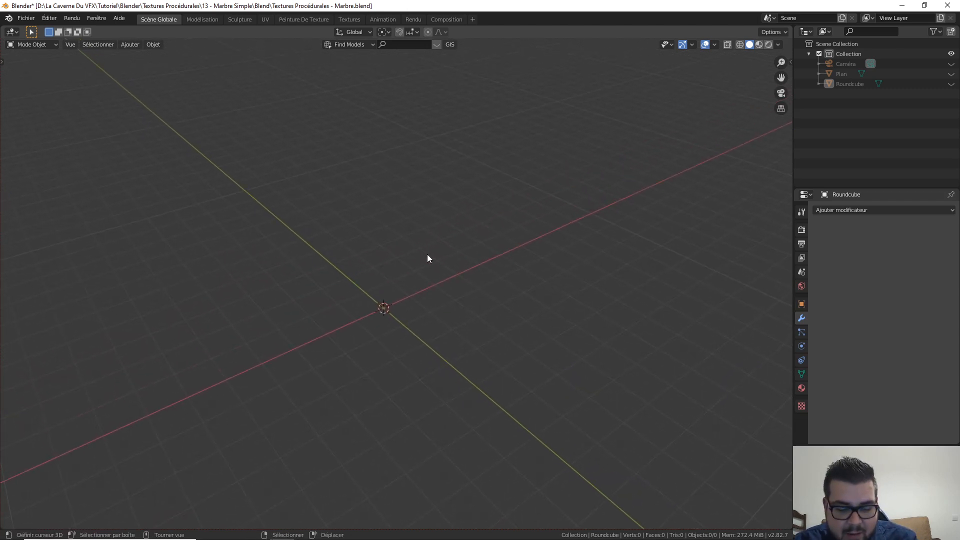
{"action": "key", "text": "shift+a"}
{"action": "mouse_move", "coordinate": [427, 255]}
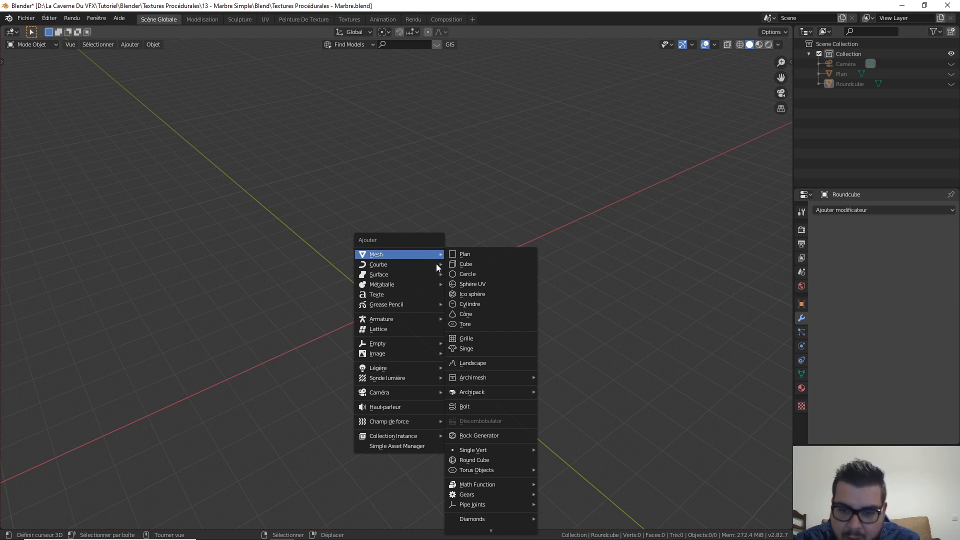
{"action": "left_click", "coordinate": [487, 305]}
Stretch the cylinder along the Z axis into a tall, slender column.
{"action": "key", "text": "s"}
{"action": "key", "text": "z"}
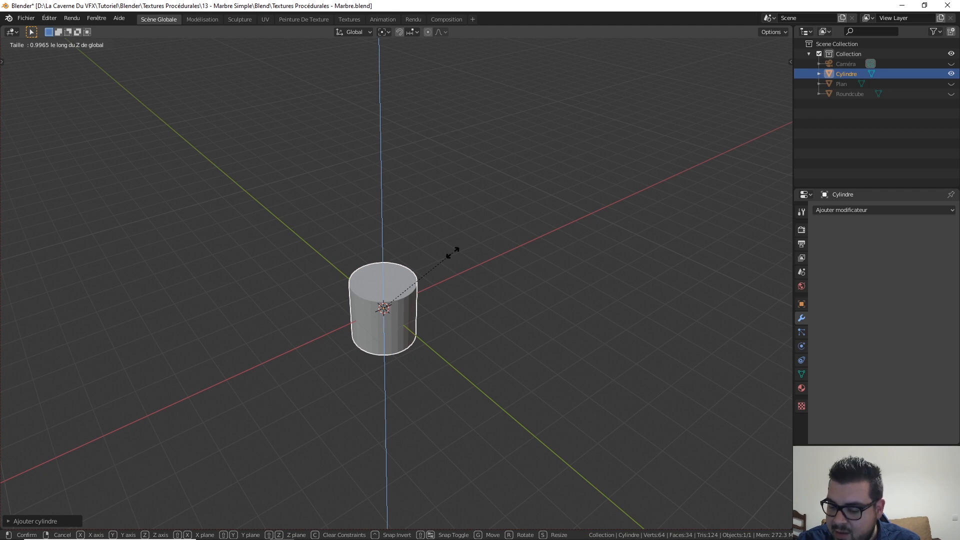
{"action": "left_click", "coordinate": [452, 253]}
Select the edge loop around the cylinder's upper cap in edit mode and try to bevel it.
{"action": "key", "text": "Tab"}
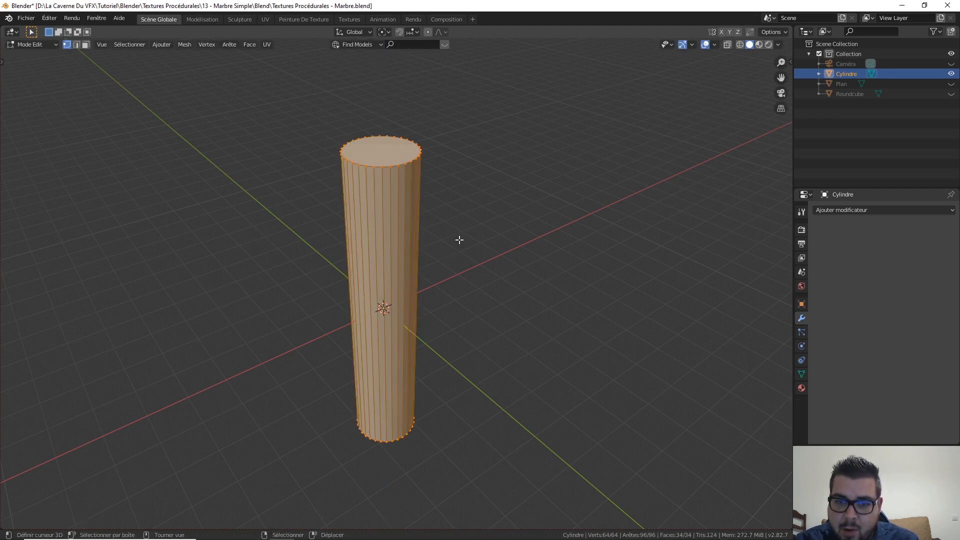
{"action": "left_click", "coordinate": [76, 44]}
{"action": "left_click", "coordinate": [403, 166]}
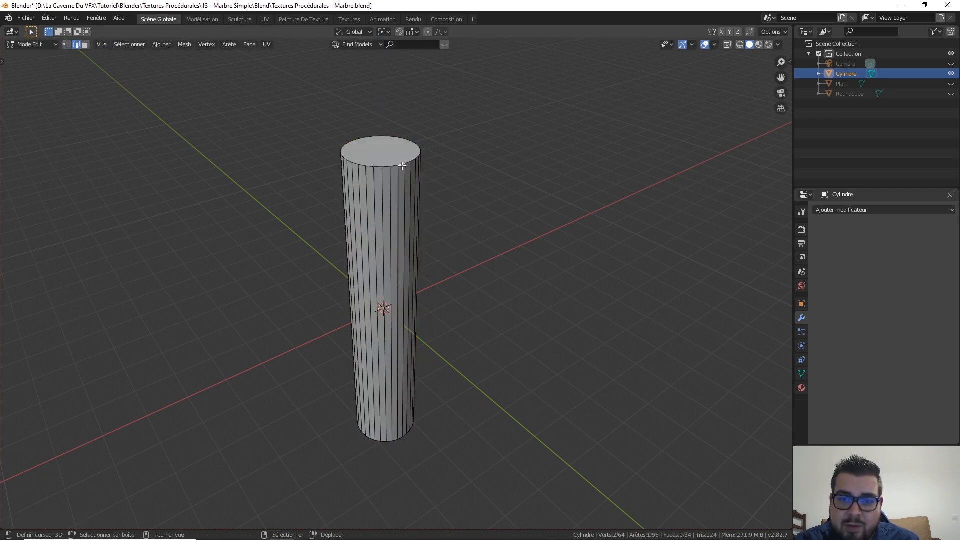
{"action": "left_click", "coordinate": [401, 167], "text": "alt"}
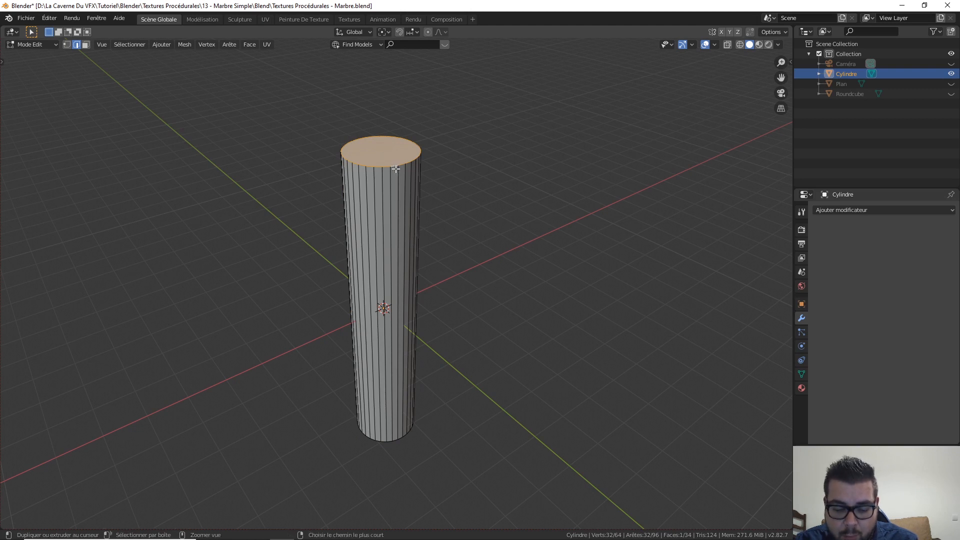
{"action": "key", "text": "ctrl+b"}
{"action": "key", "text": "Escape"}
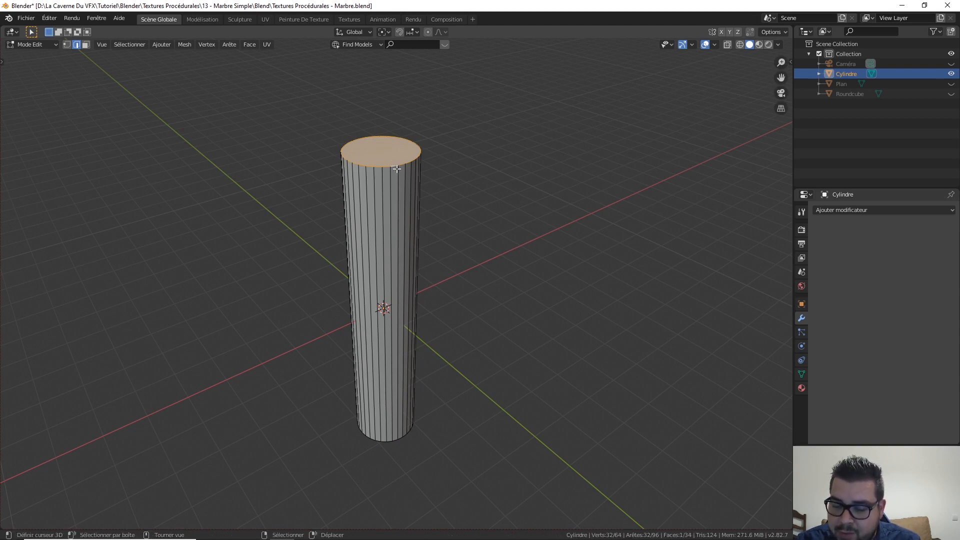
Apply the cylinder's rotation and scale in object mode.
{"action": "key", "text": "Tab"}
{"action": "key", "text": "ctrl+Tab"}
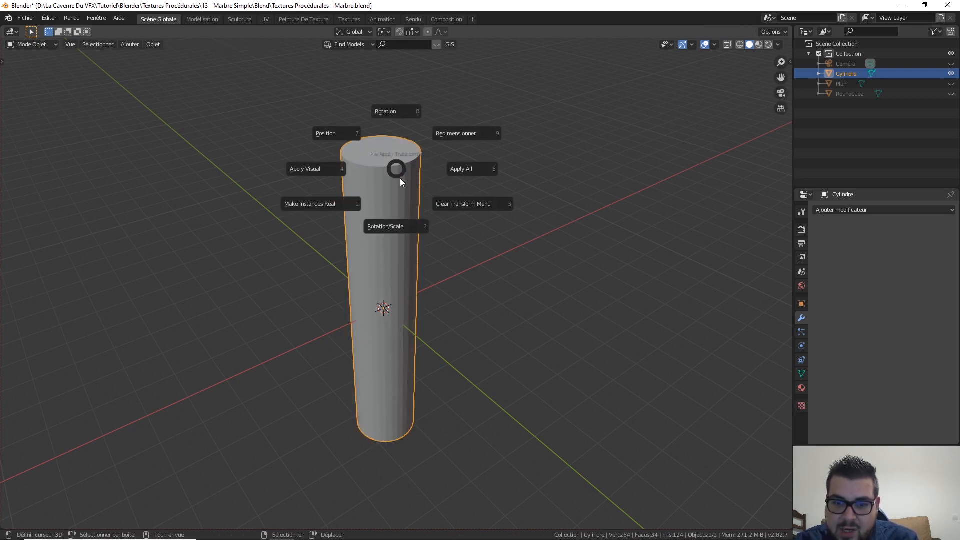
{"action": "left_click", "coordinate": [410, 216]}
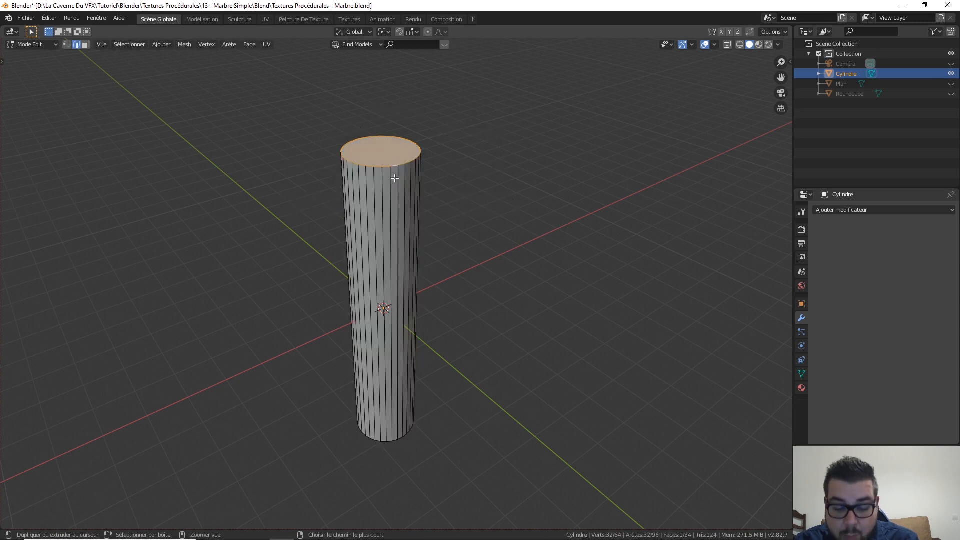
Bevel the cylinder's upper cap edge loop with two segments and check the rounded rim in object mode.
{"action": "key", "text": "ctrl+b"}
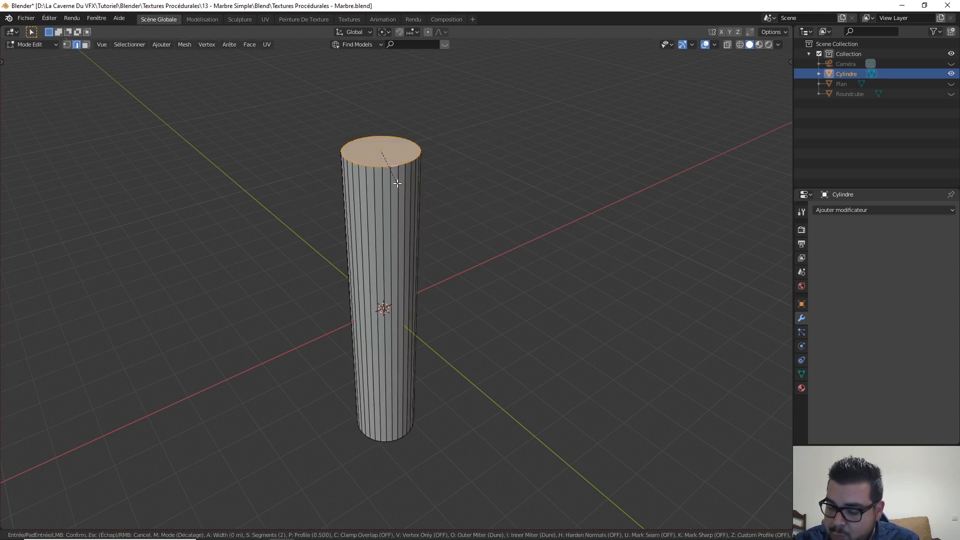
{"action": "left_click", "coordinate": [397, 183]}
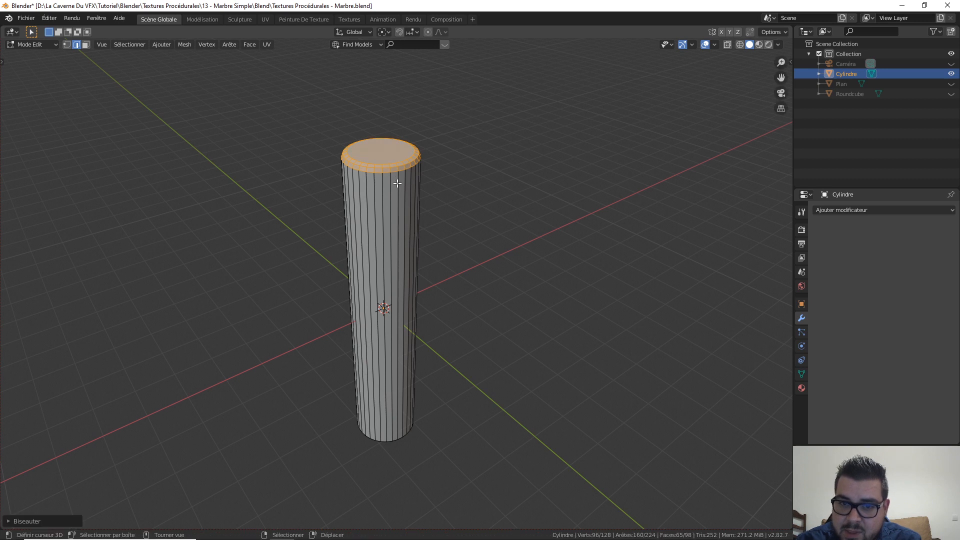
{"action": "key", "text": "Tab"}
{"action": "middle_click_drag", "start_coordinate": [419, 205], "coordinate": [405, 158]}
{"action": "key", "text": "Tab"}
{"action": "key", "text": "Tab"}
Select the edge loop around the cylinder's lower cap and bevel it by 0.1 m with two segments.
{"action": "middle_click_drag", "start_coordinate": [422, 355], "coordinate": [434, 311]}
{"action": "key", "text": "Tab"}
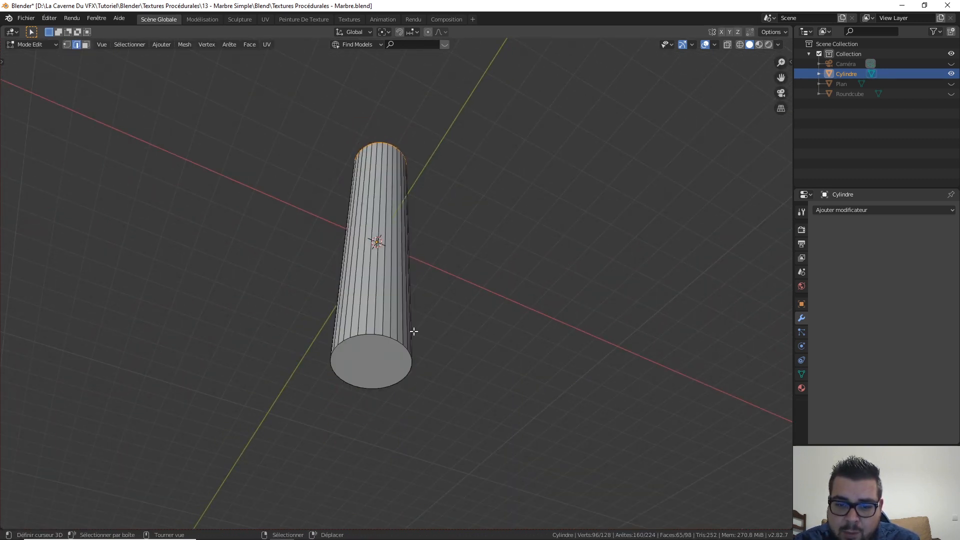
{"action": "left_click", "coordinate": [390, 339]}
{"action": "right_click", "coordinate": [380, 335], "text": "alt"}
{"action": "key", "text": "a"}
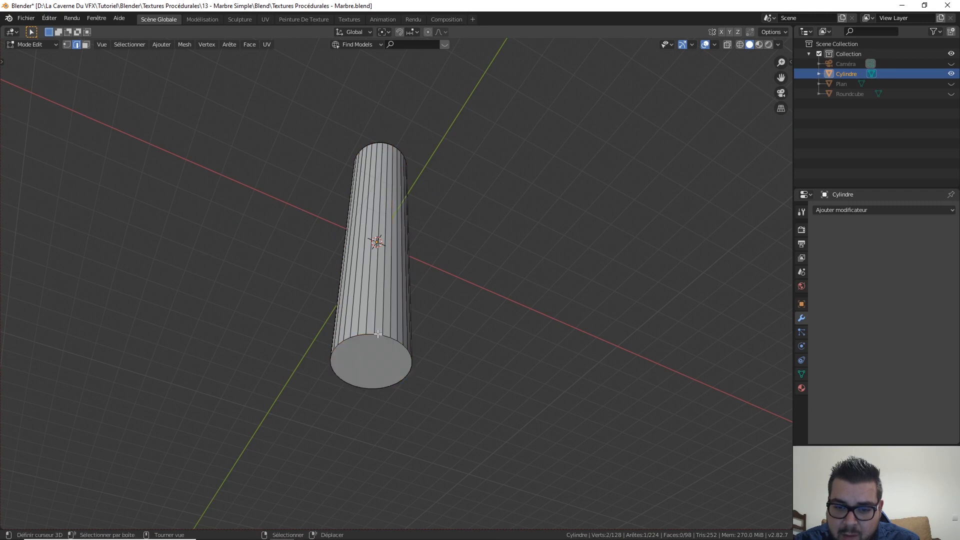
{"action": "right_click", "coordinate": [378, 333], "text": "alt"}
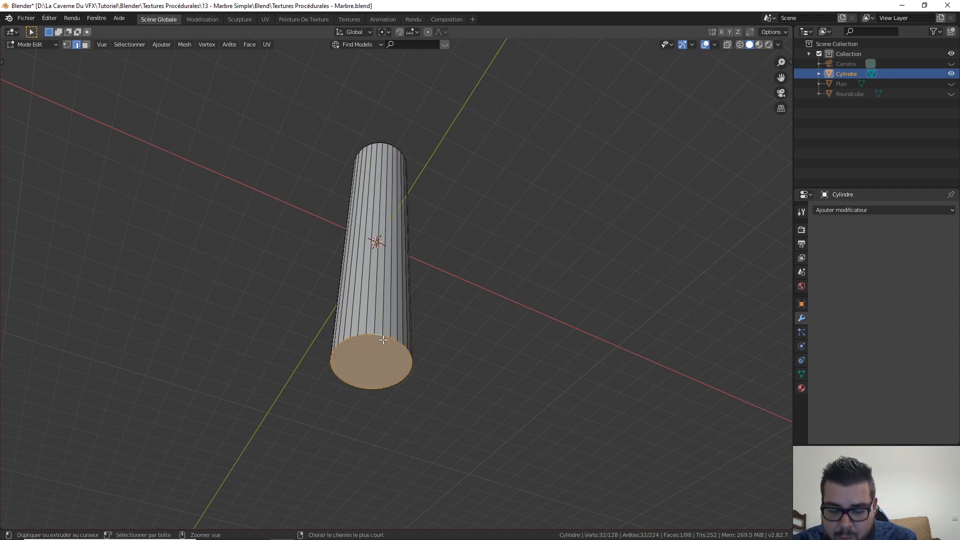
{"action": "key", "text": "ctrl+b"}
{"action": "type", "text": "0.1"}
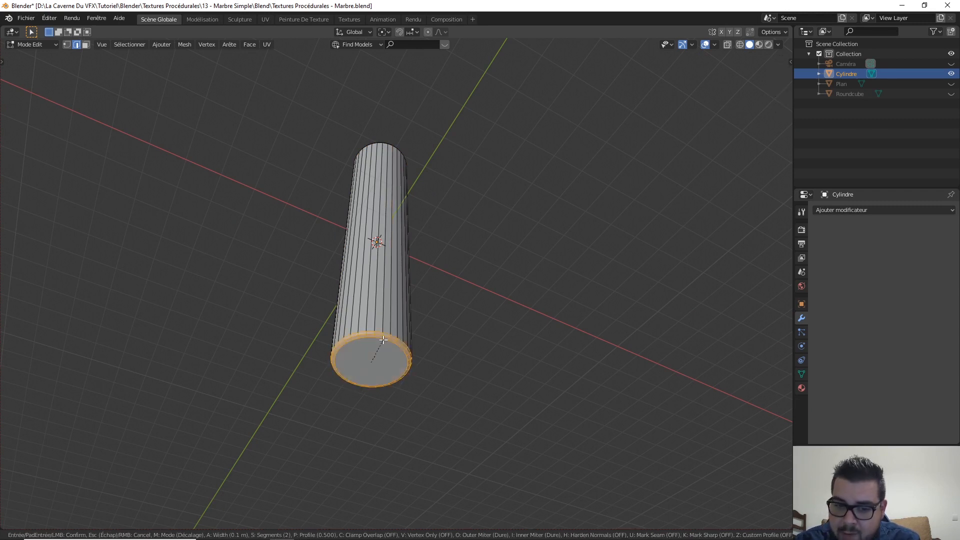
{"action": "key", "text": "Return"}
Return the cylinder to object mode and shade it smooth.
{"action": "key", "text": "Tab"}
{"action": "middle_click_drag", "start_coordinate": [511, 416], "coordinate": [403, 307]}
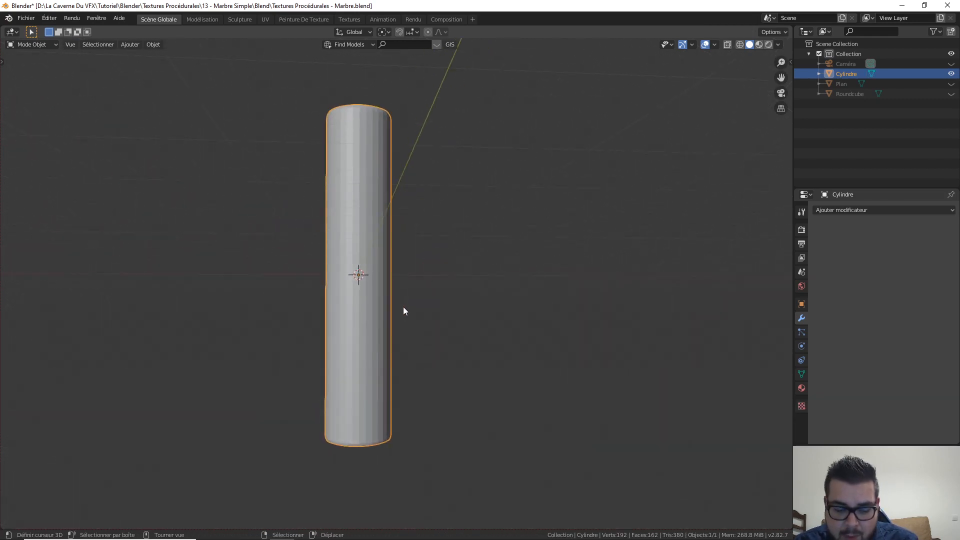
{"action": "right_click", "coordinate": [404, 307]}
{"action": "left_click", "coordinate": [405, 307]}
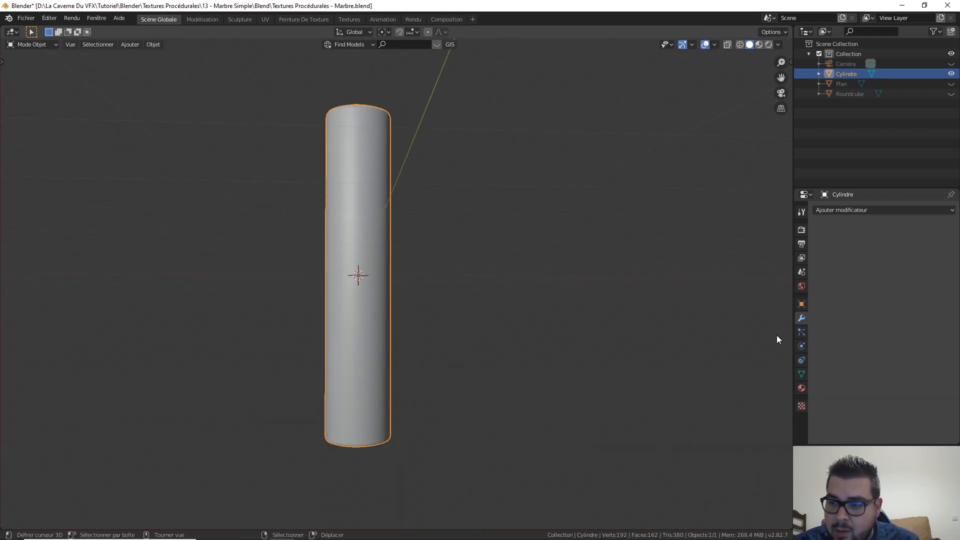
Enable auto smooth on the cylinder's normals with an angle of 45°.
{"action": "left_click", "coordinate": [801, 374]}
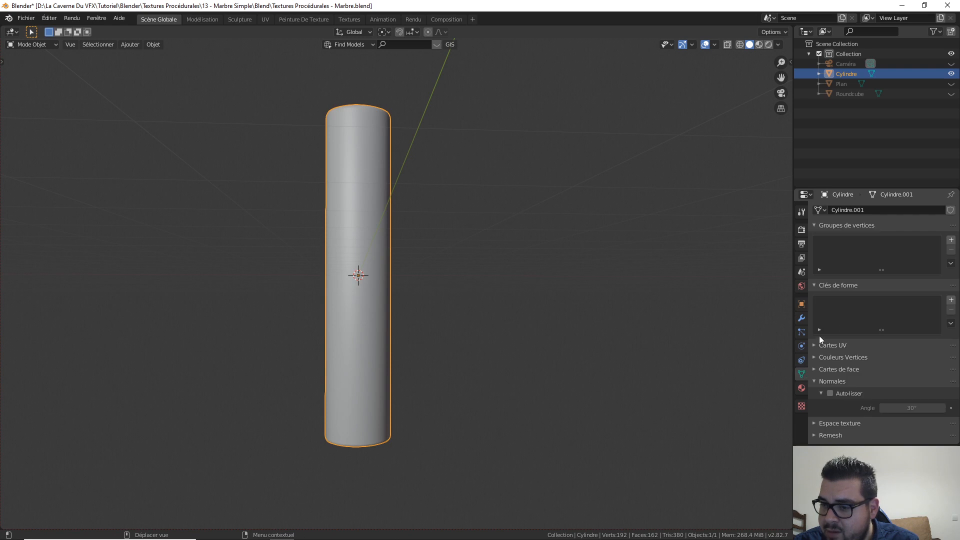
{"action": "left_click", "coordinate": [830, 393]}
{"action": "left_click", "coordinate": [912, 408]}
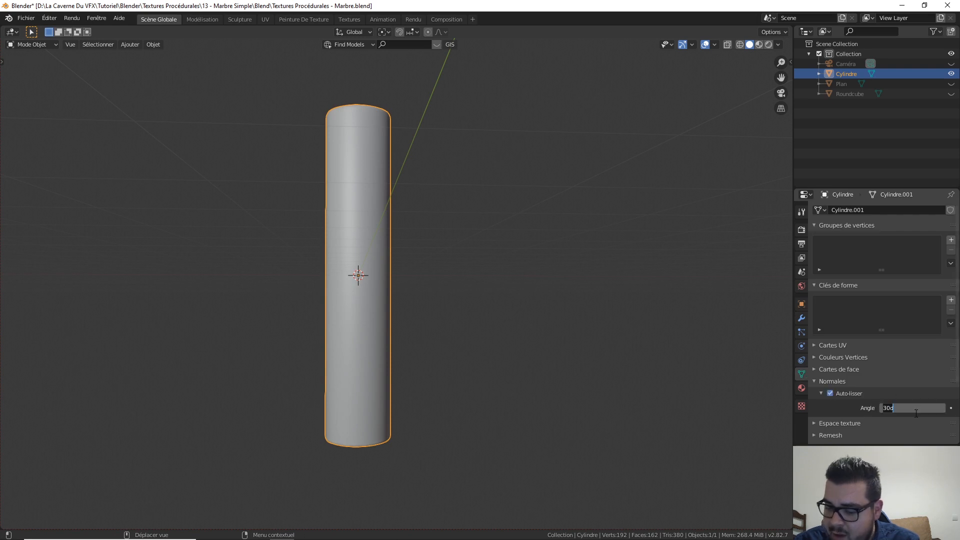
{"action": "type", "text": "45"}
{"action": "key", "text": "Return"}
{"action": "middle_click_drag", "start_coordinate": [577, 187], "coordinate": [548, 242]}
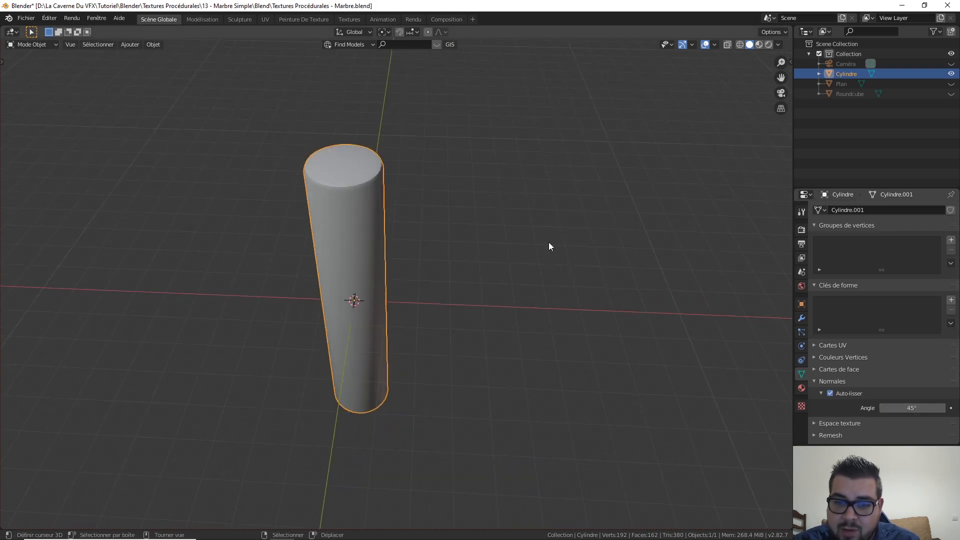
{"action": "middle_click_drag", "start_coordinate": [365, 184], "coordinate": [449, 188]}
{"action": "scroll", "coordinate": [449, 187], "scroll_direction": "down", "scroll_amount": 2}
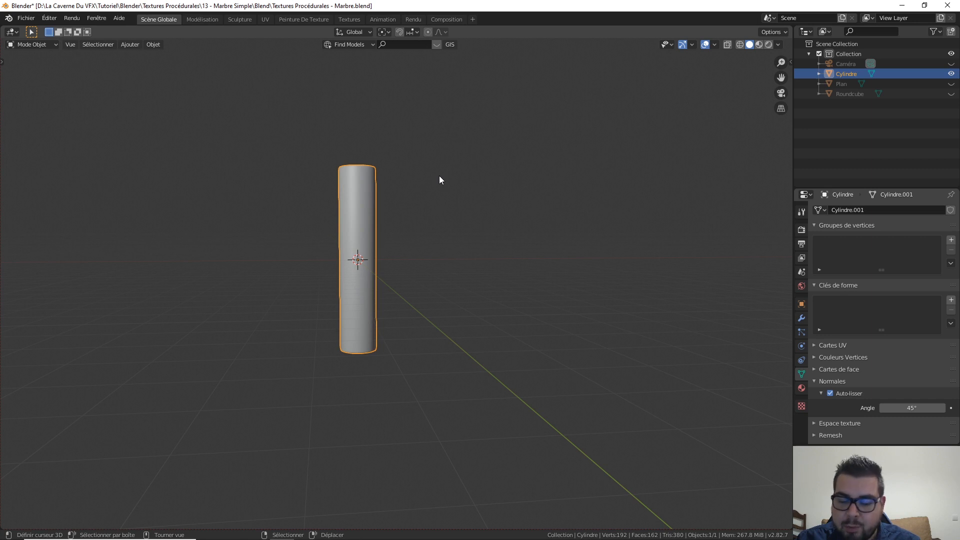
Add a Subdivision Surface modifier to the cylinder.
{"action": "left_click", "coordinate": [802, 319]}
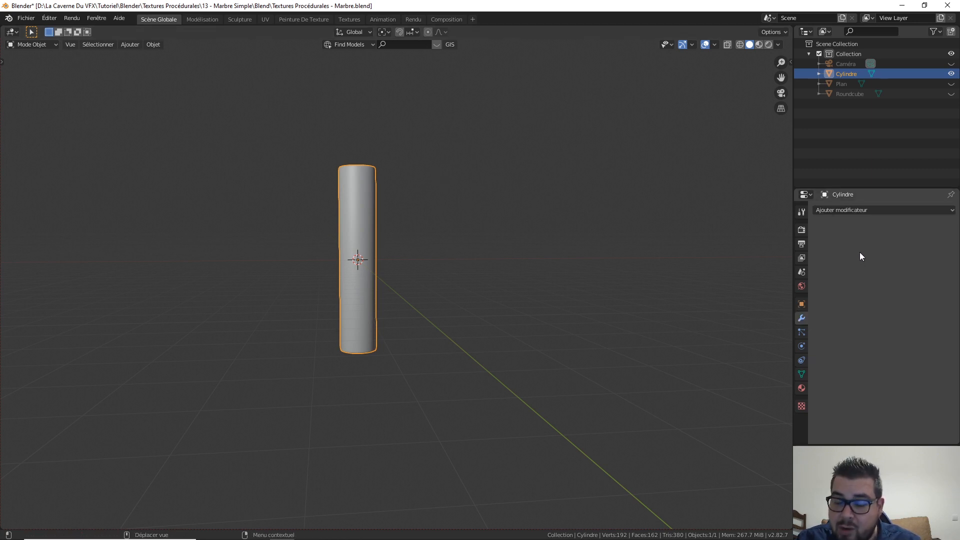
{"action": "left_click", "coordinate": [889, 211]}
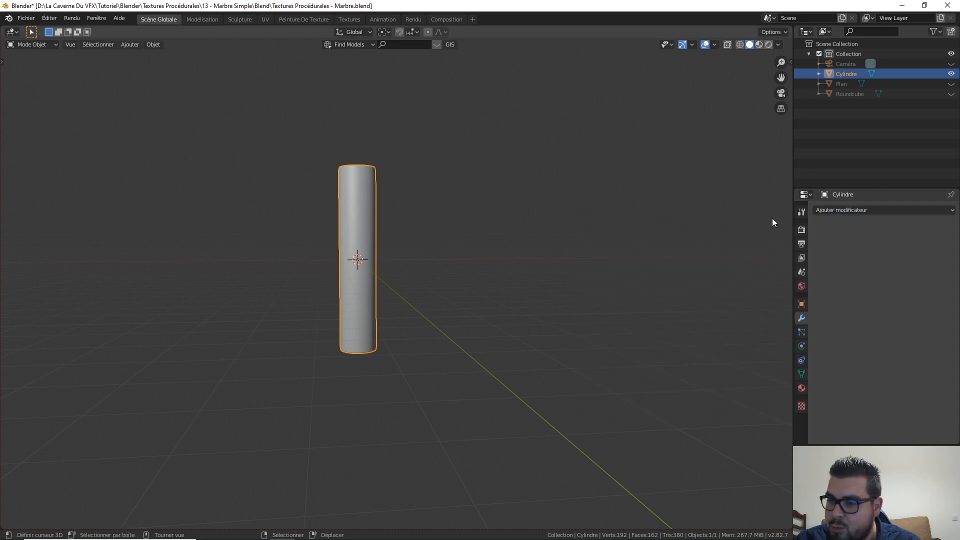
{"action": "left_click", "coordinate": [874, 210]}
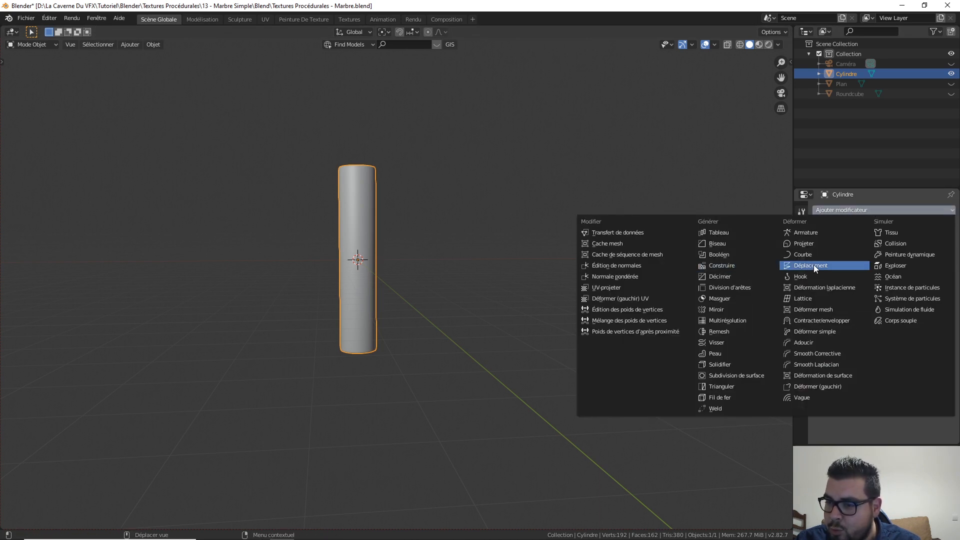
{"action": "left_click", "coordinate": [758, 377]}
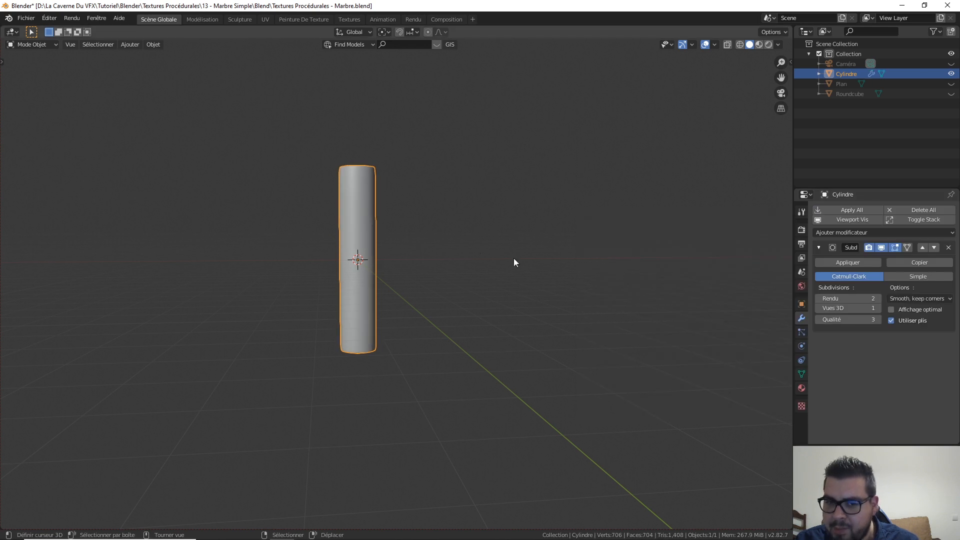
Add five evenly spaced horizontal edge loops along the cylinder's side and return it to object mode.
{"action": "key", "text": "Tab"}
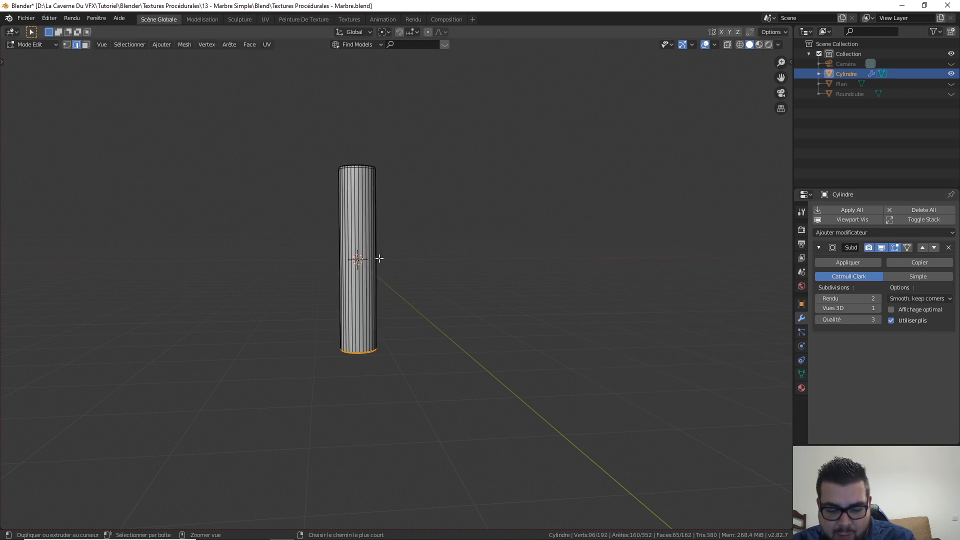
{"action": "key", "text": "ctrl+r"}
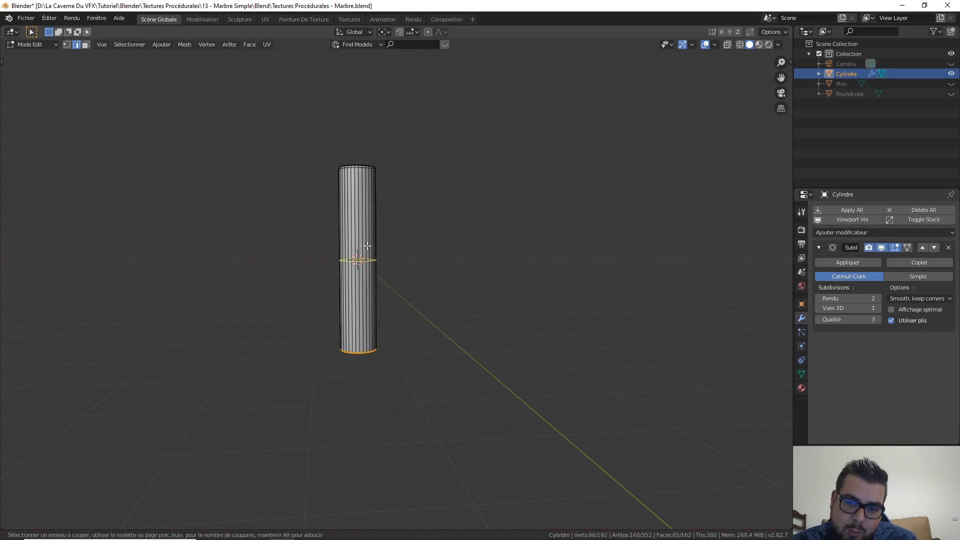
{"action": "scroll", "coordinate": [368, 246], "scroll_direction": "up", "scroll_amount": 4}
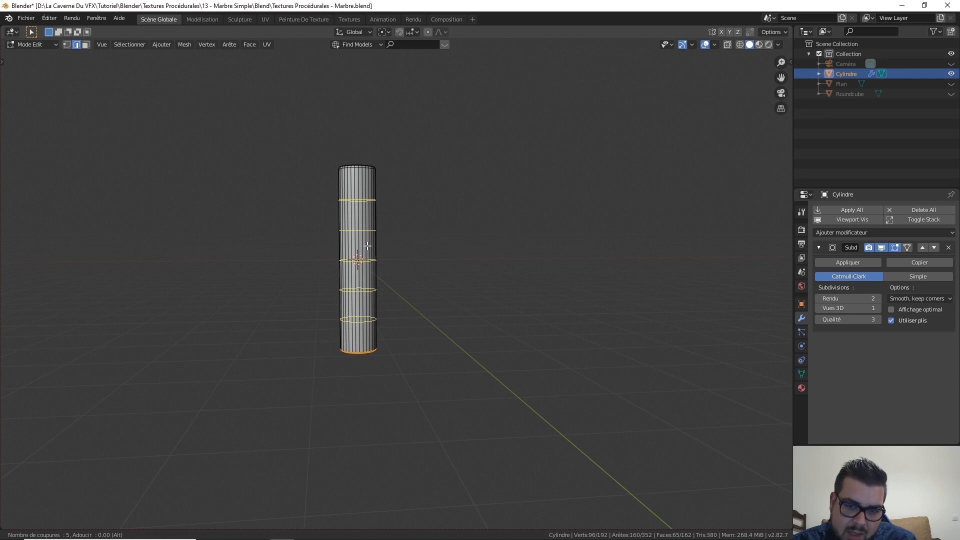
{"action": "left_click", "coordinate": [367, 245]}
{"action": "key", "text": "Tab"}
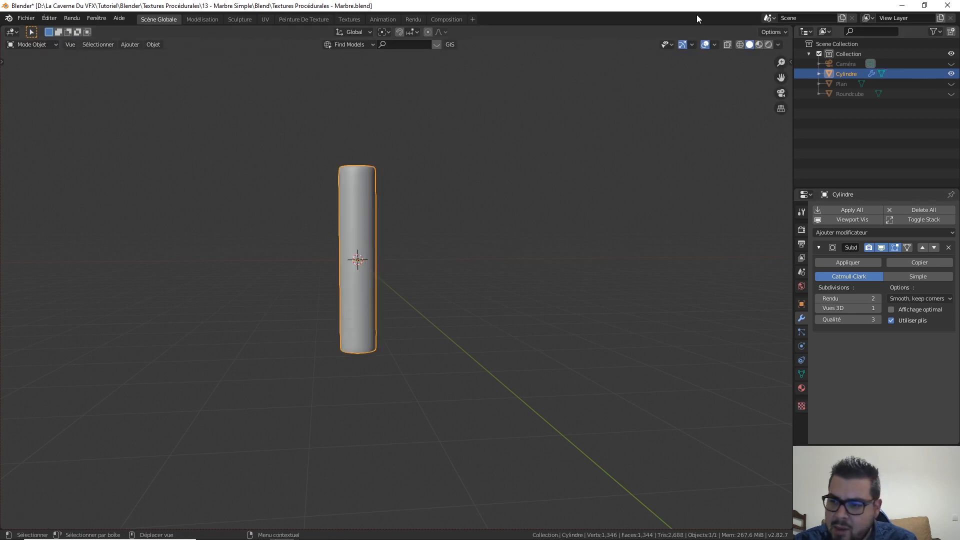
Set the Subdivision modifier to Simple with one render level and a quality of 6.
{"action": "left_click", "coordinate": [821, 298]}
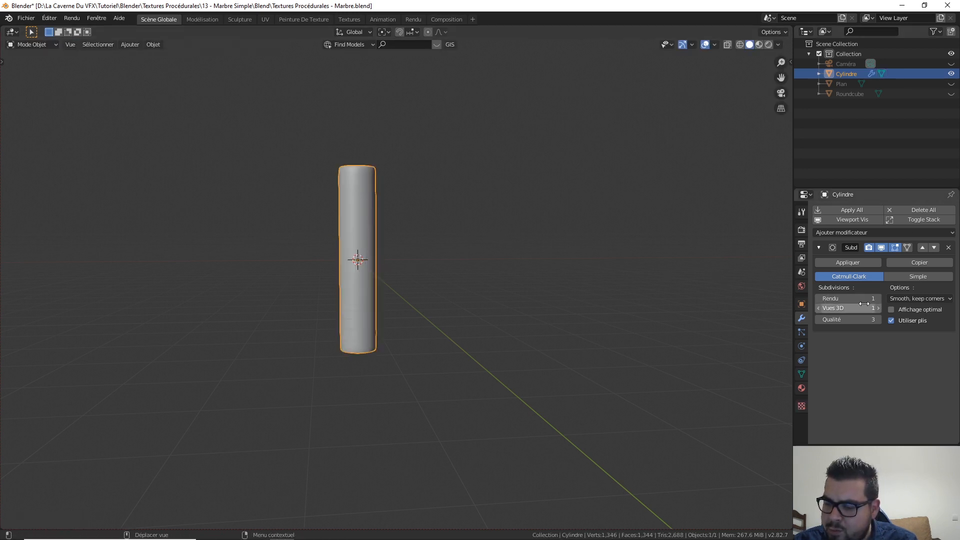
{"action": "left_click", "coordinate": [851, 320]}
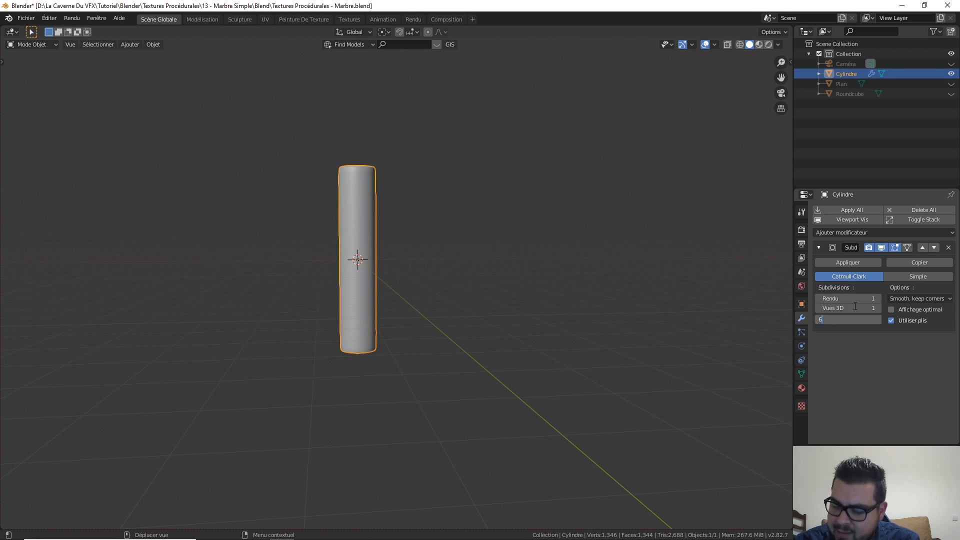
{"action": "key", "text": "Return"}
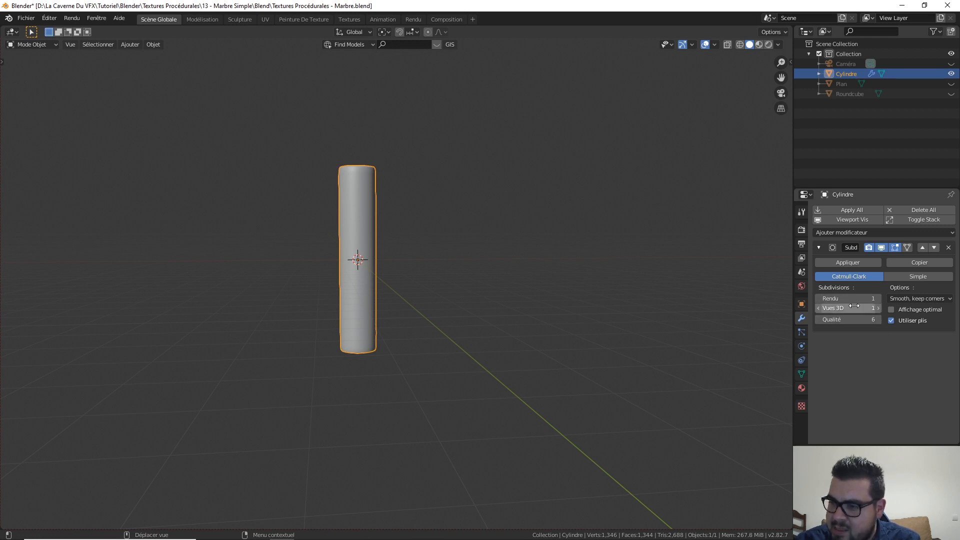
{"action": "left_click", "coordinate": [922, 275]}
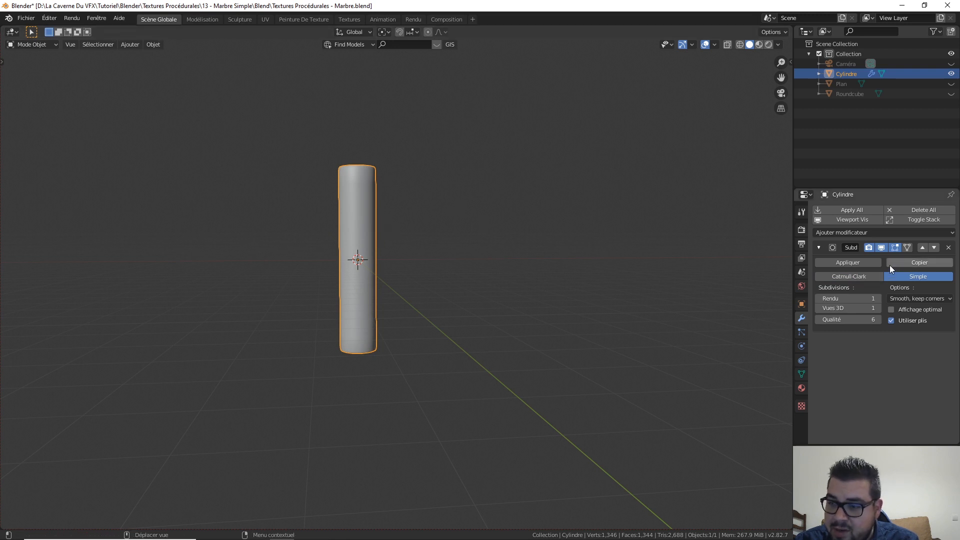
Add a Displace modifier to the cylinder and give it a new texture named Déplacement_Rondin.
{"action": "left_click", "coordinate": [887, 231]}
{"action": "left_click", "coordinate": [819, 287]}
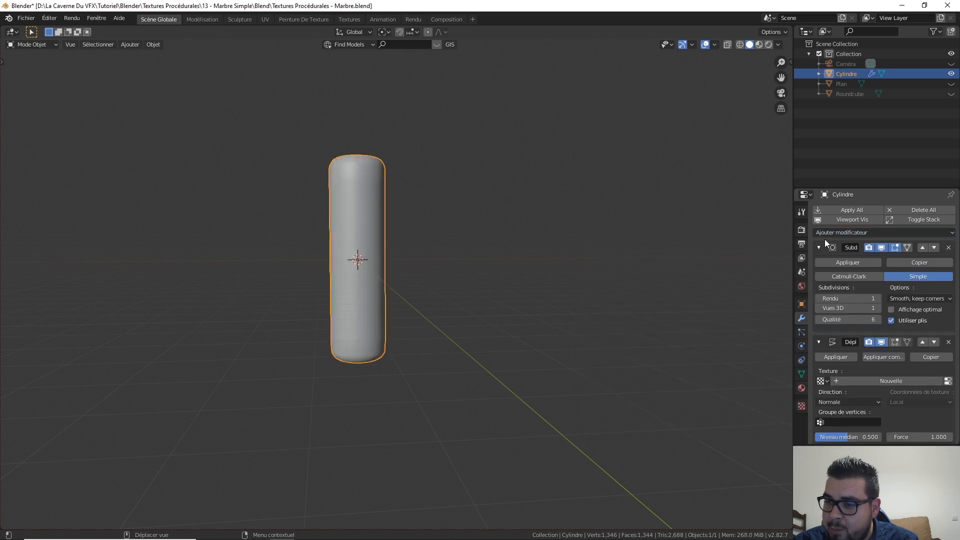
{"action": "left_click", "coordinate": [819, 248]}
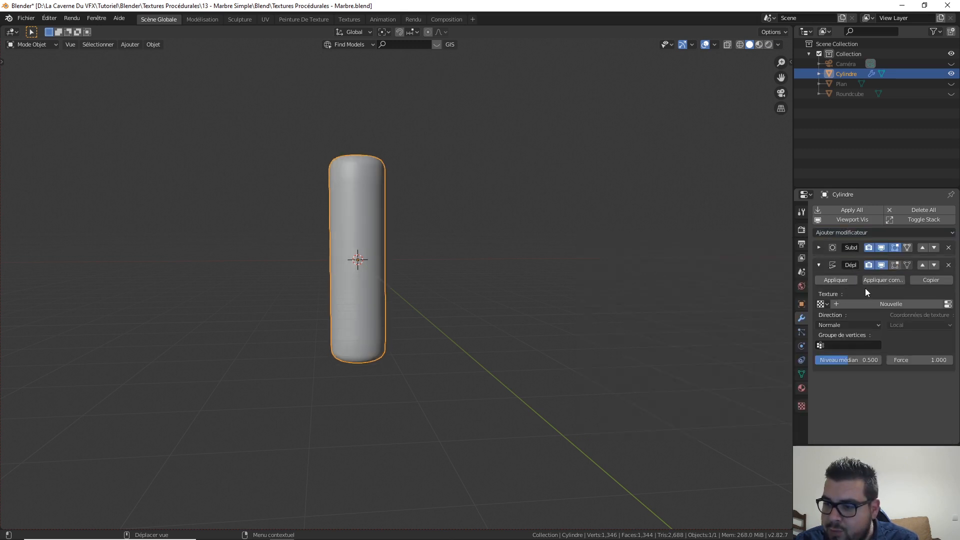
{"action": "left_click", "coordinate": [891, 303]}
{"action": "double_click", "coordinate": [867, 304]}
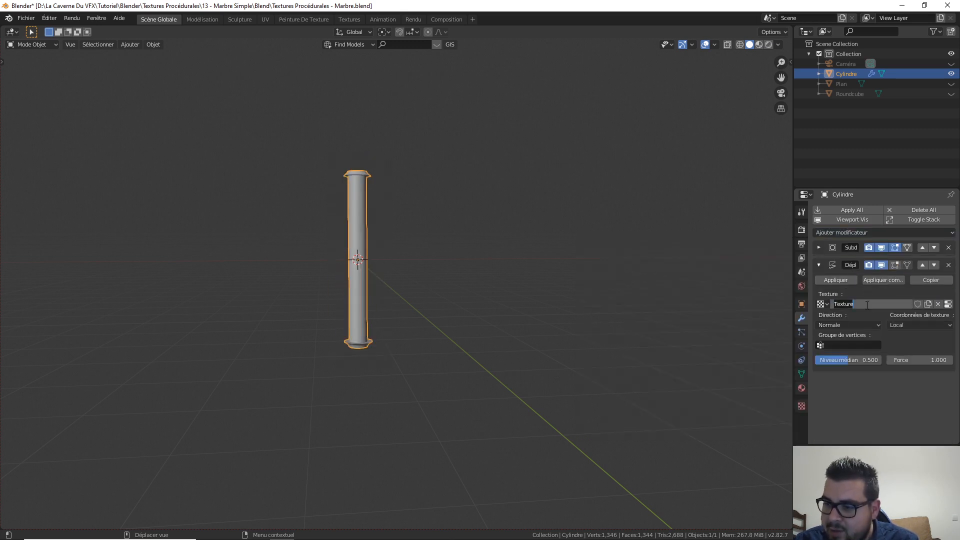
{"action": "type", "text": "Déplacement Rondin"}
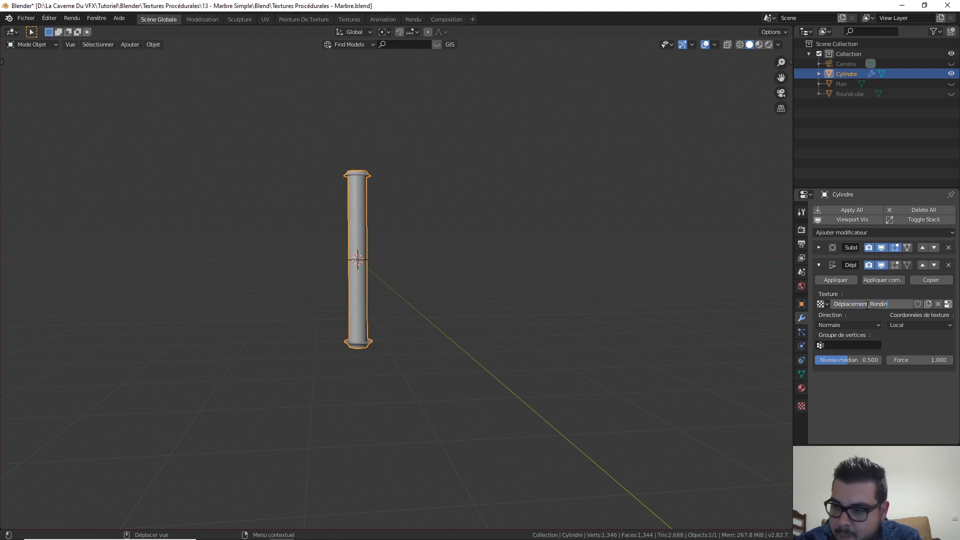
{"action": "key", "text": "Return"}
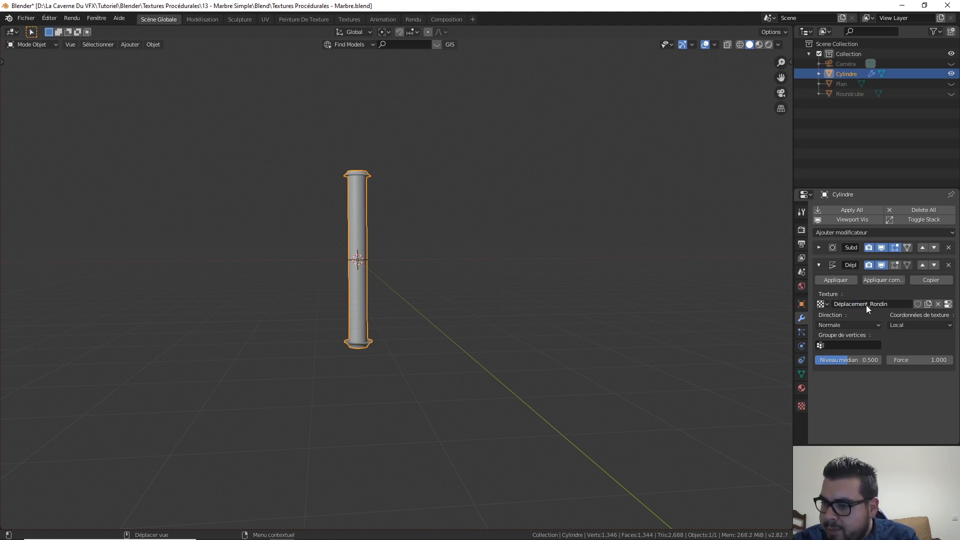
Set the Displace modifier's texture coordinates to Global and its direction to X.
{"action": "left_click", "coordinate": [936, 326]}
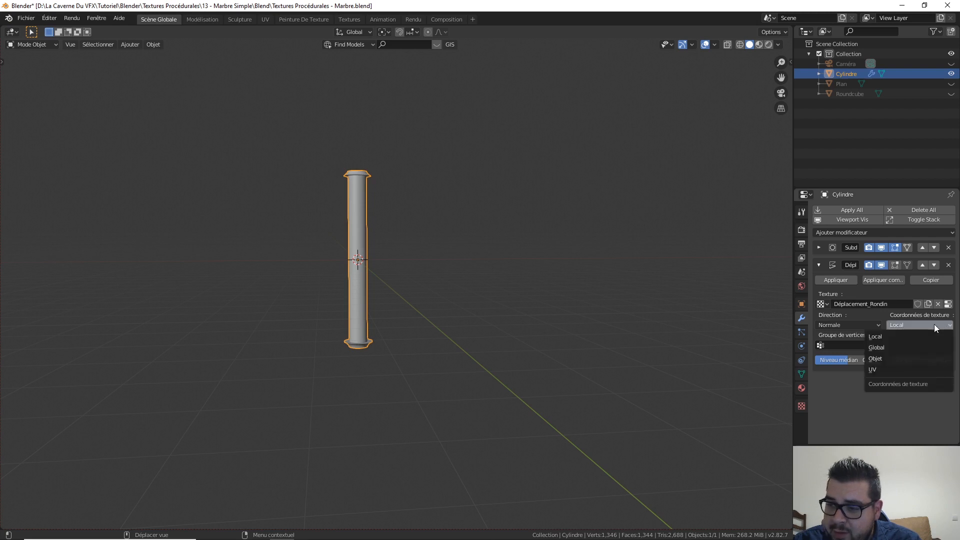
{"action": "left_click", "coordinate": [893, 348]}
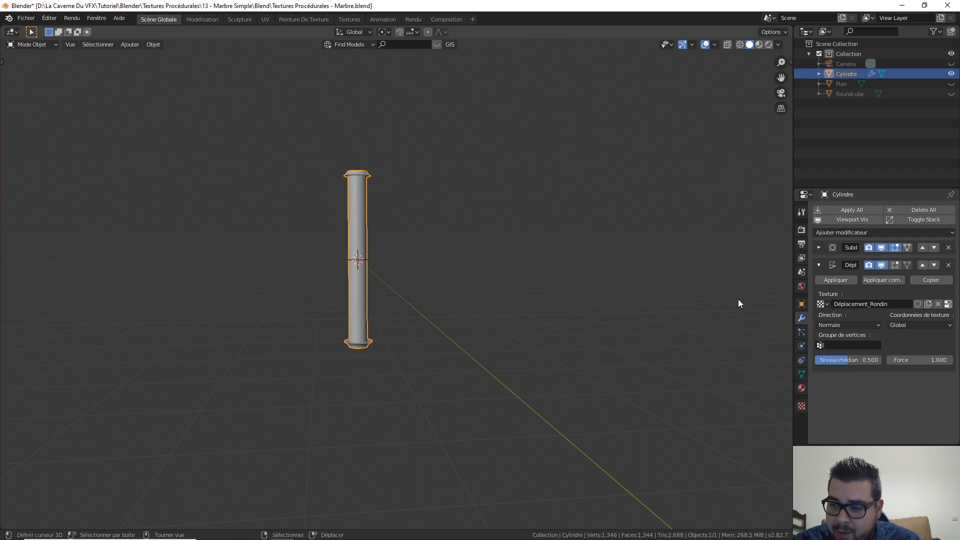
{"action": "key", "text": "g"}
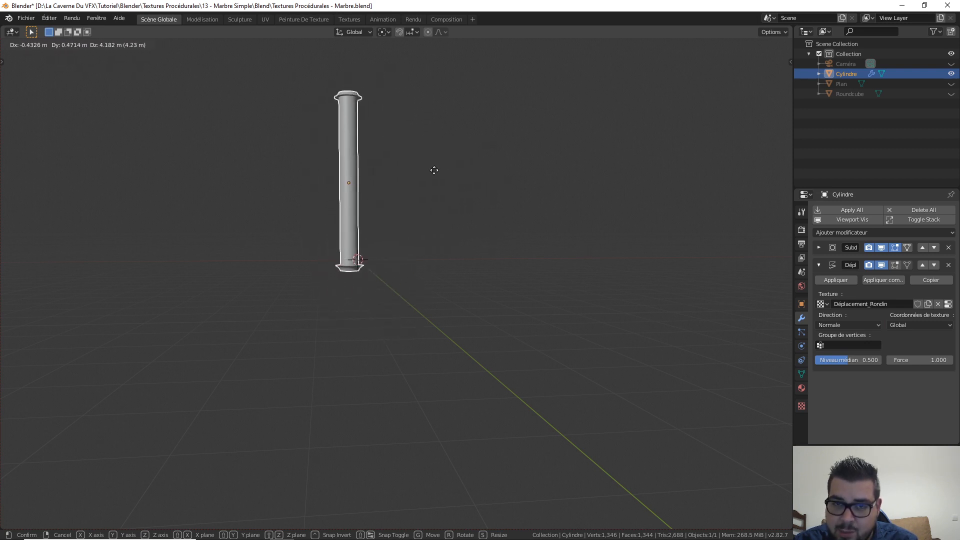
{"action": "right_click", "coordinate": [435, 172]}
{"action": "left_click", "coordinate": [871, 324]}
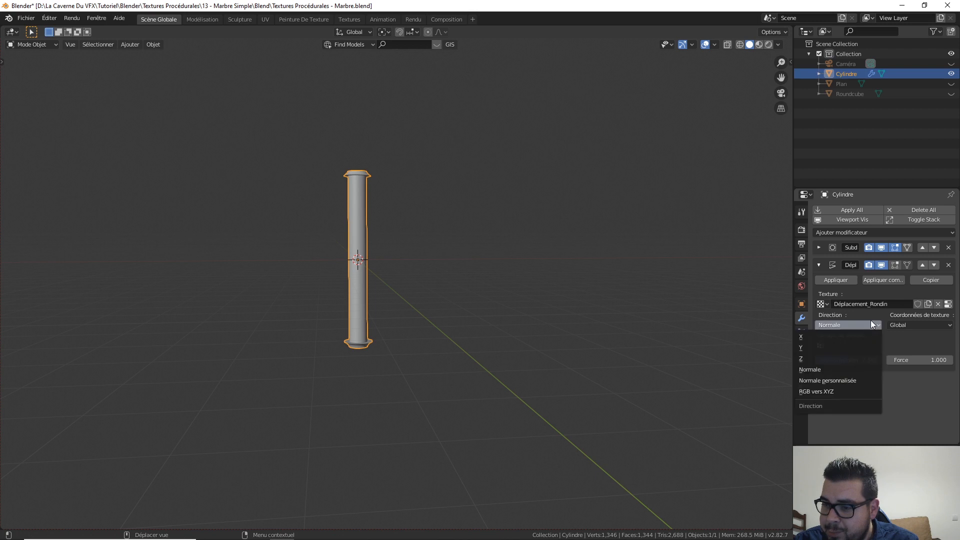
{"action": "left_click", "coordinate": [860, 325]}
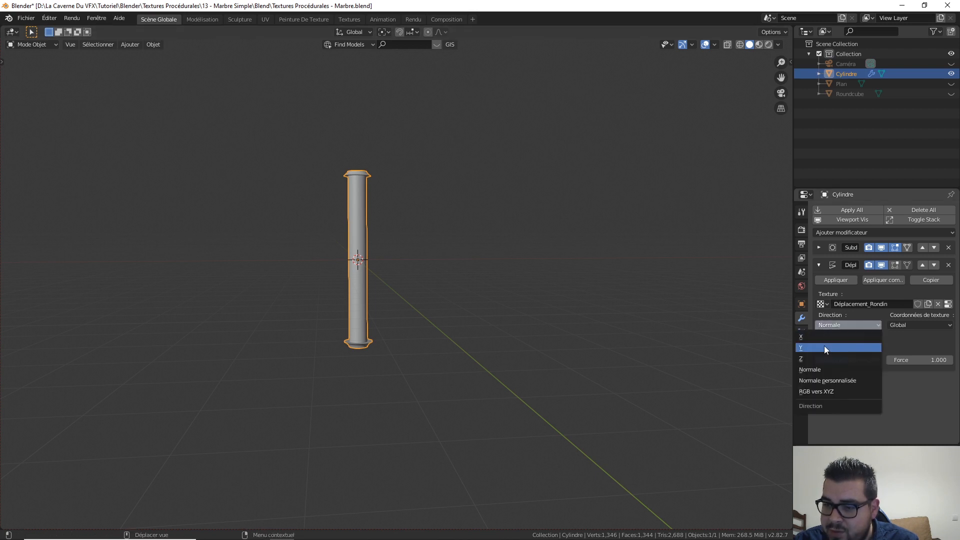
{"action": "left_click", "coordinate": [813, 337]}
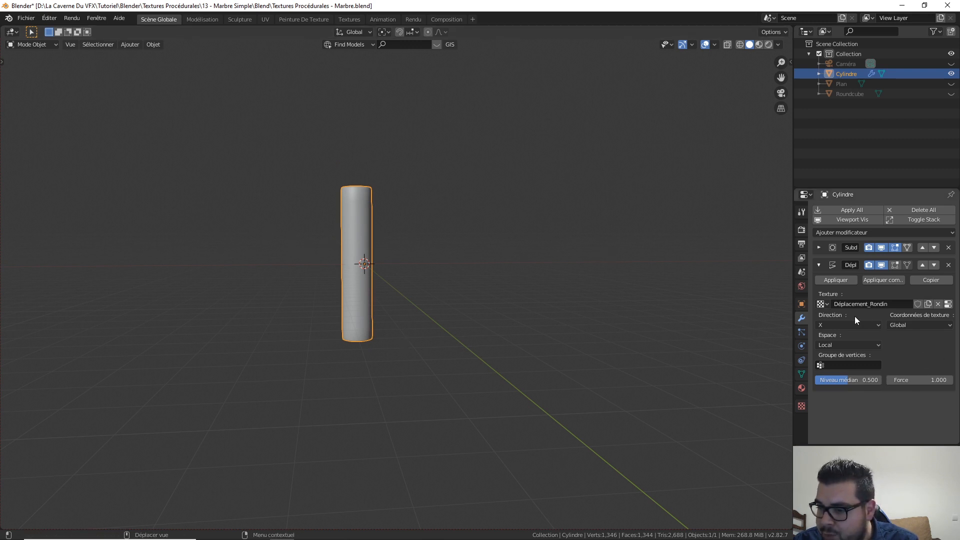
Turn the Déplacement_Rondin texture into a Clouds (Nuages) texture with size 2 and depth 24.
{"action": "left_click", "coordinate": [802, 404]}
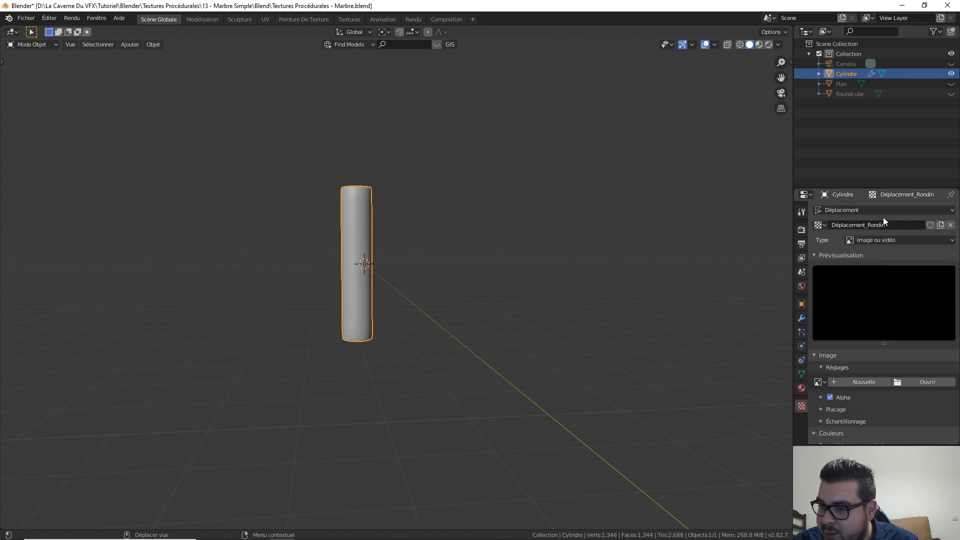
{"action": "left_click", "coordinate": [899, 240]}
{"action": "left_click", "coordinate": [882, 271]}
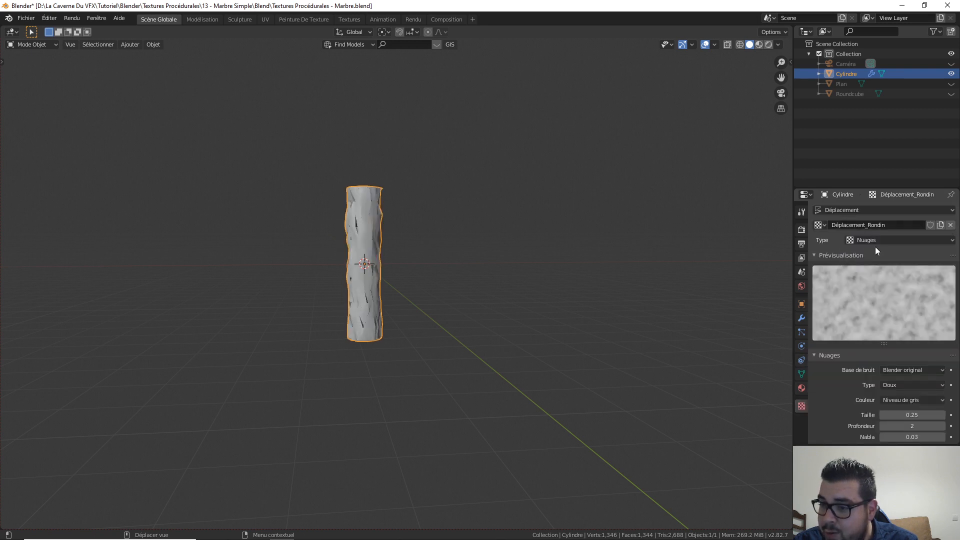
{"action": "left_click", "coordinate": [916, 416]}
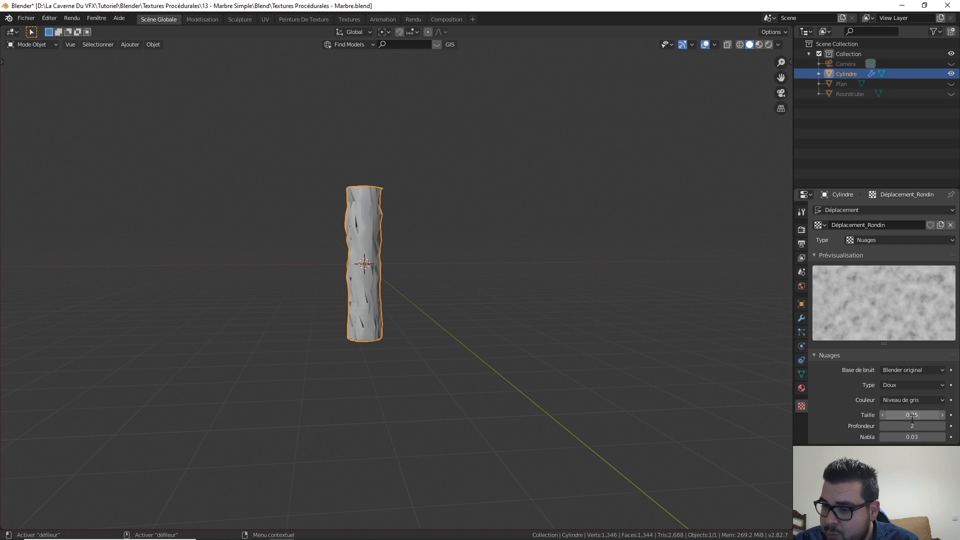
{"action": "type", "text": "2"}
{"action": "key", "text": "Return"}
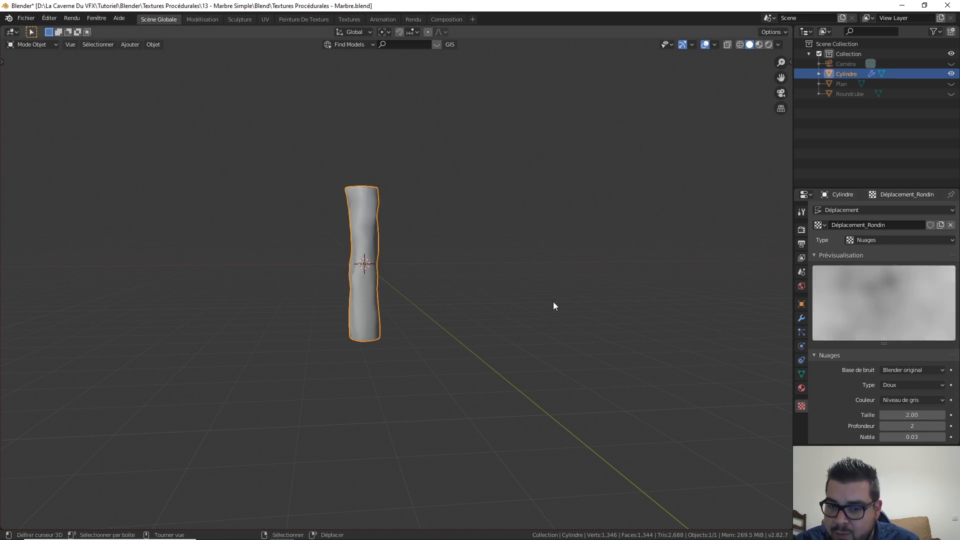
{"action": "left_click_drag", "start_coordinate": [912, 426], "coordinate": [945, 425]}
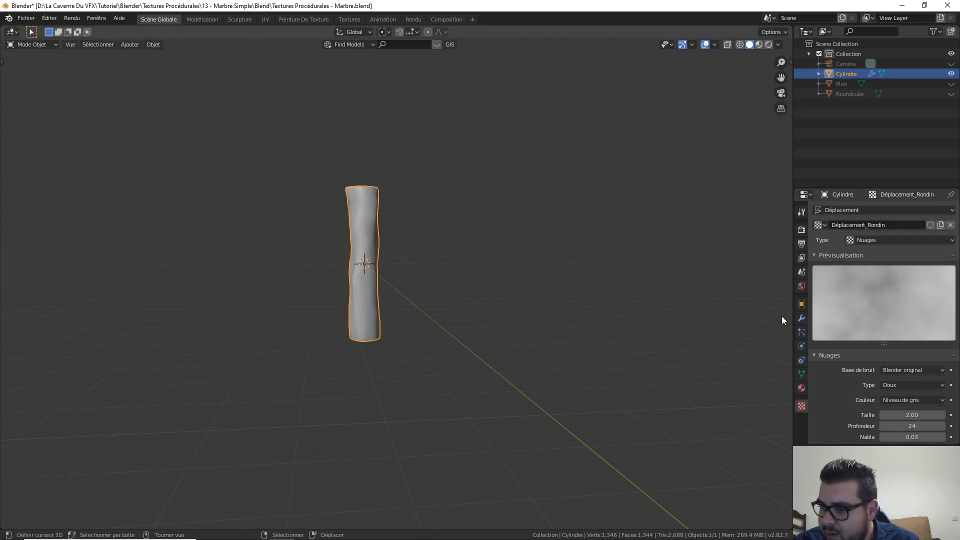
Try a strength (Force) of 1.5 for the cylinder's Displace modifier.
{"action": "left_click", "coordinate": [802, 318]}
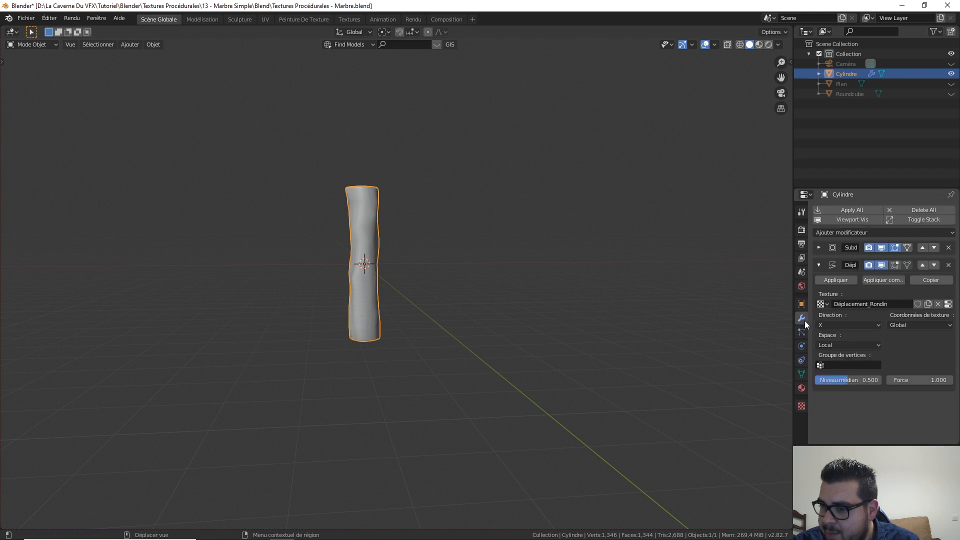
{"action": "mouse_move", "coordinate": [921, 377]}
{"action": "left_mouse_down"}
{"action": "mouse_move", "coordinate": [883, 378]}
{"action": "mouse_move", "coordinate": [932, 381]}
{"action": "left_mouse_up"}
{"action": "left_click", "coordinate": [933, 380]}
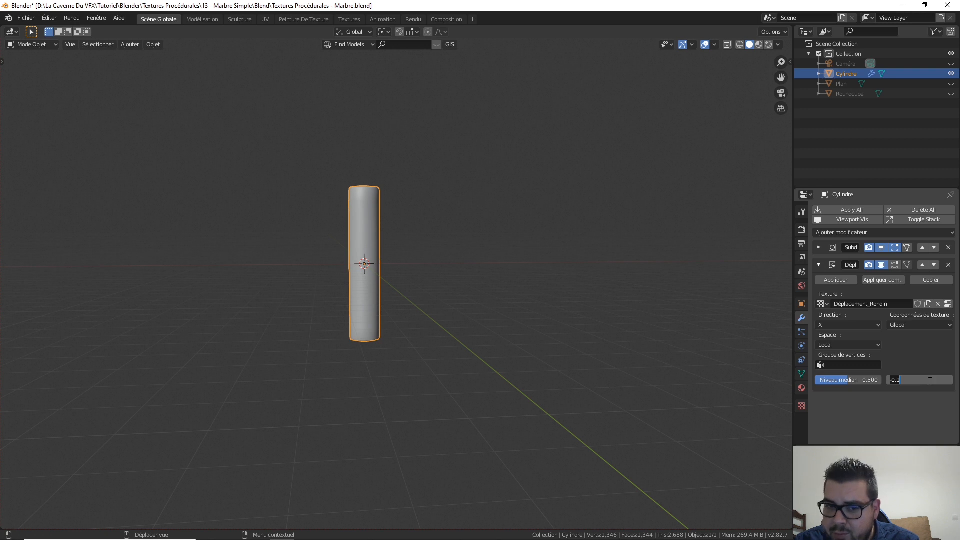
{"action": "type", "text": "1.5"}
{"action": "key", "text": "Return"}
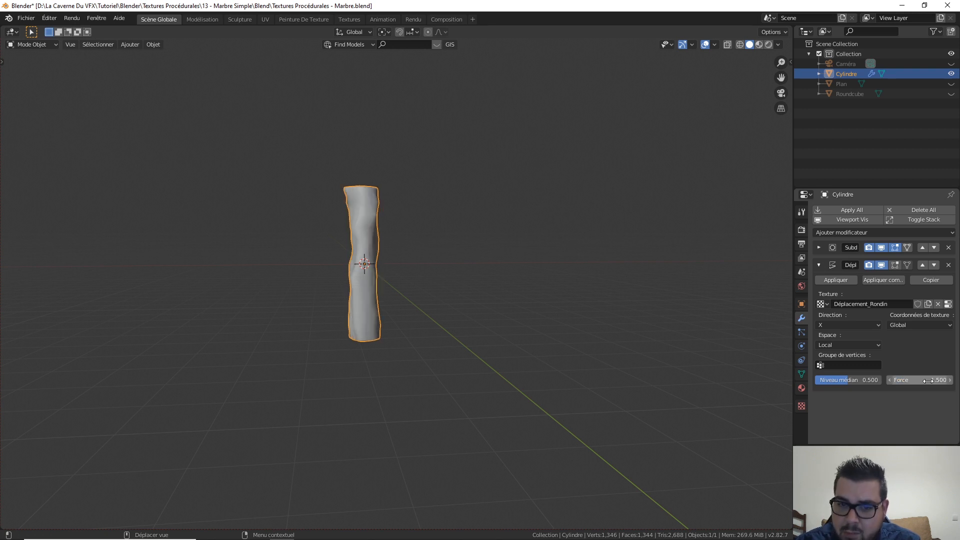
Set the Displace modifier's strength (Force) to 1.
{"action": "left_click", "coordinate": [929, 381]}
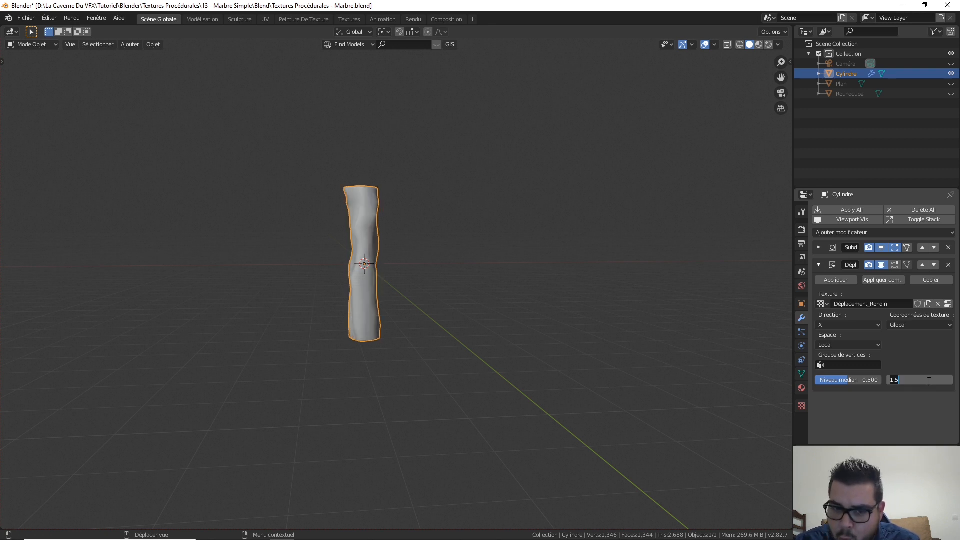
{"action": "type", "text": "1"}
{"action": "key", "text": "Return"}
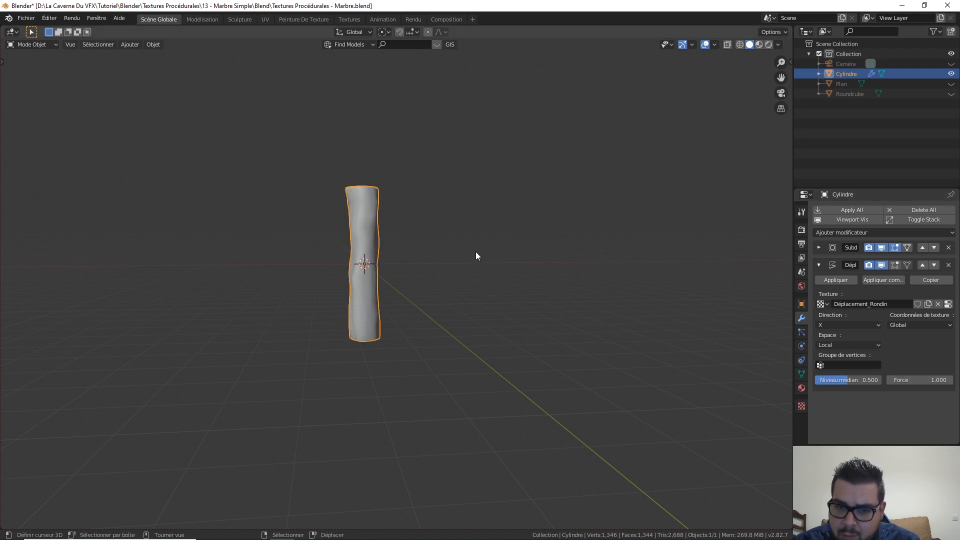
Examine from several angles how the cylinder's displacement changes with its position in the scene, leaving the cylinder in place.
{"action": "middle_click_drag", "start_coordinate": [476, 251], "coordinate": [442, 297]}
{"action": "scroll", "coordinate": [403, 266], "scroll_direction": "down", "scroll_amount": 2}
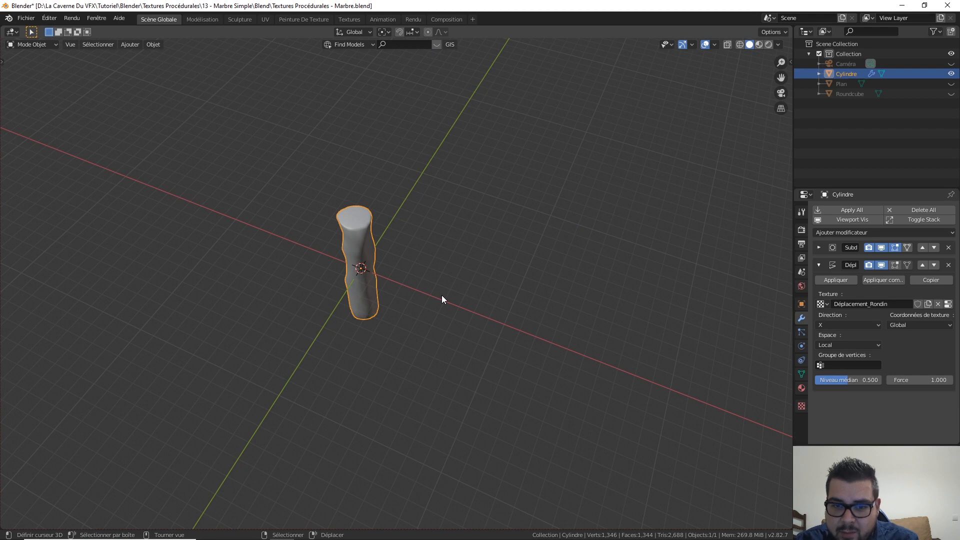
{"action": "middle_click_drag", "start_coordinate": [442, 299], "coordinate": [451, 257]}
{"action": "key", "text": "g"}
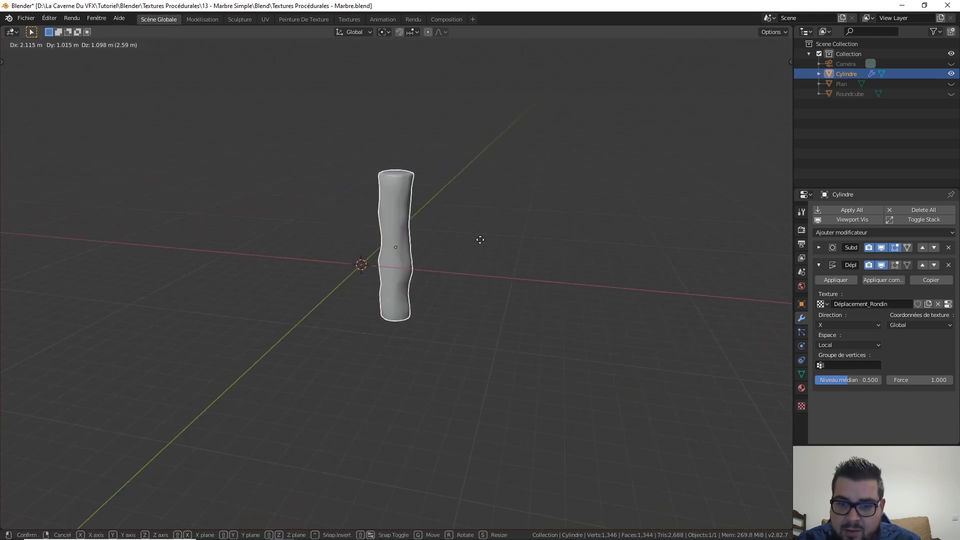
{"action": "right_click", "coordinate": [440, 219]}
{"action": "mouse_move", "coordinate": [434, 228]}
{"action": "middle_mouse_down"}
{"action": "mouse_move", "coordinate": [416, 238]}
{"action": "mouse_move", "coordinate": [438, 221]}
{"action": "mouse_move", "coordinate": [433, 229]}
{"action": "middle_mouse_up"}
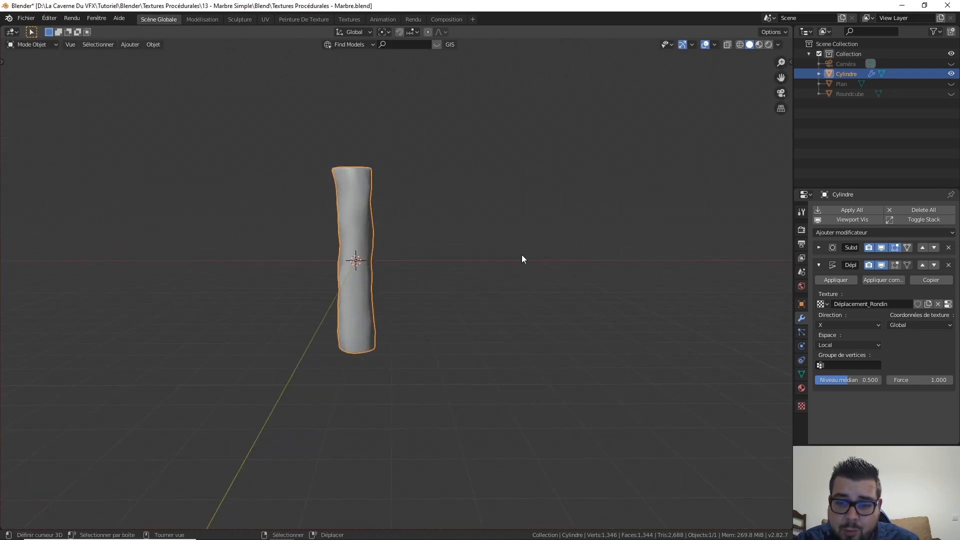
Duplicate the displaced cylinder three times along the X axis to form an evenly spaced row of four trunks.
{"action": "middle_click_drag", "start_coordinate": [521, 254], "coordinate": [514, 238]}
{"action": "key", "text": "shift+d"}
{"action": "key", "text": "x"}
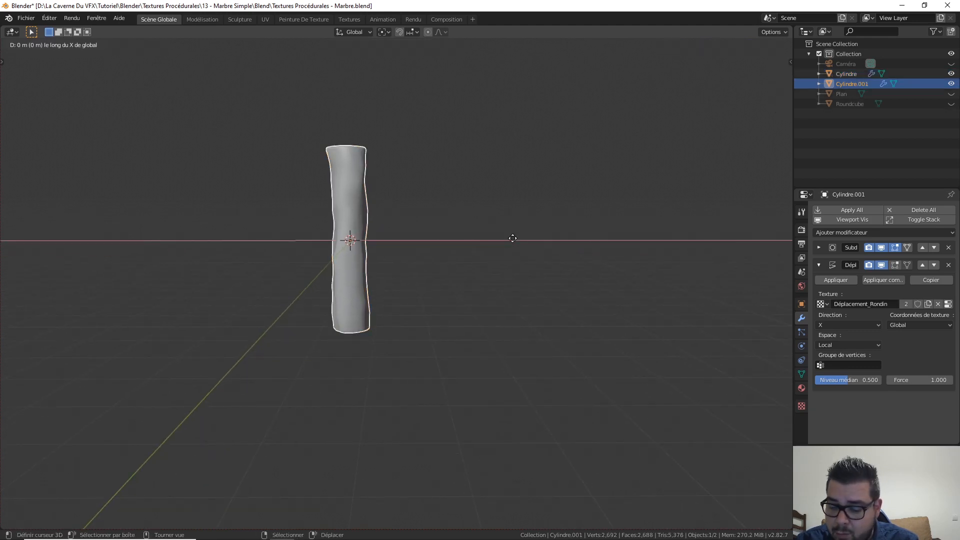
{"action": "left_click", "coordinate": [512, 238]}
{"action": "middle_click_drag", "start_coordinate": [521, 249], "coordinate": [432, 256]}
{"action": "key", "text": "shift+d"}
{"action": "key", "text": "x"}
{"action": "left_click", "coordinate": [433, 257]}
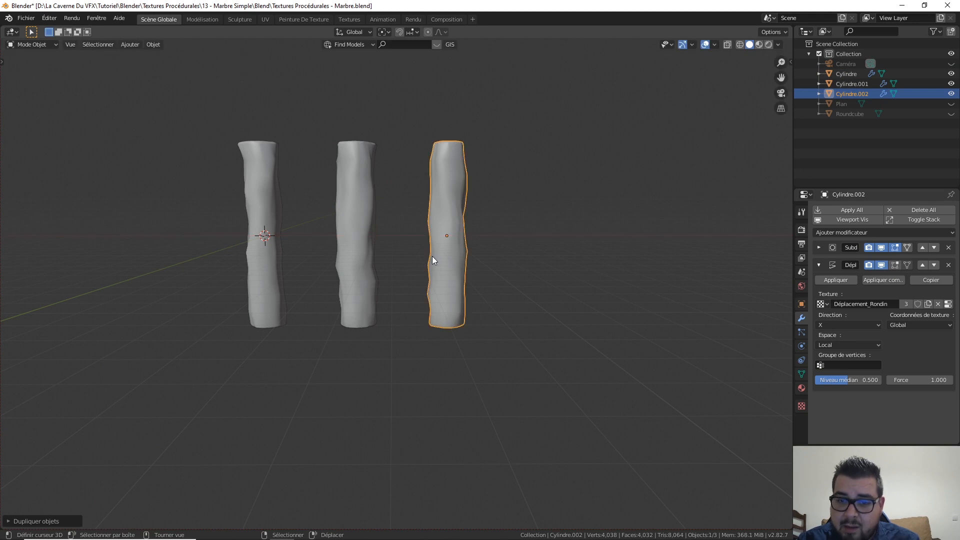
{"action": "key", "text": "shift+d"}
{"action": "type", "text": "x2"}
{"action": "key", "text": "Return"}
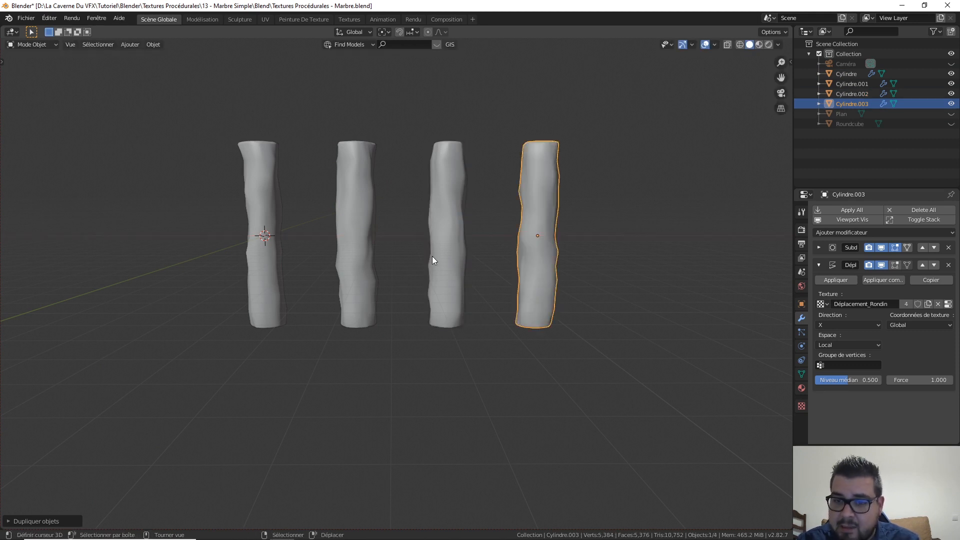
Duplicate the last trunk in the row 5 m along the X axis.
{"action": "key", "text": "shift+d"}
{"action": "type", "text": "x2"}
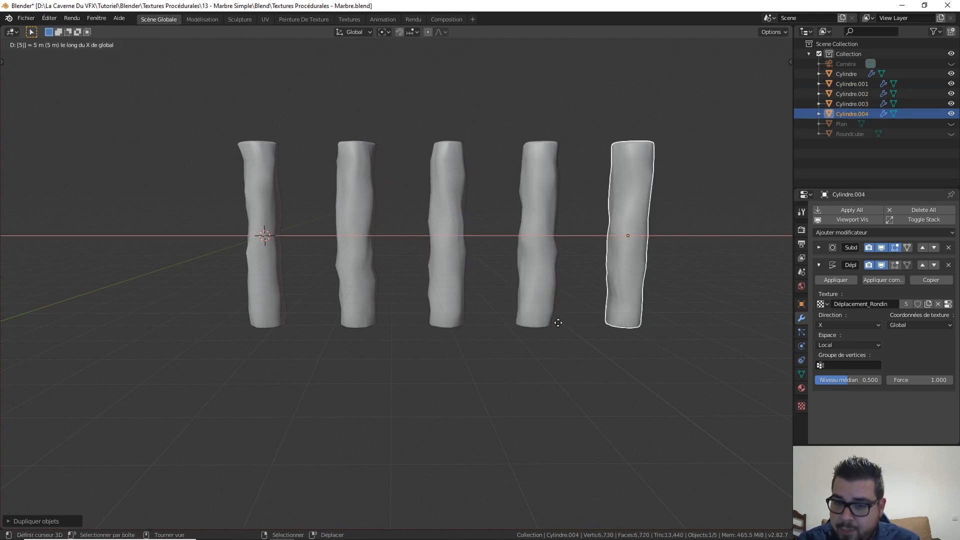
{"action": "key", "text": "Return"}
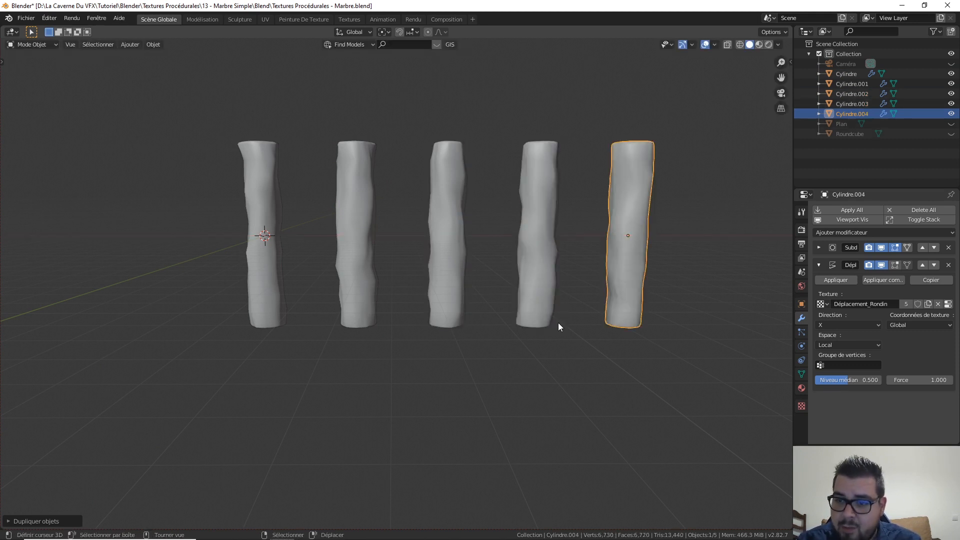
Delete the four duplicated trunks, keeping only the original cylinder.
{"action": "key", "text": "x"}
{"action": "left_click", "coordinate": [648, 223]}
{"action": "left_click", "coordinate": [521, 244]}
{"action": "key", "text": "x"}
{"action": "left_click", "coordinate": [518, 242]}
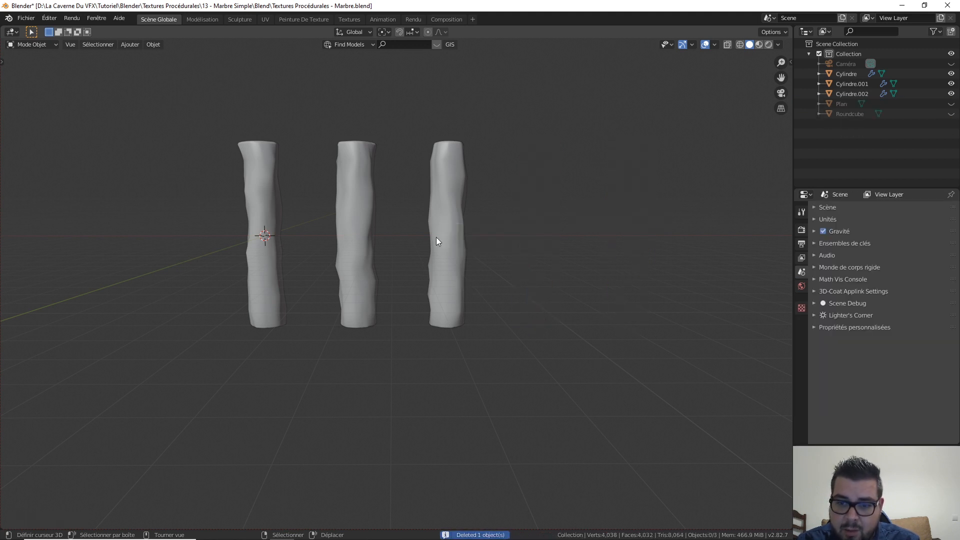
{"action": "left_click", "coordinate": [436, 237]}
{"action": "key", "text": "x"}
{"action": "left_click", "coordinate": [425, 236]}
{"action": "left_click", "coordinate": [343, 226]}
{"action": "key", "text": "x"}
{"action": "left_click", "coordinate": [343, 226]}
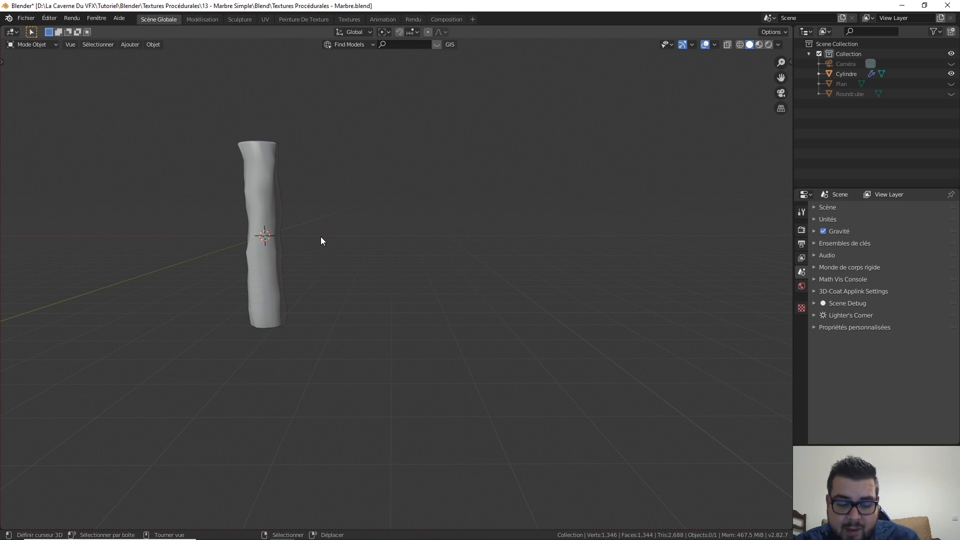
Switch to the Textures workspace and frame the cylinder in its 3D viewports.
{"action": "middle_click_drag", "start_coordinate": [322, 240], "coordinate": [416, 274]}
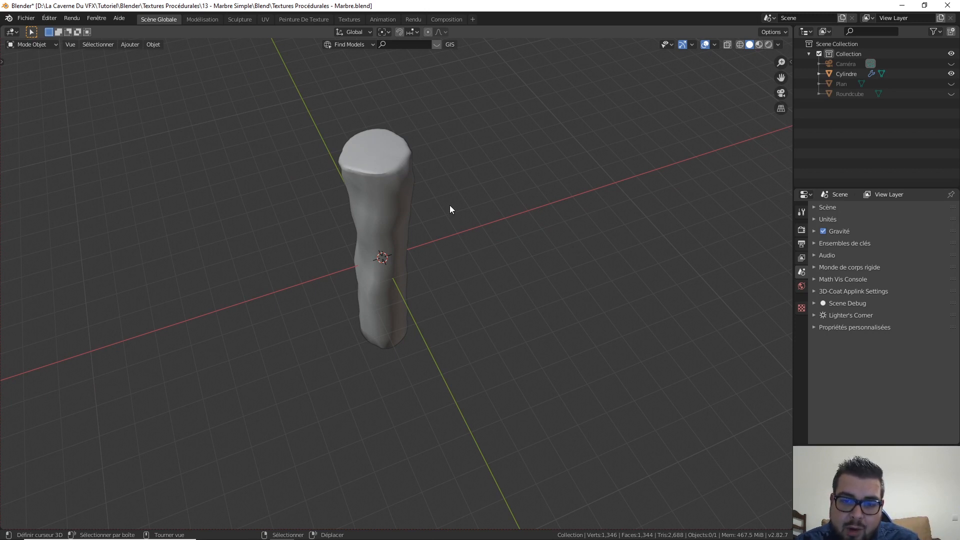
{"action": "mouse_move", "coordinate": [450, 209]}
{"action": "middle_mouse_down"}
{"action": "mouse_move", "coordinate": [450, 180]}
{"action": "mouse_move", "coordinate": [445, 196]}
{"action": "middle_mouse_up"}
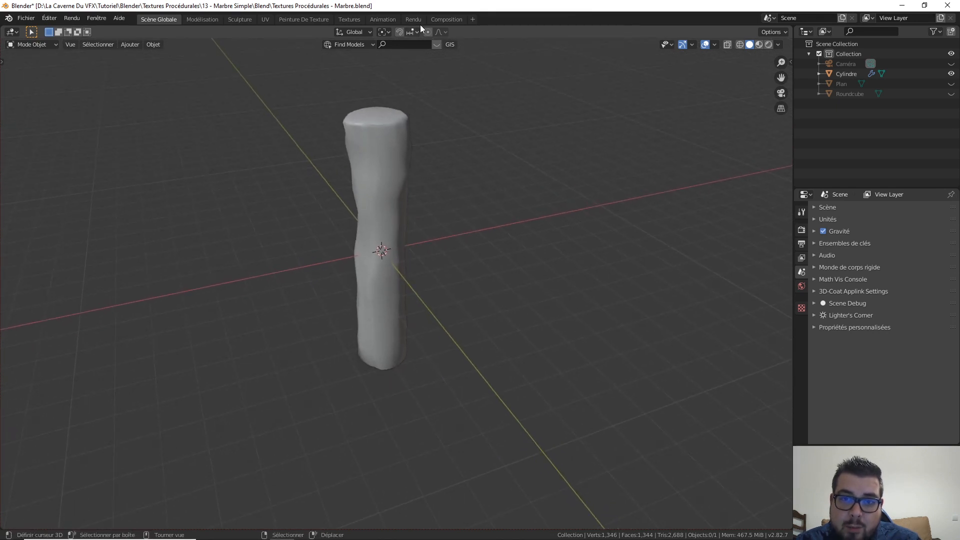
{"action": "left_click", "coordinate": [354, 18]}
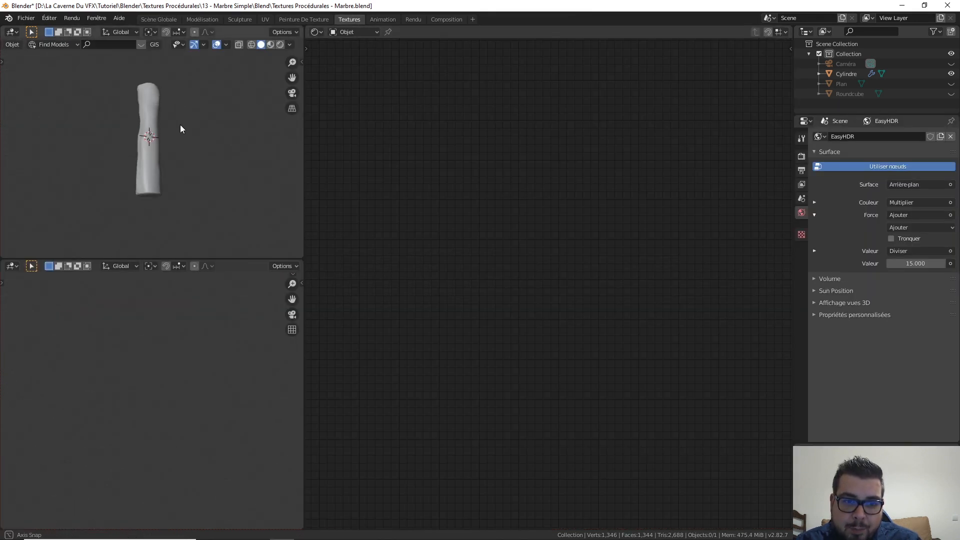
{"action": "middle_click_drag", "start_coordinate": [180, 124], "coordinate": [194, 168]}
{"action": "scroll", "coordinate": [203, 175], "scroll_direction": "up", "scroll_amount": 2}
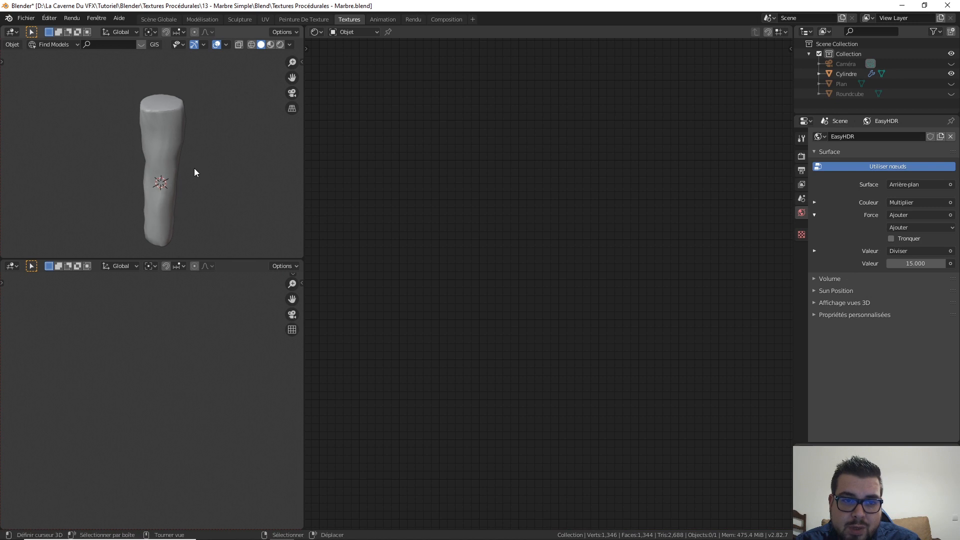
{"action": "scroll", "coordinate": [194, 166], "scroll_direction": "up", "scroll_amount": 1}
{"action": "middle_click_drag", "start_coordinate": [239, 190], "coordinate": [239, 170], "text": "shift"}
{"action": "key", "text": "Home"}
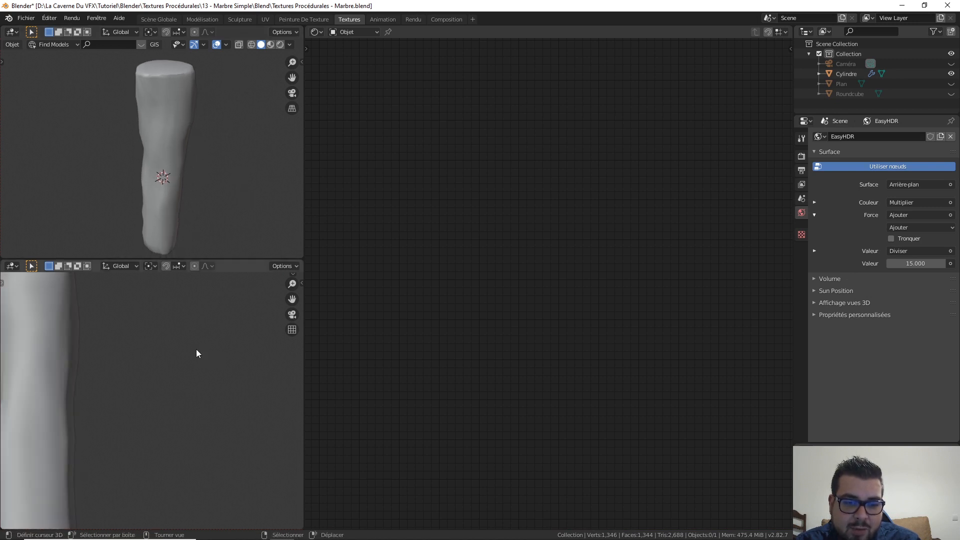
Set both 3D viewports to rendered shading, with the lower one in front view and its header hidden.
{"action": "middle_click_drag", "start_coordinate": [179, 346], "coordinate": [216, 349]}
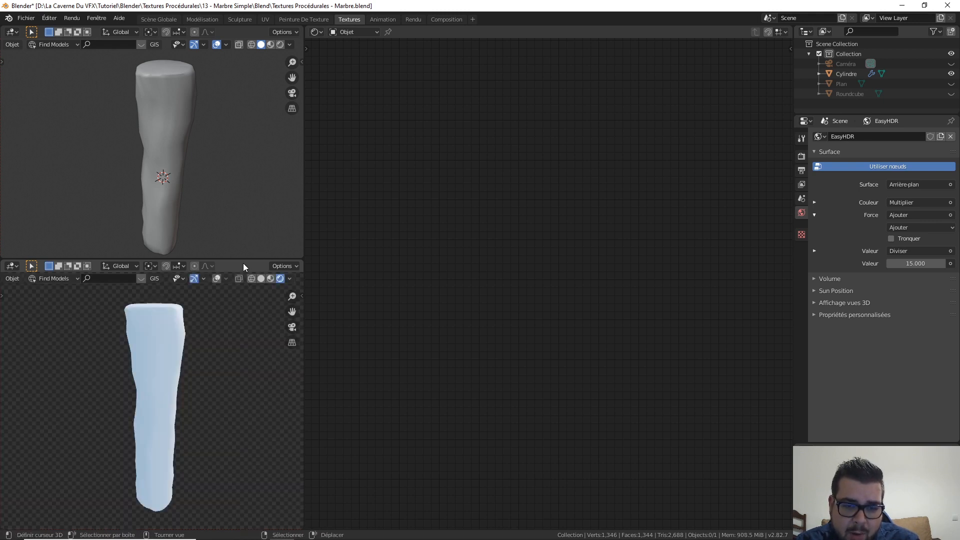
{"action": "right_click", "coordinate": [244, 264]}
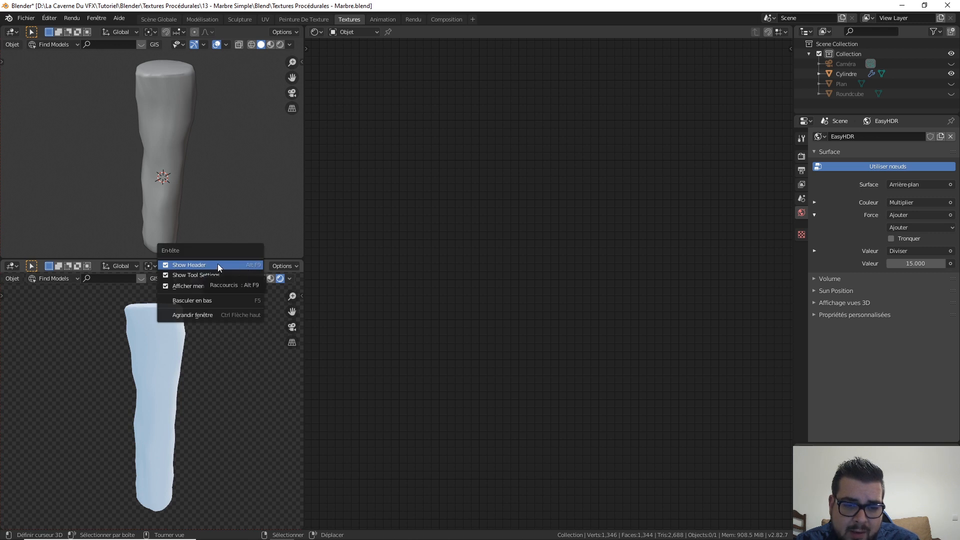
{"action": "left_click", "coordinate": [219, 265]}
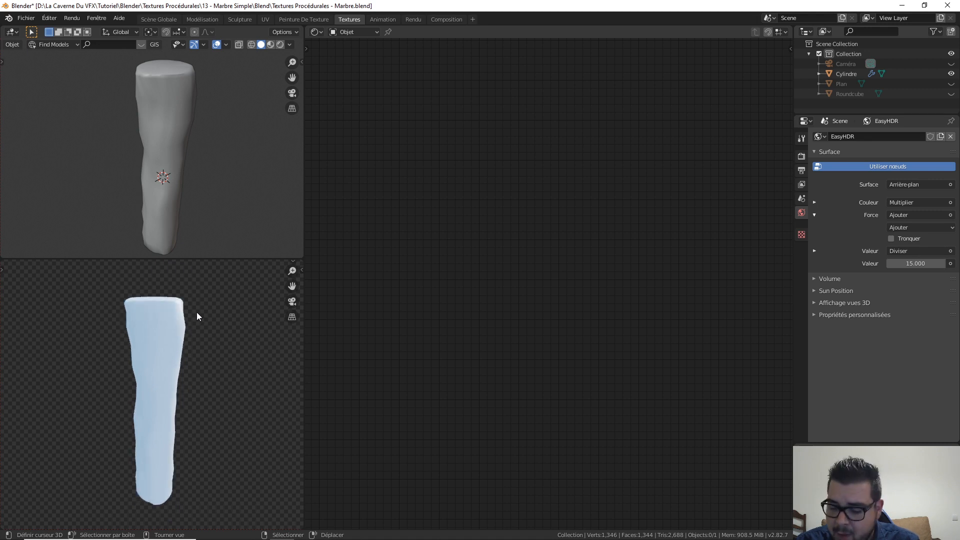
{"action": "key", "text": "KP_1"}
{"action": "middle_click_drag", "start_coordinate": [167, 325], "coordinate": [188, 319], "text": "shift"}
{"action": "scroll", "coordinate": [188, 319], "scroll_direction": "up", "scroll_amount": 1}
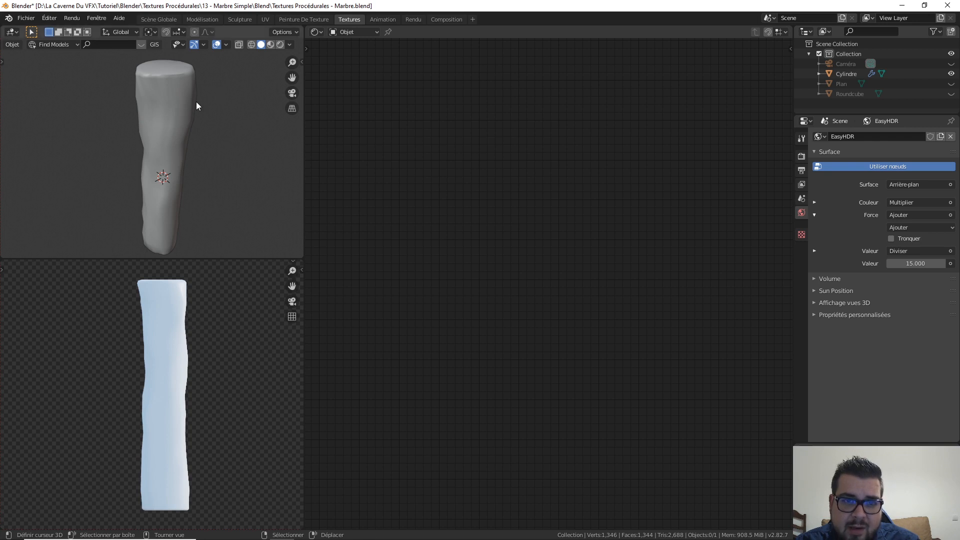
{"action": "left_click", "coordinate": [280, 44]}
{"action": "mouse_move", "coordinate": [205, 116]}
{"action": "middle_mouse_down"}
{"action": "mouse_move", "coordinate": [202, 146]}
{"action": "mouse_move", "coordinate": [205, 122]}
{"action": "mouse_move", "coordinate": [189, 118]}
{"action": "middle_mouse_up"}
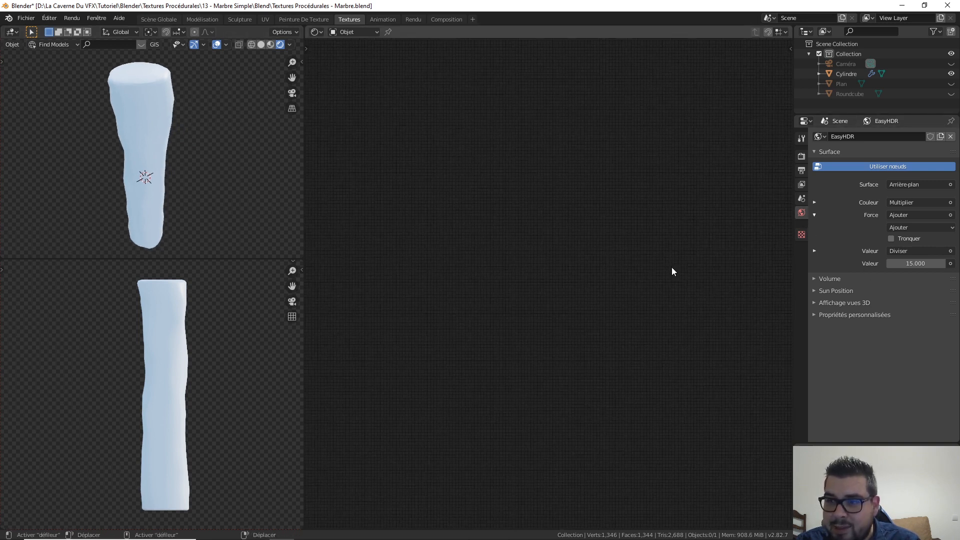
Assign the existing TP_Ecorce material to the cylinder.
{"action": "left_click", "coordinate": [187, 350]}
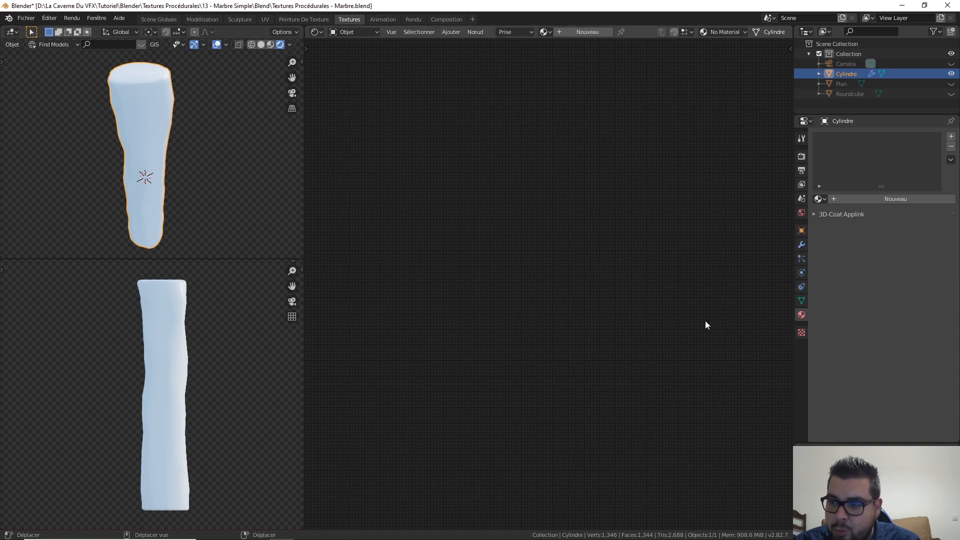
{"action": "left_click", "coordinate": [820, 197]}
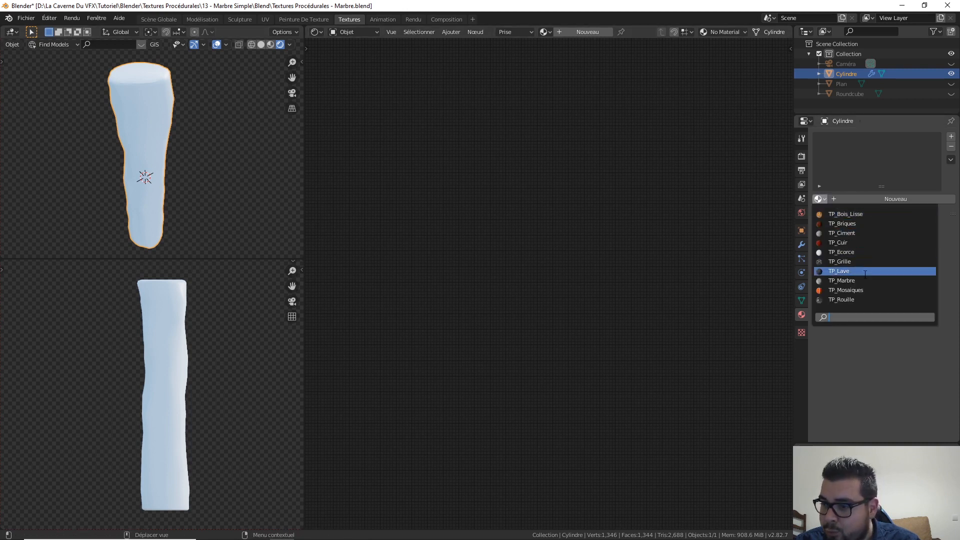
{"action": "left_click", "coordinate": [847, 251]}
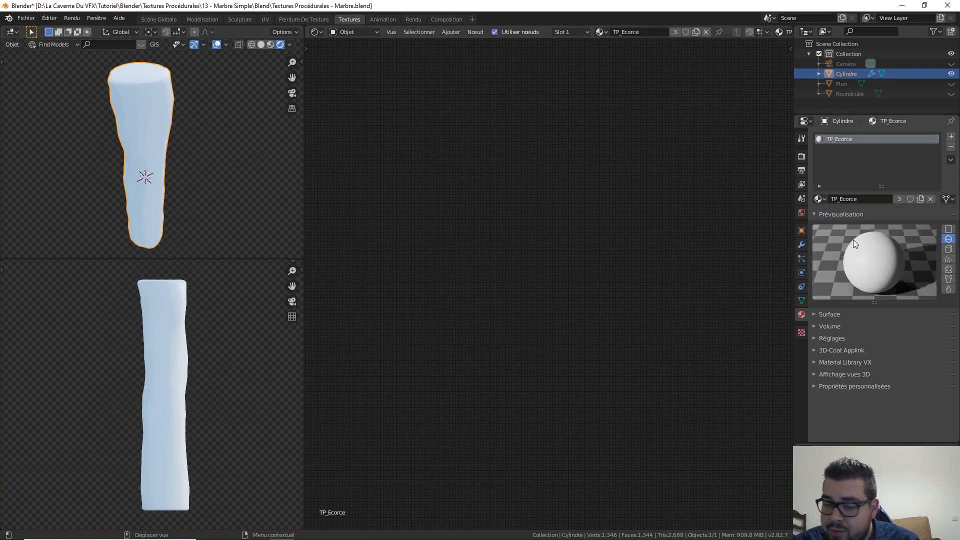
Look through the empty area of the TP_Ecorce node editor for the material's existing nodes.
{"action": "scroll", "coordinate": [521, 237], "scroll_direction": "down", "scroll_amount": 4}
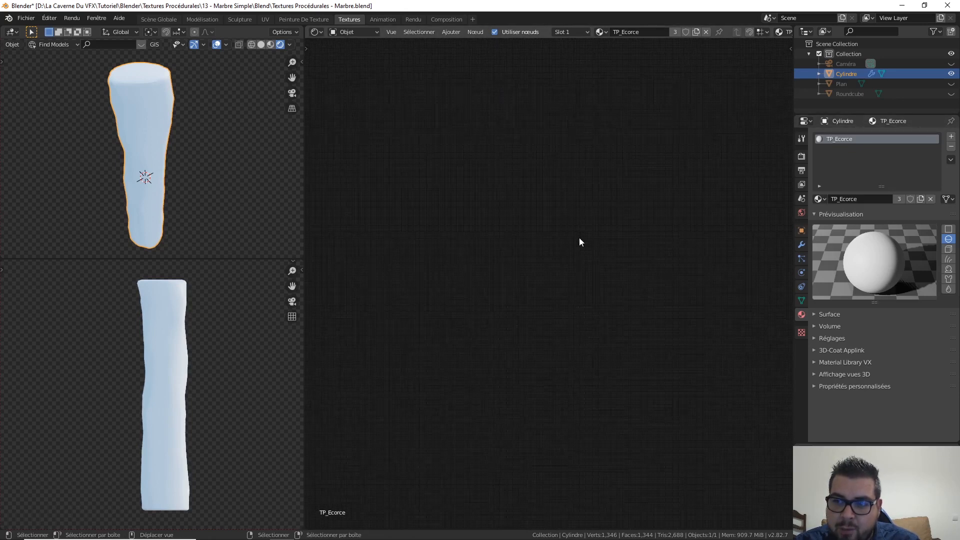
{"action": "scroll", "coordinate": [588, 238], "scroll_direction": "up", "scroll_amount": 5}
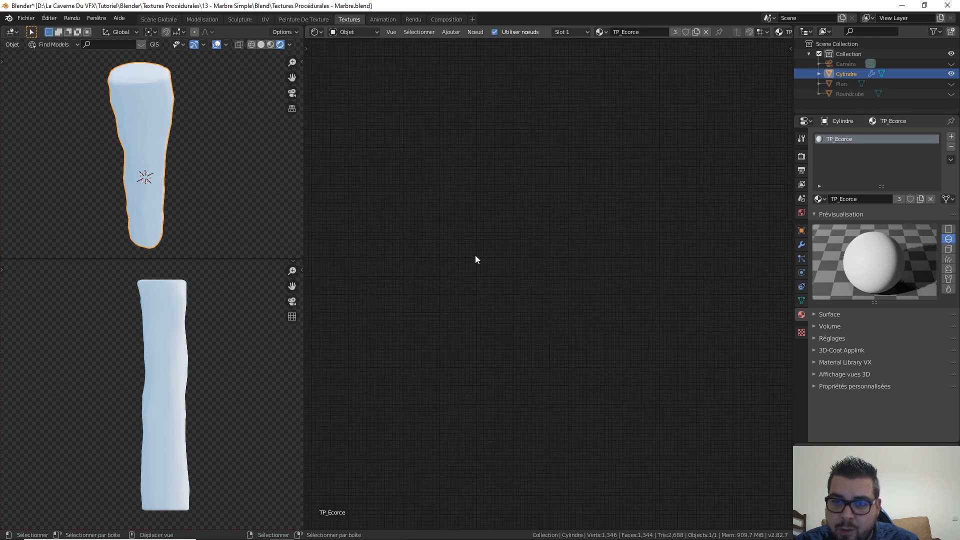
{"action": "middle_click_drag", "start_coordinate": [460, 226], "coordinate": [521, 210], "text": "shift"}
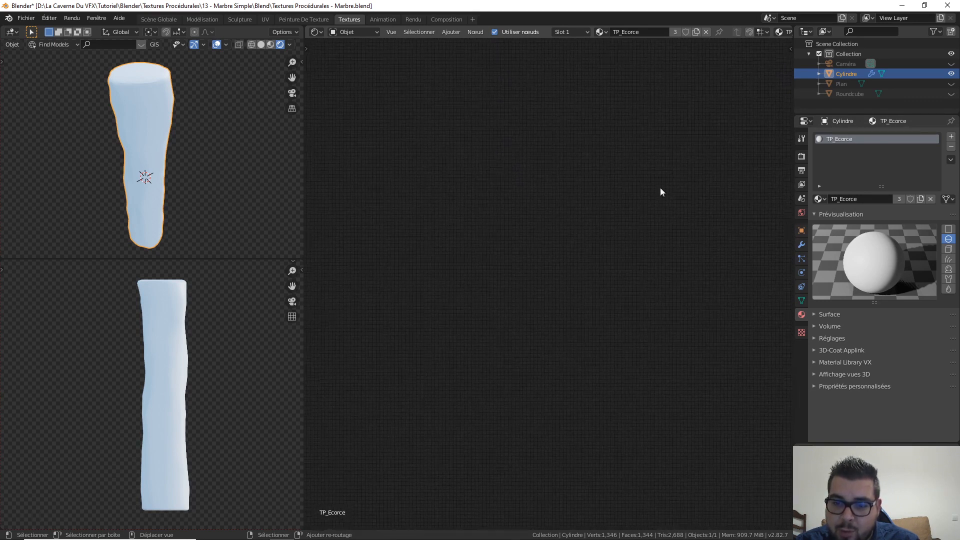
{"action": "middle_click_drag", "start_coordinate": [464, 307], "coordinate": [692, 204]}
{"action": "middle_click_drag", "start_coordinate": [556, 304], "coordinate": [746, 189]}
{"action": "middle_click_drag", "start_coordinate": [465, 320], "coordinate": [549, 279]}
{"action": "middle_click_drag", "start_coordinate": [432, 354], "coordinate": [709, 159]}
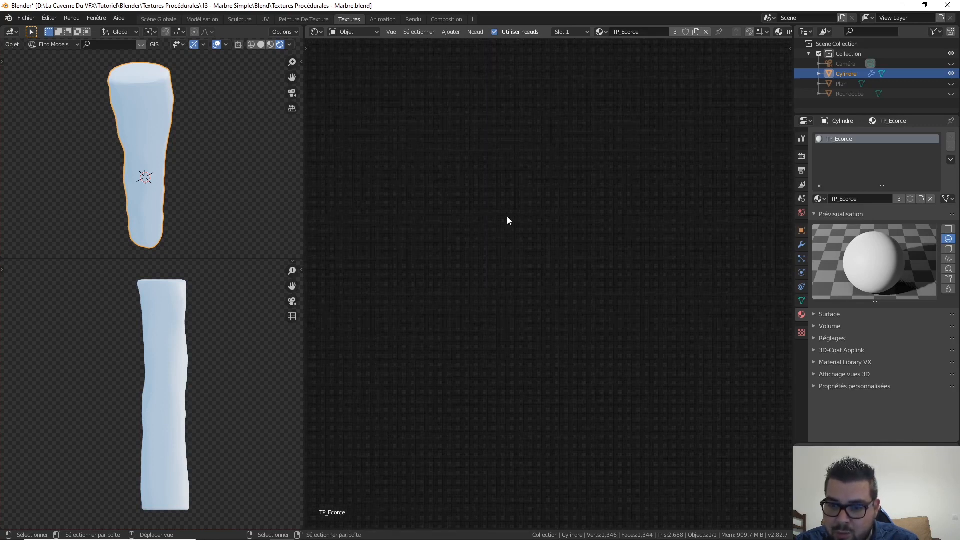
{"action": "middle_click_drag", "start_coordinate": [507, 219], "coordinate": [328, 408]}
{"action": "middle_click_drag", "start_coordinate": [450, 417], "coordinate": [454, 181]}
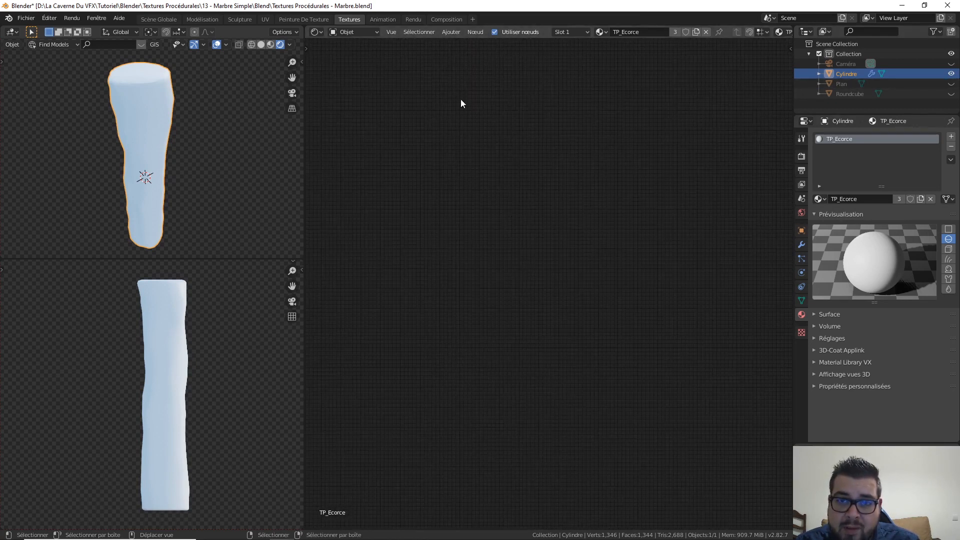
Locate the BSDF guidé node with the Find Node search and leave free space before it.
{"action": "left_click", "coordinate": [418, 33]}
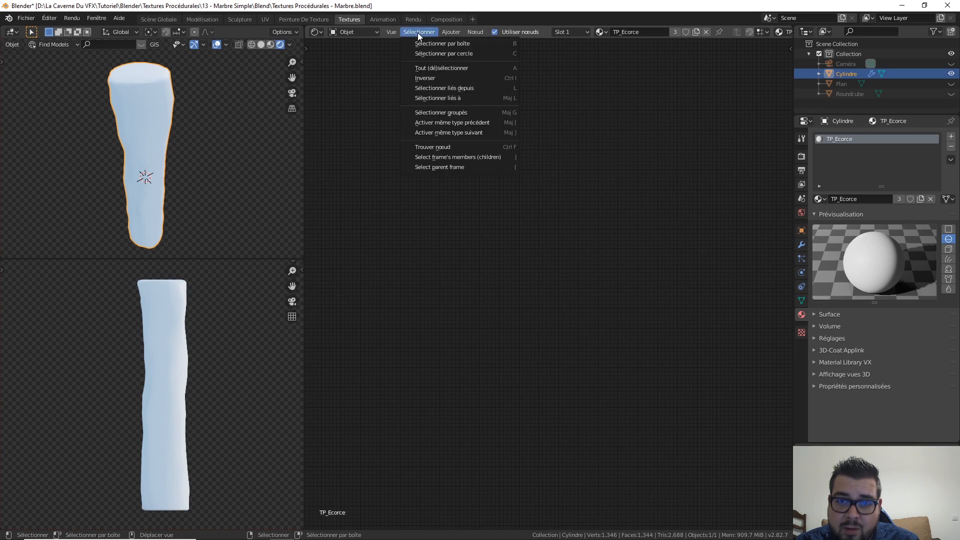
{"action": "left_click", "coordinate": [445, 146]}
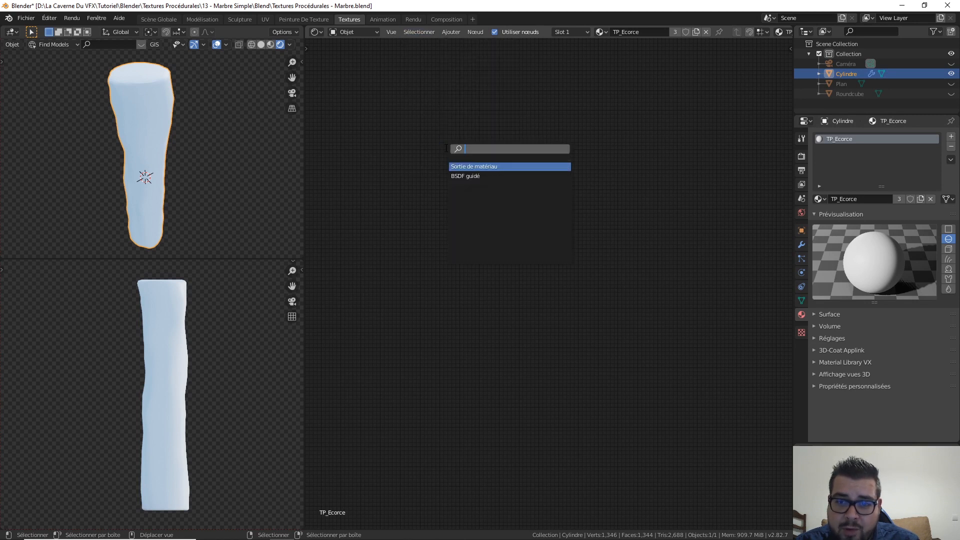
{"action": "left_click", "coordinate": [476, 175]}
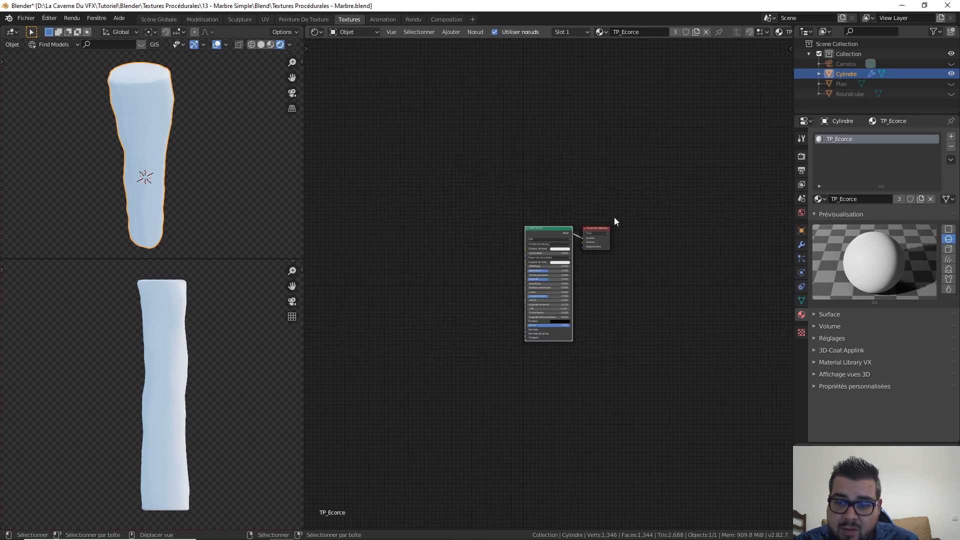
{"action": "scroll", "coordinate": [586, 234], "scroll_direction": "up", "scroll_amount": 1}
{"action": "scroll", "coordinate": [626, 252], "scroll_direction": "up", "scroll_amount": 1}
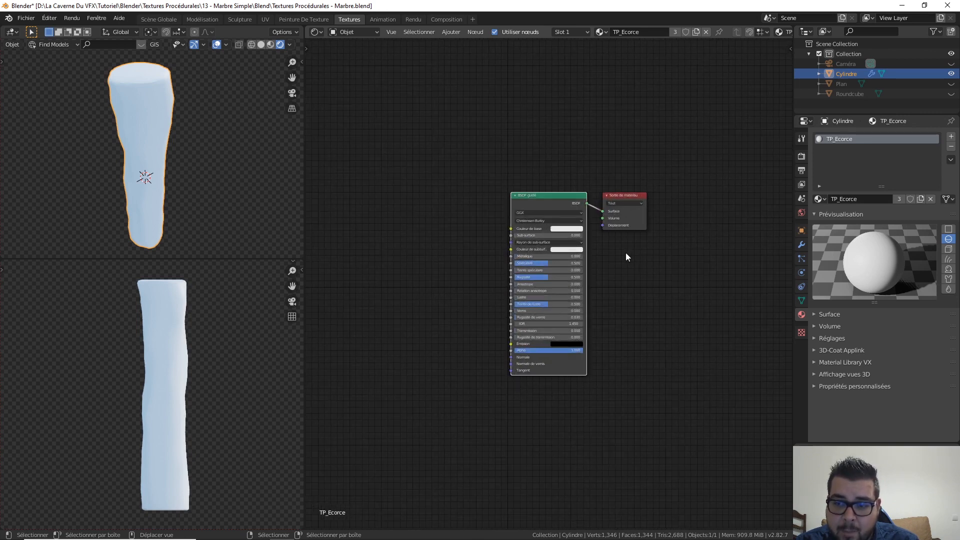
{"action": "middle_click_drag", "start_coordinate": [396, 226], "coordinate": [518, 202]}
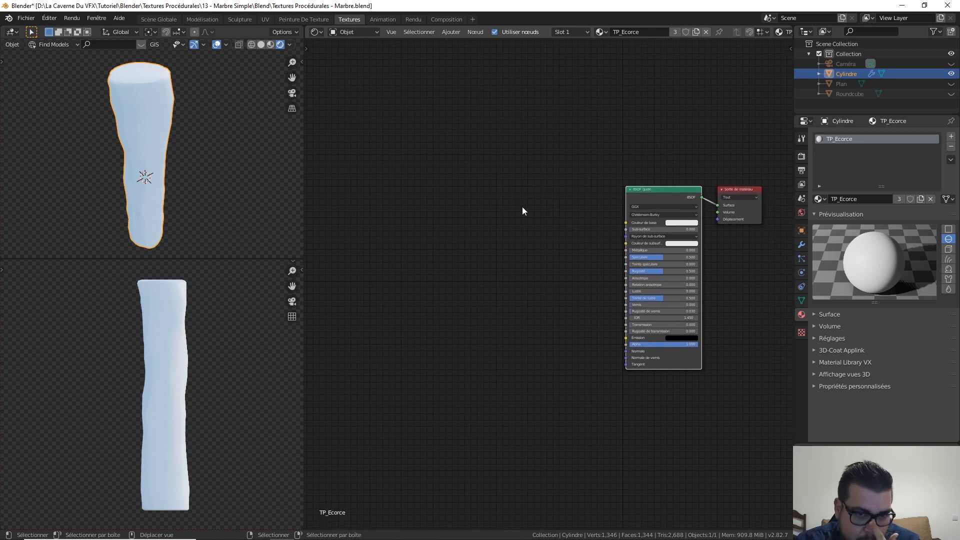
Add a Noise texture (Texture bruit) node in front of the BSDF guidé node.
{"action": "key", "text": "shift+a"}
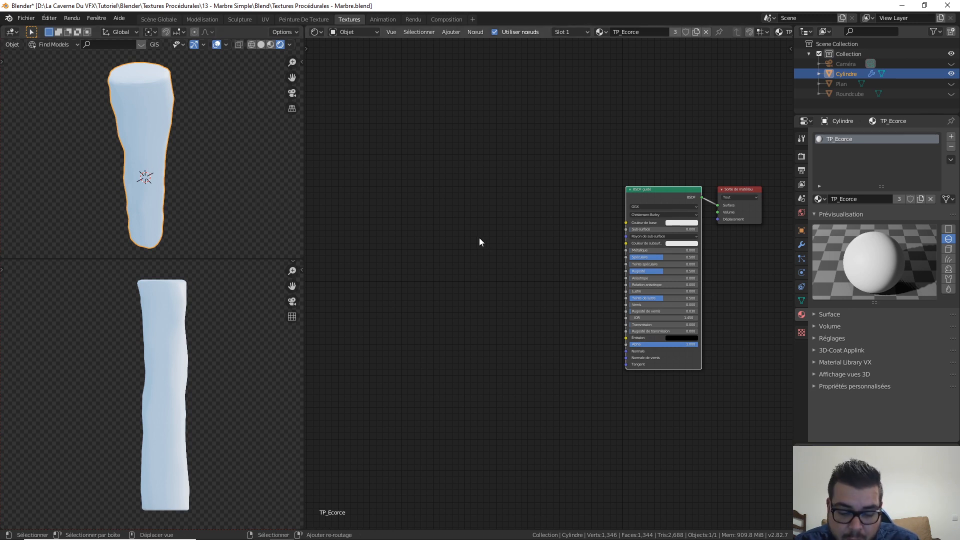
{"action": "key", "text": "shift+a"}
{"action": "mouse_move", "coordinate": [496, 284]}
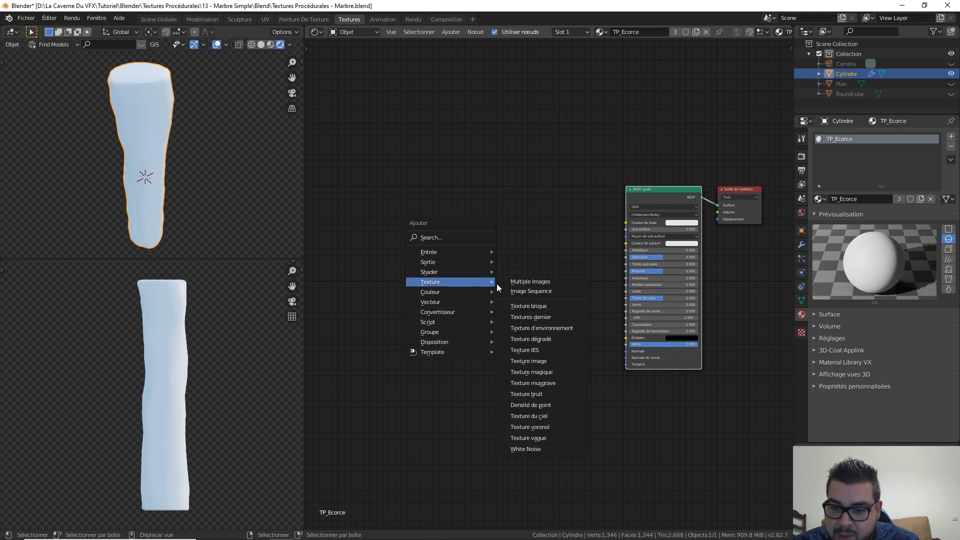
{"action": "left_click", "coordinate": [551, 394]}
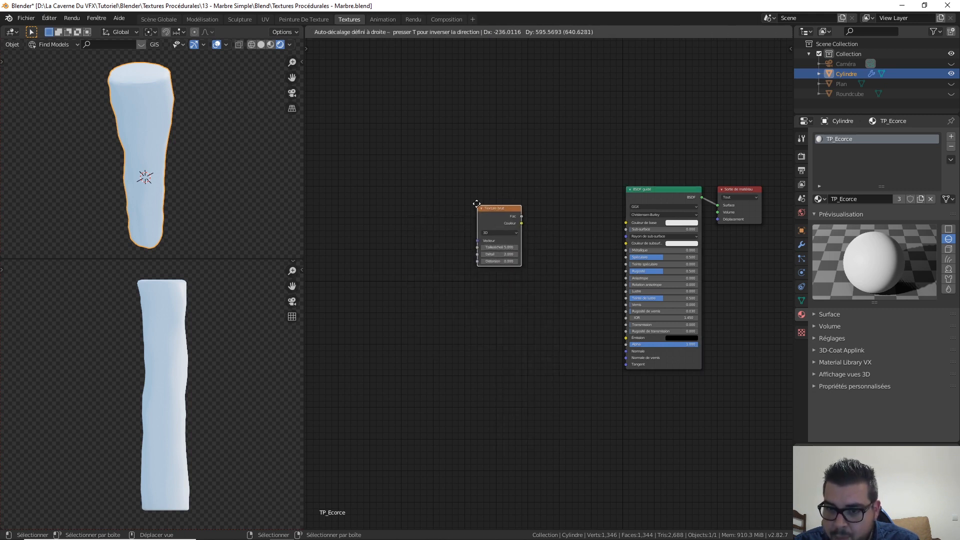
{"action": "left_click", "coordinate": [477, 204]}
Add a Musgrave texture (Texture musgrave) node in front of the Noise texture node.
{"action": "key", "text": "shift+a"}
{"action": "mouse_move", "coordinate": [440, 186]}
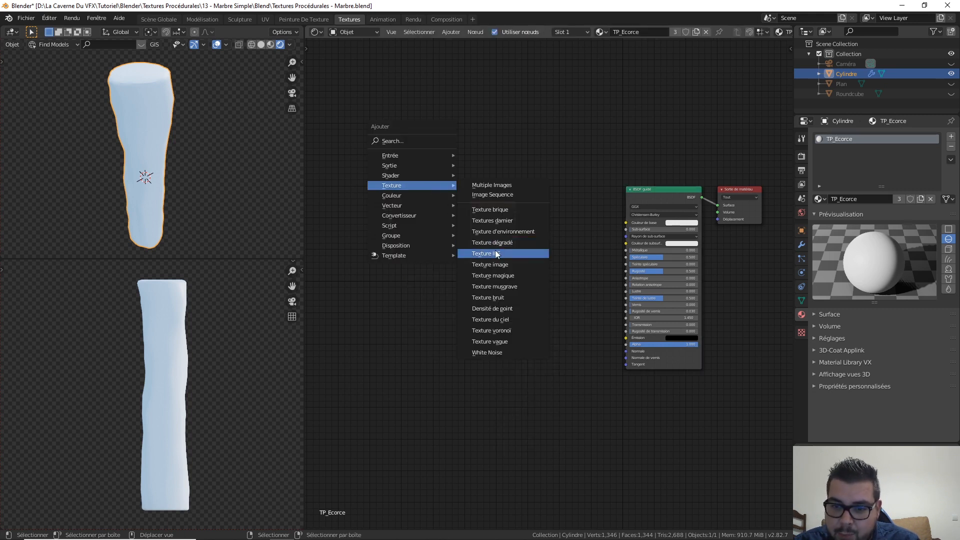
{"action": "left_click", "coordinate": [510, 287]}
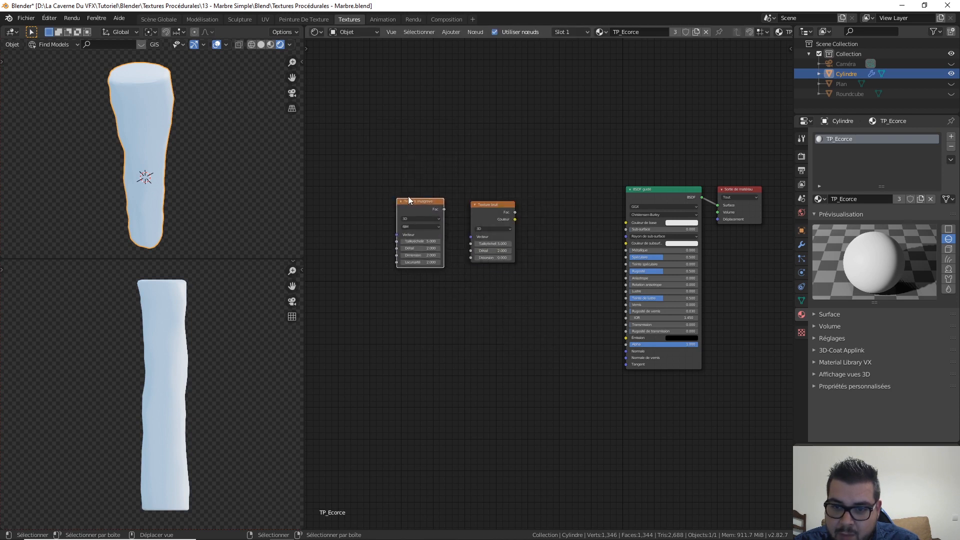
{"action": "left_click", "coordinate": [409, 200]}
Add Texture Coordinate and Mapping (Placage) nodes connected to the Musgrave texture's Vector input.
{"action": "middle_click_drag", "start_coordinate": [418, 208], "coordinate": [536, 183]}
{"action": "key", "text": "ctrl+t"}
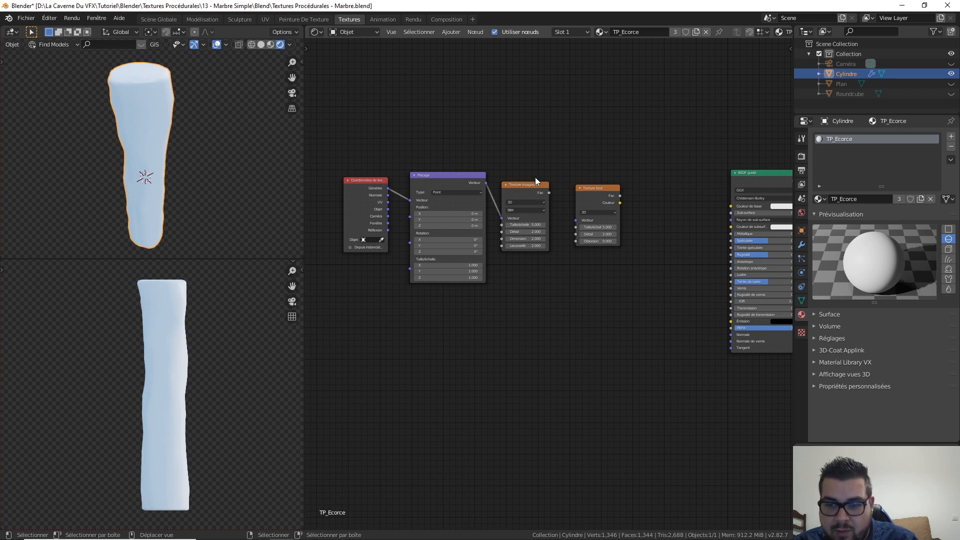
{"action": "middle_click_drag", "start_coordinate": [381, 158], "coordinate": [495, 164]}
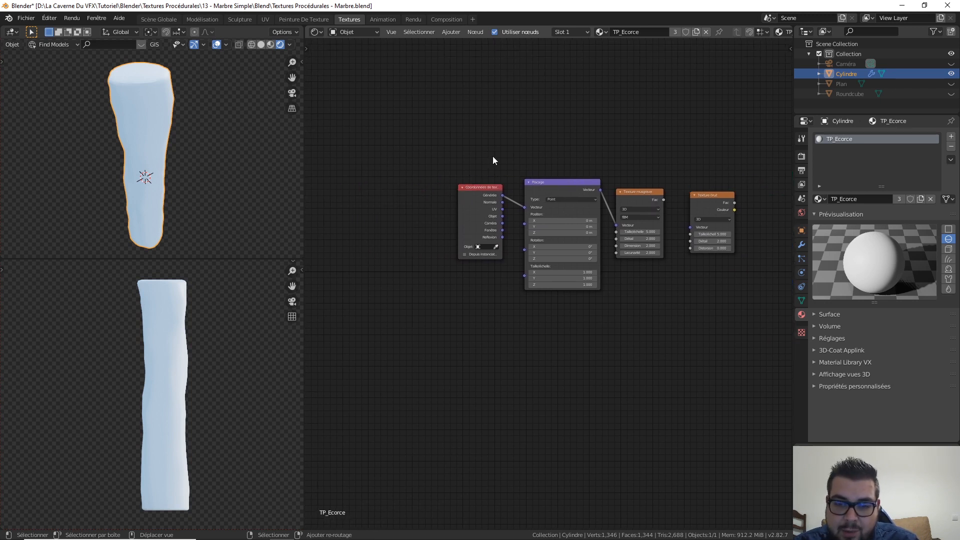
{"action": "scroll", "coordinate": [461, 207], "scroll_direction": "up", "scroll_amount": 2}
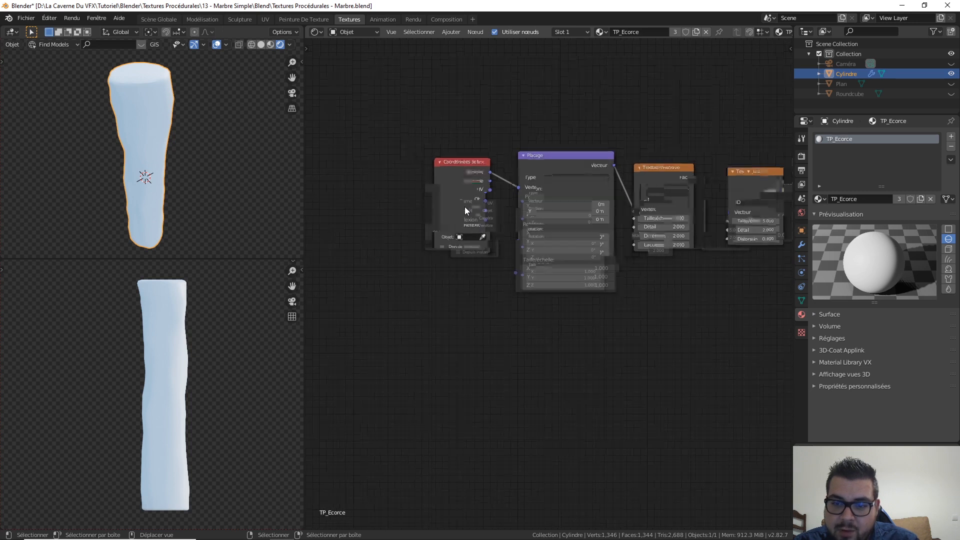
Connect the Objet coordinates to the Placage node's Vecteur input and the Musgrave Fac output to the Noise texture's Vecteur input.
{"action": "left_click_drag", "start_coordinate": [486, 192], "coordinate": [516, 179]}
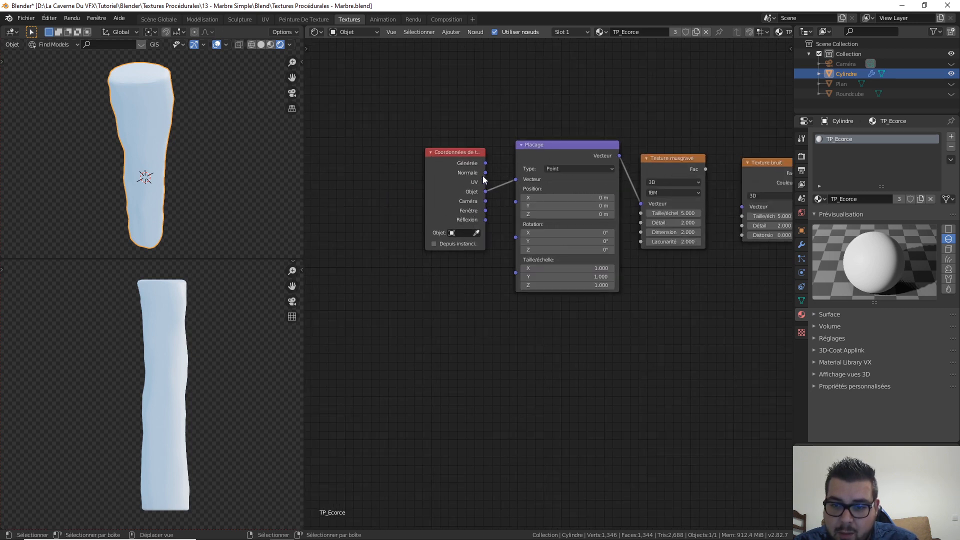
{"action": "middle_click_drag", "start_coordinate": [698, 207], "coordinate": [495, 211]}
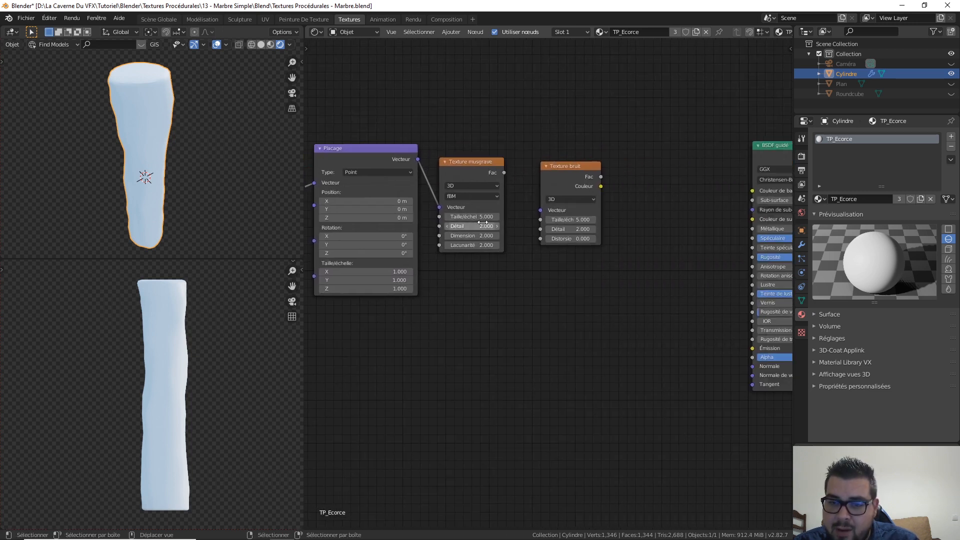
{"action": "middle_click_drag", "start_coordinate": [504, 173], "coordinate": [482, 170]}
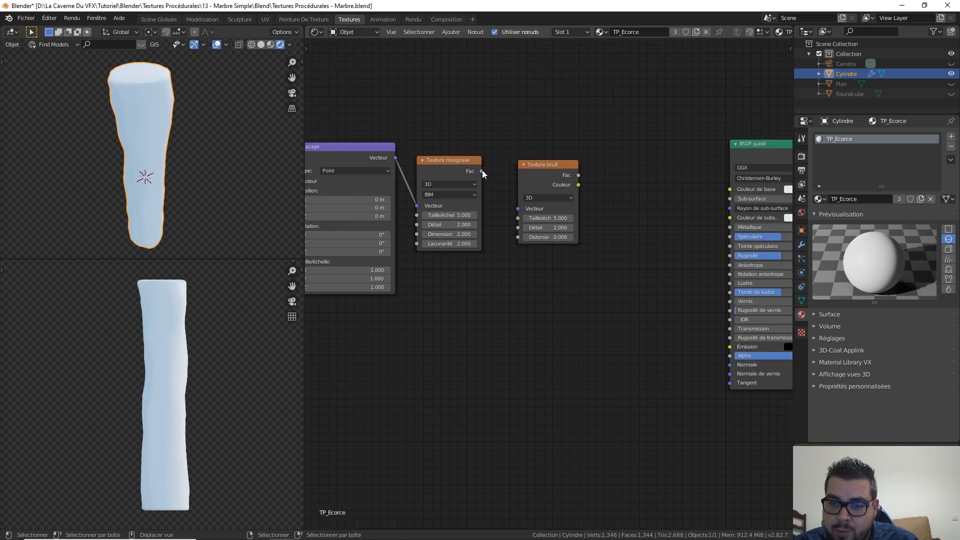
{"action": "left_click_drag", "start_coordinate": [483, 170], "coordinate": [524, 211]}
Connect the Noise texture's Couleur output to the BSDF guidé's Couleur de base and examine the pattern on the trunk.
{"action": "middle_click_drag", "start_coordinate": [620, 209], "coordinate": [543, 206]}
{"action": "left_click_drag", "start_coordinate": [513, 183], "coordinate": [680, 193]}
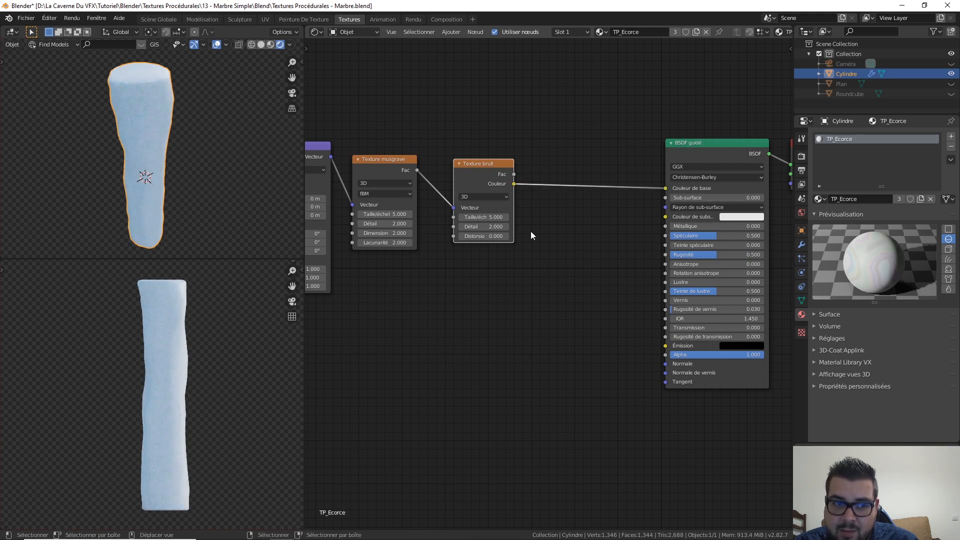
{"action": "middle_click_drag", "start_coordinate": [265, 169], "coordinate": [252, 145]}
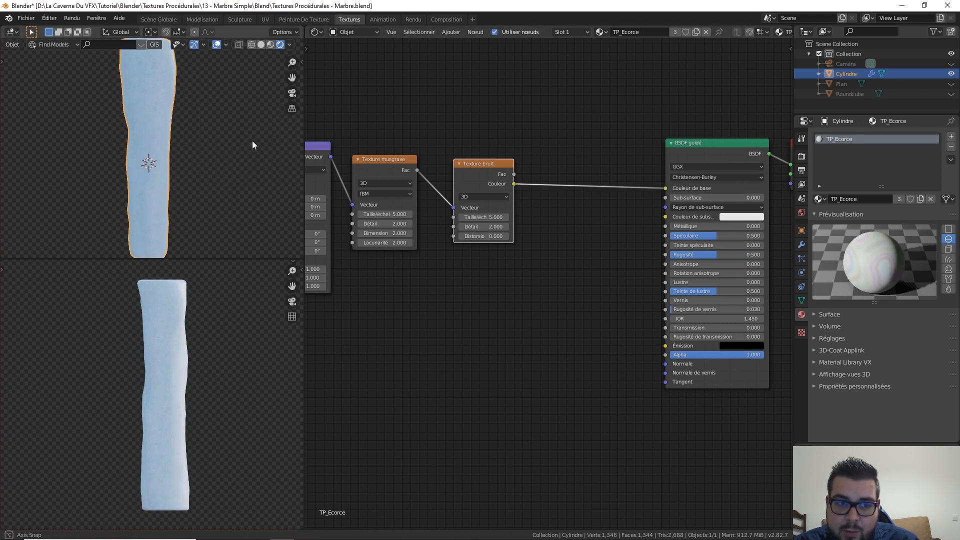
{"action": "scroll", "coordinate": [245, 139], "scroll_direction": "up", "scroll_amount": 6}
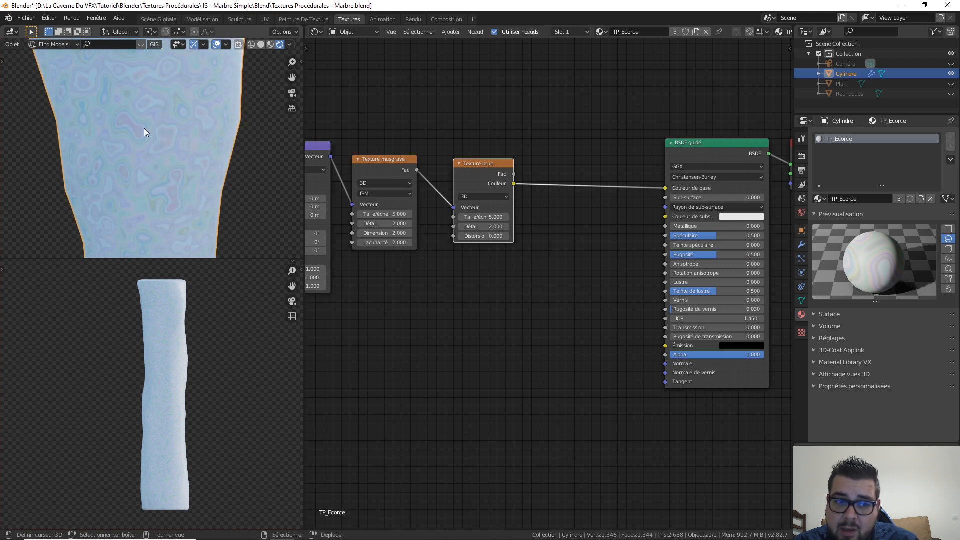
{"action": "scroll", "coordinate": [144, 133], "scroll_direction": "down", "scroll_amount": 2}
Insert a Color Ramp (Dégradé de couleurs) node between the Noise texture and the BSDF guidé's Couleur de base.
{"action": "key", "text": "shift+a"}
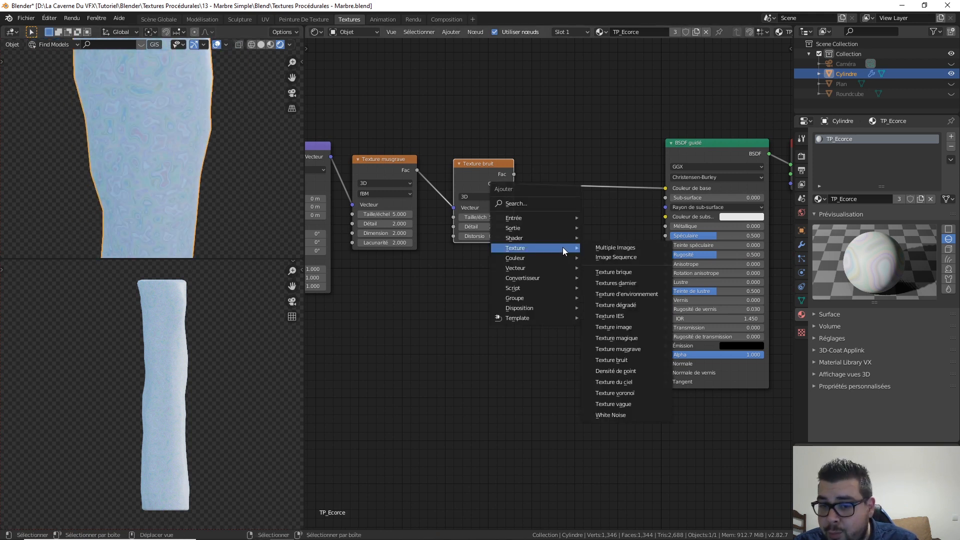
{"action": "mouse_move", "coordinate": [540, 278]}
{"action": "left_click", "coordinate": [615, 299]}
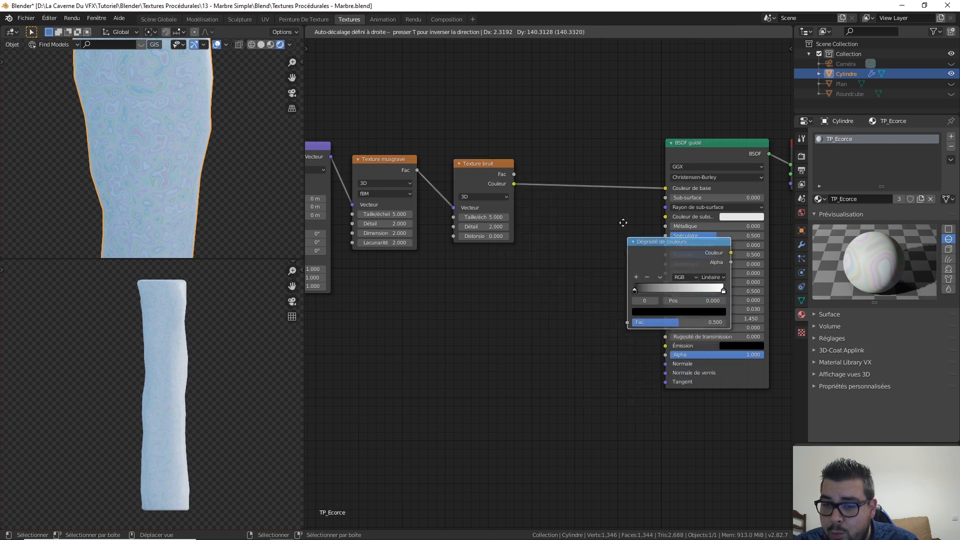
{"action": "left_click", "coordinate": [544, 113]}
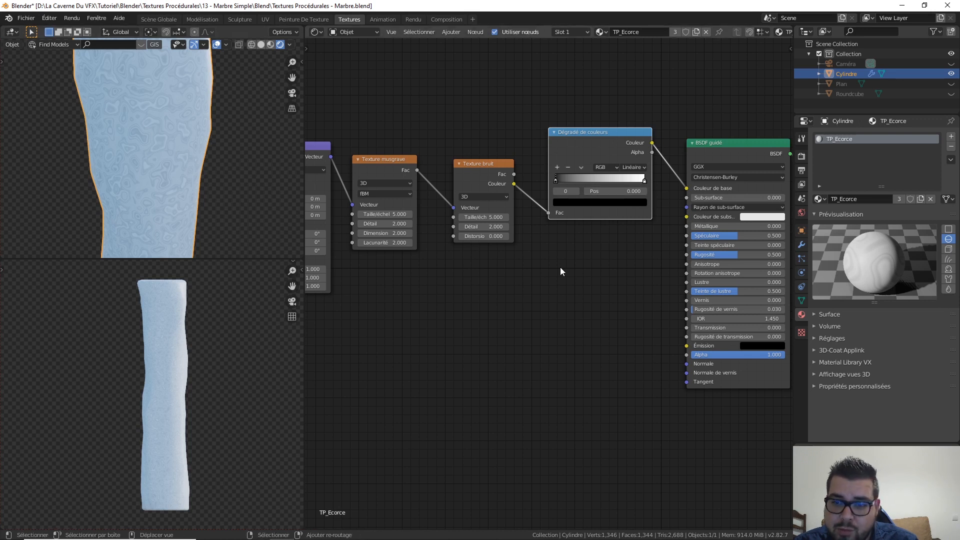
{"action": "middle_click_drag", "start_coordinate": [562, 270], "coordinate": [584, 256]}
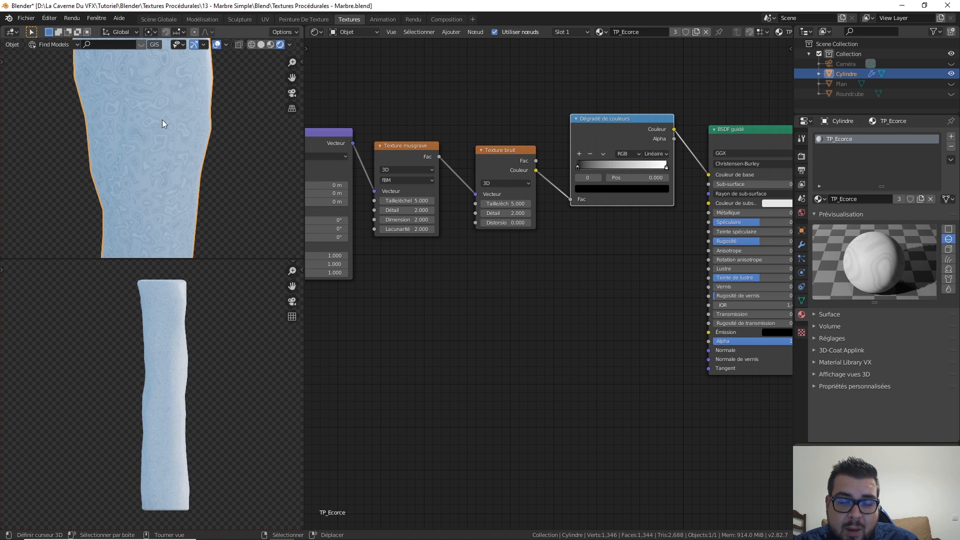
Move the whole texture chain, including the Color Ramp, farther from the BSDF guidé node to leave space.
{"action": "scroll", "coordinate": [557, 274], "scroll_direction": "down", "scroll_amount": 3}
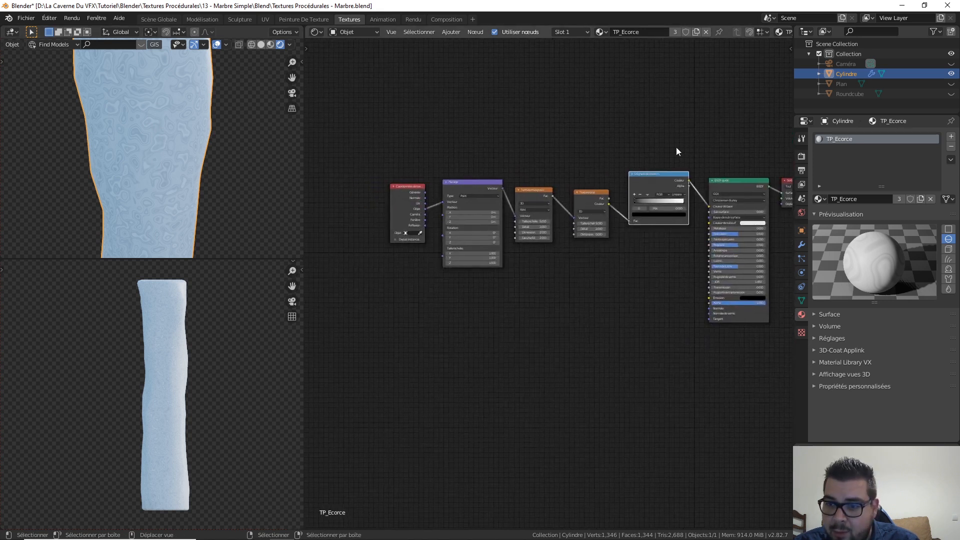
{"action": "left_click_drag", "start_coordinate": [671, 144], "coordinate": [383, 286]}
{"action": "left_click_drag", "start_coordinate": [649, 183], "coordinate": [559, 173]}
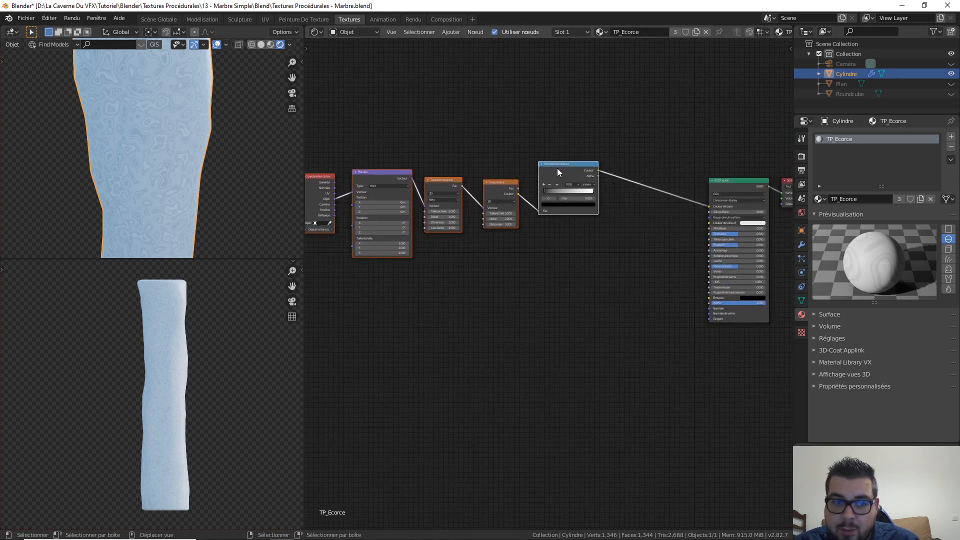
Shift the Color Ramp's black stop to about 0.386.
{"action": "scroll", "coordinate": [505, 285], "scroll_direction": "up", "scroll_amount": 4}
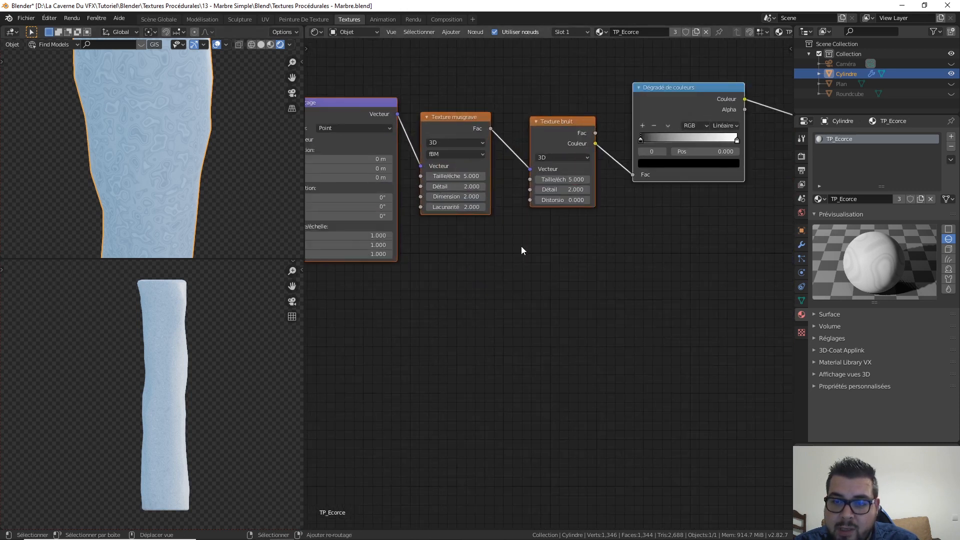
{"action": "scroll", "coordinate": [461, 302], "scroll_direction": "up", "scroll_amount": 3}
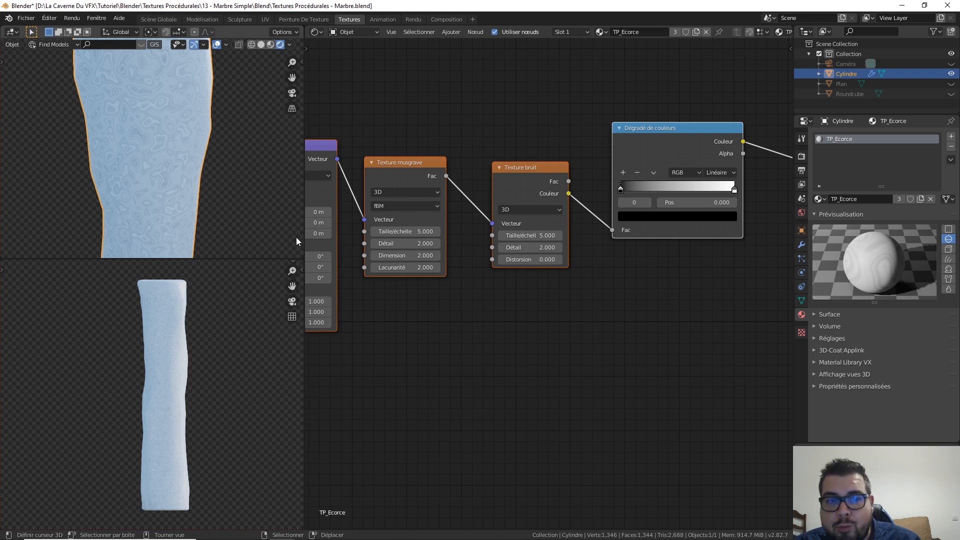
{"action": "left_click_drag", "start_coordinate": [623, 189], "coordinate": [665, 191]}
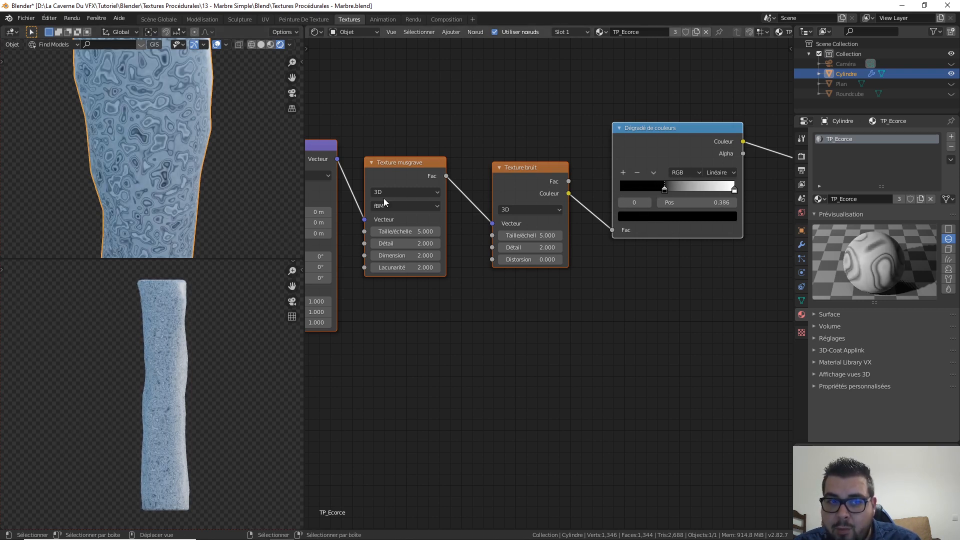
Raise Détail to 16 on both the Noise texture and the Musgrave texture.
{"action": "middle_click_drag", "start_coordinate": [576, 321], "coordinate": [574, 282]}
{"action": "left_click_drag", "start_coordinate": [593, 261], "coordinate": [682, 255]}
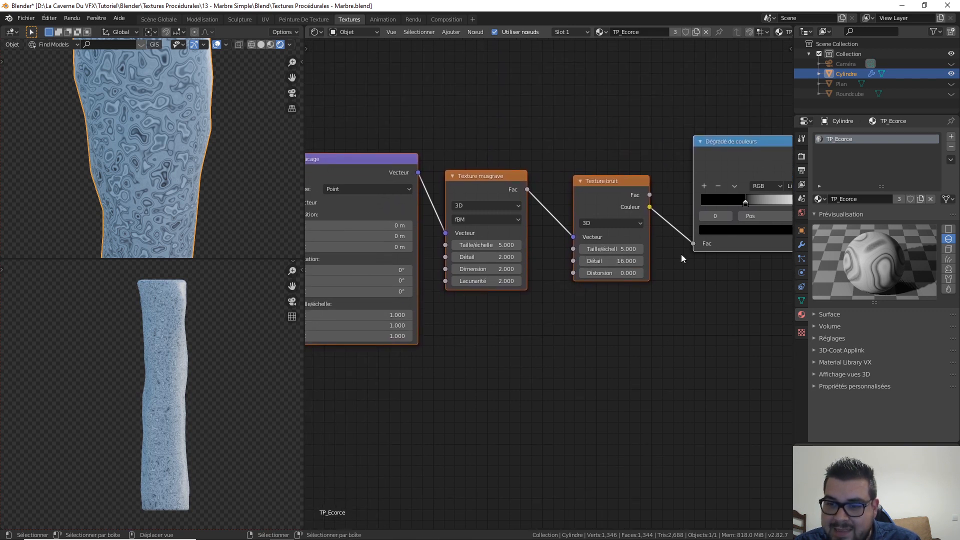
{"action": "left_click_drag", "start_coordinate": [488, 257], "coordinate": [570, 257]}
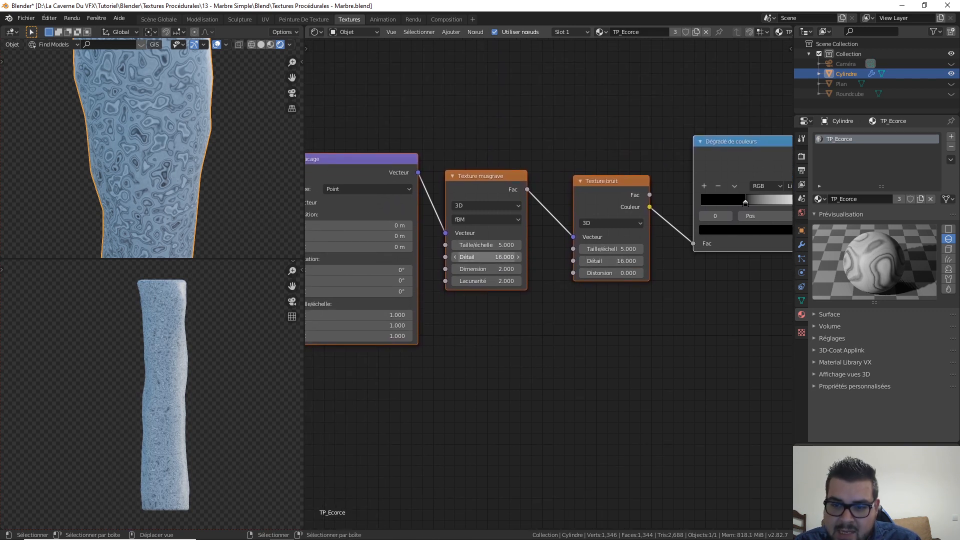
Set the Musgrave texture's Dimension to 0.25 and its scale (Taille/échelle) to 1.
{"action": "left_click", "coordinate": [490, 270]}
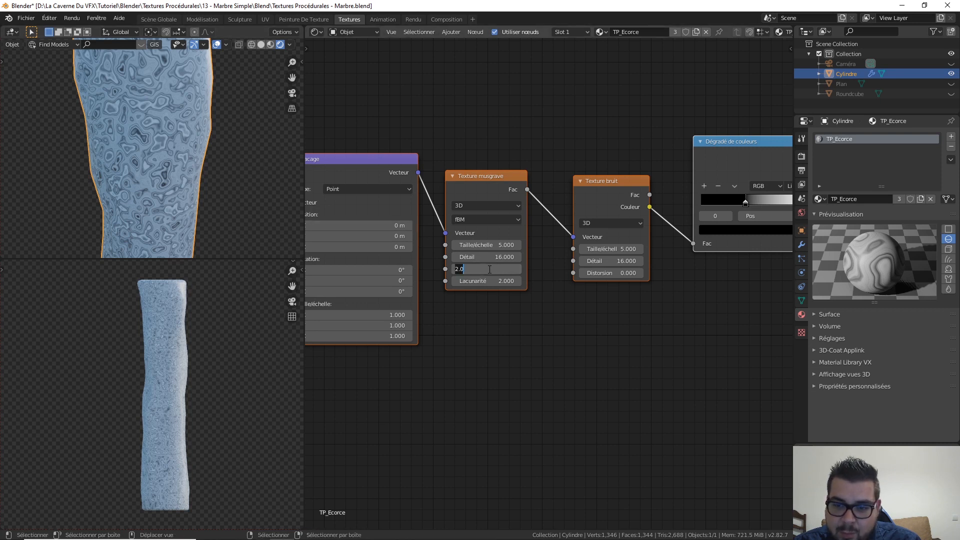
{"action": "type", "text": "0.25"}
{"action": "key", "text": "Return"}
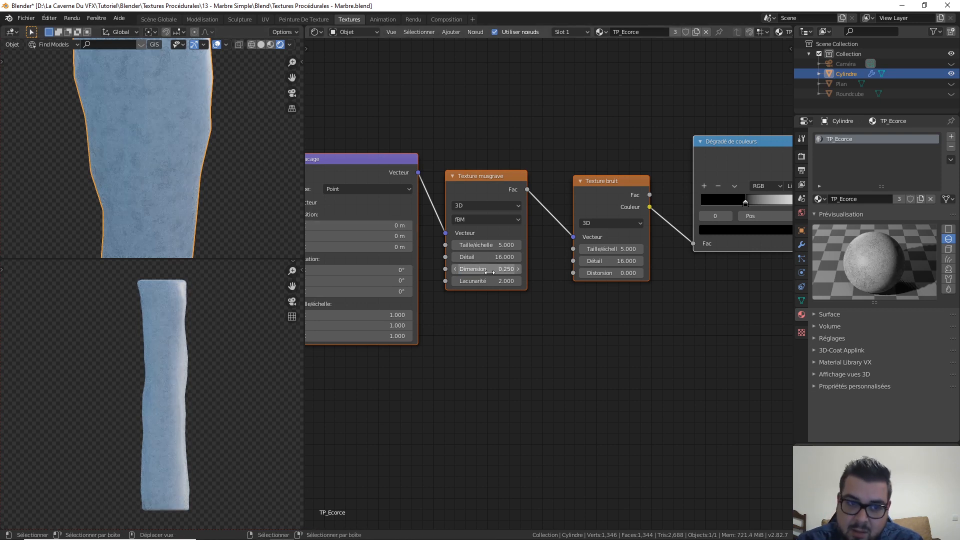
{"action": "left_click", "coordinate": [487, 245]}
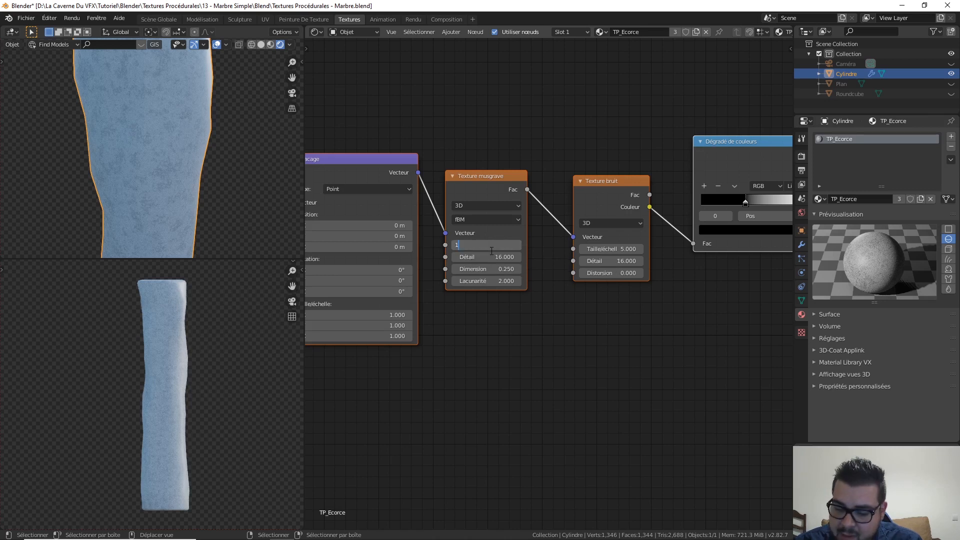
{"action": "key", "text": "Return"}
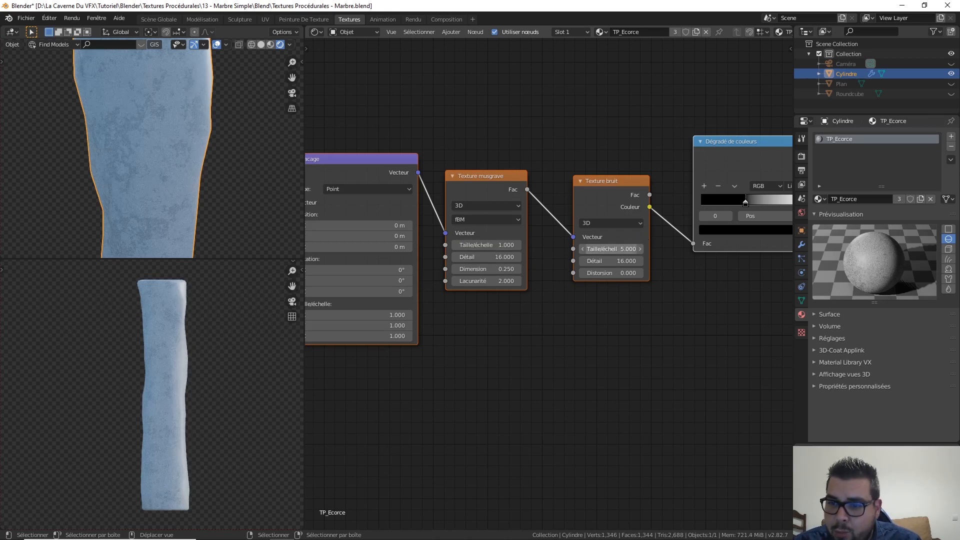
Set the Noise texture's scale (Taille/échelle) to 2 and inspect the trunk from another angle.
{"action": "left_click", "coordinate": [621, 249]}
{"action": "type", "text": "2"}
{"action": "key", "text": "Return"}
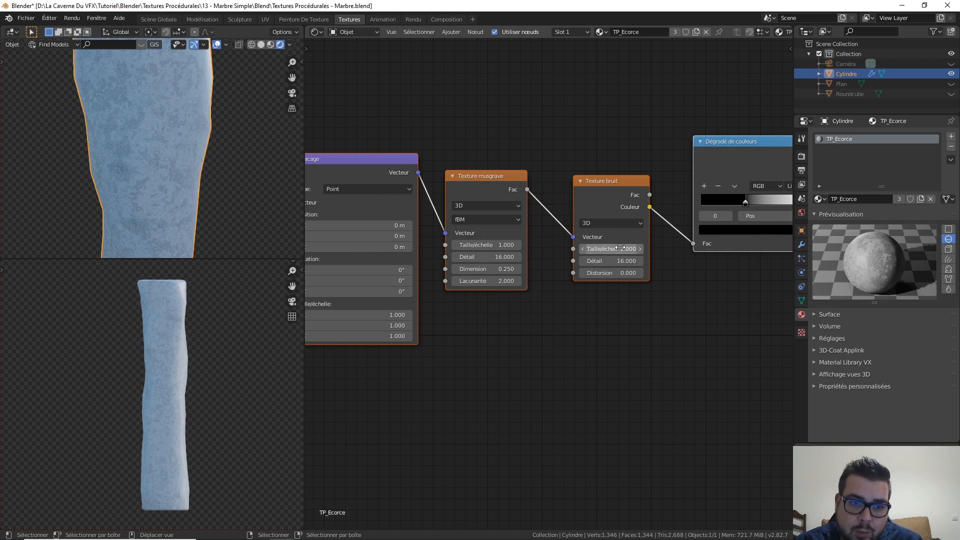
{"action": "scroll", "coordinate": [243, 206], "scroll_direction": "down", "scroll_amount": 4}
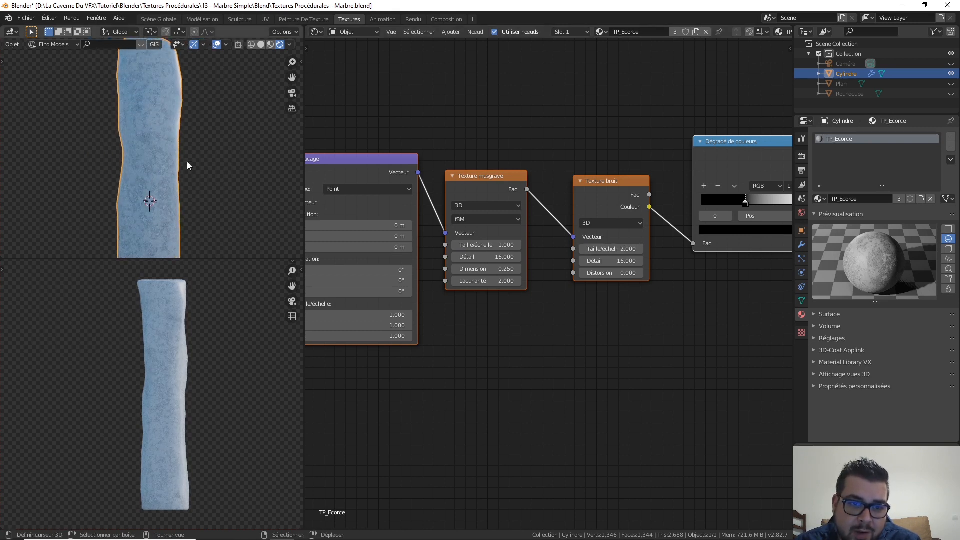
{"action": "middle_click_drag", "start_coordinate": [155, 191], "coordinate": [242, 178]}
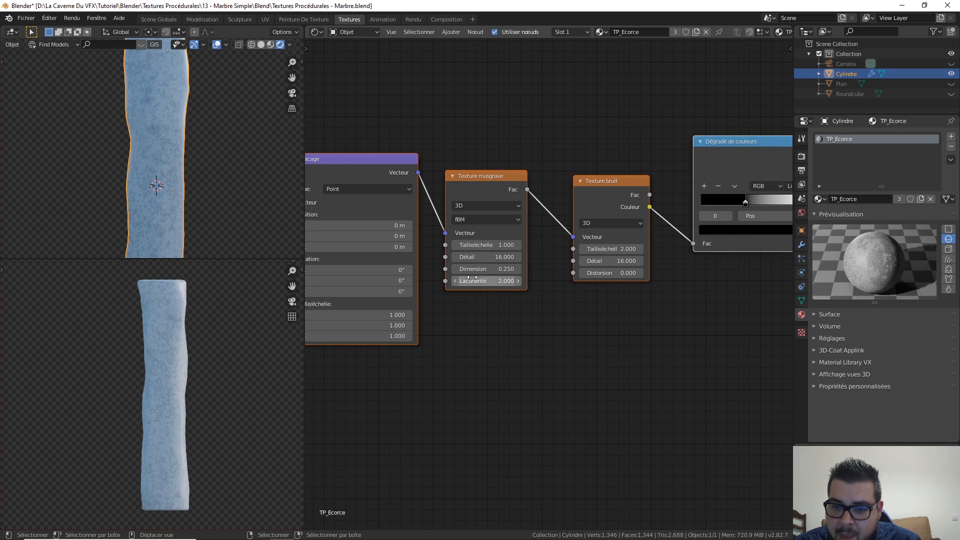
Set the Musgrave texture's Lacunarité to 2.15.
{"action": "scroll", "coordinate": [200, 182], "scroll_direction": "up", "scroll_amount": 3}
{"action": "left_click", "coordinate": [500, 282]}
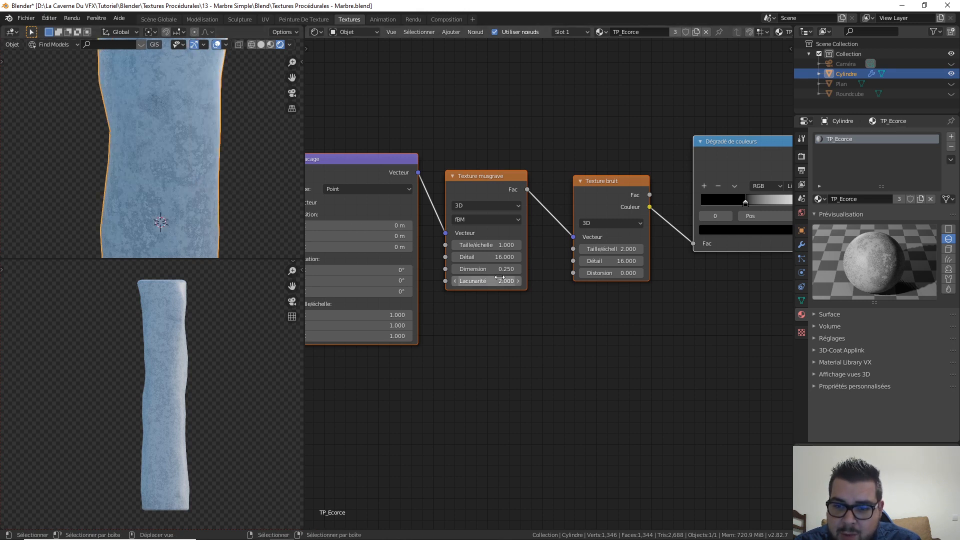
{"action": "type", "text": "2.05"}
{"action": "key", "text": "Return"}
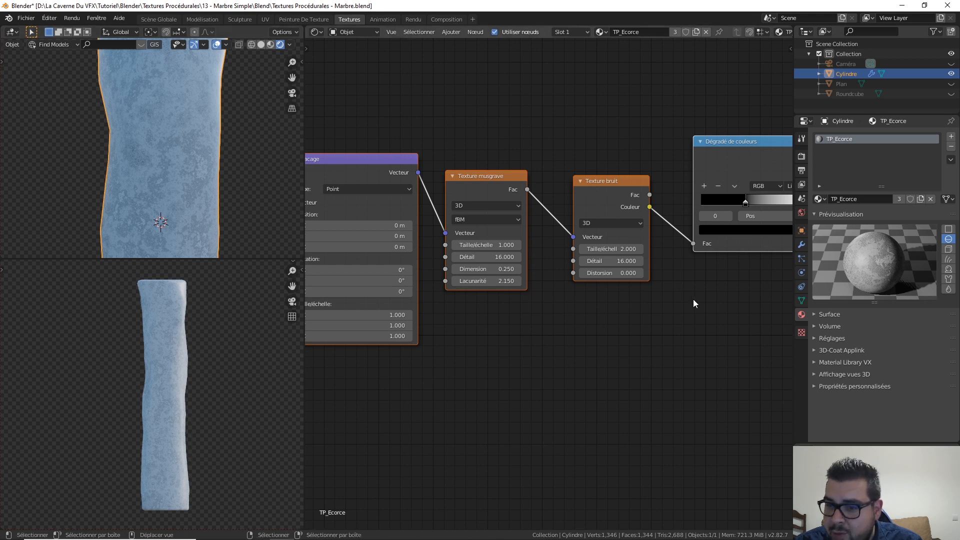
Set the Noise texture's Distorsion to 1.25 and check the result on the trunk.
{"action": "left_click", "coordinate": [611, 273]}
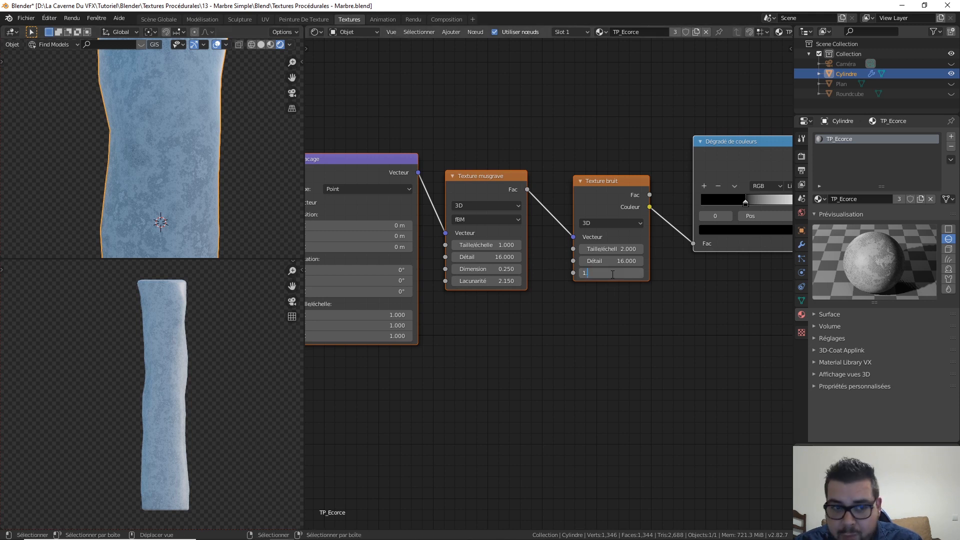
{"action": "type", "text": "1.25"}
{"action": "key", "text": "Return"}
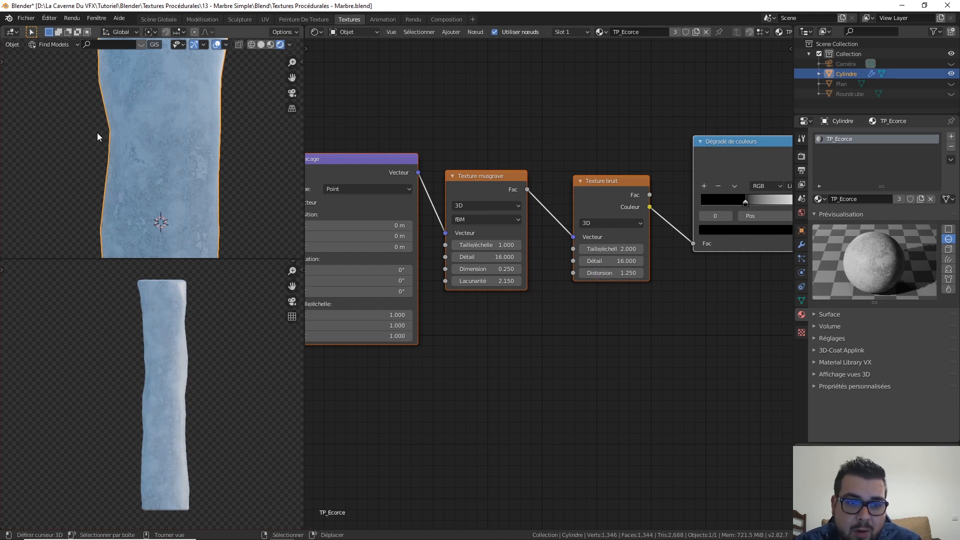
{"action": "middle_click_drag", "start_coordinate": [97, 133], "coordinate": [161, 136]}
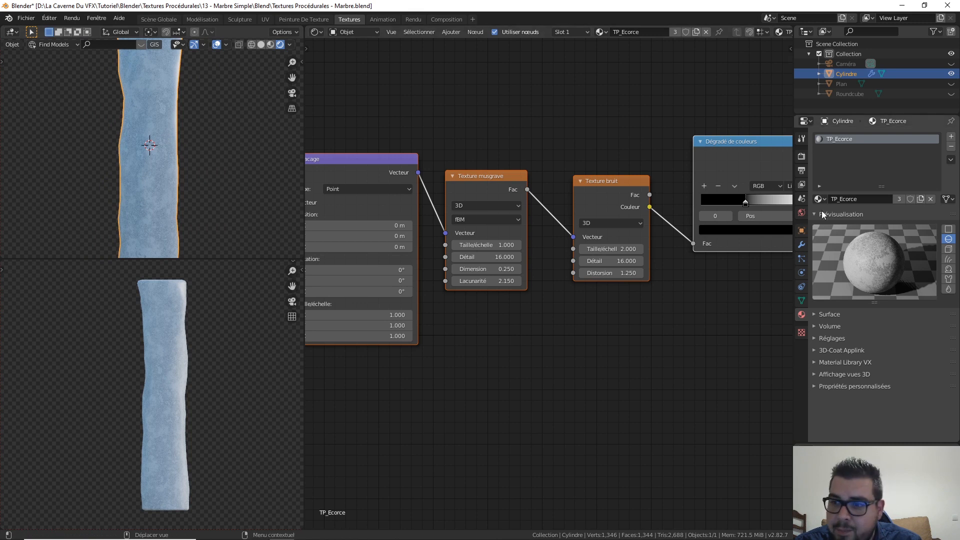
Sharpen the Color Ramp's contrast by placing its black stop at about 0.482 and its white stop at about 0.632.
{"action": "middle_click_drag", "start_coordinate": [761, 203], "coordinate": [674, 212]}
{"action": "left_click_drag", "start_coordinate": [674, 213], "coordinate": [666, 212]}
{"action": "left_click", "coordinate": [728, 212]}
{"action": "left_click_drag", "start_coordinate": [731, 210], "coordinate": [690, 212]}
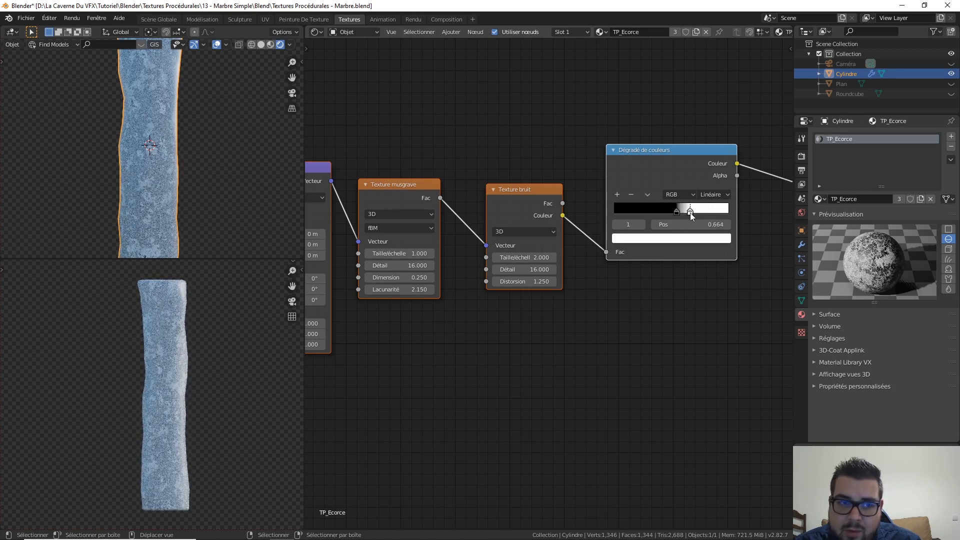
{"action": "middle_click_drag", "start_coordinate": [157, 179], "coordinate": [158, 196]}
{"action": "scroll", "coordinate": [158, 196], "scroll_direction": "up", "scroll_amount": 4}
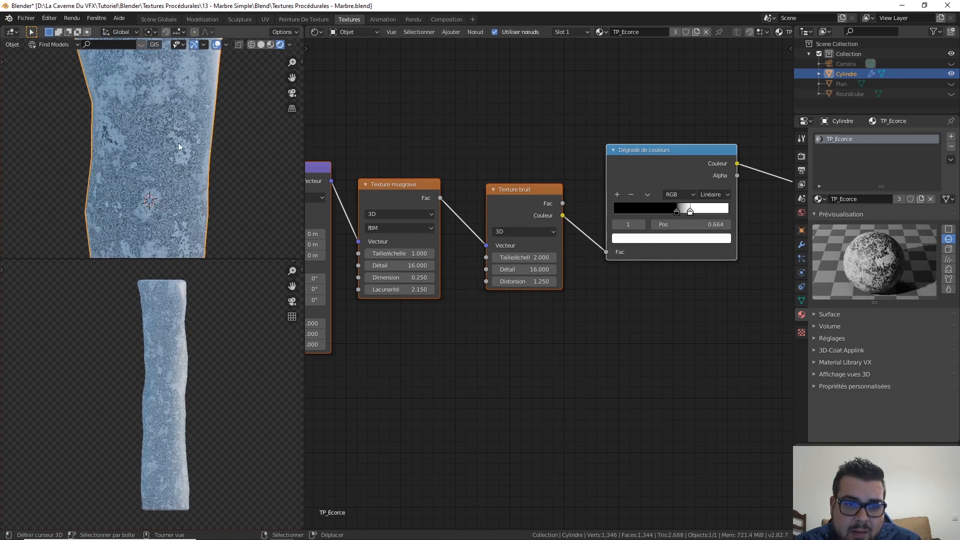
{"action": "mouse_move", "coordinate": [677, 212]}
{"action": "left_mouse_down"}
{"action": "mouse_move", "coordinate": [660, 213]}
{"action": "mouse_move", "coordinate": [707, 212]}
{"action": "left_mouse_up"}
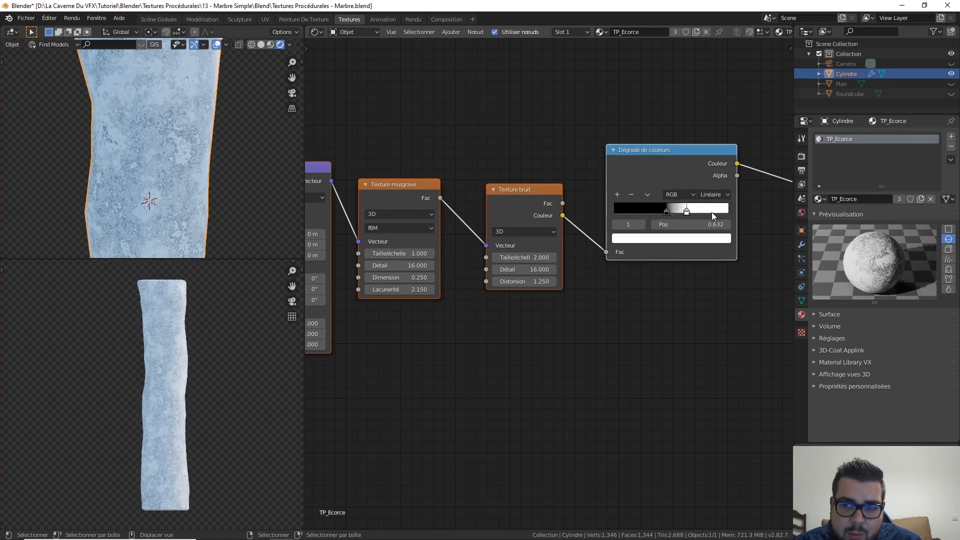
{"action": "left_click_drag", "start_coordinate": [665, 213], "coordinate": [671, 215]}
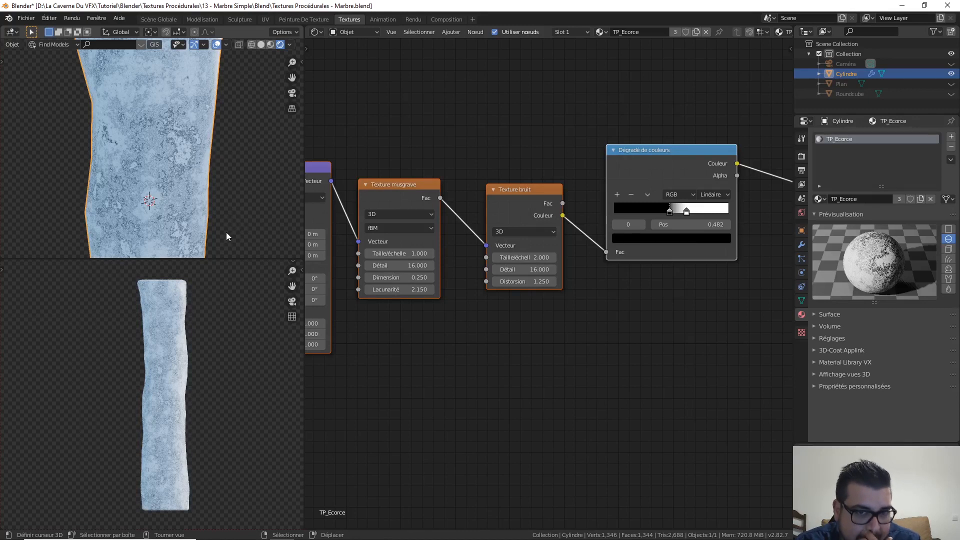
{"action": "scroll", "coordinate": [216, 221], "scroll_direction": "down", "scroll_amount": 2}
{"action": "scroll", "coordinate": [212, 219], "scroll_direction": "down", "scroll_amount": 2}
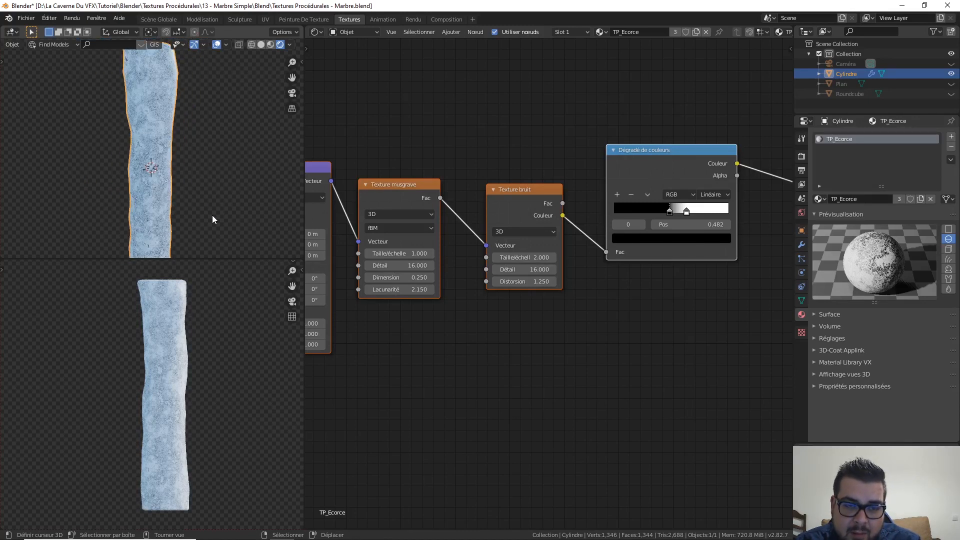
{"action": "scroll", "coordinate": [210, 220], "scroll_direction": "up", "scroll_amount": 8}
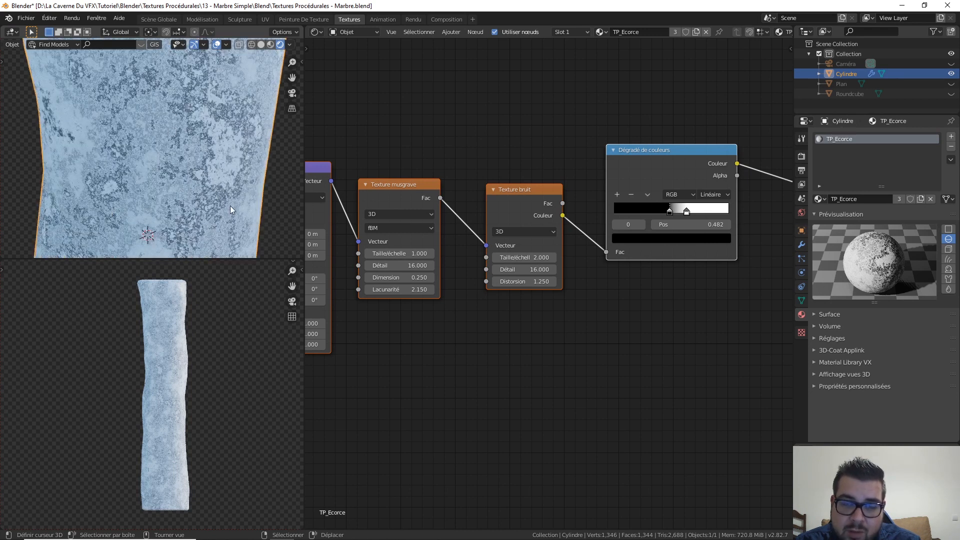
Move the connected texture-coordinate, mapping, Musgrave, Noise and Color Ramp nodes up together, leaving free space beneath them.
{"action": "scroll", "coordinate": [205, 200], "scroll_direction": "down", "scroll_amount": 2}
{"action": "scroll", "coordinate": [206, 198], "scroll_direction": "down", "scroll_amount": 4}
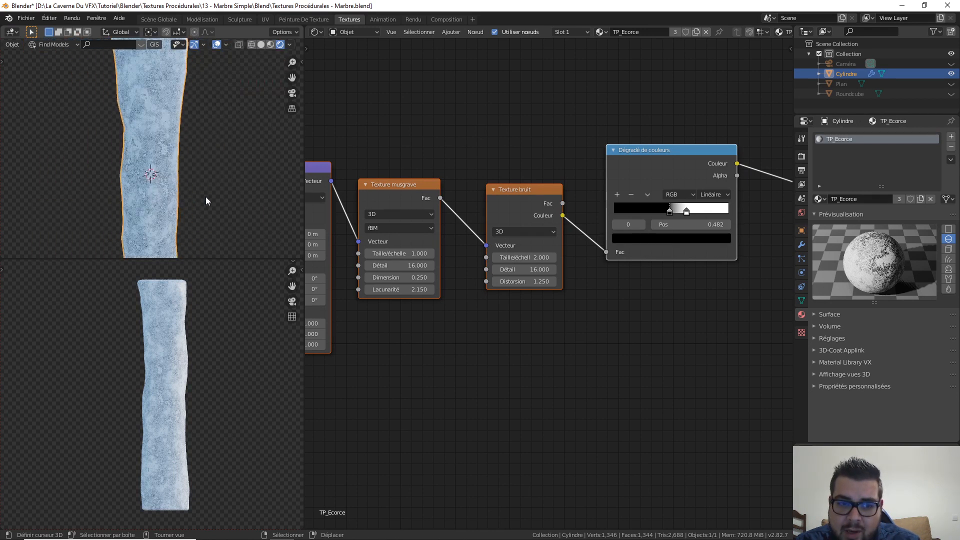
{"action": "scroll", "coordinate": [514, 329], "scroll_direction": "down", "scroll_amount": 3}
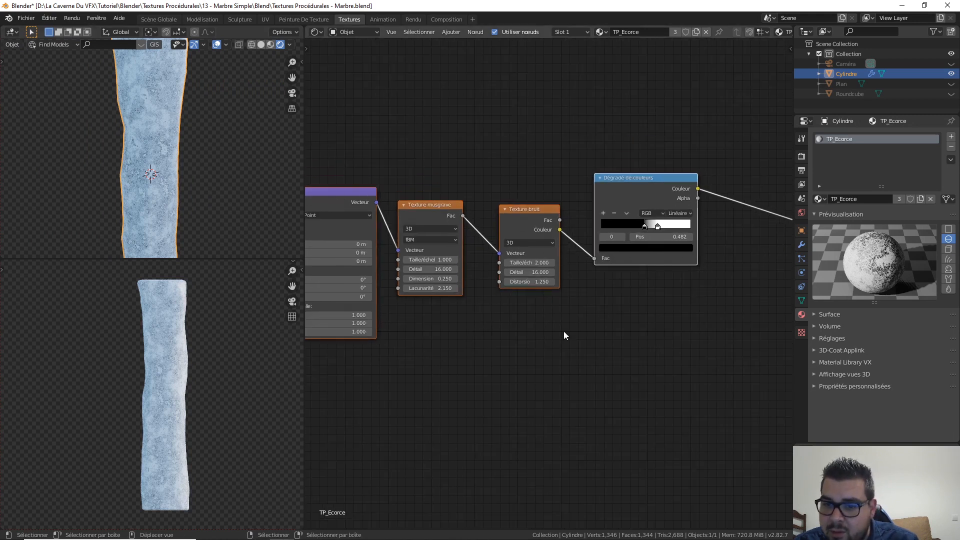
{"action": "middle_click_drag", "start_coordinate": [545, 314], "coordinate": [642, 294]}
{"action": "scroll", "coordinate": [701, 309], "scroll_direction": "down", "scroll_amount": 1}
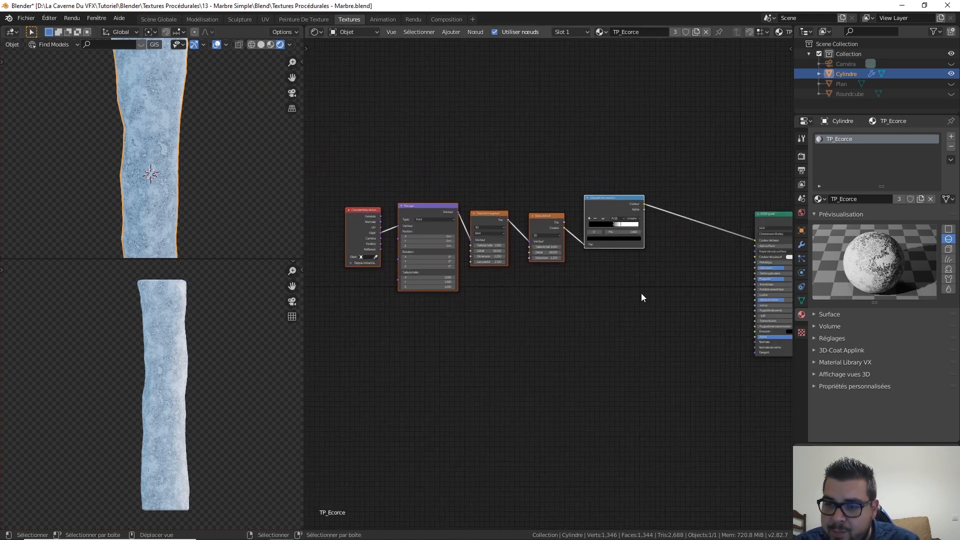
{"action": "left_click_drag", "start_coordinate": [643, 293], "coordinate": [365, 170]}
{"action": "key", "text": "g"}
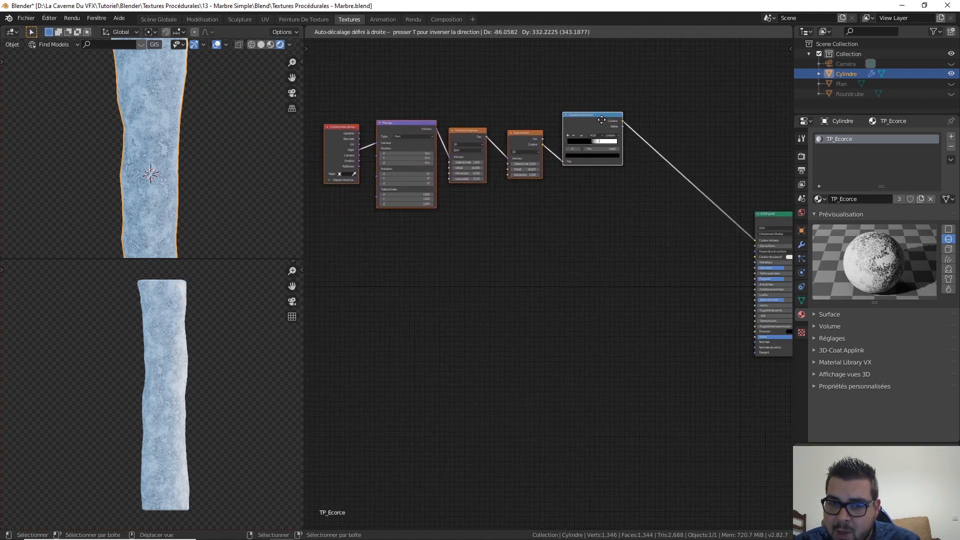
{"action": "left_click", "coordinate": [580, 229]}
{"action": "left_click", "coordinate": [563, 220]}
{"action": "middle_click_drag", "start_coordinate": [531, 237], "coordinate": [527, 265]}
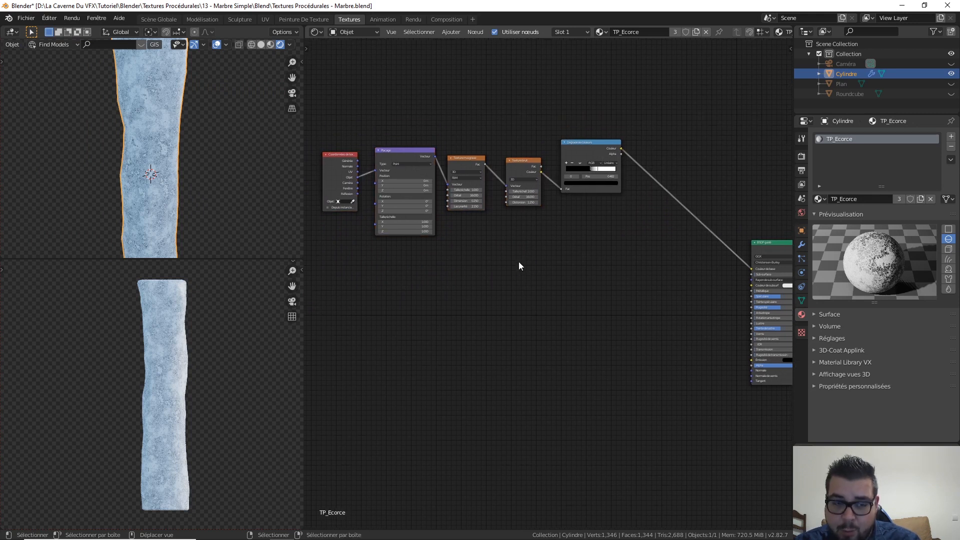
{"action": "scroll", "coordinate": [515, 274], "scroll_direction": "up", "scroll_amount": 2}
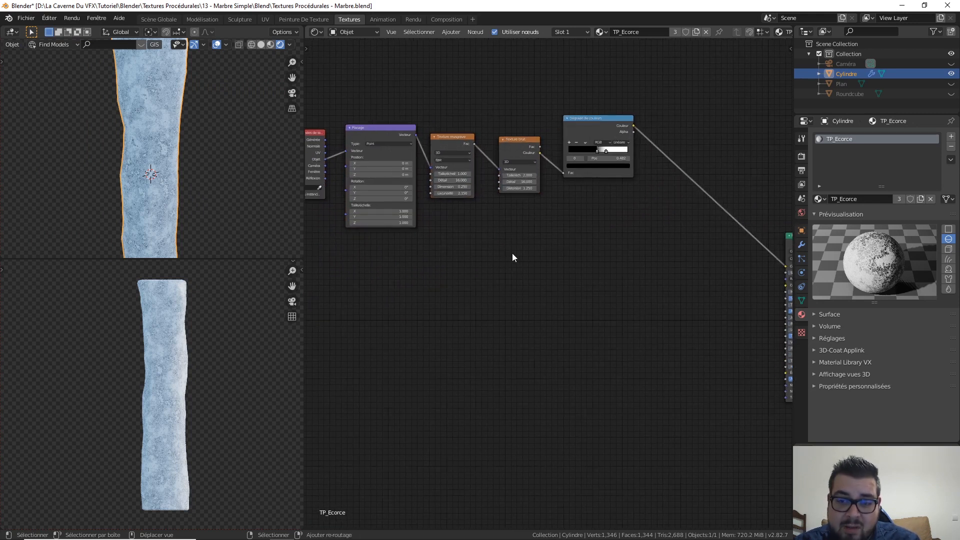
{"action": "key", "text": "shift+a"}
{"action": "mouse_move", "coordinate": [513, 256]}
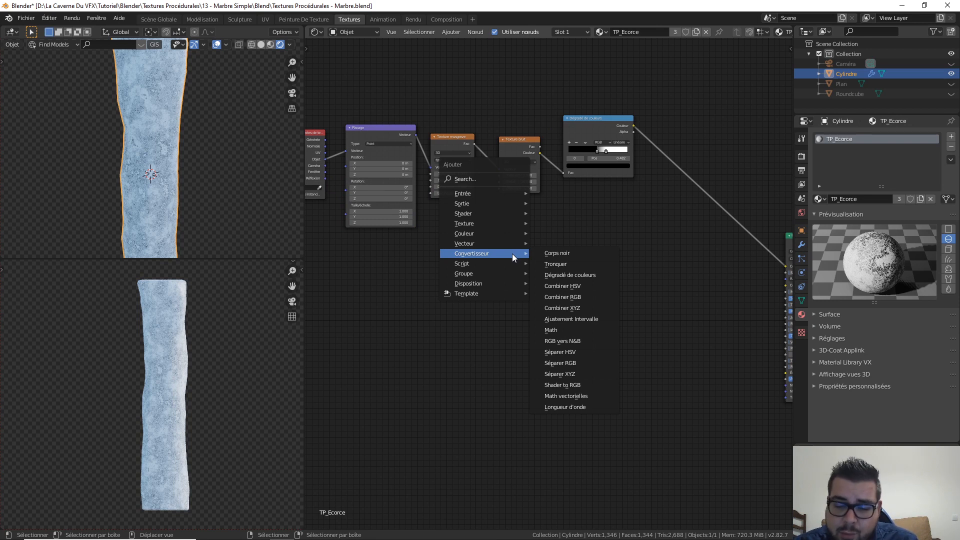
{"action": "key", "text": "Escape"}
Add a Wave texture (Texture vague) below the existing node chain and preview its output on the trunk.
{"action": "key", "text": "shift+a"}
{"action": "mouse_move", "coordinate": [534, 328]}
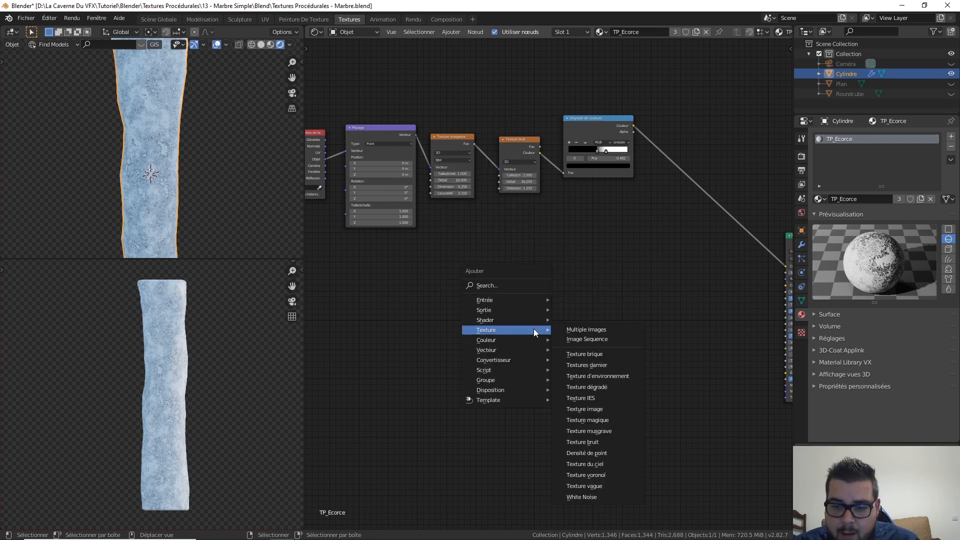
{"action": "left_click", "coordinate": [600, 487]}
{"action": "left_click", "coordinate": [590, 260]}
{"action": "middle_click_drag", "start_coordinate": [553, 245], "coordinate": [514, 235]}
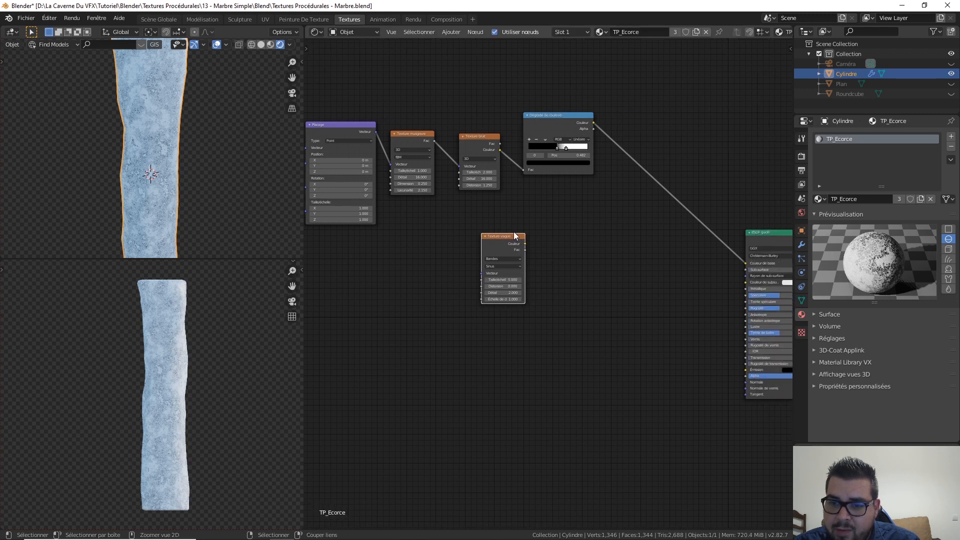
{"action": "left_click", "coordinate": [506, 235], "text": "ctrl+shift"}
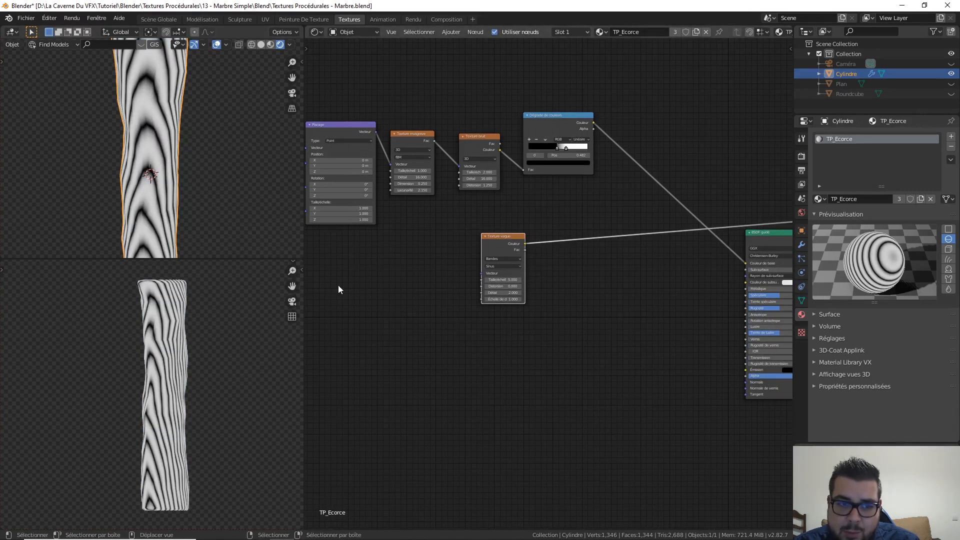
Add Coordonnées de texture and Placage nodes to the Wave texture, spaced away from it, and feed the mapping with Objet coordinates.
{"action": "middle_click_drag", "start_coordinate": [533, 316], "coordinate": [559, 319]}
{"action": "left_click_drag", "start_coordinate": [540, 247], "coordinate": [578, 257]}
{"action": "middle_click_drag", "start_coordinate": [310, 126], "coordinate": [385, 123]}
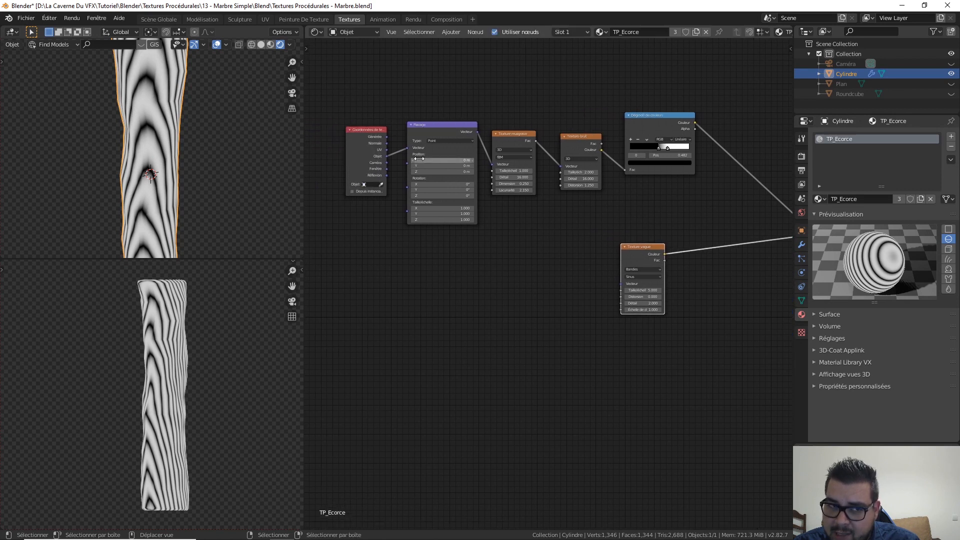
{"action": "key", "text": "ctrl+t"}
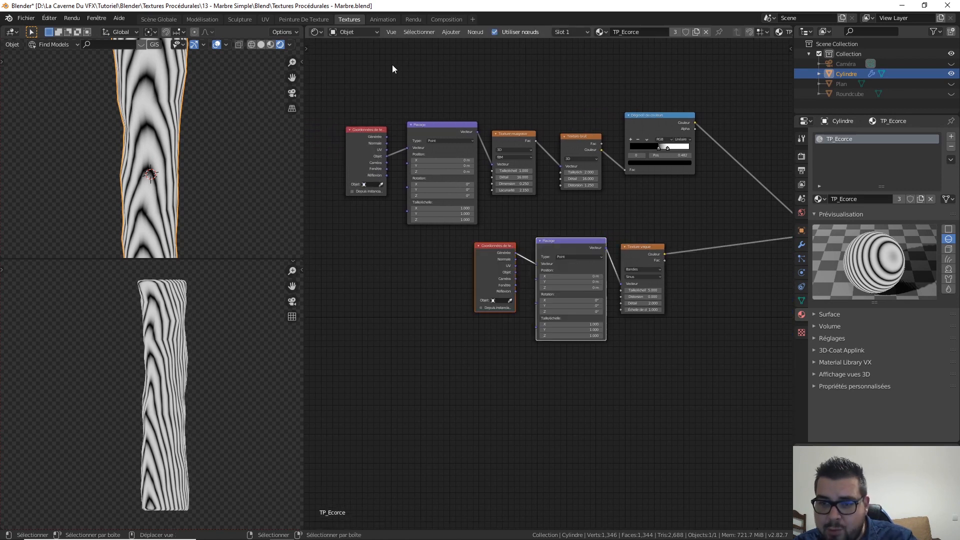
{"action": "left_click_drag", "start_coordinate": [557, 260], "coordinate": [414, 256]}
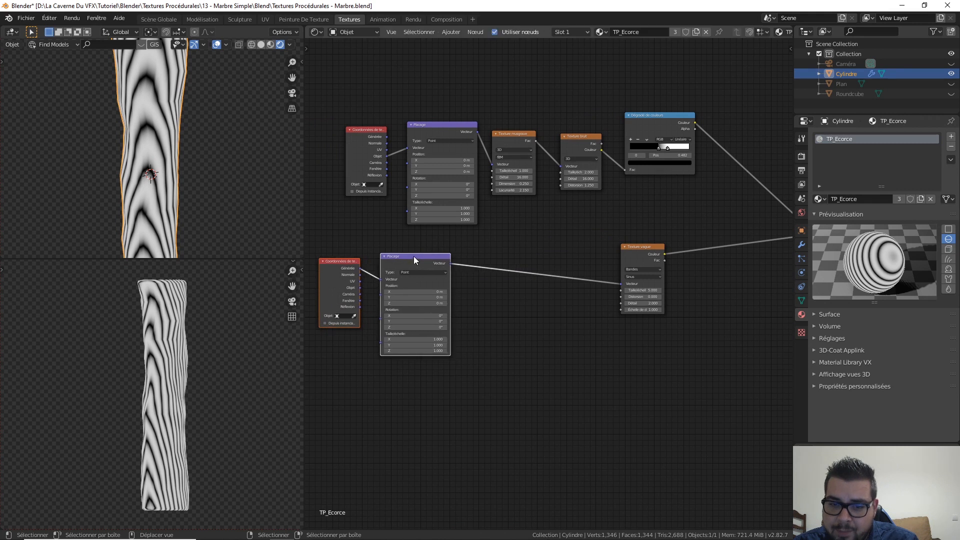
{"action": "middle_click_drag", "start_coordinate": [475, 287], "coordinate": [500, 272]}
{"action": "left_click_drag", "start_coordinate": [385, 273], "coordinate": [410, 262]}
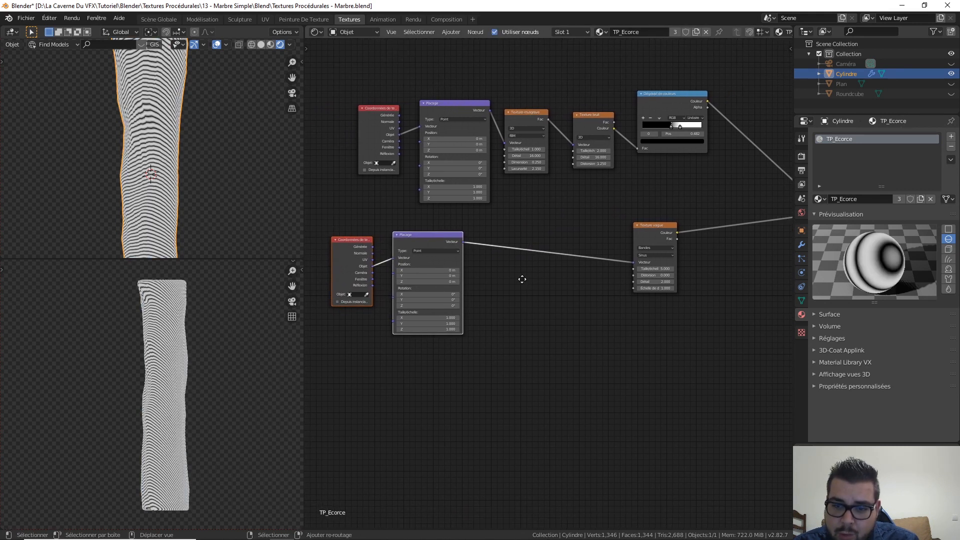
Set the Y rotation of the Wave texture's mapping to 135° so the bands run along the trunk.
{"action": "scroll", "coordinate": [506, 281], "scroll_direction": "up", "scroll_amount": 4}
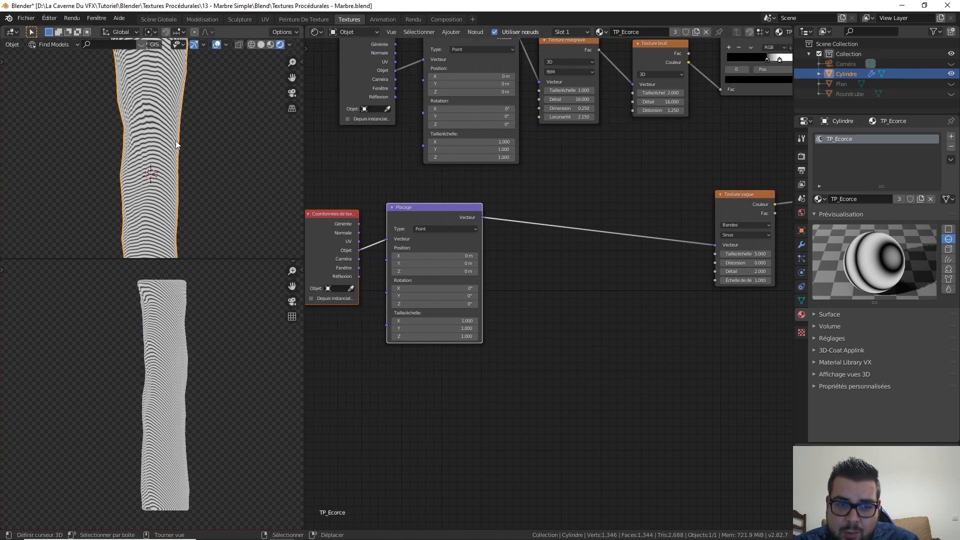
{"action": "key", "text": "KP_1"}
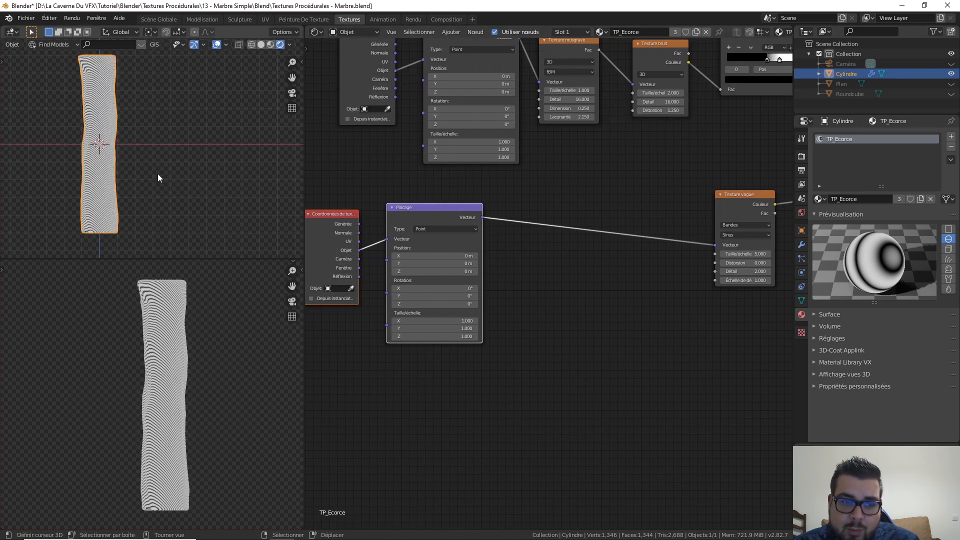
{"action": "middle_click_drag", "start_coordinate": [158, 174], "coordinate": [183, 177]}
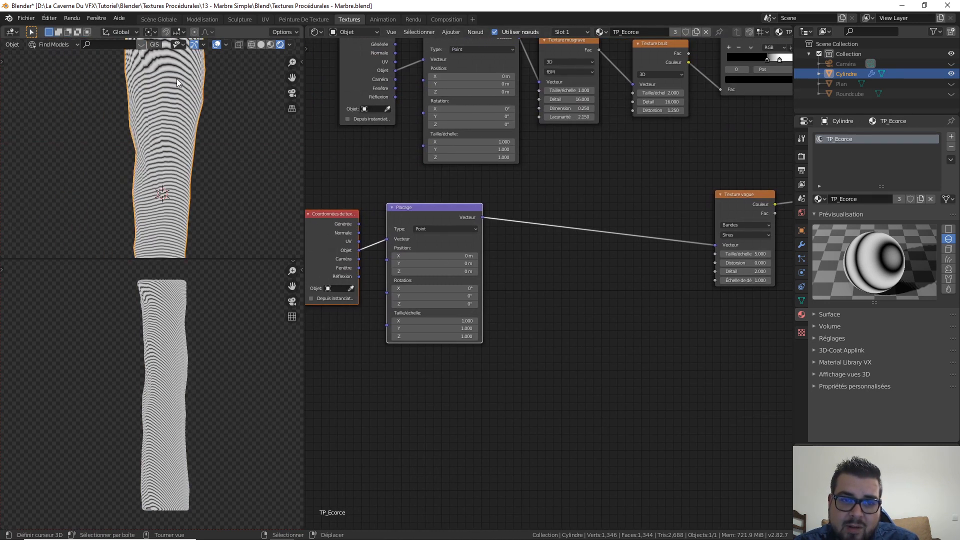
{"action": "middle_click_drag", "start_coordinate": [177, 79], "coordinate": [176, 110]}
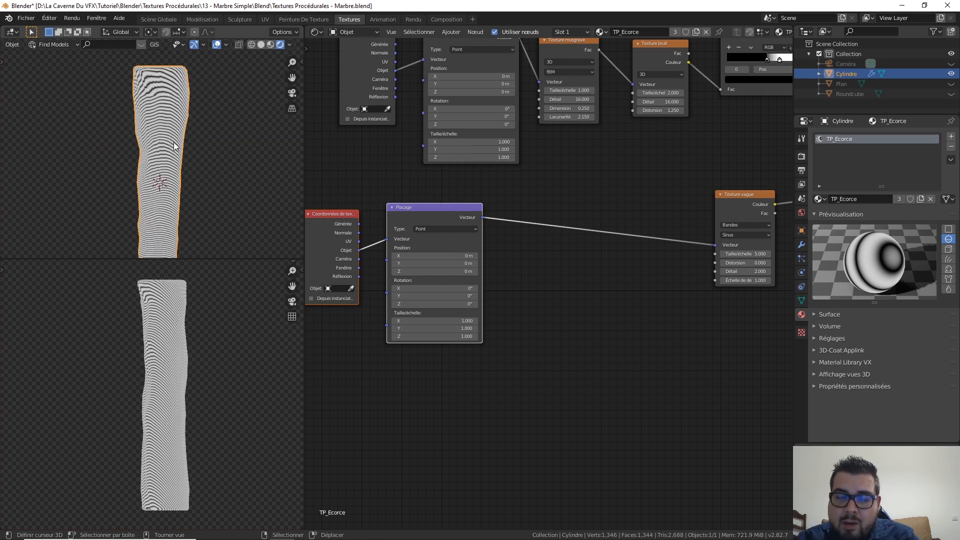
{"action": "middle_click_drag", "start_coordinate": [202, 410], "coordinate": [162, 384]}
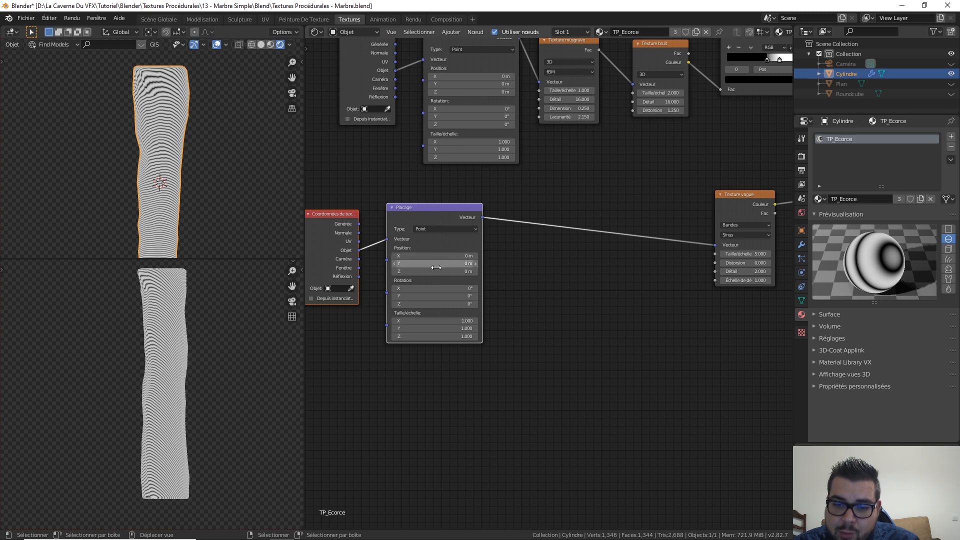
{"action": "left_click_drag", "start_coordinate": [430, 295], "coordinate": [475, 295]}
{"action": "left_click_drag", "start_coordinate": [135, 177], "coordinate": [445, 293]}
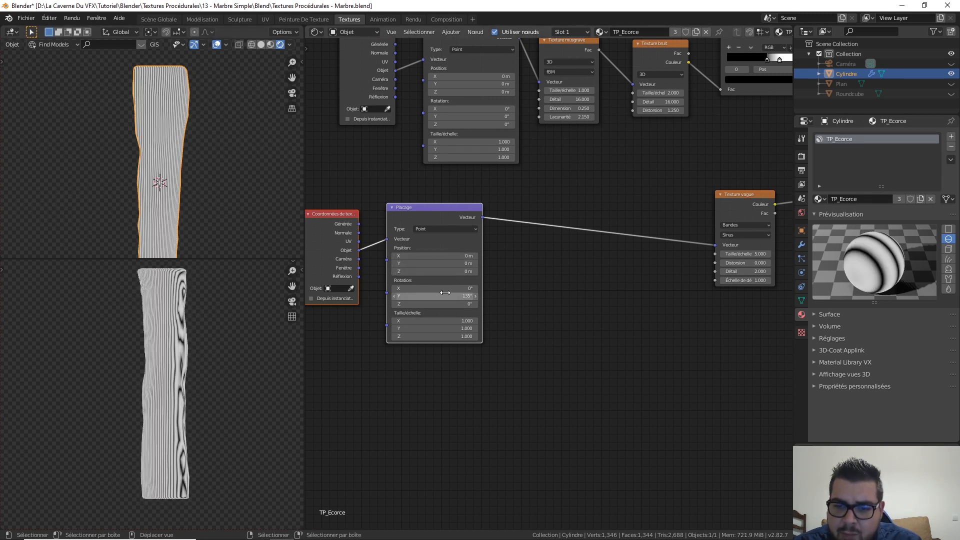
Inspect the bands around the trunk, try a Z rotation of -2° on the Wave texture's mapping, and reset it to 0°.
{"action": "middle_click_drag", "start_coordinate": [204, 200], "coordinate": [165, 98]}
{"action": "scroll", "coordinate": [180, 210], "scroll_direction": "up", "scroll_amount": 2}
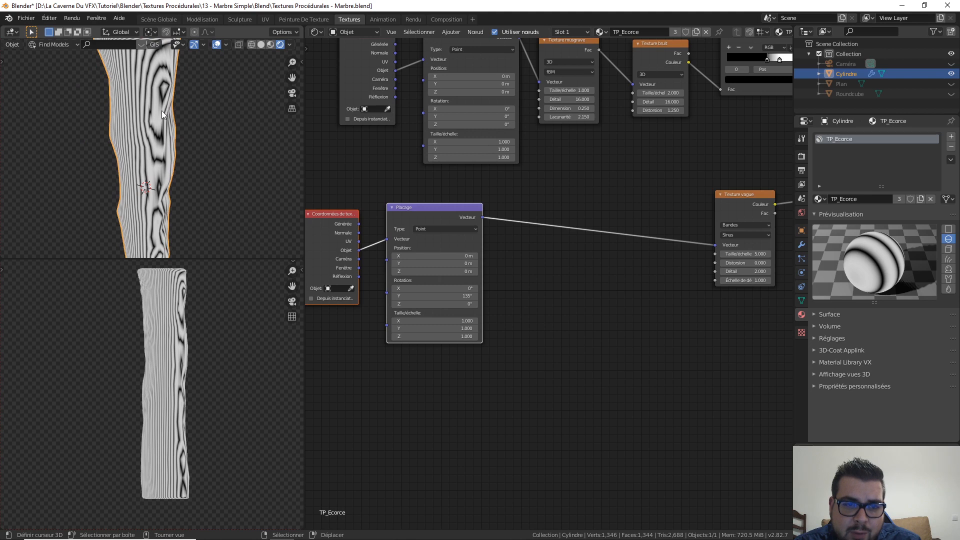
{"action": "middle_click_drag", "start_coordinate": [162, 189], "coordinate": [156, 168]}
{"action": "scroll", "coordinate": [194, 141], "scroll_direction": "up", "scroll_amount": 3}
{"action": "scroll", "coordinate": [206, 163], "scroll_direction": "down", "scroll_amount": 2}
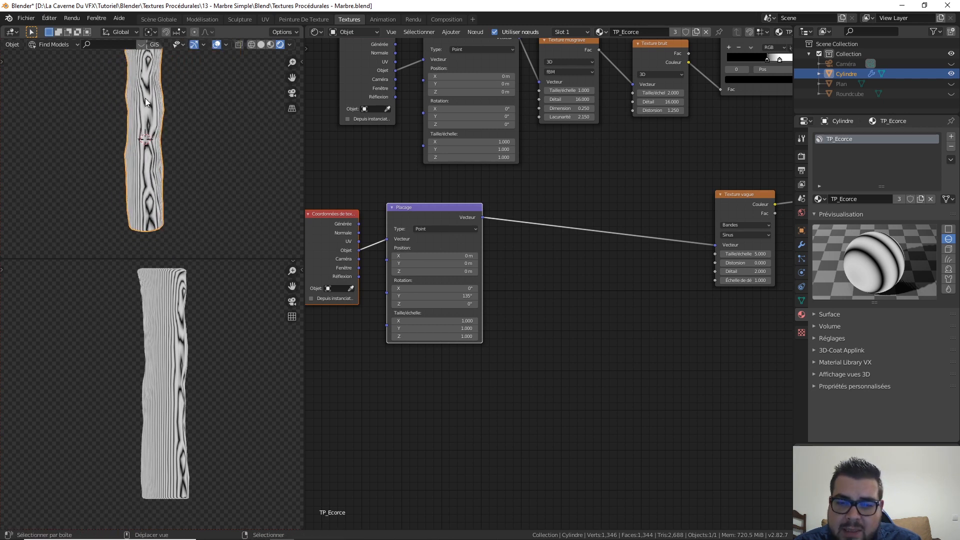
{"action": "middle_click_drag", "start_coordinate": [145, 98], "coordinate": [166, 110]}
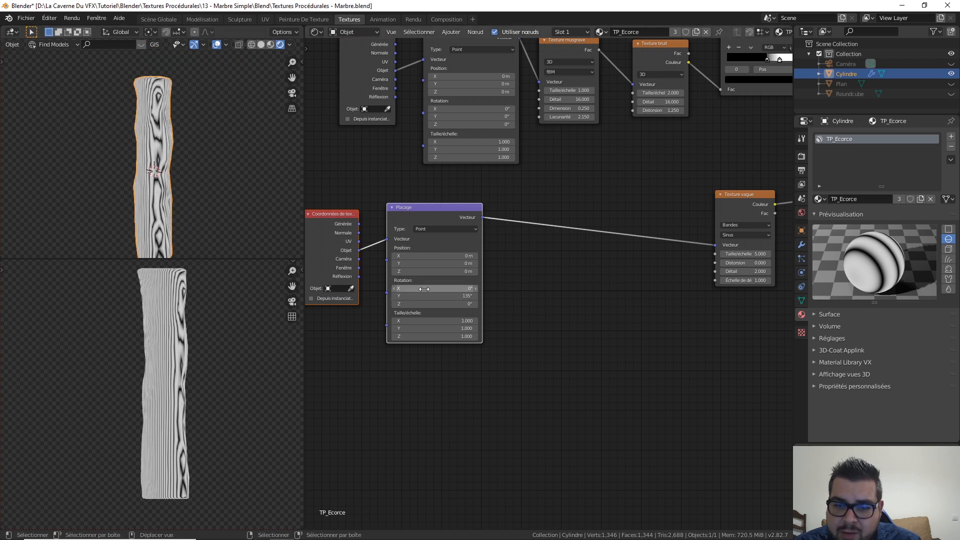
{"action": "mouse_move", "coordinate": [434, 288]}
{"action": "left_mouse_down"}
{"action": "mouse_move", "coordinate": [475, 288]}
{"action": "mouse_move", "coordinate": [425, 288]}
{"action": "mouse_move", "coordinate": [443, 304]}
{"action": "mouse_move", "coordinate": [433, 304]}
{"action": "left_mouse_up"}
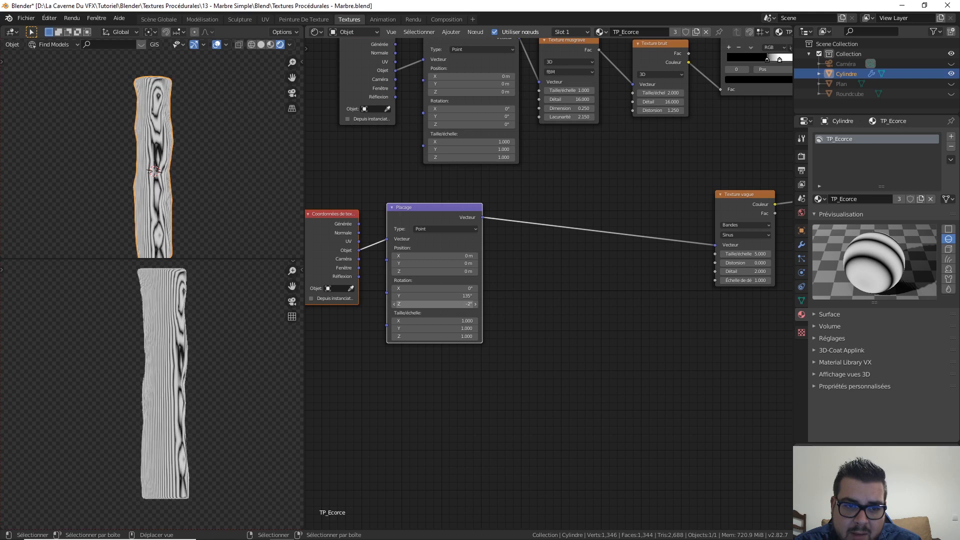
{"action": "left_click", "coordinate": [442, 305]}
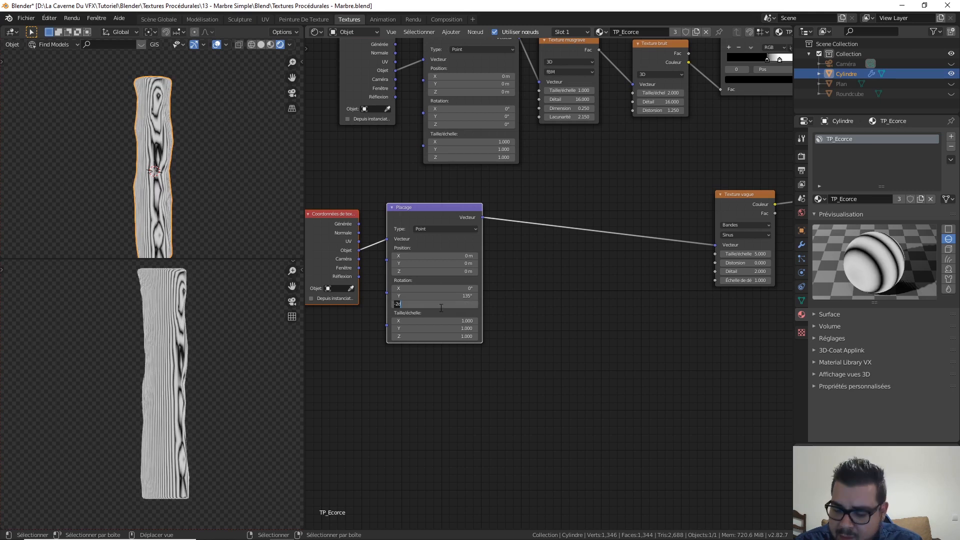
{"action": "type", "text": "0"}
{"action": "key", "text": "Return"}
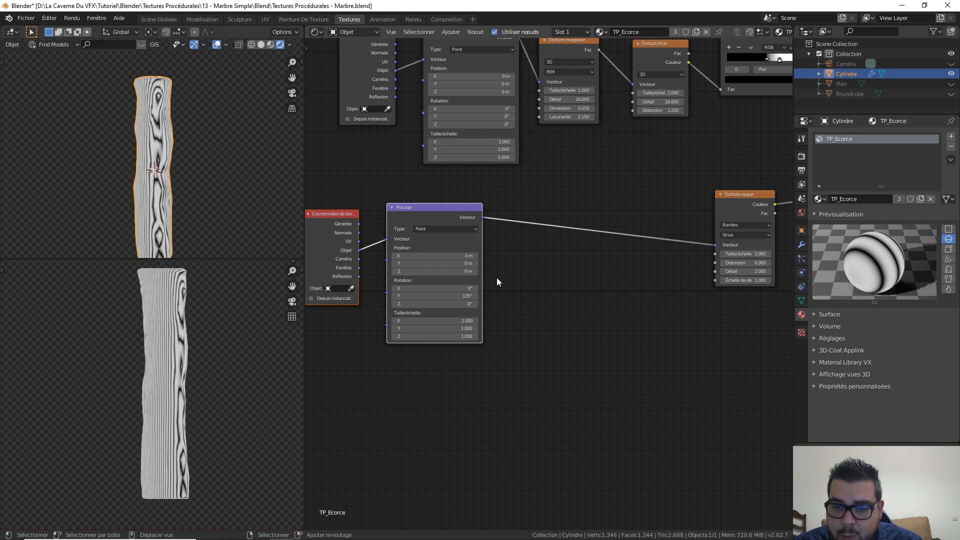
Bring the lower Placage and Wave texture nodes closer together and enlarge the view of the trunk's bands.
{"action": "middle_click_drag", "start_coordinate": [496, 278], "coordinate": [528, 263]}
{"action": "middle_click_drag", "start_coordinate": [549, 231], "coordinate": [434, 226]}
{"action": "left_click_drag", "start_coordinate": [357, 203], "coordinate": [451, 203]}
{"action": "scroll", "coordinate": [162, 378], "scroll_direction": "up", "scroll_amount": 5}
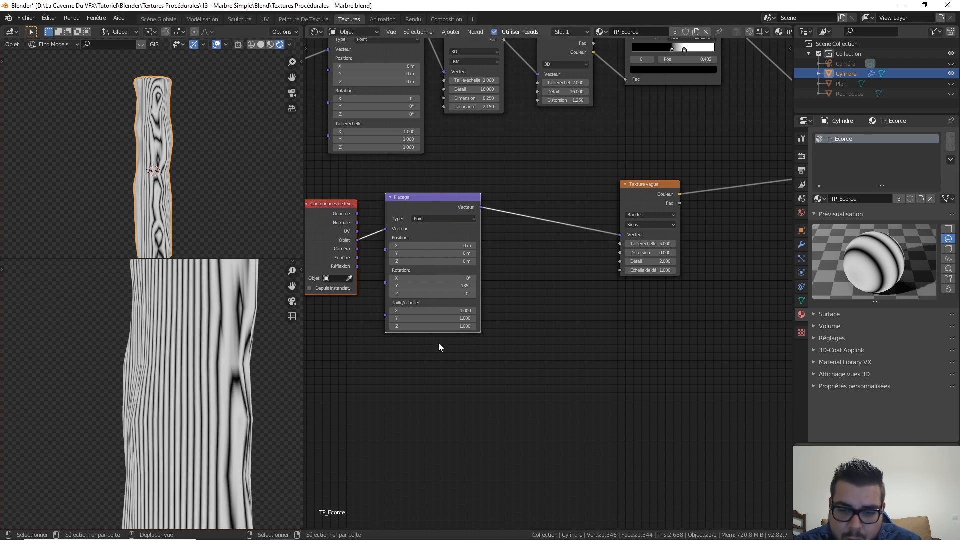
{"action": "middle_click_drag", "start_coordinate": [538, 287], "coordinate": [418, 319]}
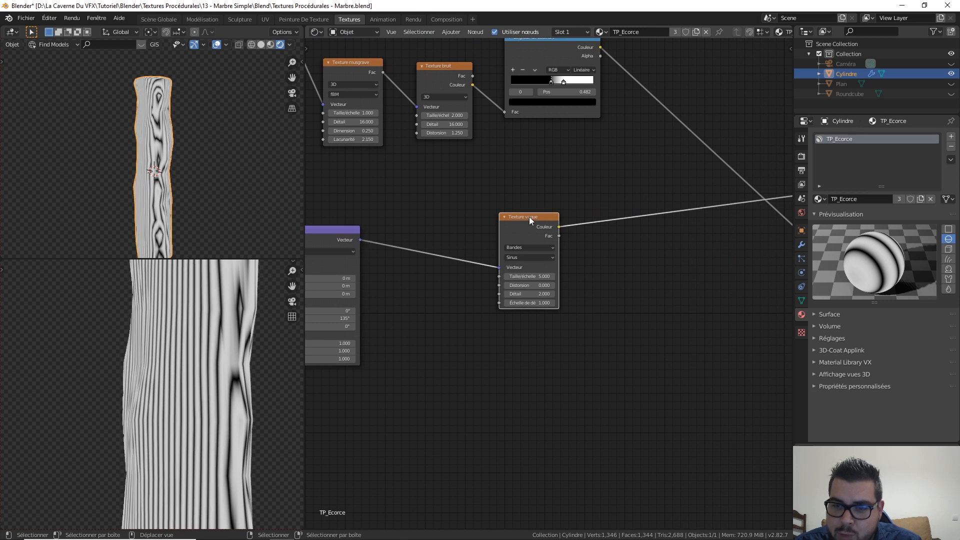
{"action": "left_click_drag", "start_coordinate": [529, 217], "coordinate": [455, 217]}
{"action": "scroll", "coordinate": [502, 317], "scroll_direction": "up", "scroll_amount": 4}
{"action": "middle_click_drag", "start_coordinate": [449, 310], "coordinate": [481, 304]}
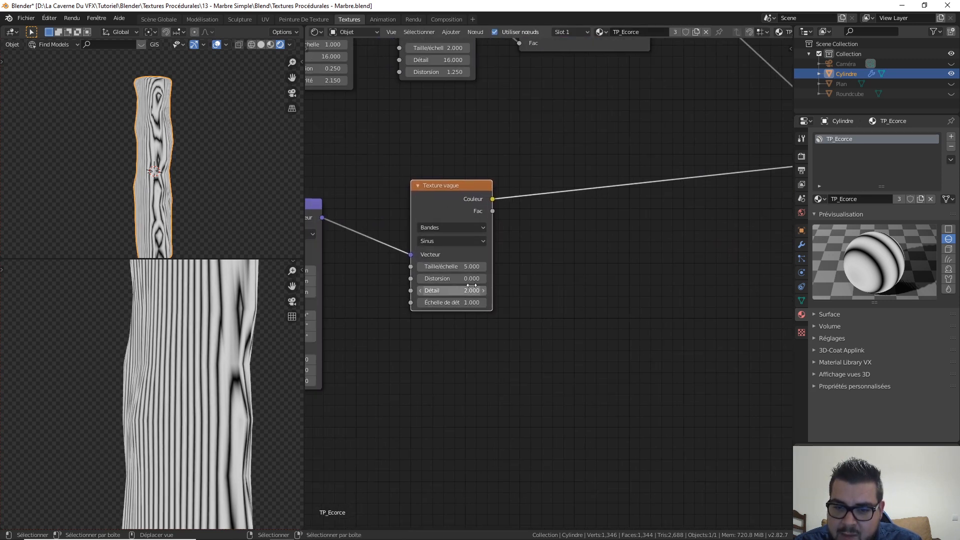
Try stronger Distorsion values on the Wave texture and settle on 3.
{"action": "left_click_drag", "start_coordinate": [452, 278], "coordinate": [488, 279]}
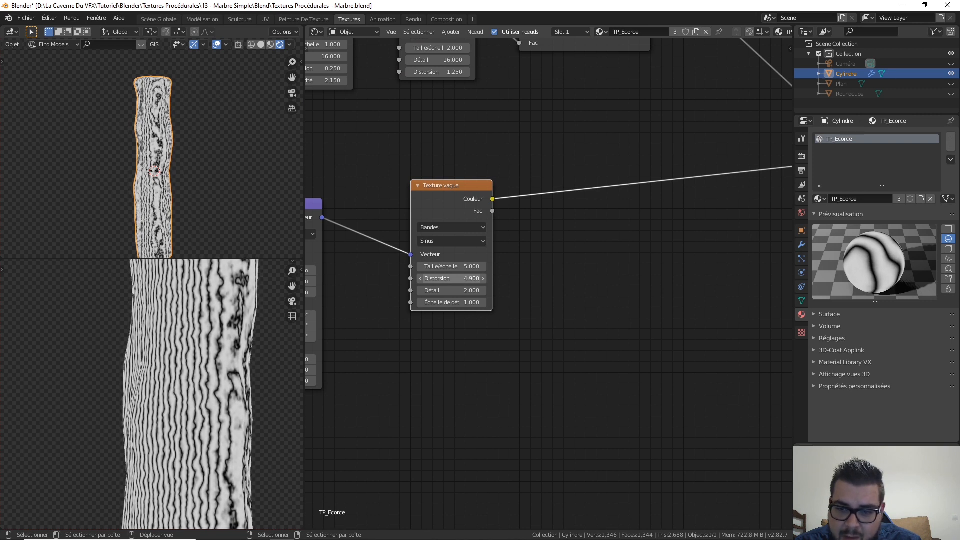
{"action": "left_click", "coordinate": [456, 278]}
{"action": "type", "text": "4.8"}
{"action": "key", "text": "Return"}
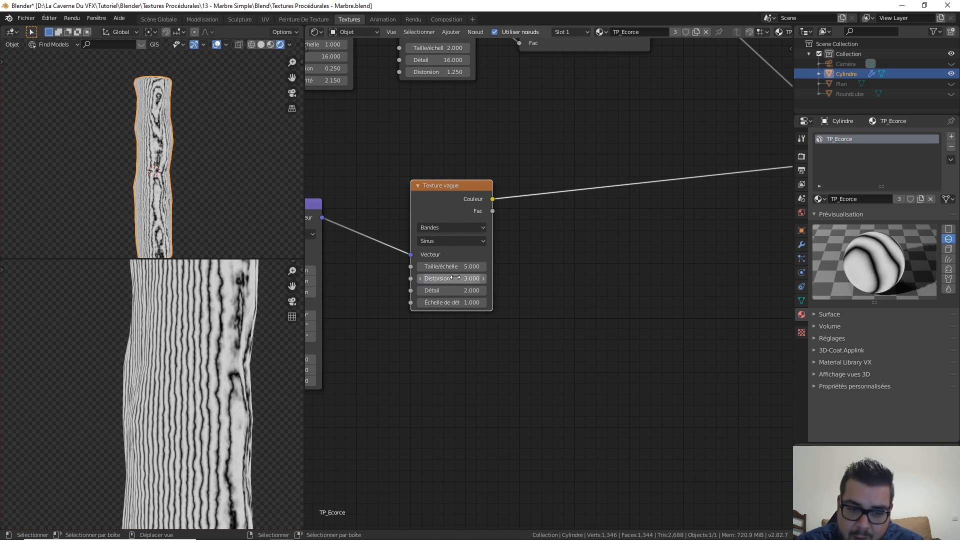
Widen the Wave texture node to make its labels readable and set its Échelle de détail to 1.5.
{"action": "left_click", "coordinate": [453, 302]}
{"action": "key", "text": "Return"}
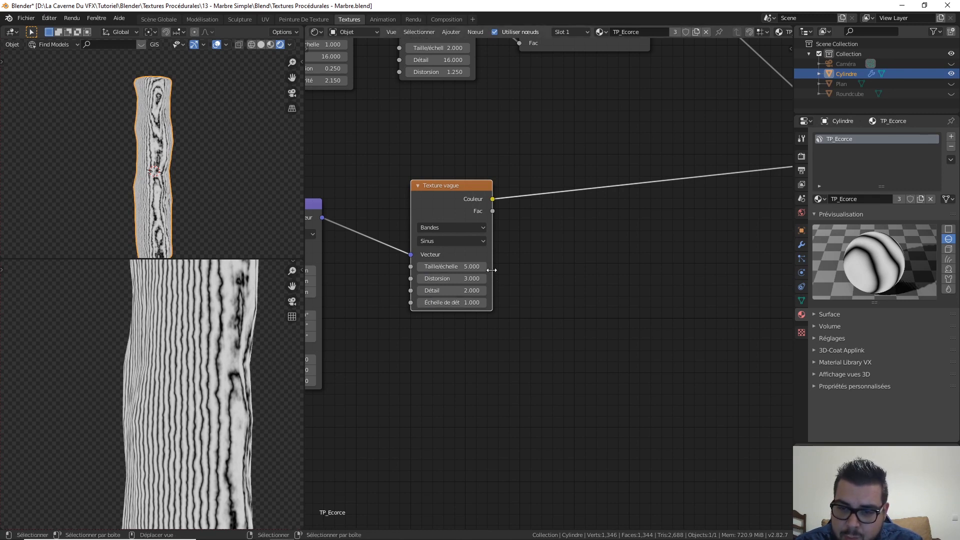
{"action": "left_click_drag", "start_coordinate": [493, 271], "coordinate": [550, 272]}
{"action": "left_click", "coordinate": [463, 301]}
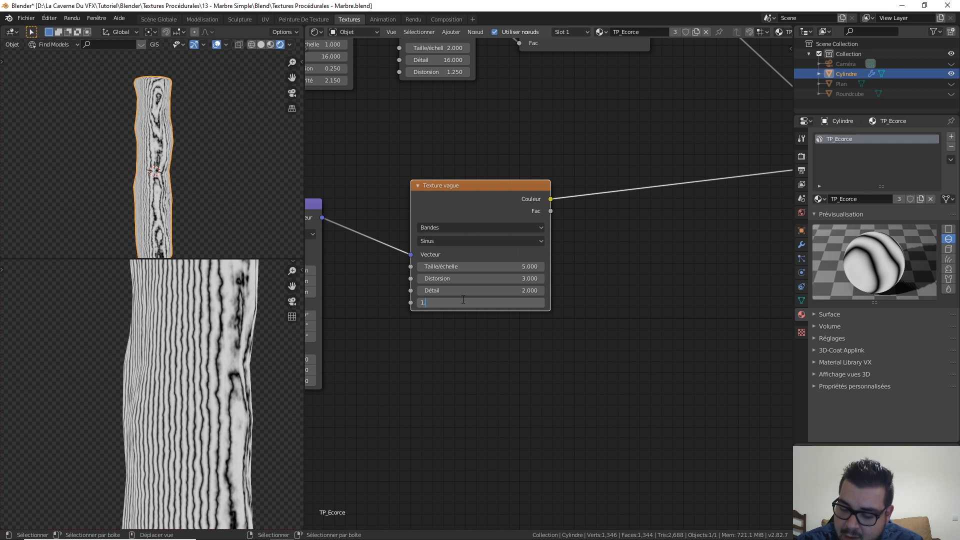
{"action": "key", "text": "Return"}
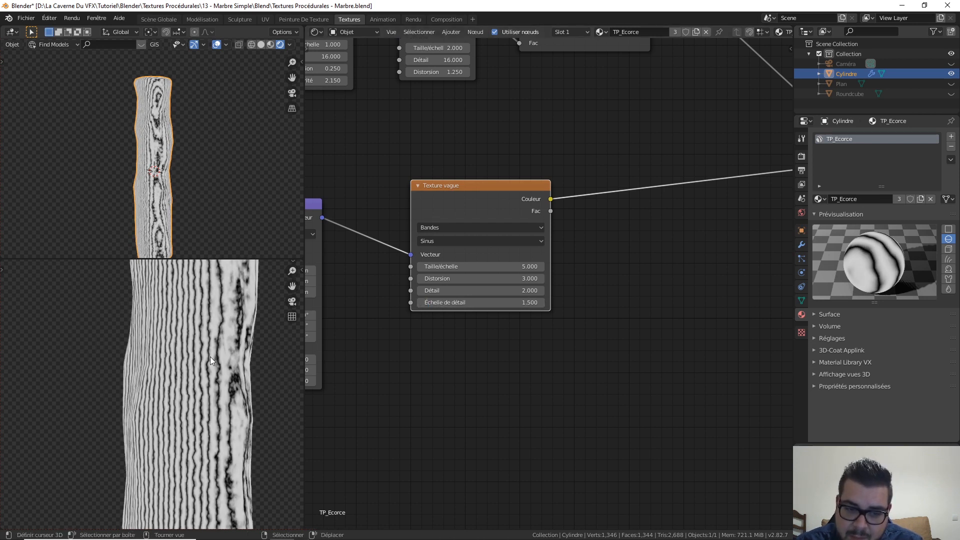
Set the Wave texture's Détail to 16.
{"action": "left_click", "coordinate": [489, 293]}
{"action": "type", "text": "16"}
{"action": "key", "text": "Return"}
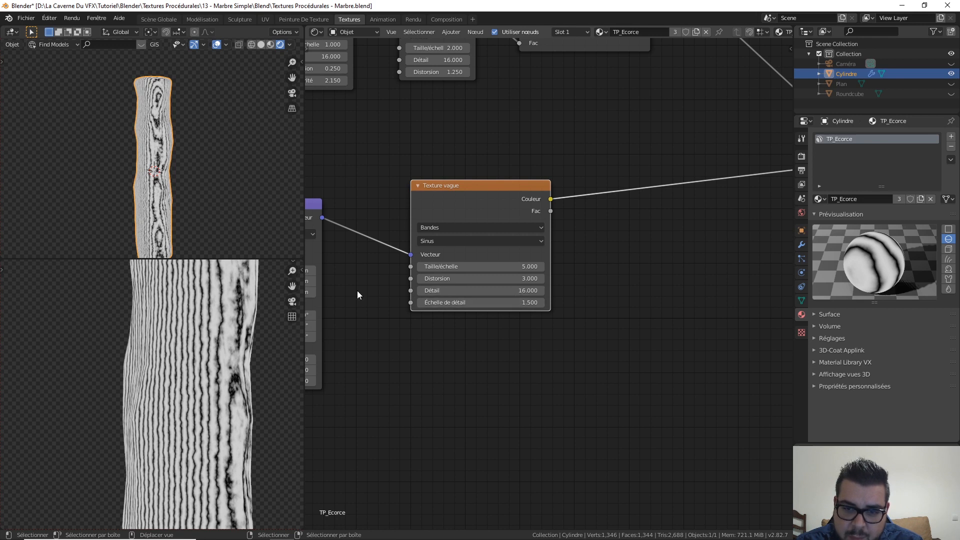
Insert a Dégradé de couleurs (Color Ramp) node on the Wave texture's Couleur output link and place it beside the texture.
{"action": "middle_click_drag", "start_coordinate": [303, 312], "coordinate": [337, 317]}
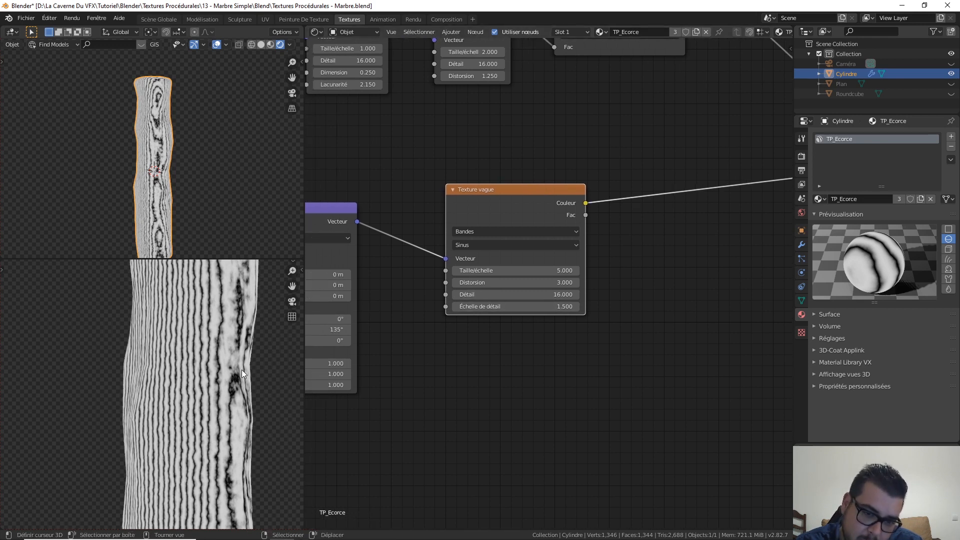
{"action": "middle_click_drag", "start_coordinate": [241, 370], "coordinate": [200, 385]}
{"action": "scroll", "coordinate": [610, 248], "scroll_direction": "down", "scroll_amount": 2}
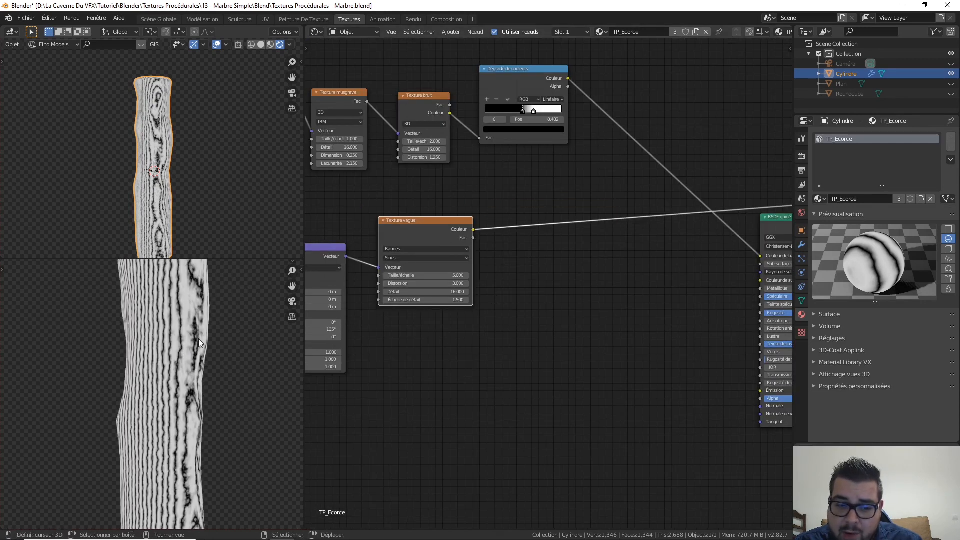
{"action": "scroll", "coordinate": [192, 365], "scroll_direction": "up", "scroll_amount": 2}
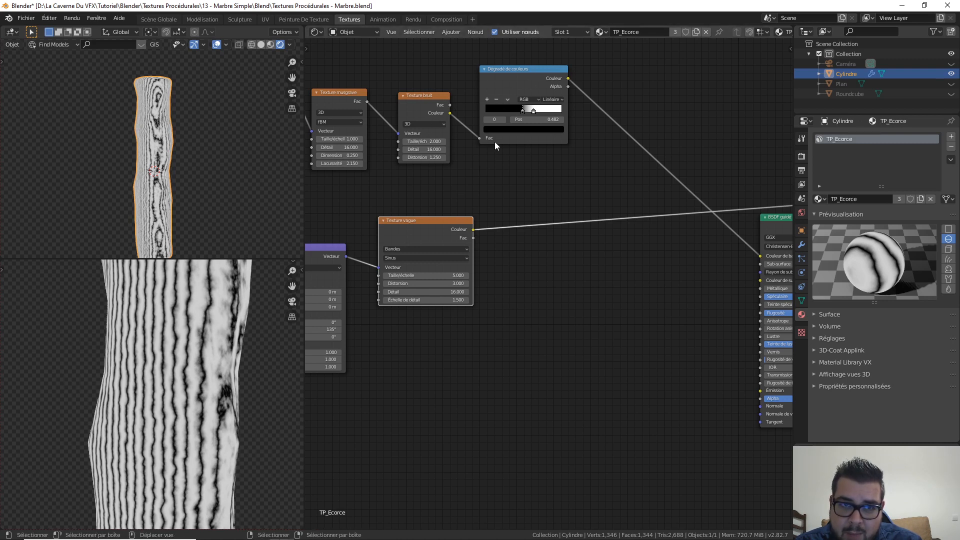
{"action": "key", "text": "shift+a"}
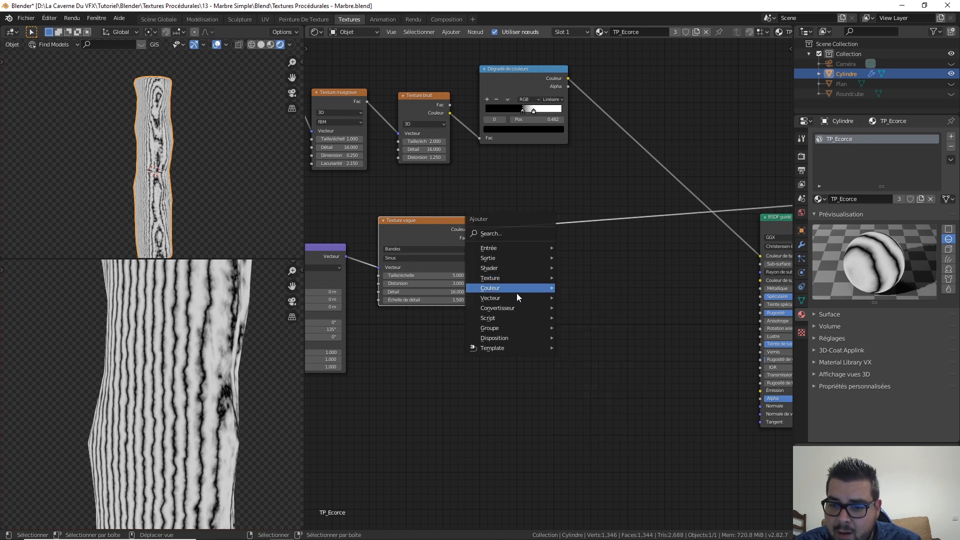
{"action": "mouse_move", "coordinate": [560, 309]}
{"action": "left_click", "coordinate": [596, 330]}
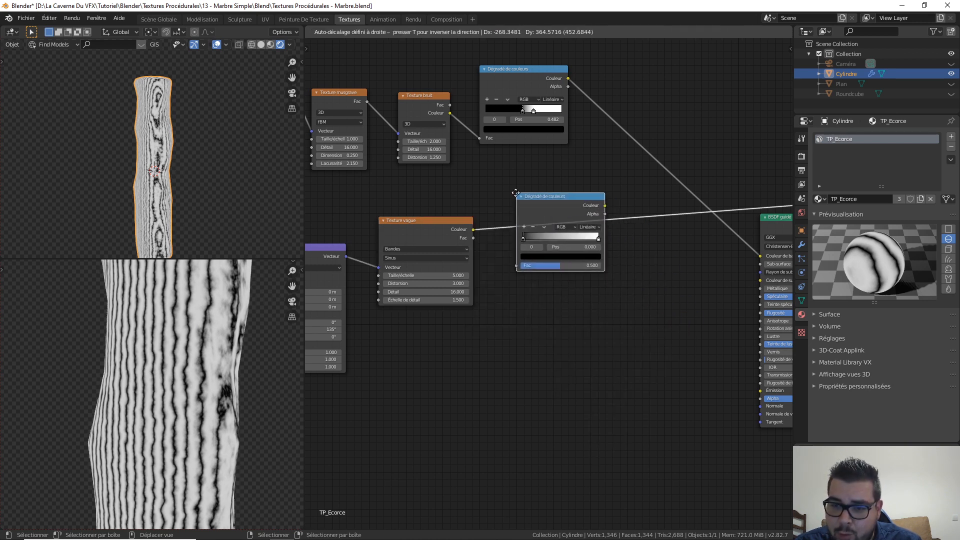
{"action": "left_click", "coordinate": [621, 256]}
{"action": "left_click_drag", "start_coordinate": [572, 200], "coordinate": [563, 200]}
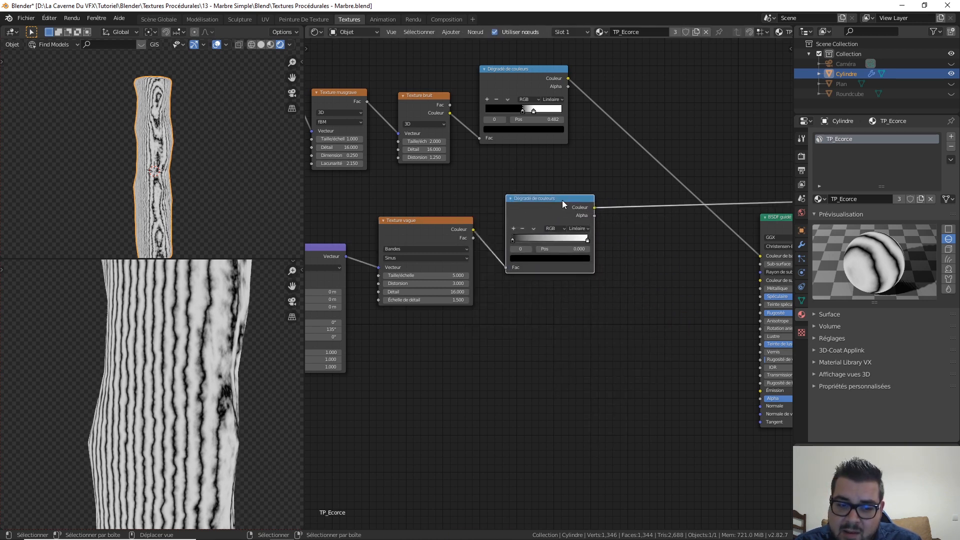
Move the white stop of the Wave texture's Color Ramp to position 0.391, keeping the black stop at the start.
{"action": "middle_click_drag", "start_coordinate": [618, 249], "coordinate": [587, 258]}
{"action": "scroll", "coordinate": [583, 260], "scroll_direction": "up", "scroll_amount": 2}
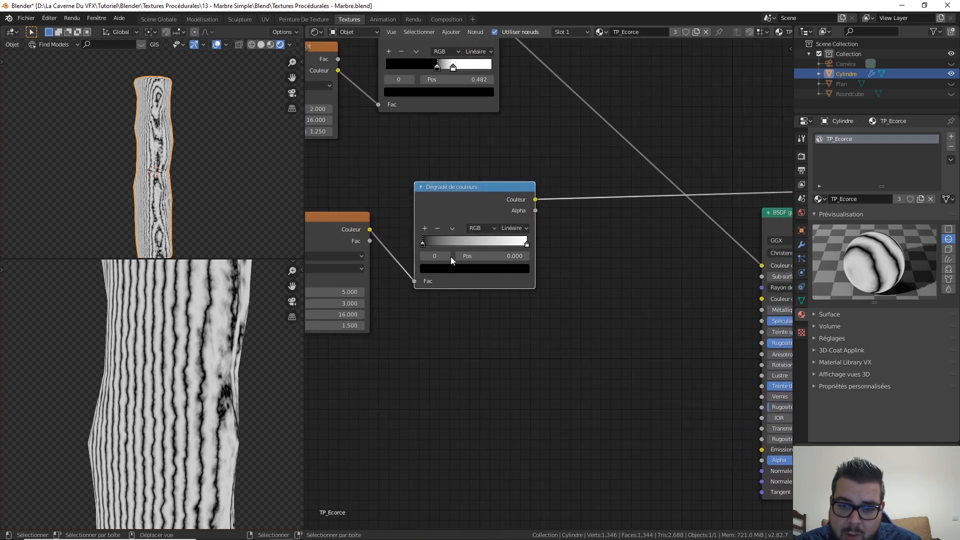
{"action": "left_click_drag", "start_coordinate": [424, 245], "coordinate": [392, 242]}
{"action": "left_click_drag", "start_coordinate": [528, 245], "coordinate": [458, 245]}
{"action": "middle_click_drag", "start_coordinate": [232, 344], "coordinate": [202, 342]}
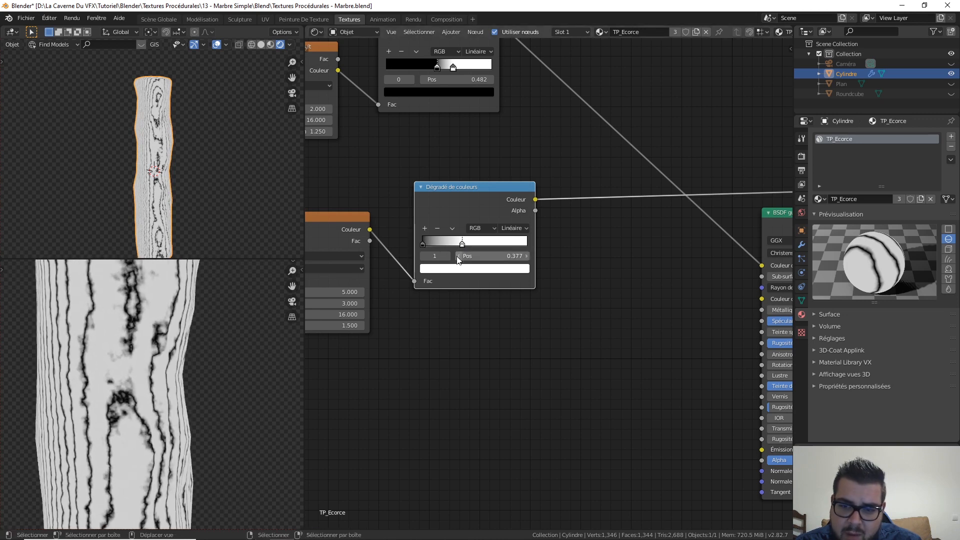
{"action": "left_click_drag", "start_coordinate": [461, 244], "coordinate": [464, 245]}
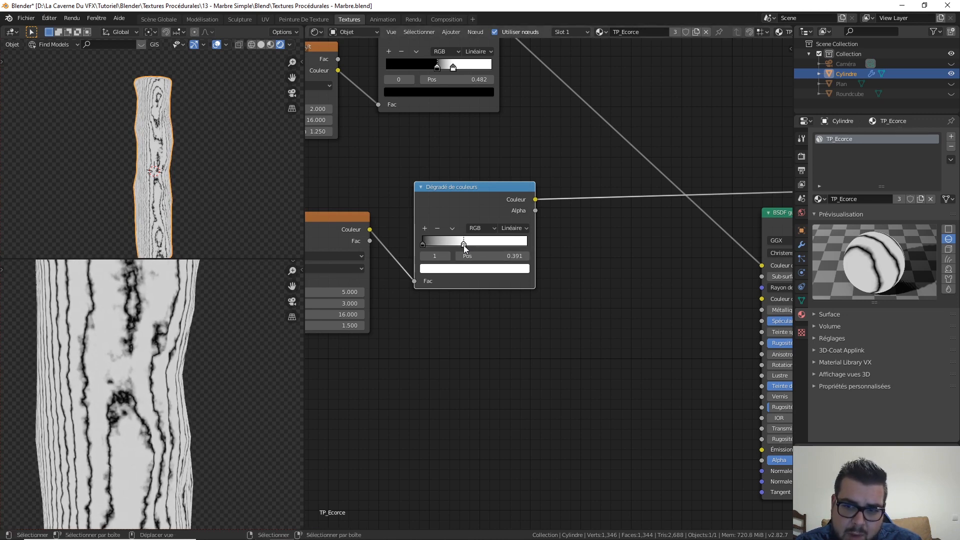
Inspect the bands on the trunk, comparing the preview of the Noise Color Ramp with that of the Wave Color Ramp.
{"action": "scroll", "coordinate": [148, 401], "scroll_direction": "down", "scroll_amount": 5}
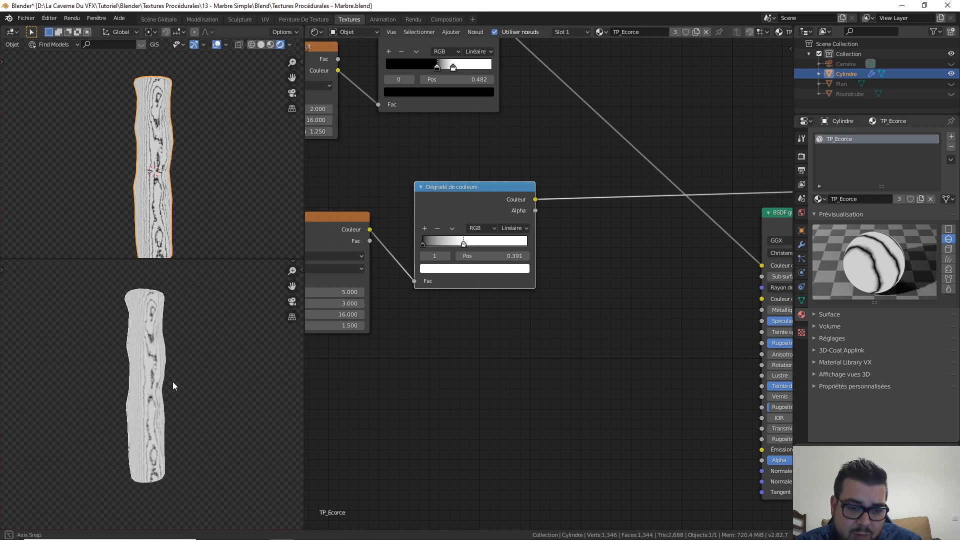
{"action": "scroll", "coordinate": [188, 378], "scroll_direction": "up", "scroll_amount": 5}
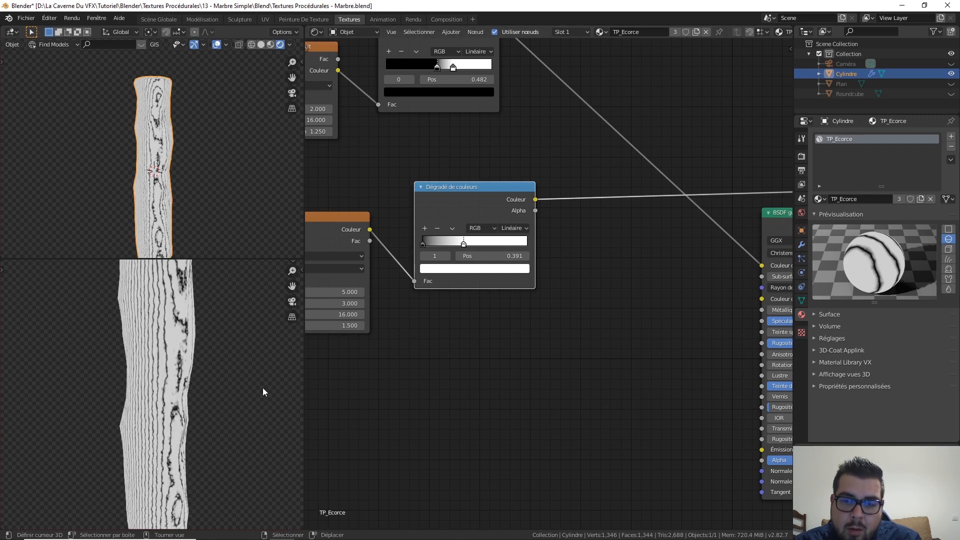
{"action": "scroll", "coordinate": [194, 368], "scroll_direction": "up", "scroll_amount": 2}
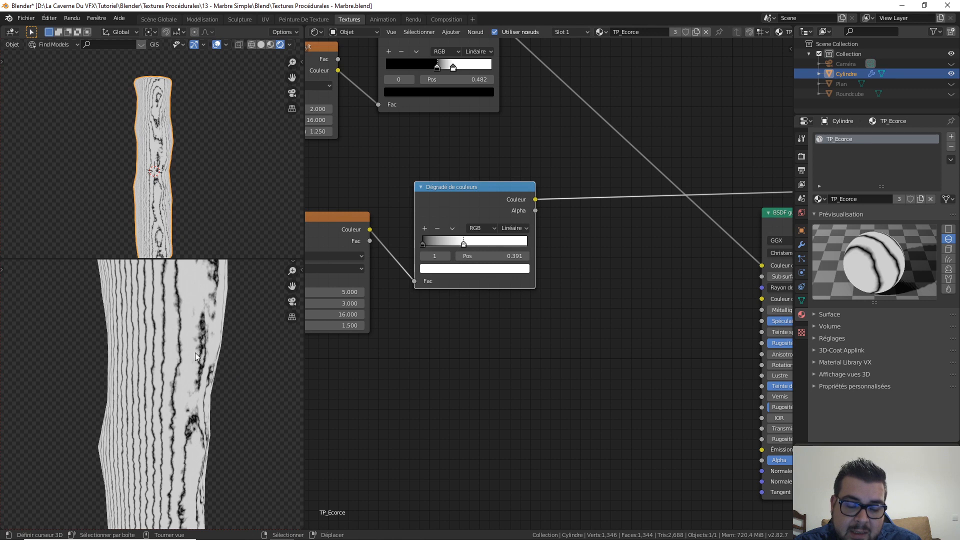
{"action": "scroll", "coordinate": [191, 367], "scroll_direction": "up", "scroll_amount": 2}
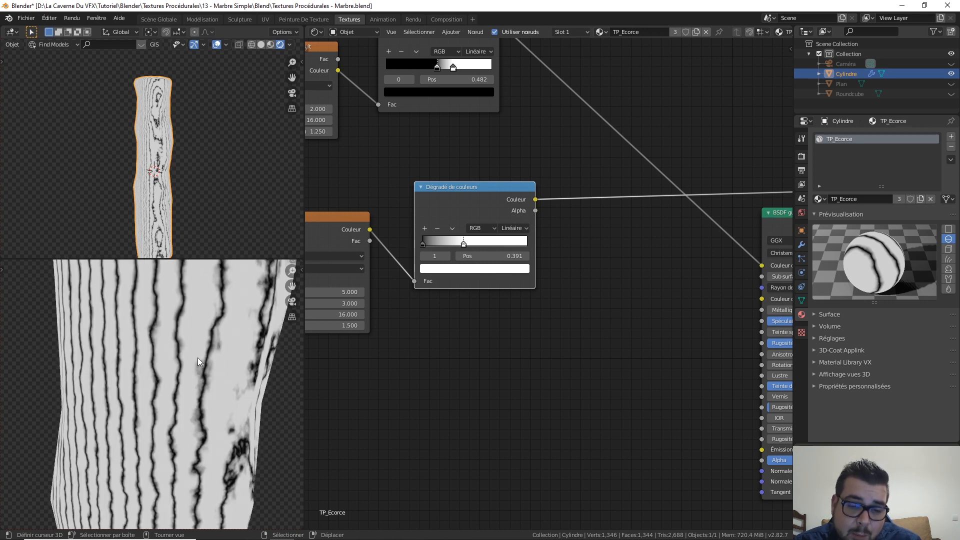
{"action": "scroll", "coordinate": [197, 358], "scroll_direction": "down", "scroll_amount": 2}
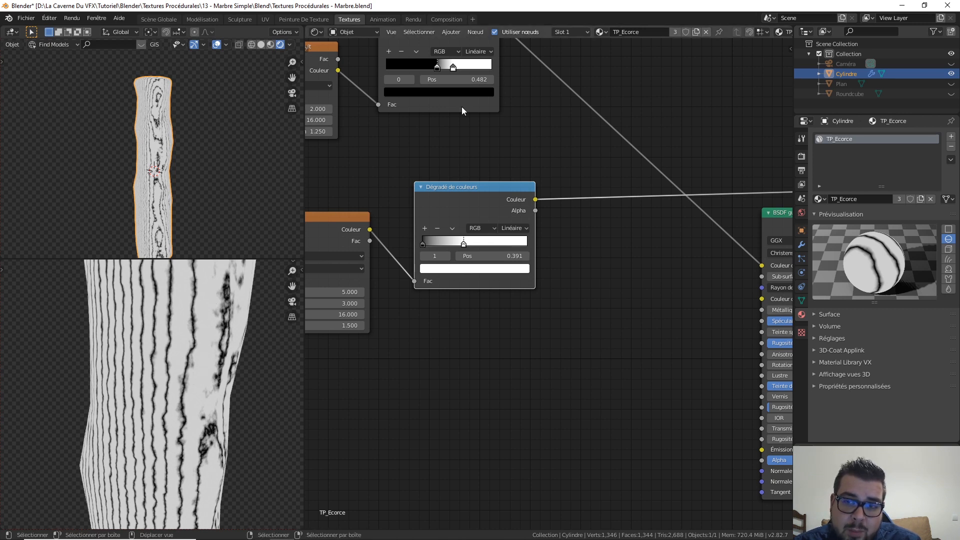
{"action": "middle_click_drag", "start_coordinate": [470, 70], "coordinate": [489, 118]}
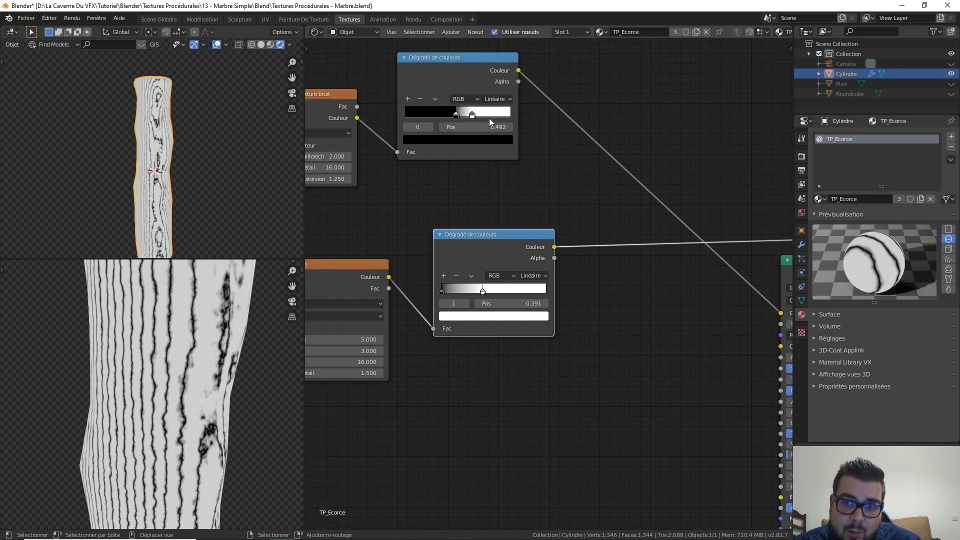
{"action": "left_click", "coordinate": [482, 64], "text": "ctrl+shift"}
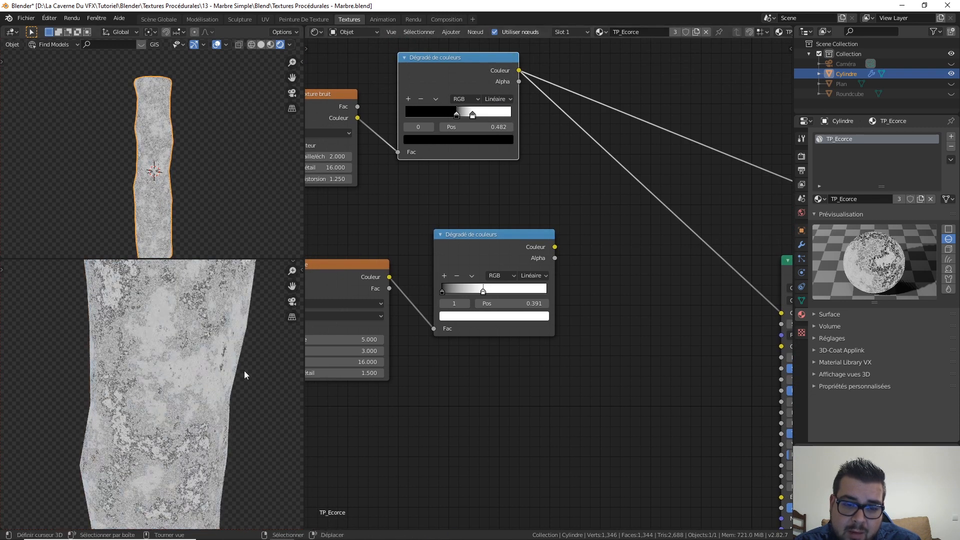
{"action": "left_click", "coordinate": [508, 233], "text": "ctrl+shift"}
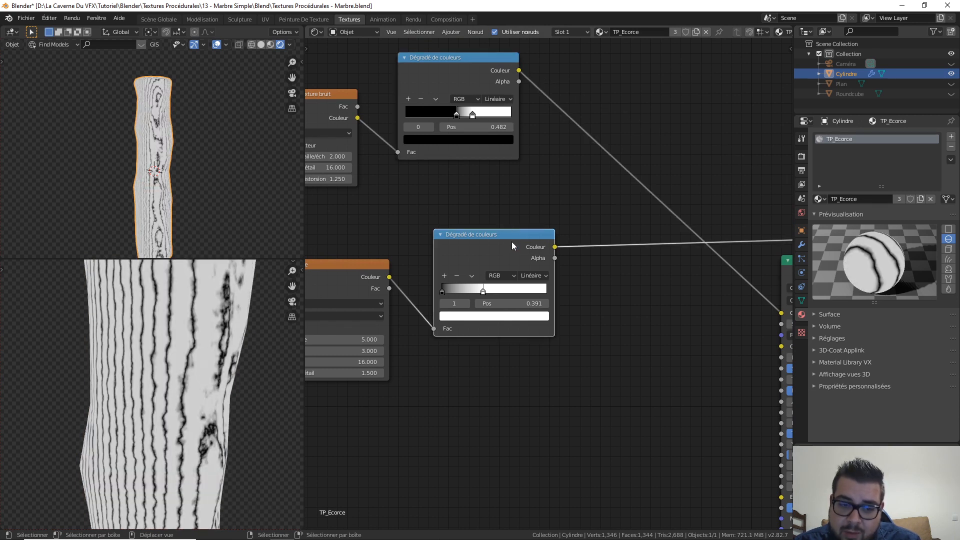
Select the whole lower Wave node chain, including its coordinates and Placage nodes, and shift it back to line up under the Noise chain.
{"action": "scroll", "coordinate": [698, 308], "scroll_direction": "down", "scroll_amount": 2}
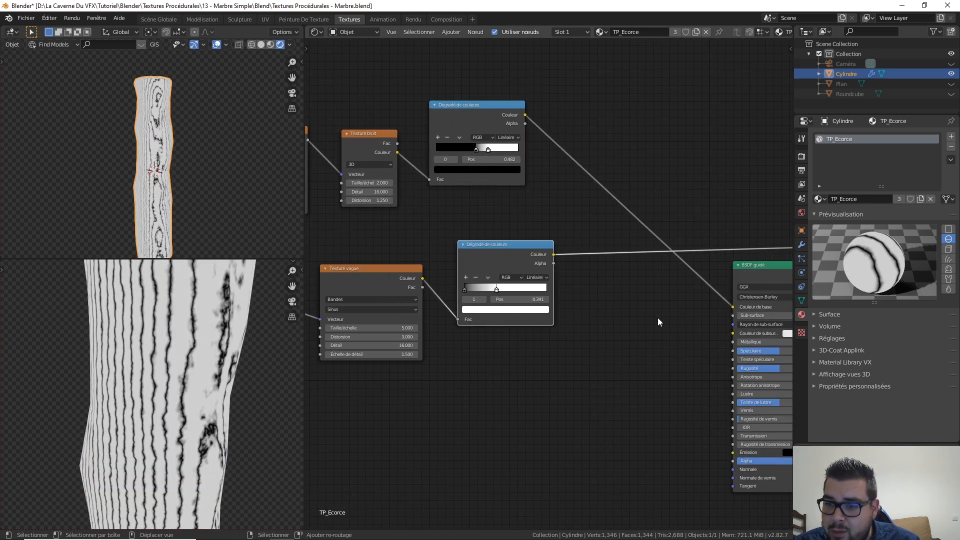
{"action": "middle_click_drag", "start_coordinate": [659, 318], "coordinate": [624, 300]}
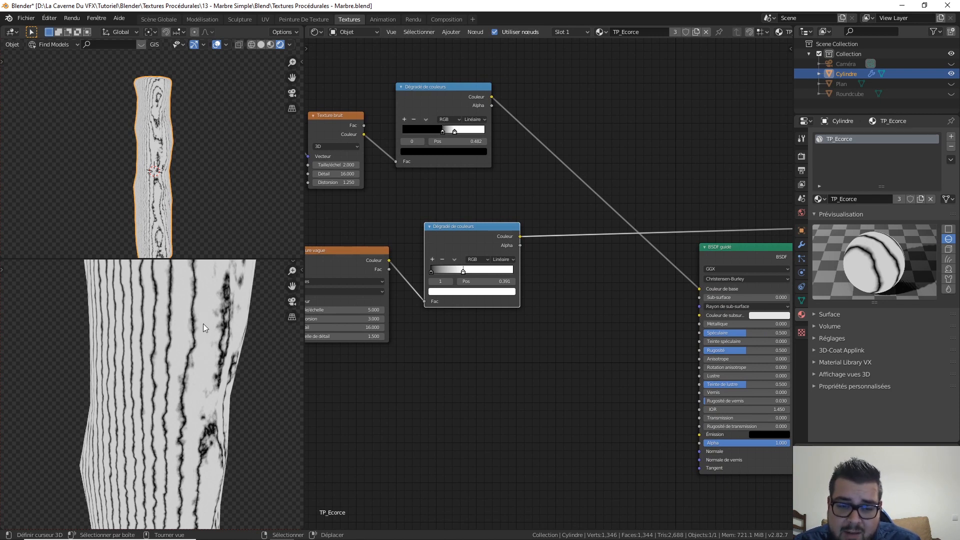
{"action": "scroll", "coordinate": [537, 354], "scroll_direction": "down", "scroll_amount": 2}
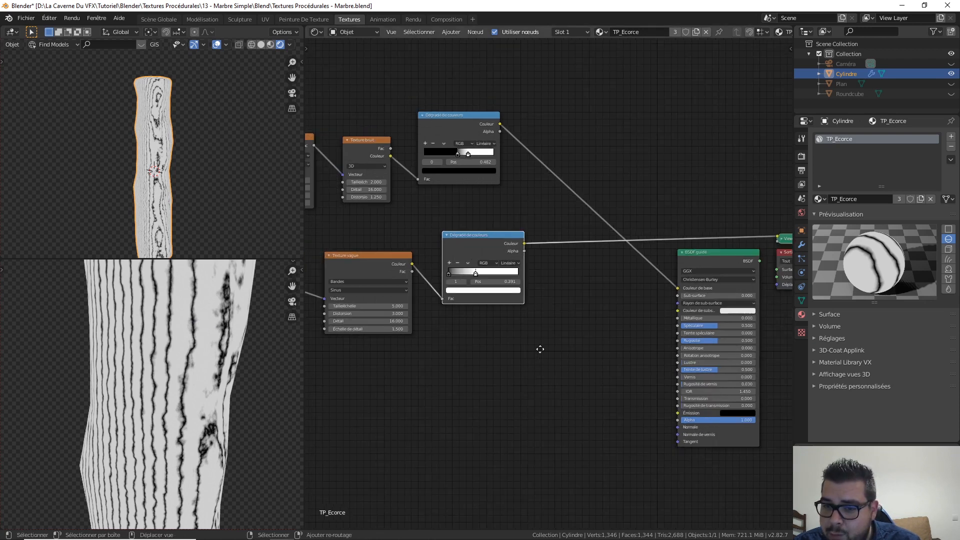
{"action": "middle_click_drag", "start_coordinate": [540, 349], "coordinate": [507, 335]}
{"action": "middle_click_drag", "start_coordinate": [465, 210], "coordinate": [622, 201]}
{"action": "scroll", "coordinate": [533, 215], "scroll_direction": "down", "scroll_amount": 1}
{"action": "scroll", "coordinate": [631, 215], "scroll_direction": "down", "scroll_amount": 1}
{"action": "left_click_drag", "start_coordinate": [640, 222], "coordinate": [483, 367]}
{"action": "left_click", "coordinate": [406, 307], "text": "shift"}
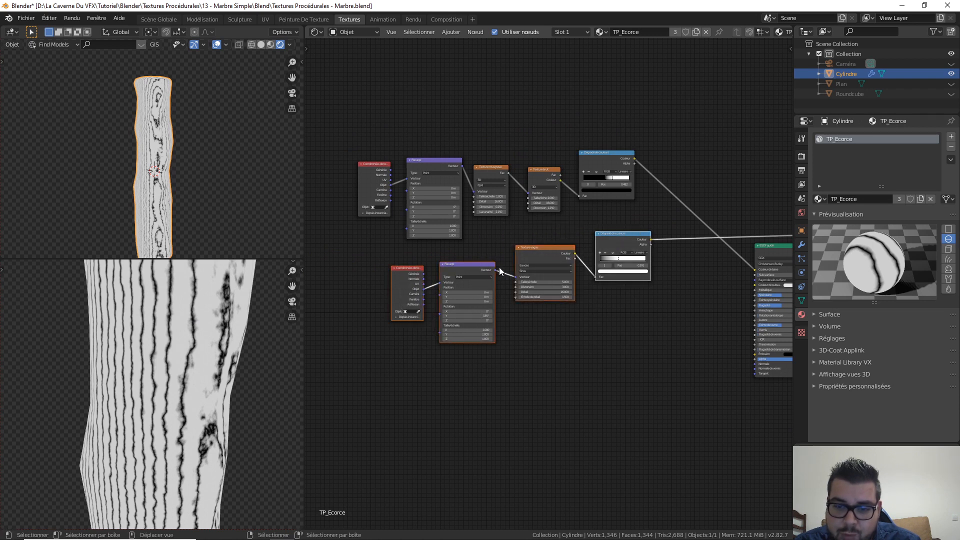
{"action": "left_click_drag", "start_coordinate": [483, 268], "coordinate": [452, 271]}
Insert a Mélanger RGB node between the Noise Color Ramp and the BSDF's base color, and connect the Wave Color Ramp to Couleur 2.
{"action": "middle_click_drag", "start_coordinate": [606, 314], "coordinate": [522, 324]}
{"action": "scroll", "coordinate": [548, 328], "scroll_direction": "up", "scroll_amount": 3}
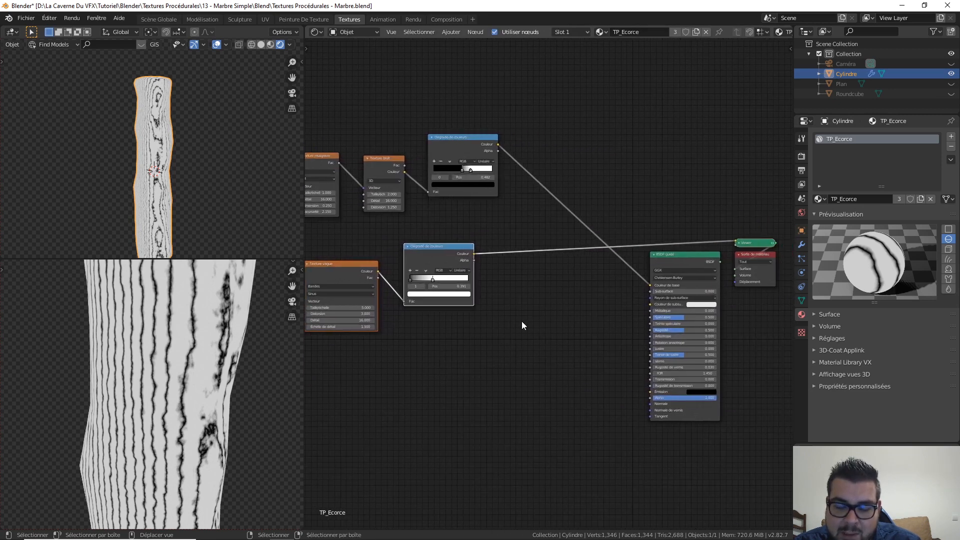
{"action": "scroll", "coordinate": [522, 322], "scroll_direction": "up", "scroll_amount": 1}
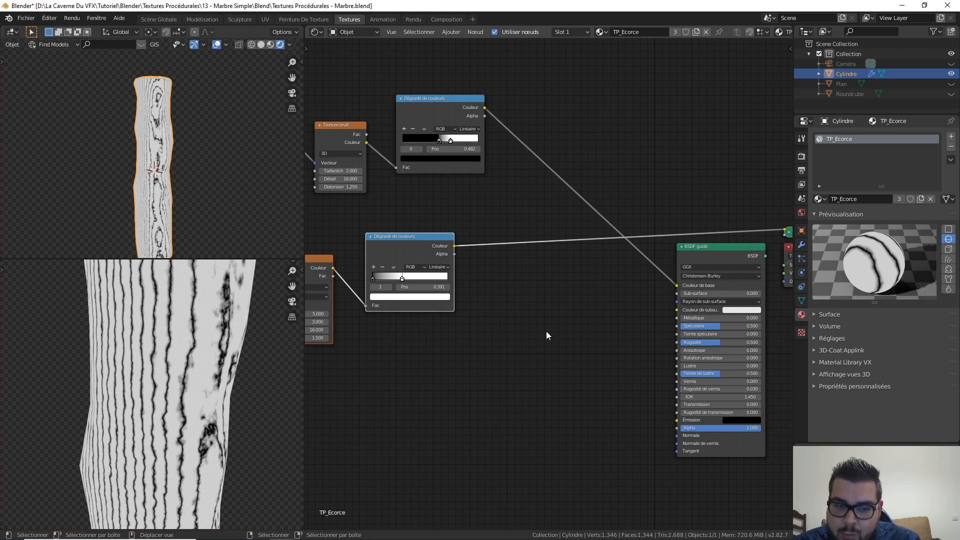
{"action": "middle_click_drag", "start_coordinate": [583, 311], "coordinate": [550, 305]}
{"action": "scroll", "coordinate": [550, 310], "scroll_direction": "up", "scroll_amount": 1}
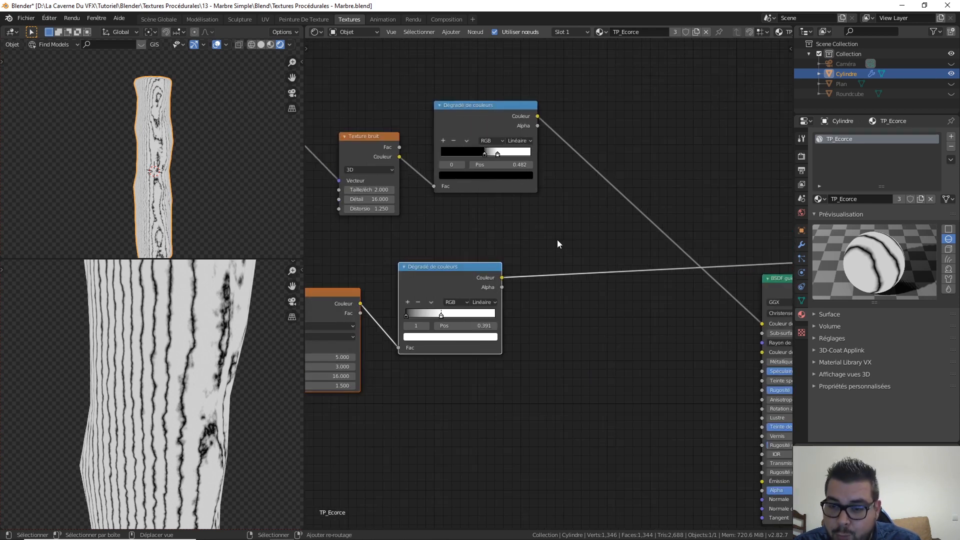
{"action": "key", "text": "shift+a"}
{"action": "mouse_move", "coordinate": [531, 219]}
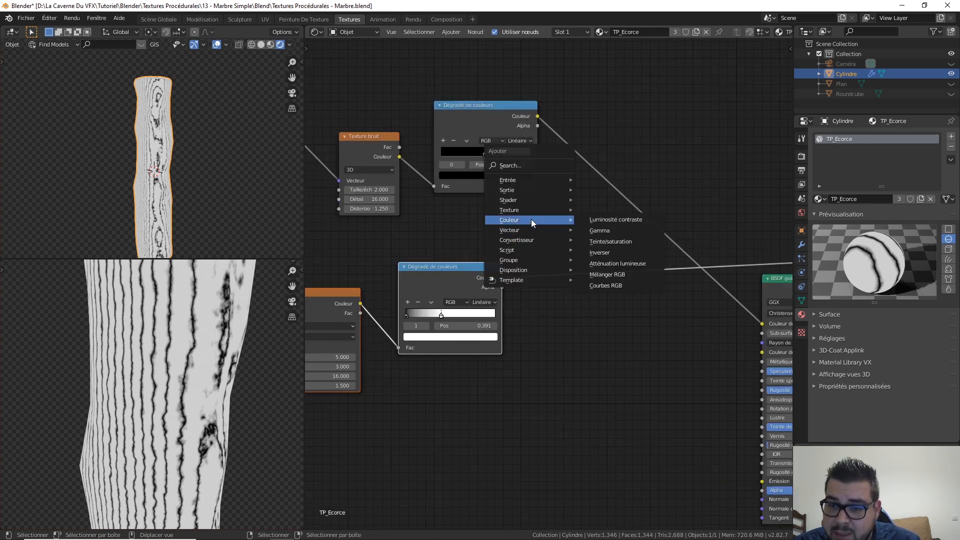
{"action": "left_click", "coordinate": [620, 275]}
{"action": "left_click", "coordinate": [608, 146]}
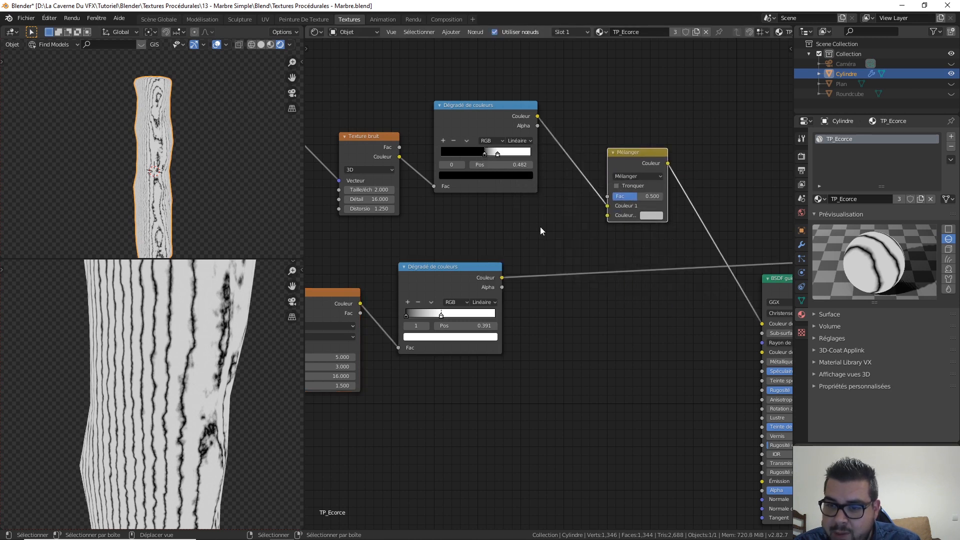
{"action": "left_click_drag", "start_coordinate": [502, 278], "coordinate": [608, 215]}
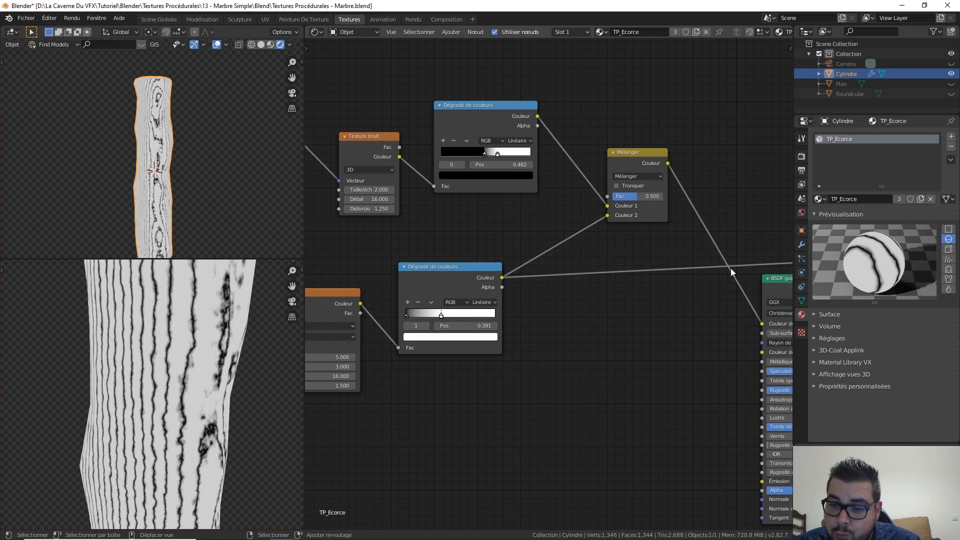
Move the entire Wave chain above the Noise chain and swap the Mélanger inputs so the Wave ramp feeds Couleur 1.
{"action": "middle_click_drag", "start_coordinate": [730, 268], "coordinate": [708, 259]}
{"action": "middle_click_drag", "start_coordinate": [485, 221], "coordinate": [582, 240]}
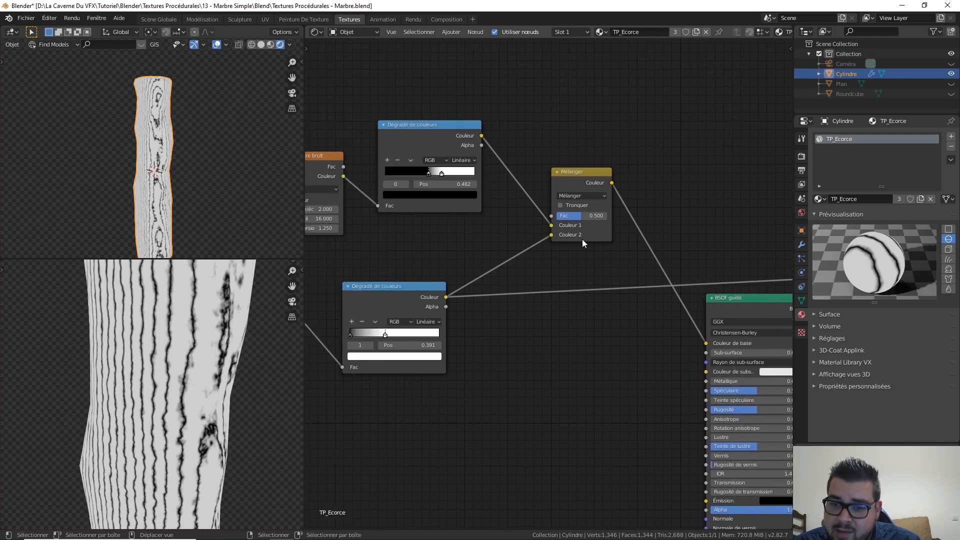
{"action": "scroll", "coordinate": [455, 242], "scroll_direction": "down", "scroll_amount": 4}
{"action": "middle_click_drag", "start_coordinate": [448, 251], "coordinate": [538, 210]}
{"action": "scroll", "coordinate": [503, 250], "scroll_direction": "down", "scroll_amount": 3}
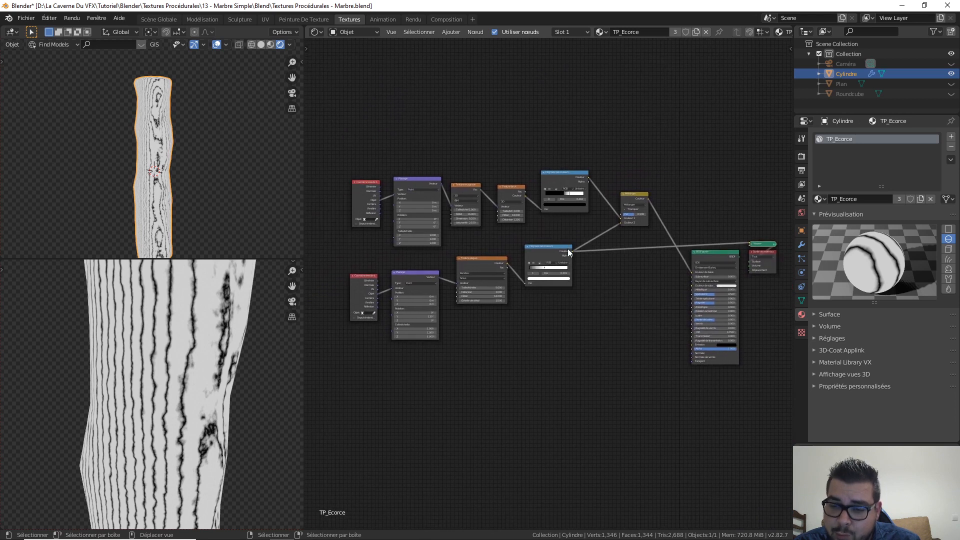
{"action": "left_click_drag", "start_coordinate": [598, 260], "coordinate": [371, 367]}
{"action": "left_click_drag", "start_coordinate": [556, 249], "coordinate": [551, 109]}
{"action": "scroll", "coordinate": [612, 176], "scroll_direction": "up", "scroll_amount": 2}
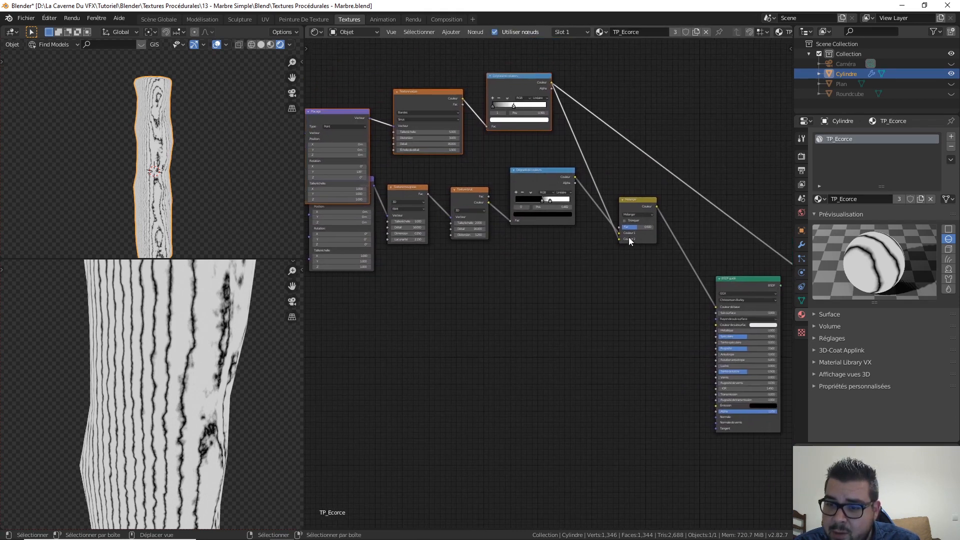
{"action": "left_click", "coordinate": [621, 240]}
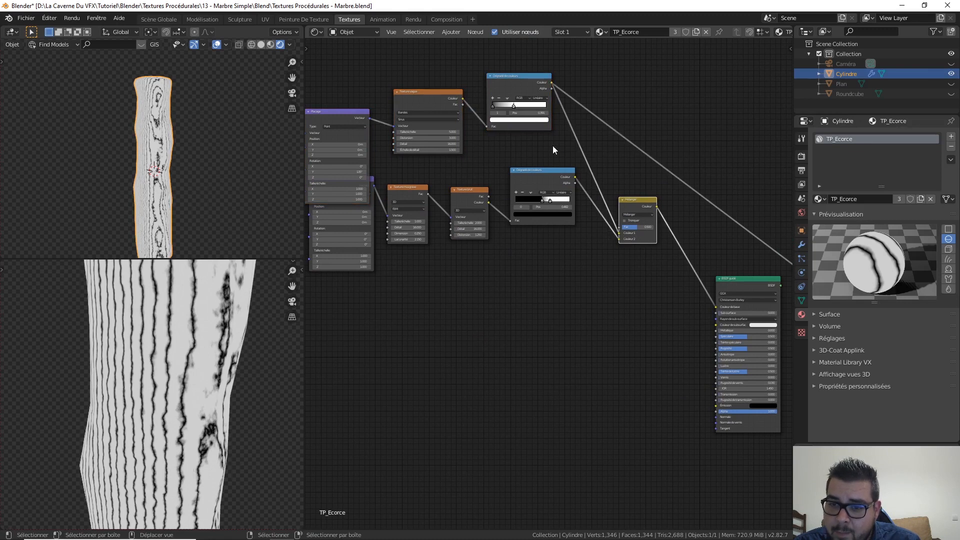
Select the whole Noise node chain and move it down to clear the overlap with the Wave chain above.
{"action": "scroll", "coordinate": [553, 150], "scroll_direction": "down", "scroll_amount": 2}
{"action": "middle_click_drag", "start_coordinate": [553, 184], "coordinate": [588, 180]}
{"action": "left_click_drag", "start_coordinate": [587, 182], "coordinate": [485, 274]}
{"action": "left_click", "coordinate": [425, 244], "text": "shift"}
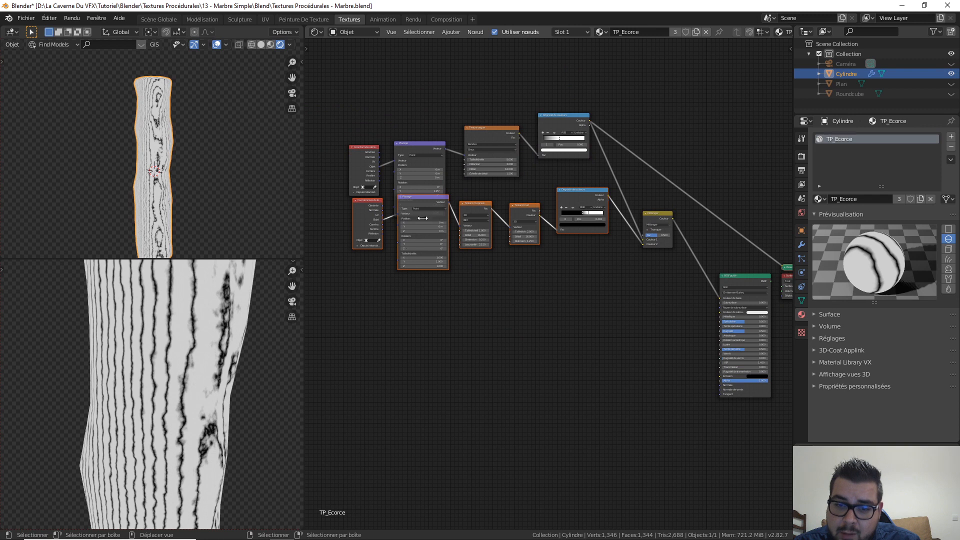
{"action": "left_click_drag", "start_coordinate": [433, 203], "coordinate": [425, 255]}
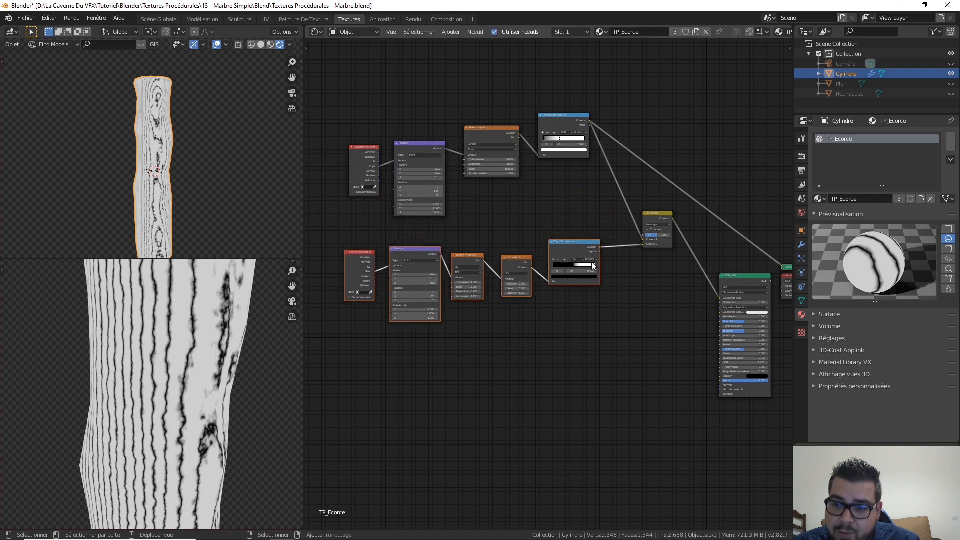
Reposition the Mélanger node closer to the two Color Ramps, between the Wave and Noise chains.
{"action": "middle_click_drag", "start_coordinate": [684, 281], "coordinate": [551, 280]}
{"action": "scroll", "coordinate": [550, 281], "scroll_direction": "up", "scroll_amount": 4}
{"action": "scroll", "coordinate": [553, 250], "scroll_direction": "up", "scroll_amount": 2, "text": "shift"}
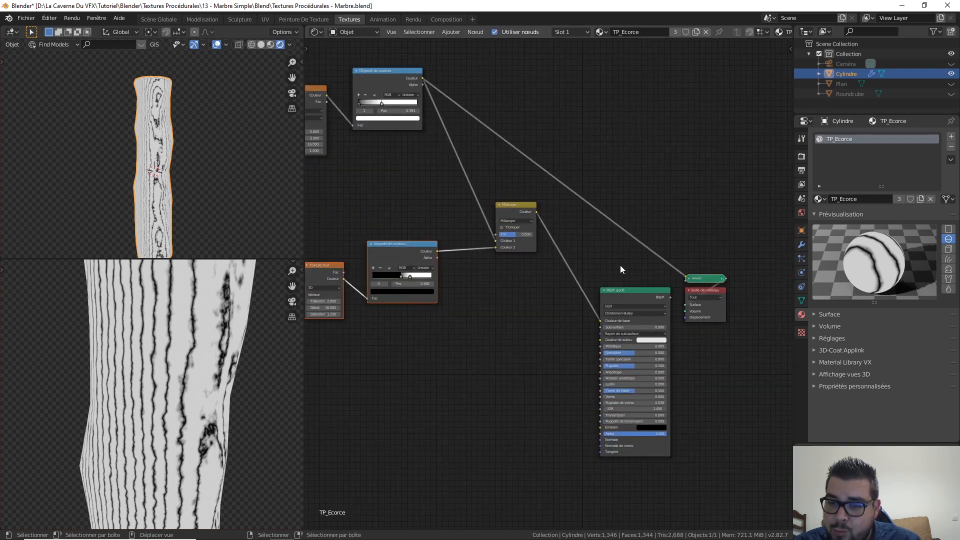
{"action": "left_click_drag", "start_coordinate": [520, 213], "coordinate": [498, 196]}
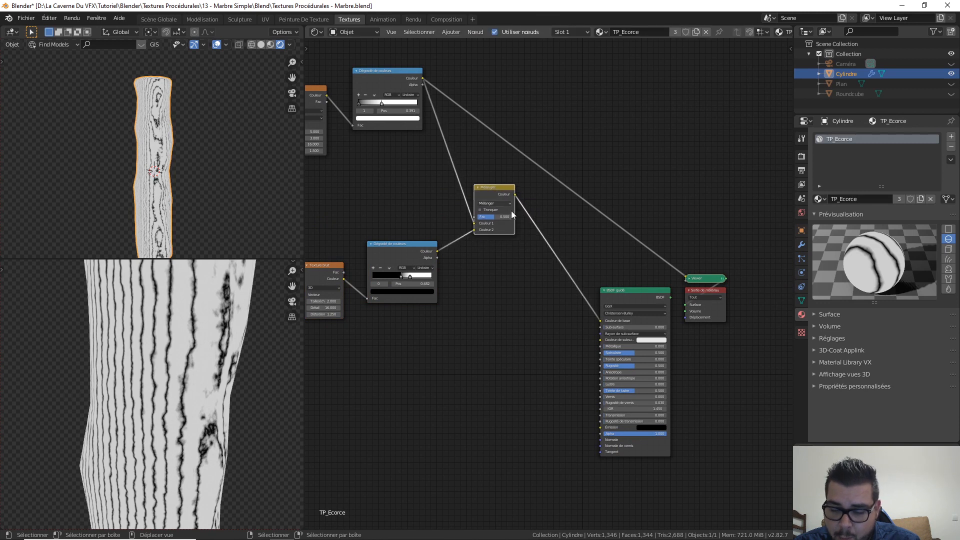
Insert a Color Ramp between the Mélanger node and the BSDF's base color, and move the BSDF and output nodes away to make room.
{"action": "key", "text": "shift+a"}
{"action": "mouse_move", "coordinate": [479, 293]}
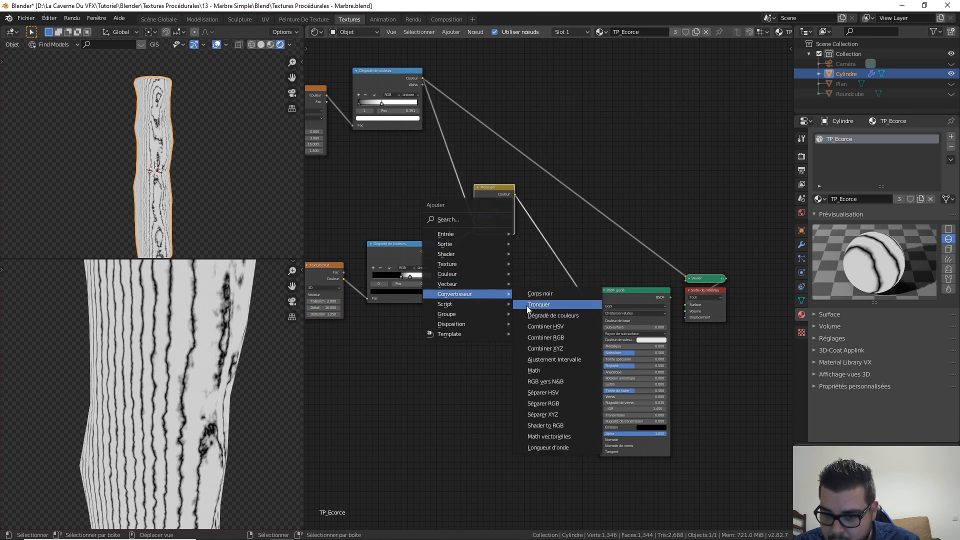
{"action": "left_click", "coordinate": [552, 316]}
{"action": "left_click", "coordinate": [543, 208]}
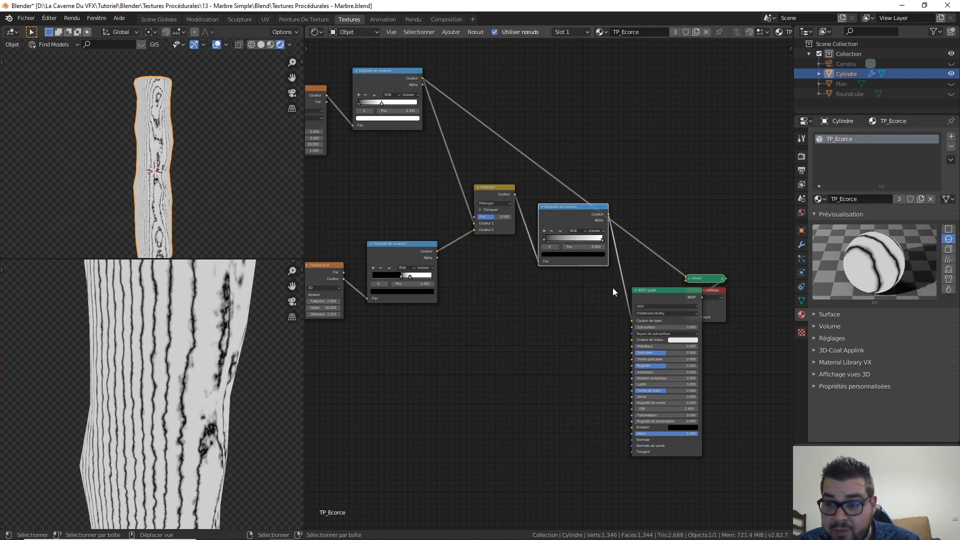
{"action": "middle_click_drag", "start_coordinate": [677, 260], "coordinate": [602, 217]}
{"action": "left_click_drag", "start_coordinate": [704, 227], "coordinate": [559, 340]}
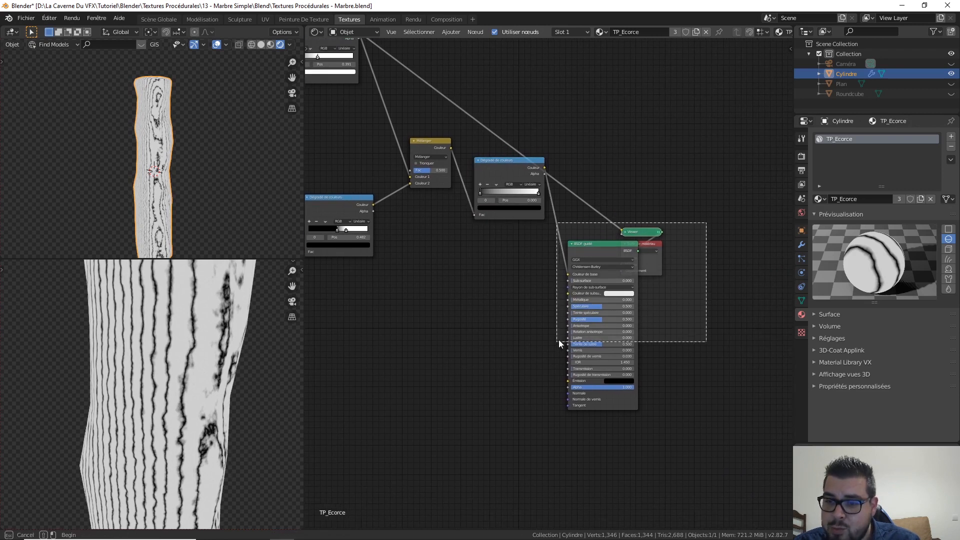
{"action": "left_click_drag", "start_coordinate": [604, 243], "coordinate": [713, 213]}
Insert a second Color Ramp between the new ramp and the BSDF's base color.
{"action": "key", "text": "shift+a"}
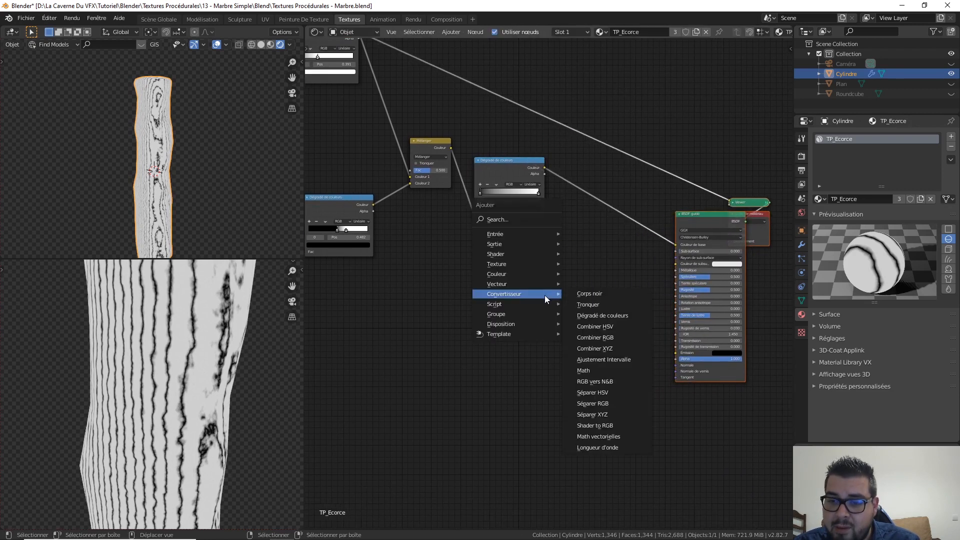
{"action": "left_click", "coordinate": [602, 315]}
{"action": "left_click", "coordinate": [582, 194]}
{"action": "middle_click_drag", "start_coordinate": [582, 194], "coordinate": [536, 196]}
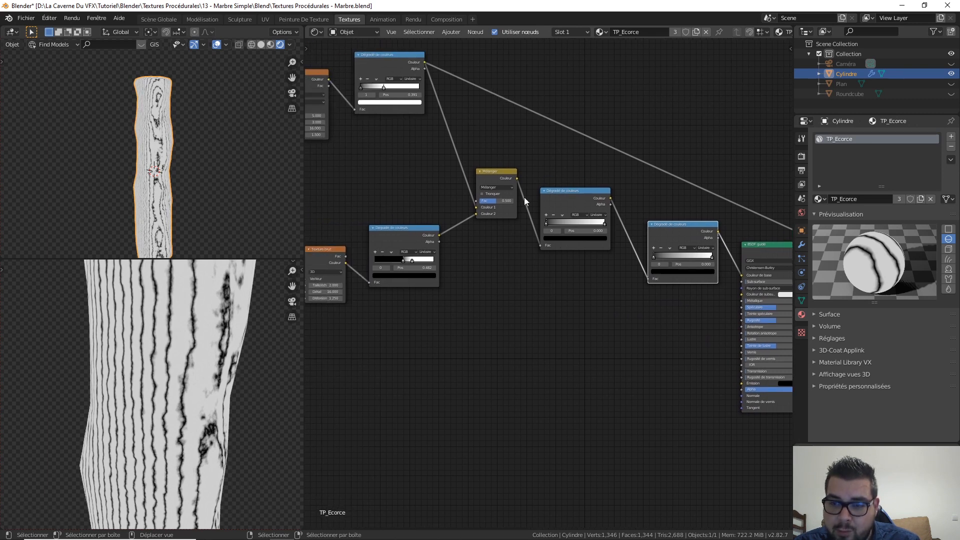
Preview the last Color Ramp on the trunk through the viewer, followed by the Color Ramp directly after the Mélanger node.
{"action": "middle_click_drag", "start_coordinate": [582, 278], "coordinate": [572, 299]}
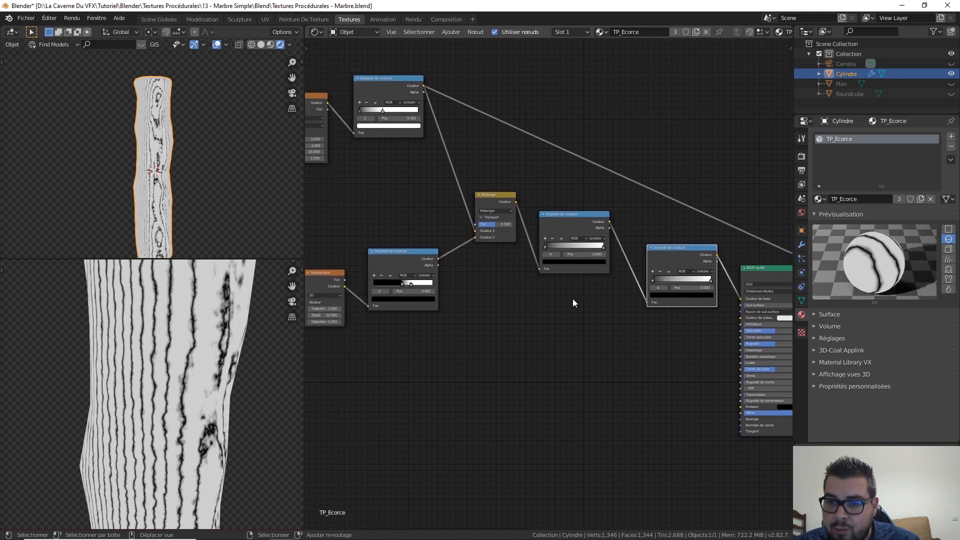
{"action": "scroll", "coordinate": [570, 298], "scroll_direction": "up", "scroll_amount": 3}
{"action": "middle_click_drag", "start_coordinate": [493, 254], "coordinate": [557, 341]}
{"action": "middle_click_drag", "start_coordinate": [460, 226], "coordinate": [461, 148]}
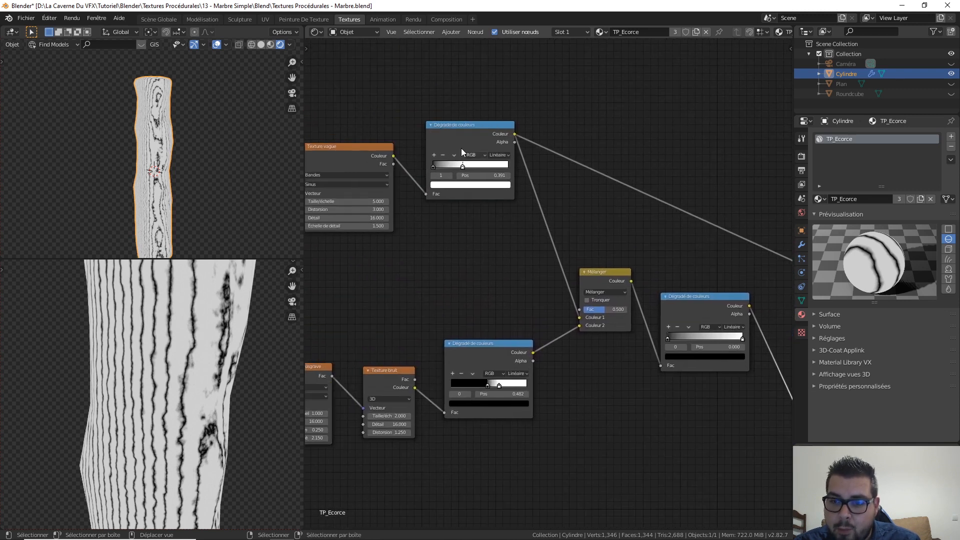
{"action": "scroll", "coordinate": [521, 228], "scroll_direction": "up", "scroll_amount": 2}
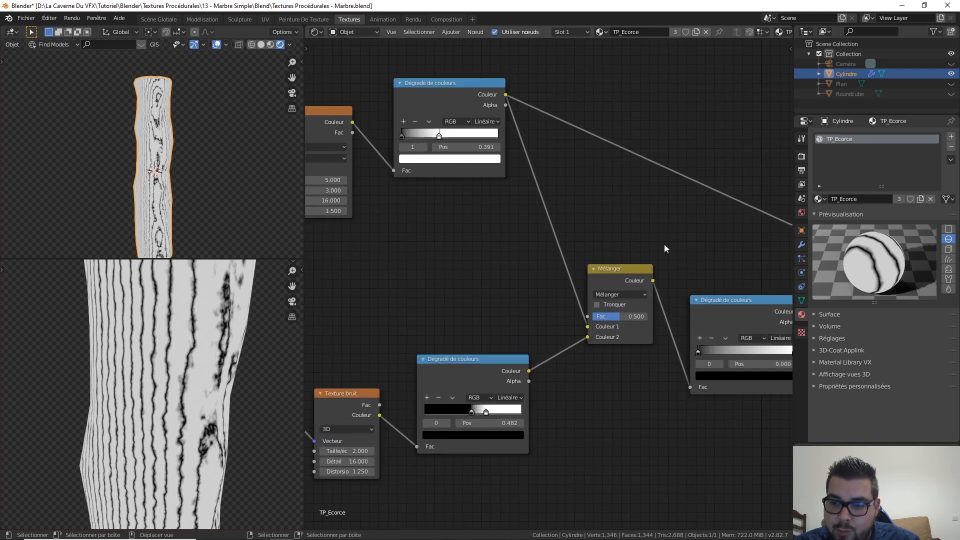
{"action": "middle_click_drag", "start_coordinate": [664, 244], "coordinate": [632, 193]}
{"action": "middle_click_drag", "start_coordinate": [657, 232], "coordinate": [508, 197]}
{"action": "middle_click_drag", "start_coordinate": [748, 251], "coordinate": [628, 225]}
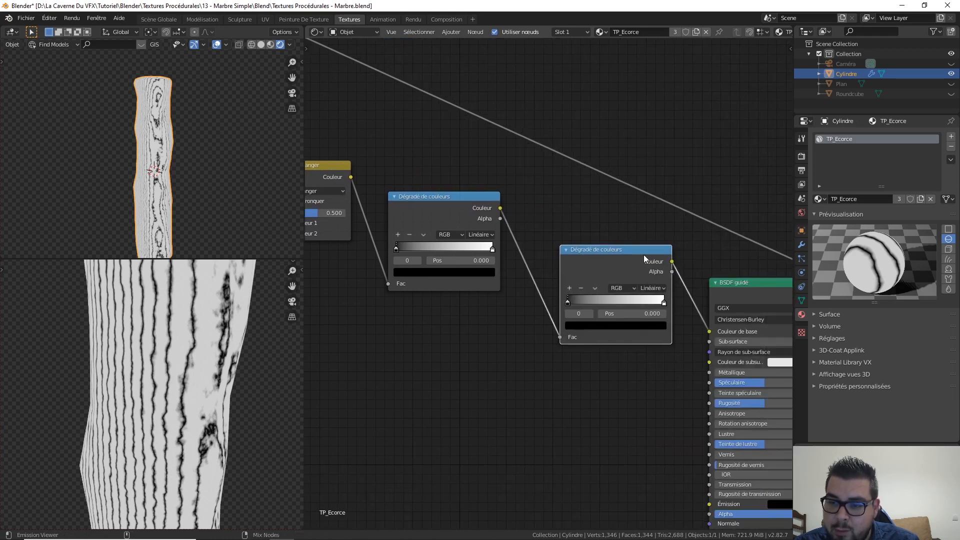
{"action": "left_click", "coordinate": [644, 255], "text": "ctrl+shift"}
{"action": "middle_click_drag", "start_coordinate": [479, 201], "coordinate": [562, 209]}
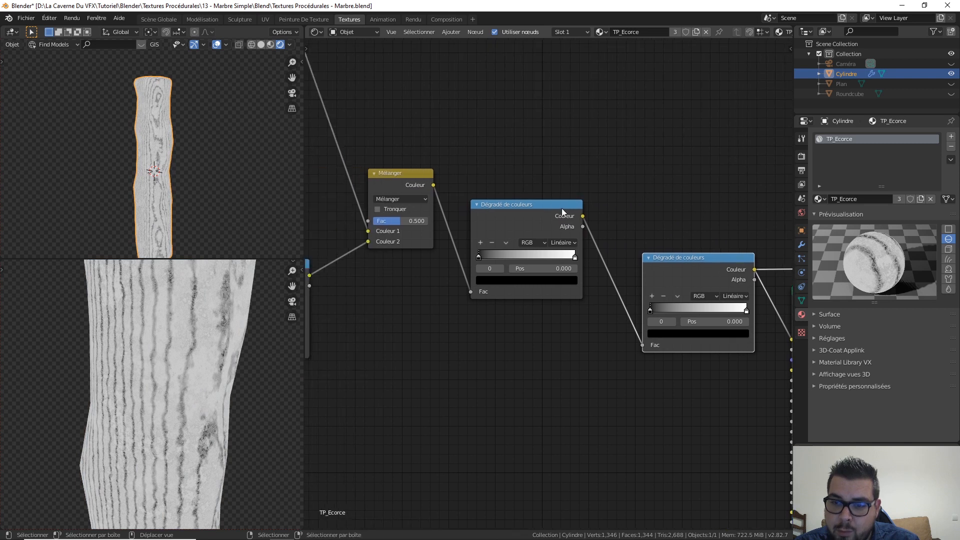
{"action": "left_click", "coordinate": [559, 202], "text": "ctrl+shift"}
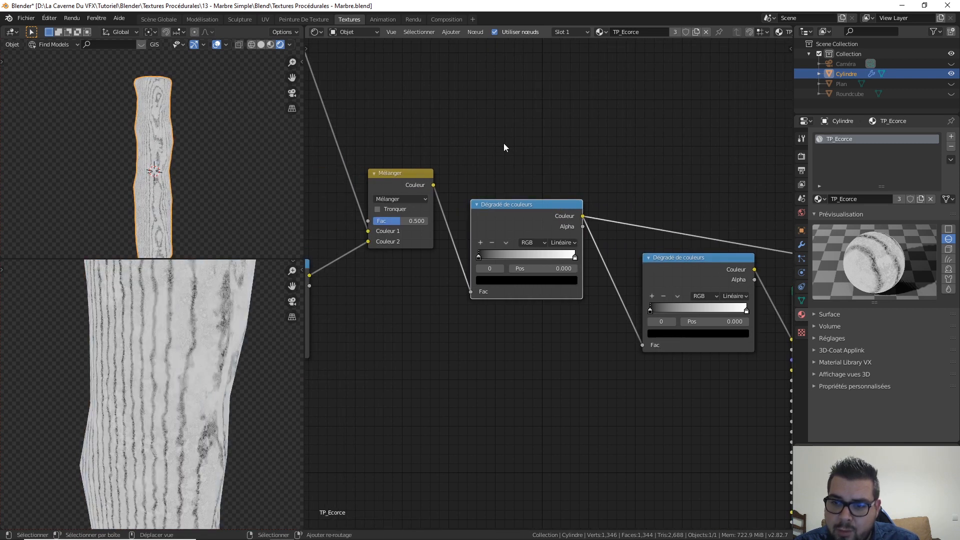
Examine how the mixed Wave and Noise patterns look on the trunk, from a distance and up close.
{"action": "middle_click_drag", "start_coordinate": [503, 144], "coordinate": [597, 146]}
{"action": "scroll", "coordinate": [571, 167], "scroll_direction": "up", "scroll_amount": 1}
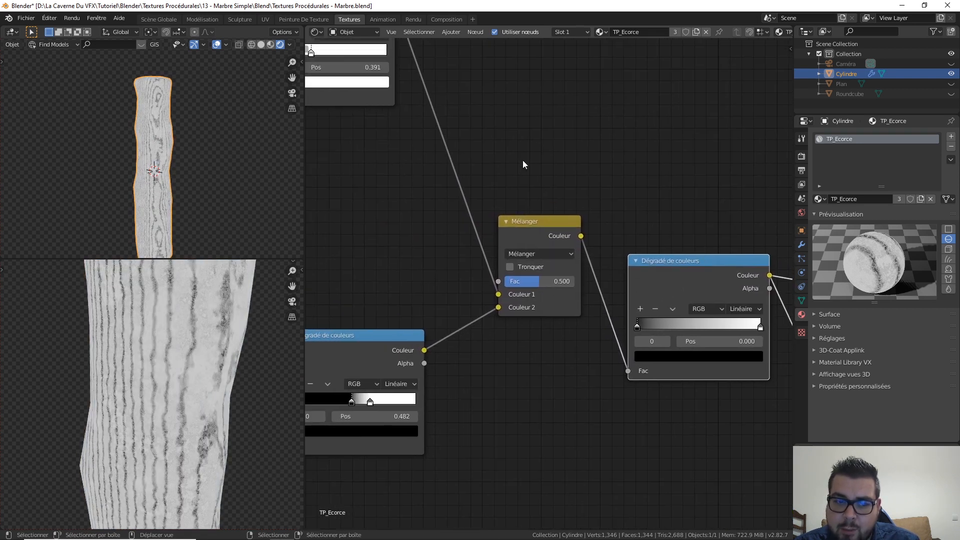
{"action": "scroll", "coordinate": [164, 274], "scroll_direction": "down", "scroll_amount": 5}
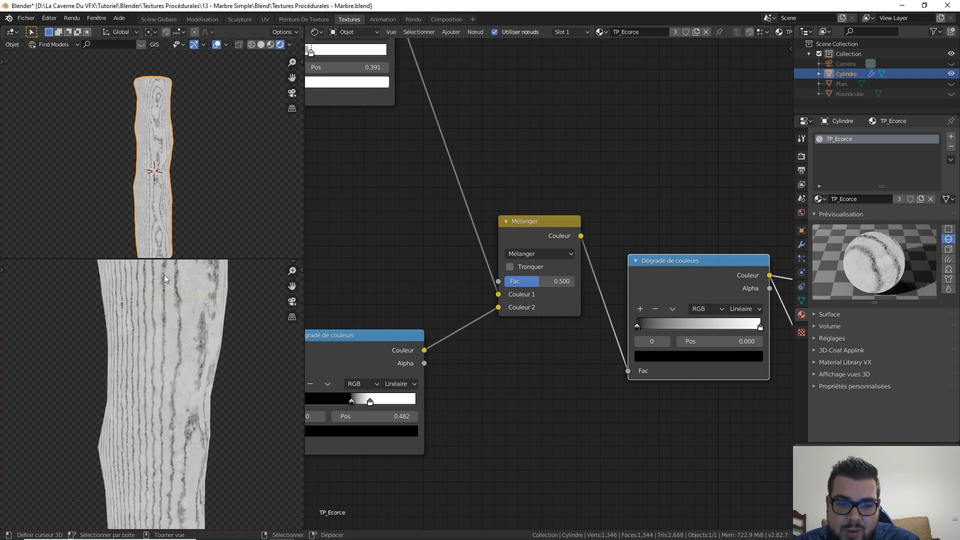
{"action": "scroll", "coordinate": [176, 300], "scroll_direction": "up", "scroll_amount": 2}
{"action": "scroll", "coordinate": [188, 164], "scroll_direction": "down", "scroll_amount": 1}
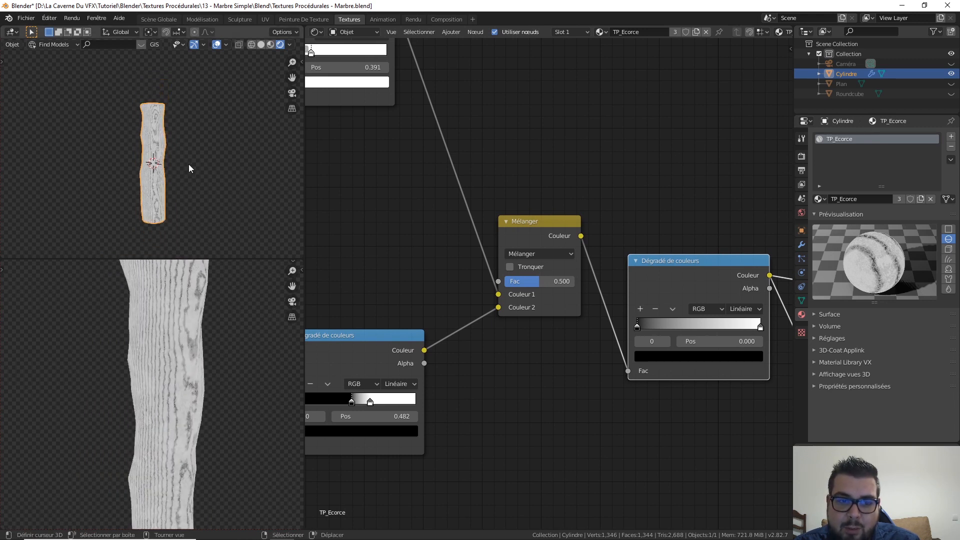
{"action": "scroll", "coordinate": [187, 169], "scroll_direction": "up", "scroll_amount": 4}
{"action": "scroll", "coordinate": [176, 148], "scroll_direction": "up", "scroll_amount": 2}
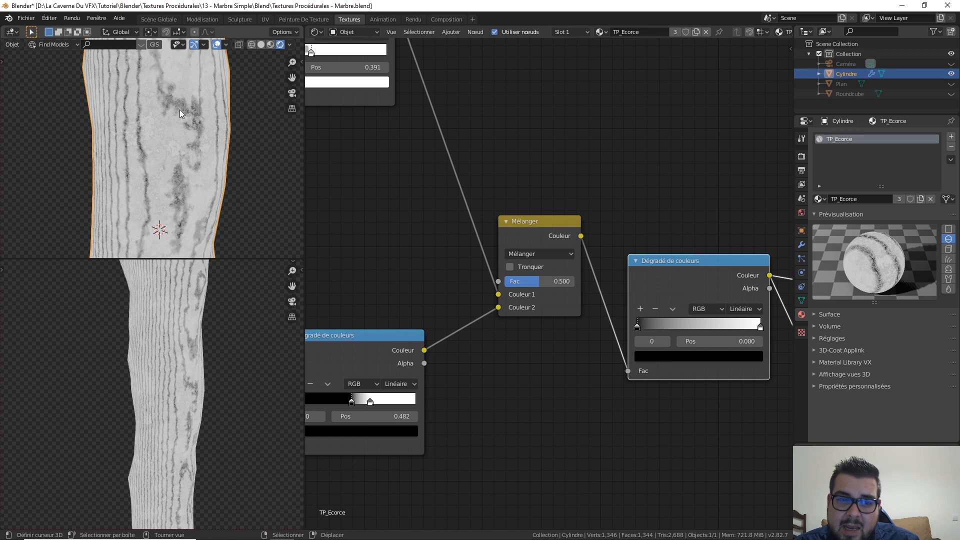
{"action": "middle_click_drag", "start_coordinate": [179, 109], "coordinate": [171, 127], "text": "shift"}
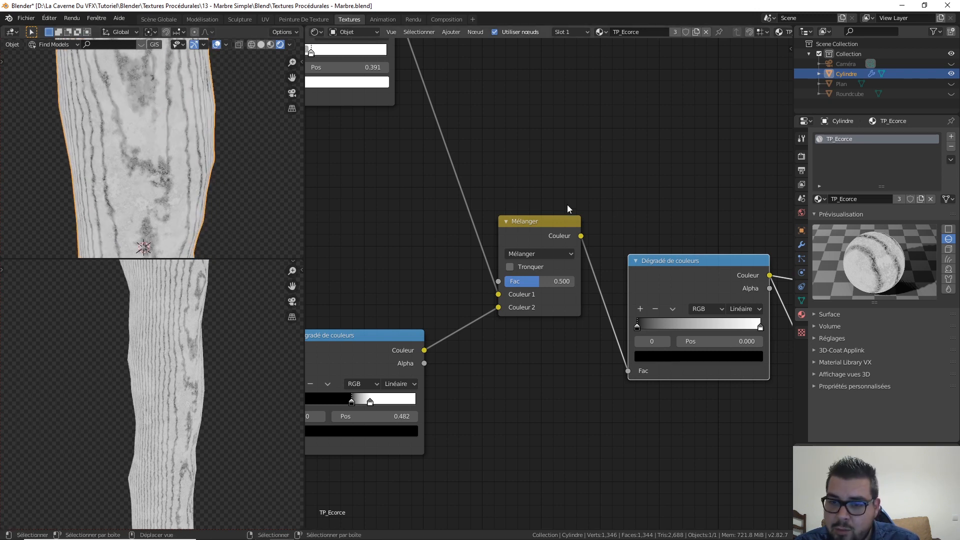
Set the Mélanger node's blending mode to Multiplier.
{"action": "middle_click_drag", "start_coordinate": [567, 205], "coordinate": [566, 167]}
{"action": "left_click", "coordinate": [571, 223]}
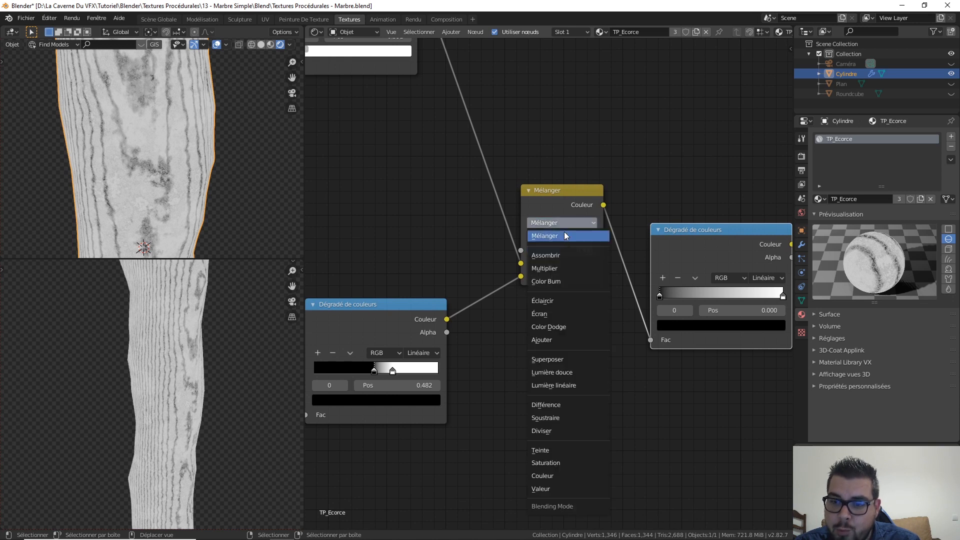
{"action": "left_click", "coordinate": [558, 268]}
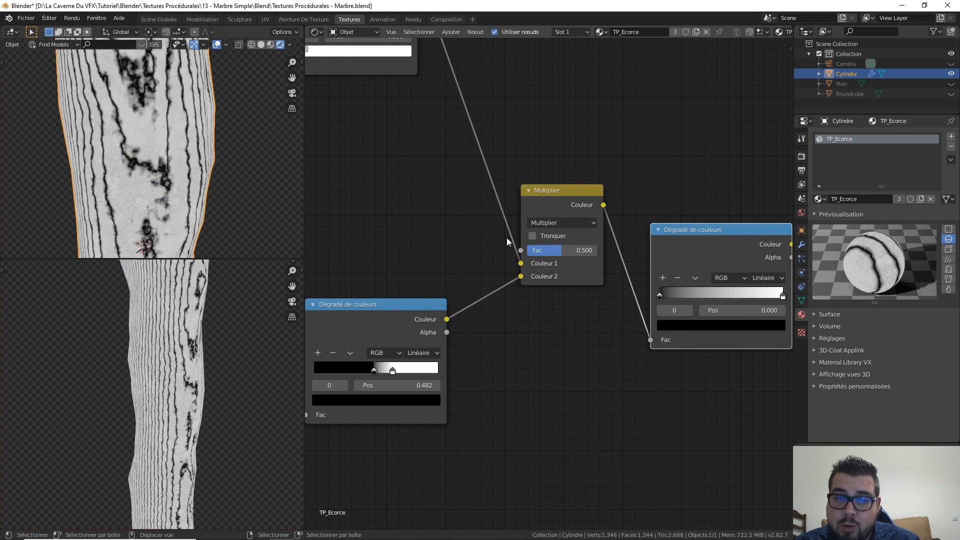
{"action": "middle_click_drag", "start_coordinate": [465, 223], "coordinate": [485, 212]}
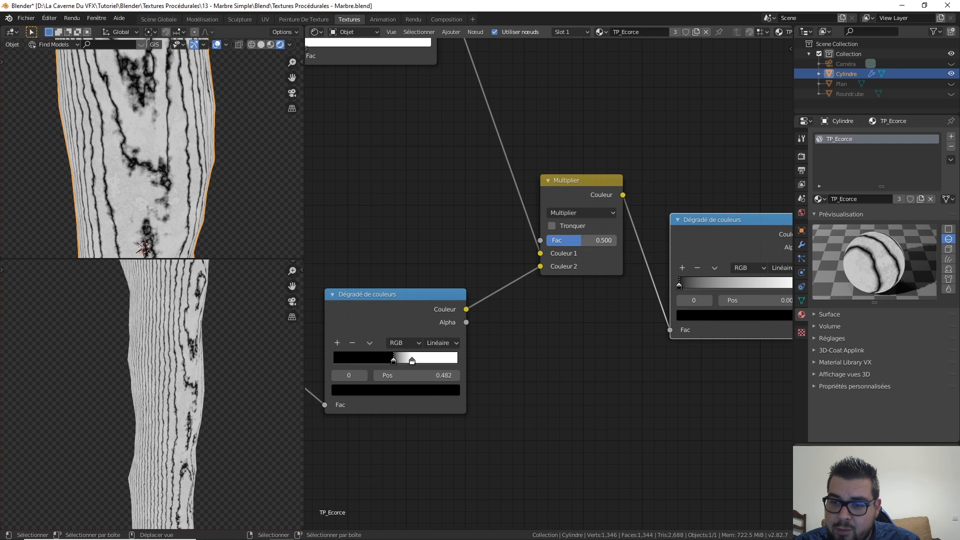
Try a Multiplier factor of 1.000 and inspect the bark pattern on the trunk.
{"action": "left_click_drag", "start_coordinate": [582, 240], "coordinate": [615, 240]}
{"action": "middle_click_drag", "start_coordinate": [178, 136], "coordinate": [194, 128]}
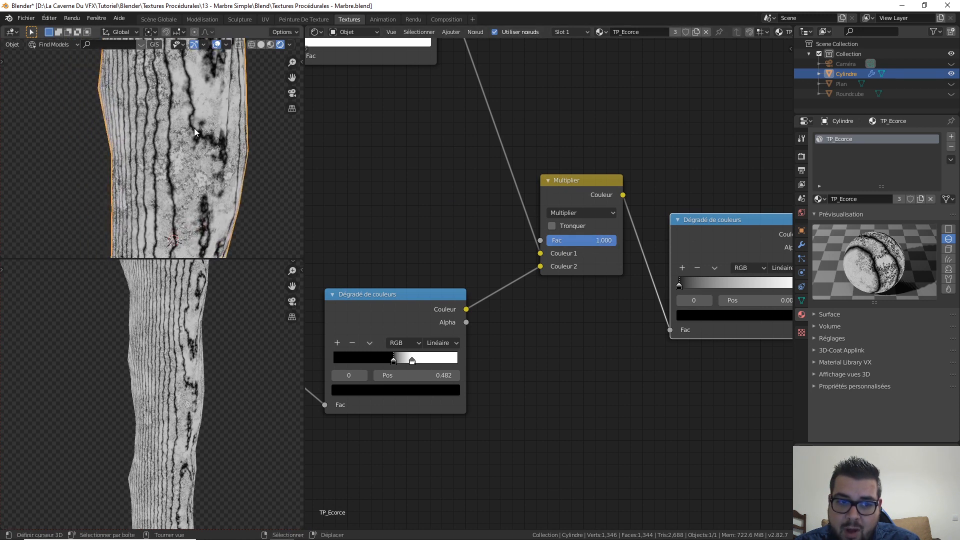
{"action": "scroll", "coordinate": [197, 148], "scroll_direction": "up", "scroll_amount": 3}
{"action": "scroll", "coordinate": [196, 149], "scroll_direction": "down", "scroll_amount": 2}
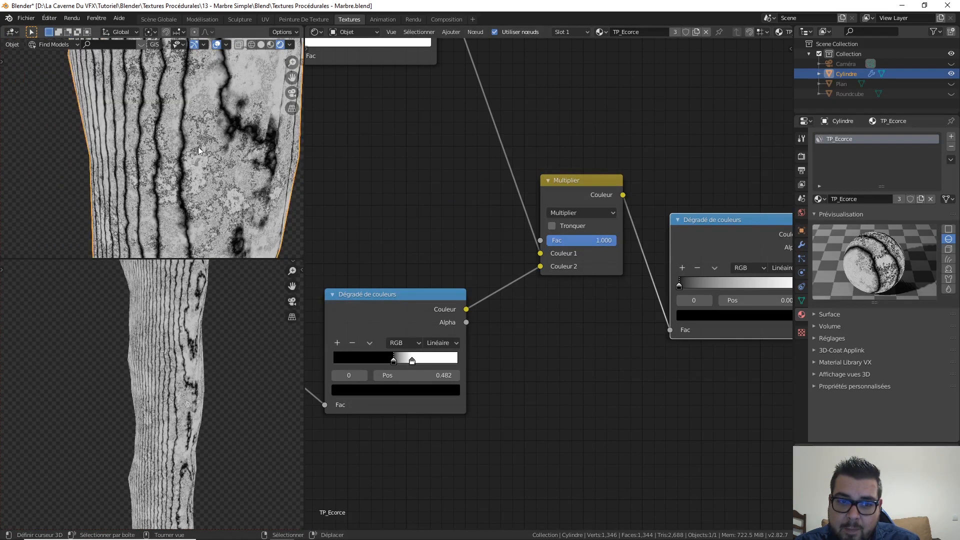
{"action": "scroll", "coordinate": [198, 146], "scroll_direction": "down", "scroll_amount": 3}
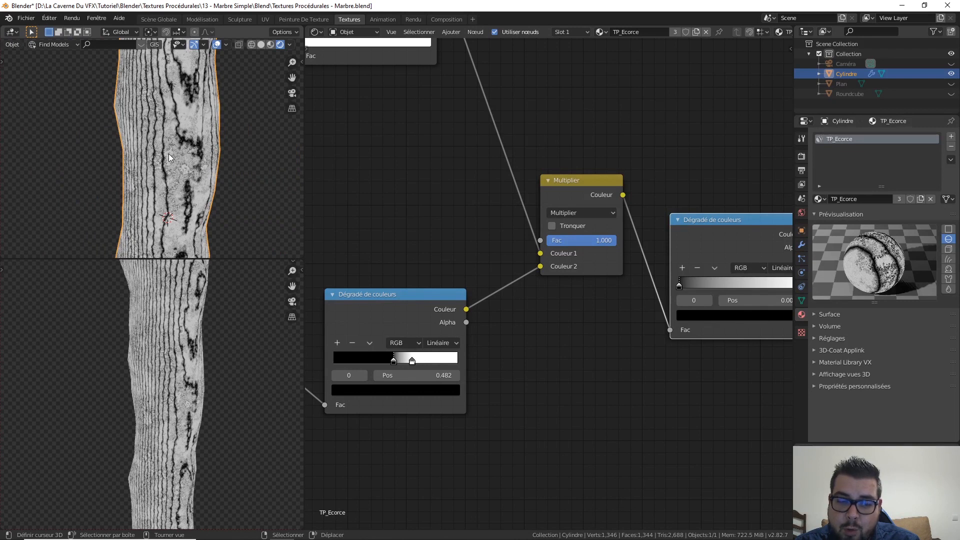
{"action": "middle_click_drag", "start_coordinate": [178, 176], "coordinate": [189, 172]}
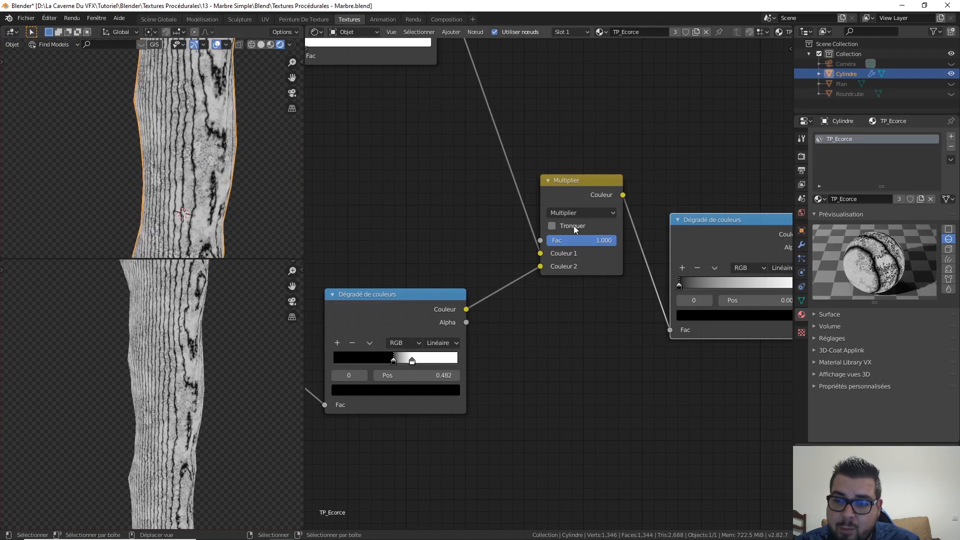
Set the Multiplier node's factor to 0.85 and check the bark on the trunk.
{"action": "left_click_drag", "start_coordinate": [612, 240], "coordinate": [603, 240]}
{"action": "left_click", "coordinate": [602, 240]}
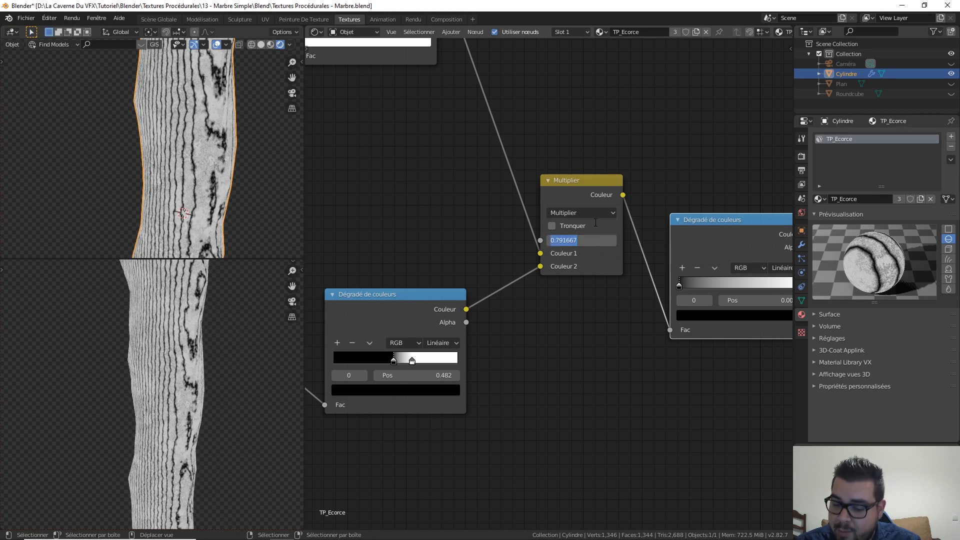
{"action": "type", "text": "0.85"}
{"action": "key", "text": "Return"}
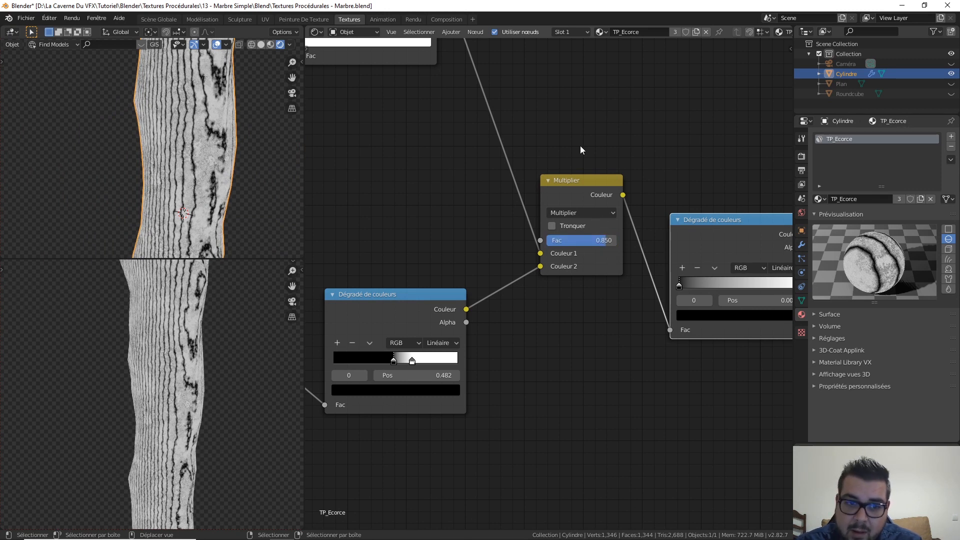
{"action": "middle_click_drag", "start_coordinate": [254, 151], "coordinate": [228, 157]}
{"action": "scroll", "coordinate": [200, 157], "scroll_direction": "up", "scroll_amount": 2}
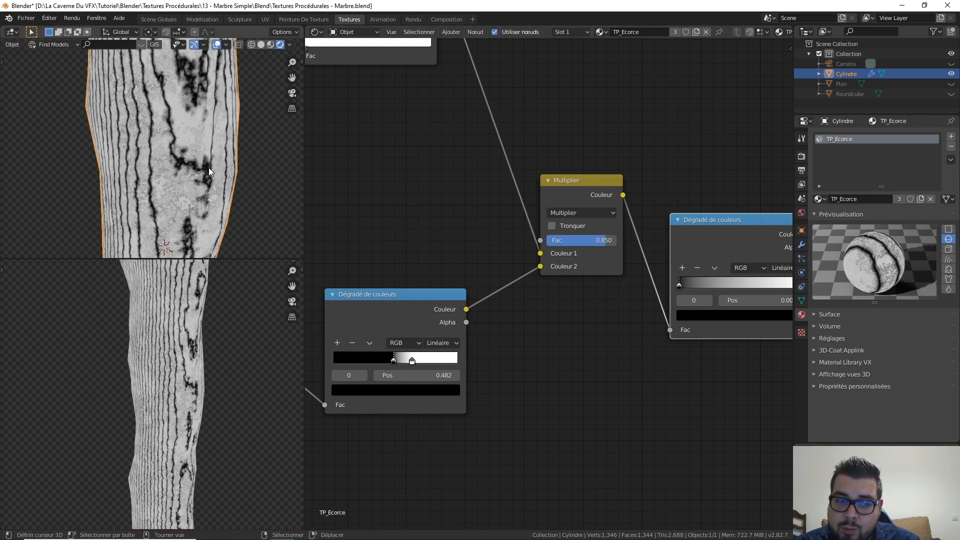
{"action": "scroll", "coordinate": [208, 167], "scroll_direction": "down", "scroll_amount": 4}
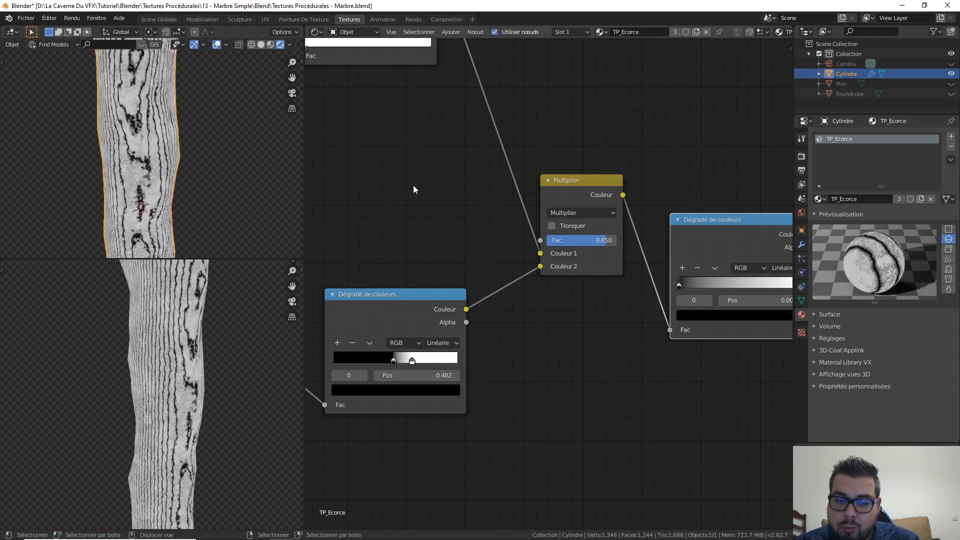
Review the node network, selecting the Wave chain and then all the texture and ramp nodes ahead of the BSDF.
{"action": "scroll", "coordinate": [407, 191], "scroll_direction": "down", "scroll_amount": 5}
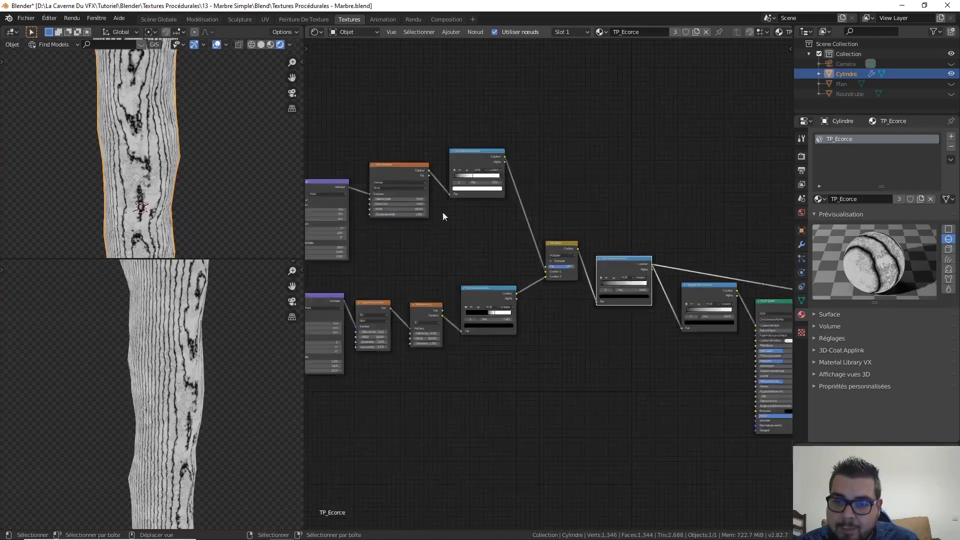
{"action": "middle_click_drag", "start_coordinate": [443, 212], "coordinate": [561, 214]}
{"action": "scroll", "coordinate": [562, 212], "scroll_direction": "down", "scroll_amount": 1}
{"action": "left_click_drag", "start_coordinate": [602, 155], "coordinate": [578, 180]}
{"action": "middle_click_drag", "start_coordinate": [587, 249], "coordinate": [535, 212]}
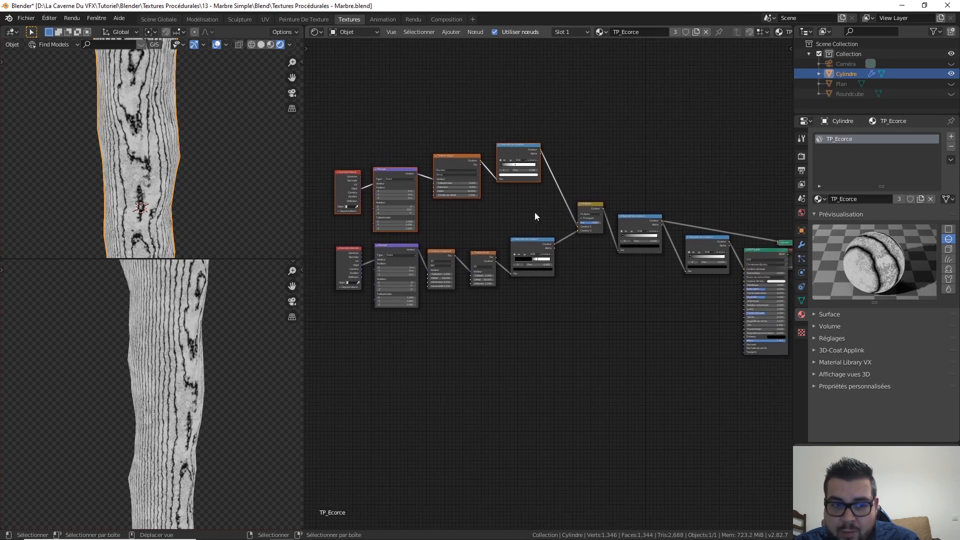
{"action": "middle_click_drag", "start_coordinate": [556, 301], "coordinate": [541, 265]}
{"action": "scroll", "coordinate": [651, 212], "scroll_direction": "down", "scroll_amount": 1}
{"action": "middle_click_drag", "start_coordinate": [651, 211], "coordinate": [595, 196]}
{"action": "scroll", "coordinate": [580, 185], "scroll_direction": "down", "scroll_amount": 3}
{"action": "left_click_drag", "start_coordinate": [614, 158], "coordinate": [397, 272]}
{"action": "scroll", "coordinate": [598, 240], "scroll_direction": "up", "scroll_amount": 1}
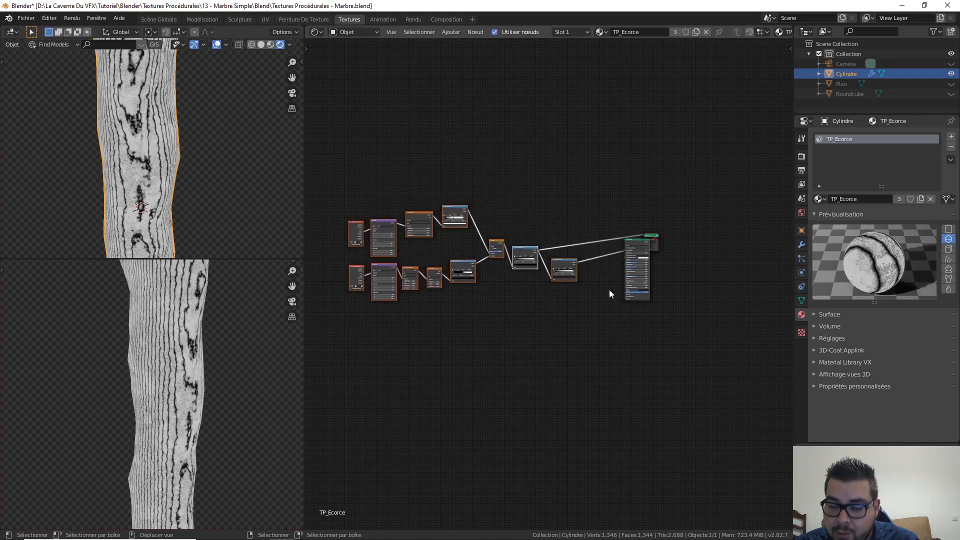
Reconnect the BSDF to the material output in place of the viewer, and move the BSDF closer to the last Color Ramp.
{"action": "scroll", "coordinate": [610, 286], "scroll_direction": "up", "scroll_amount": 3}
{"action": "scroll", "coordinate": [567, 250], "scroll_direction": "up", "scroll_amount": 4}
{"action": "middle_click_drag", "start_coordinate": [565, 255], "coordinate": [530, 253]}
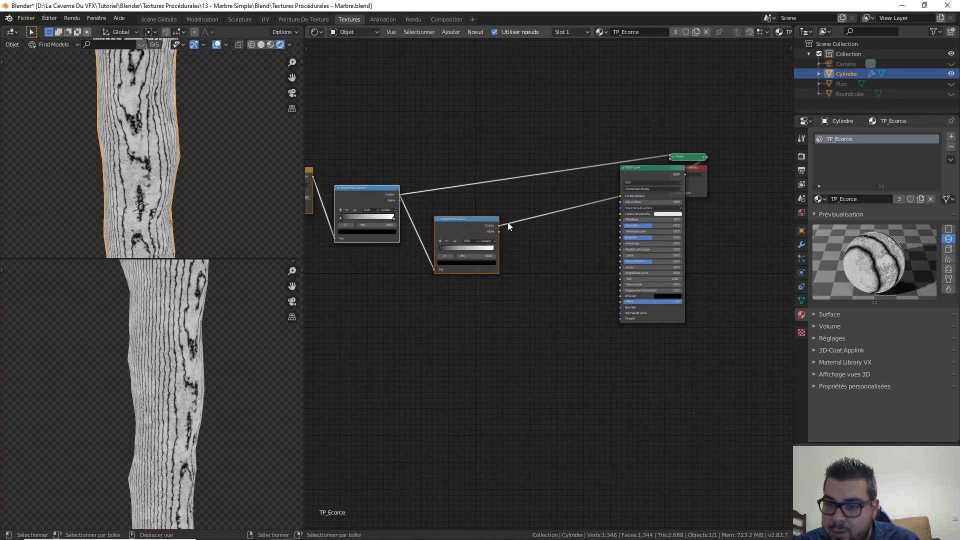
{"action": "left_click", "coordinate": [665, 167], "text": "ctrl+shift"}
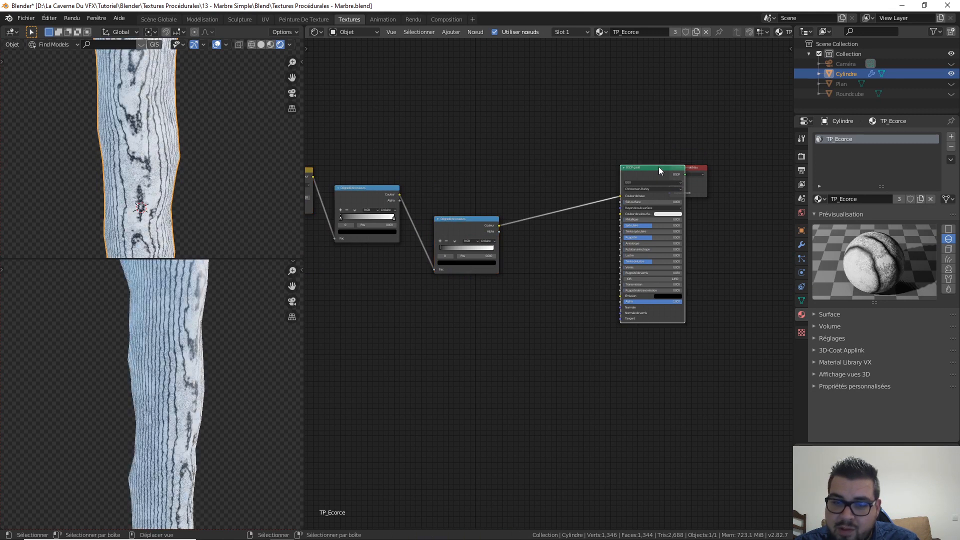
{"action": "left_click_drag", "start_coordinate": [659, 166], "coordinate": [589, 182]}
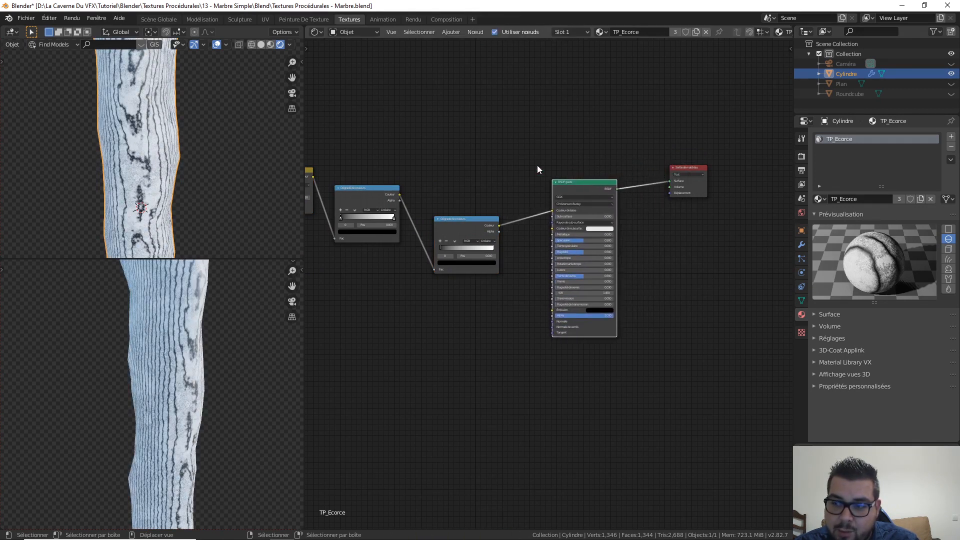
{"action": "middle_click_drag", "start_coordinate": [537, 165], "coordinate": [551, 164]}
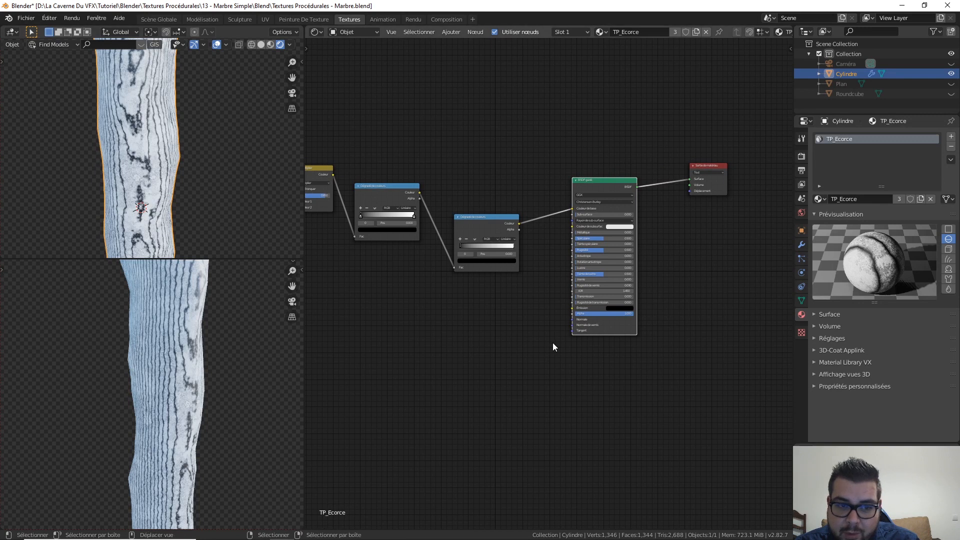
{"action": "scroll", "coordinate": [553, 341], "scroll_direction": "up", "scroll_amount": 2}
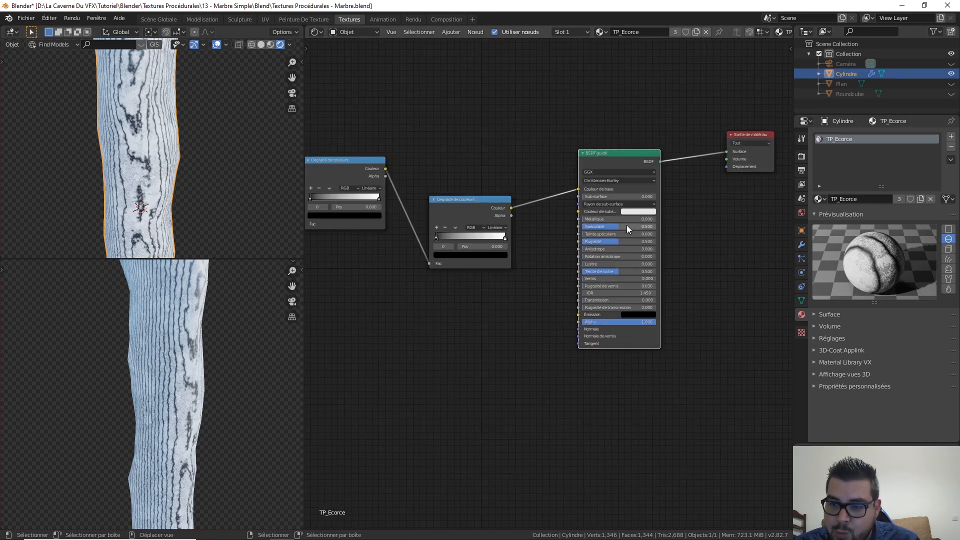
Rearrange the BSDF and material output nodes so they sit side by side after the last Color Ramp.
{"action": "left_click_drag", "start_coordinate": [616, 158], "coordinate": [631, 184]}
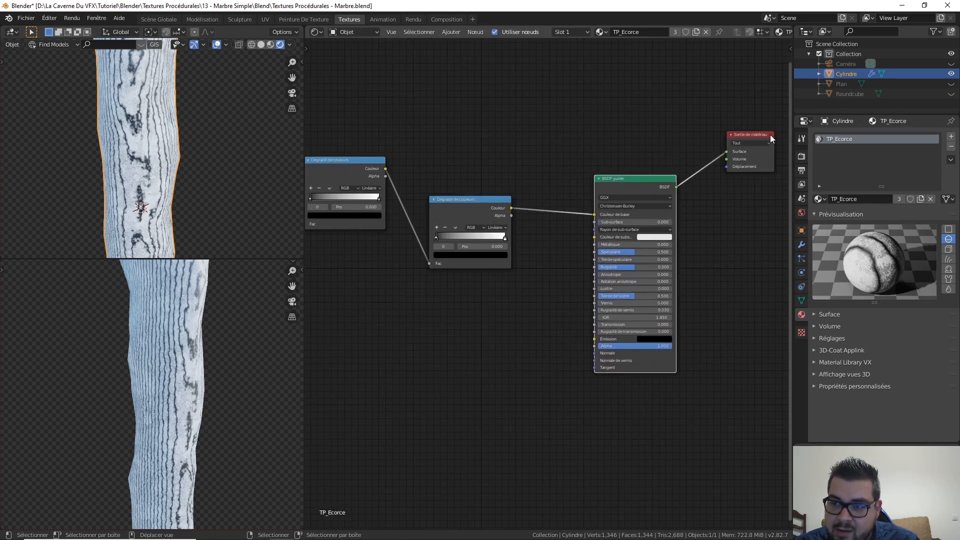
{"action": "left_click_drag", "start_coordinate": [769, 137], "coordinate": [772, 178]}
{"action": "middle_click_drag", "start_coordinate": [714, 180], "coordinate": [684, 147]}
{"action": "left_click_drag", "start_coordinate": [627, 144], "coordinate": [647, 153]}
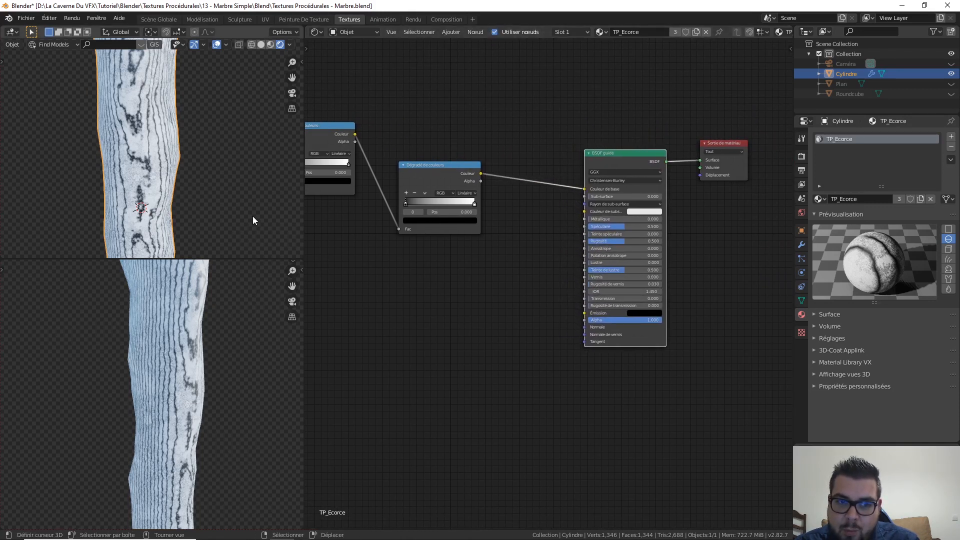
Hide the Cylindre trunk and show Roundcube instead to preview the bark material on a sphere.
{"action": "left_click", "coordinate": [952, 93]}
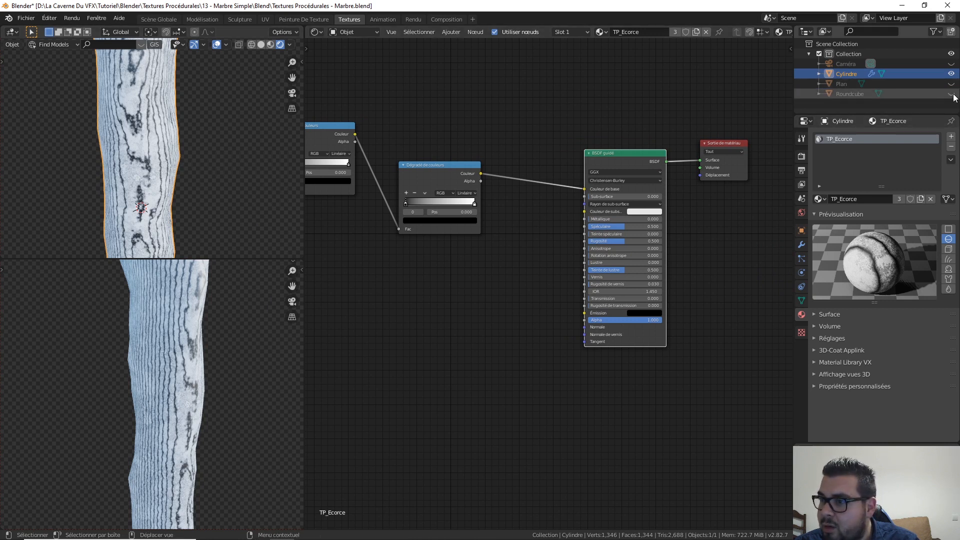
{"action": "scroll", "coordinate": [272, 184], "scroll_direction": "down", "scroll_amount": 5}
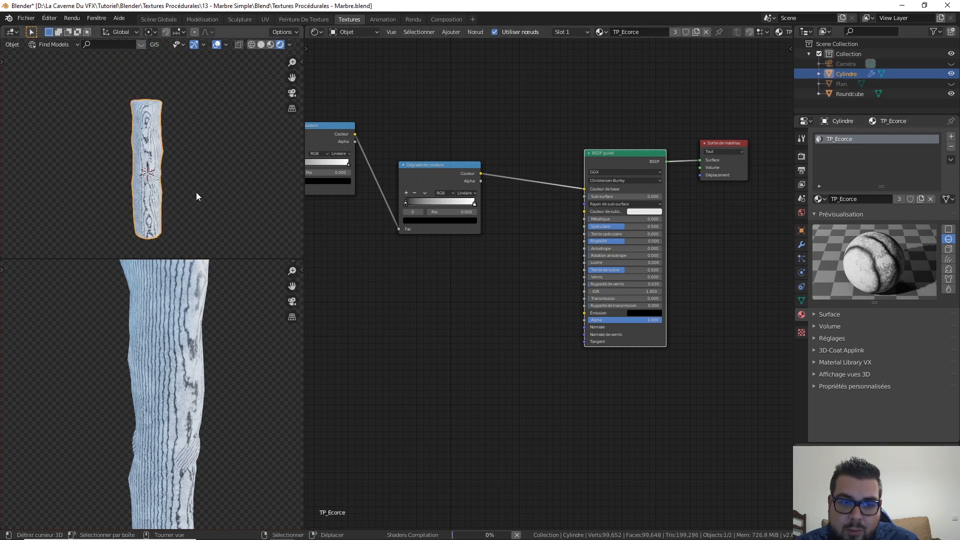
{"action": "middle_click_drag", "start_coordinate": [197, 197], "coordinate": [170, 176]}
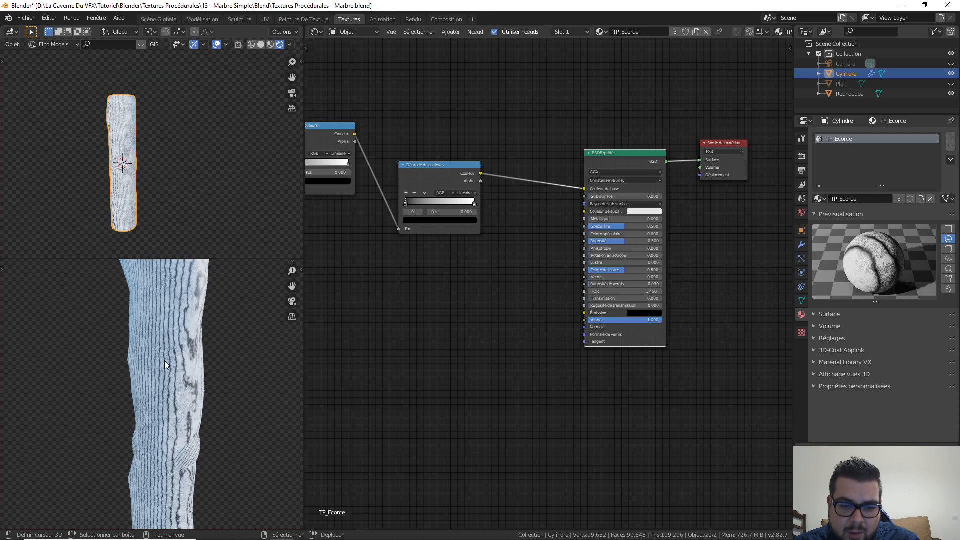
{"action": "left_click", "coordinate": [951, 94]}
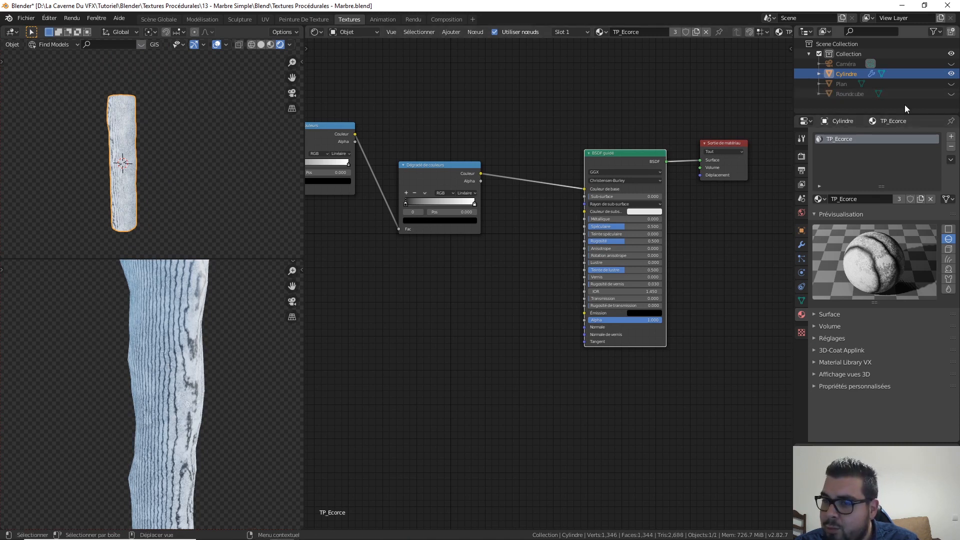
{"action": "left_click", "coordinate": [952, 73]}
{"action": "left_click", "coordinate": [951, 94]}
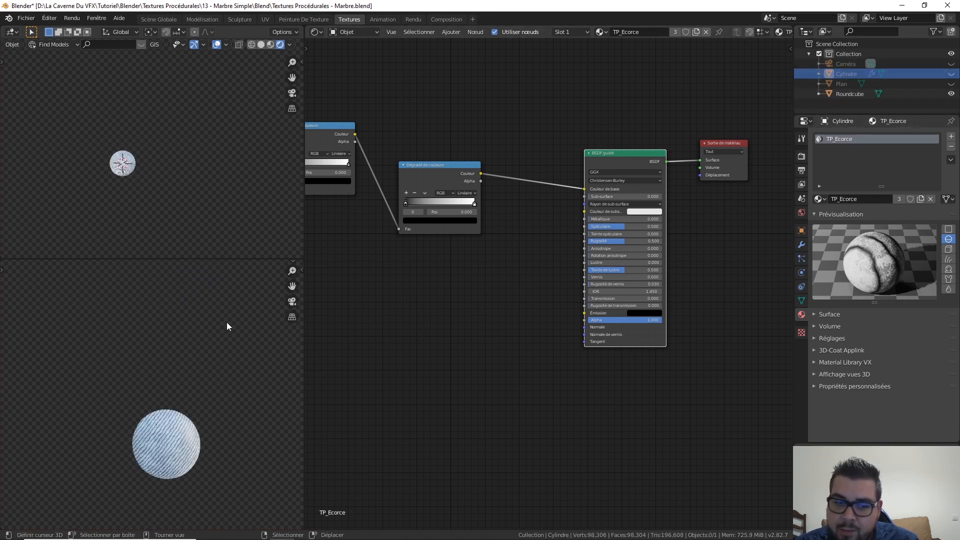
{"action": "scroll", "coordinate": [246, 375], "scroll_direction": "up", "scroll_amount": 8}
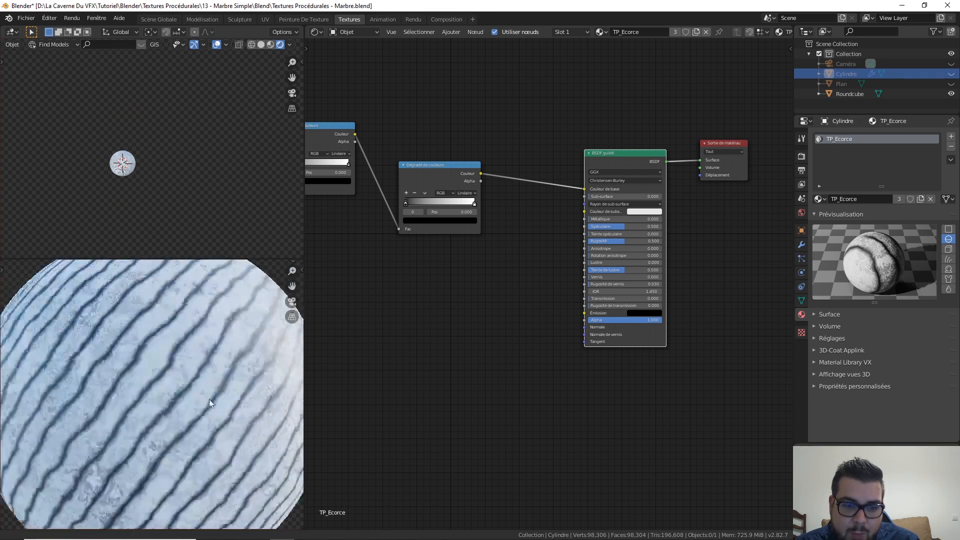
{"action": "scroll", "coordinate": [213, 388], "scroll_direction": "down", "scroll_amount": 4}
{"action": "middle_click_drag", "start_coordinate": [214, 379], "coordinate": [211, 358]}
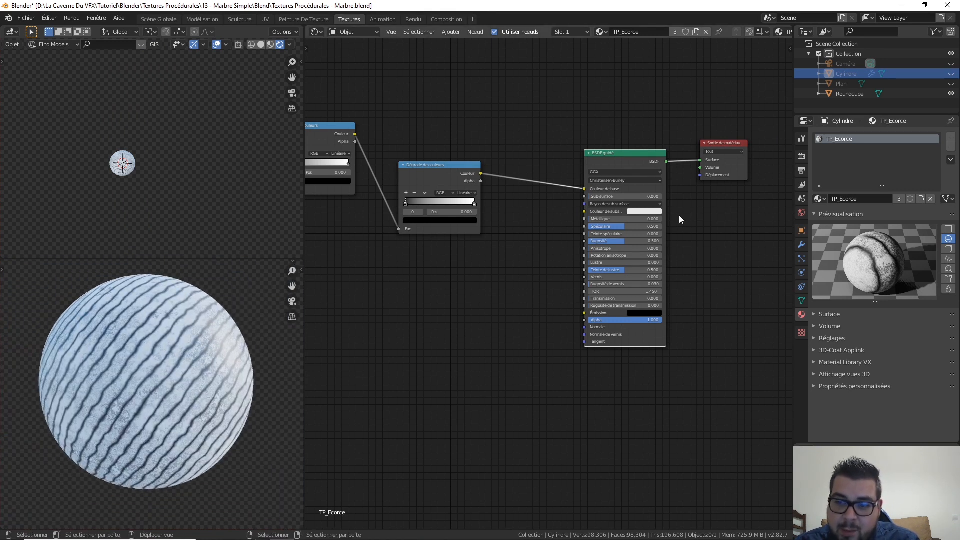
Try the BSDF's Spéculaire at 0.000 and at 1.000, inspecting the reflections on the sphere.
{"action": "left_click_drag", "start_coordinate": [621, 225], "coordinate": [587, 226]}
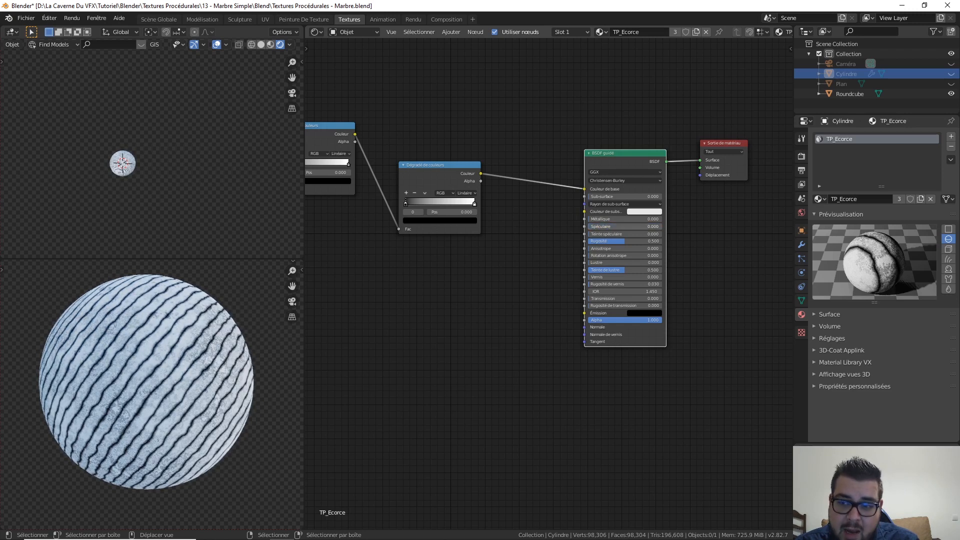
{"action": "left_click_drag", "start_coordinate": [587, 226], "coordinate": [662, 226]}
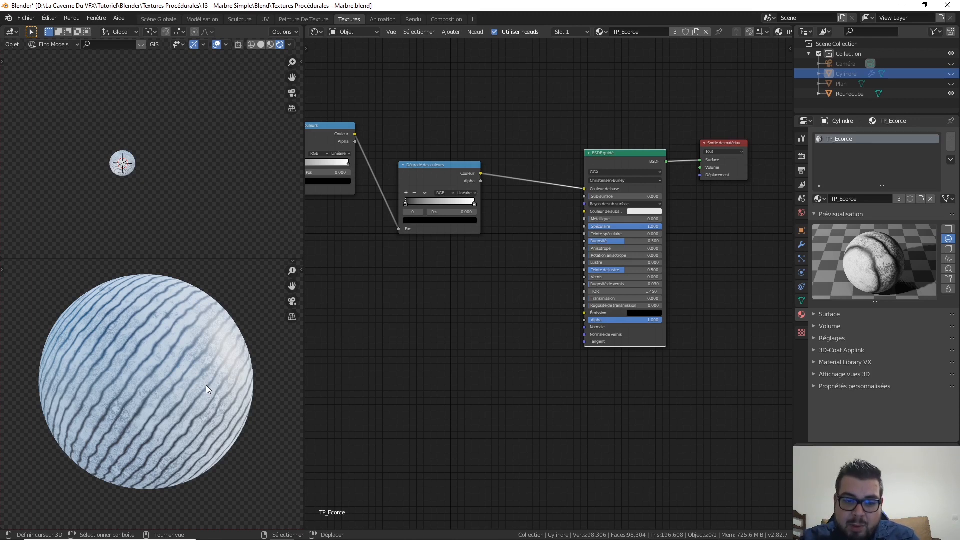
{"action": "middle_click_drag", "start_coordinate": [217, 337], "coordinate": [158, 392]}
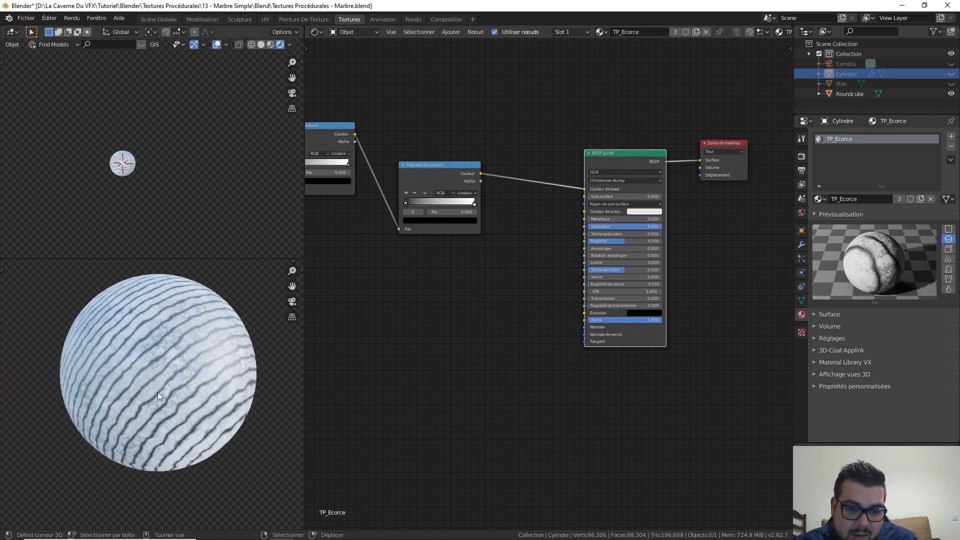
{"action": "scroll", "coordinate": [160, 377], "scroll_direction": "up", "scroll_amount": 3}
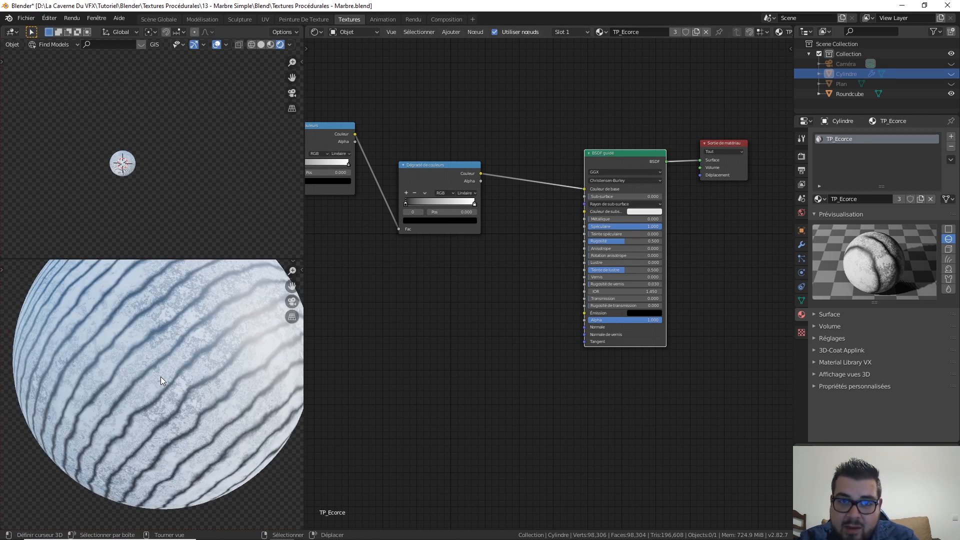
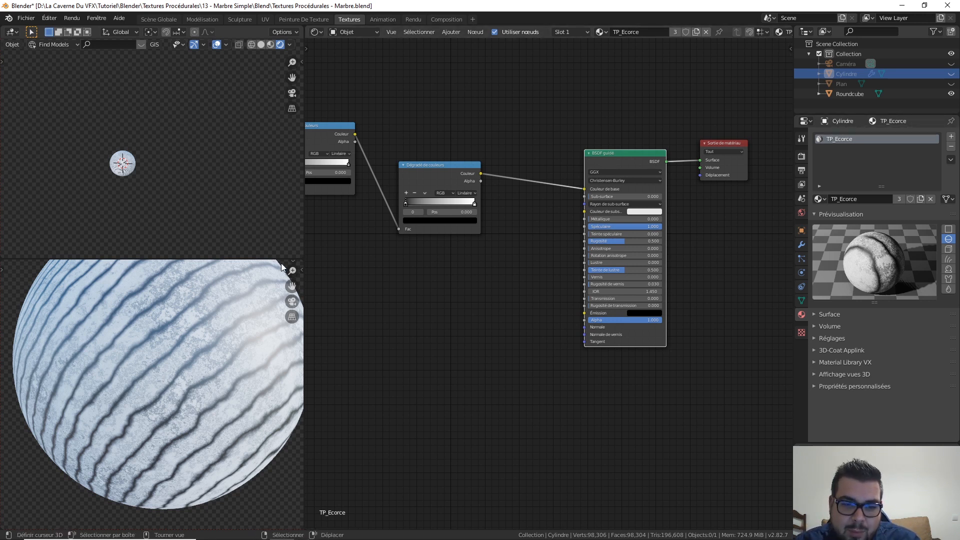
{"action": "scroll", "coordinate": [259, 329], "scroll_direction": "down", "scroll_amount": 3}
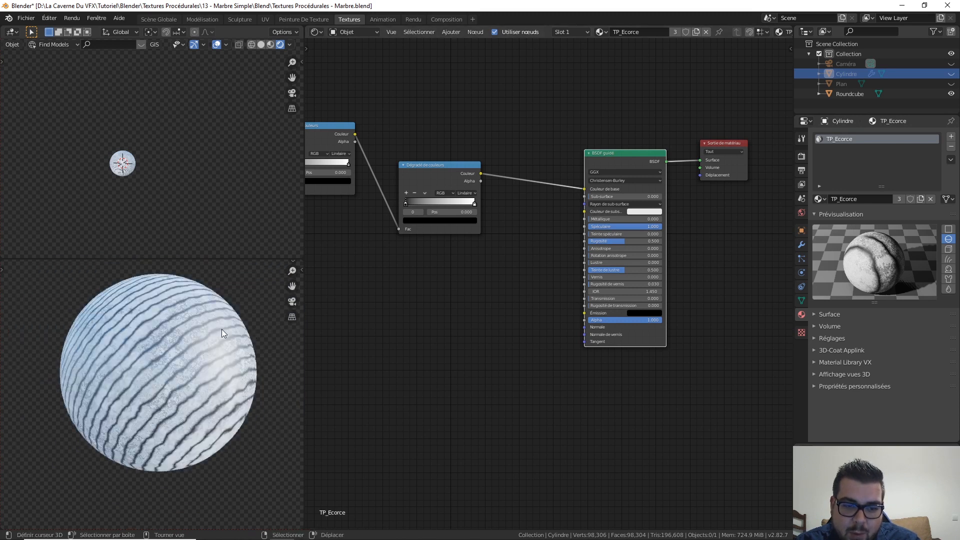
Add a Fresnel node in front of the BSDF and connect its Fac output to Spéculaire.
{"action": "scroll", "coordinate": [670, 235], "scroll_direction": "up", "scroll_amount": 1}
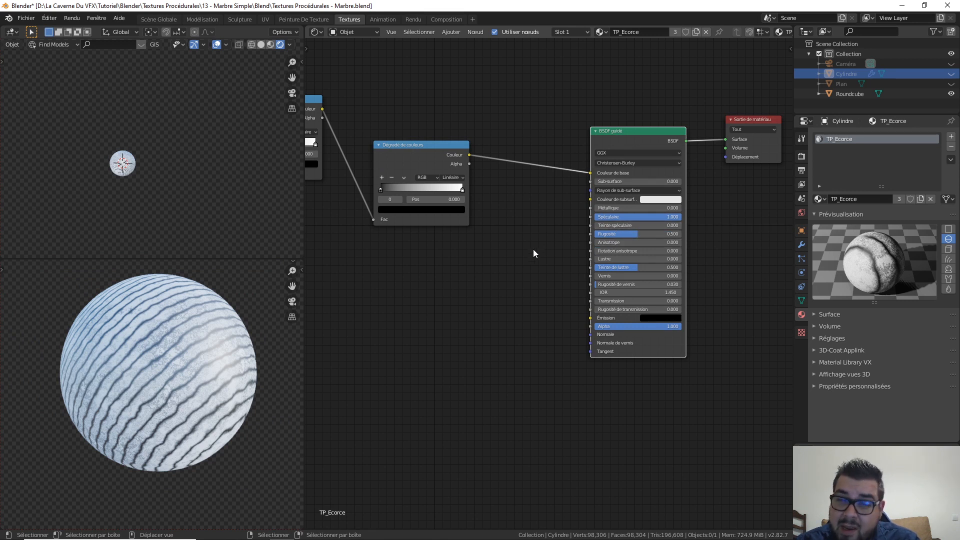
{"action": "middle_click_drag", "start_coordinate": [548, 234], "coordinate": [549, 242]}
{"action": "scroll", "coordinate": [548, 242], "scroll_direction": "up", "scroll_amount": 1}
{"action": "key", "text": "shift+a"}
{"action": "mouse_move", "coordinate": [500, 253]}
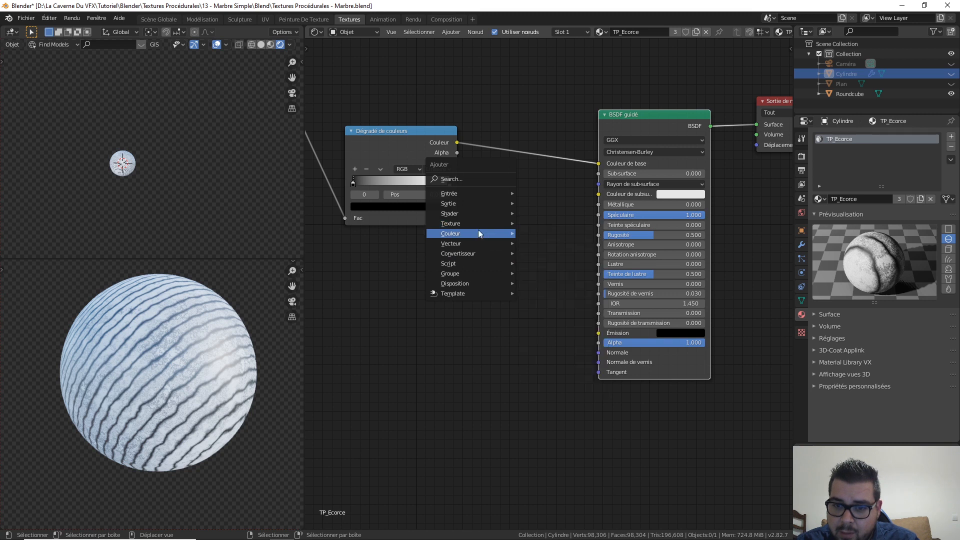
{"action": "mouse_move", "coordinate": [471, 193]}
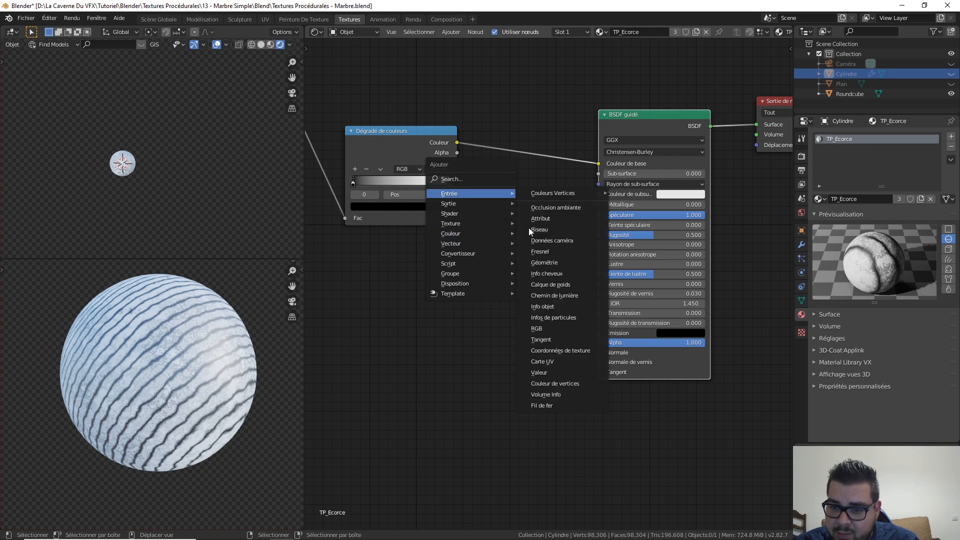
{"action": "left_click", "coordinate": [540, 252]}
{"action": "left_click", "coordinate": [563, 214]}
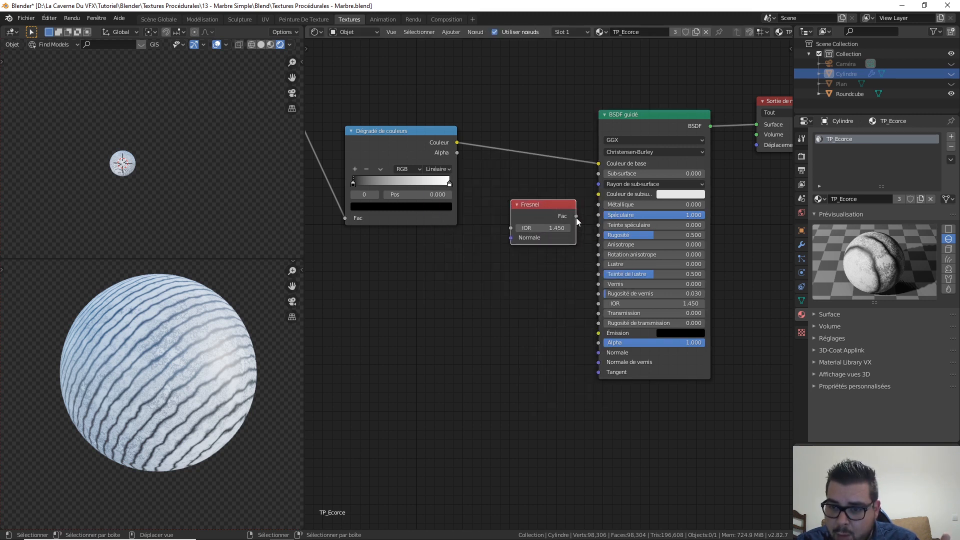
{"action": "left_click_drag", "start_coordinate": [576, 216], "coordinate": [600, 215]}
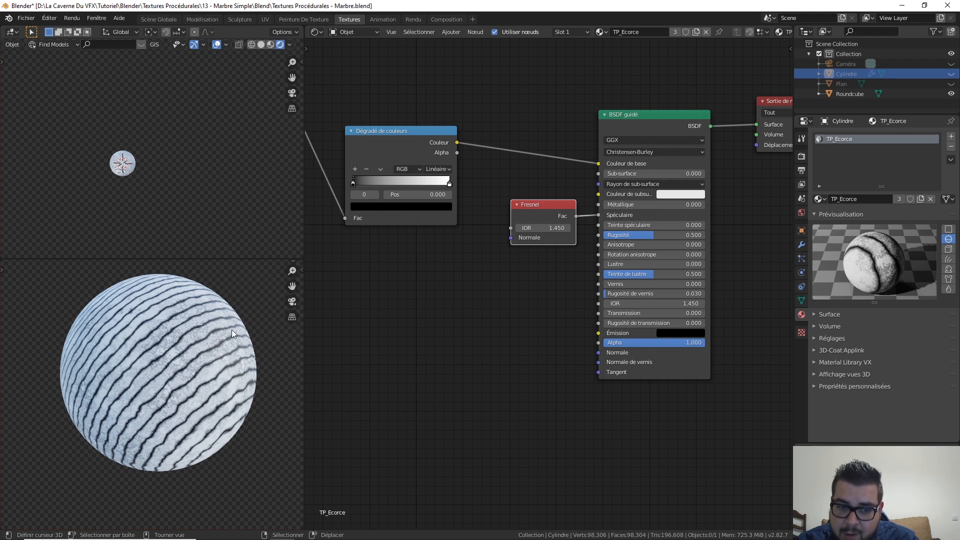
Move the Fresnel node slightly away from the BSDF and set its IOR to 1.65.
{"action": "left_click_drag", "start_coordinate": [563, 210], "coordinate": [553, 210]}
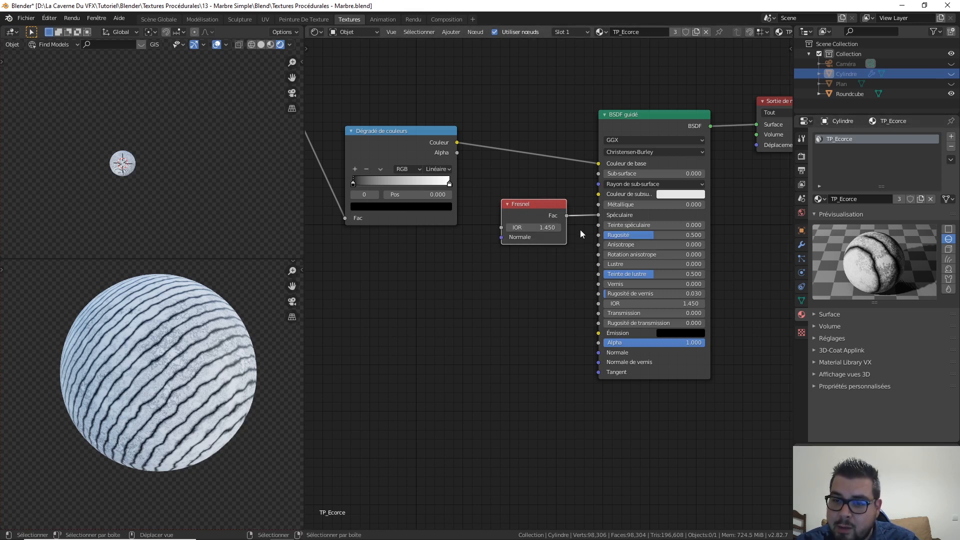
{"action": "left_click", "coordinate": [547, 228]}
{"action": "type", "text": "1.65"}
{"action": "key", "text": "Return"}
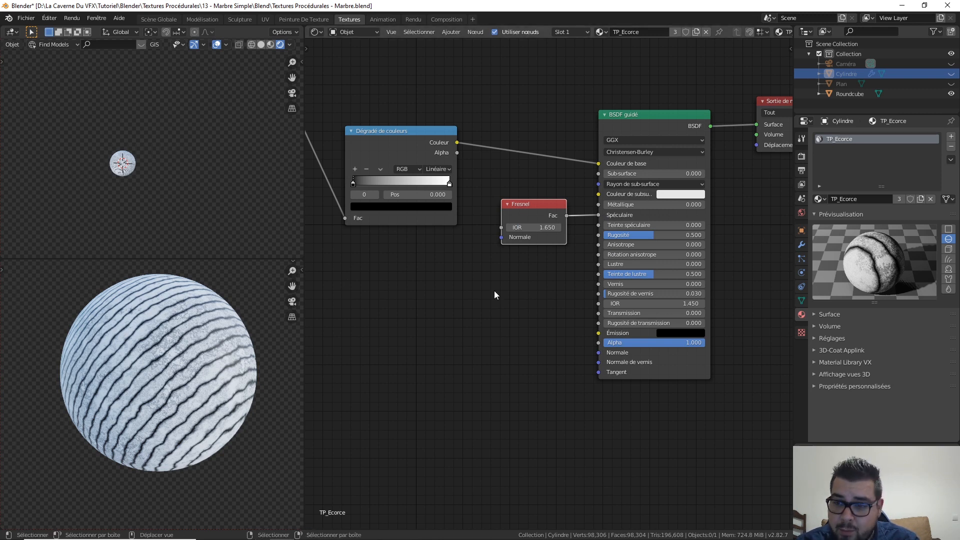
Show the Cylindre trunk again in place of Roundcube, and move the Fresnel node a little closer to the BSDF.
{"action": "left_click", "coordinate": [951, 74]}
{"action": "left_click", "coordinate": [951, 94]}
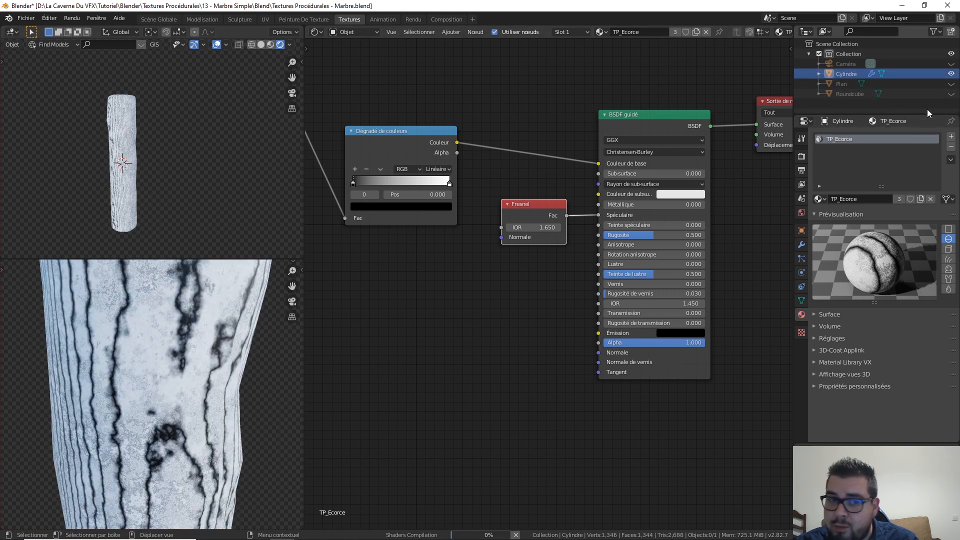
{"action": "scroll", "coordinate": [565, 305], "scroll_direction": "down", "scroll_amount": 2}
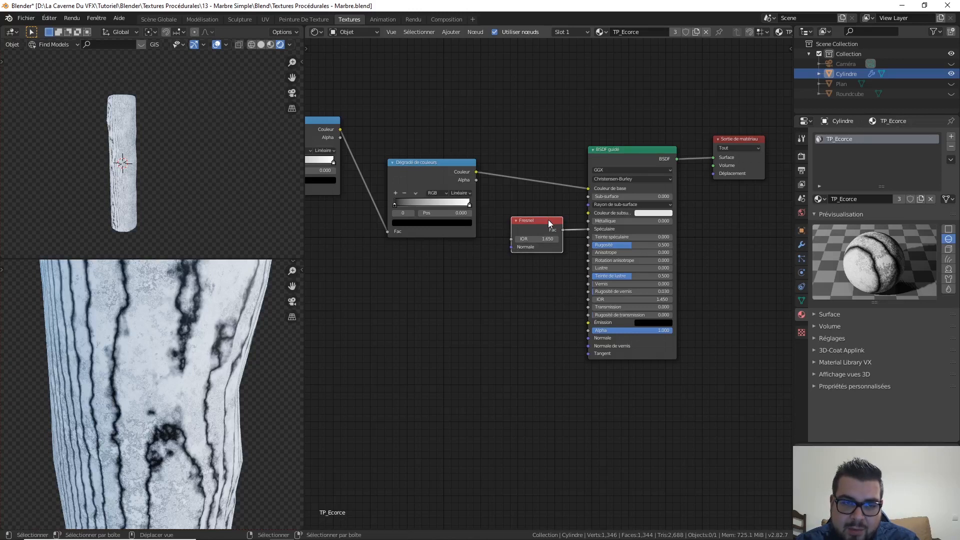
{"action": "left_click_drag", "start_coordinate": [547, 221], "coordinate": [552, 221]}
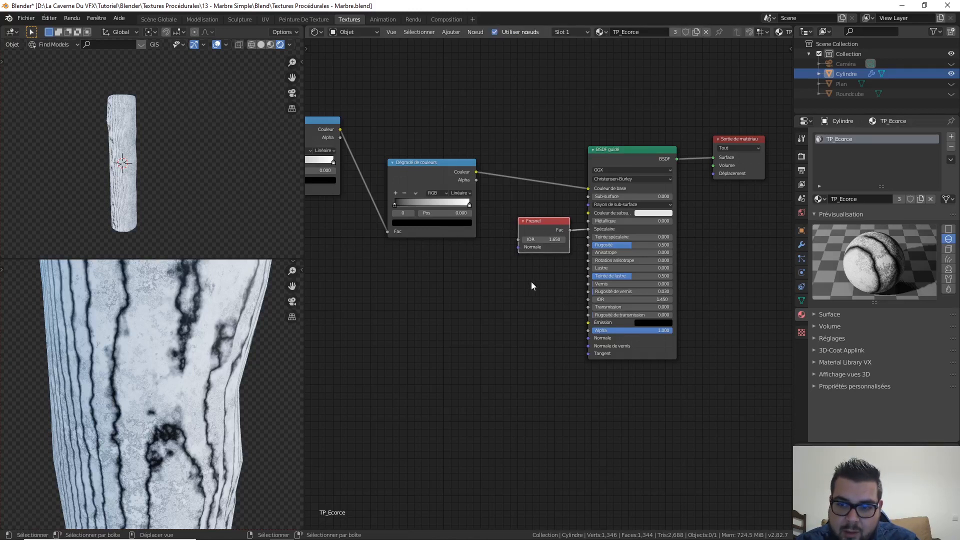
Add two intermediate stops to the last Color Ramp before the BSDF's base color.
{"action": "scroll", "coordinate": [160, 362], "scroll_direction": "down", "scroll_amount": 2}
{"action": "middle_click_drag", "start_coordinate": [530, 320], "coordinate": [453, 292]}
{"action": "scroll", "coordinate": [648, 297], "scroll_direction": "down", "scroll_amount": 3}
{"action": "scroll", "coordinate": [645, 336], "scroll_direction": "up", "scroll_amount": 4}
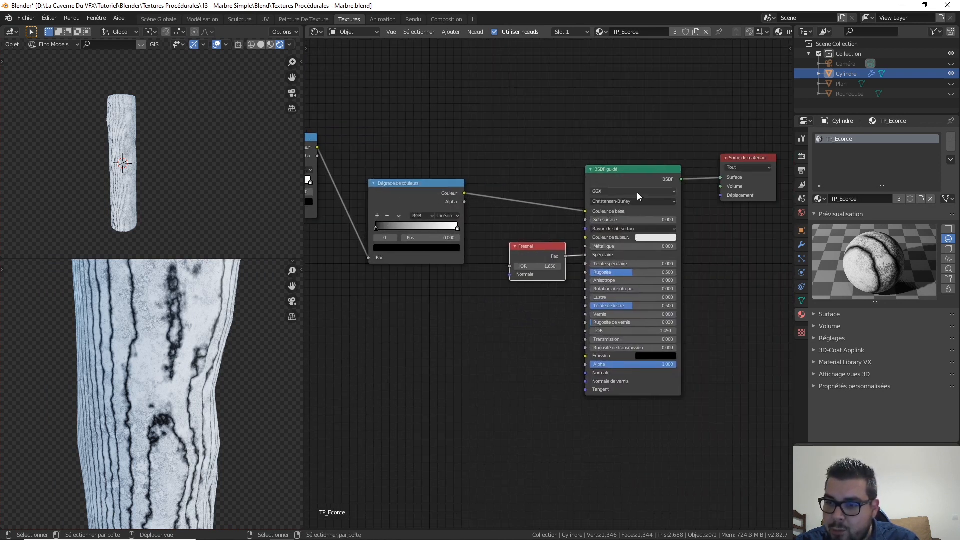
{"action": "middle_click_drag", "start_coordinate": [761, 187], "coordinate": [746, 240]}
{"action": "scroll", "coordinate": [510, 166], "scroll_direction": "up", "scroll_amount": 1}
{"action": "middle_click_drag", "start_coordinate": [510, 165], "coordinate": [554, 179]}
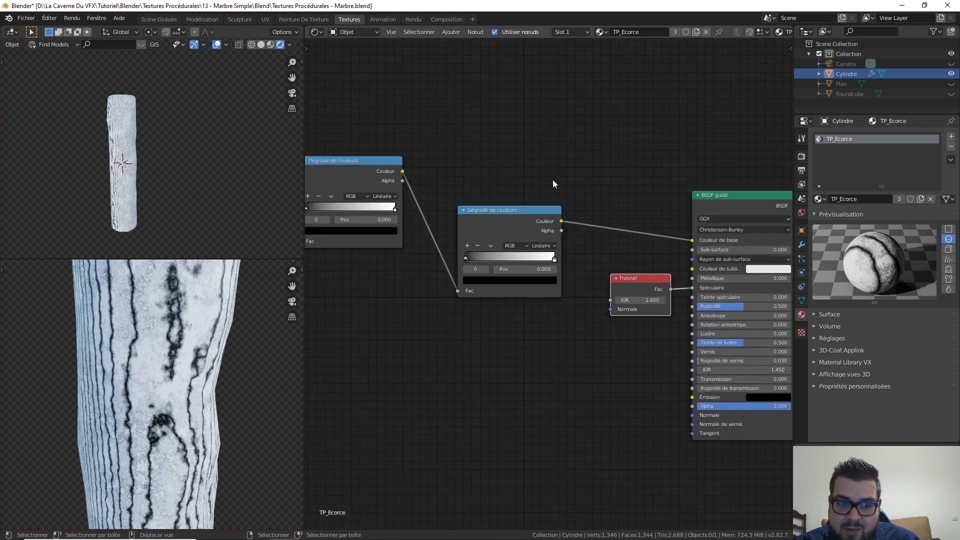
{"action": "scroll", "coordinate": [553, 179], "scroll_direction": "up", "scroll_amount": 1}
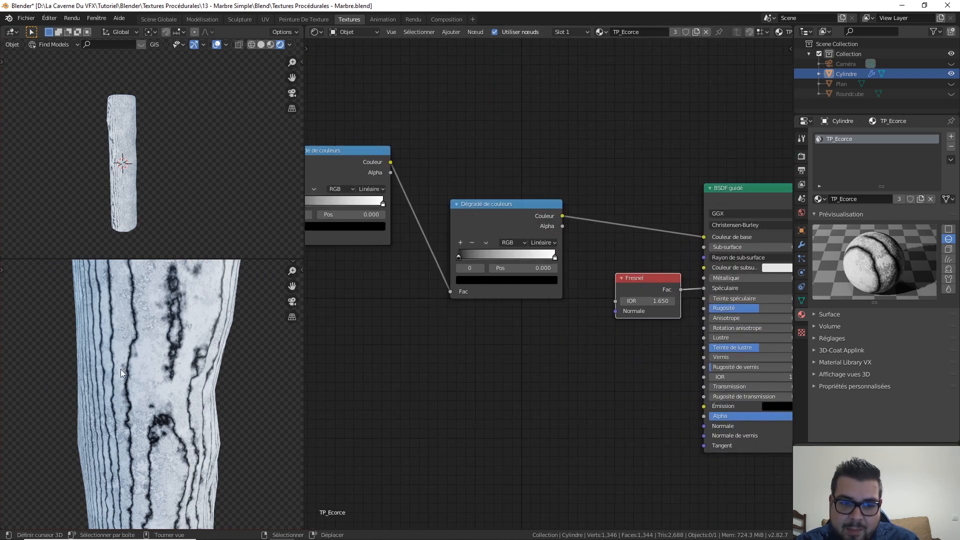
{"action": "left_click", "coordinate": [460, 243]}
{"action": "left_click", "coordinate": [460, 243]}
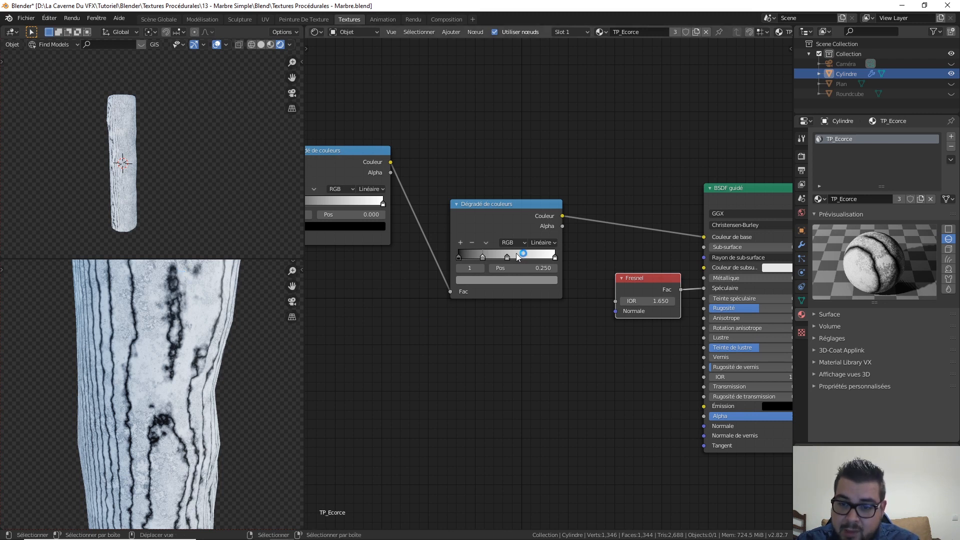
Position the last Color Ramp's two intermediate stops at 0.191 and 0.586, keeping the white stop at 1.000.
{"action": "left_click_drag", "start_coordinate": [460, 257], "coordinate": [489, 255]}
{"action": "key", "text": "ctrl+z"}
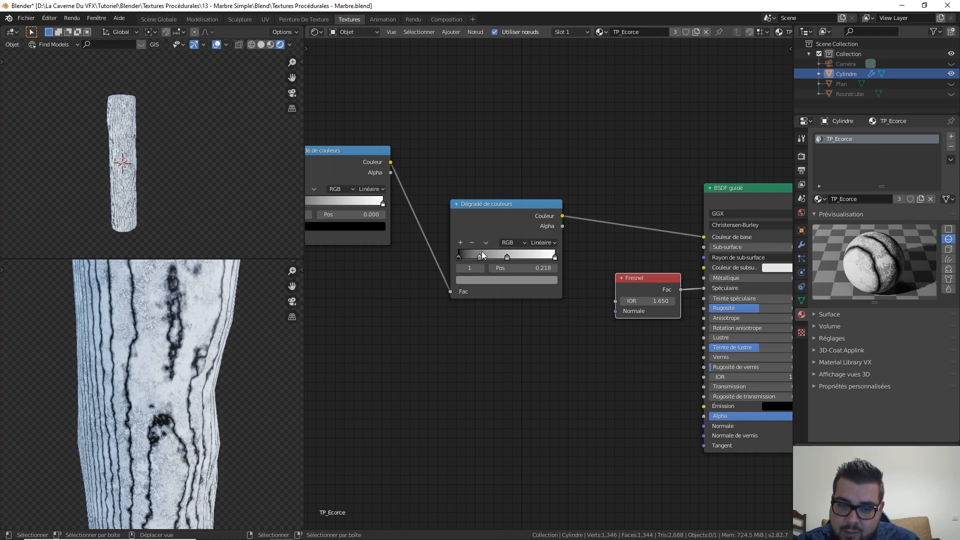
{"action": "left_click_drag", "start_coordinate": [481, 251], "coordinate": [517, 256]}
{"action": "left_click", "coordinate": [507, 256]}
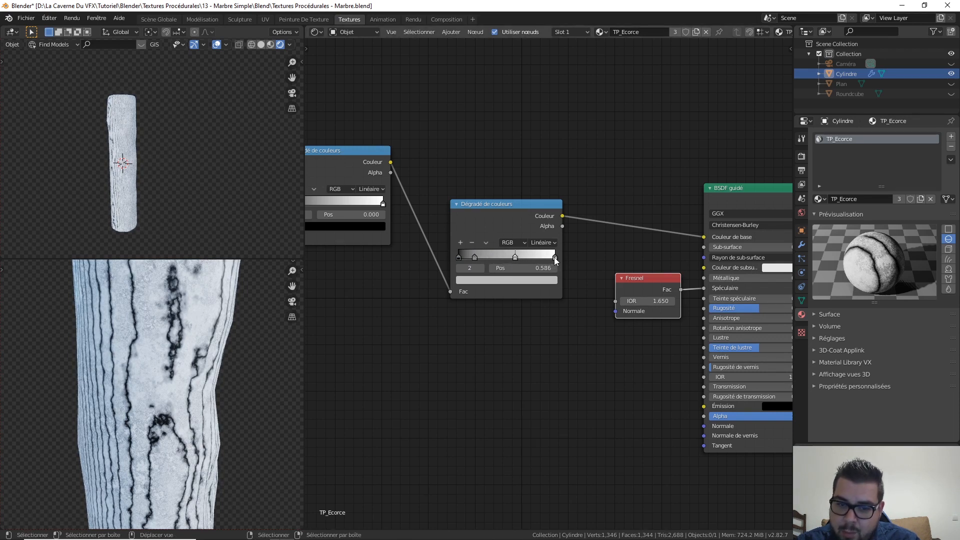
{"action": "left_click_drag", "start_coordinate": [554, 257], "coordinate": [581, 260]}
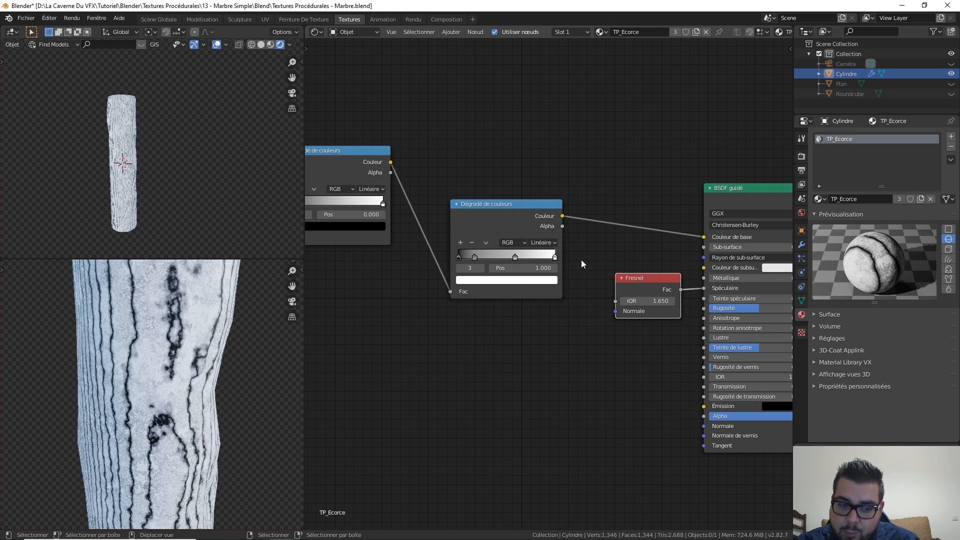
{"action": "left_click_drag", "start_coordinate": [475, 256], "coordinate": [479, 254]}
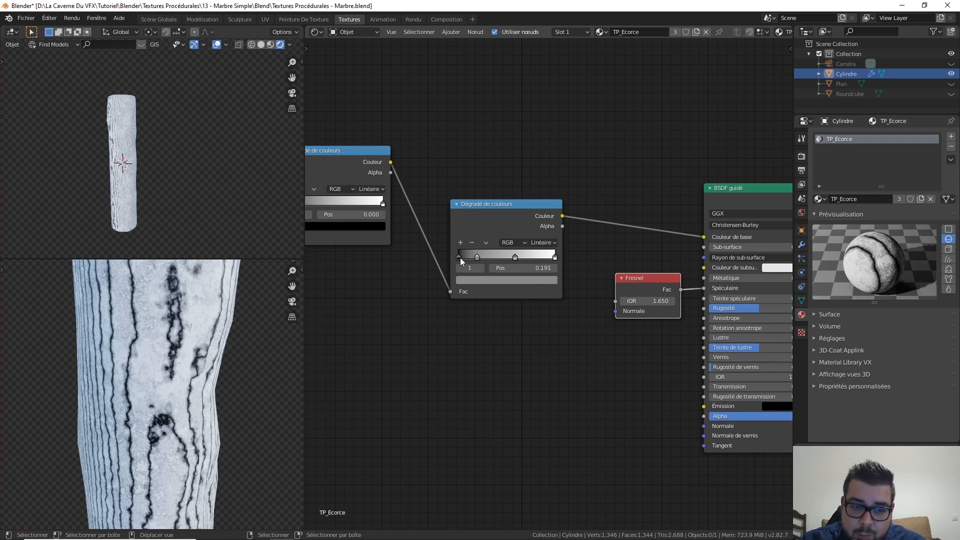
Color the dark end of the last Color Ramp a very dark brown.
{"action": "left_click", "coordinate": [504, 281]}
{"action": "left_click_drag", "start_coordinate": [500, 205], "coordinate": [489, 214]}
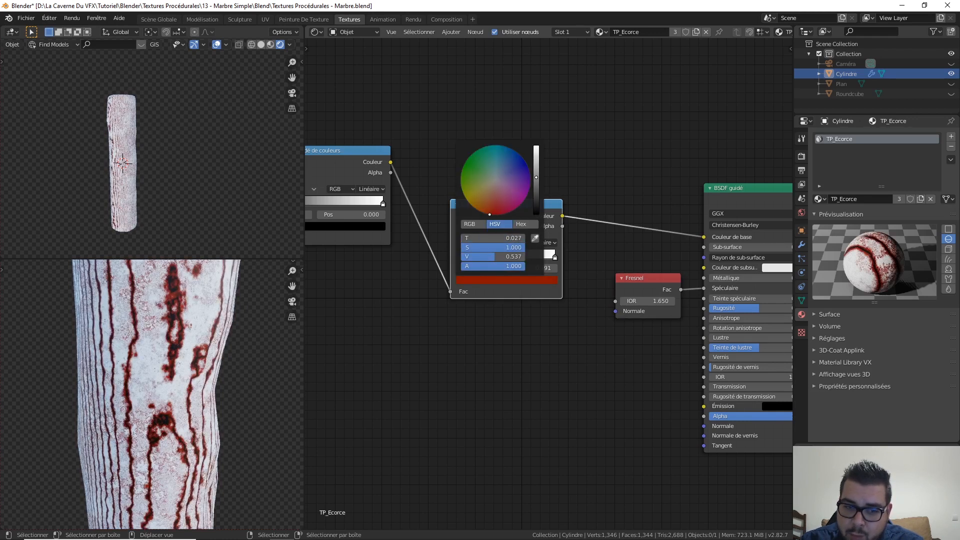
{"action": "left_click_drag", "start_coordinate": [536, 190], "coordinate": [536, 205]}
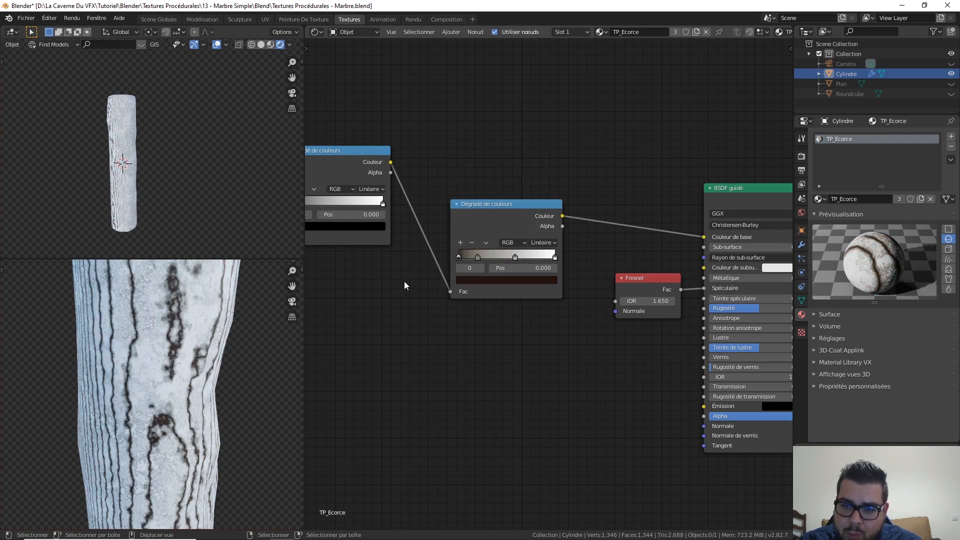
Darken the last Color Ramp's first stop to a near-black brown and color its second stop dark brown with HSV 0.036, 0.631, 0.230.
{"action": "left_click", "coordinate": [491, 280]}
{"action": "left_click_drag", "start_coordinate": [536, 205], "coordinate": [536, 209]}
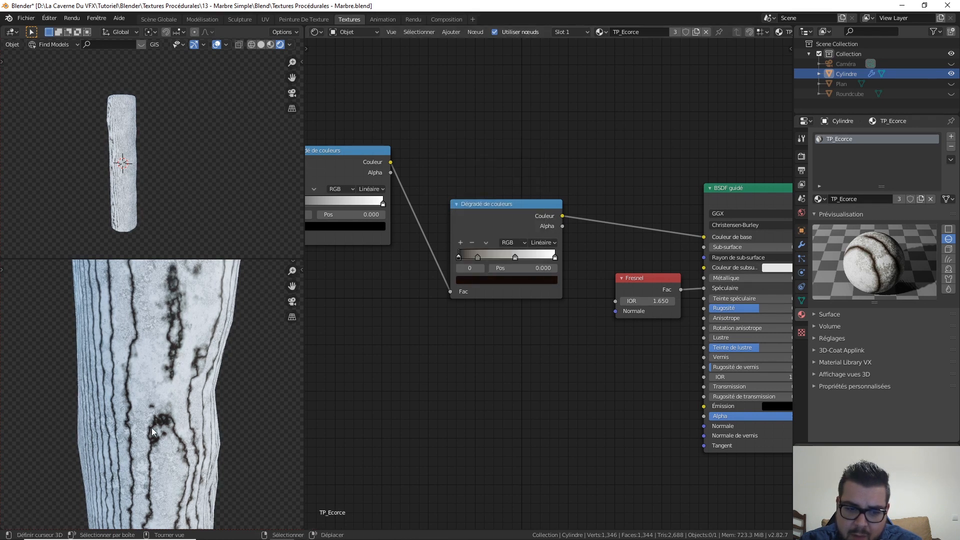
{"action": "left_click", "coordinate": [479, 257]}
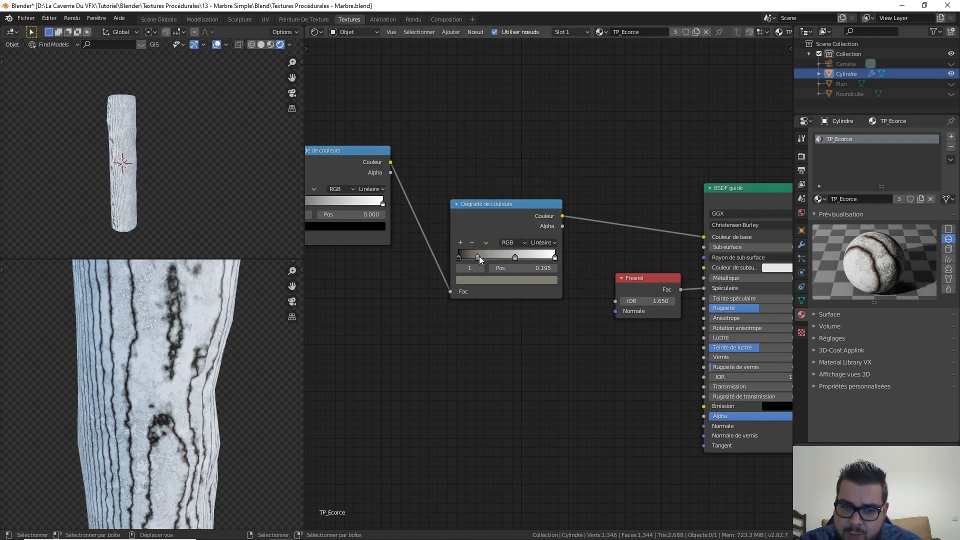
{"action": "left_click", "coordinate": [509, 278]}
{"action": "mouse_move", "coordinate": [500, 216]}
{"action": "left_mouse_down"}
{"action": "mouse_move", "coordinate": [491, 206]}
{"action": "mouse_move", "coordinate": [489, 216]}
{"action": "left_mouse_up"}
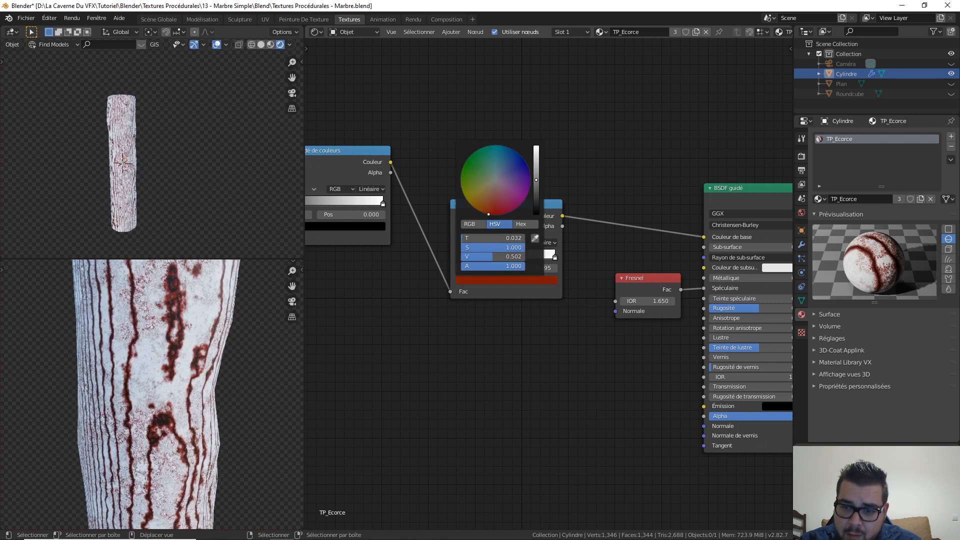
{"action": "left_click_drag", "start_coordinate": [537, 180], "coordinate": [537, 199]}
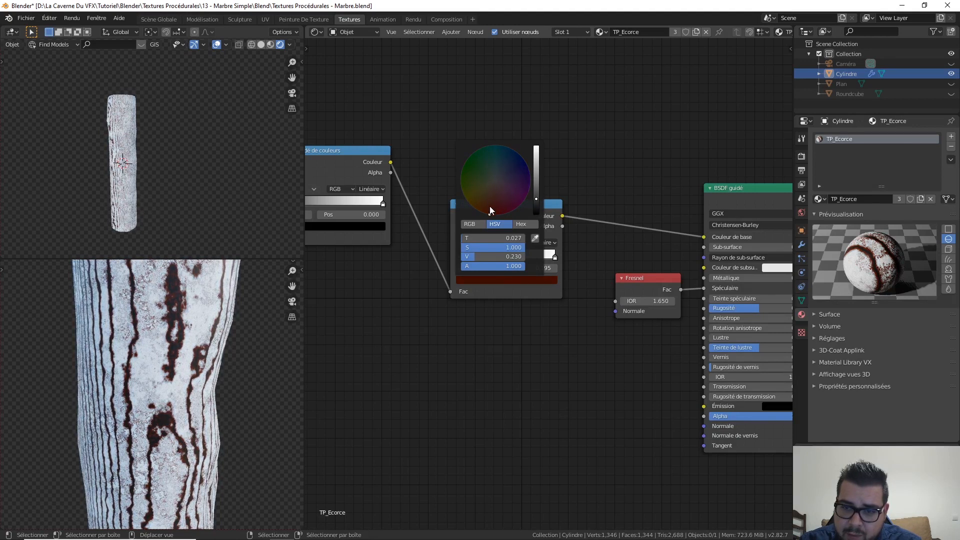
{"action": "left_click_drag", "start_coordinate": [490, 207], "coordinate": [491, 202]}
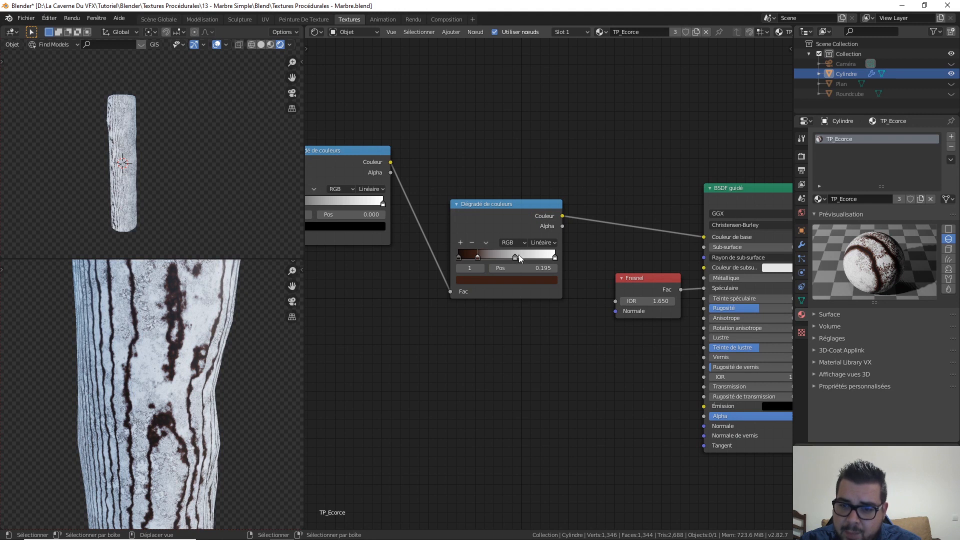
Color the last Color Ramp's stop at 0.586 a medium reddish brown.
{"action": "left_click", "coordinate": [515, 258]}
{"action": "left_click", "coordinate": [509, 281]}
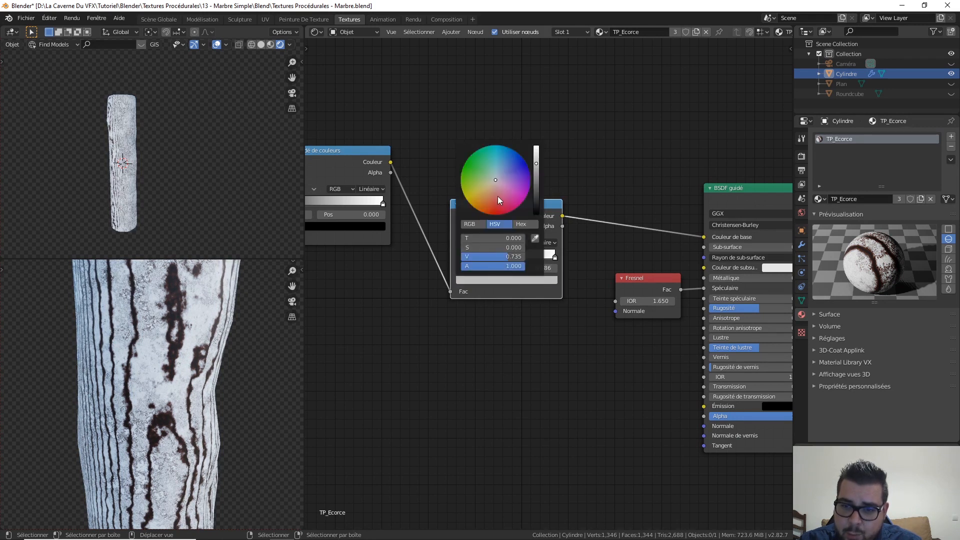
{"action": "left_click_drag", "start_coordinate": [497, 196], "coordinate": [487, 214]}
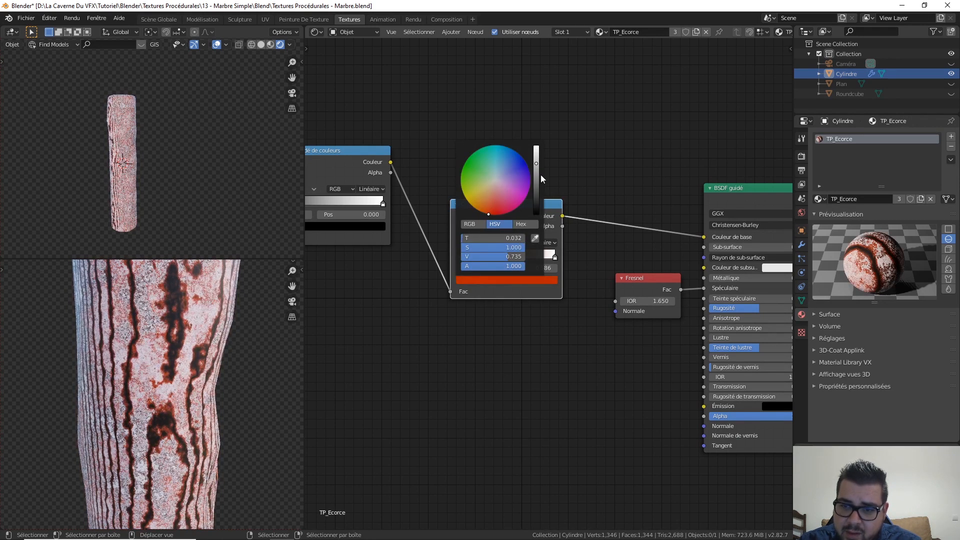
{"action": "mouse_move", "coordinate": [540, 177]}
{"action": "left_mouse_down"}
{"action": "mouse_move", "coordinate": [537, 188]}
{"action": "mouse_move", "coordinate": [491, 206]}
{"action": "left_mouse_up"}
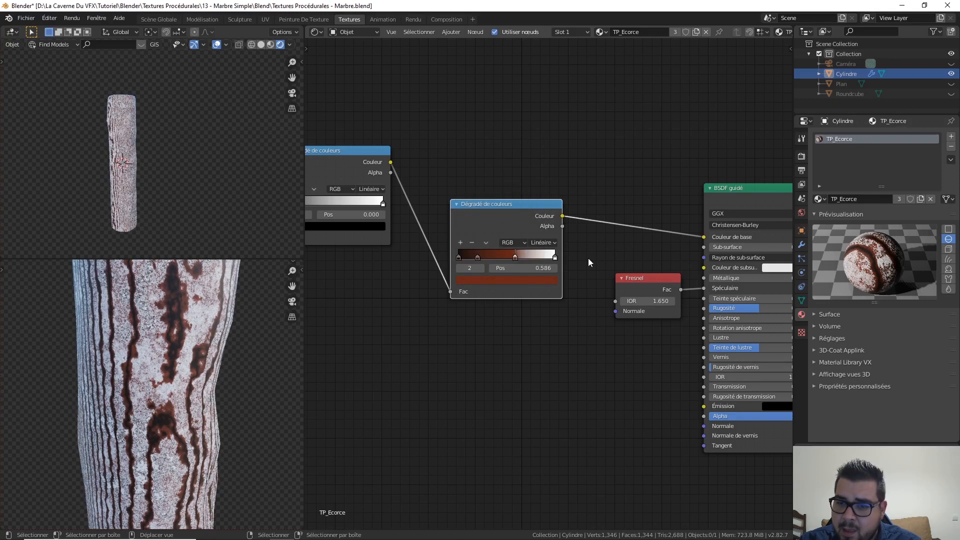
Color the last Color Ramp's white end stop dark brown, with HSV 0.051, 0.543, 0.202.
{"action": "left_click", "coordinate": [555, 257]}
{"action": "left_click", "coordinate": [515, 281]}
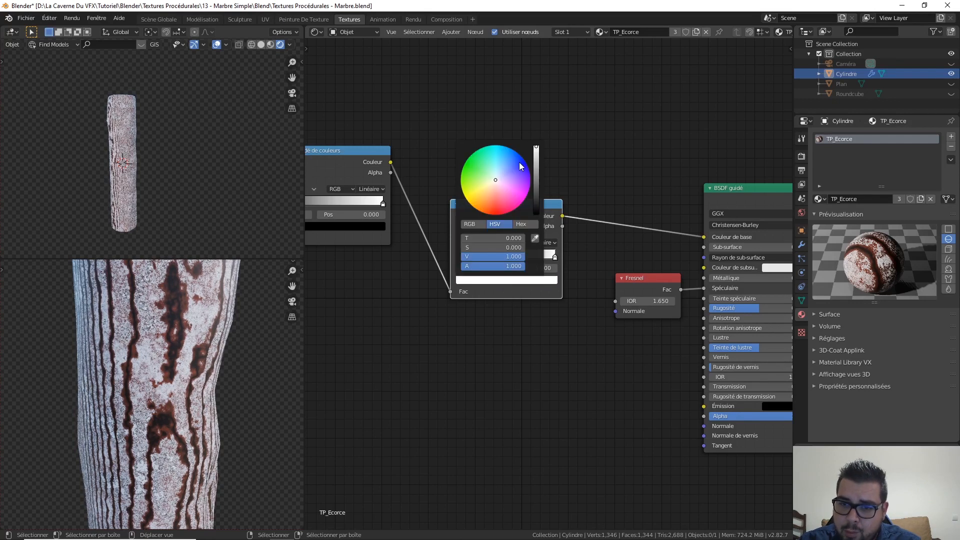
{"action": "left_click_drag", "start_coordinate": [494, 188], "coordinate": [489, 203]}
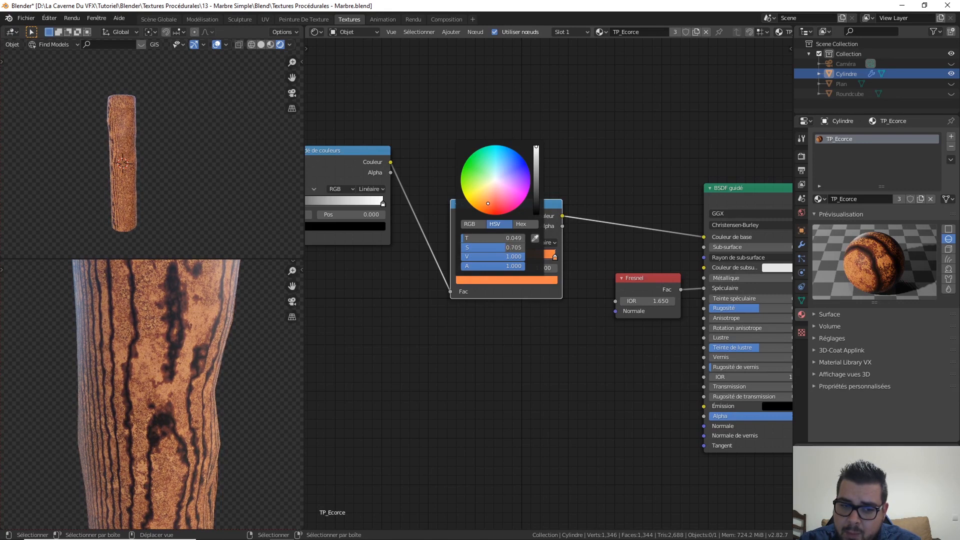
{"action": "left_click_drag", "start_coordinate": [537, 167], "coordinate": [536, 179]}
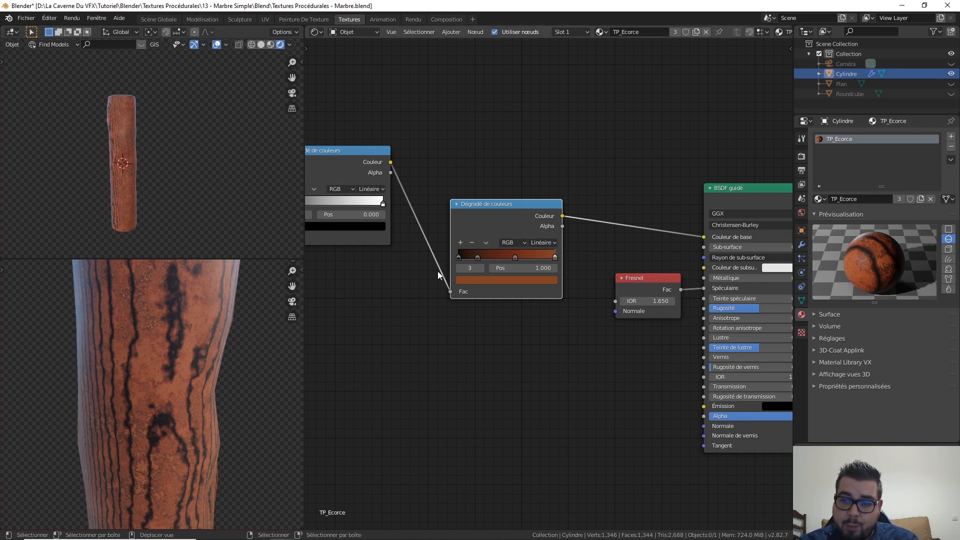
{"action": "left_click", "coordinate": [538, 281]}
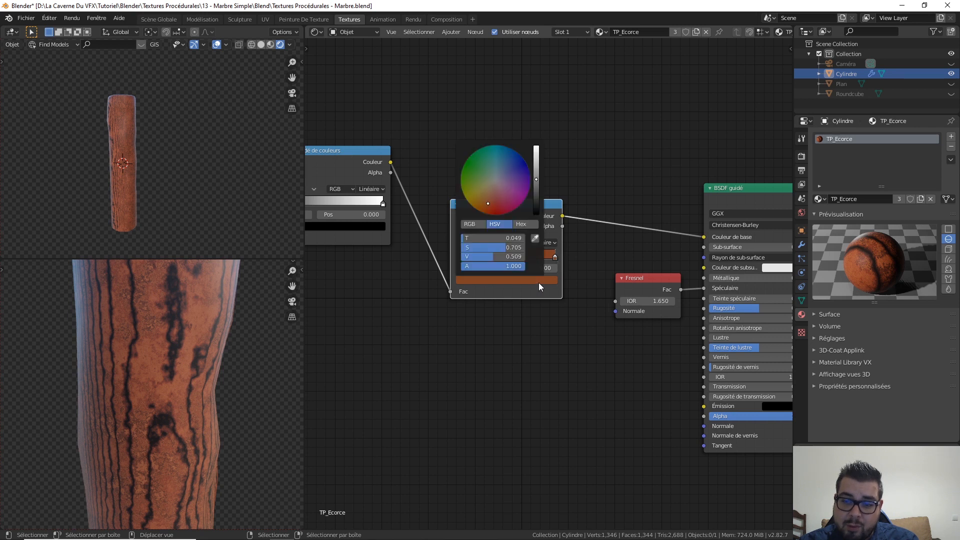
{"action": "left_click", "coordinate": [536, 187]}
{"action": "left_click_drag", "start_coordinate": [537, 188], "coordinate": [489, 198]}
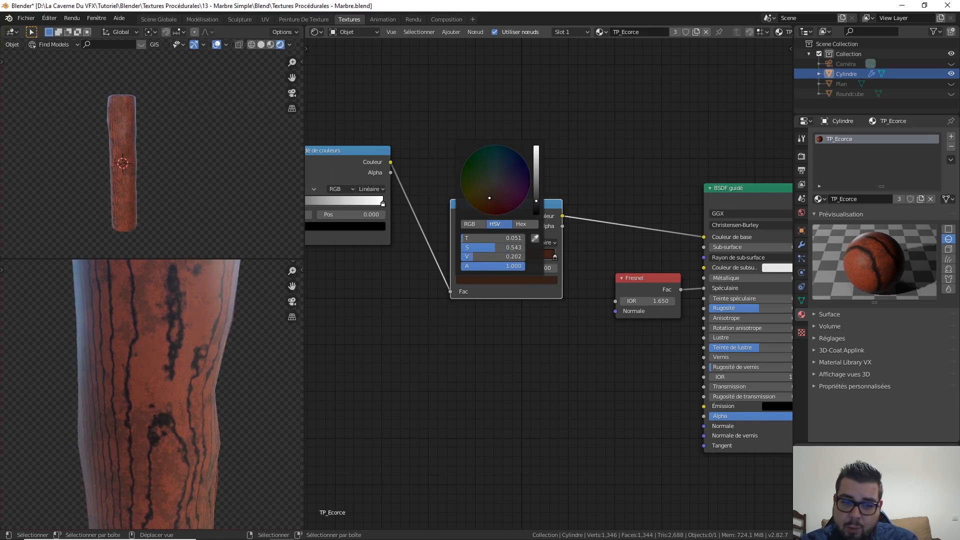
Darken the last Color Ramp's stop at 0.586 to a deep reddish brown.
{"action": "left_click", "coordinate": [515, 256]}
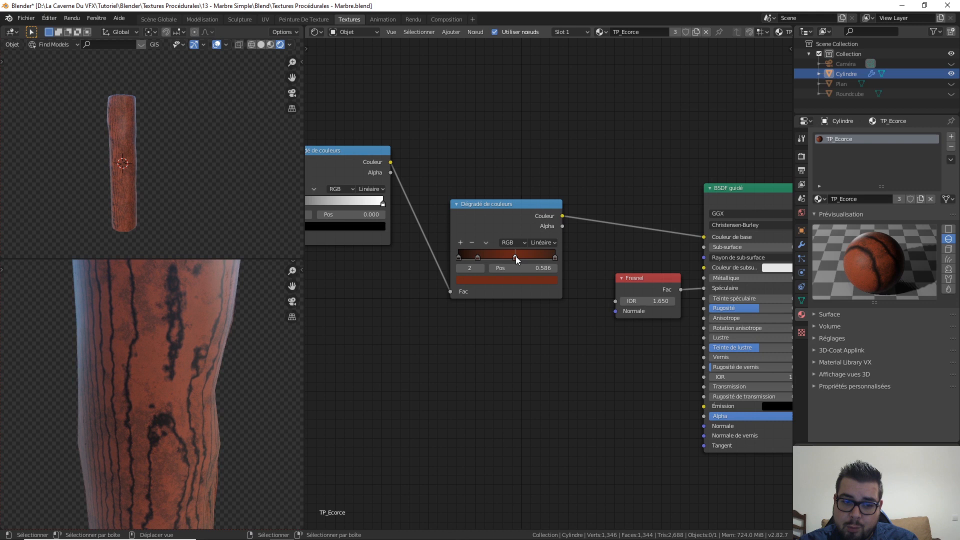
{"action": "left_click", "coordinate": [514, 282]}
{"action": "mouse_move", "coordinate": [491, 202]}
{"action": "left_mouse_down"}
{"action": "mouse_move", "coordinate": [488, 212]}
{"action": "mouse_move", "coordinate": [537, 202]}
{"action": "mouse_move", "coordinate": [488, 210]}
{"action": "left_mouse_up"}
{"action": "scroll", "coordinate": [493, 206], "scroll_direction": "down", "scroll_amount": 2}
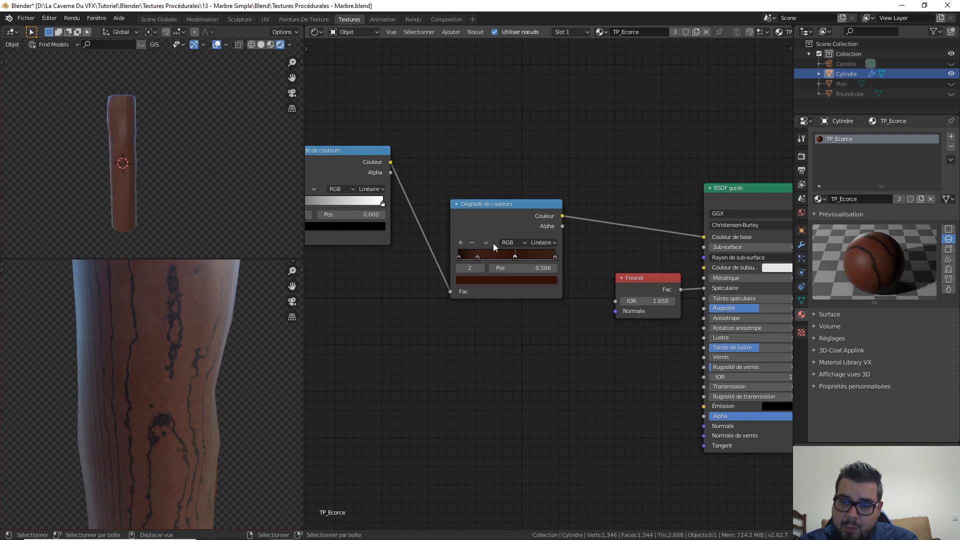
Brighten the last Color Ramp's stop at 0.195 to a medium brown.
{"action": "left_click_drag", "start_coordinate": [477, 258], "coordinate": [479, 258]}
{"action": "left_click", "coordinate": [498, 280]}
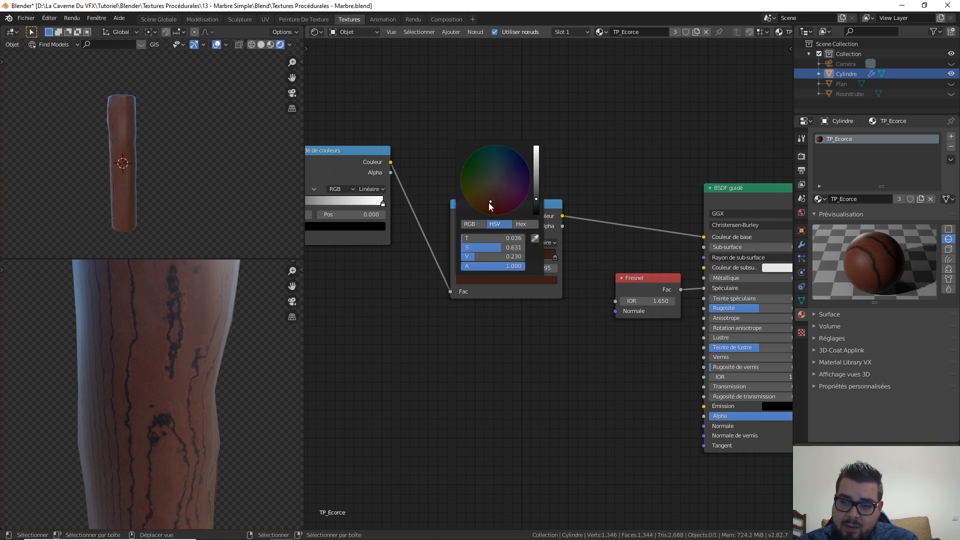
{"action": "mouse_move", "coordinate": [534, 198]}
{"action": "left_mouse_down"}
{"action": "mouse_move", "coordinate": [537, 174]}
{"action": "mouse_move", "coordinate": [536, 190]}
{"action": "left_mouse_up"}
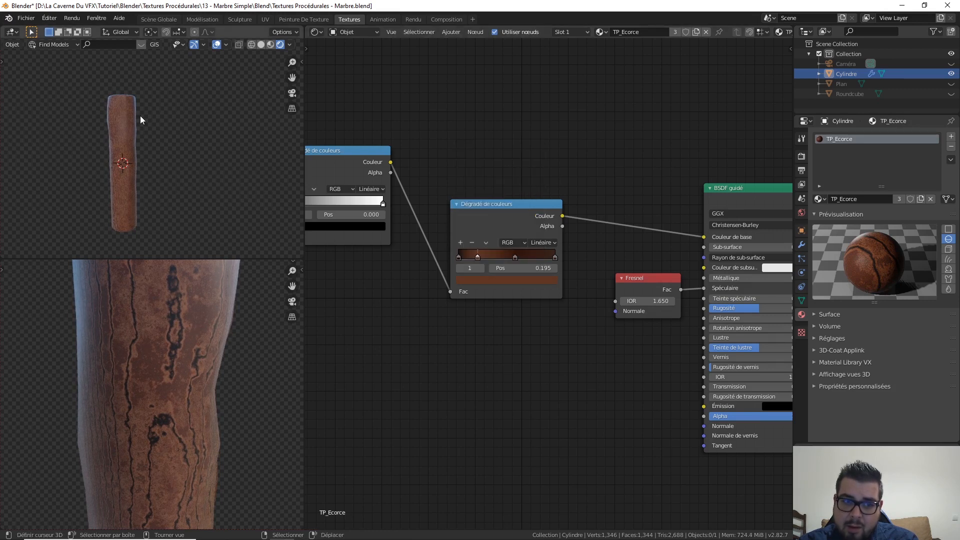
Examine the brown bark coloring over the whole trunk and up close in both 3D views.
{"action": "scroll", "coordinate": [178, 315], "scroll_direction": "down", "scroll_amount": 6}
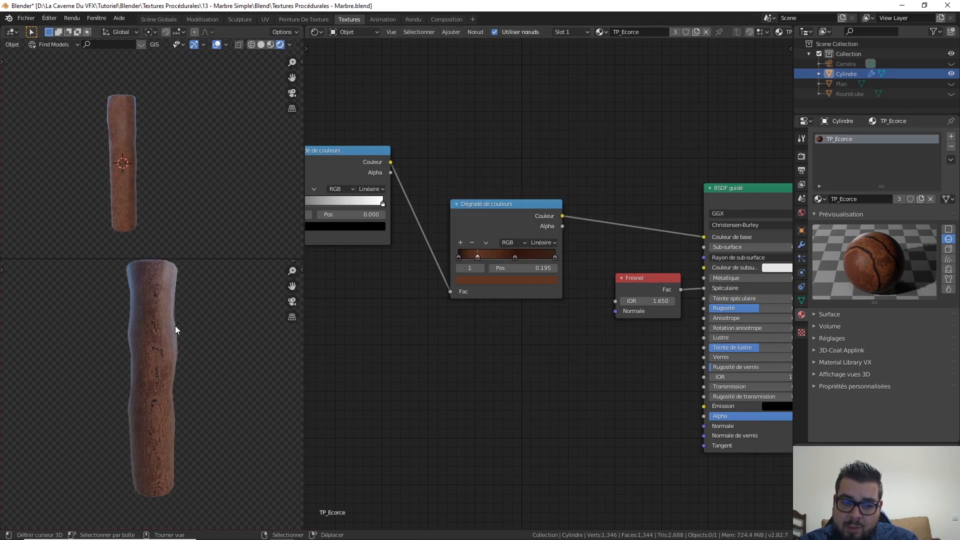
{"action": "middle_click_drag", "start_coordinate": [175, 326], "coordinate": [160, 310]}
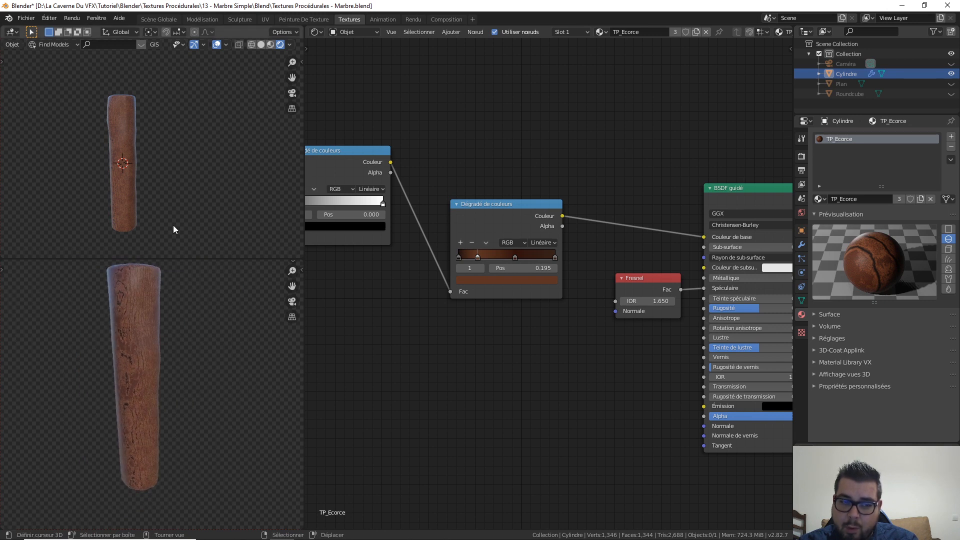
{"action": "scroll", "coordinate": [134, 197], "scroll_direction": "up", "scroll_amount": 4}
{"action": "middle_click_drag", "start_coordinate": [134, 196], "coordinate": [187, 180], "text": "shift"}
{"action": "scroll", "coordinate": [184, 179], "scroll_direction": "up", "scroll_amount": 2}
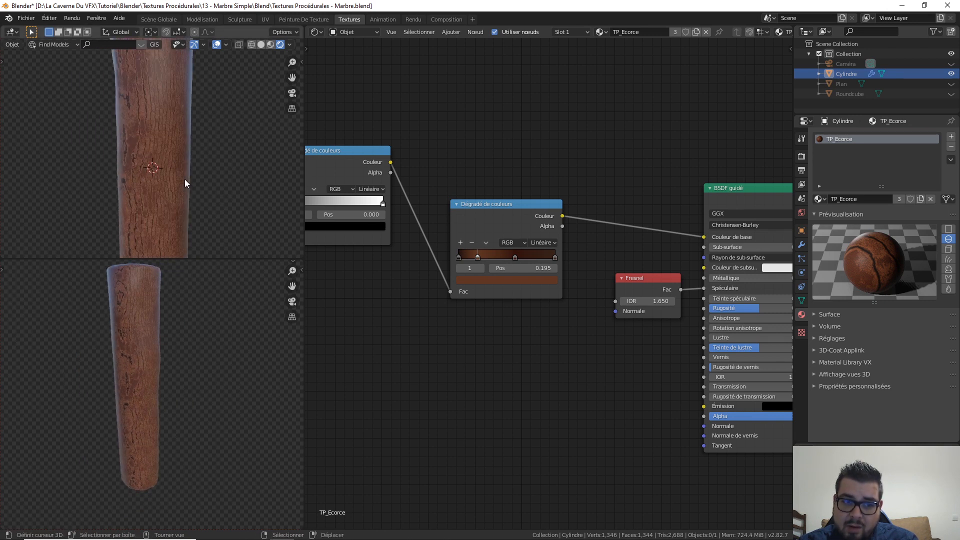
{"action": "scroll", "coordinate": [162, 149], "scroll_direction": "down", "scroll_amount": 2}
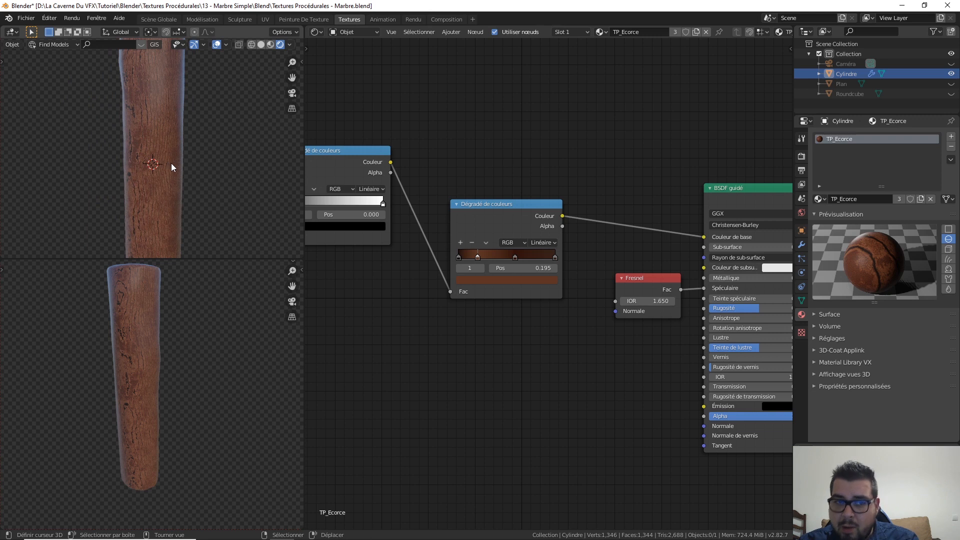
{"action": "scroll", "coordinate": [172, 163], "scroll_direction": "down", "scroll_amount": 1}
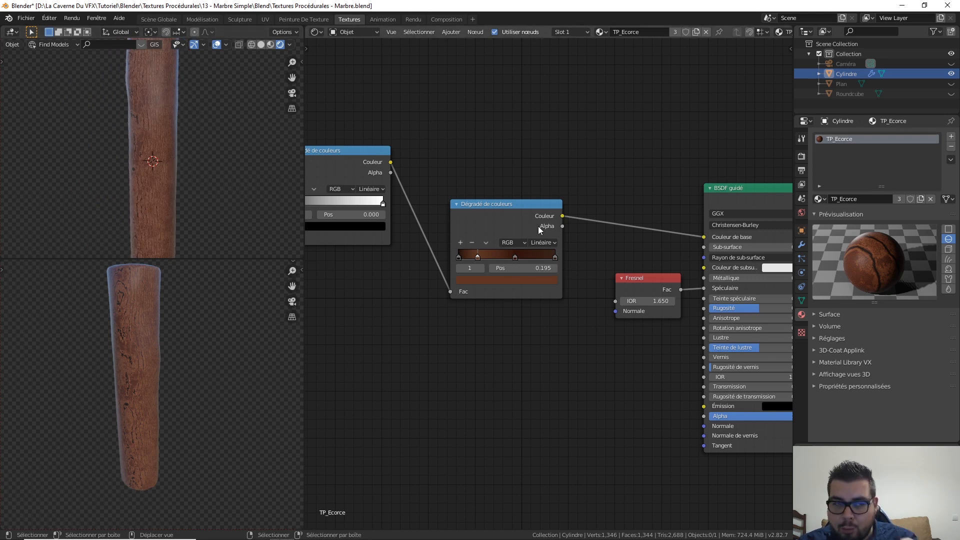
Move the brown Color Ramp slightly up and shift all nodes feeding it to the left, leaving a gap before it.
{"action": "left_click_drag", "start_coordinate": [517, 200], "coordinate": [500, 161]}
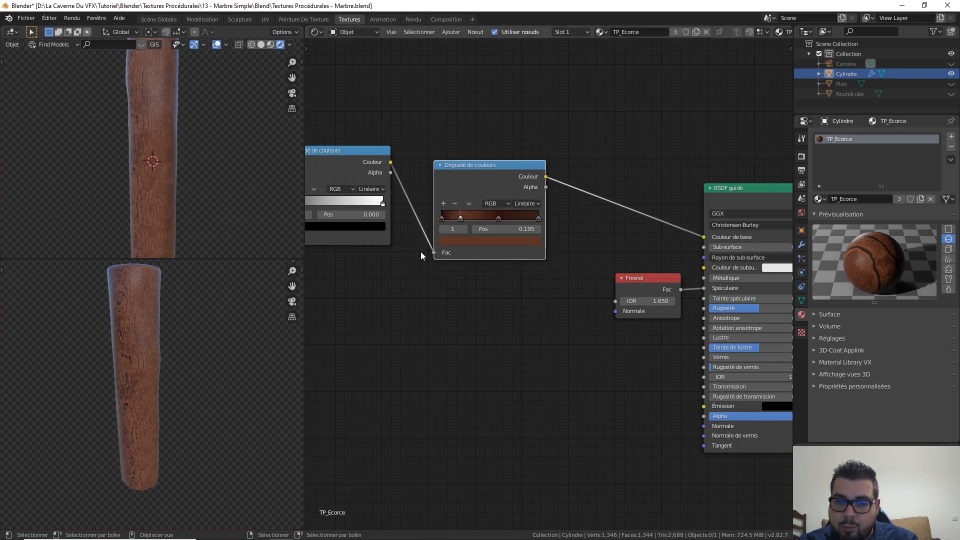
{"action": "middle_click_drag", "start_coordinate": [374, 301], "coordinate": [564, 268]}
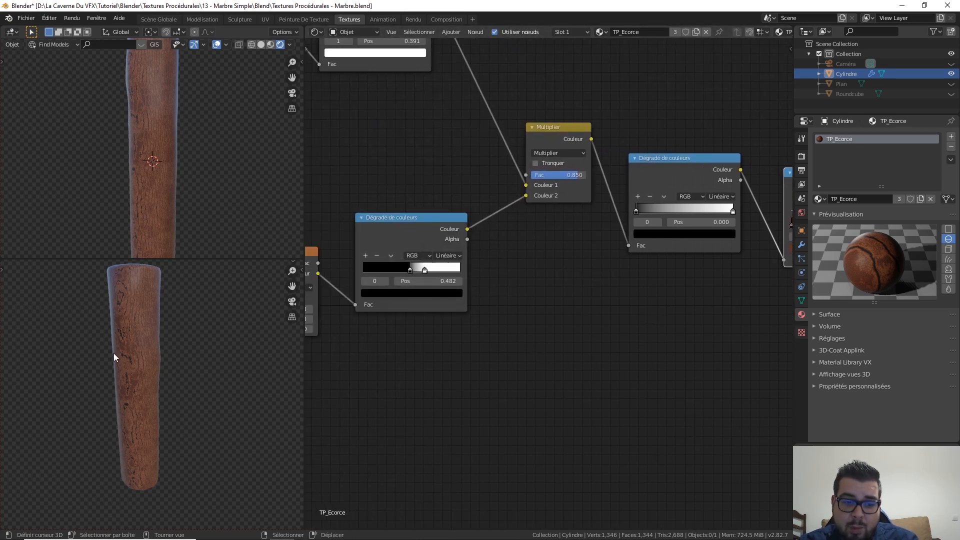
{"action": "middle_click_drag", "start_coordinate": [576, 301], "coordinate": [472, 307]}
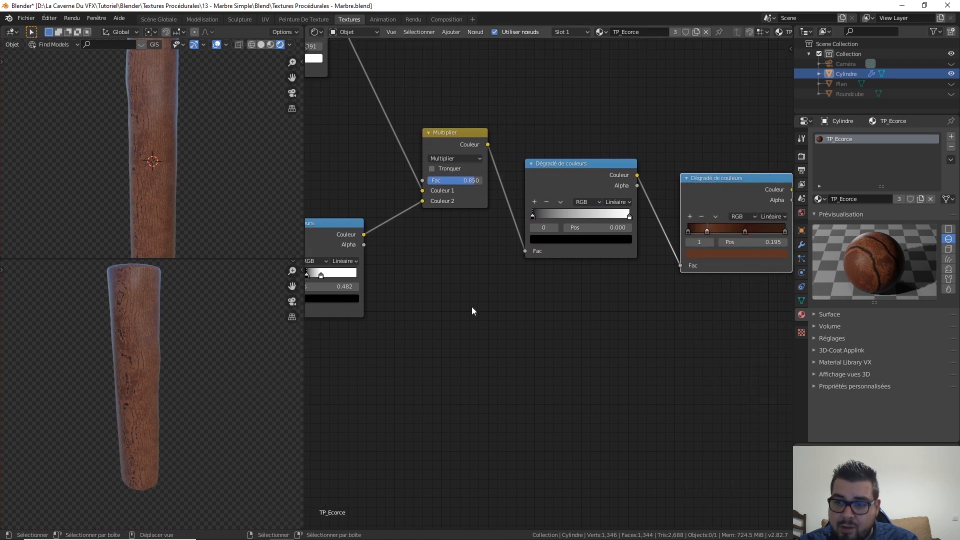
{"action": "scroll", "coordinate": [499, 311], "scroll_direction": "down", "scroll_amount": 2}
{"action": "scroll", "coordinate": [562, 320], "scroll_direction": "down", "scroll_amount": 5}
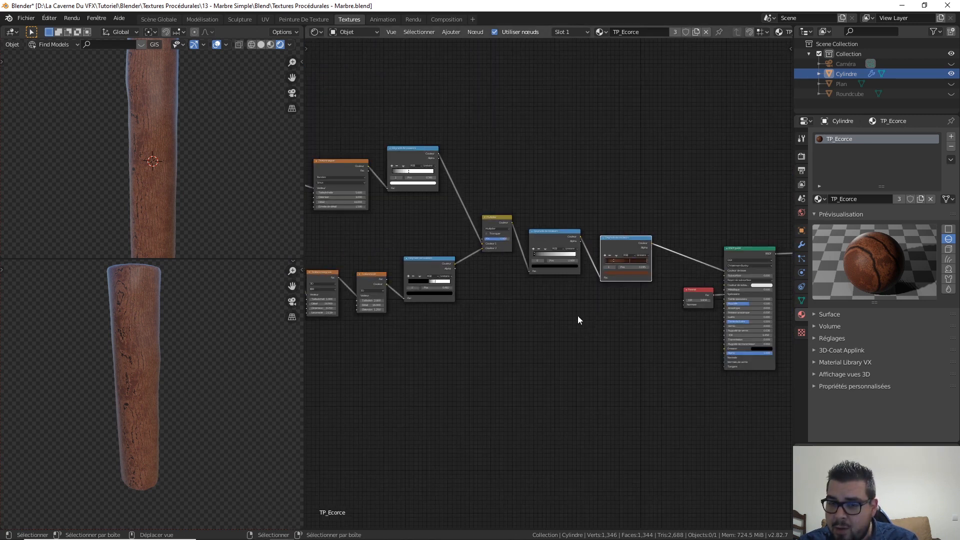
{"action": "scroll", "coordinate": [556, 293], "scroll_direction": "down", "scroll_amount": 3}
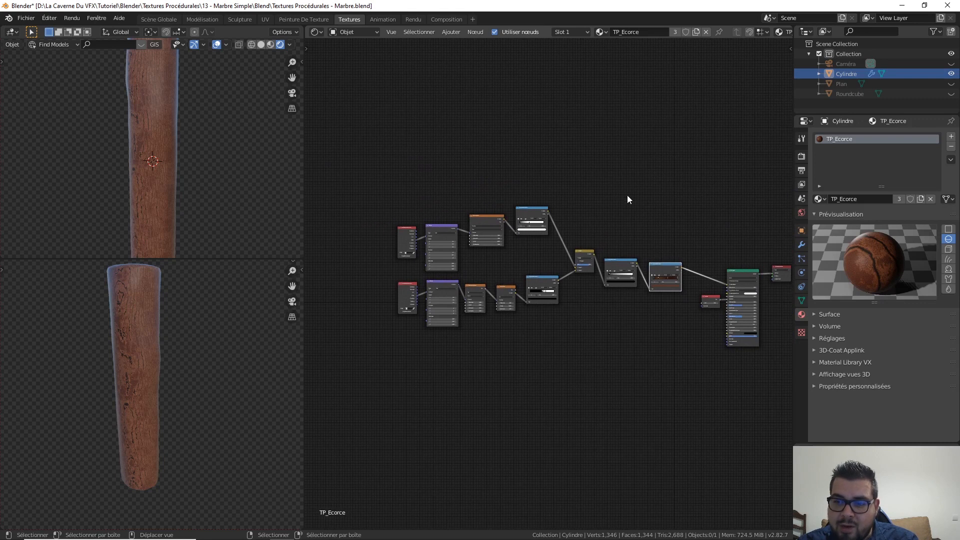
{"action": "left_click_drag", "start_coordinate": [626, 192], "coordinate": [440, 315]}
{"action": "mouse_move", "coordinate": [615, 261]}
{"action": "left_mouse_down"}
{"action": "mouse_move", "coordinate": [549, 253]}
{"action": "mouse_move", "coordinate": [614, 258]}
{"action": "left_mouse_up"}
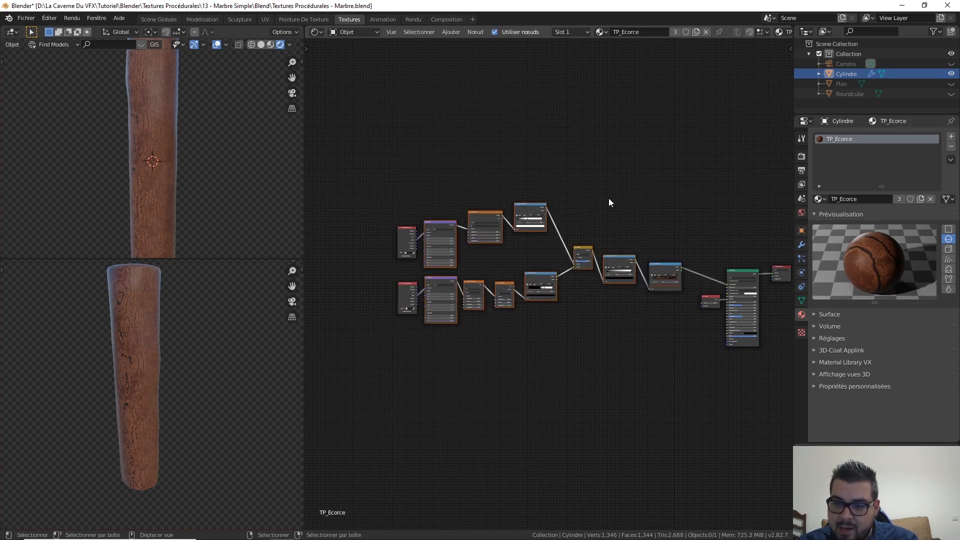
{"action": "left_click_drag", "start_coordinate": [609, 200], "coordinate": [346, 340]}
{"action": "left_click_drag", "start_coordinate": [615, 259], "coordinate": [565, 296]}
{"action": "scroll", "coordinate": [572, 296], "scroll_direction": "up", "scroll_amount": 3}
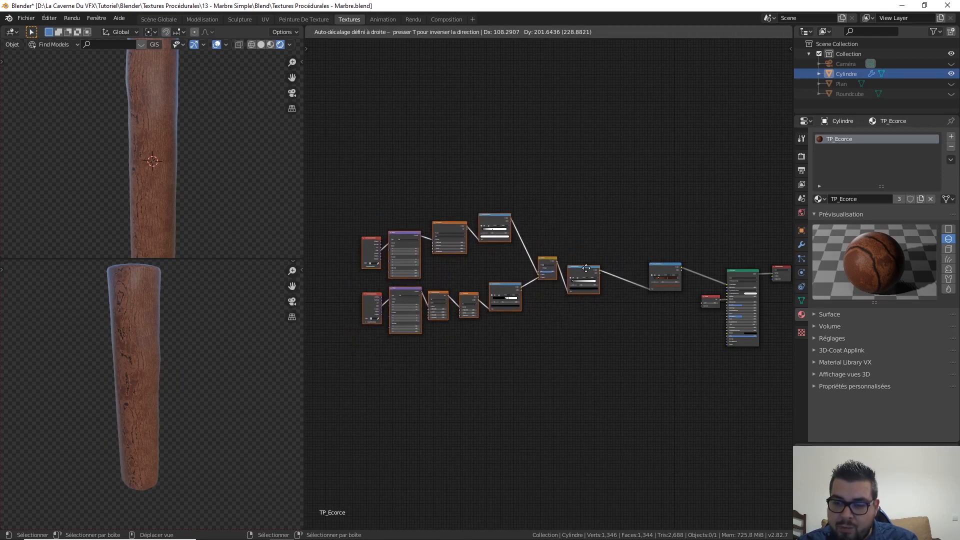
{"action": "scroll", "coordinate": [512, 313], "scroll_direction": "up", "scroll_amount": 2}
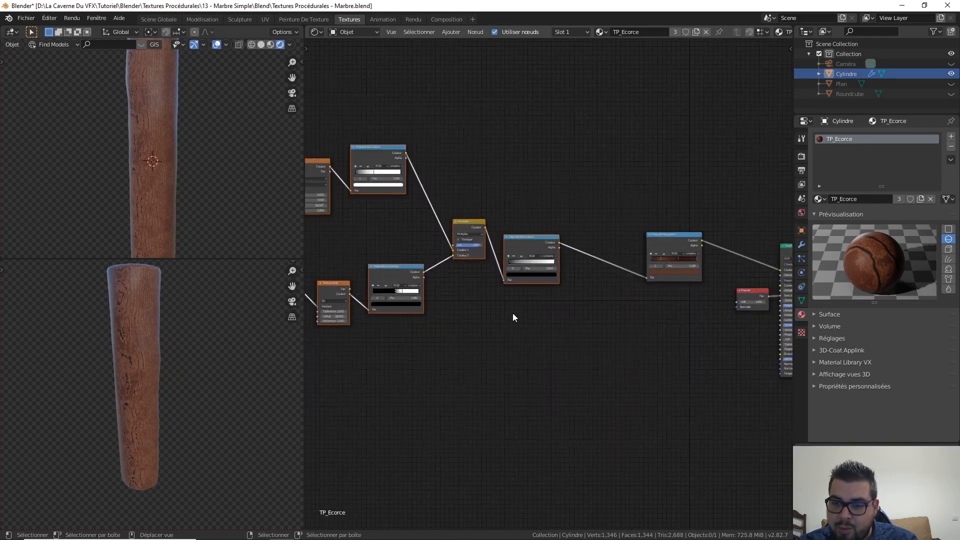
Add another Color Ramp below the grayscale one after the Multiply node, and feed its Fac from the Multiply node's color.
{"action": "left_click", "coordinate": [544, 336]}
{"action": "key", "text": "shift+a"}
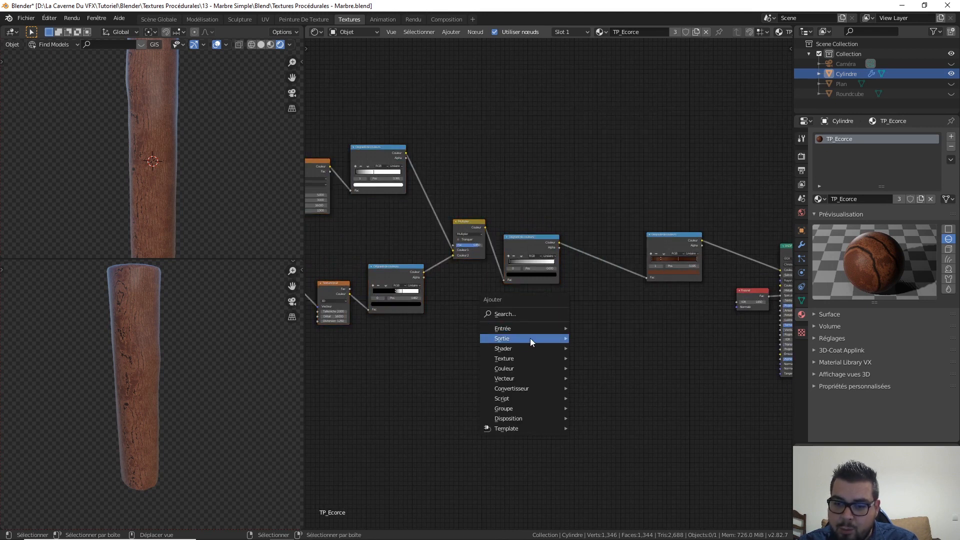
{"action": "mouse_move", "coordinate": [520, 368]}
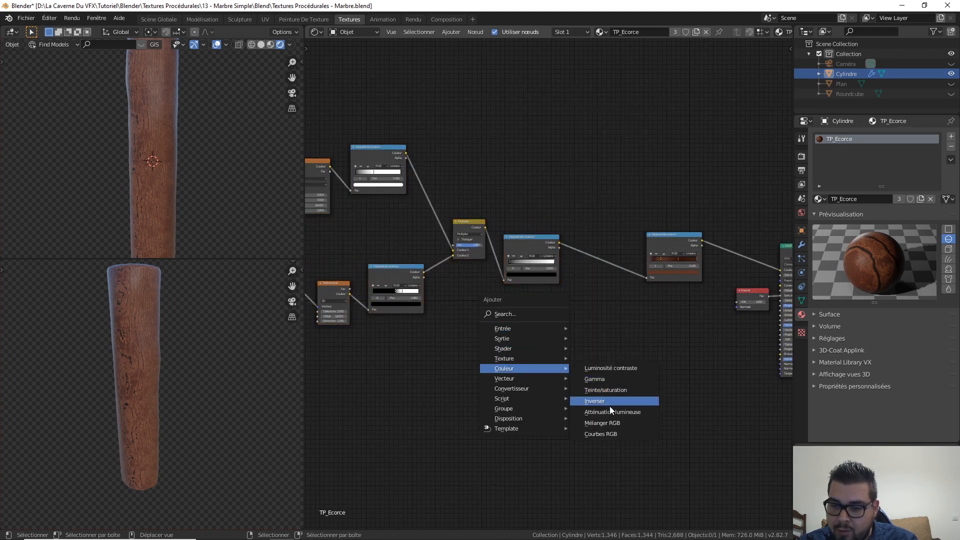
{"action": "mouse_move", "coordinate": [522, 388]}
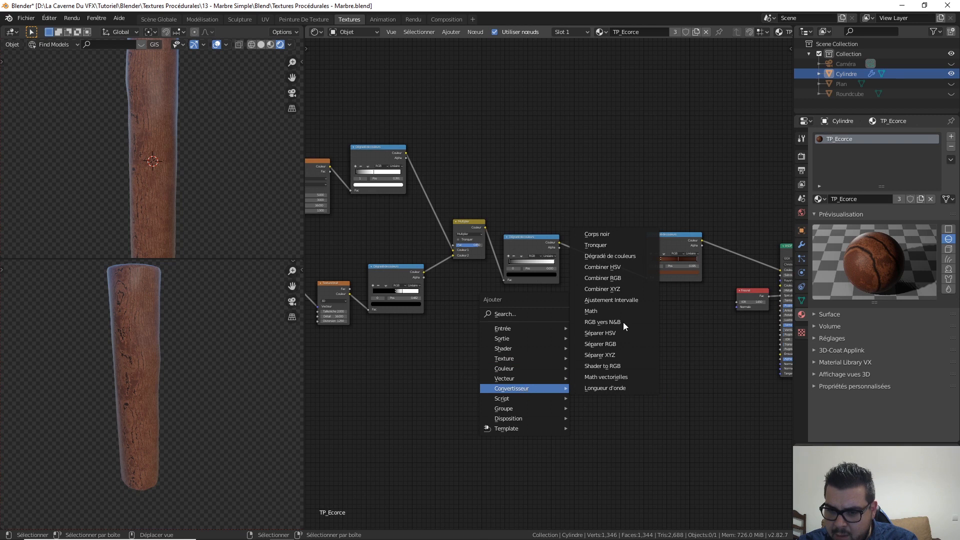
{"action": "left_click", "coordinate": [641, 251]}
{"action": "left_click", "coordinate": [537, 331]}
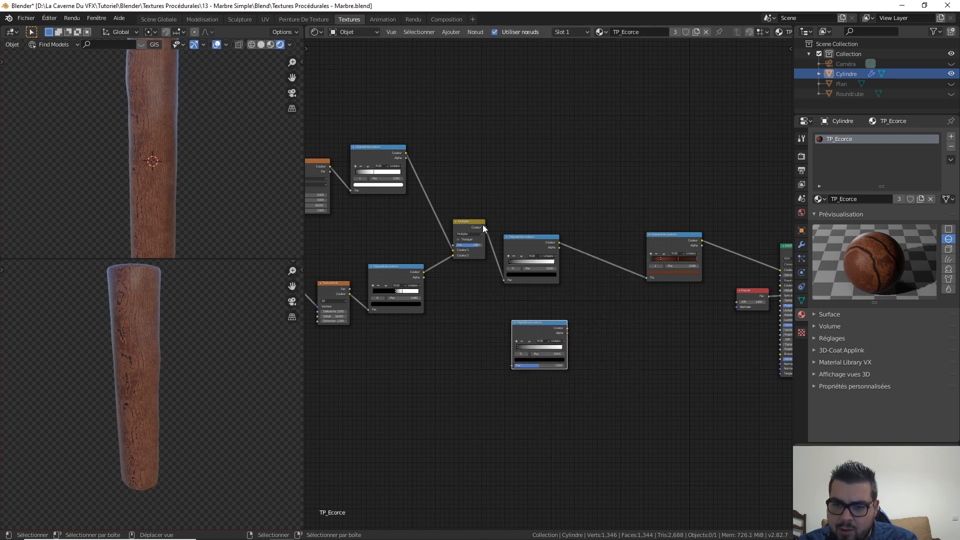
{"action": "left_click_drag", "start_coordinate": [484, 227], "coordinate": [511, 365]}
{"action": "middle_click_drag", "start_coordinate": [607, 343], "coordinate": [499, 332]}
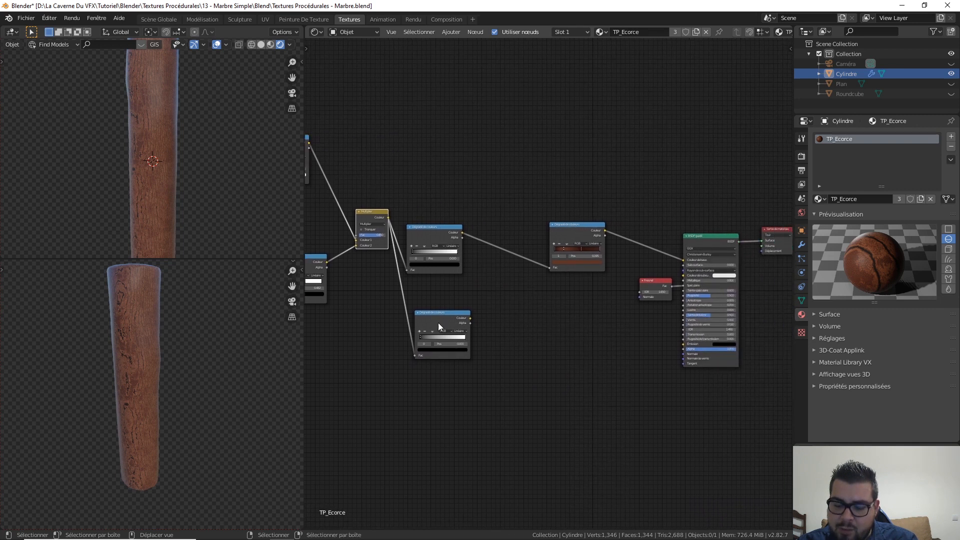
Add a Bump node beside the lower Color Ramp, feed its Height from that ramp's color and its Normal into the Principled BSDF's Normal.
{"action": "scroll", "coordinate": [465, 328], "scroll_direction": "up", "scroll_amount": 1}
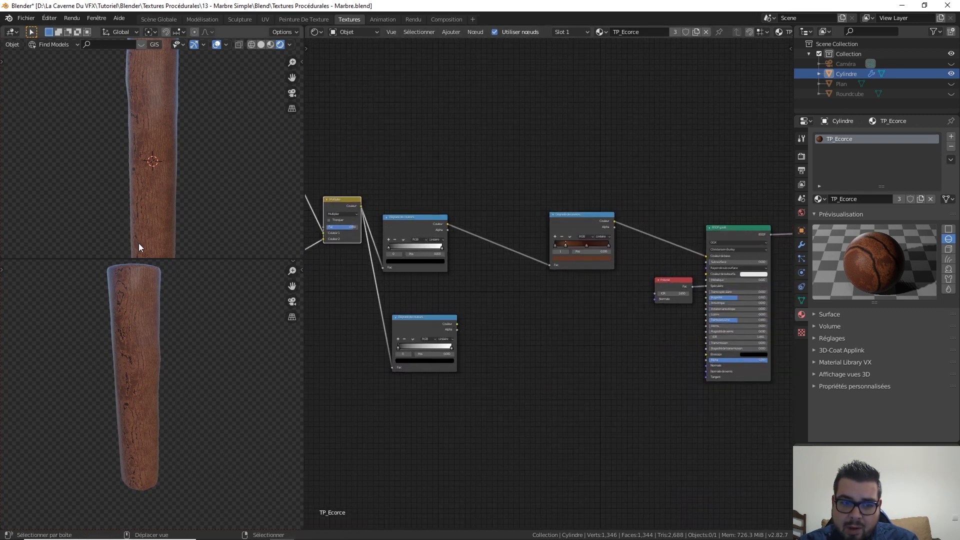
{"action": "key", "text": "shift+a"}
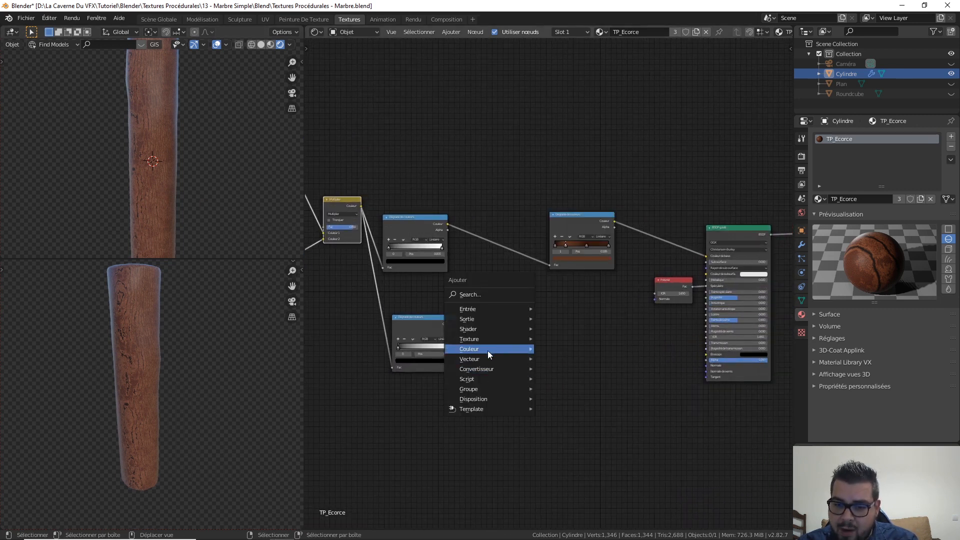
{"action": "mouse_move", "coordinate": [483, 361]}
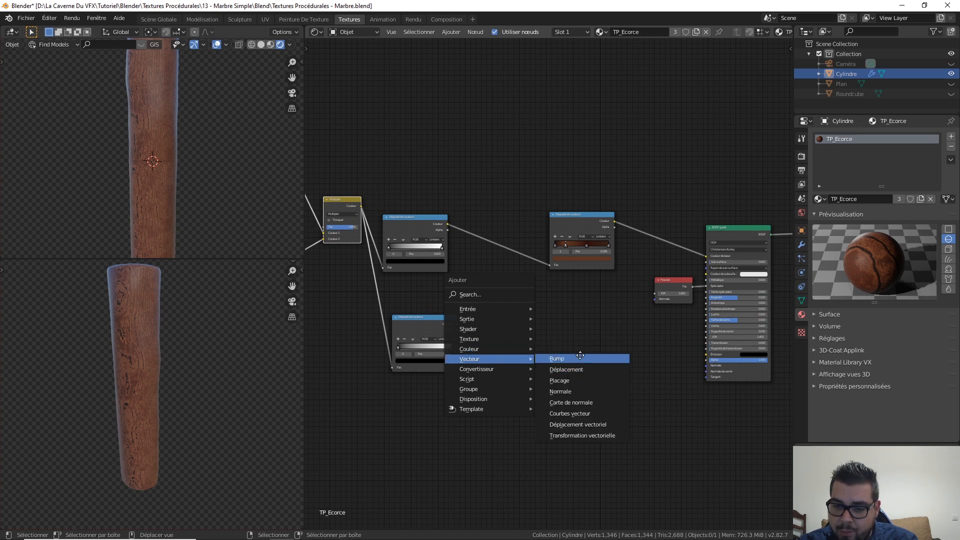
{"action": "left_click", "coordinate": [565, 359]}
{"action": "left_click", "coordinate": [506, 325]}
{"action": "scroll", "coordinate": [556, 353], "scroll_direction": "up", "scroll_amount": 3}
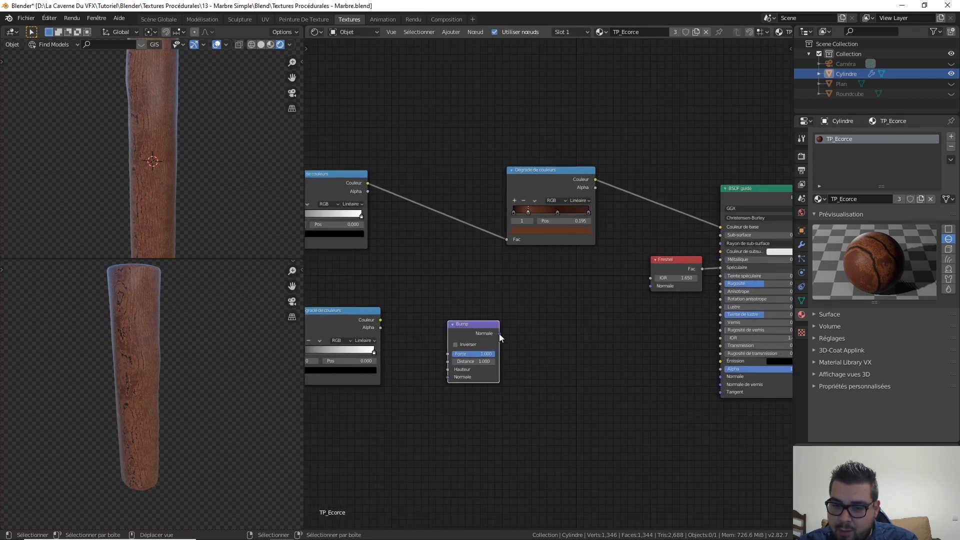
{"action": "left_click_drag", "start_coordinate": [499, 334], "coordinate": [714, 378]}
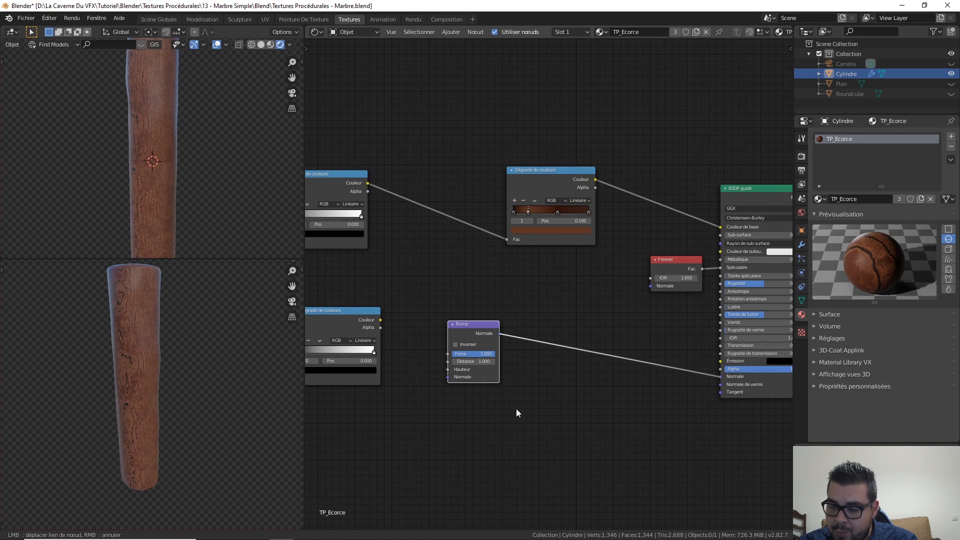
{"action": "middle_click_drag", "start_coordinate": [409, 318], "coordinate": [443, 320]}
{"action": "left_click_drag", "start_coordinate": [416, 321], "coordinate": [484, 370]}
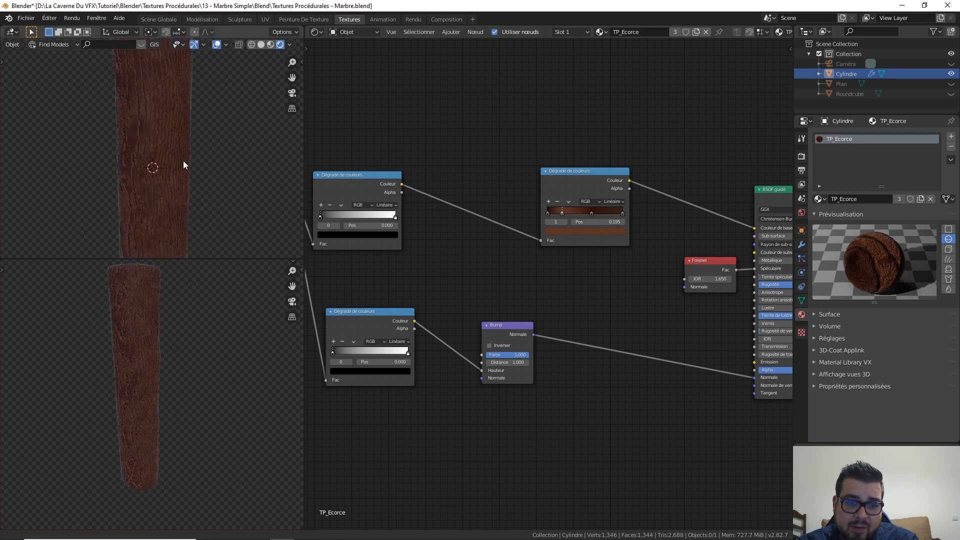
Check the bark relief up close and set the Bump node's strength to 0.75.
{"action": "scroll", "coordinate": [175, 223], "scroll_direction": "up", "scroll_amount": 5}
{"action": "scroll", "coordinate": [159, 183], "scroll_direction": "up", "scroll_amount": 3}
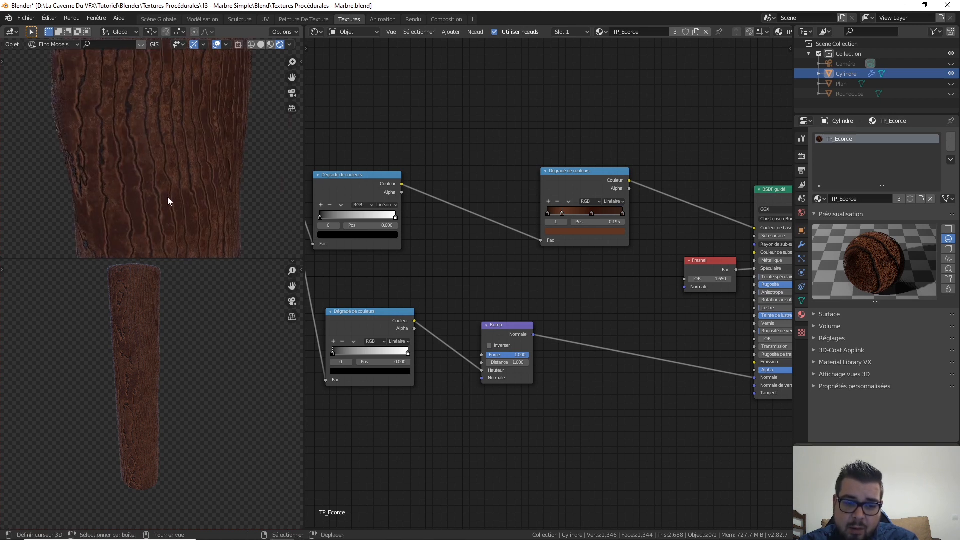
{"action": "scroll", "coordinate": [168, 197], "scroll_direction": "up", "scroll_amount": 2}
{"action": "scroll", "coordinate": [167, 197], "scroll_direction": "down", "scroll_amount": 2}
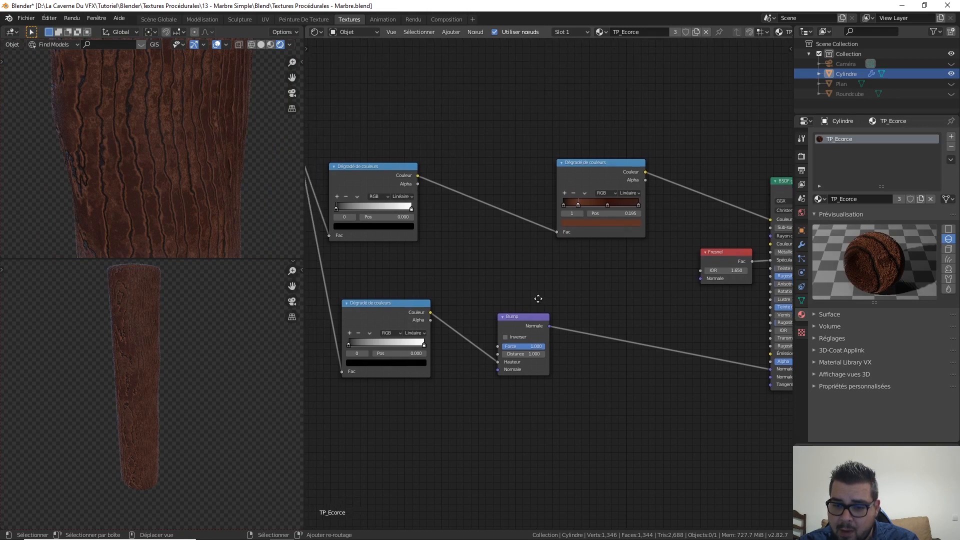
{"action": "middle_click_drag", "start_coordinate": [495, 345], "coordinate": [535, 320]}
{"action": "left_click", "coordinate": [550, 330]}
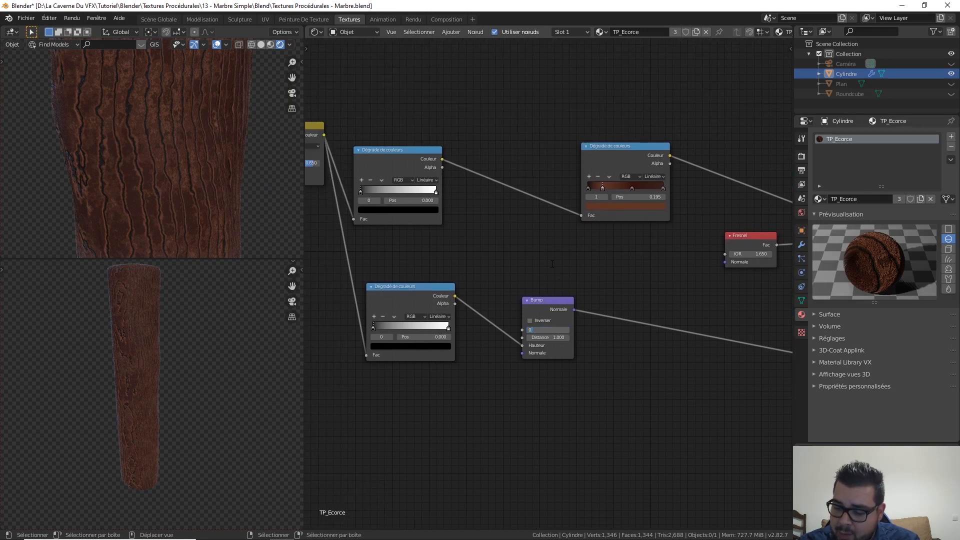
{"action": "type", "text": "0.75"}
{"action": "key", "text": "Return"}
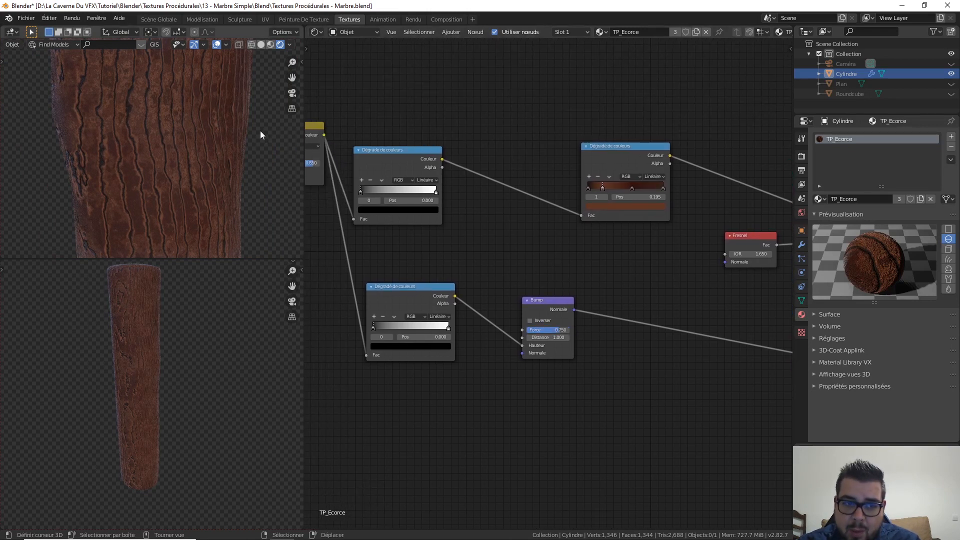
Shift the black stop of the Color Ramp feeding the Bump to position 0.018, keeping the white stop at the end.
{"action": "mouse_move", "coordinate": [375, 327]}
{"action": "left_mouse_down"}
{"action": "mouse_move", "coordinate": [395, 328]}
{"action": "mouse_move", "coordinate": [371, 329]}
{"action": "left_mouse_up"}
{"action": "mouse_move", "coordinate": [449, 328]}
{"action": "left_mouse_down"}
{"action": "mouse_move", "coordinate": [408, 329]}
{"action": "mouse_move", "coordinate": [459, 331]}
{"action": "left_mouse_up"}
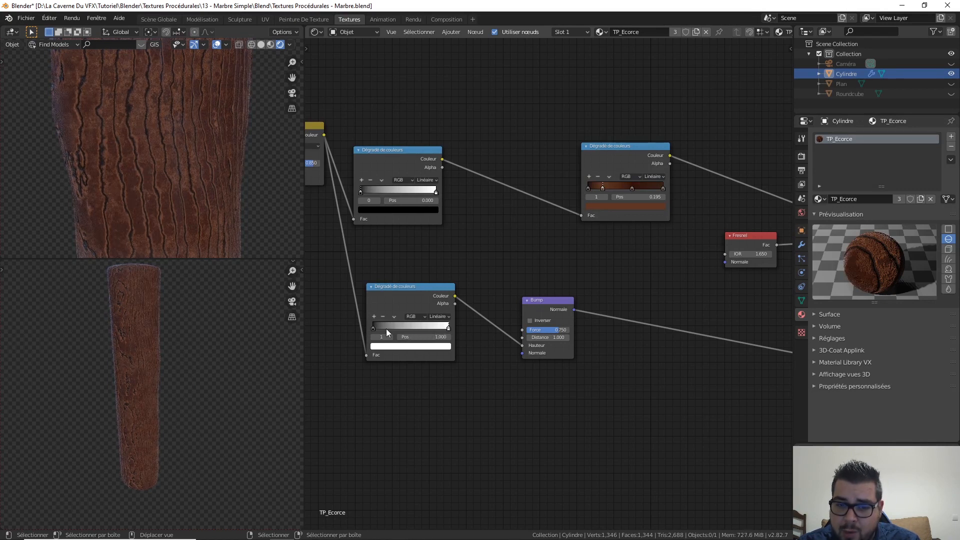
{"action": "left_click_drag", "start_coordinate": [376, 329], "coordinate": [397, 328]}
{"action": "left_click_drag", "start_coordinate": [393, 329], "coordinate": [377, 329]}
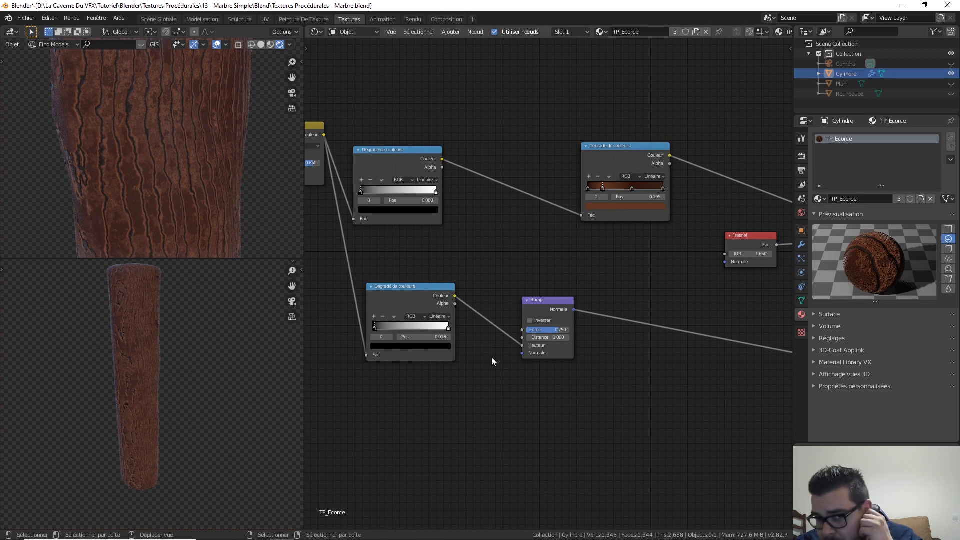
Move the Bump node slightly to the right and the Color Ramp feeding it up, closer to the ramp above.
{"action": "left_click_drag", "start_coordinate": [554, 304], "coordinate": [575, 301]}
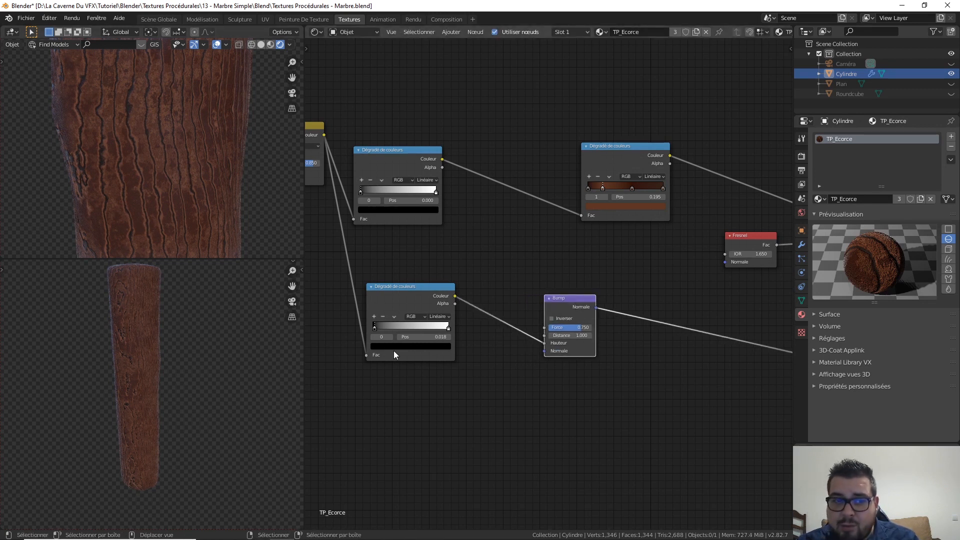
{"action": "scroll", "coordinate": [394, 354], "scroll_direction": "down", "scroll_amount": 1}
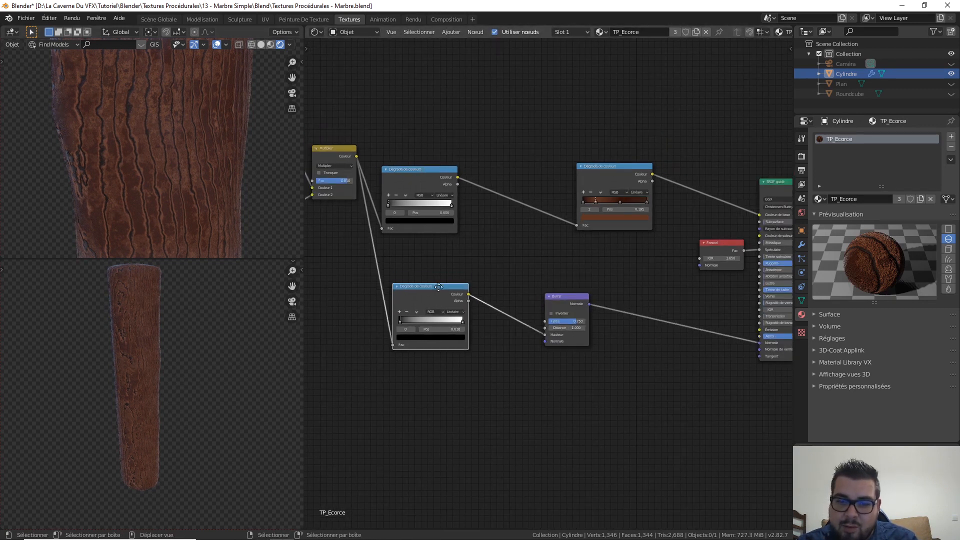
{"action": "left_click_drag", "start_coordinate": [437, 286], "coordinate": [434, 262]}
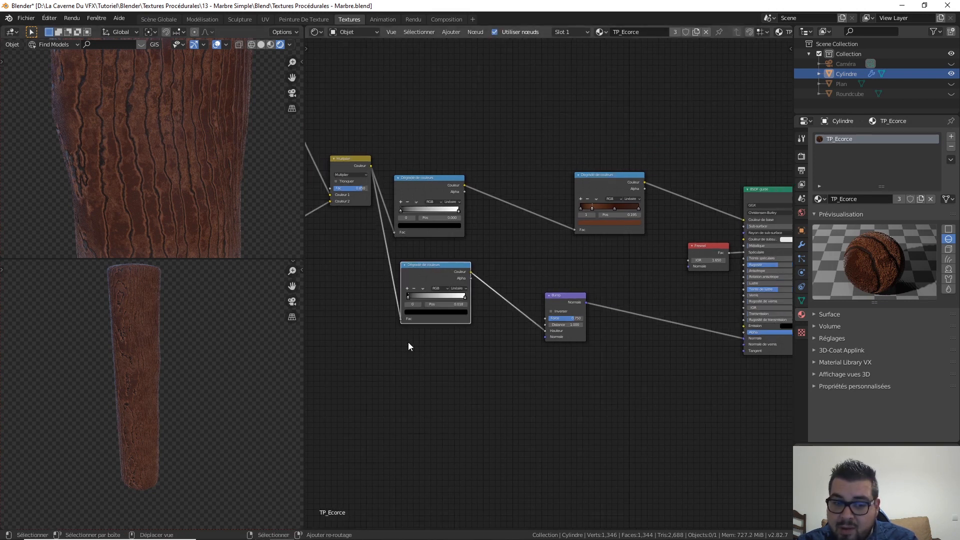
Add a second Bump node below the lower Color Ramp and connect its Normal output to the first Bump's Normal input.
{"action": "scroll", "coordinate": [408, 342], "scroll_direction": "down", "scroll_amount": 1}
{"action": "key", "text": "shift+a"}
{"action": "mouse_move", "coordinate": [414, 347]}
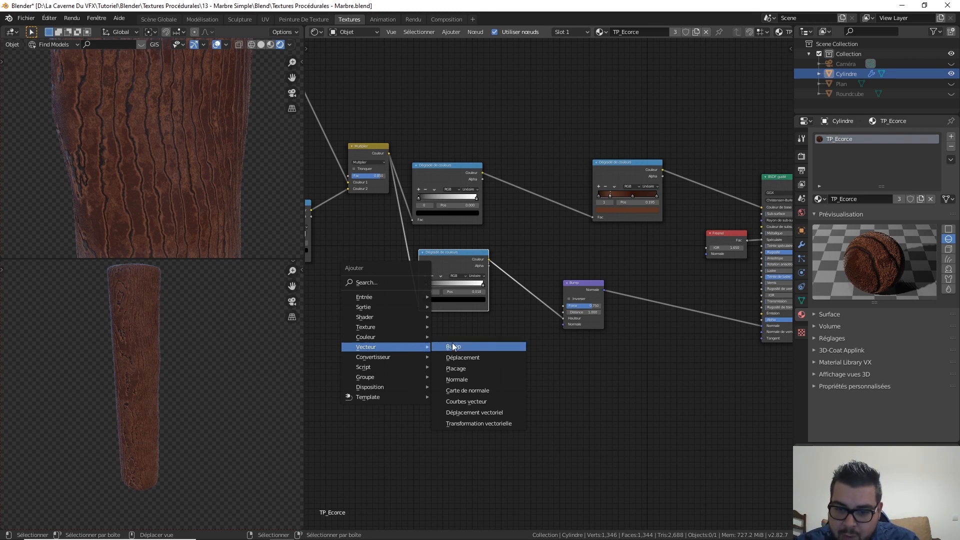
{"action": "left_click", "coordinate": [466, 342]}
{"action": "left_click", "coordinate": [464, 329]}
{"action": "left_click_drag", "start_coordinate": [504, 340], "coordinate": [569, 325]}
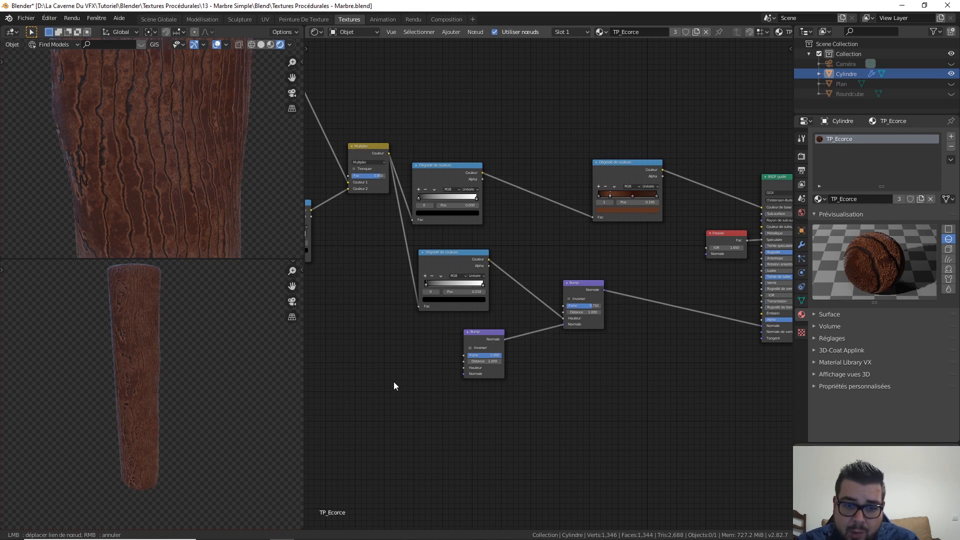
Add a Noise Texture in front of the second Bump and connect its Fac to that Bump's Height.
{"action": "key", "text": "shift+a"}
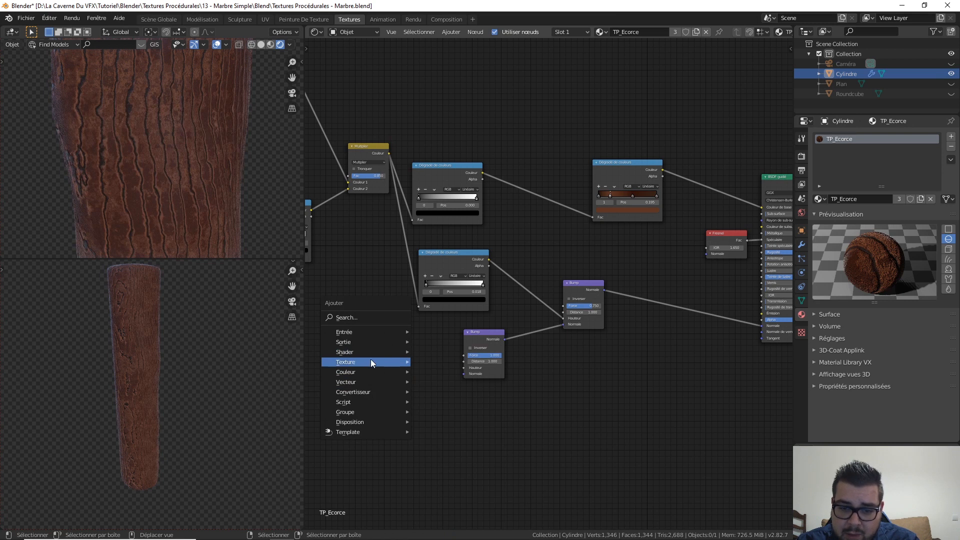
{"action": "mouse_move", "coordinate": [371, 360]}
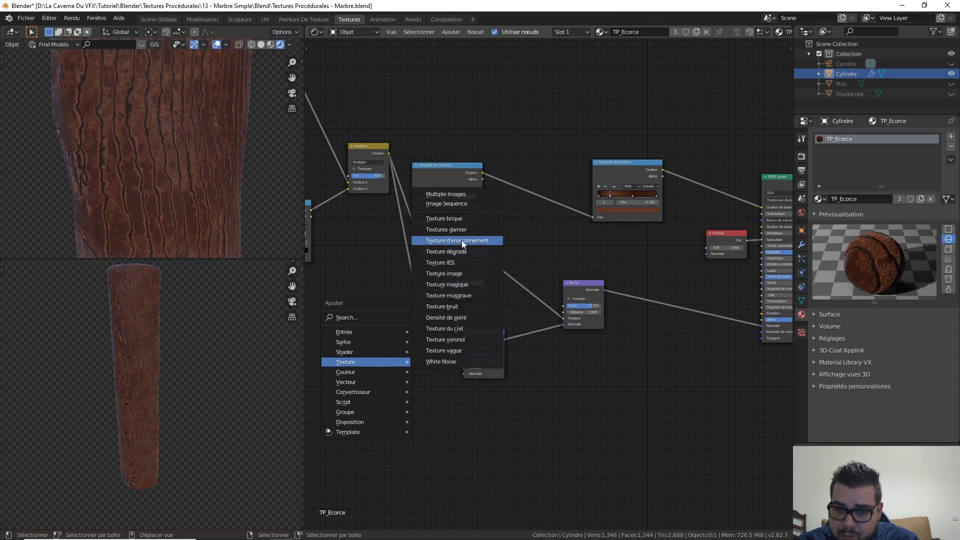
{"action": "left_click", "coordinate": [465, 307]}
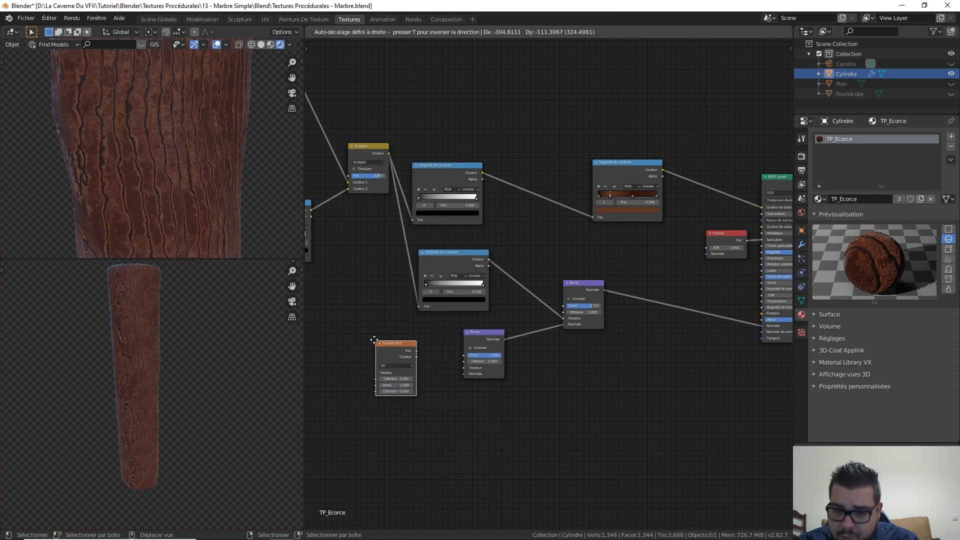
{"action": "left_click", "coordinate": [374, 340]}
{"action": "scroll", "coordinate": [413, 353], "scroll_direction": "up", "scroll_amount": 3}
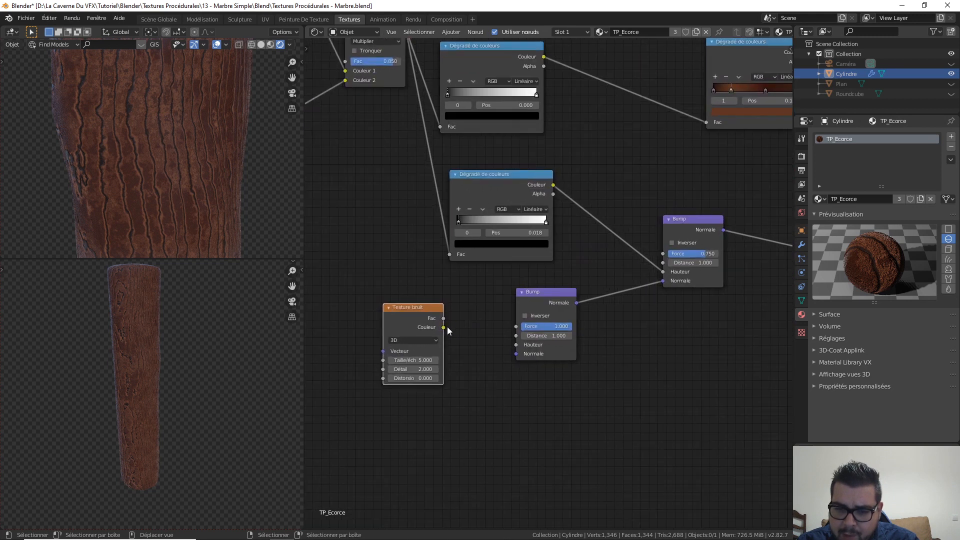
{"action": "left_click", "coordinate": [450, 328]}
{"action": "left_click_drag", "start_coordinate": [444, 319], "coordinate": [517, 345]}
{"action": "middle_click_drag", "start_coordinate": [520, 345], "coordinate": [584, 326]}
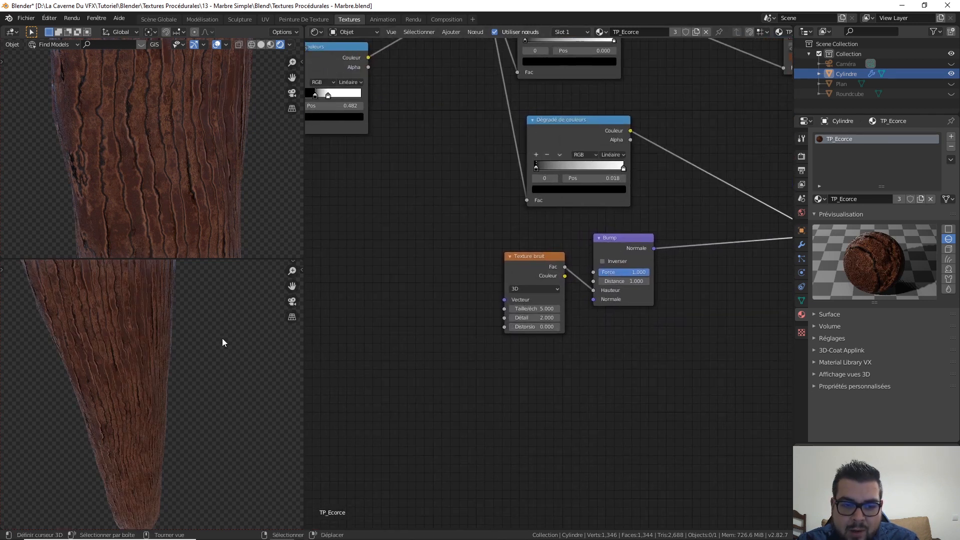
Set the new Noise Texture's scale to 1 and its detail to 16.
{"action": "left_click", "coordinate": [546, 309]}
{"action": "type", "text": "1"}
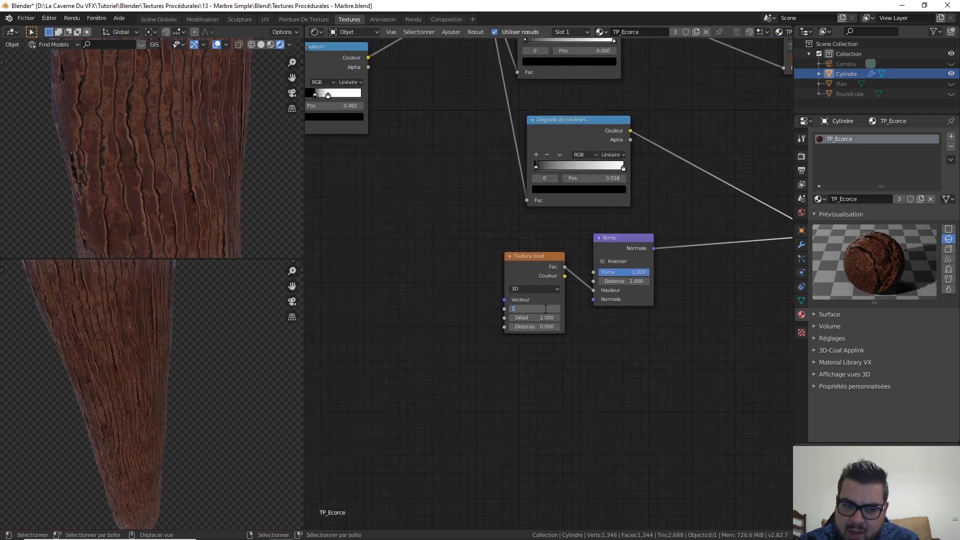
{"action": "key", "text": "Return"}
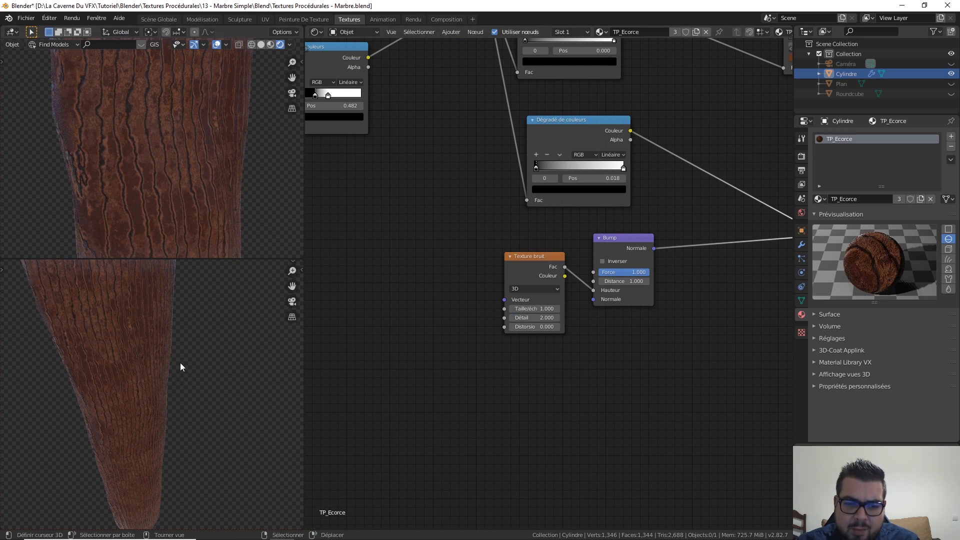
{"action": "middle_click_drag", "start_coordinate": [180, 362], "coordinate": [157, 332]}
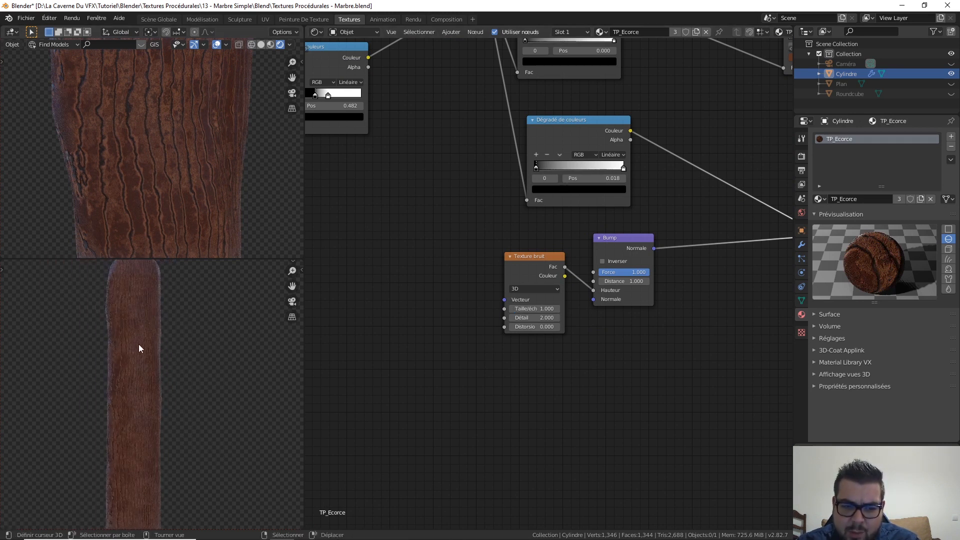
{"action": "middle_click_drag", "start_coordinate": [556, 336], "coordinate": [585, 361]}
{"action": "scroll", "coordinate": [559, 336], "scroll_direction": "down", "scroll_amount": 1}
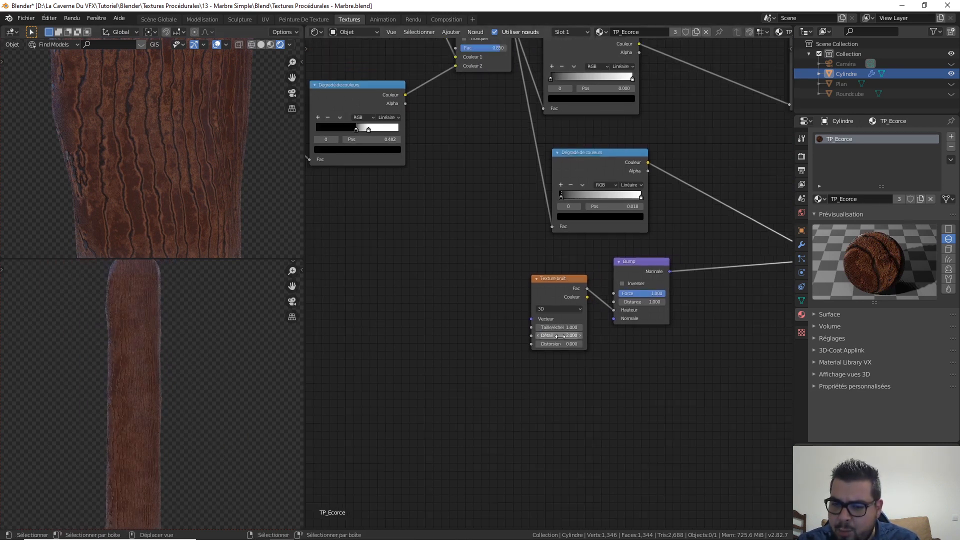
{"action": "left_click_drag", "start_coordinate": [559, 335], "coordinate": [601, 336]}
Move the lower Texture Coordinate and Mapping nodes down, and feed the Mapping's vector into the new Noise Texture as well.
{"action": "middle_click_drag", "start_coordinate": [321, 270], "coordinate": [557, 278]}
{"action": "scroll", "coordinate": [379, 279], "scroll_direction": "down", "scroll_amount": 1}
{"action": "scroll", "coordinate": [482, 268], "scroll_direction": "down", "scroll_amount": 1}
{"action": "middle_click_drag", "start_coordinate": [482, 268], "coordinate": [521, 272]}
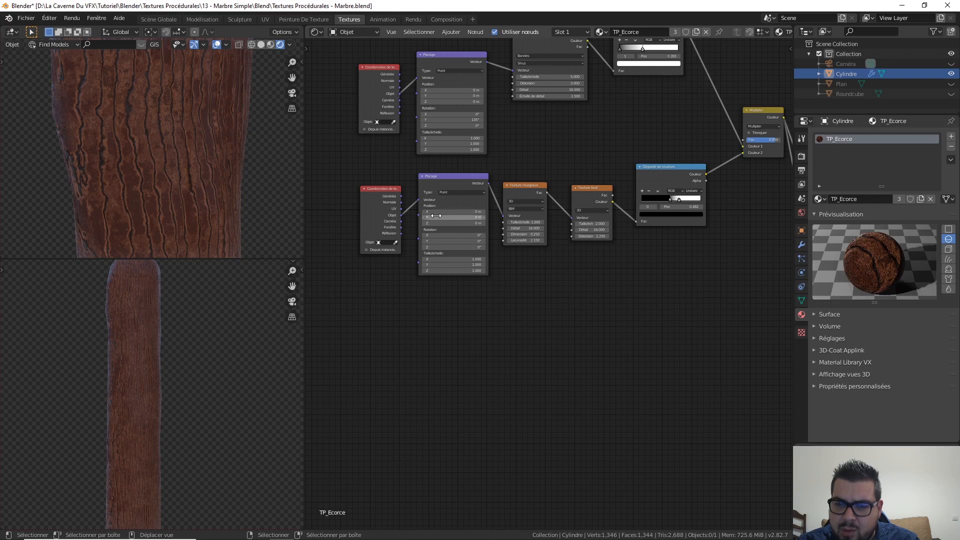
{"action": "middle_click_drag", "start_coordinate": [562, 295], "coordinate": [481, 290]}
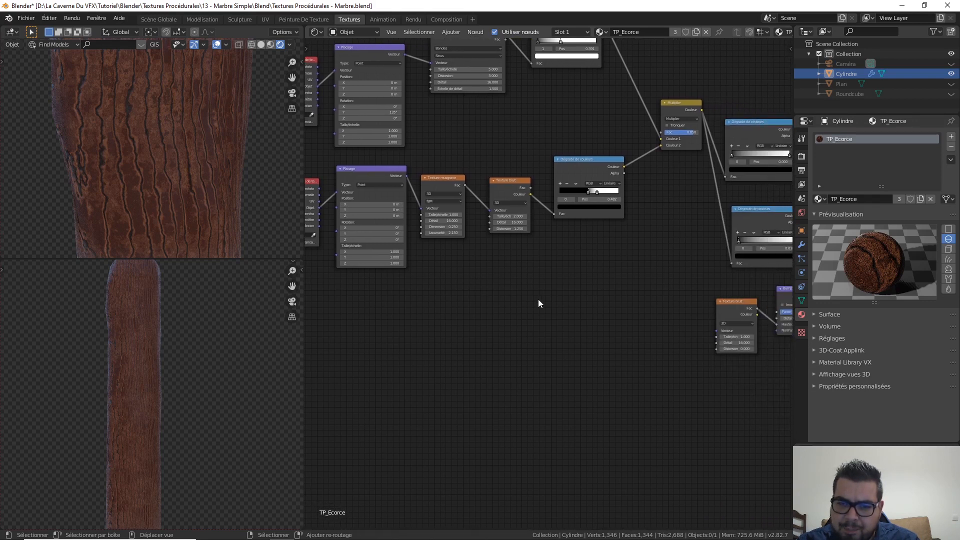
{"action": "middle_click_drag", "start_coordinate": [478, 290], "coordinate": [540, 290]}
{"action": "left_click_drag", "start_coordinate": [457, 294], "coordinate": [356, 183]}
{"action": "left_click_drag", "start_coordinate": [438, 169], "coordinate": [431, 278]}
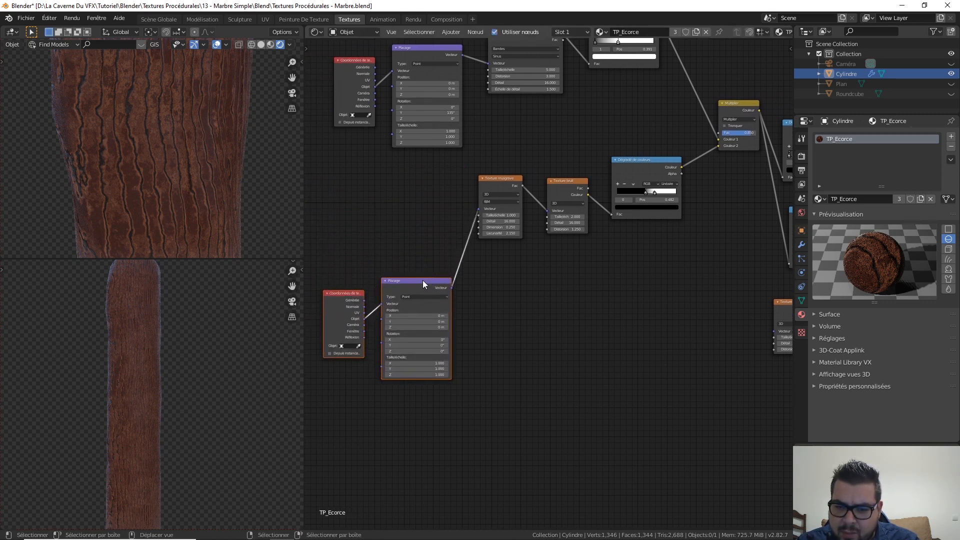
{"action": "left_click_drag", "start_coordinate": [422, 283], "coordinate": [421, 271]}
{"action": "middle_click_drag", "start_coordinate": [498, 282], "coordinate": [454, 241]}
{"action": "left_click_drag", "start_coordinate": [409, 235], "coordinate": [733, 296]}
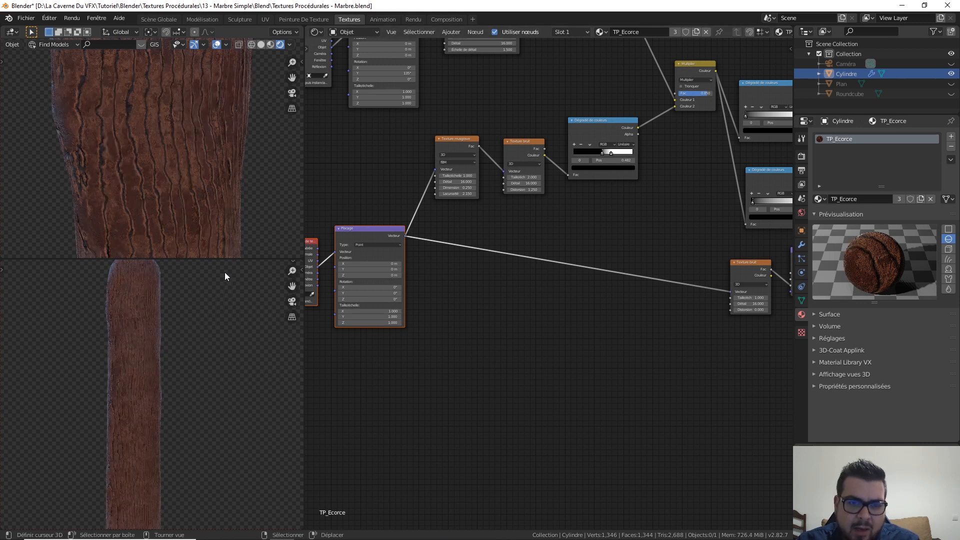
Examine the bump relief over the whole trunk and the bump nodes leading into the Principled BSDF.
{"action": "scroll", "coordinate": [217, 220], "scroll_direction": "down", "scroll_amount": 2}
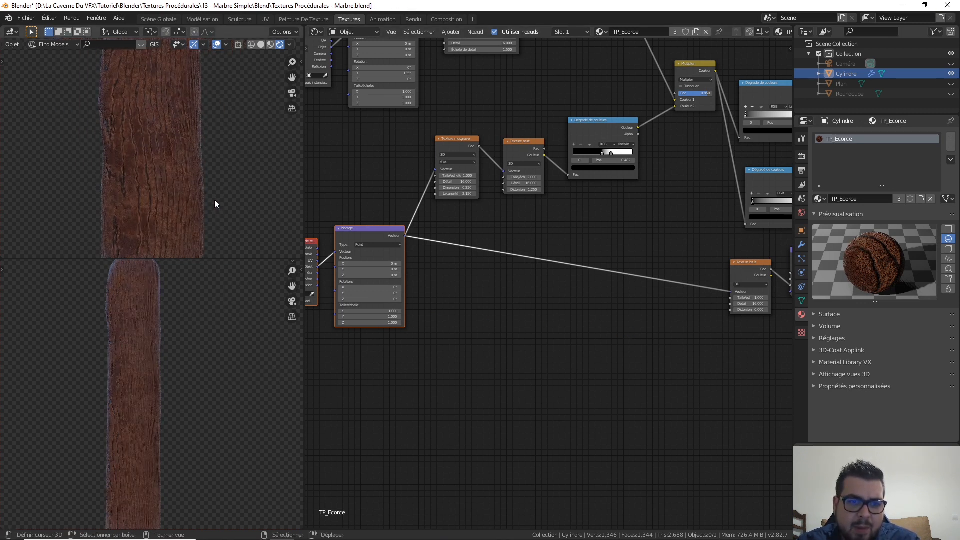
{"action": "scroll", "coordinate": [204, 175], "scroll_direction": "down", "scroll_amount": 2}
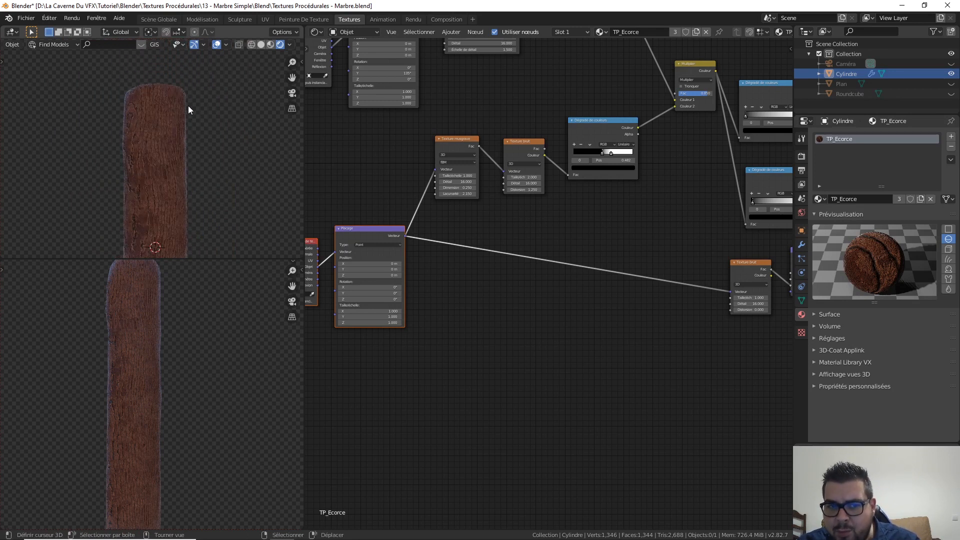
{"action": "middle_click_drag", "start_coordinate": [696, 237], "coordinate": [448, 305]}
{"action": "scroll", "coordinate": [688, 246], "scroll_direction": "down", "scroll_amount": 5, "text": "ctrl"}
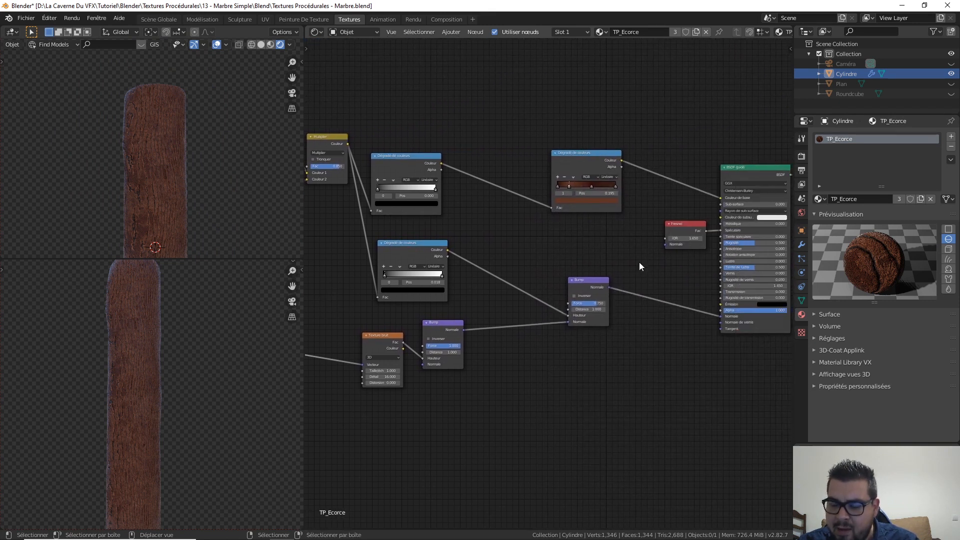
{"action": "middle_click_drag", "start_coordinate": [639, 262], "coordinate": [544, 245]}
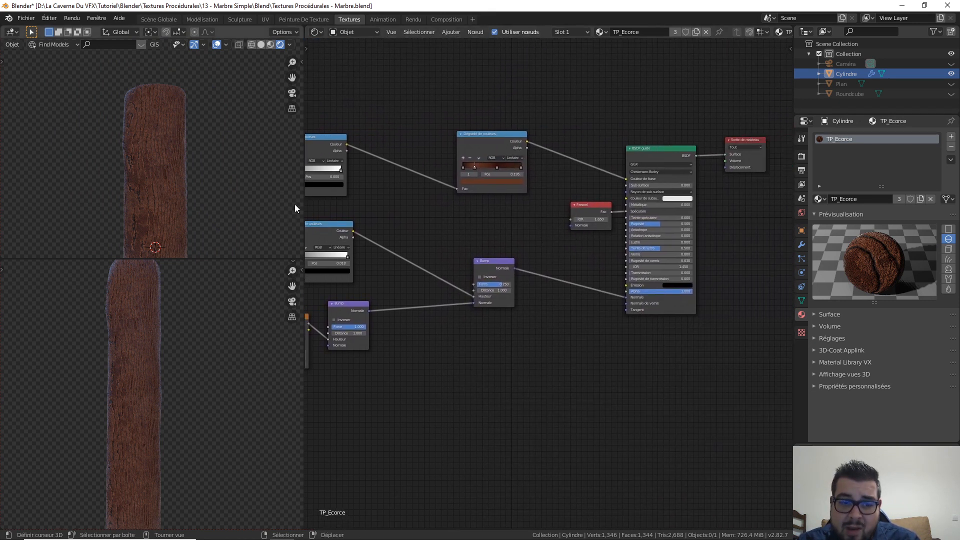
Link the Normale output of the final Bump node to the Normale input of the Fresnel node.
{"action": "middle_click_drag", "start_coordinate": [130, 323], "coordinate": [133, 338]}
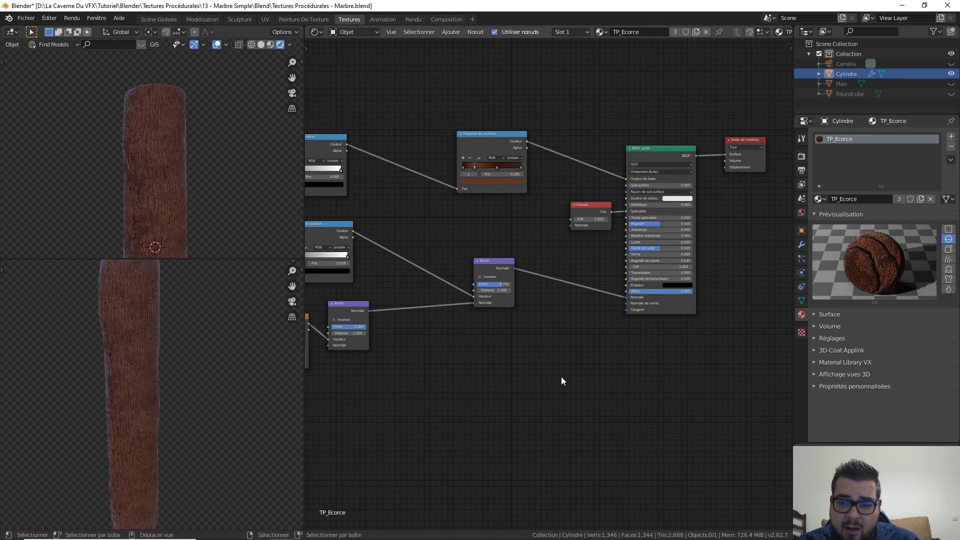
{"action": "left_click_drag", "start_coordinate": [514, 269], "coordinate": [546, 259]}
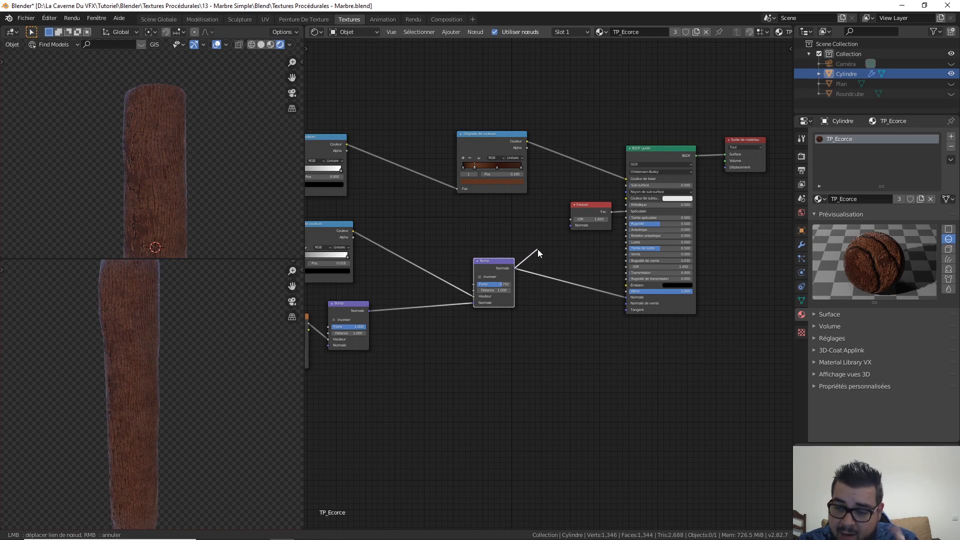
{"action": "left_click_drag", "start_coordinate": [567, 233], "coordinate": [574, 227]}
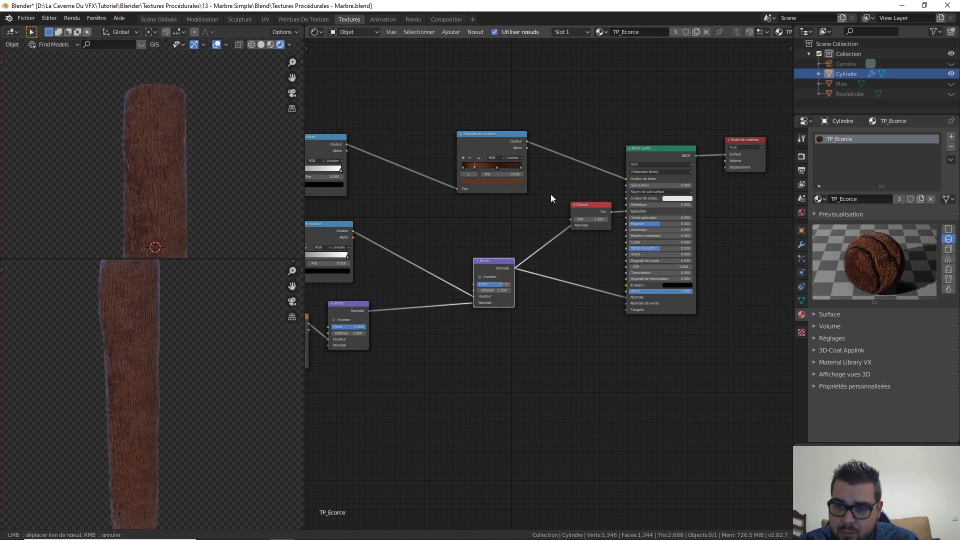
{"action": "left_click_drag", "start_coordinate": [579, 223], "coordinate": [578, 223]}
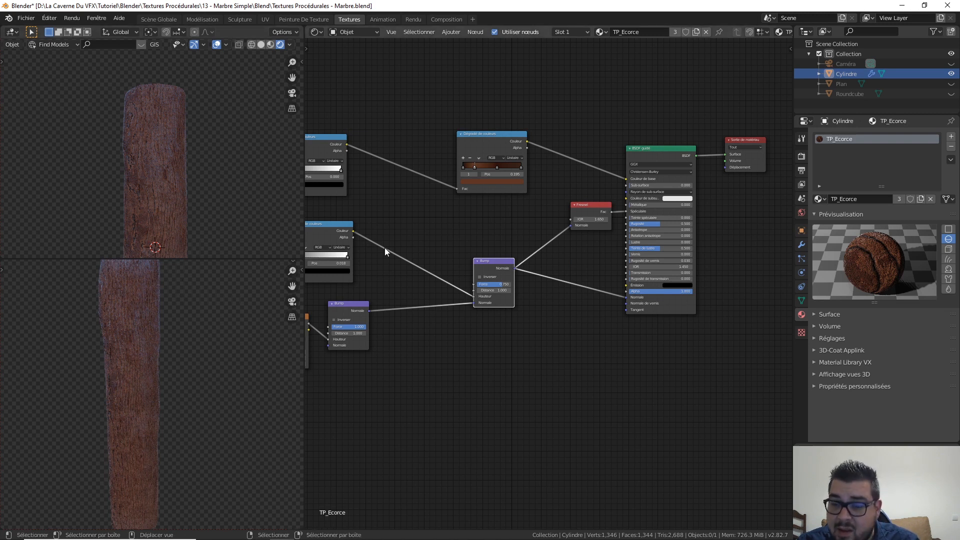
Set the roughness (Rugosité) of the principled BSDF to 0.85.
{"action": "scroll", "coordinate": [700, 224], "scroll_direction": "up", "scroll_amount": 1}
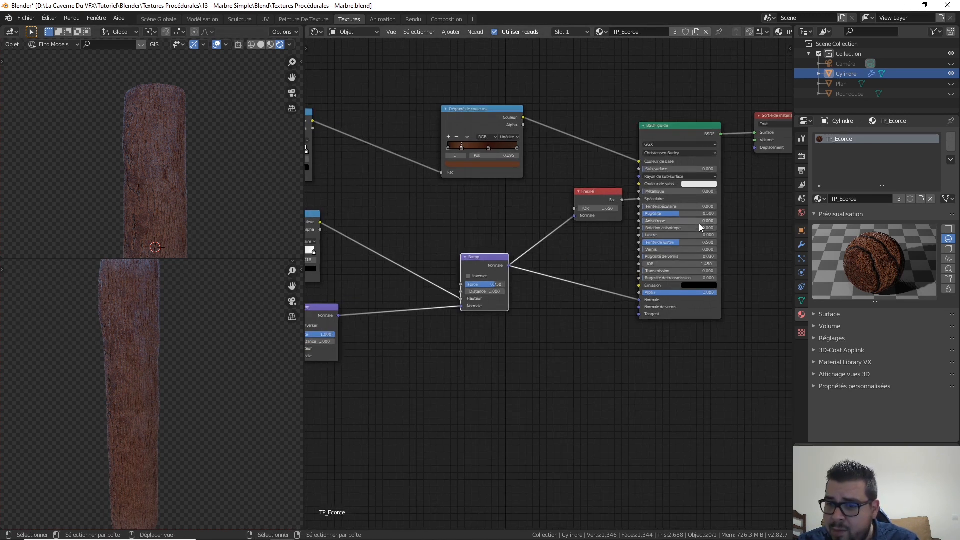
{"action": "left_click", "coordinate": [676, 214]}
{"action": "type", "text": "0"}
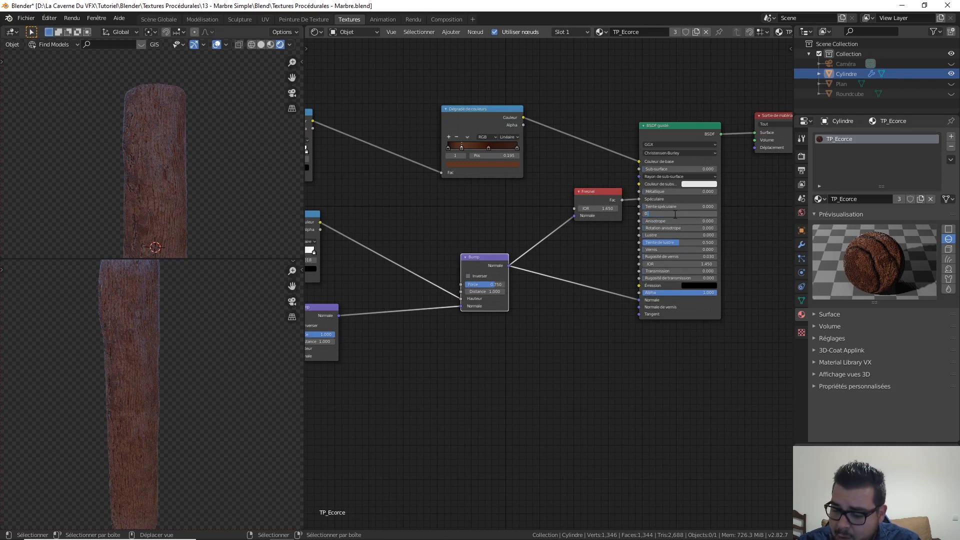
{"action": "type", "text": ".85"}
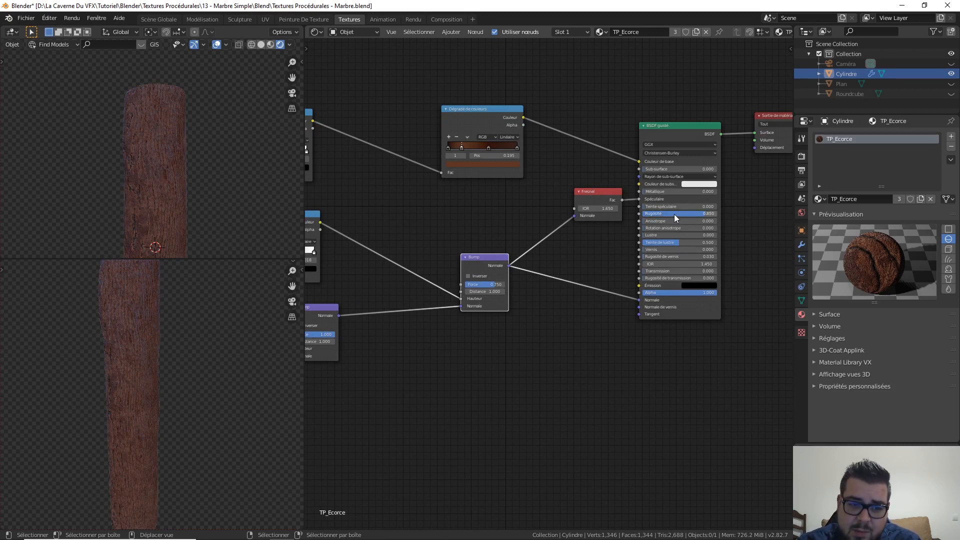
{"action": "key", "text": "Return"}
{"action": "scroll", "coordinate": [148, 184], "scroll_direction": "up", "scroll_amount": 2}
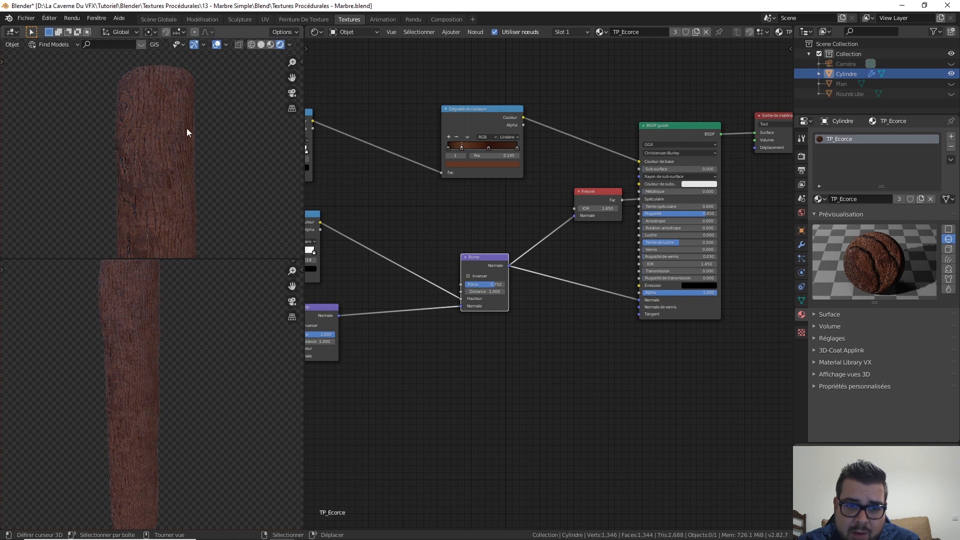
{"action": "middle_click_drag", "start_coordinate": [179, 174], "coordinate": [335, 284]}
Add an ambient occlusion (Occlusion ambiante) node above the brown color ramp.
{"action": "scroll", "coordinate": [469, 339], "scroll_direction": "down", "scroll_amount": 1}
{"action": "scroll", "coordinate": [469, 339], "scroll_direction": "down", "scroll_amount": 2}
{"action": "mouse_move", "coordinate": [502, 170]}
{"action": "middle_mouse_down"}
{"action": "mouse_move", "coordinate": [521, 234]}
{"action": "mouse_move", "coordinate": [589, 255]}
{"action": "middle_mouse_up"}
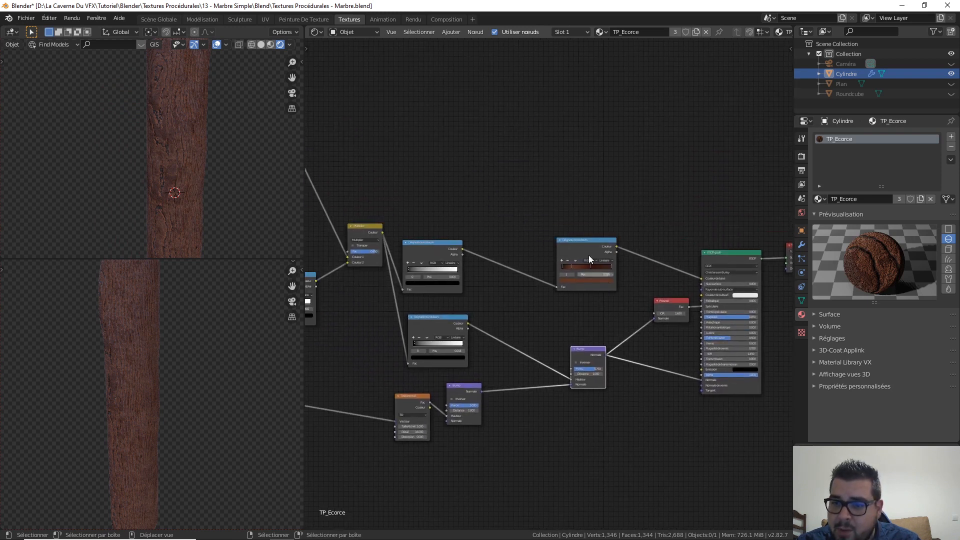
{"action": "mouse_move", "coordinate": [569, 191]}
{"action": "middle_mouse_down"}
{"action": "mouse_move", "coordinate": [626, 235]}
{"action": "mouse_move", "coordinate": [576, 233]}
{"action": "middle_mouse_up"}
{"action": "key", "text": "shift+a"}
{"action": "mouse_move", "coordinate": [572, 227]}
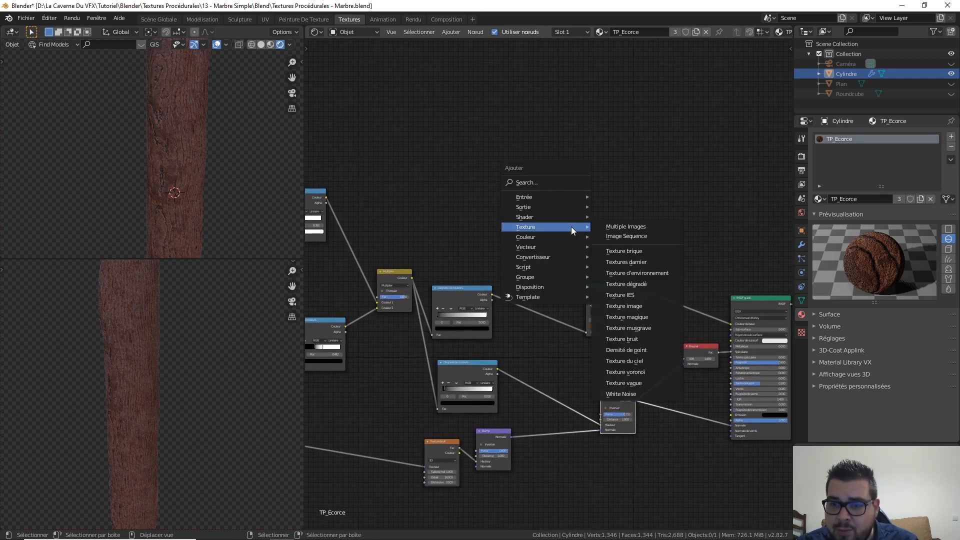
{"action": "mouse_move", "coordinate": [550, 198]}
{"action": "left_click", "coordinate": [640, 212]}
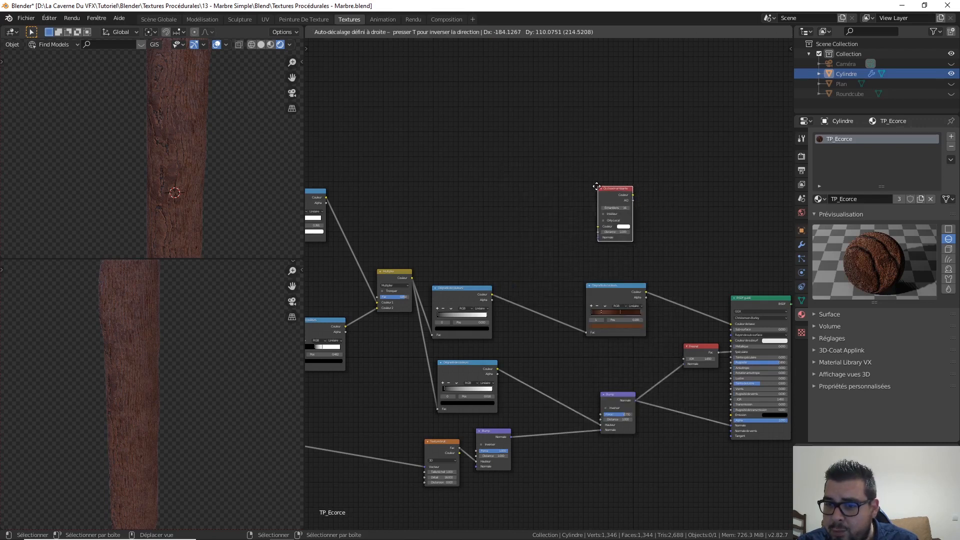
{"action": "left_click", "coordinate": [596, 187]}
{"action": "scroll", "coordinate": [662, 242], "scroll_direction": "up", "scroll_amount": 3}
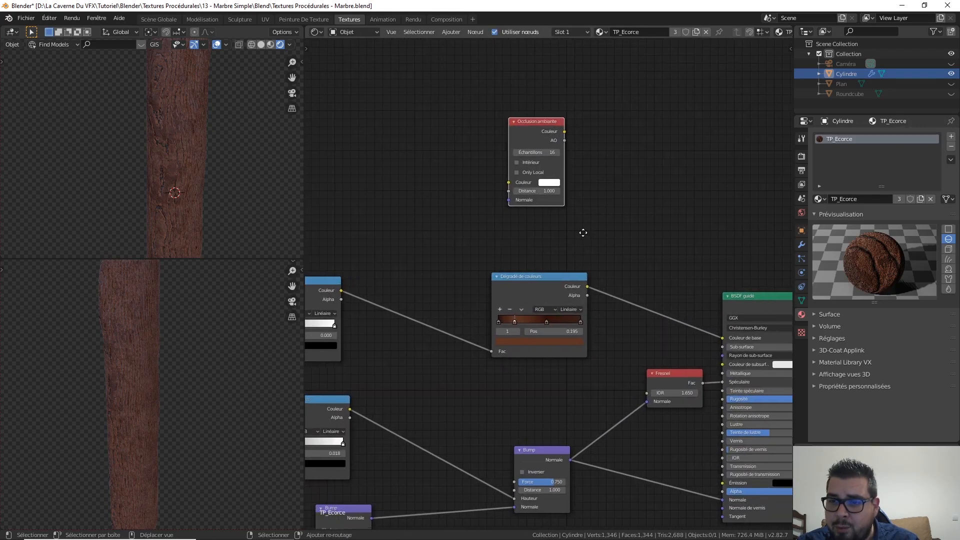
{"action": "middle_click_drag", "start_coordinate": [583, 233], "coordinate": [550, 233]}
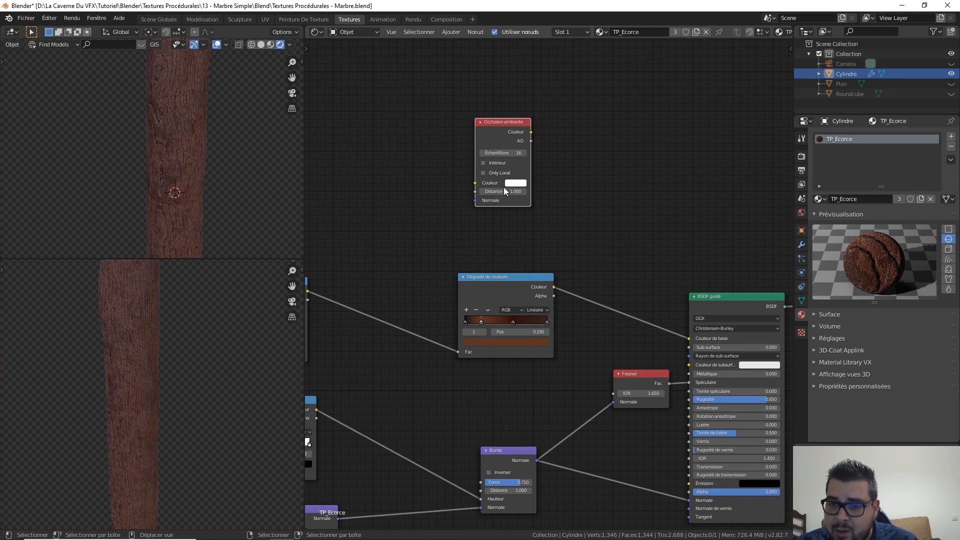
Move the final Bump node closer to the color ramp that feeds its height.
{"action": "middle_click_drag", "start_coordinate": [508, 215], "coordinate": [572, 178]}
{"action": "scroll", "coordinate": [545, 280], "scroll_direction": "down", "scroll_amount": 3}
{"action": "middle_click_drag", "start_coordinate": [585, 328], "coordinate": [616, 311]}
{"action": "left_click_drag", "start_coordinate": [598, 370], "coordinate": [526, 365]}
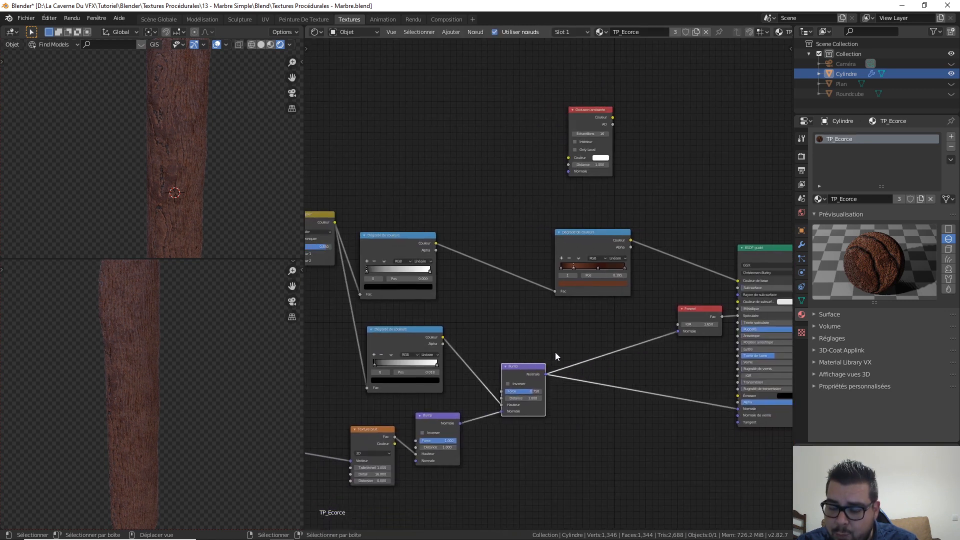
Add a Re-router node beside the ambient occlusion node and link the final Bump's Normale through it to the occlusion's Normale input.
{"action": "key", "text": "shift+a"}
{"action": "left_click", "coordinate": [537, 322]}
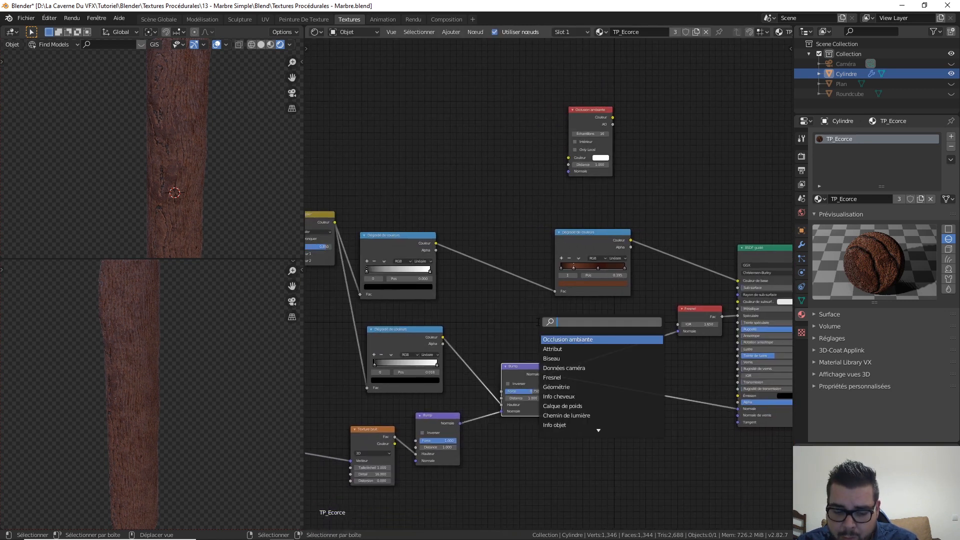
{"action": "type", "text": "ré"}
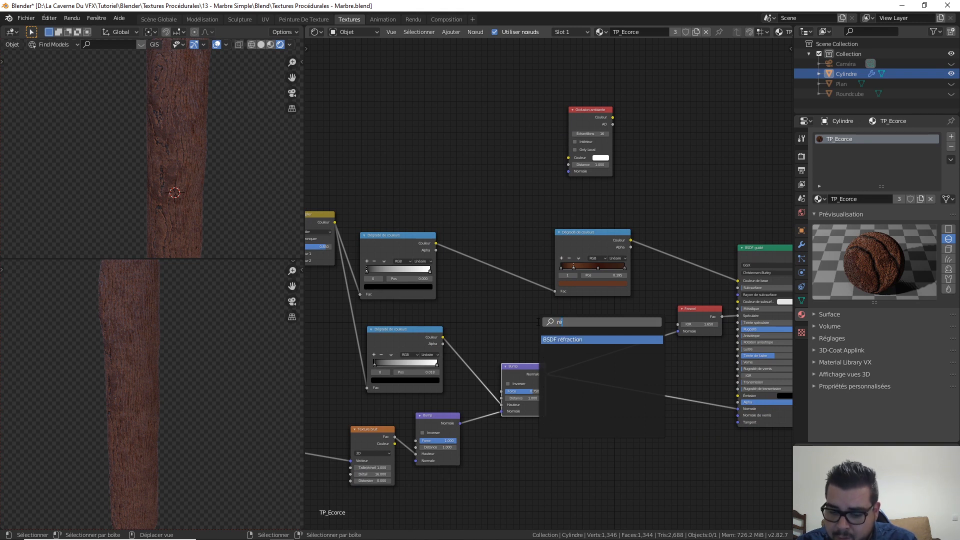
{"action": "key", "text": "BackSpace"}
{"action": "type", "text": "e l"}
{"action": "key", "text": "BackSpace"}
{"action": "key", "text": "BackSpace"}
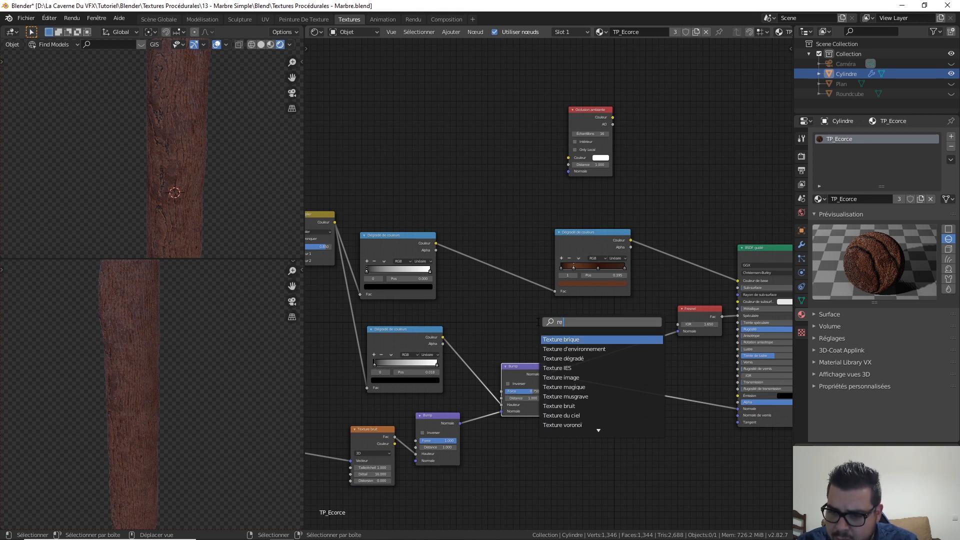
{"action": "type", "text": "-"}
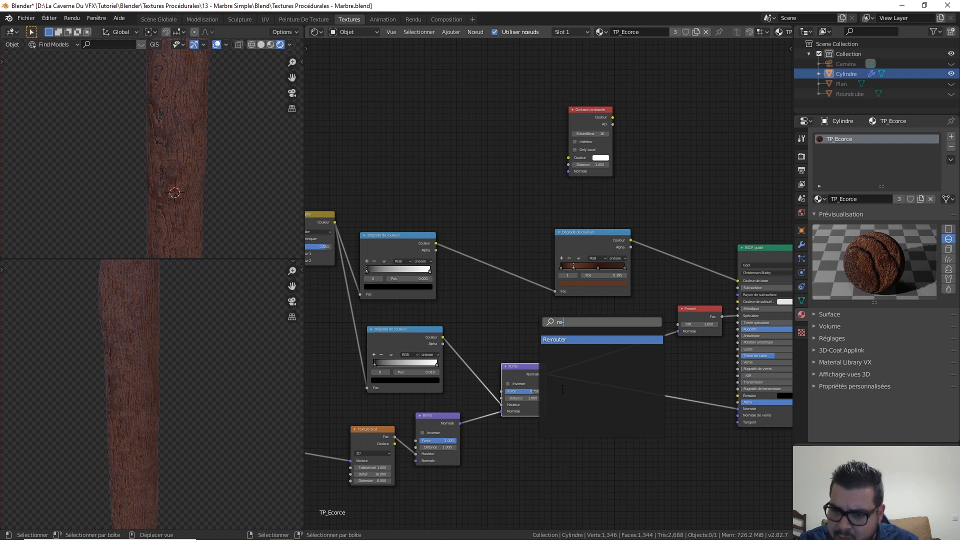
{"action": "left_click", "coordinate": [570, 340]}
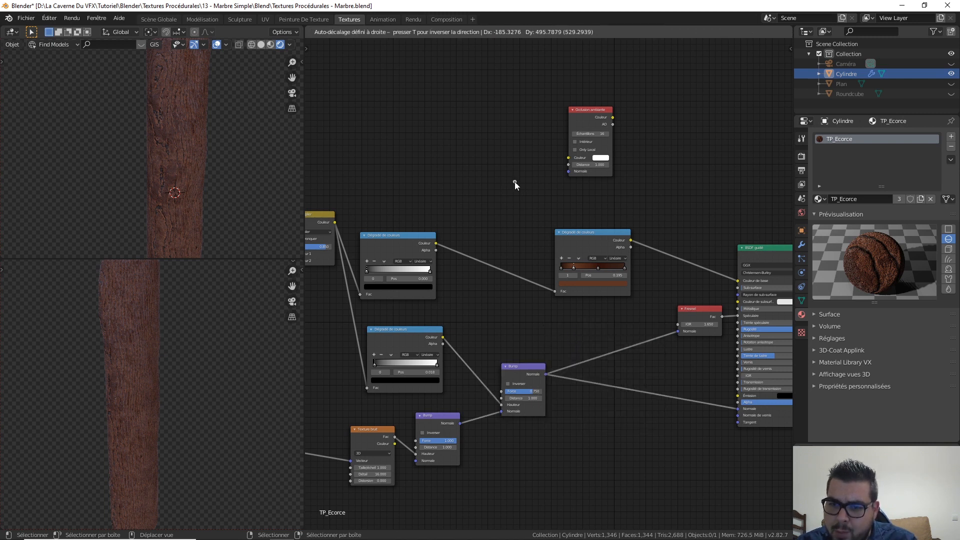
{"action": "left_click", "coordinate": [515, 182]}
{"action": "left_click_drag", "start_coordinate": [546, 375], "coordinate": [570, 172]}
Insert a Mélanger RGB node on the link between the brown color ramp and the BSDF's base color.
{"action": "middle_click_drag", "start_coordinate": [615, 195], "coordinate": [518, 87]}
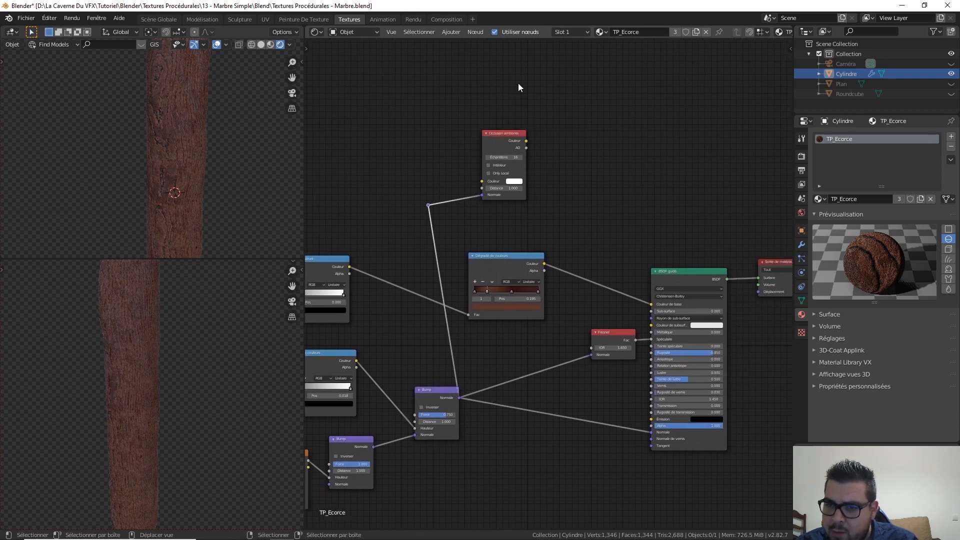
{"action": "key", "text": "shift+a"}
{"action": "mouse_move", "coordinate": [529, 278]}
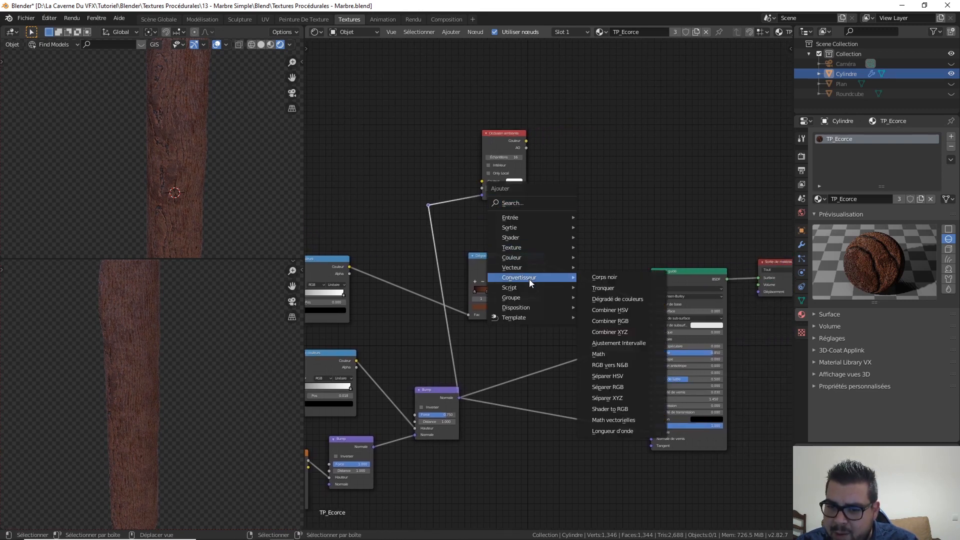
{"action": "mouse_move", "coordinate": [527, 256]}
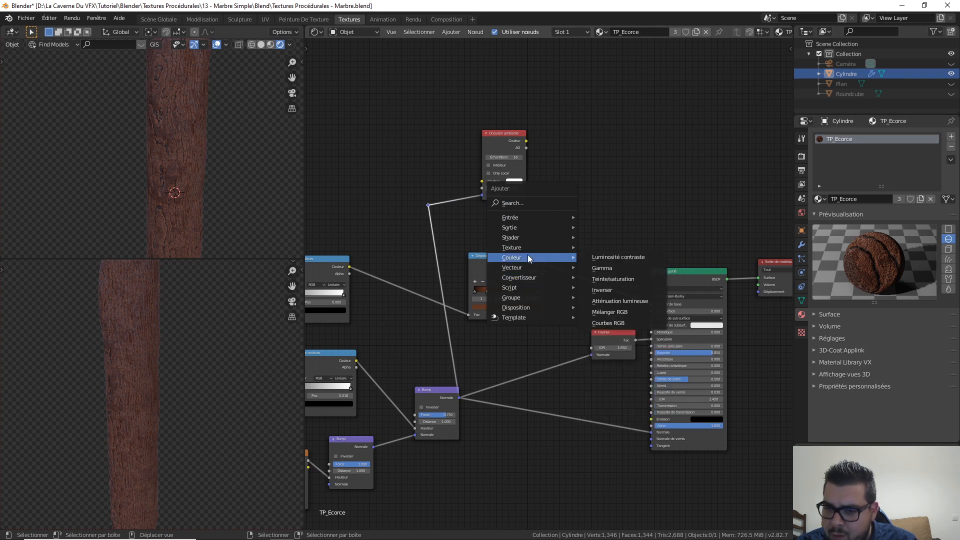
{"action": "left_click", "coordinate": [638, 311]}
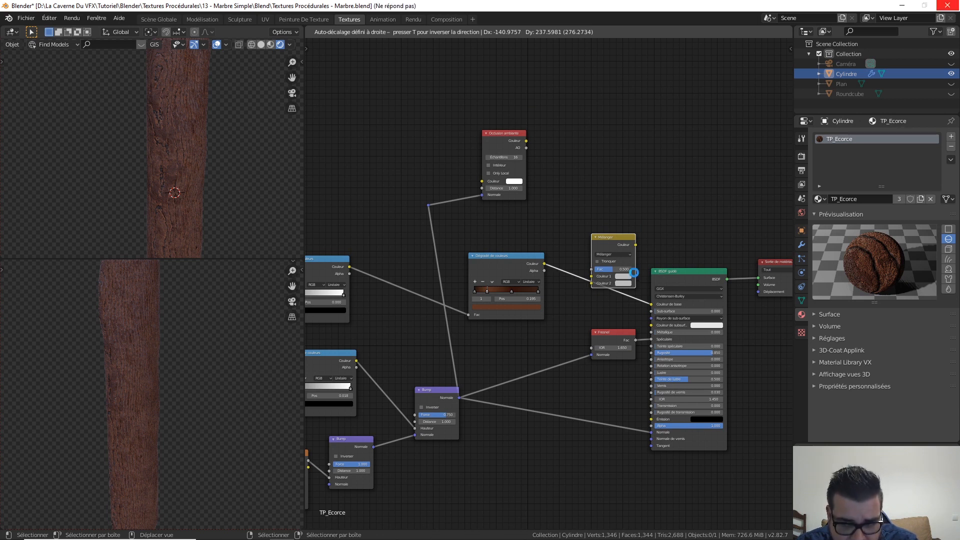
{"action": "left_click", "coordinate": [635, 272]}
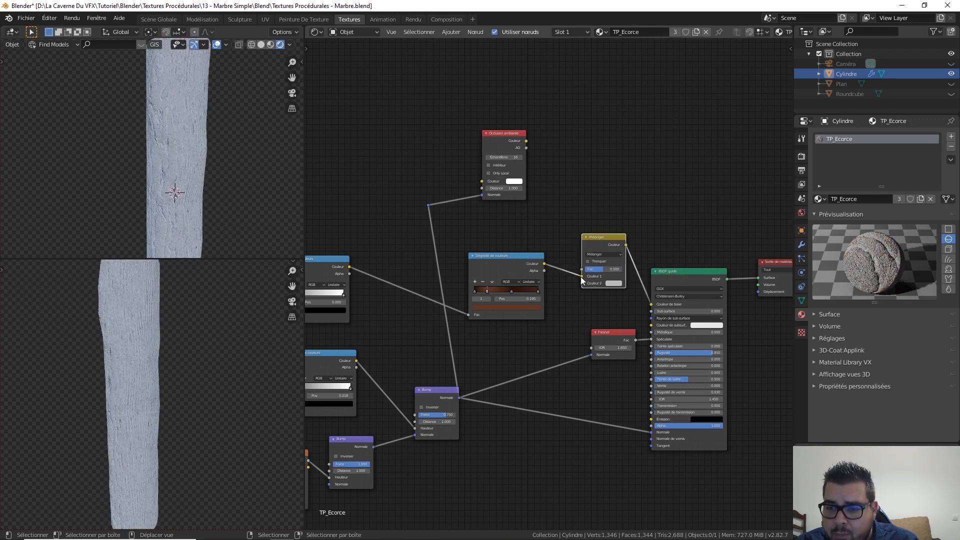
Reroute the brown color ramp into Couleur 2 of the mix node and link the ambient occlusion's Couleur output to Couleur 1.
{"action": "left_click_drag", "start_coordinate": [581, 276], "coordinate": [571, 281]}
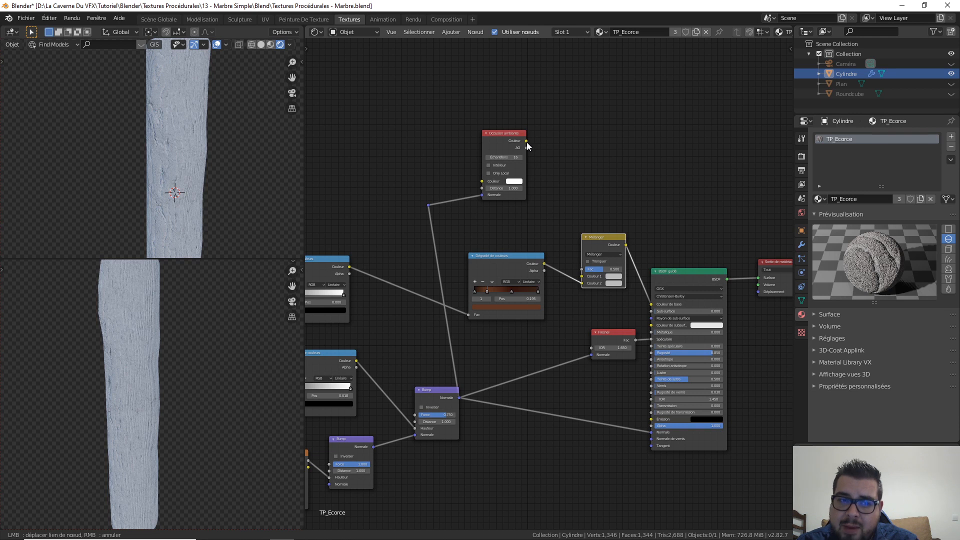
{"action": "left_click_drag", "start_coordinate": [527, 141], "coordinate": [556, 173]}
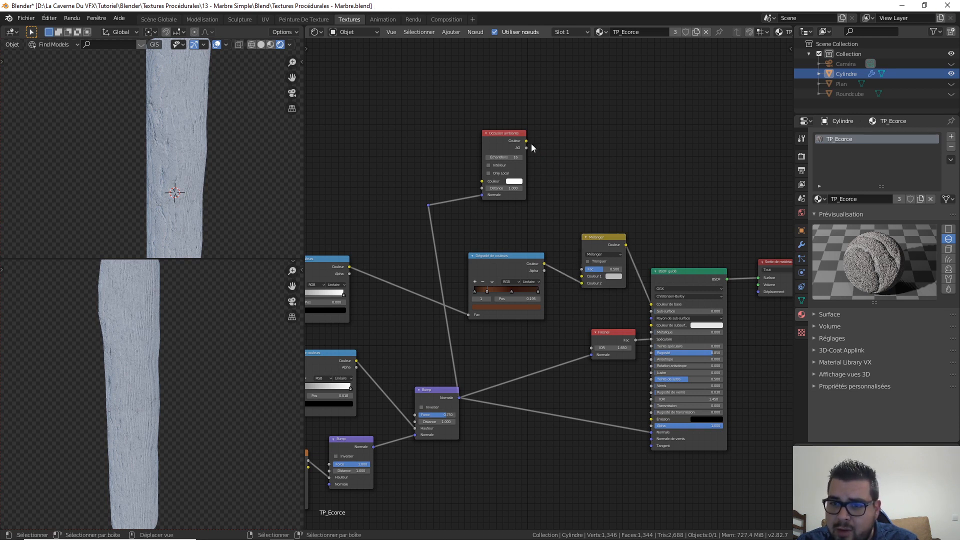
{"action": "left_click_drag", "start_coordinate": [527, 142], "coordinate": [604, 250]}
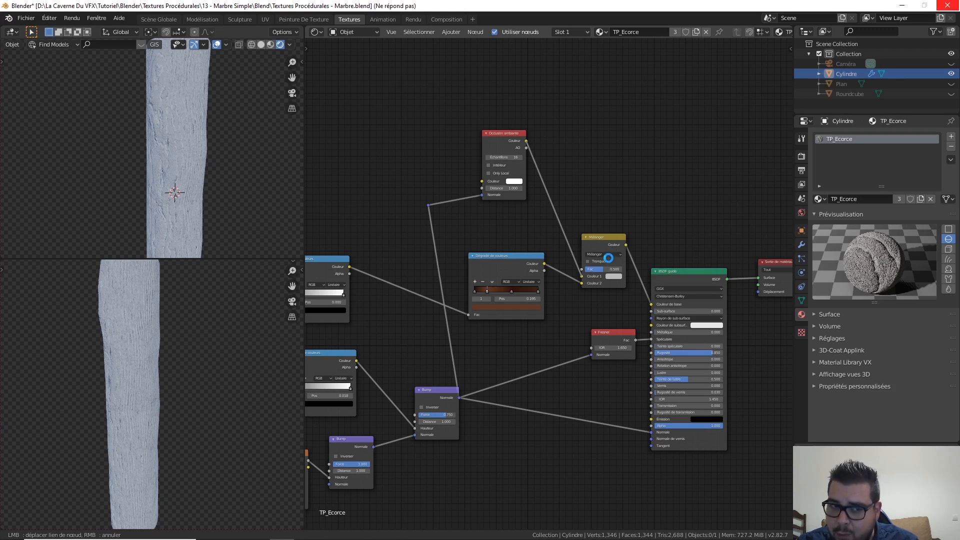
Set the mix node's blend mode to Multiplier and its factor to 1, and check the bark on the cylinder.
{"action": "left_click", "coordinate": [617, 254]}
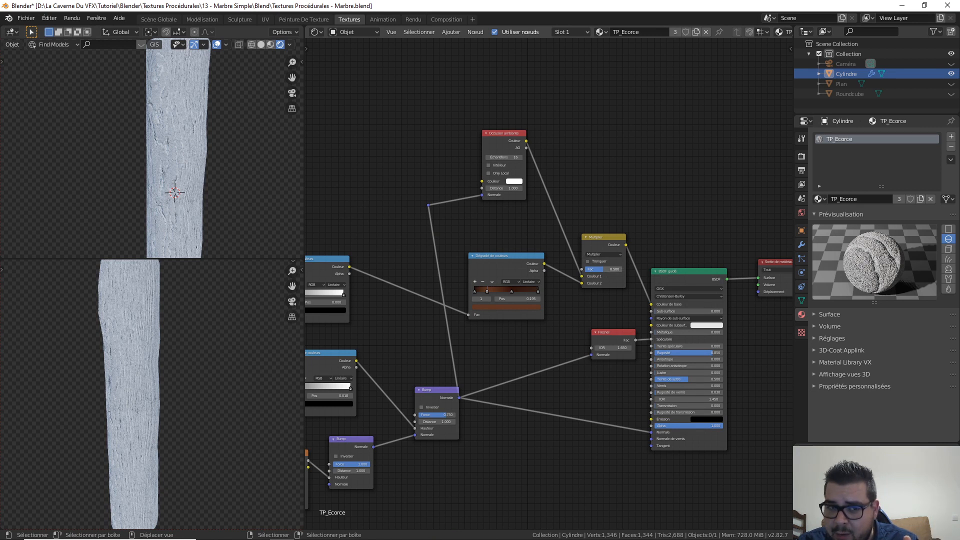
{"action": "left_click_drag", "start_coordinate": [604, 269], "coordinate": [620, 269]}
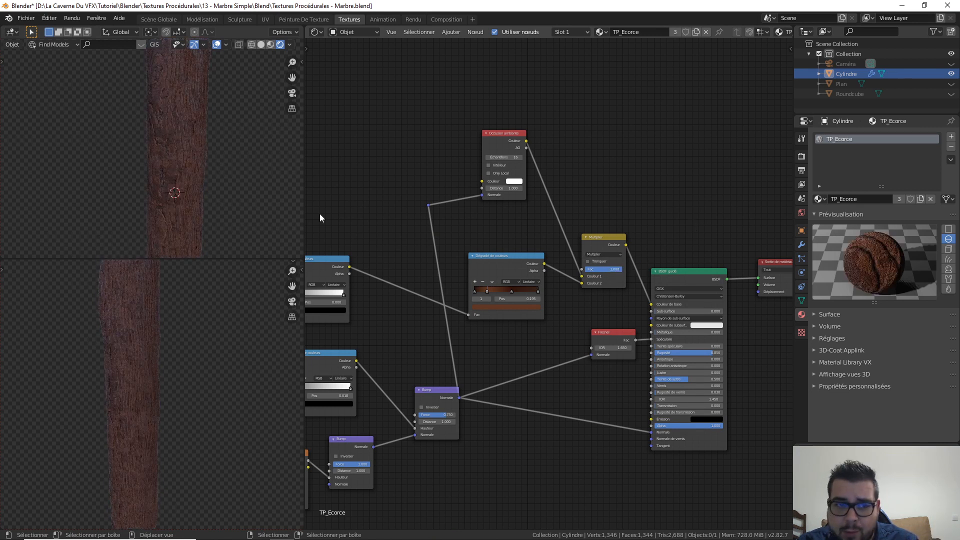
{"action": "scroll", "coordinate": [217, 190], "scroll_direction": "up", "scroll_amount": 4}
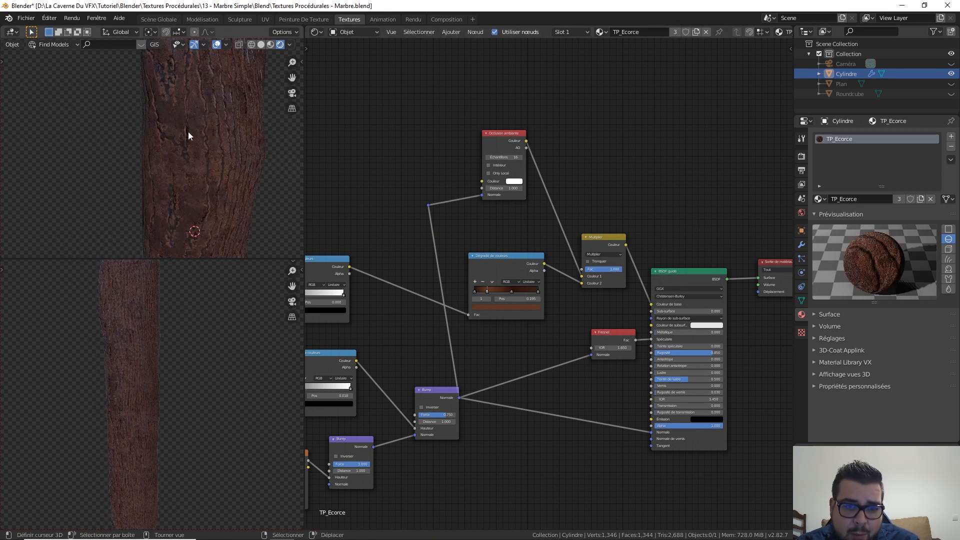
{"action": "middle_click_drag", "start_coordinate": [212, 201], "coordinate": [174, 126]}
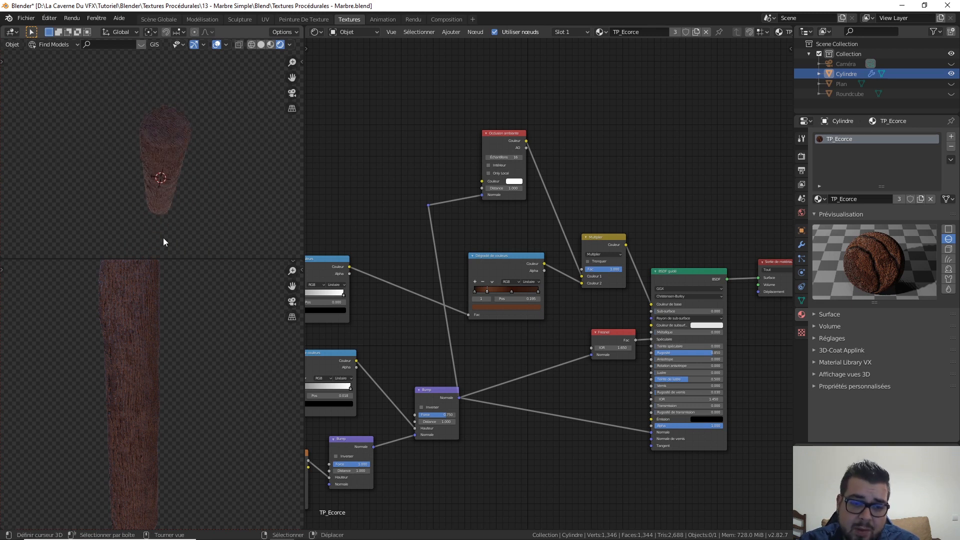
Add a second material slot to the cylinder with a new material named TP_Anneaux_Bois.
{"action": "left_click", "coordinate": [951, 136]}
{"action": "left_click", "coordinate": [866, 199]}
{"action": "left_click", "coordinate": [867, 199]}
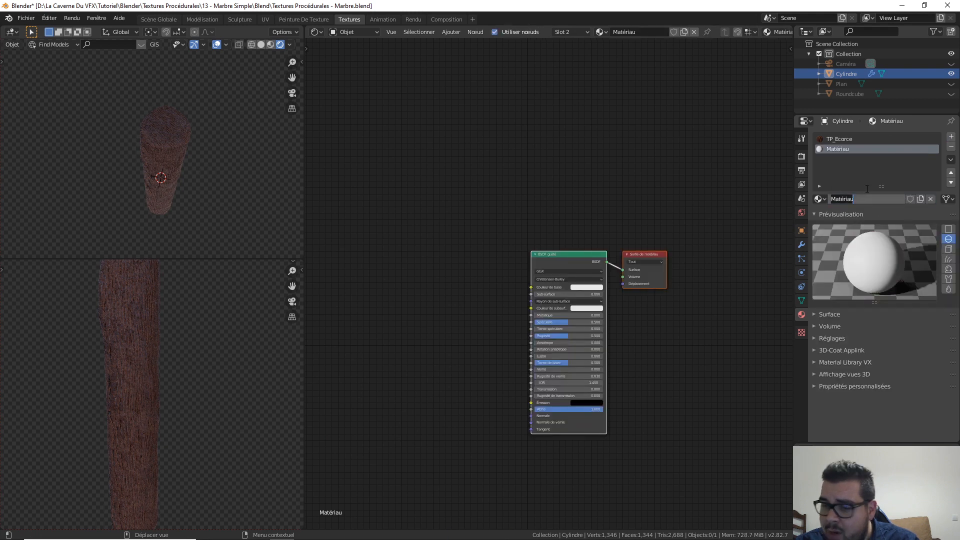
{"action": "type", "text": "TP"}
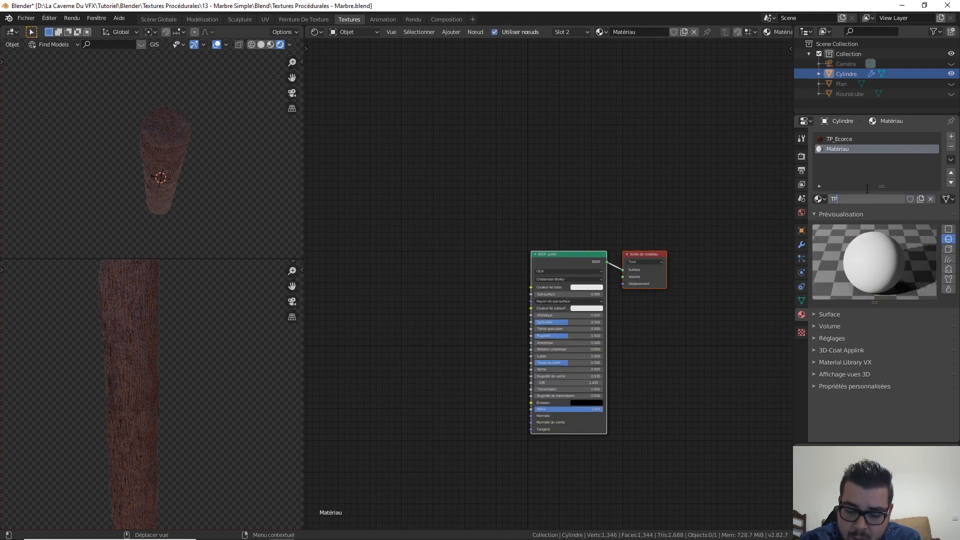
{"action": "type", "text": "_Aneaux_Bois"}
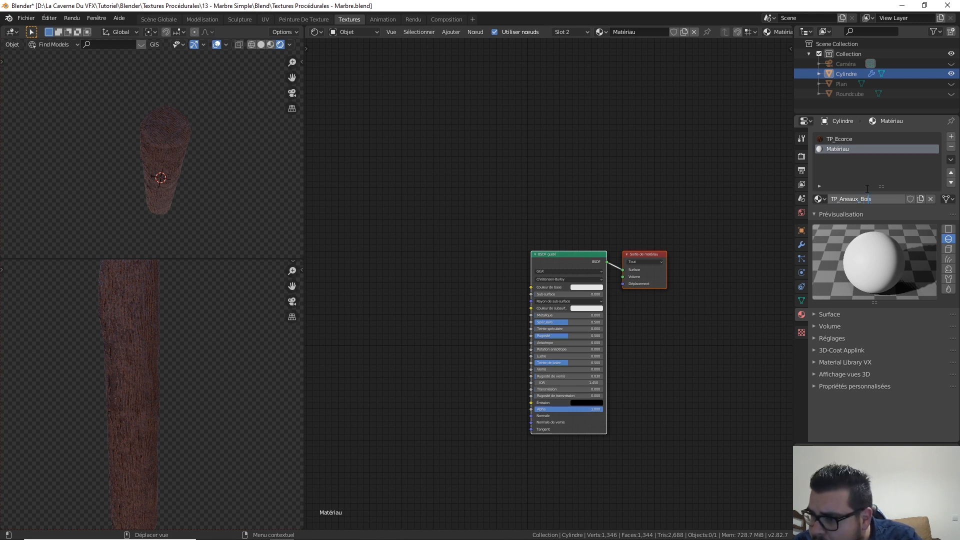
{"action": "type", "text": "n"}
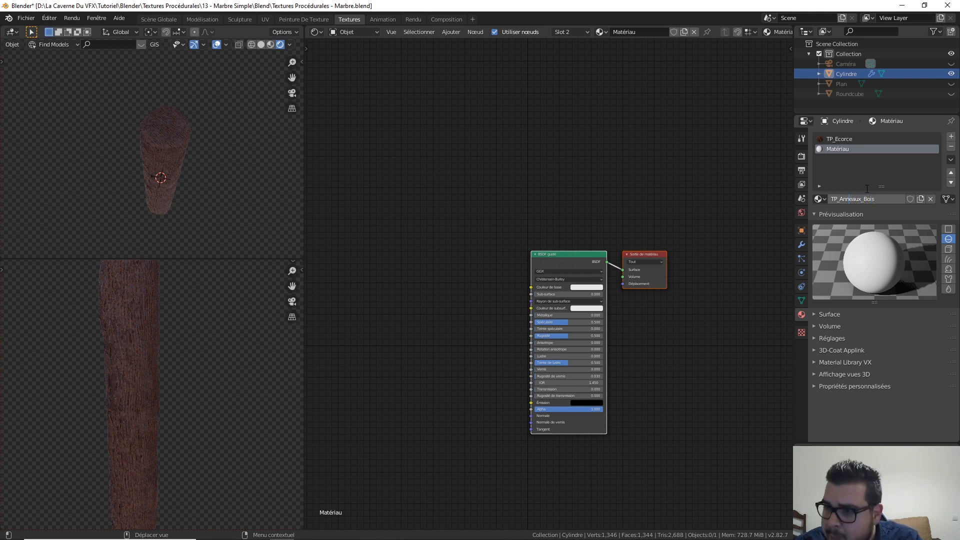
{"action": "key", "text": "Return"}
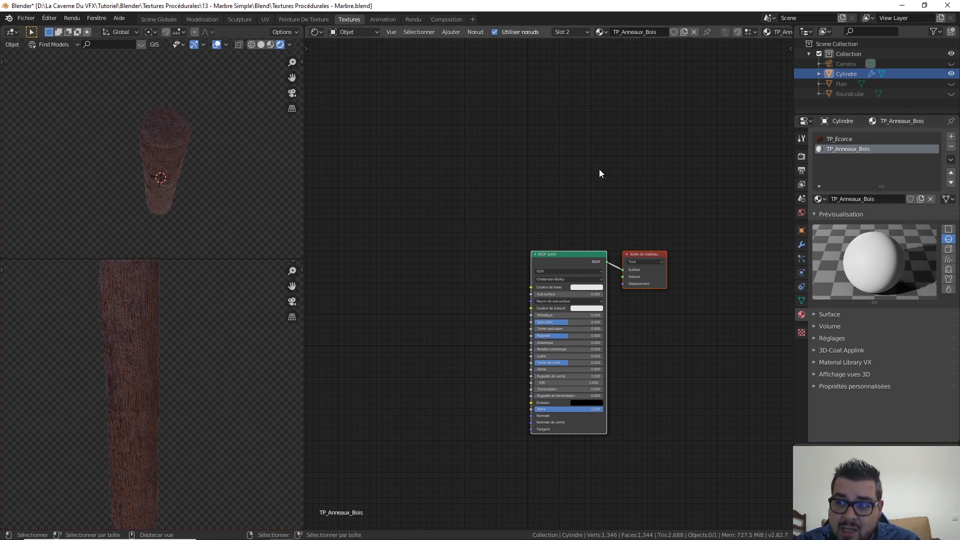
Put the cylinder in Edit mode with face selection and select its top cap face.
{"action": "left_click", "coordinate": [171, 157]}
{"action": "key", "text": "Tab"}
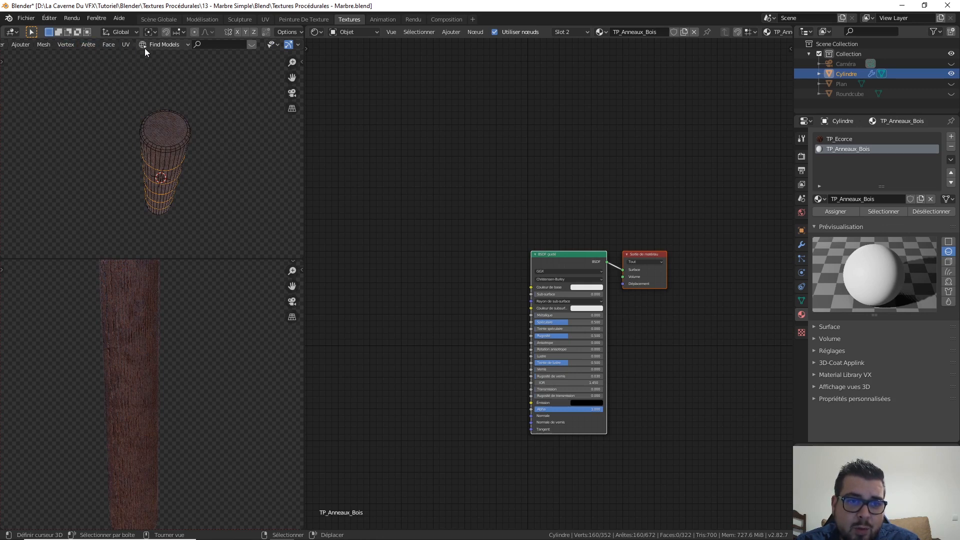
{"action": "left_click", "coordinate": [126, 45]}
{"action": "middle_click_drag", "start_coordinate": [44, 49], "coordinate": [218, 50]}
{"action": "left_click", "coordinate": [84, 46]}
{"action": "left_click", "coordinate": [165, 137]}
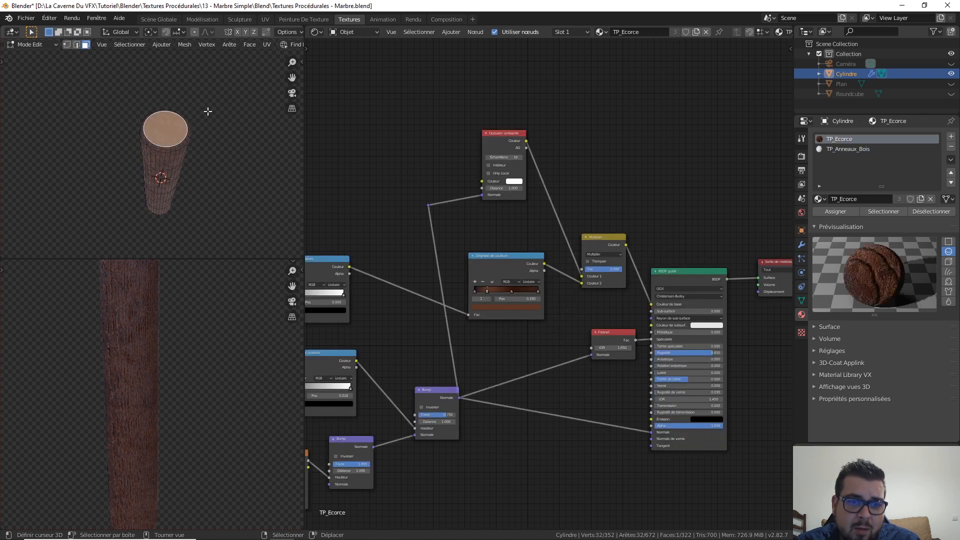
Try to grow the selection around both end caps of the cylinder and shrink it back.
{"action": "key", "text": "ctrl+KP_Add"}
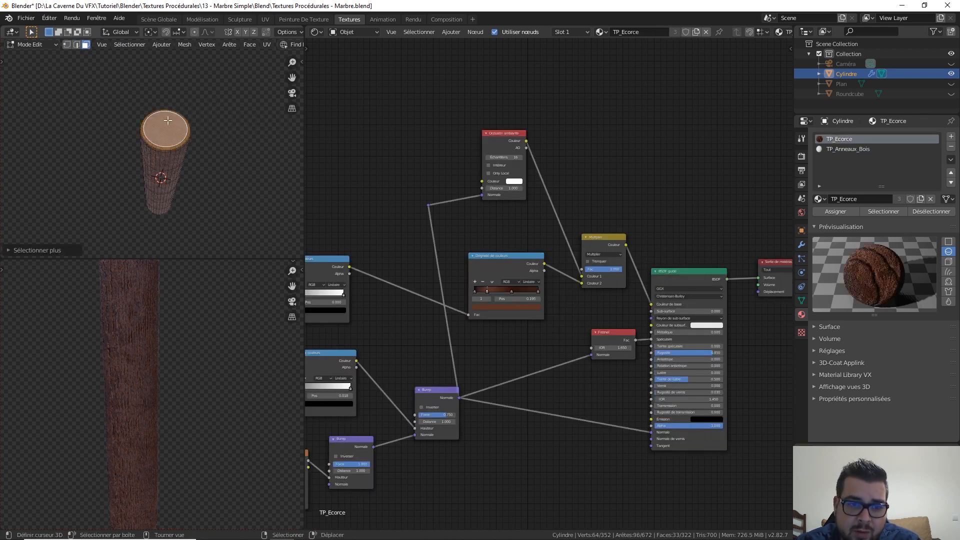
{"action": "scroll", "coordinate": [168, 120], "scroll_direction": "up", "scroll_amount": 5}
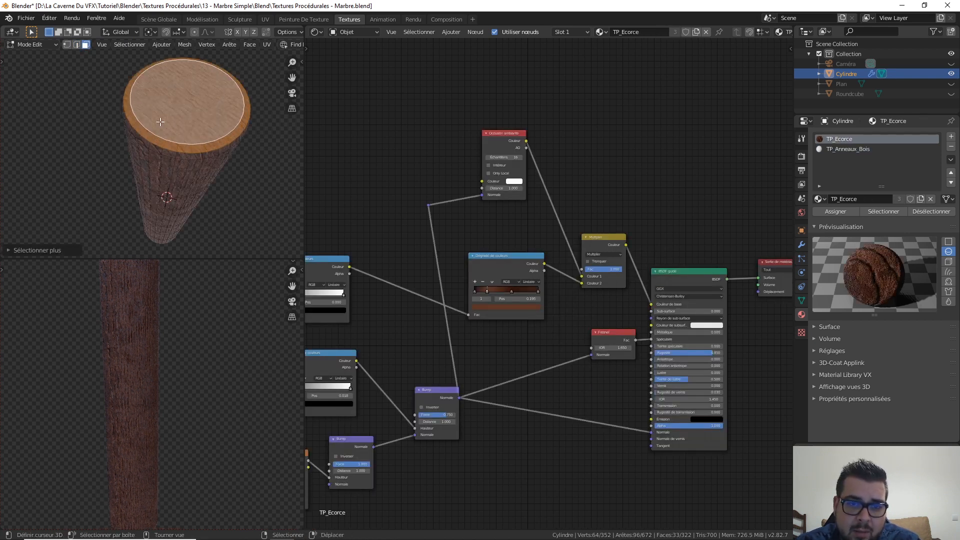
{"action": "middle_click_drag", "start_coordinate": [171, 382], "coordinate": [117, 376]}
{"action": "middle_click_drag", "start_coordinate": [184, 240], "coordinate": [214, 107]}
{"action": "scroll", "coordinate": [219, 121], "scroll_direction": "down", "scroll_amount": 4}
{"action": "left_click", "coordinate": [194, 158], "text": "ctrl"}
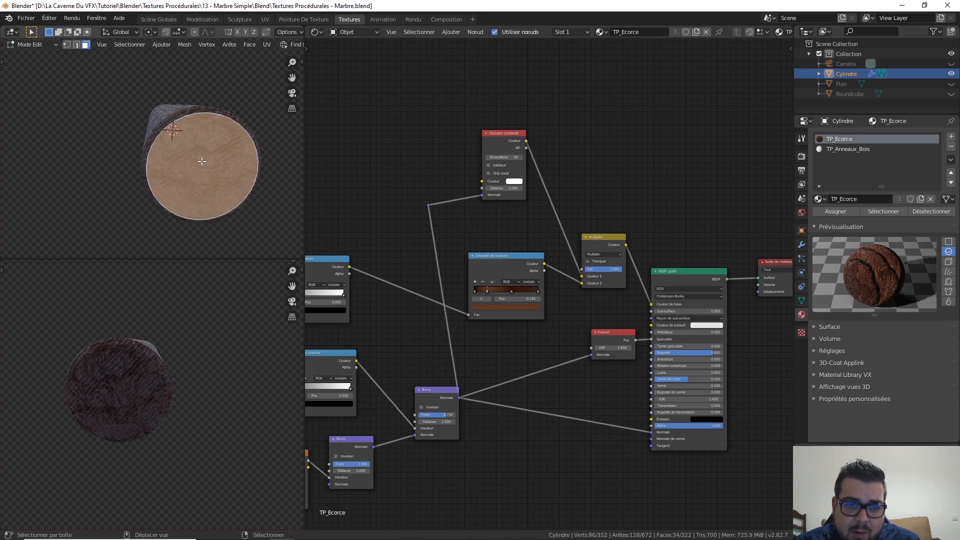
{"action": "key", "text": "ctrl+KP_Add"}
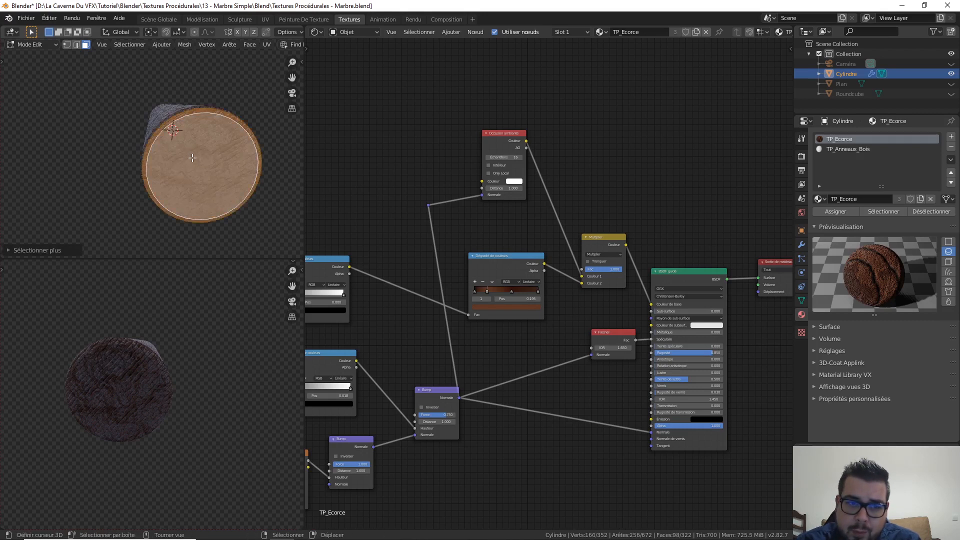
{"action": "middle_click_drag", "start_coordinate": [175, 126], "coordinate": [220, 63]}
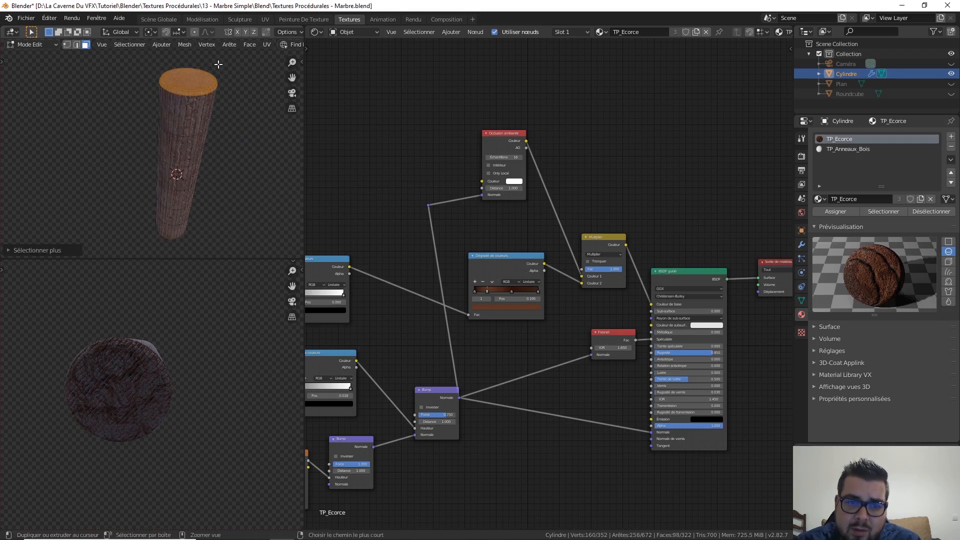
{"action": "key", "text": "ctrl+KP_Subtract"}
{"action": "key", "text": "ctrl+KP_Subtract"}
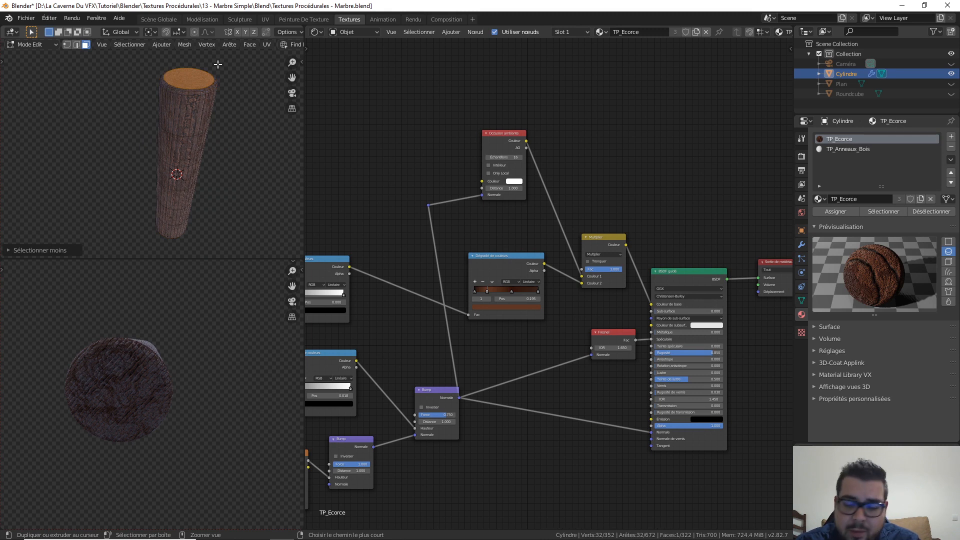
{"action": "key", "text": "ctrl+KP_Subtract"}
Select the cylinder's two end cap faces and grow the selection to include the ring of faces around each.
{"action": "right_click", "coordinate": [201, 80]}
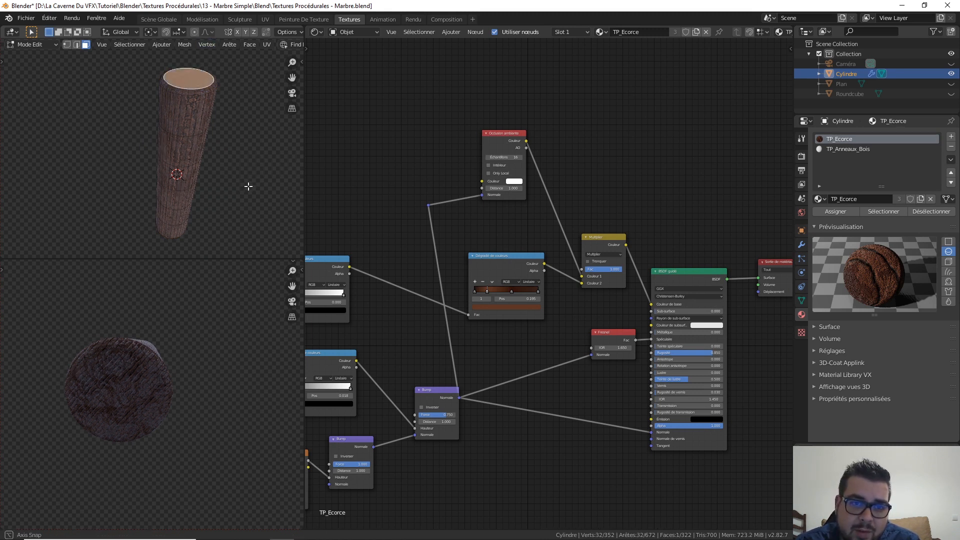
{"action": "middle_click_drag", "start_coordinate": [249, 186], "coordinate": [244, 50]}
{"action": "middle_click_drag", "start_coordinate": [231, 206], "coordinate": [205, 258]}
{"action": "key", "text": "ctrl+KP_Add"}
{"action": "key", "text": "ctrl+KP_Add"}
{"action": "middle_click_drag", "start_coordinate": [209, 93], "coordinate": [188, 122]}
{"action": "scroll", "coordinate": [207, 137], "scroll_direction": "up", "scroll_amount": 1}
{"action": "scroll", "coordinate": [207, 138], "scroll_direction": "up", "scroll_amount": 1}
Assign TP_Anneaux_Bois to the selected cap faces and return the cylinder to Object mode.
{"action": "left_click", "coordinate": [861, 149]}
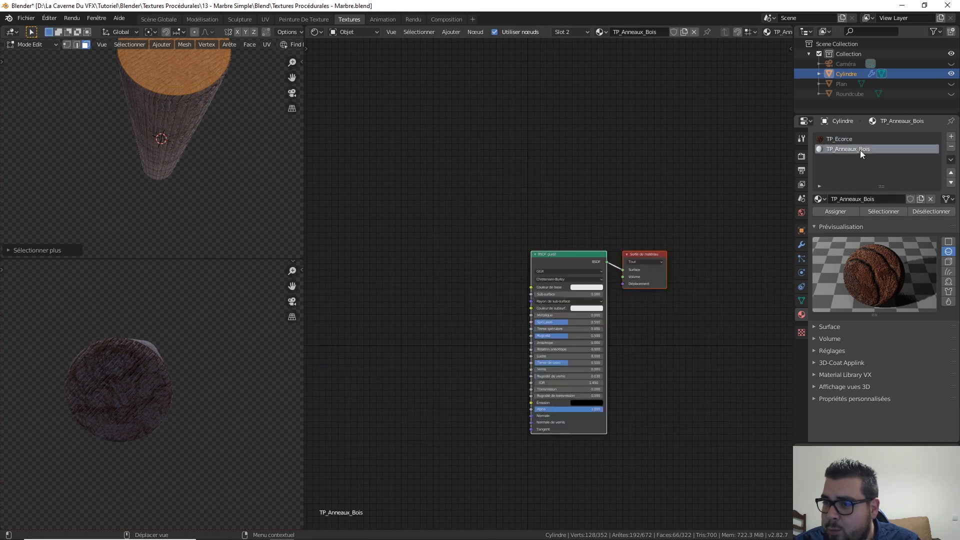
{"action": "left_click", "coordinate": [832, 212]}
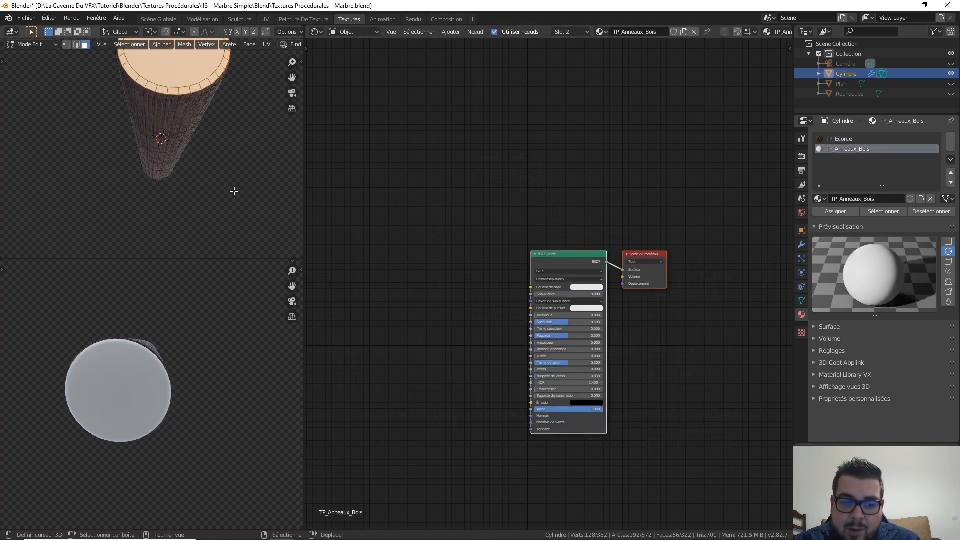
{"action": "key", "text": "Tab"}
{"action": "middle_click_drag", "start_coordinate": [201, 189], "coordinate": [134, 103]}
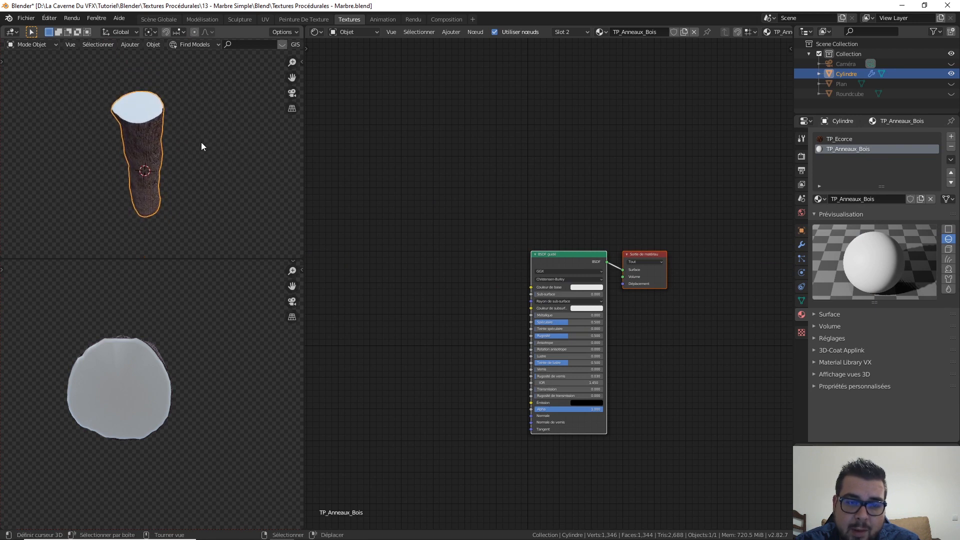
{"action": "middle_click_drag", "start_coordinate": [201, 142], "coordinate": [207, 129], "text": "shift"}
Frame the cylinder's cut end in the viewports, showing it from the top view in the second one.
{"action": "middle_click_drag", "start_coordinate": [481, 293], "coordinate": [543, 274]}
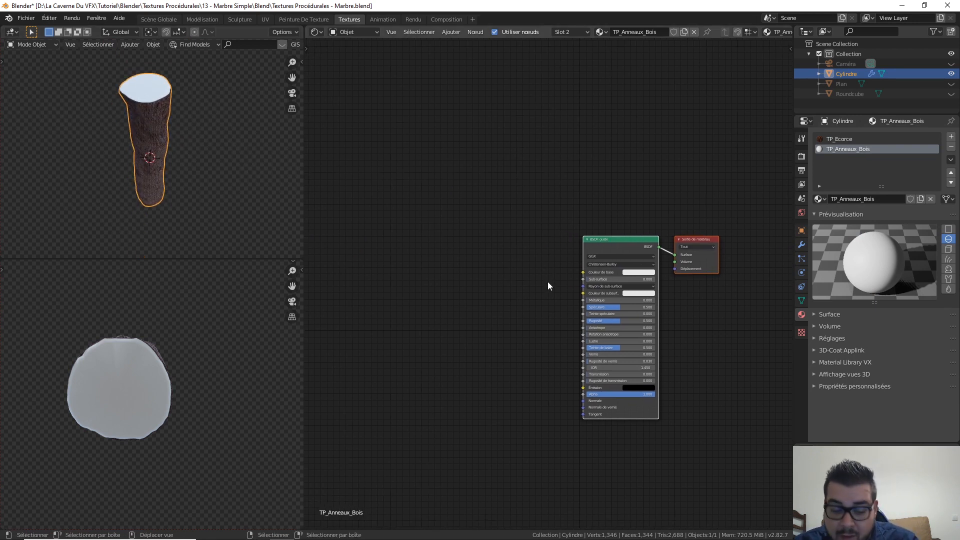
{"action": "middle_click_drag", "start_coordinate": [548, 287], "coordinate": [578, 290]}
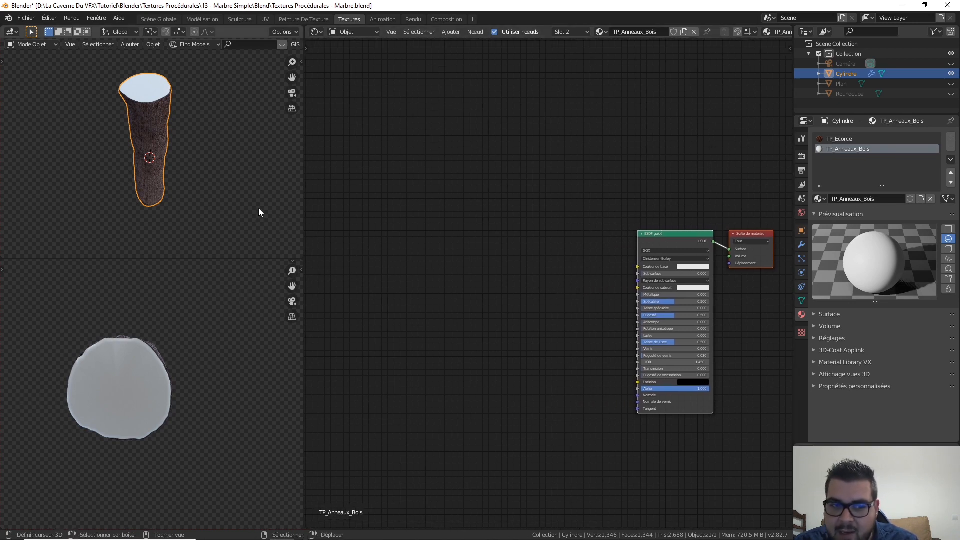
{"action": "middle_click_drag", "start_coordinate": [259, 208], "coordinate": [231, 197]}
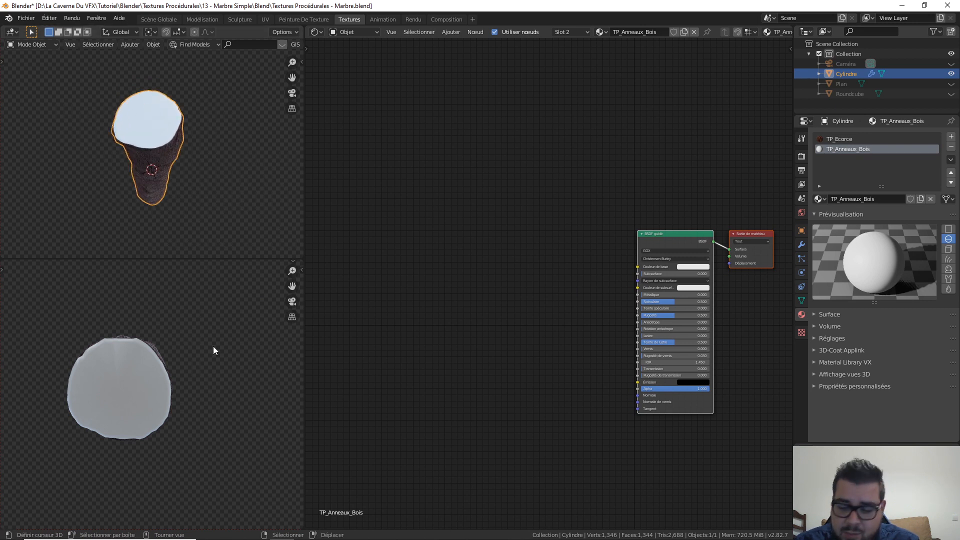
{"action": "key", "text": "KP_7"}
{"action": "middle_click_drag", "start_coordinate": [166, 398], "coordinate": [124, 363], "text": "shift"}
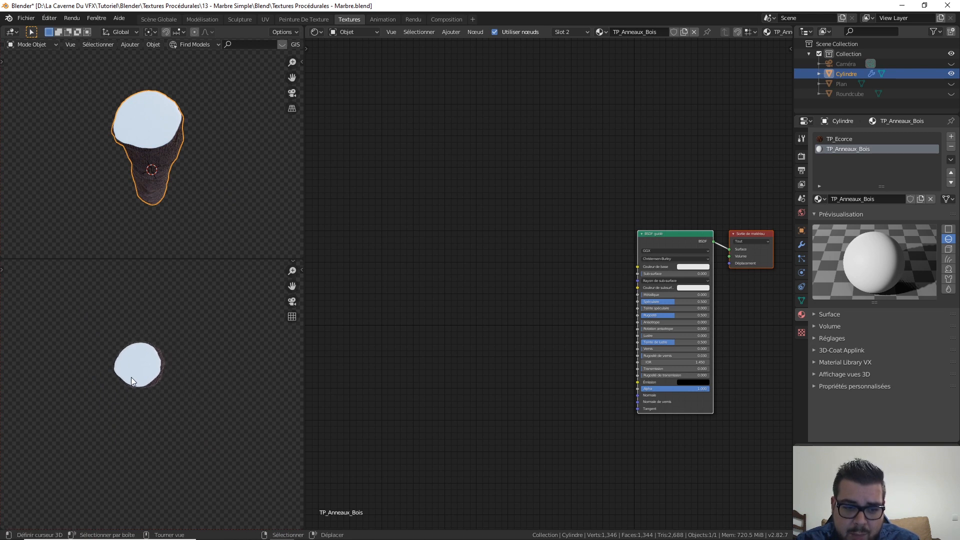
{"action": "scroll", "coordinate": [132, 377], "scroll_direction": "up", "scroll_amount": 3}
{"action": "middle_click_drag", "start_coordinate": [185, 344], "coordinate": [196, 369], "text": "shift"}
{"action": "scroll", "coordinate": [195, 369], "scroll_direction": "up", "scroll_amount": 1}
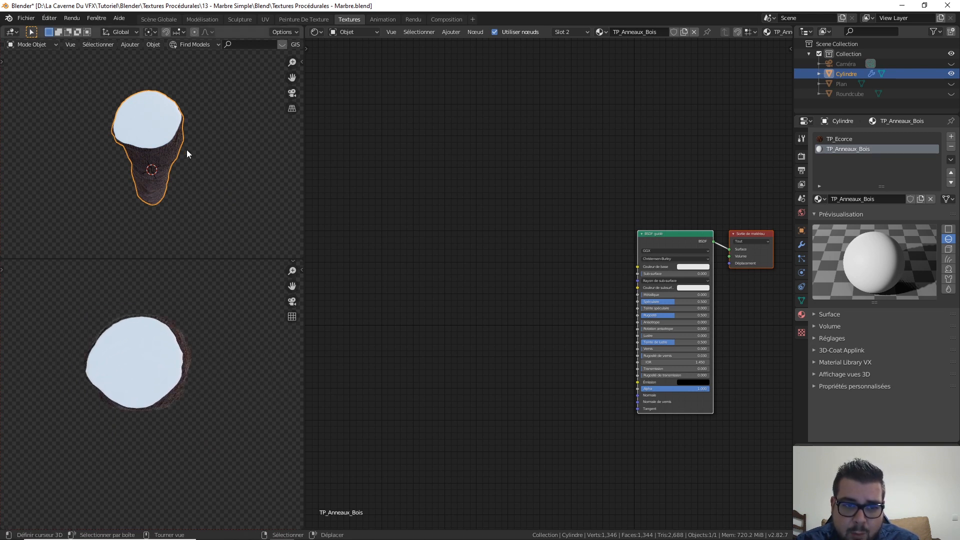
Add a Texture voronoi node beside the BSDF in TP_Anneaux_Bois and preview its Distance output on the cylinder.
{"action": "scroll", "coordinate": [588, 290], "scroll_direction": "up", "scroll_amount": 2}
{"action": "middle_click_drag", "start_coordinate": [586, 297], "coordinate": [551, 255]}
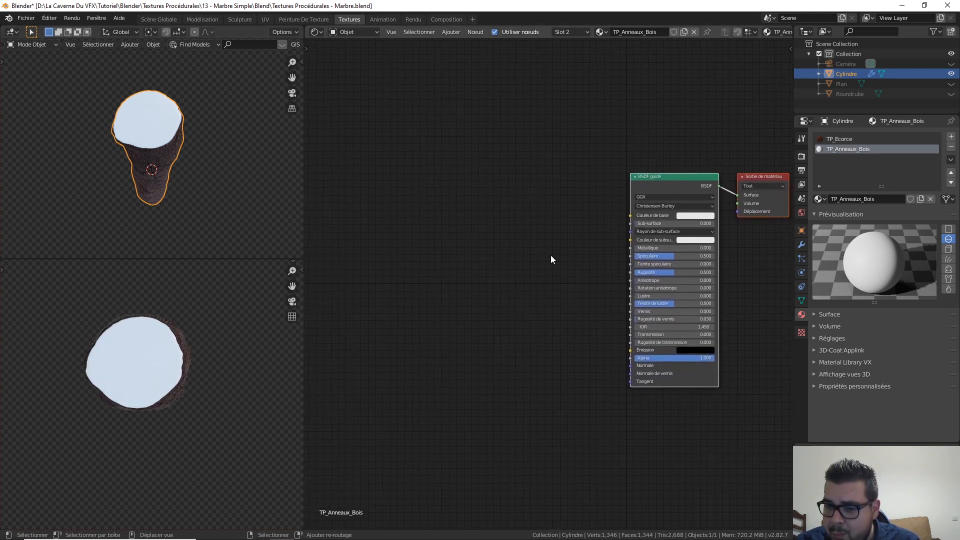
{"action": "key", "text": "shift+a"}
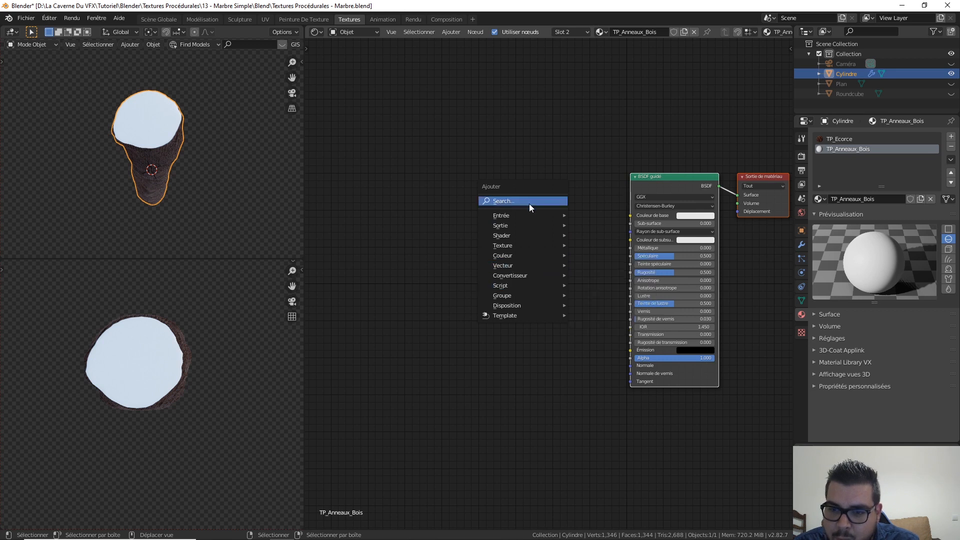
{"action": "mouse_move", "coordinate": [526, 255]}
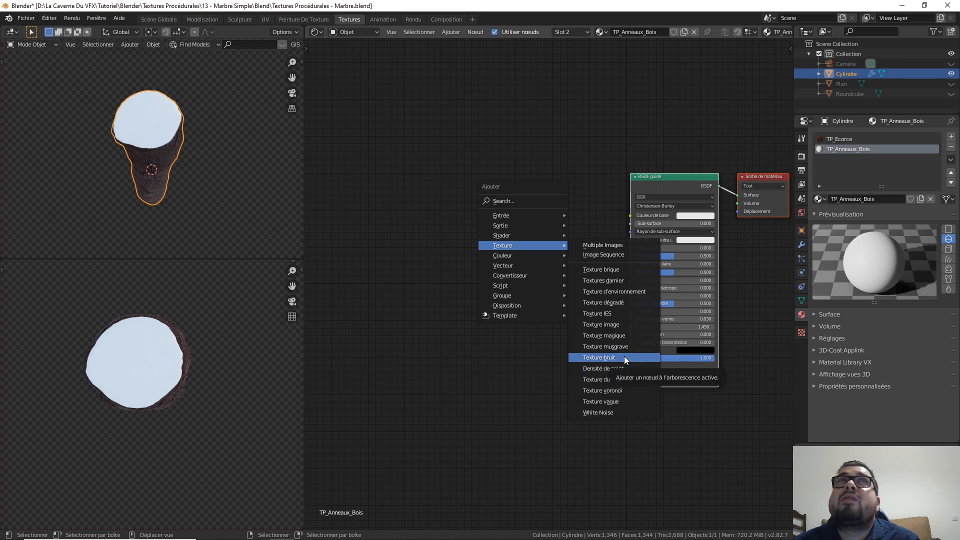
{"action": "left_click", "coordinate": [629, 390]}
{"action": "left_click", "coordinate": [410, 173]}
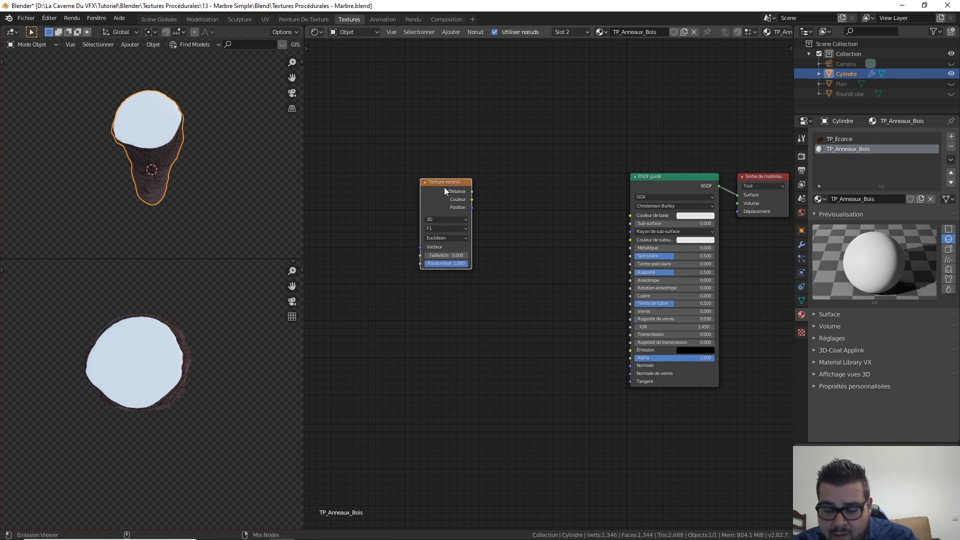
{"action": "left_click", "coordinate": [444, 187], "text": "ctrl+shift"}
Insert a Texture musgrave node on the link after the Texture voronoi node and move both nodes away from the BSDF.
{"action": "middle_click_drag", "start_coordinate": [460, 163], "coordinate": [547, 165]}
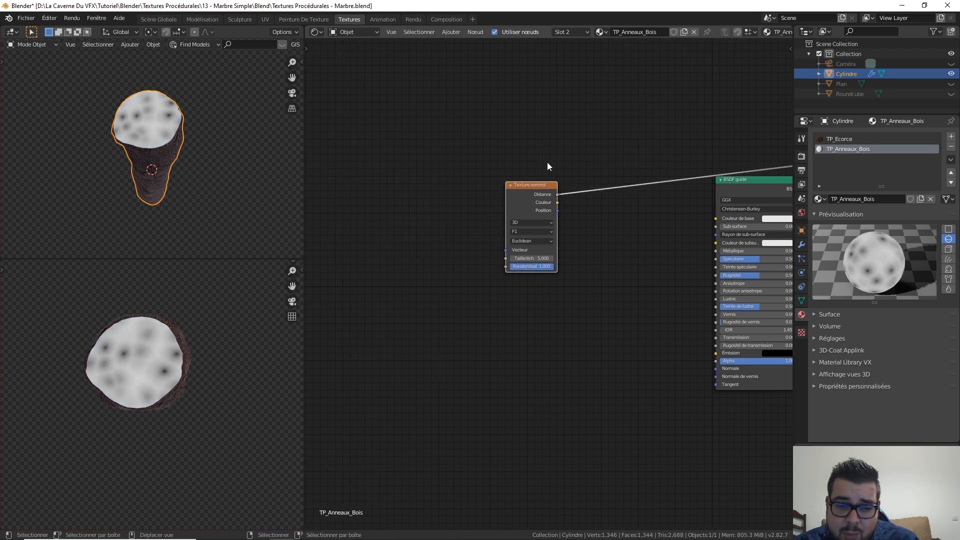
{"action": "key", "text": "shift+a"}
{"action": "mouse_move", "coordinate": [444, 203]}
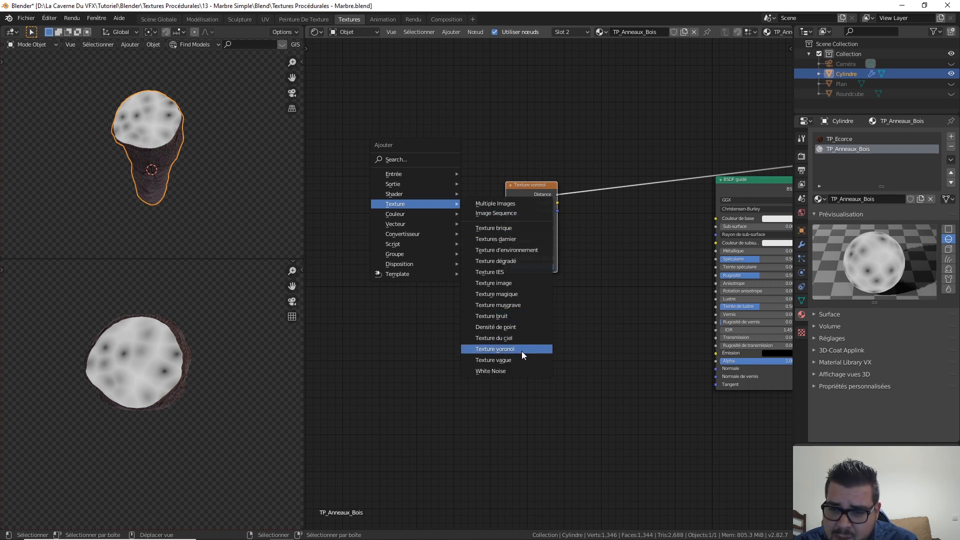
{"action": "left_click", "coordinate": [521, 307]}
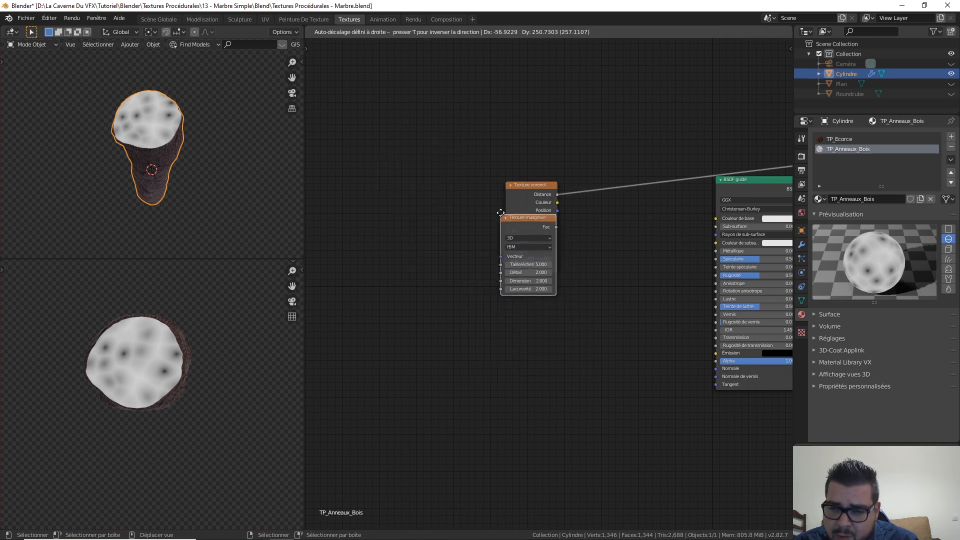
{"action": "left_click", "coordinate": [580, 167]}
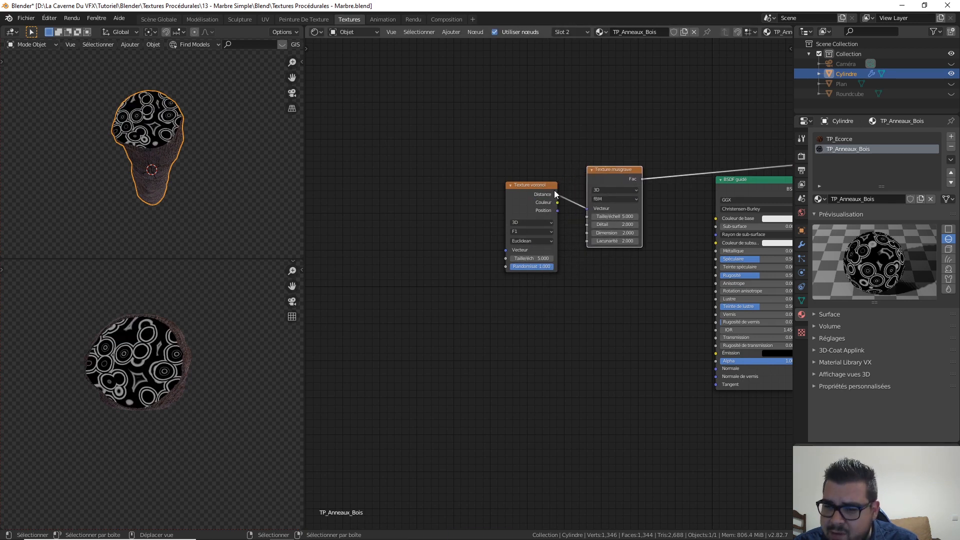
{"action": "left_click_drag", "start_coordinate": [649, 137], "coordinate": [525, 242]}
{"action": "left_click_drag", "start_coordinate": [631, 170], "coordinate": [555, 180]}
{"action": "scroll", "coordinate": [485, 381], "scroll_direction": "up", "scroll_amount": 3}
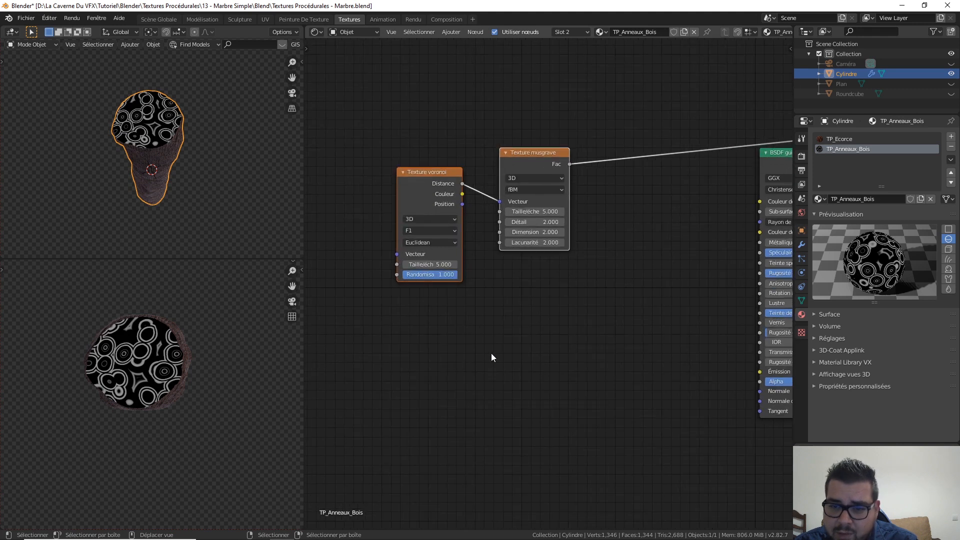
{"action": "middle_click_drag", "start_coordinate": [533, 310], "coordinate": [579, 331]}
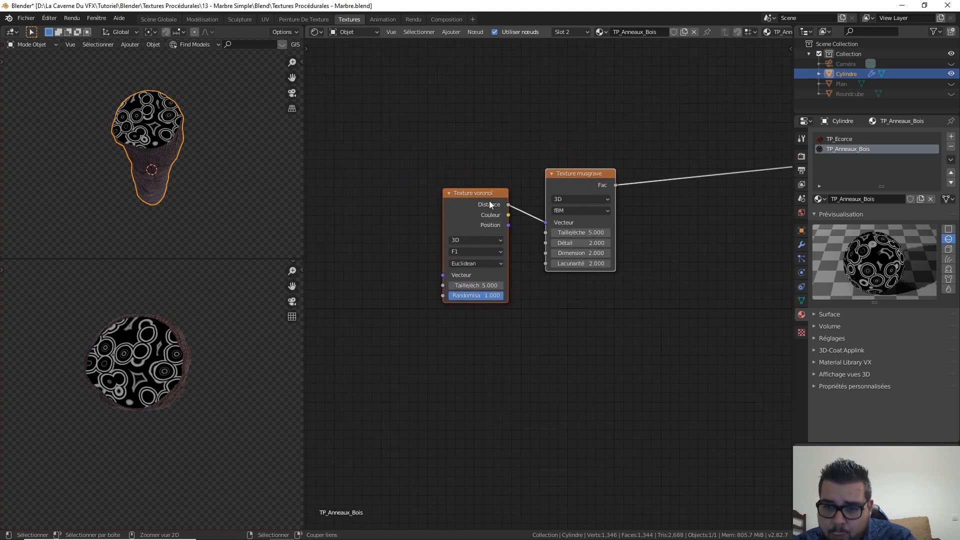
Try to add Coordonnées de texture and Placage nodes to the Voronoi texture.
{"action": "key", "text": "ctrl+t"}
{"action": "key", "text": "ctrl+t"}
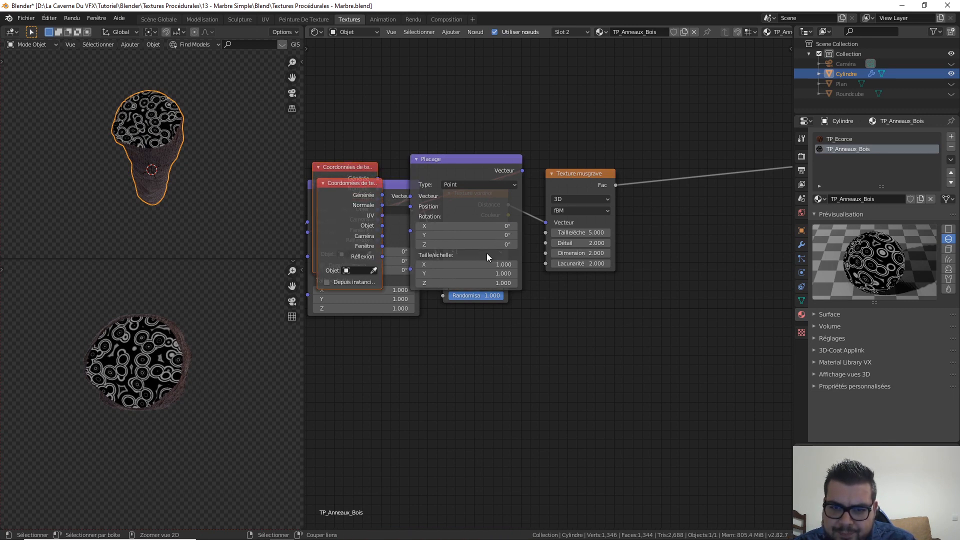
{"action": "key", "text": "ctrl+z"}
{"action": "key", "text": "ctrl+z"}
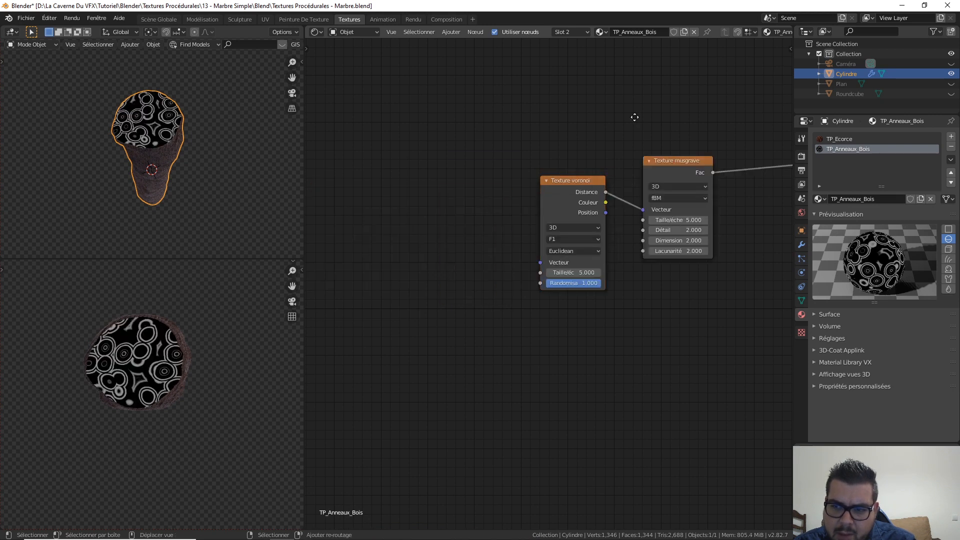
Add Coordonnées de texture and Placage nodes ahead of the Texture voronoi node and move them farther away from it.
{"action": "middle_click_drag", "start_coordinate": [635, 118], "coordinate": [604, 161]}
{"action": "scroll", "coordinate": [657, 220], "scroll_direction": "down", "scroll_amount": 2}
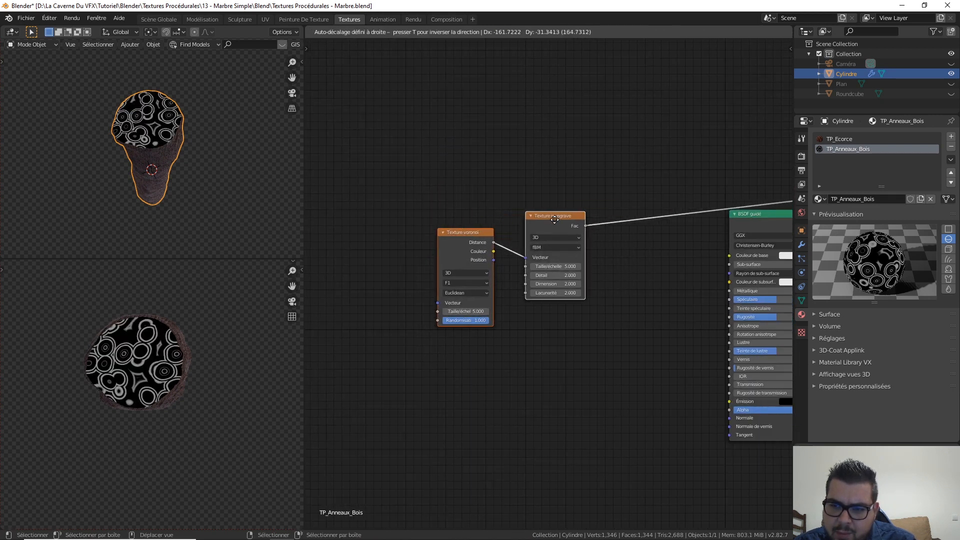
{"action": "middle_click_drag", "start_coordinate": [646, 235], "coordinate": [569, 264]}
{"action": "key", "text": "ctrl+shift+z"}
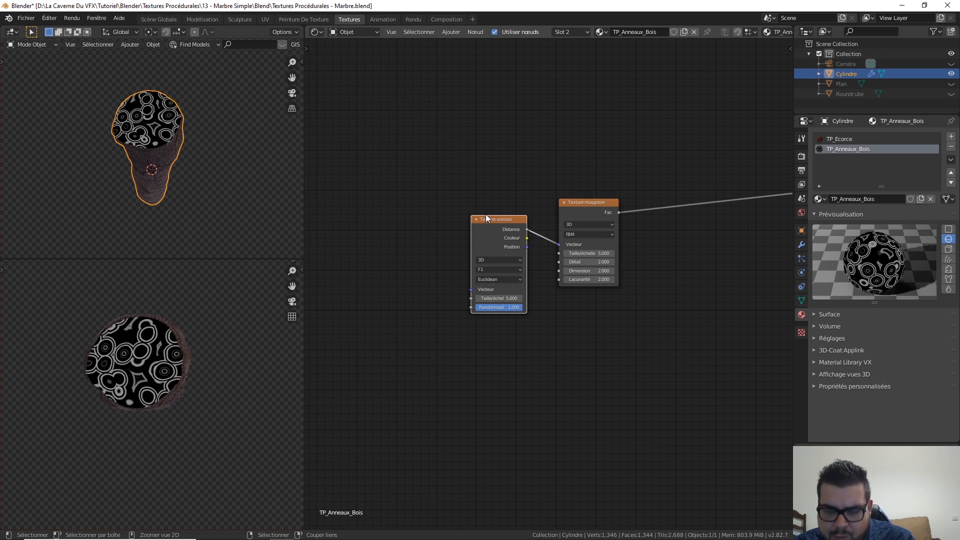
{"action": "key", "text": "ctrl+shift+z"}
{"action": "middle_click_drag", "start_coordinate": [437, 175], "coordinate": [509, 150]}
{"action": "middle_click_drag", "start_coordinate": [373, 185], "coordinate": [449, 164]}
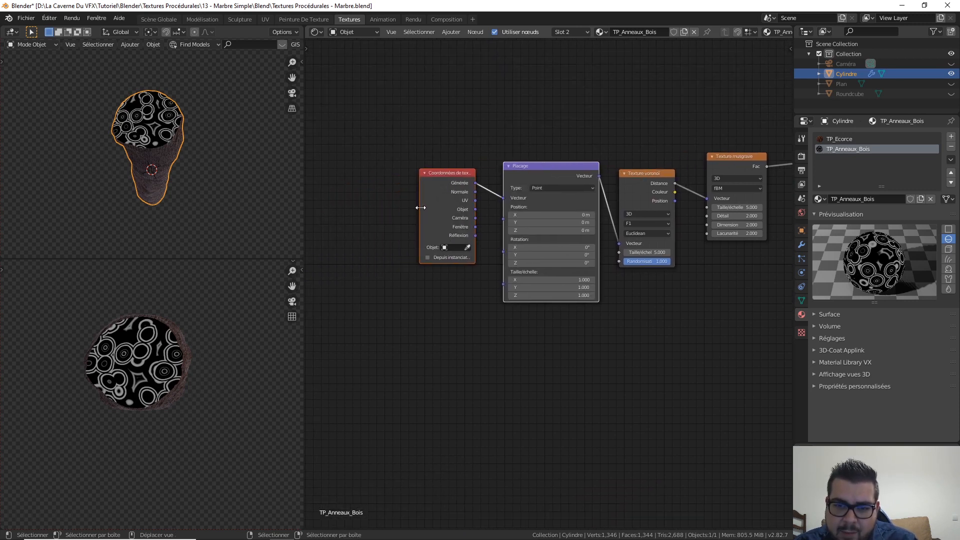
{"action": "key", "text": "g"}
{"action": "left_click", "coordinate": [390, 210]}
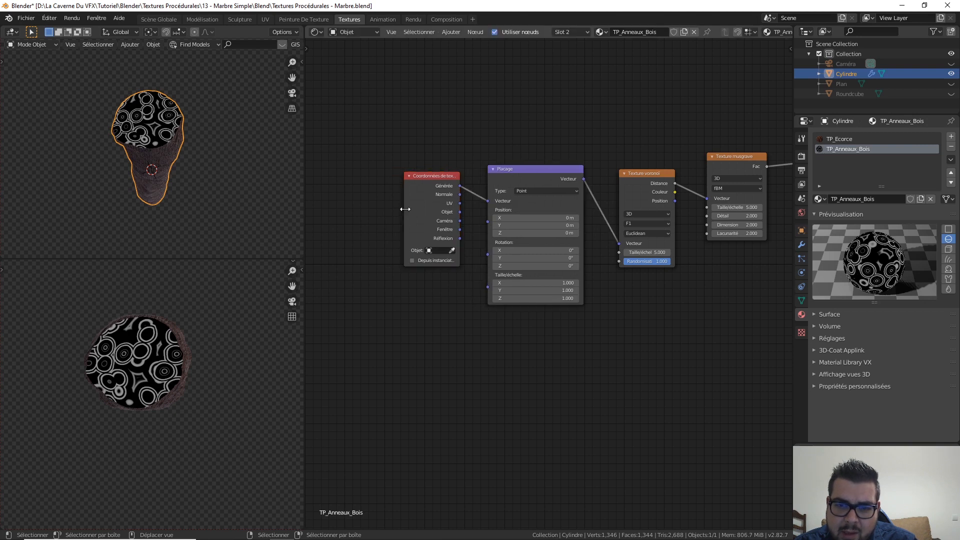
Compare the UV and Objet outputs of Coordonnées de texture as the Placage node's Vecteur input, keeping UV connected.
{"action": "left_click_drag", "start_coordinate": [405, 209], "coordinate": [459, 184]}
{"action": "scroll", "coordinate": [412, 259], "scroll_direction": "up", "scroll_amount": 2}
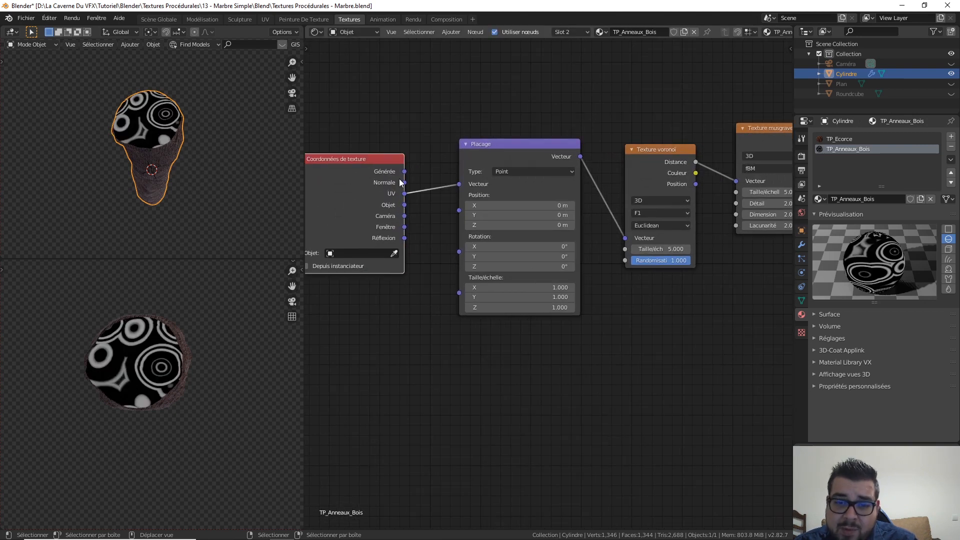
{"action": "left_click_drag", "start_coordinate": [404, 205], "coordinate": [459, 184]}
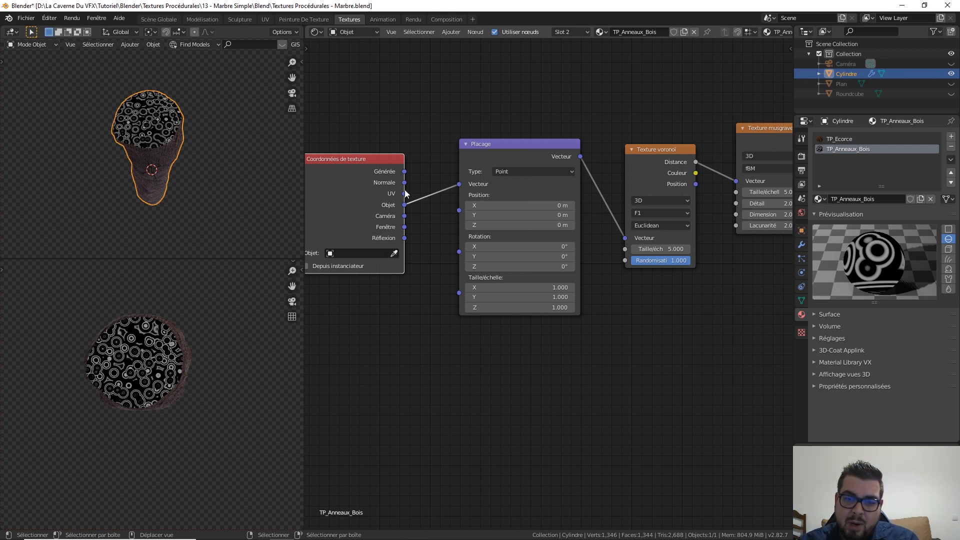
{"action": "left_click_drag", "start_coordinate": [405, 195], "coordinate": [405, 193]}
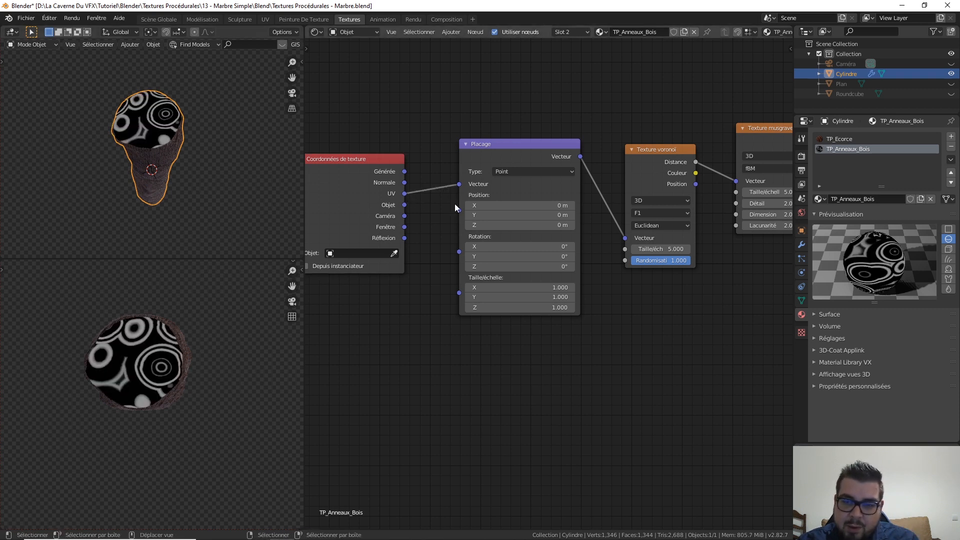
Try scale values of 1 and 2.3 on the Texture voronoi node.
{"action": "middle_click_drag", "start_coordinate": [542, 224], "coordinate": [502, 231]}
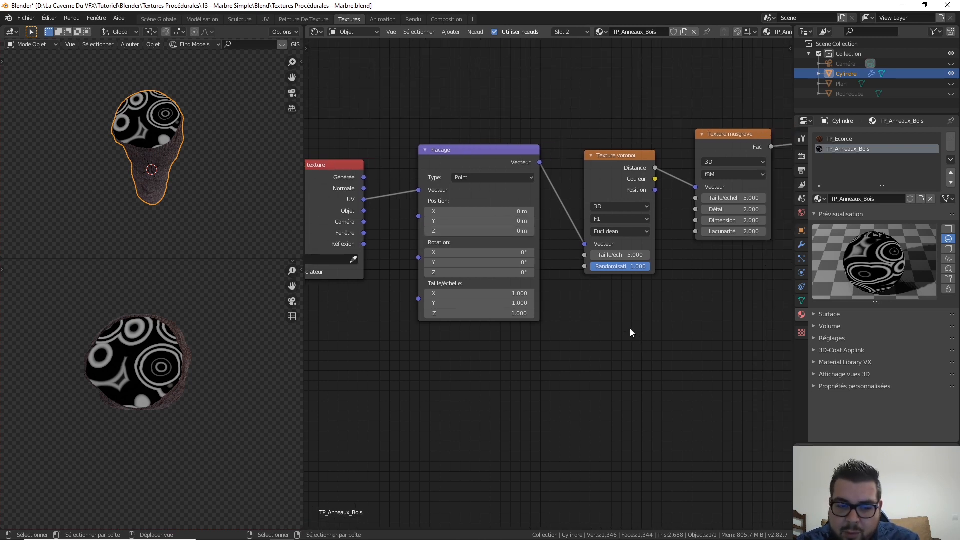
{"action": "middle_click_drag", "start_coordinate": [630, 332], "coordinate": [578, 331]}
{"action": "scroll", "coordinate": [564, 329], "scroll_direction": "up", "scroll_amount": 3}
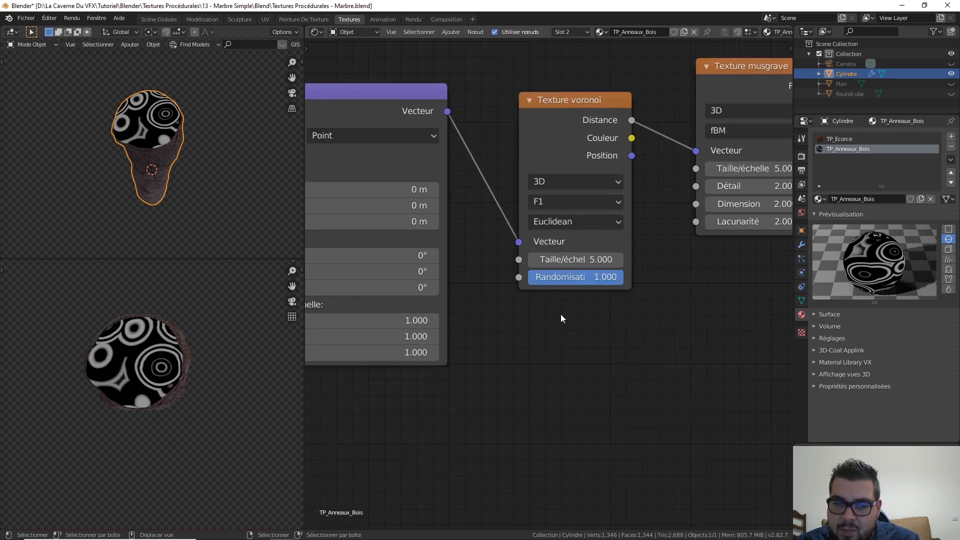
{"action": "scroll", "coordinate": [562, 318], "scroll_direction": "down", "scroll_amount": 3}
{"action": "scroll", "coordinate": [549, 322], "scroll_direction": "up", "scroll_amount": 2}
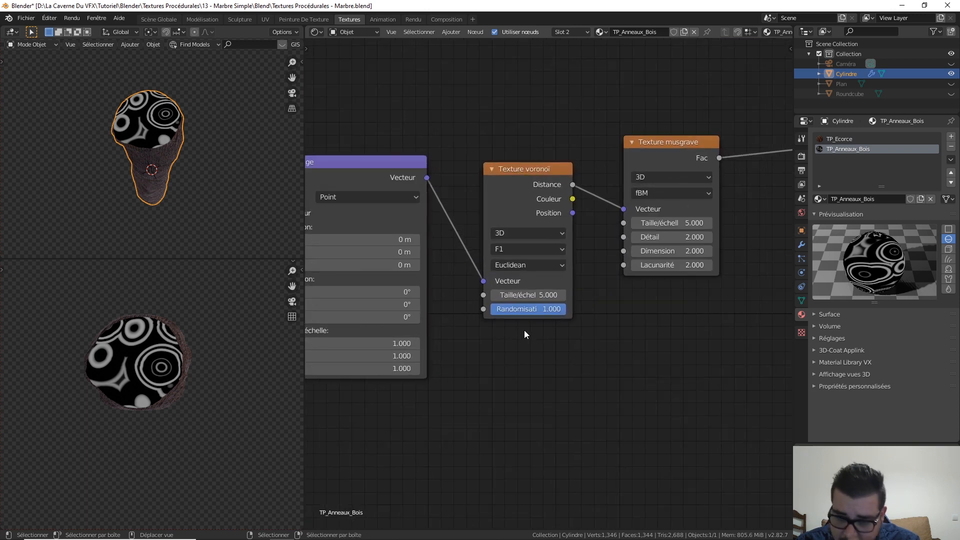
{"action": "scroll", "coordinate": [548, 279], "scroll_direction": "up", "scroll_amount": 1}
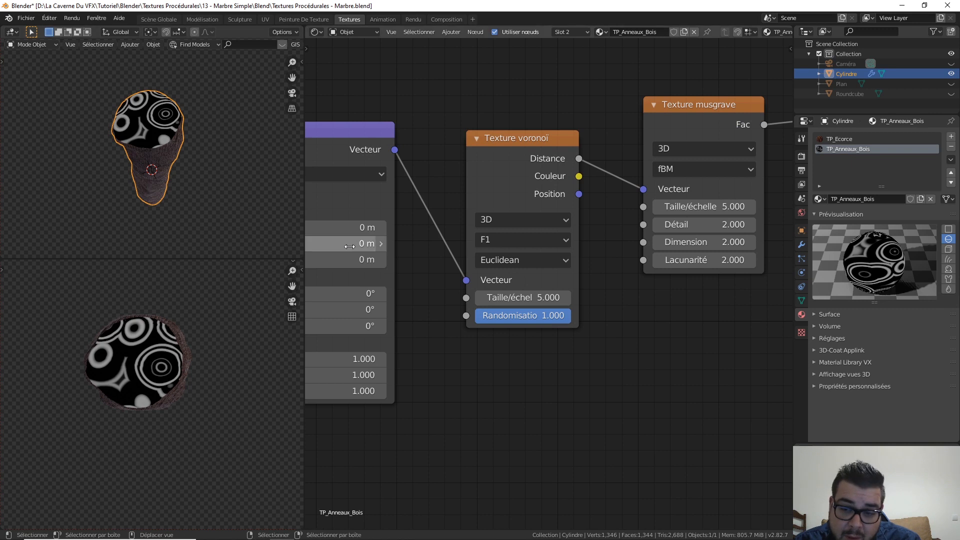
{"action": "middle_click_drag", "start_coordinate": [496, 345], "coordinate": [555, 332]}
{"action": "left_click", "coordinate": [591, 288]}
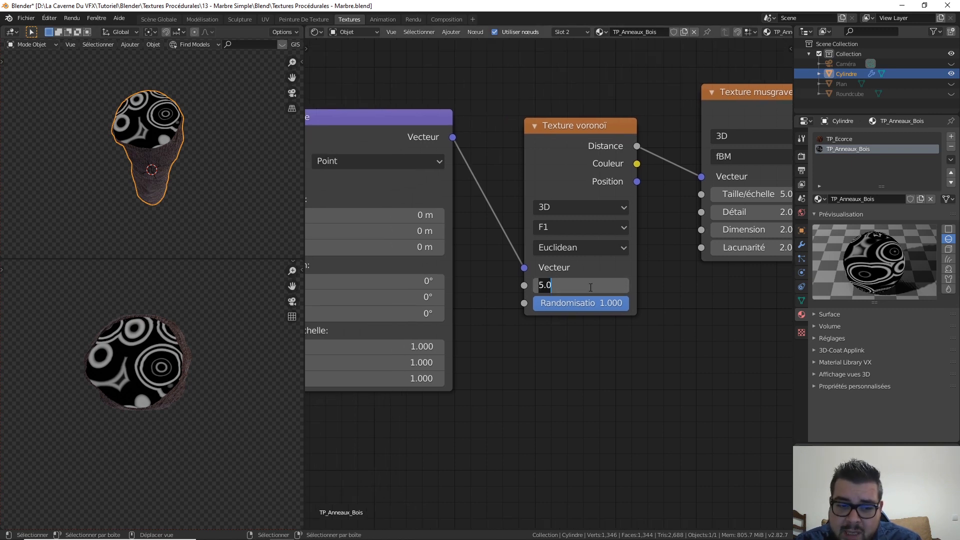
{"action": "type", "text": "1"}
{"action": "key", "text": "Return"}
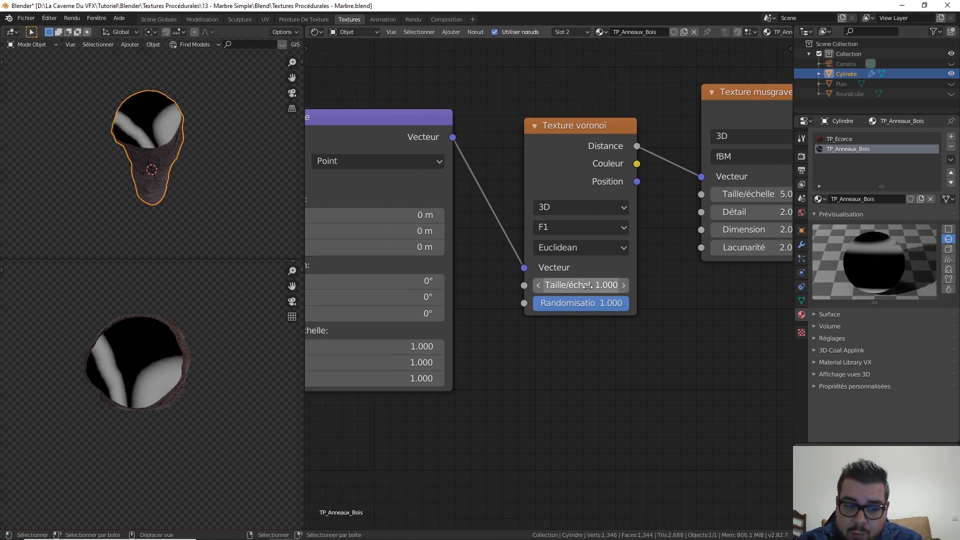
{"action": "left_click", "coordinate": [589, 288]}
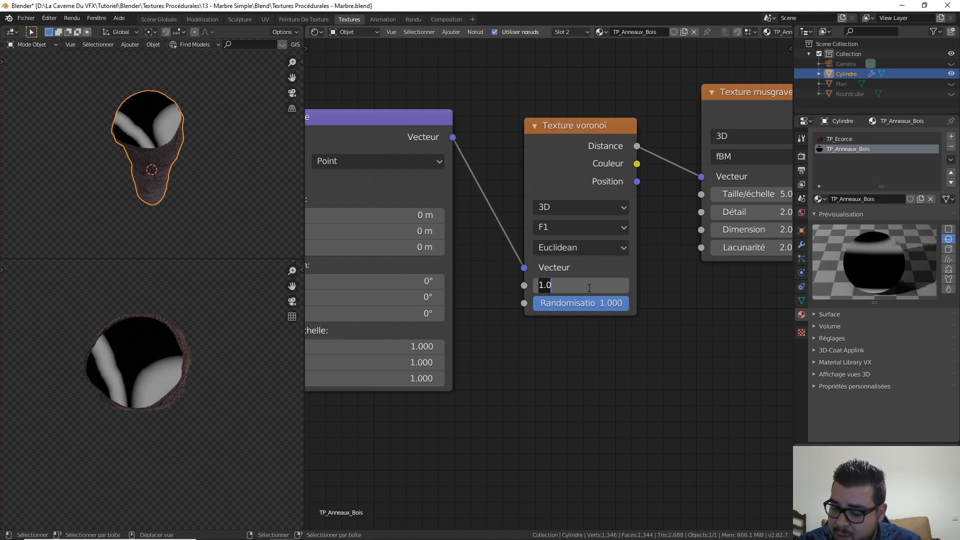
{"action": "type", "text": "2.3"}
{"action": "key", "text": "Return"}
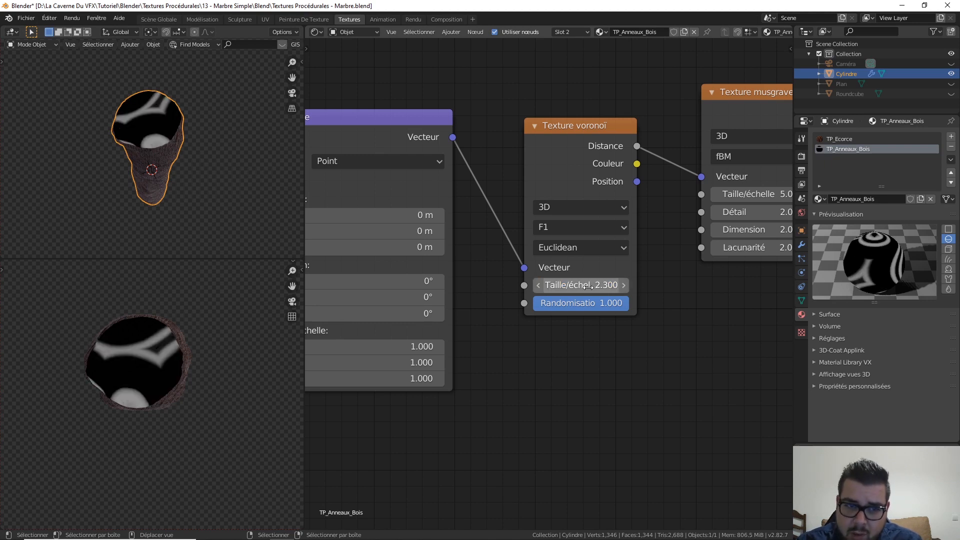
Set the Texture voronoi node's scale to 2.5.
{"action": "left_click", "coordinate": [589, 288]}
{"action": "type", "text": "2.5"}
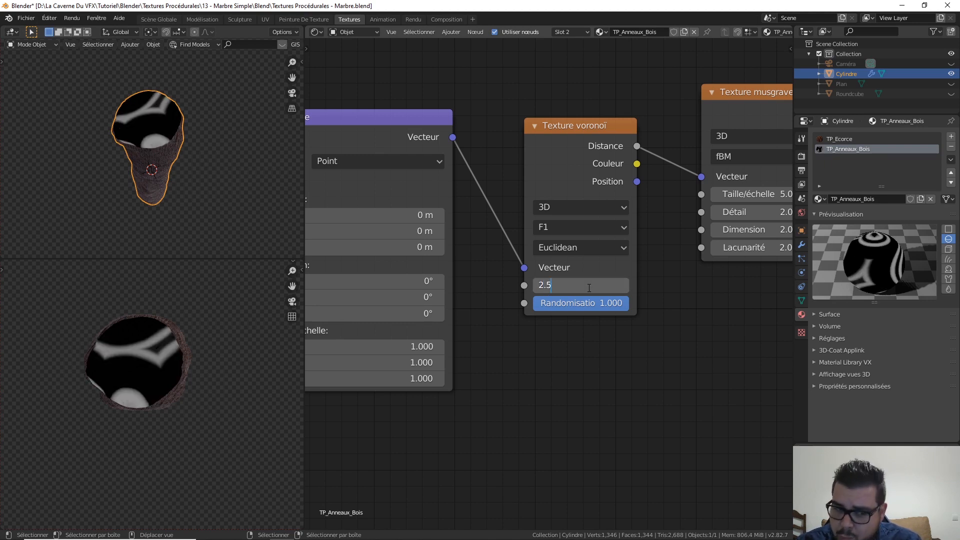
{"action": "key", "text": "Return"}
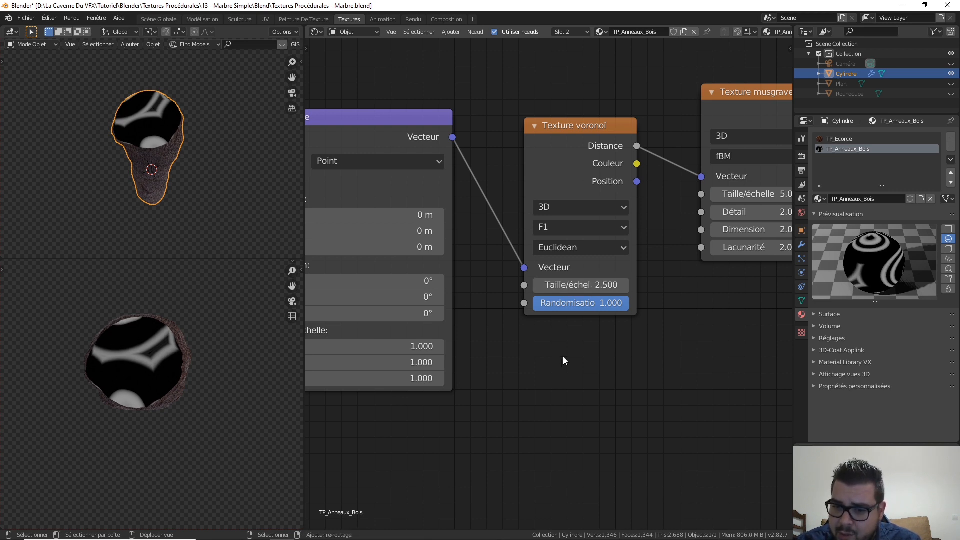
Shift the ring pattern with the Placage node by setting its Position to X 0.5 m and Y 0.2 m.
{"action": "middle_click_drag", "start_coordinate": [564, 358], "coordinate": [738, 352]}
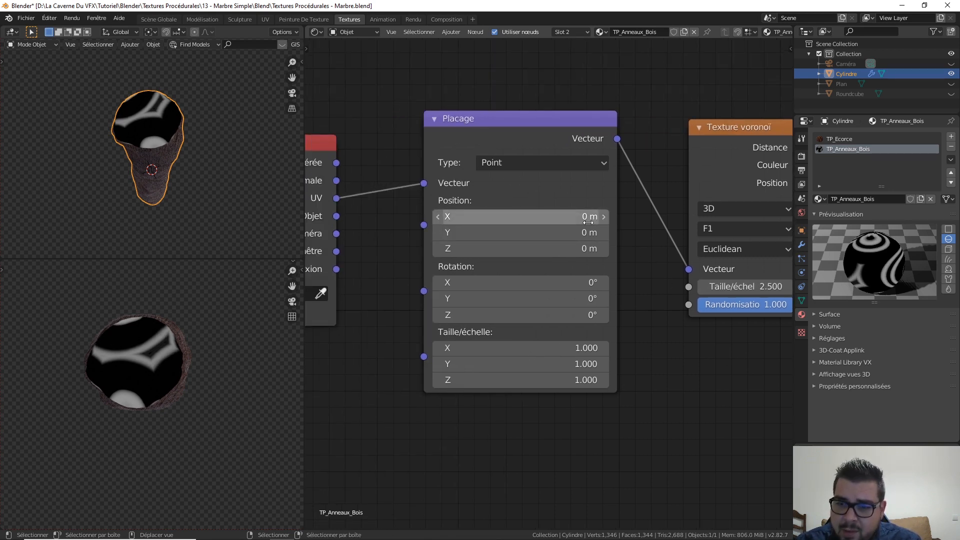
{"action": "left_click", "coordinate": [604, 216]}
{"action": "left_click", "coordinate": [604, 216]}
{"action": "left_click", "coordinate": [605, 216]}
{"action": "left_click", "coordinate": [604, 216]}
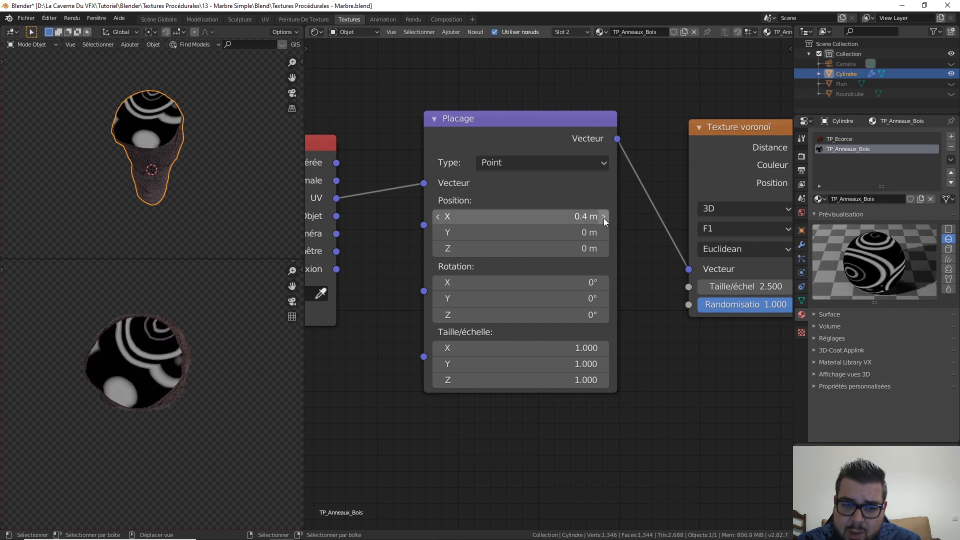
{"action": "left_click", "coordinate": [604, 217]}
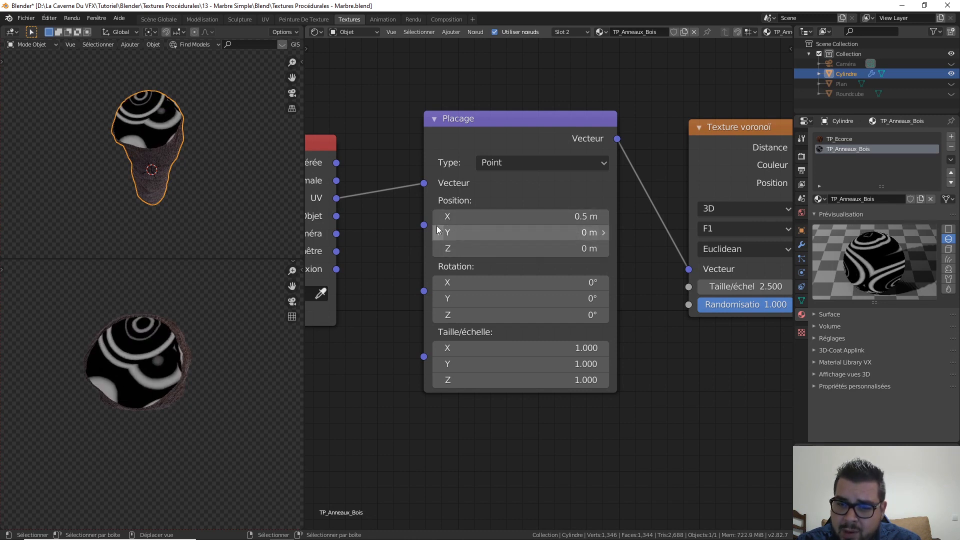
{"action": "left_click", "coordinate": [604, 233]}
{"action": "left_click", "coordinate": [604, 233]}
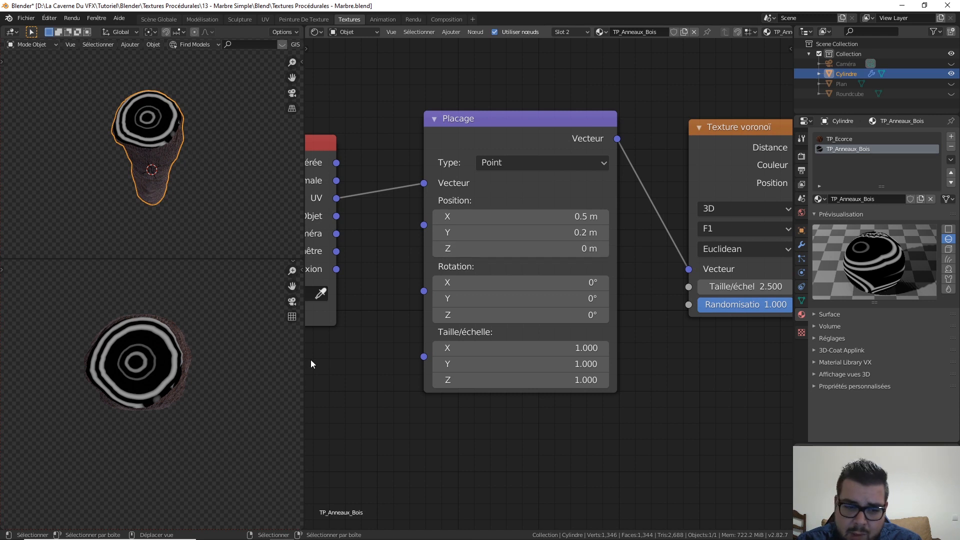
Fine-tune the Placage node's Position Y, trying 0.21 m before setting it to 0.22 m.
{"action": "left_click", "coordinate": [569, 236]}
{"action": "type", "text": "0"}
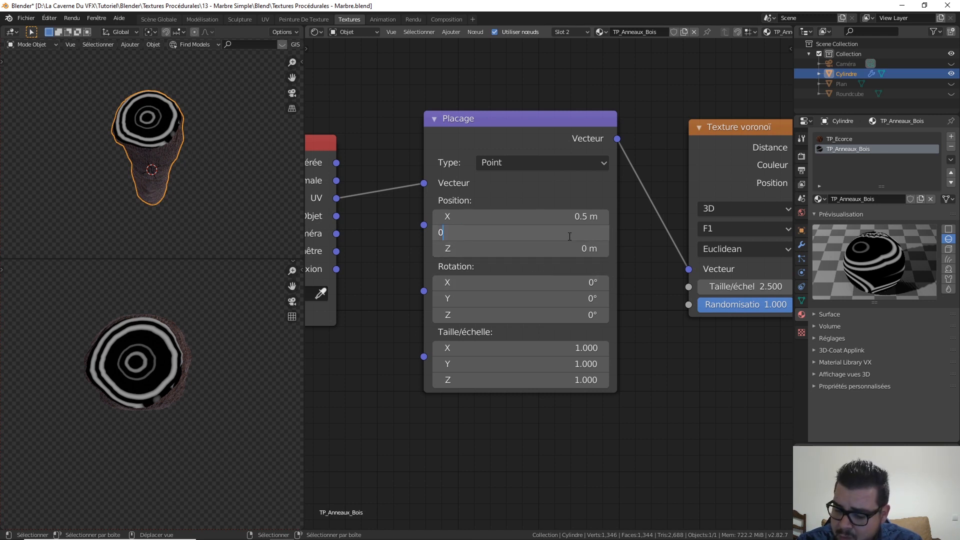
{"action": "type", "text": ".21"}
{"action": "key", "text": "Return"}
{"action": "left_click", "coordinate": [568, 236]}
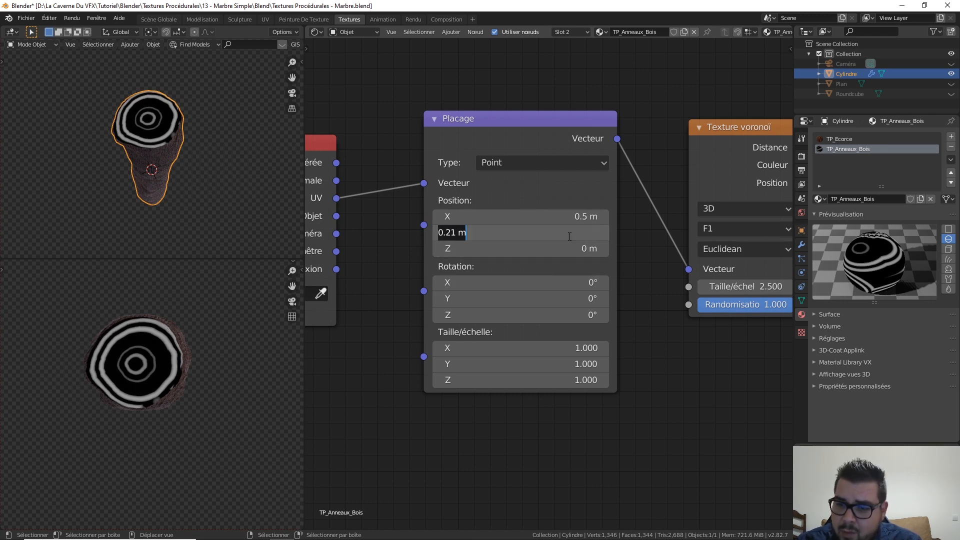
{"action": "type", "text": "0.22"}
{"action": "key", "text": "Return"}
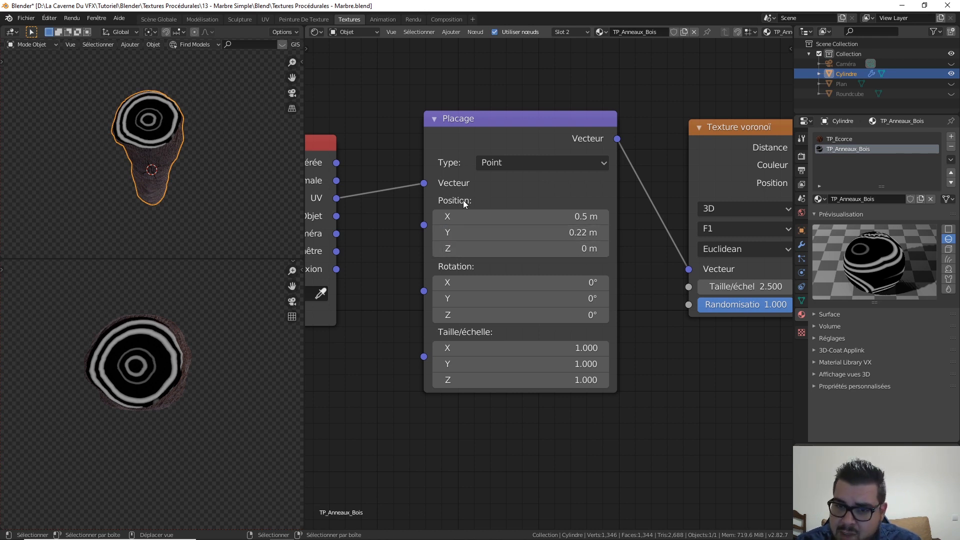
Try Position X values of 0.45 m, 0.55 m and 0.52 m on the Placage node to centre the rings.
{"action": "left_click", "coordinate": [438, 217]}
{"action": "left_click", "coordinate": [604, 217]}
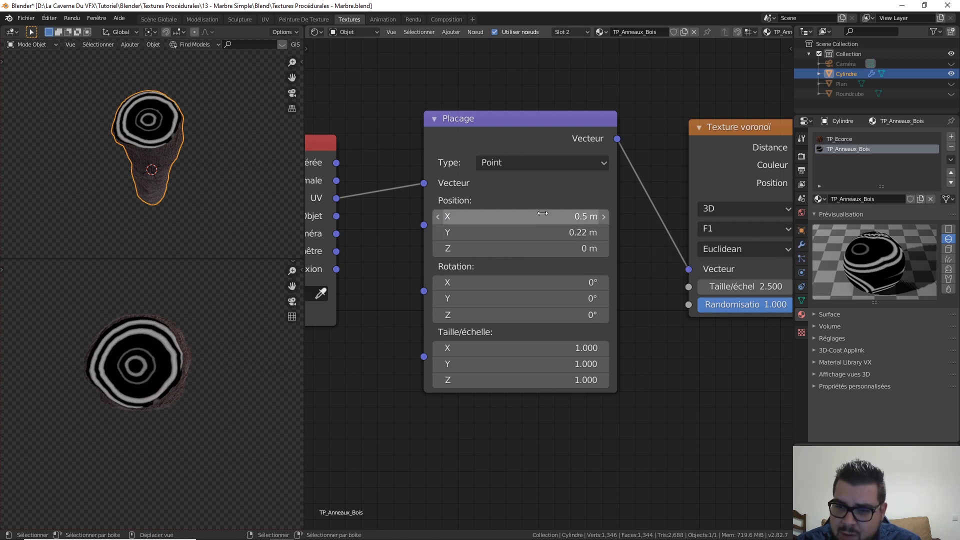
{"action": "left_click", "coordinate": [547, 215]}
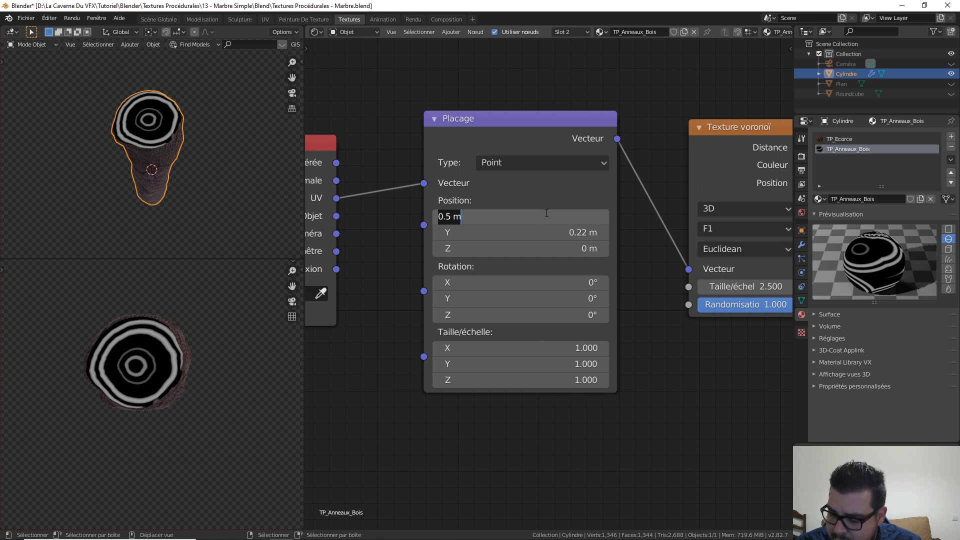
{"action": "type", "text": "0"}
{"action": "key", "text": "Return"}
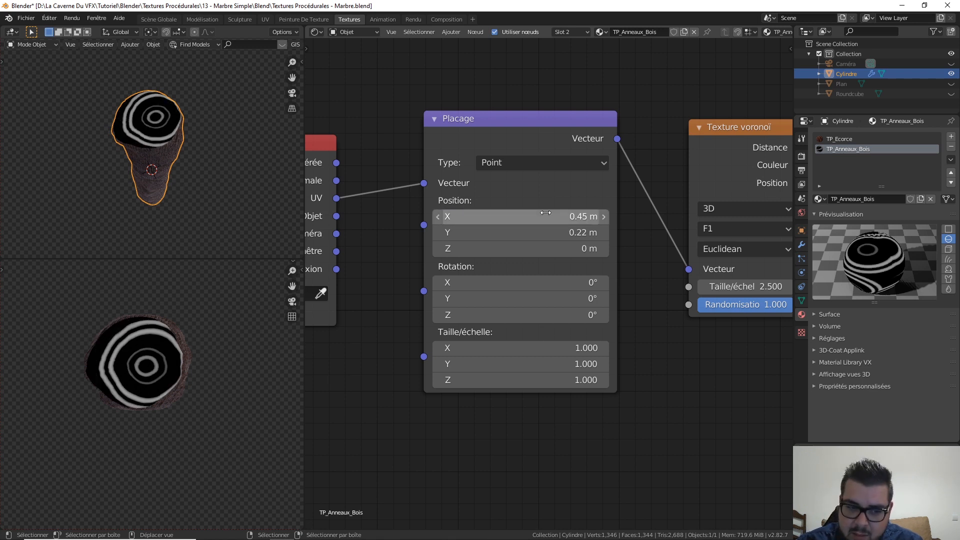
{"action": "left_click", "coordinate": [545, 213]}
{"action": "type", "text": "0.55"}
{"action": "key", "text": "Return"}
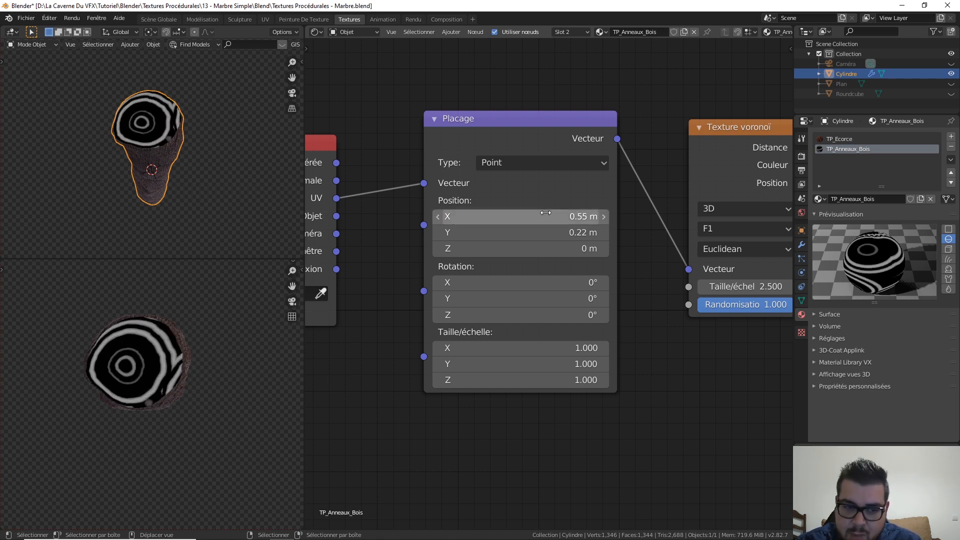
{"action": "left_click", "coordinate": [545, 212]}
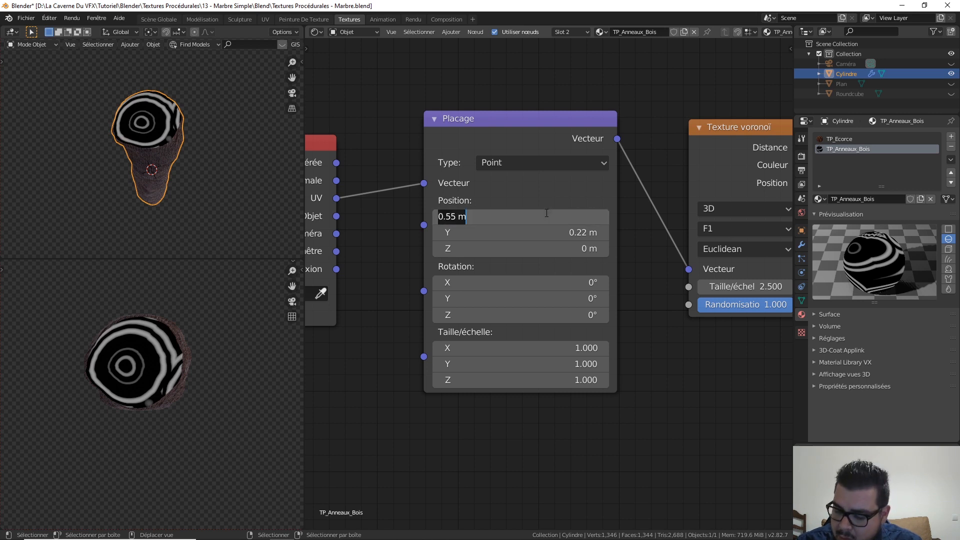
{"action": "type", "text": "0.5"}
{"action": "key", "text": "Return"}
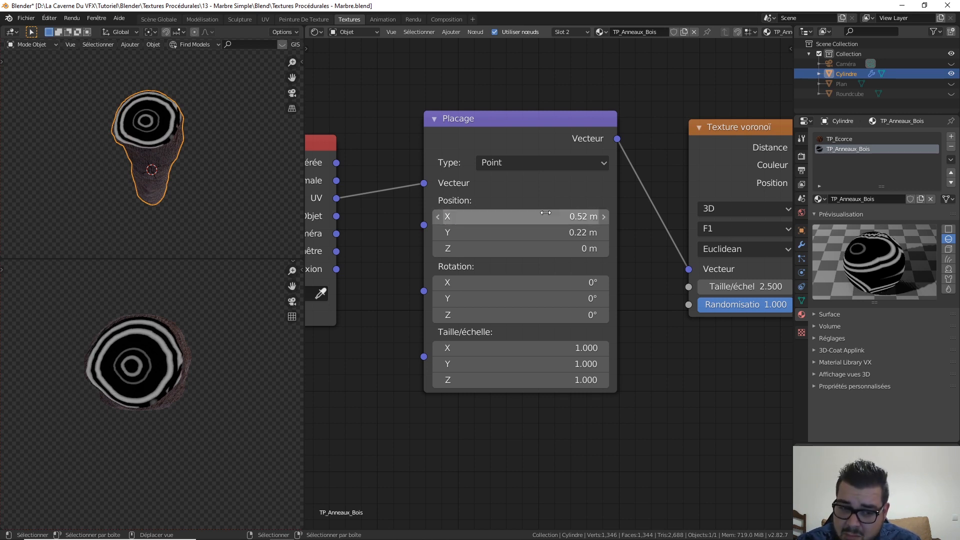
Set the Placage node's Position X to 0.51 m.
{"action": "left_click", "coordinate": [546, 212]}
{"action": "type", "text": "0"}
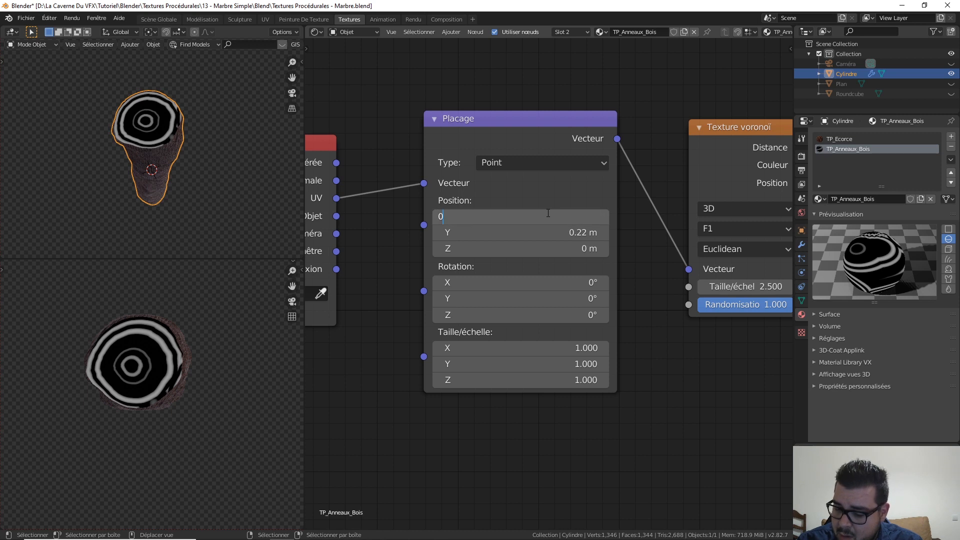
{"action": "type", "text": ".51"}
{"action": "key", "text": "Return"}
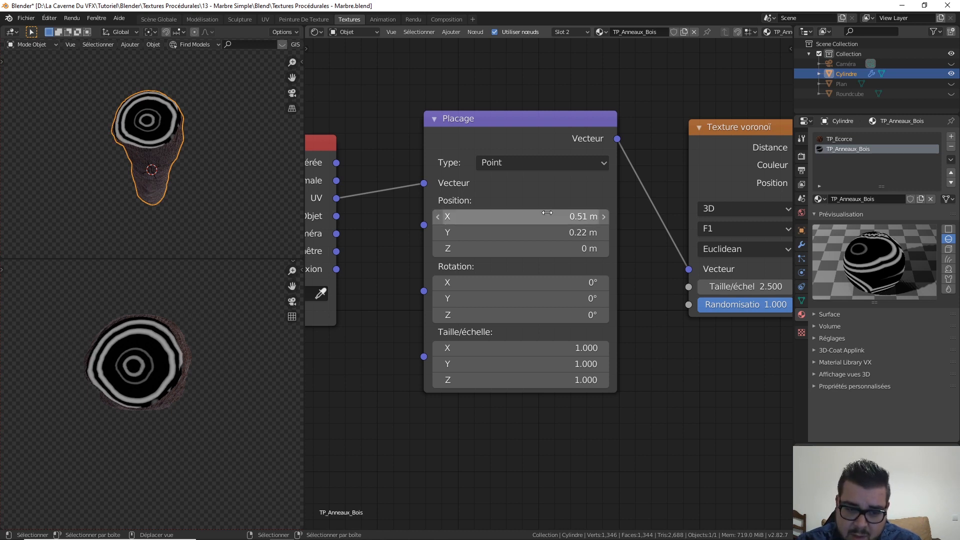
Try a Position Y of 0.23 m on the Placage node and return it to 0.22 m.
{"action": "left_click", "coordinate": [569, 234]}
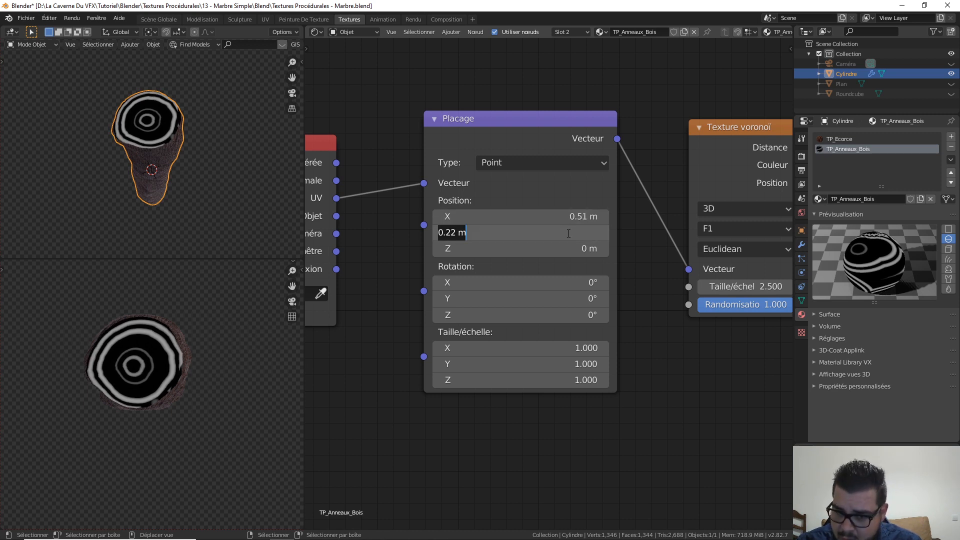
{"action": "type", "text": "0.23"}
{"action": "key", "text": "Return"}
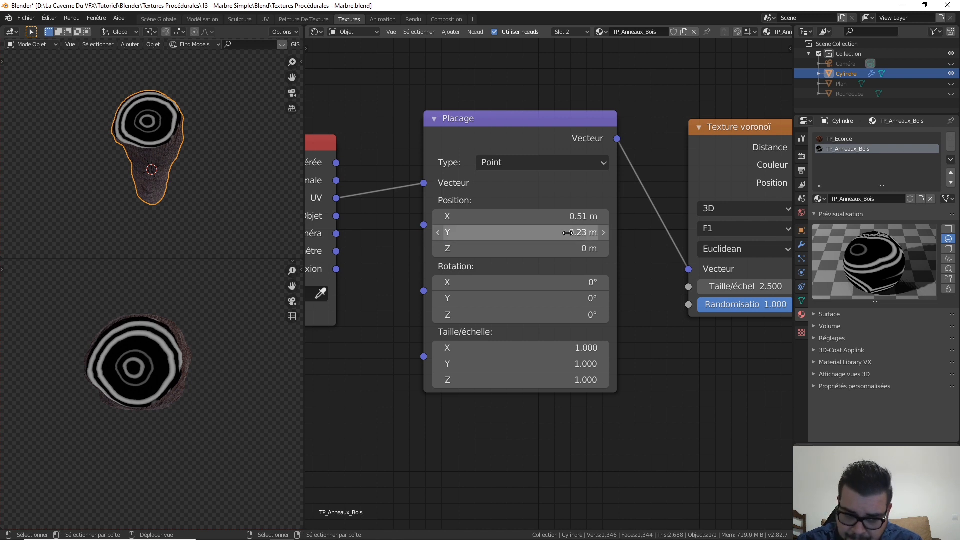
{"action": "left_click", "coordinate": [568, 234]}
{"action": "type", "text": "0.22"}
{"action": "key", "text": "Return"}
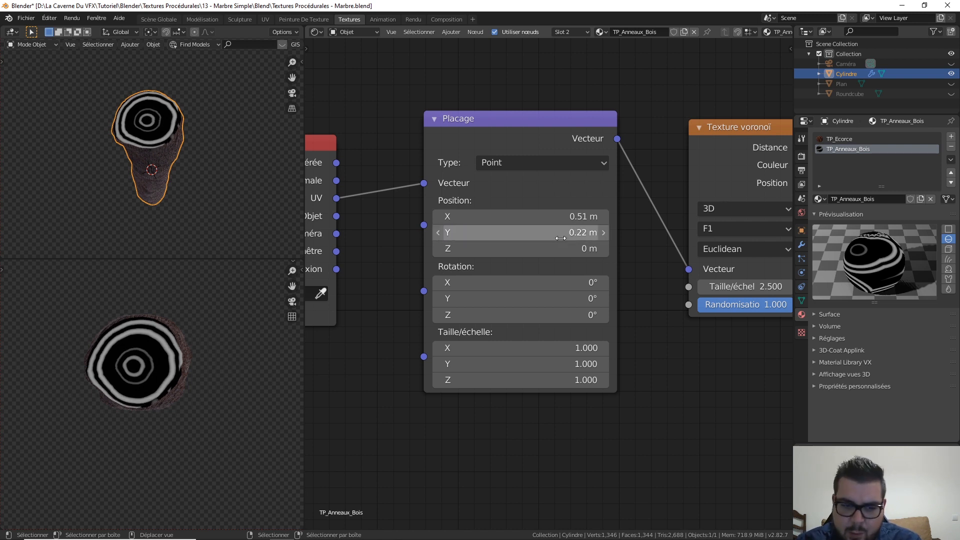
Set the Voronoi texture's scale to 2.45 after trying 2.6.
{"action": "middle_click_drag", "start_coordinate": [726, 350], "coordinate": [641, 346]}
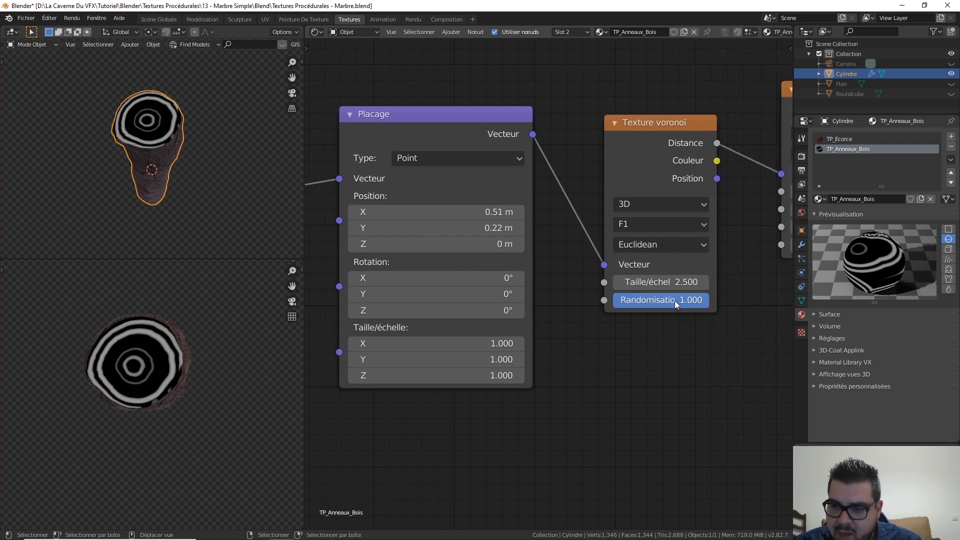
{"action": "left_click", "coordinate": [673, 285]}
{"action": "type", "text": "2.6"}
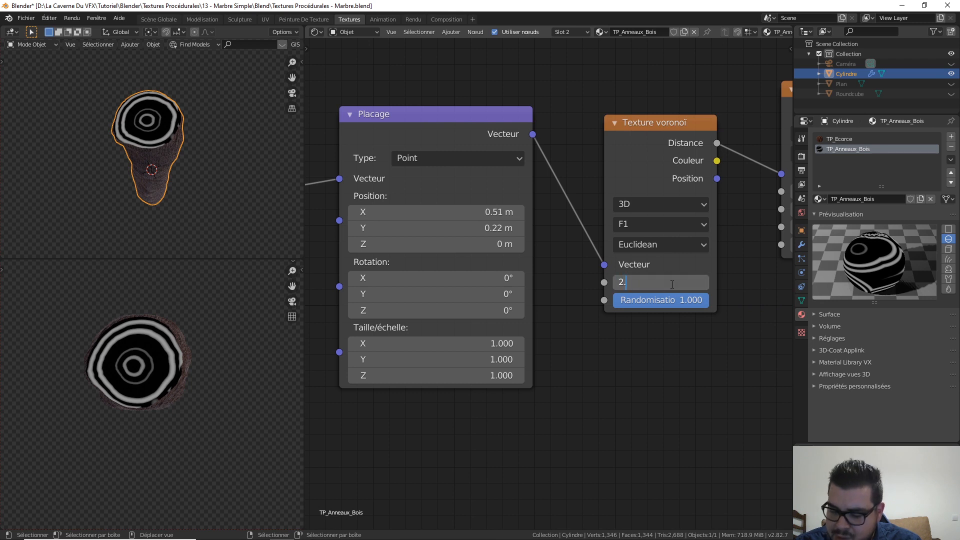
{"action": "key", "text": "Return"}
{"action": "left_click", "coordinate": [672, 284]}
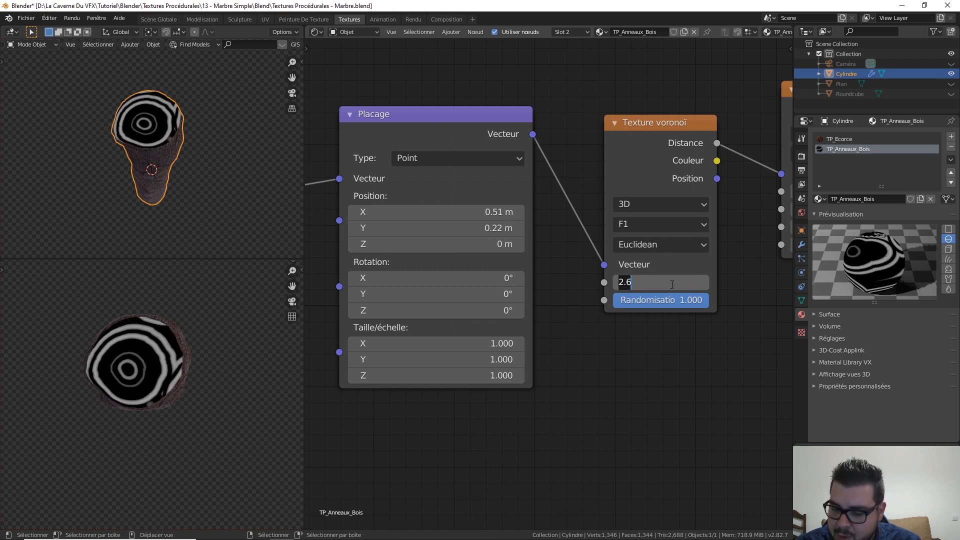
{"action": "type", "text": "2.45"}
{"action": "key", "text": "Return"}
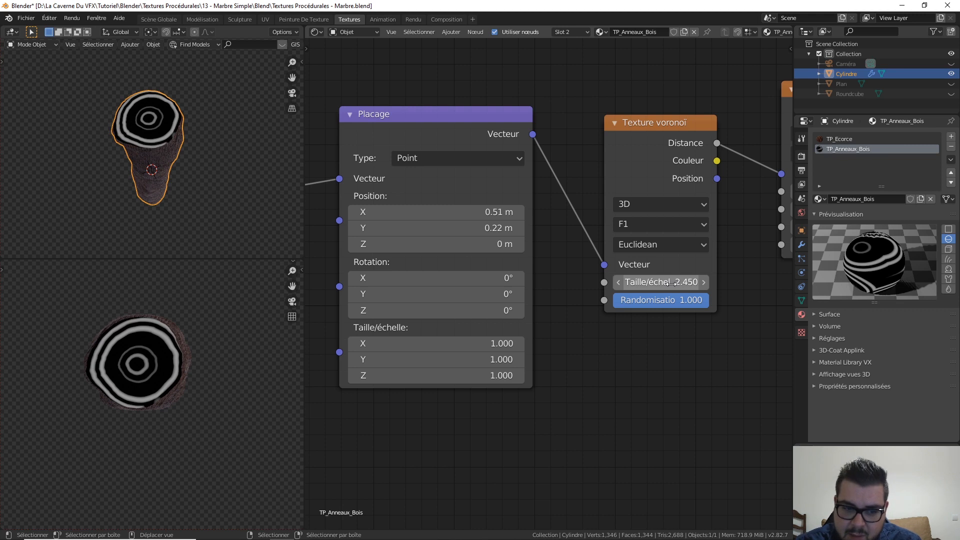
Try a Position X of 0.41 m on the Placage node, then set it to 0.52 m.
{"action": "left_click", "coordinate": [355, 213]}
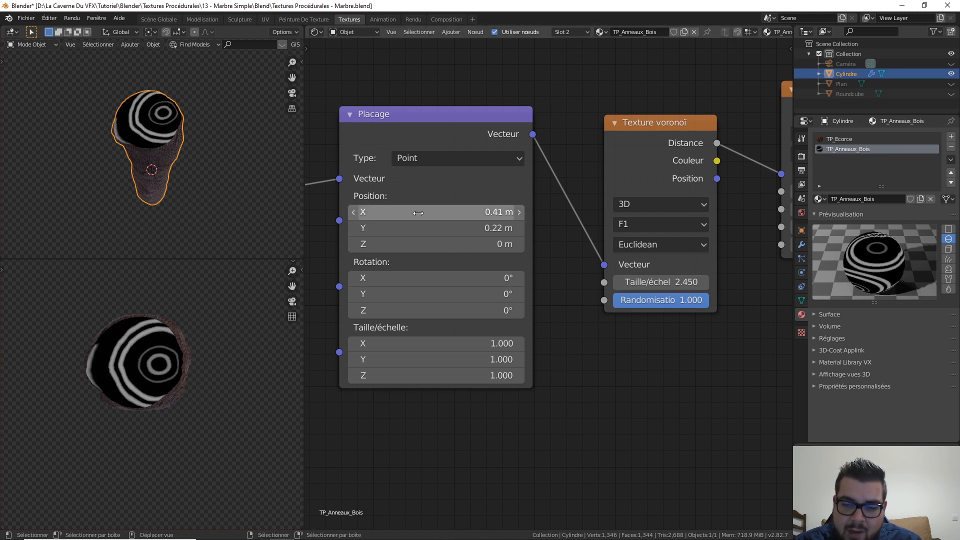
{"action": "left_click", "coordinate": [521, 212]}
{"action": "left_click", "coordinate": [474, 215]}
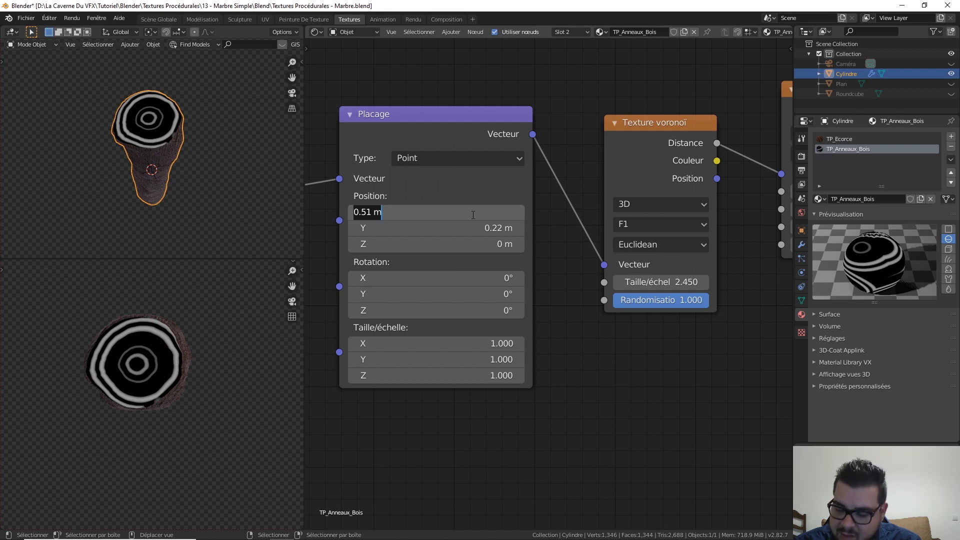
{"action": "type", "text": "0."}
{"action": "key", "text": "Return"}
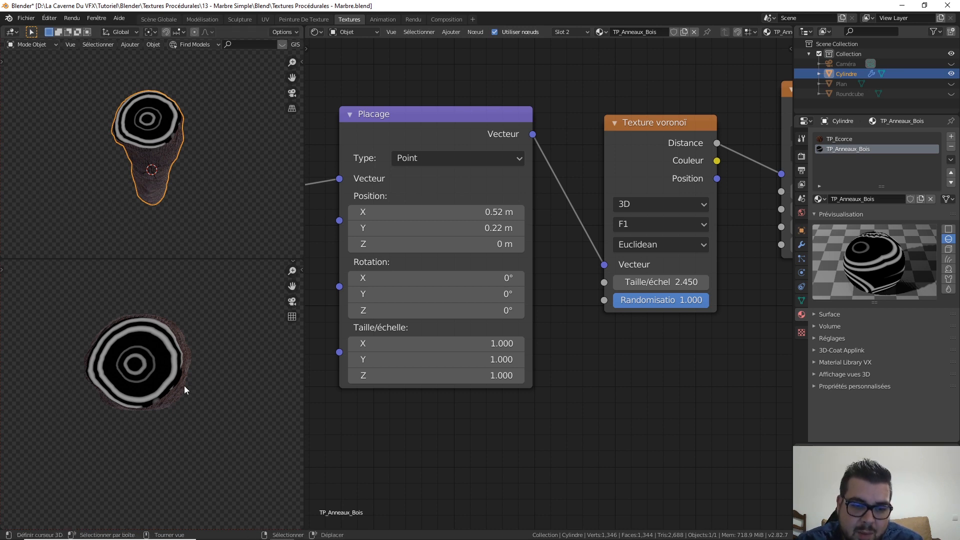
Add a third material slot to the cylinder, load TP_Anneaux_Bois into it and make it an independent copy.
{"action": "middle_click_drag", "start_coordinate": [184, 385], "coordinate": [173, 444]}
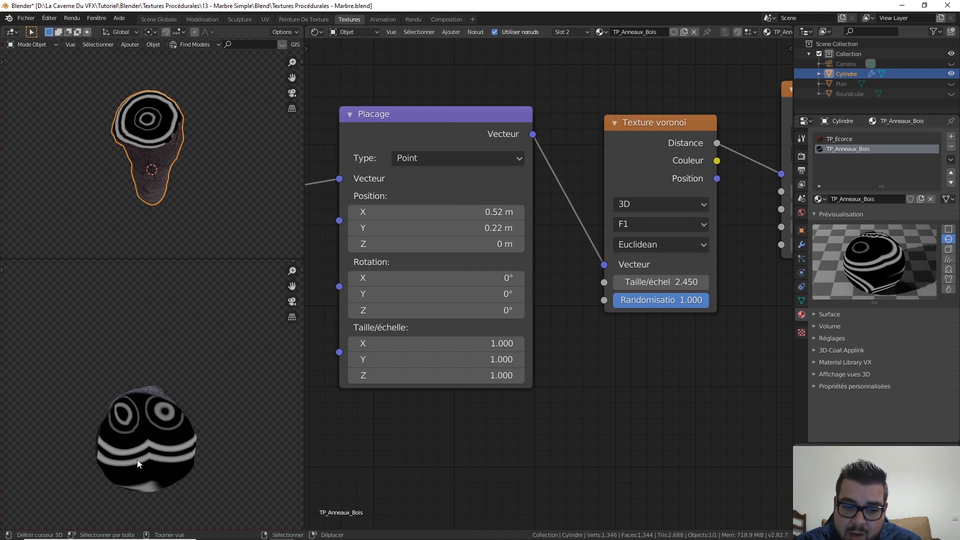
{"action": "left_click", "coordinate": [951, 137]}
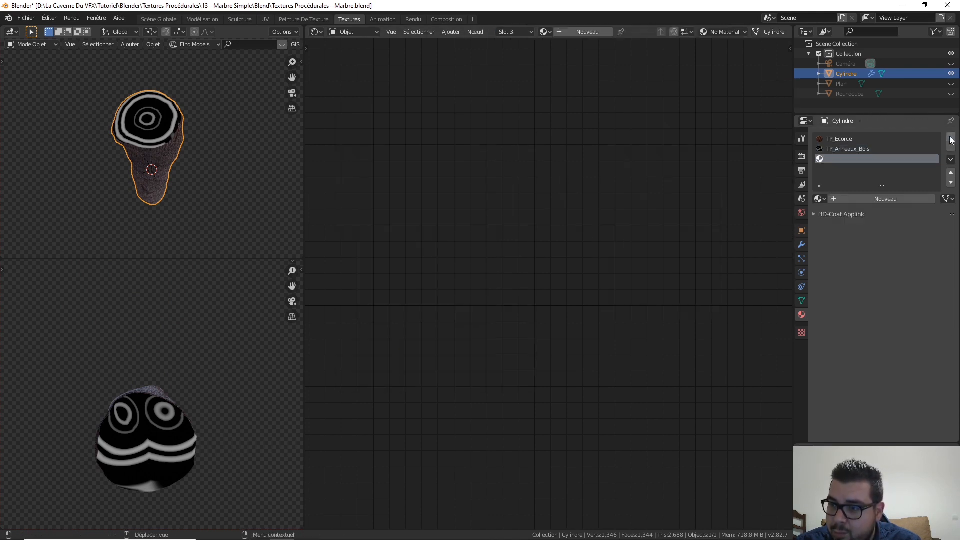
{"action": "left_click", "coordinate": [819, 199]}
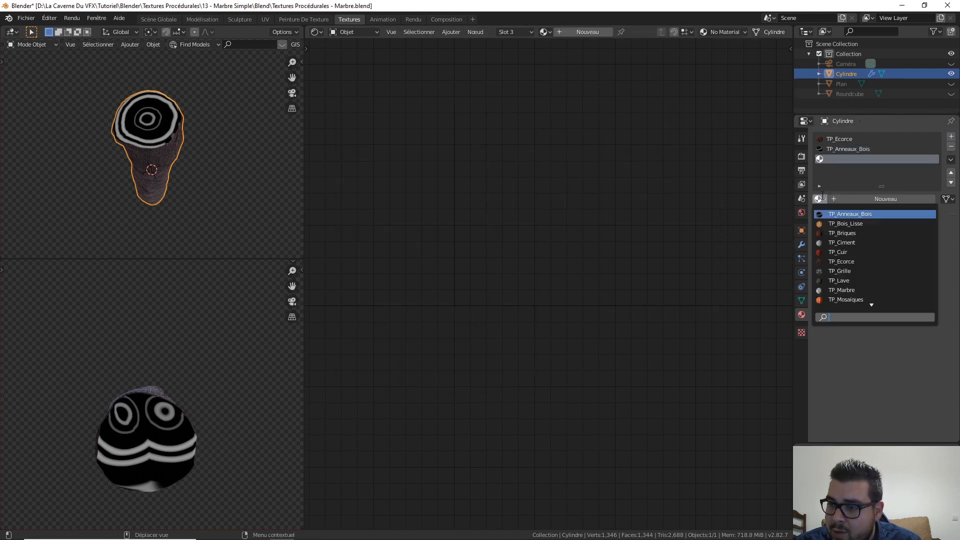
{"action": "left_click", "coordinate": [878, 214]}
{"action": "left_click", "coordinate": [921, 198]}
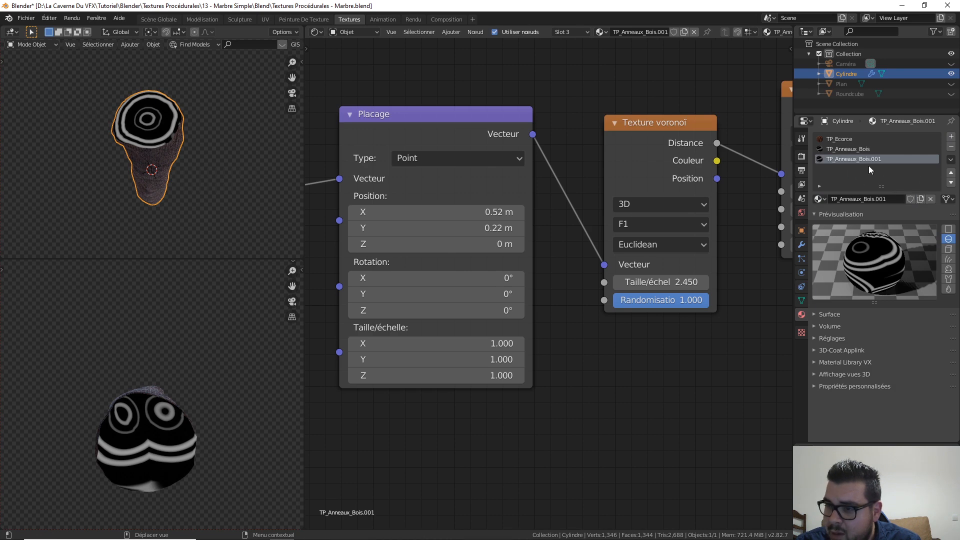
Assign TP_Anneaux_Bois.001 to the cylinder's bottom cap faces in Edit Mode and return to Object Mode.
{"action": "middle_click_drag", "start_coordinate": [181, 194], "coordinate": [194, 241]}
{"action": "key", "text": "Tab"}
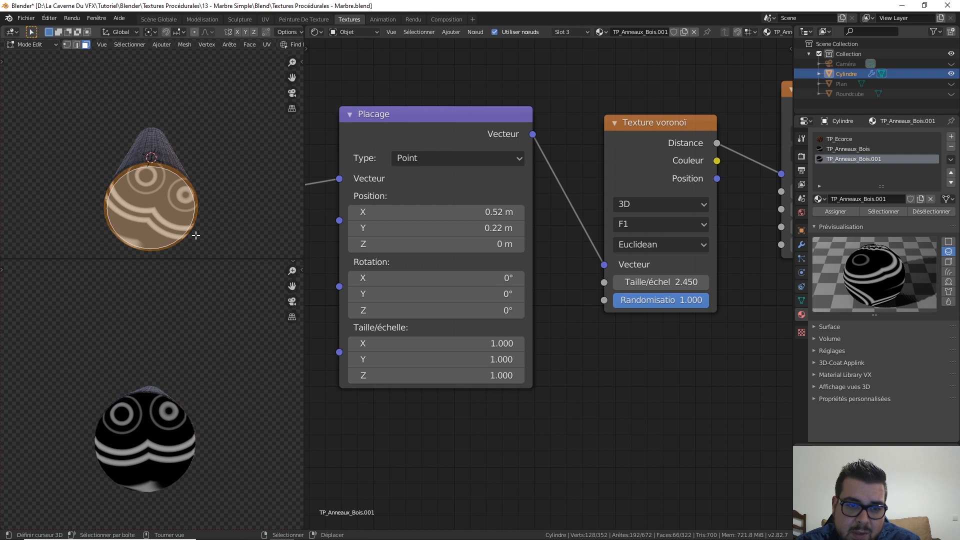
{"action": "right_click", "coordinate": [157, 195]}
{"action": "key", "text": "ctrl+KP_Add"}
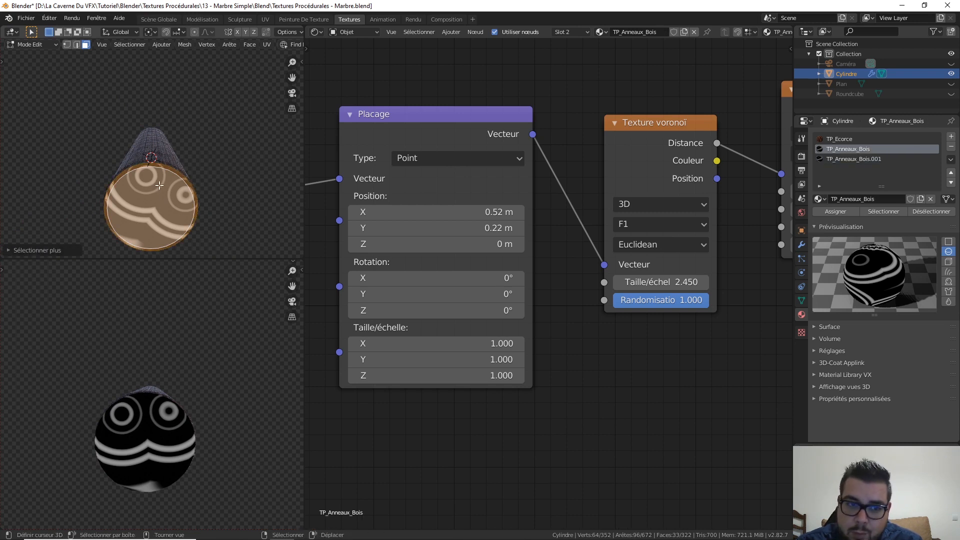
{"action": "left_click", "coordinate": [871, 158]}
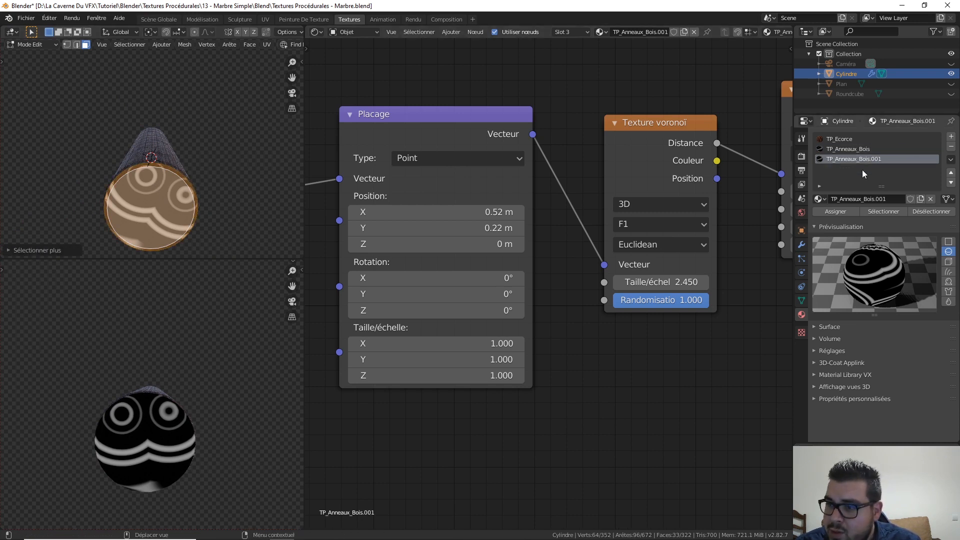
{"action": "left_click", "coordinate": [827, 210]}
{"action": "key", "text": "Tab"}
Try shifting the copied material's Placage node to Position X 1.22 m and Y 0.52 m to centre the bottom cap's rings.
{"action": "middle_click_drag", "start_coordinate": [449, 420], "coordinate": [548, 265]}
{"action": "scroll", "coordinate": [497, 336], "scroll_direction": "down", "scroll_amount": 3}
{"action": "middle_click_drag", "start_coordinate": [633, 369], "coordinate": [440, 321]}
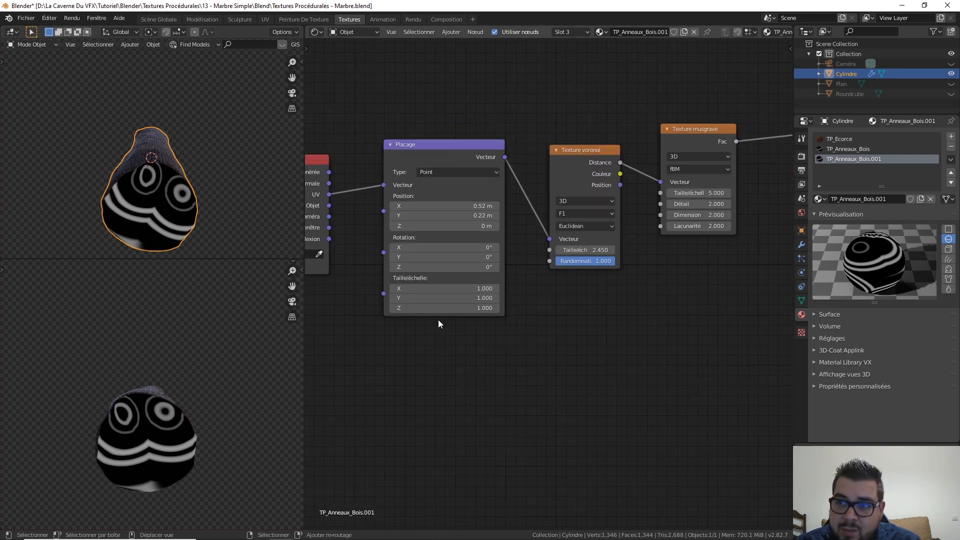
{"action": "middle_click_drag", "start_coordinate": [611, 283], "coordinate": [674, 290]}
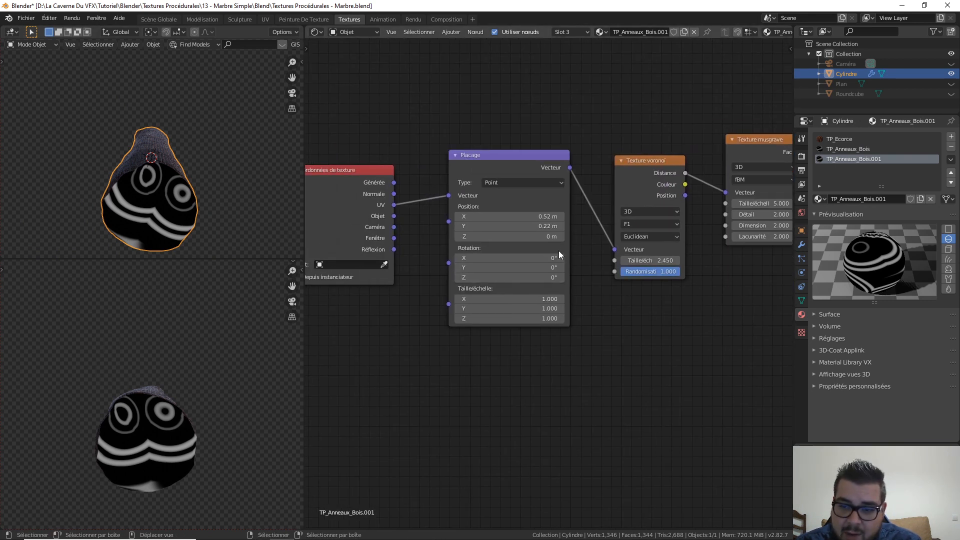
{"action": "left_click", "coordinate": [561, 217]}
{"action": "left_click", "coordinate": [561, 217]}
{"action": "left_click", "coordinate": [561, 217]}
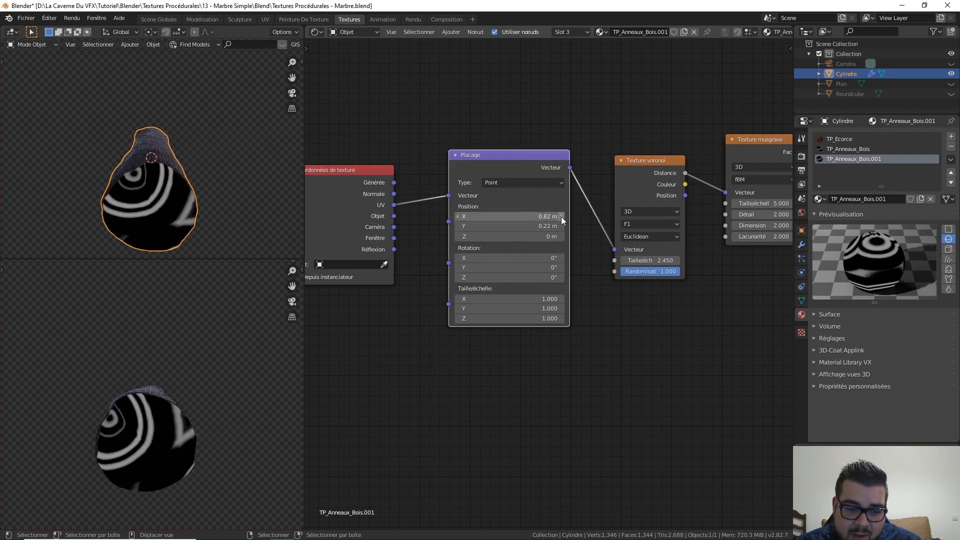
{"action": "left_click", "coordinate": [561, 217]}
{"action": "left_click", "coordinate": [562, 216]}
{"action": "left_click", "coordinate": [561, 217]}
{"action": "left_click", "coordinate": [562, 216]}
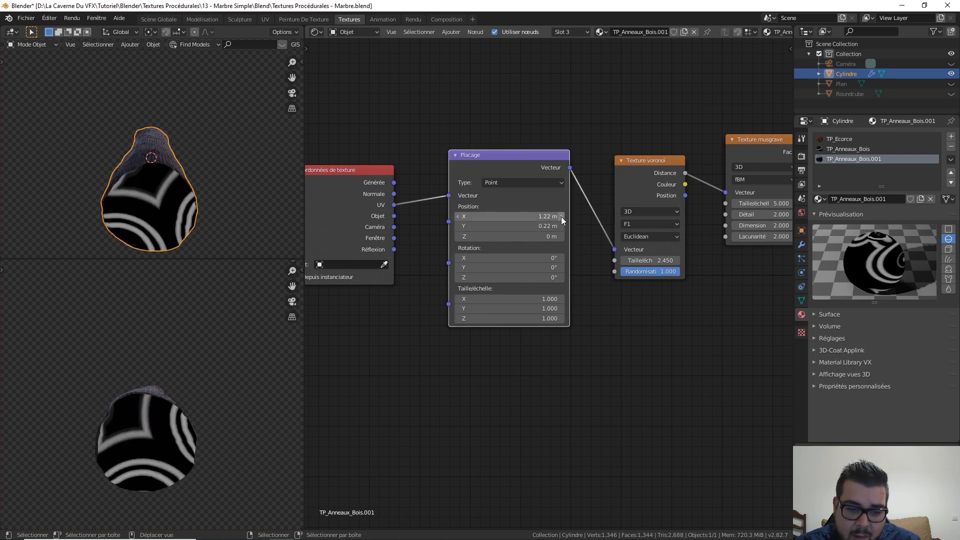
{"action": "left_click", "coordinate": [561, 226]}
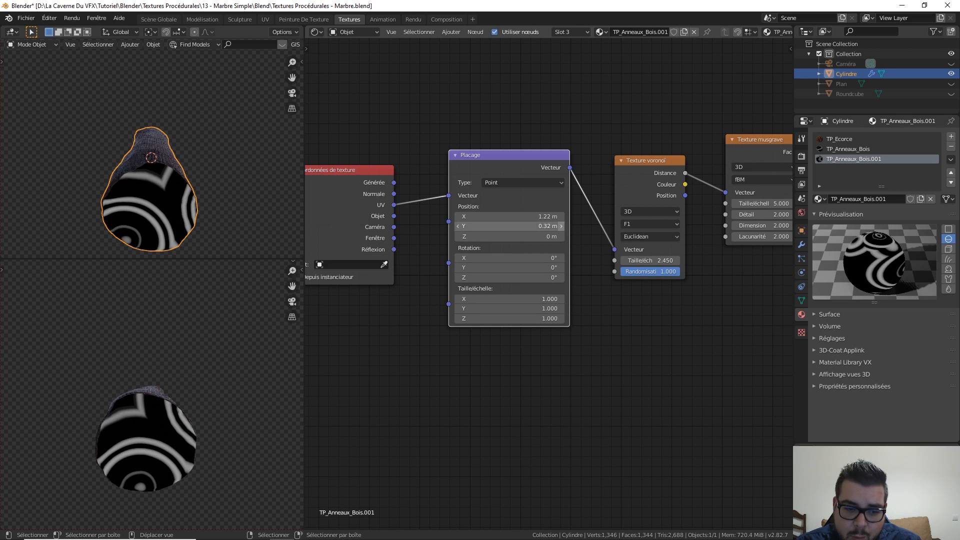
{"action": "left_click", "coordinate": [561, 226]}
{"action": "left_click", "coordinate": [561, 226]}
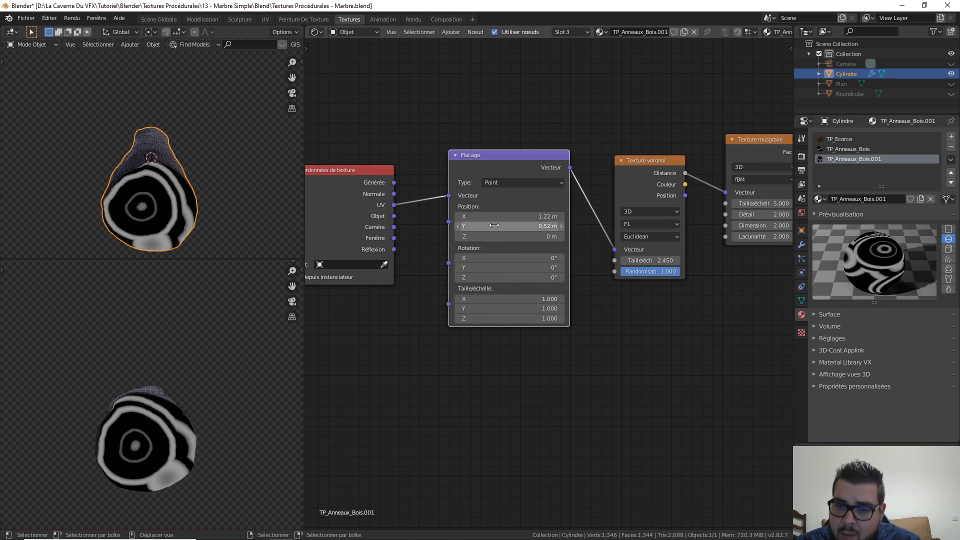
Fine-tune the copied material's Position X, trying 1.21 m, 1.19 m and 1.15 m before setting it to 1.16 m.
{"action": "left_click", "coordinate": [523, 215]}
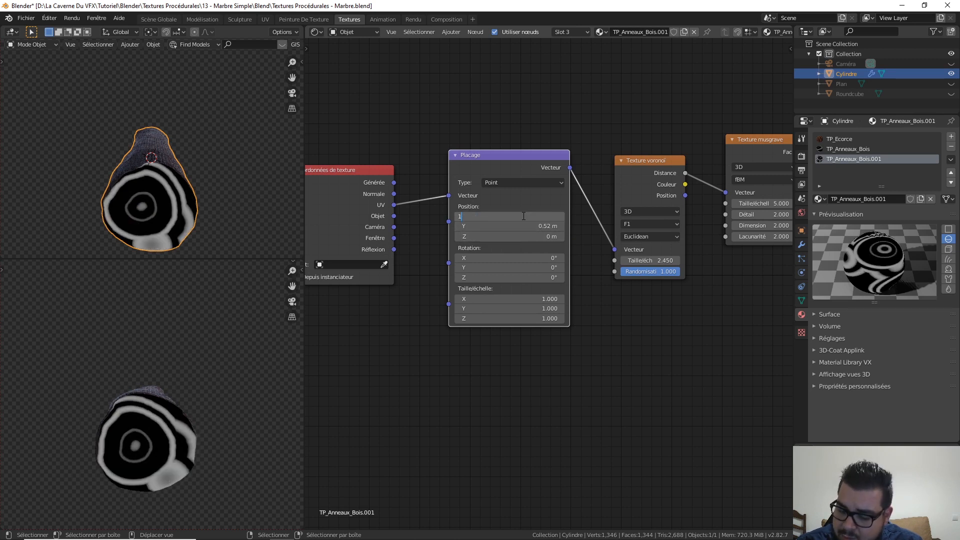
{"action": "key", "text": "Return"}
{"action": "left_click", "coordinate": [523, 216]}
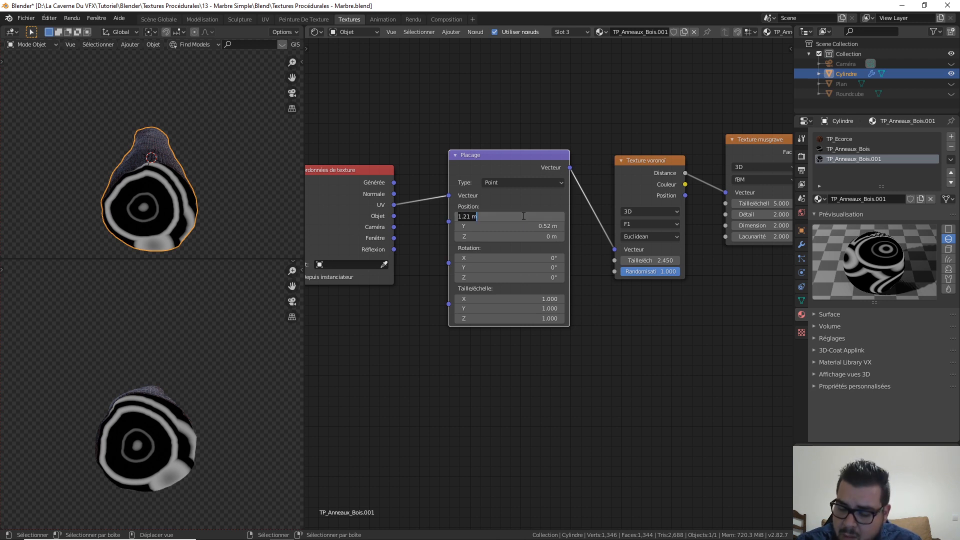
{"action": "key", "text": "Return"}
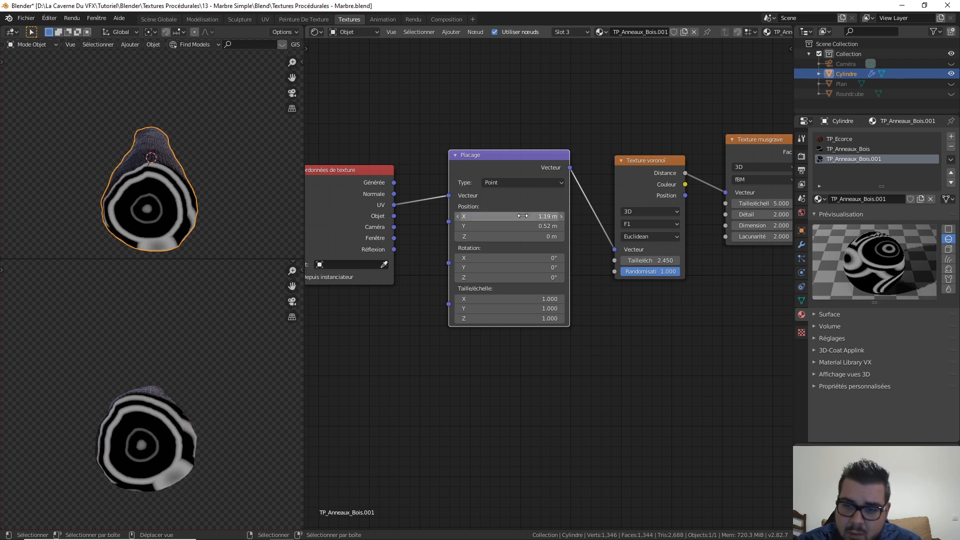
{"action": "left_click", "coordinate": [523, 215]}
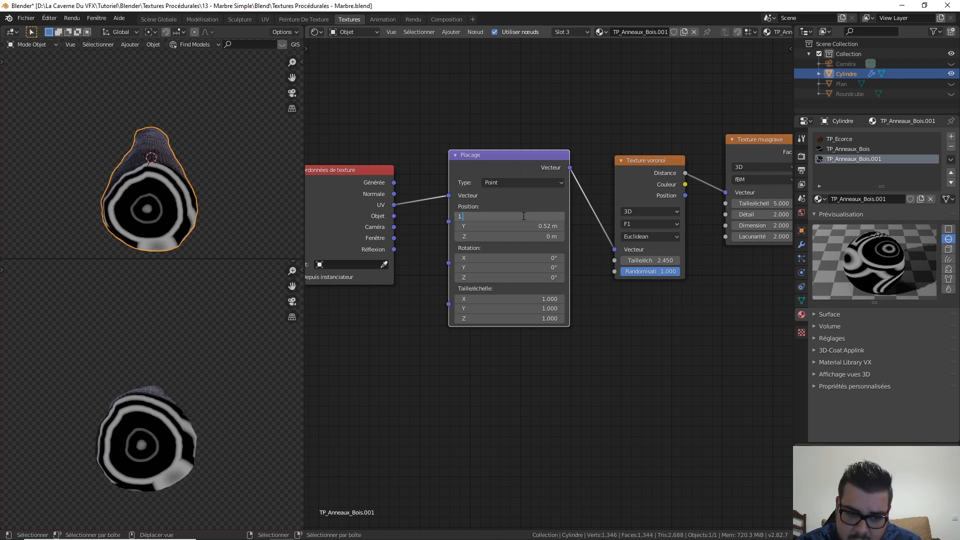
{"action": "type", "text": "1.15"}
{"action": "key", "text": "Return"}
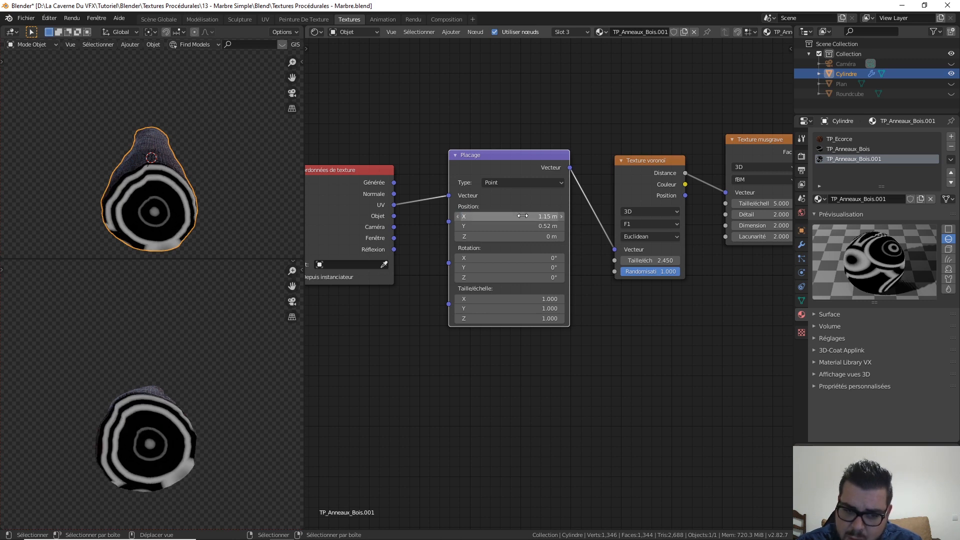
{"action": "left_click", "coordinate": [522, 215]}
{"action": "type", "text": "1"}
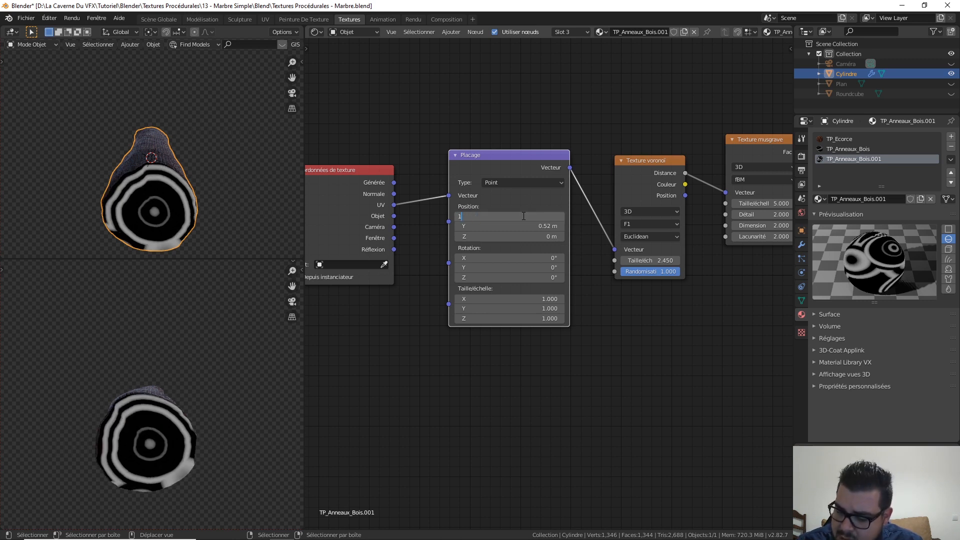
{"action": "type", "text": ".16"}
{"action": "key", "text": "Return"}
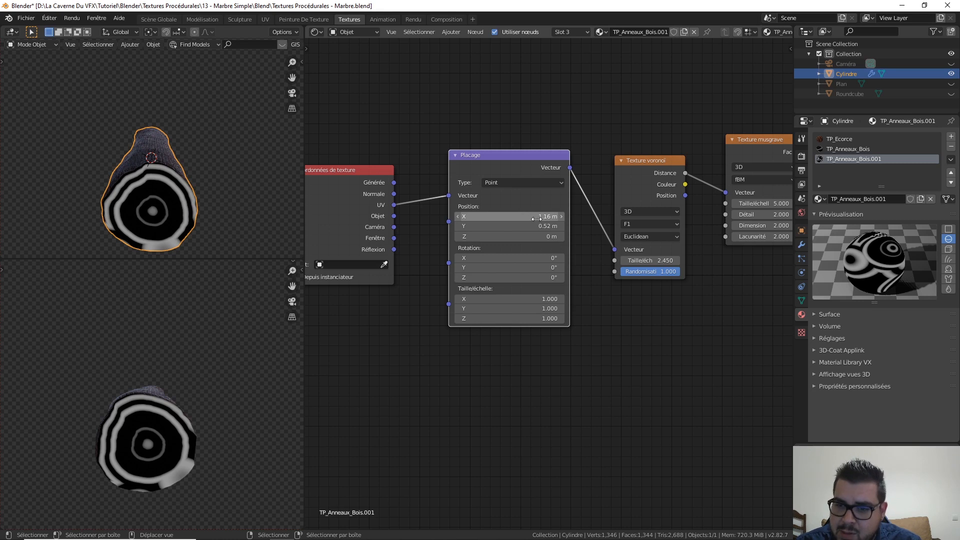
Try a Position Y of 0.62 m on the copied material's Placage node, then set it to 0.5 m.
{"action": "left_click", "coordinate": [562, 226]}
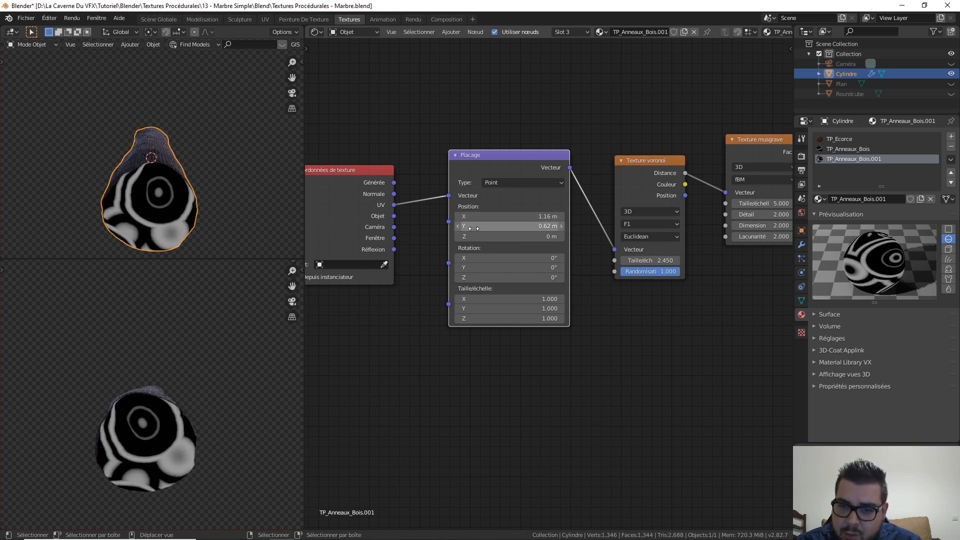
{"action": "left_click", "coordinate": [458, 226]}
{"action": "left_click", "coordinate": [502, 223]}
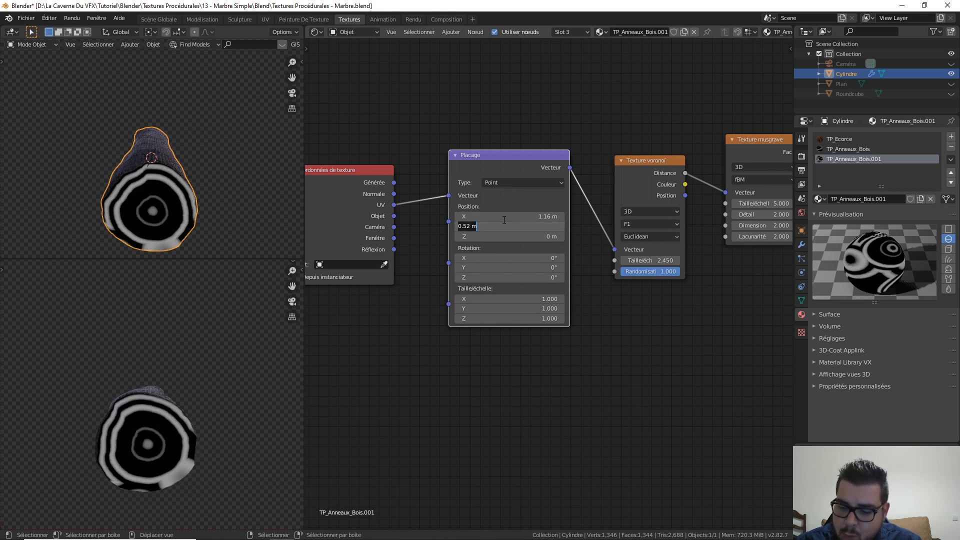
{"action": "type", "text": "0.5"}
{"action": "key", "text": "Return"}
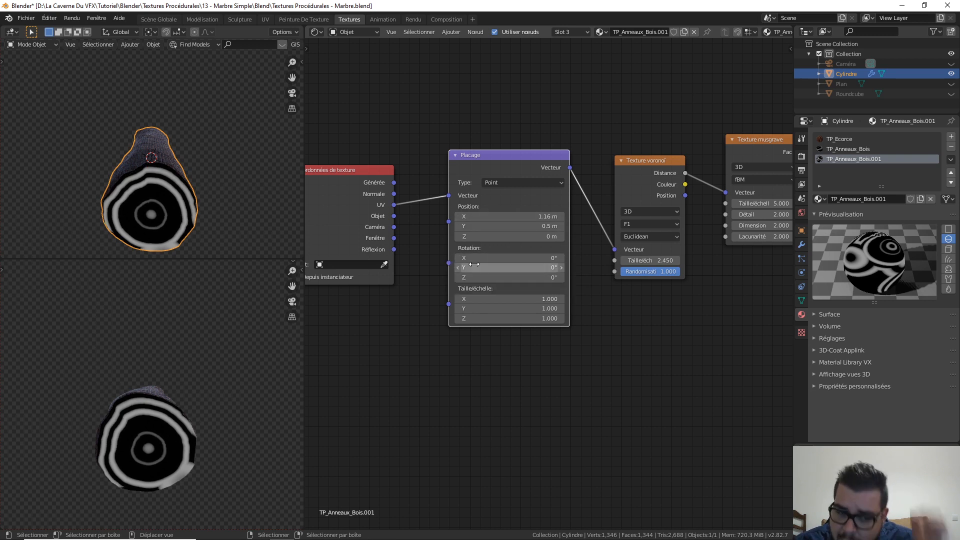
Try Placage X scale values of 0.9 and 1.1, then return the scale to 1.
{"action": "left_click", "coordinate": [459, 300]}
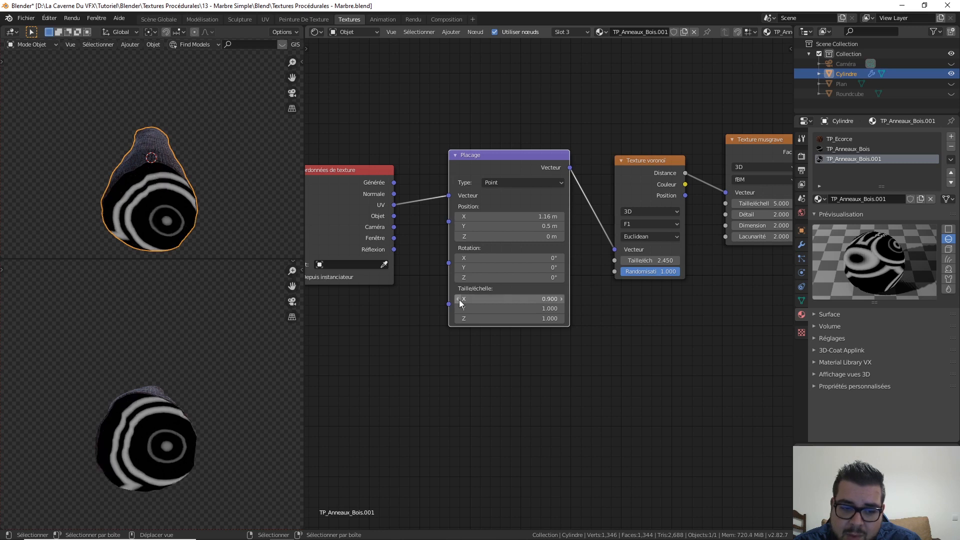
{"action": "left_click", "coordinate": [562, 299]}
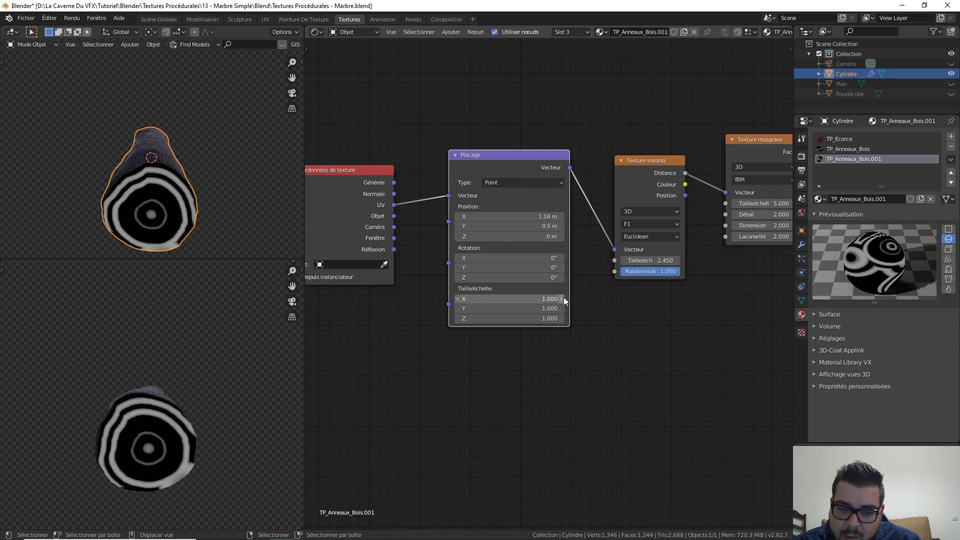
{"action": "left_click", "coordinate": [562, 298]}
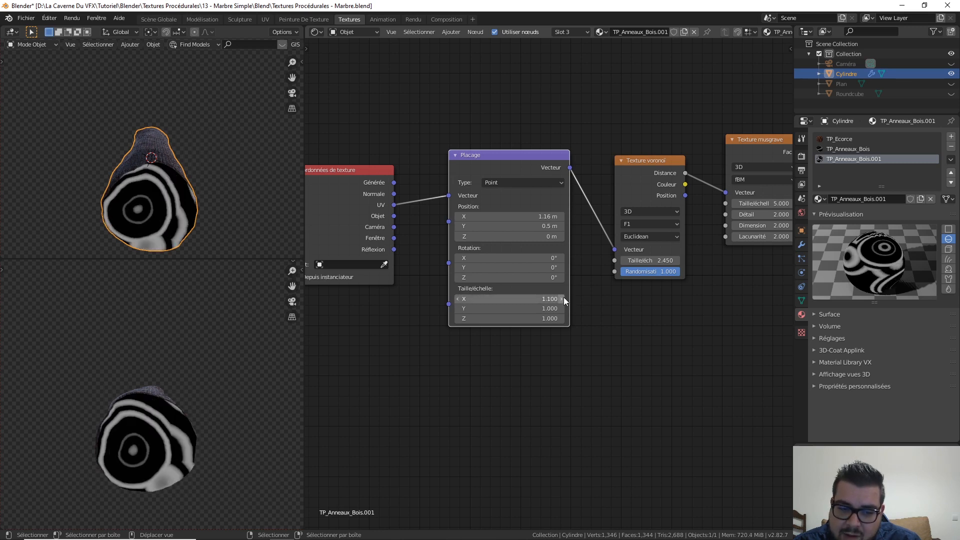
{"action": "left_click", "coordinate": [458, 299]}
Set the copied material's Placage Y scale to 0.9, try Position X 1.06 m and return it to 1.16 m, and set Position Y to 0.52 m.
{"action": "left_click", "coordinate": [458, 308]}
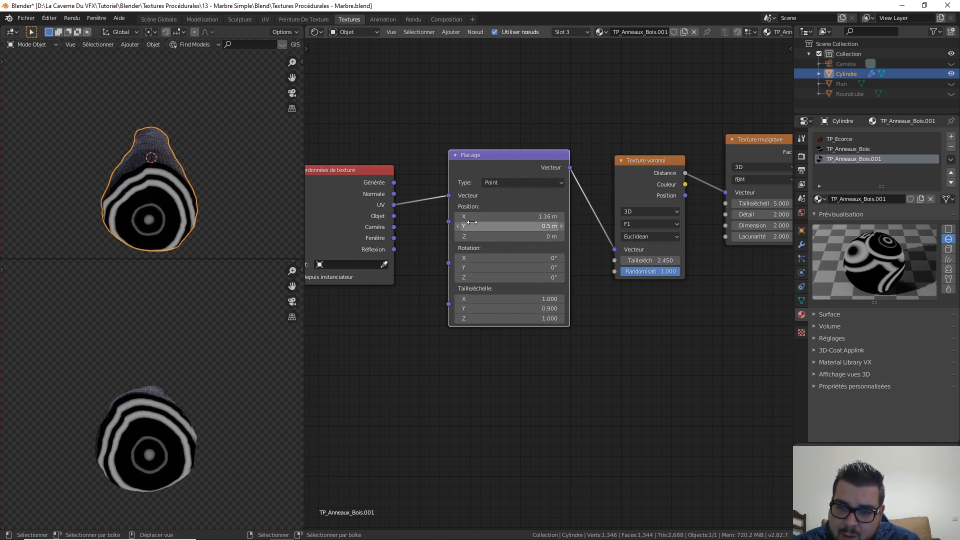
{"action": "left_click", "coordinate": [458, 217]}
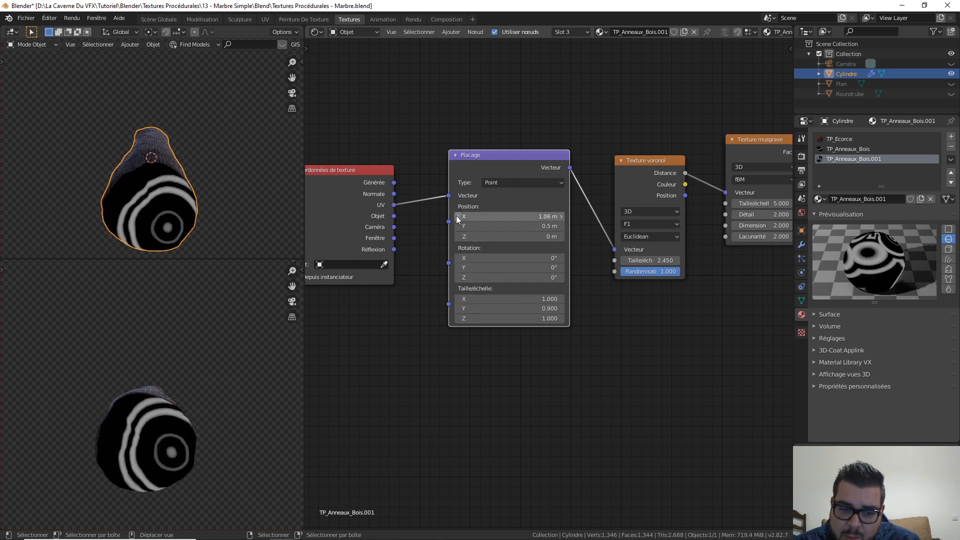
{"action": "left_click", "coordinate": [564, 216]}
{"action": "left_click", "coordinate": [527, 226]}
{"action": "type", "text": "0"}
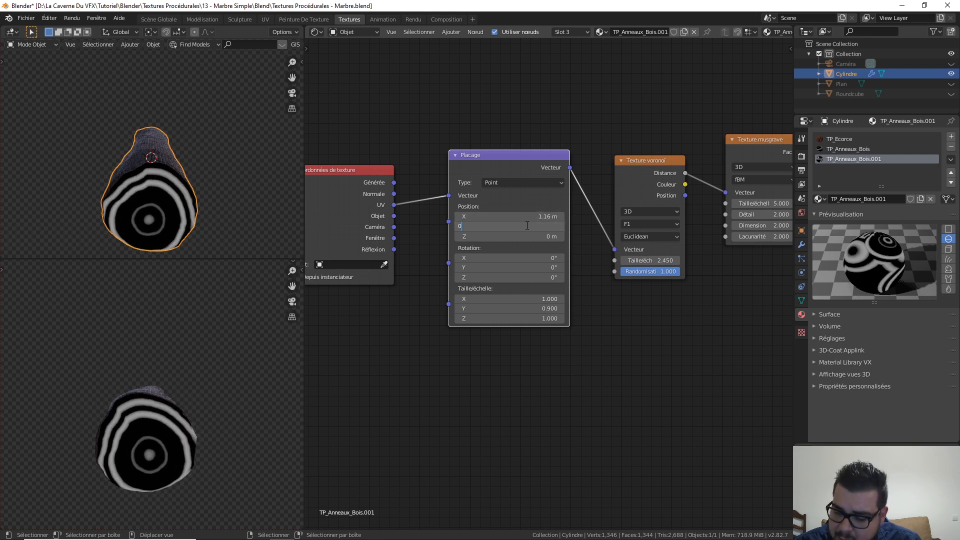
{"action": "key", "text": "Return"}
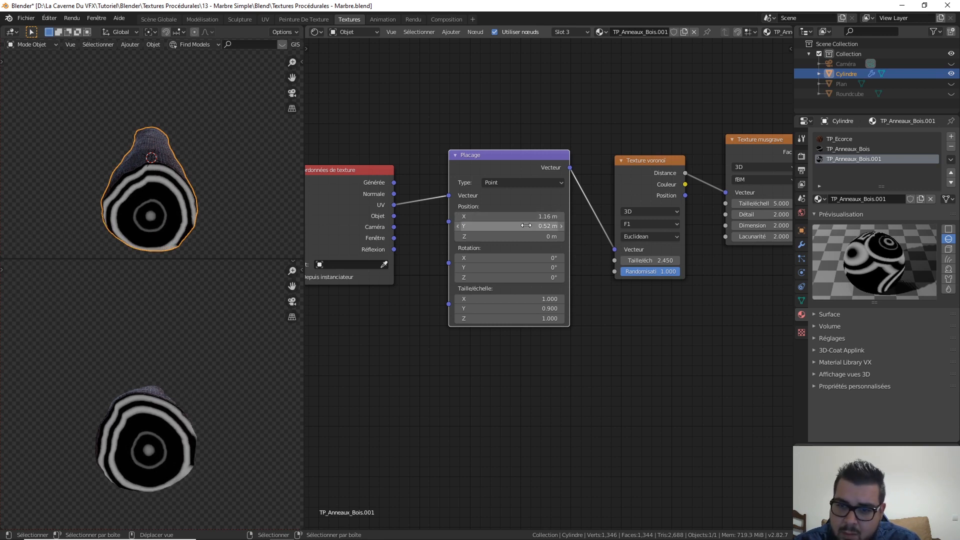
Try Position X 1.15 m on the copied material's Placage node, then set Position X to 1.17 m and Position Y to 0.53 m.
{"action": "left_click", "coordinate": [529, 217]}
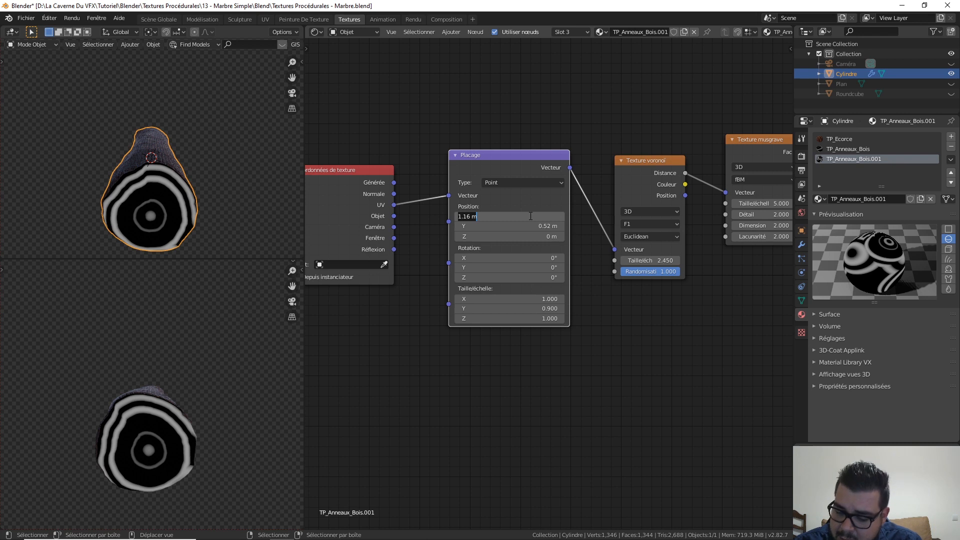
{"action": "type", "text": "1"}
{"action": "key", "text": "Return"}
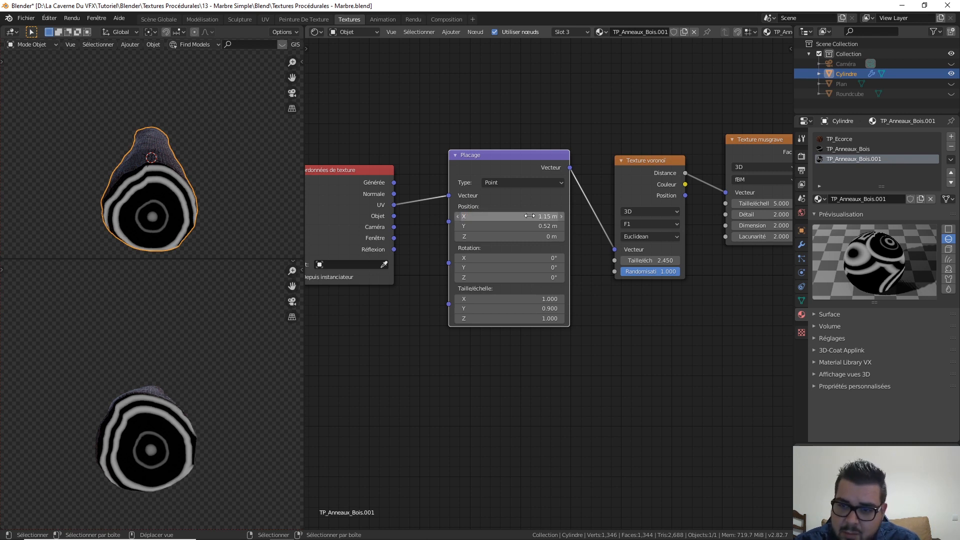
{"action": "left_click", "coordinate": [529, 216]}
{"action": "type", "text": "1"}
{"action": "key", "text": "Return"}
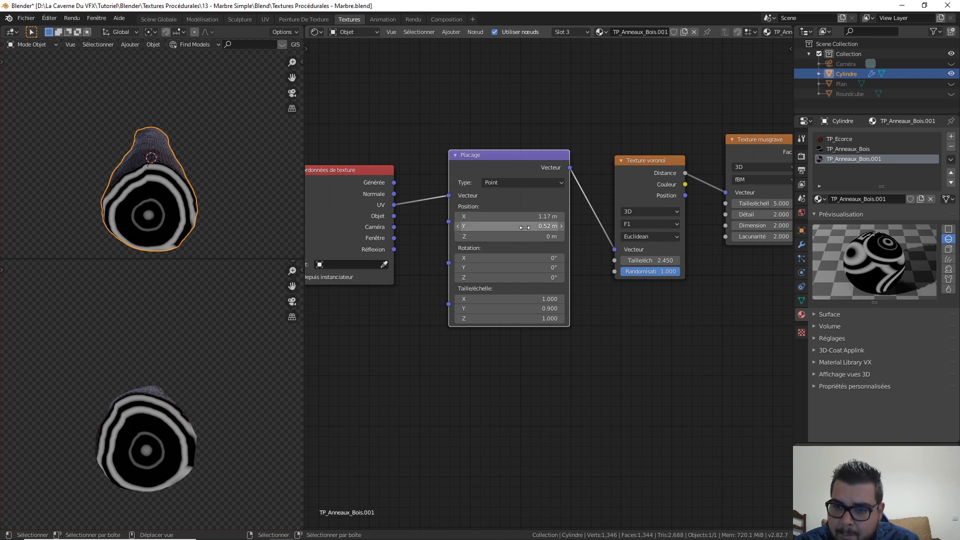
{"action": "left_click", "coordinate": [518, 228]}
{"action": "type", "text": "0."}
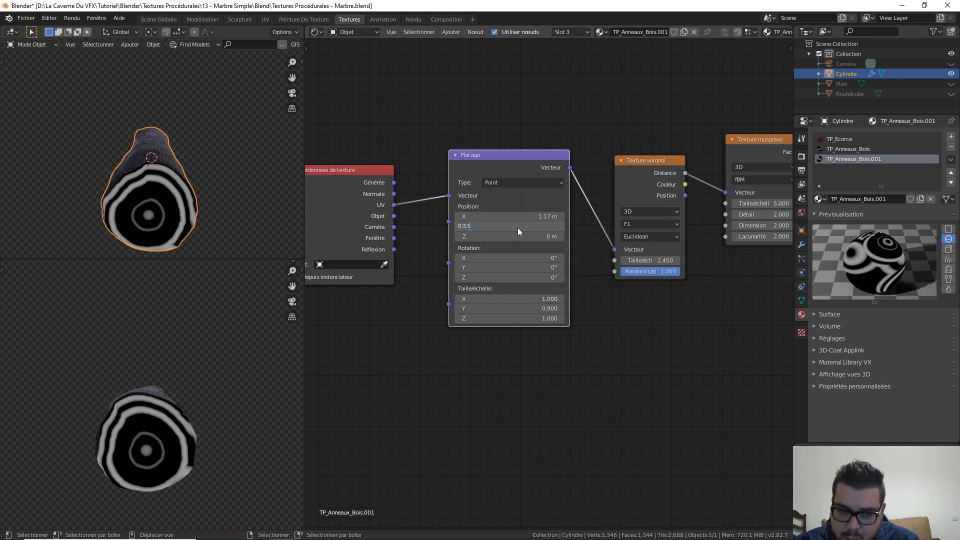
{"action": "key", "text": "Return"}
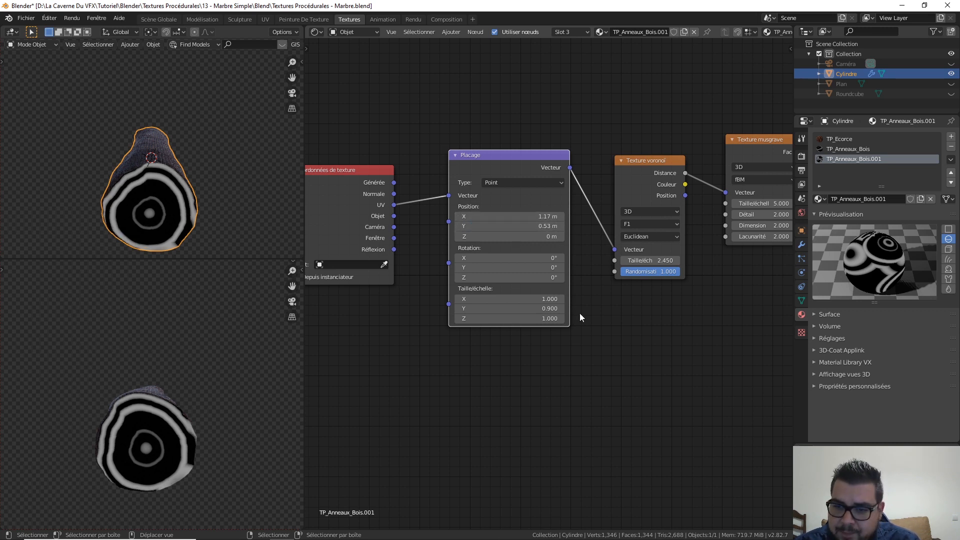
Set the Musgrave texture in TP_Anneaux_Bois.001 to Detail 16 and Dimension 0.15.
{"action": "middle_click_drag", "start_coordinate": [225, 252], "coordinate": [187, 143]}
{"action": "scroll", "coordinate": [189, 145], "scroll_direction": "up", "scroll_amount": 3}
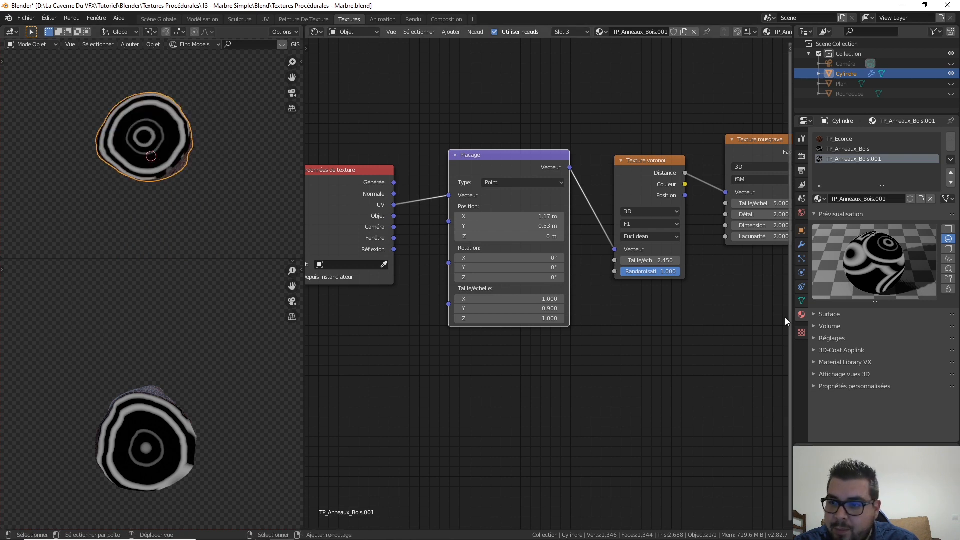
{"action": "middle_click_drag", "start_coordinate": [785, 317], "coordinate": [504, 360]}
{"action": "left_click_drag", "start_coordinate": [485, 277], "coordinate": [441, 278]}
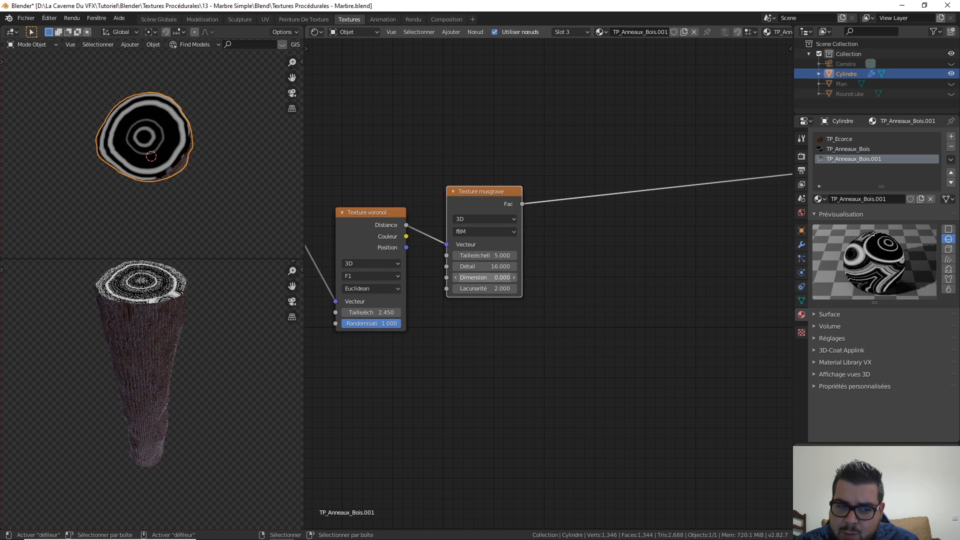
{"action": "middle_click_drag", "start_coordinate": [182, 223], "coordinate": [185, 300]}
{"action": "left_click", "coordinate": [480, 277]}
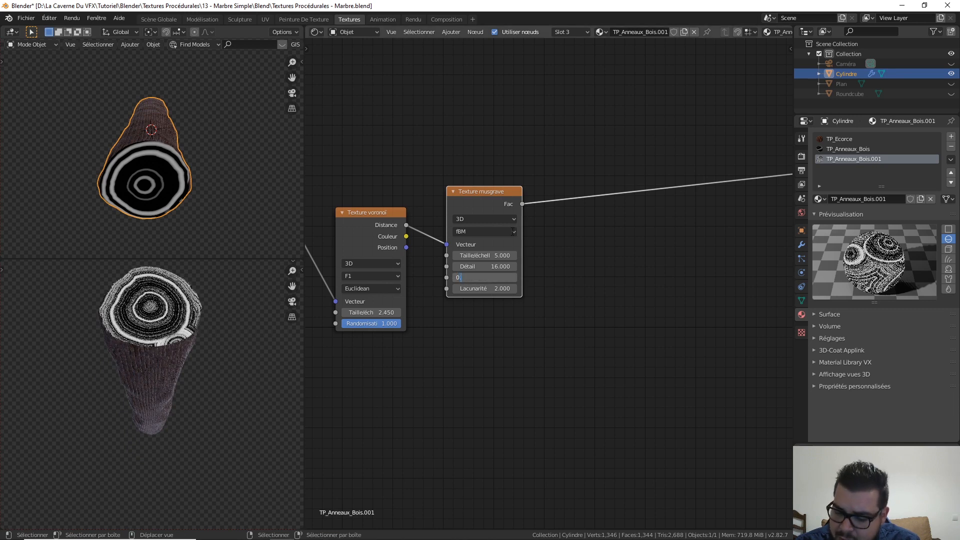
{"action": "type", "text": "0.15"}
{"action": "key", "text": "Return"}
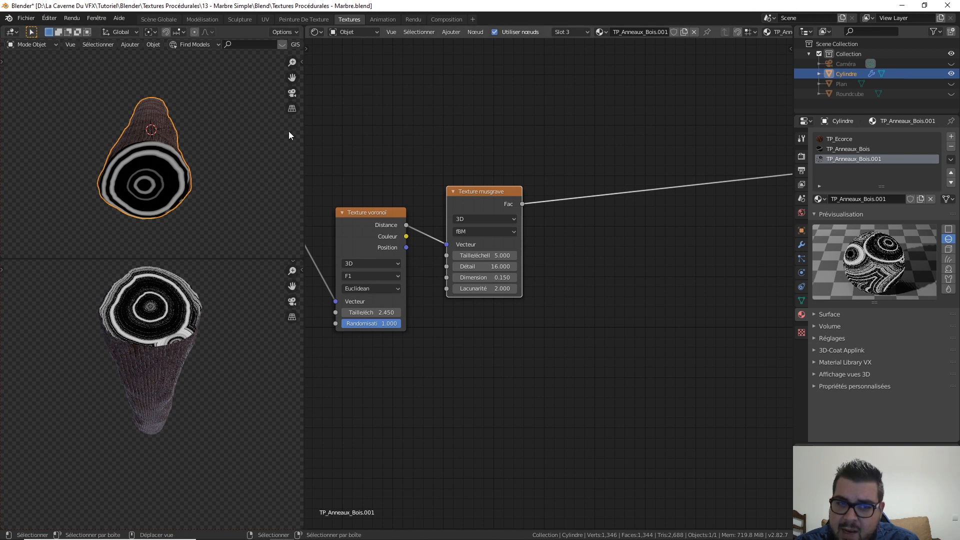
Give the Musgrave texture of the TP_Anneaux_Bois material Detail 16 and Dimension 0.15.
{"action": "left_click", "coordinate": [846, 150]}
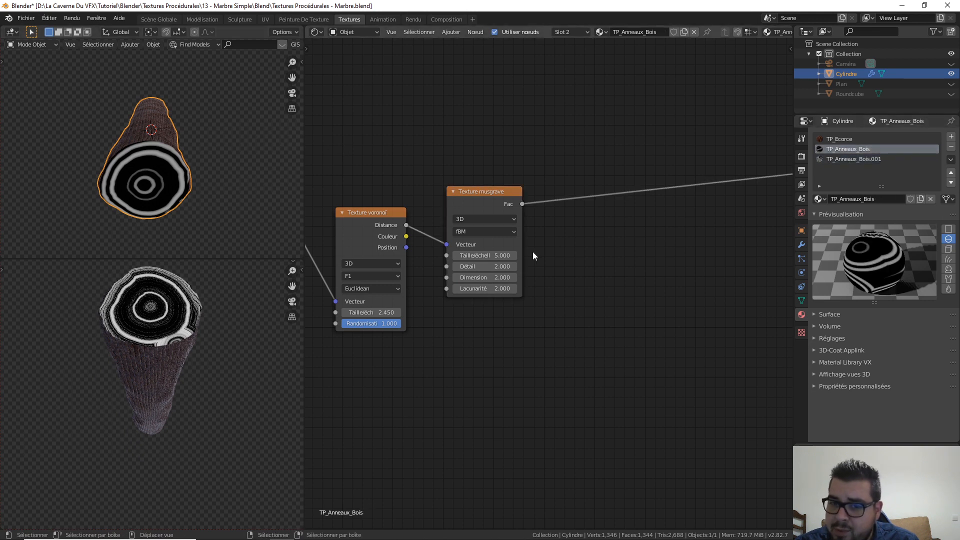
{"action": "left_click", "coordinate": [483, 275]}
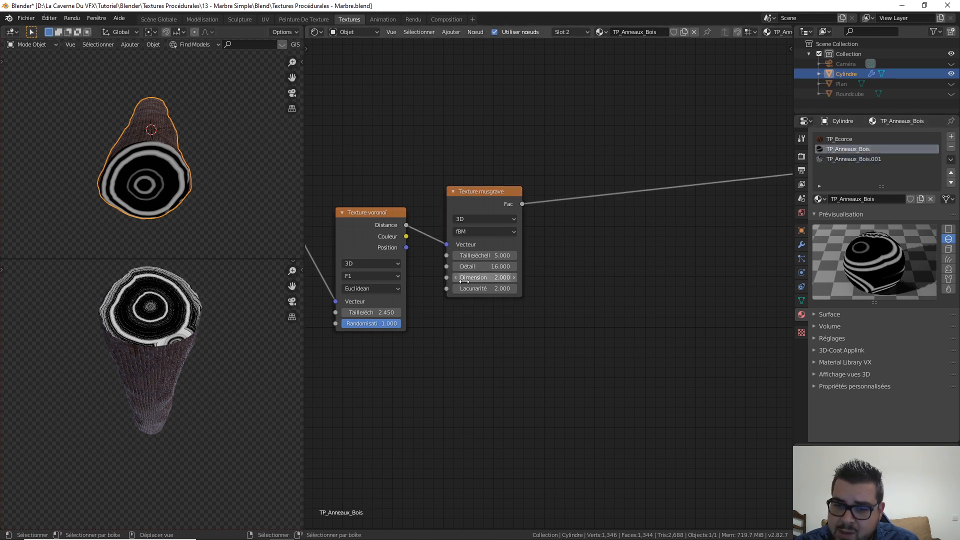
{"action": "type", "text": "0.15"}
{"action": "key", "text": "Return"}
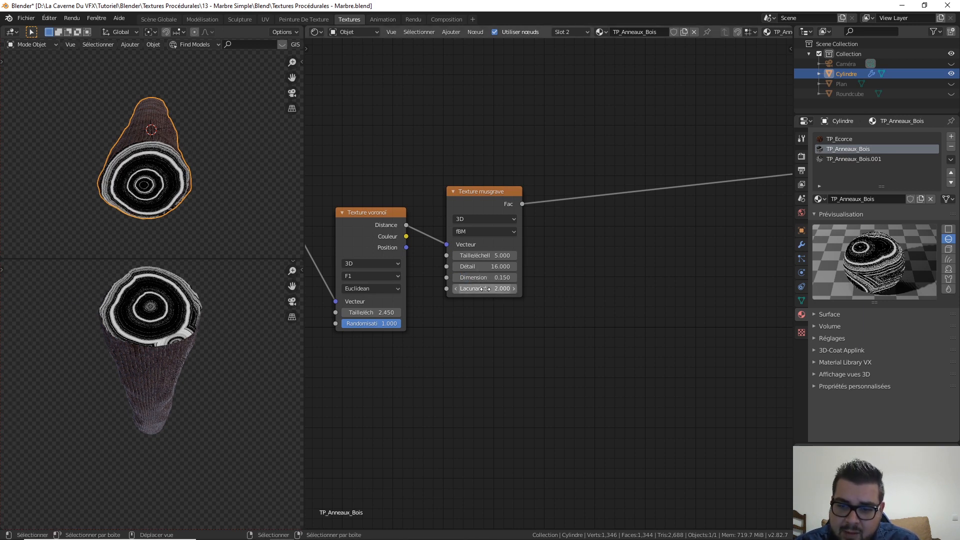
Try Lacunarity values of 1.3, 3.1 and 6.7 on the TP_Anneaux_Bois Musgrave texture, then return it to 2.
{"action": "left_click", "coordinate": [457, 291]}
{"action": "left_click", "coordinate": [457, 291]}
{"action": "left_click", "coordinate": [457, 291]}
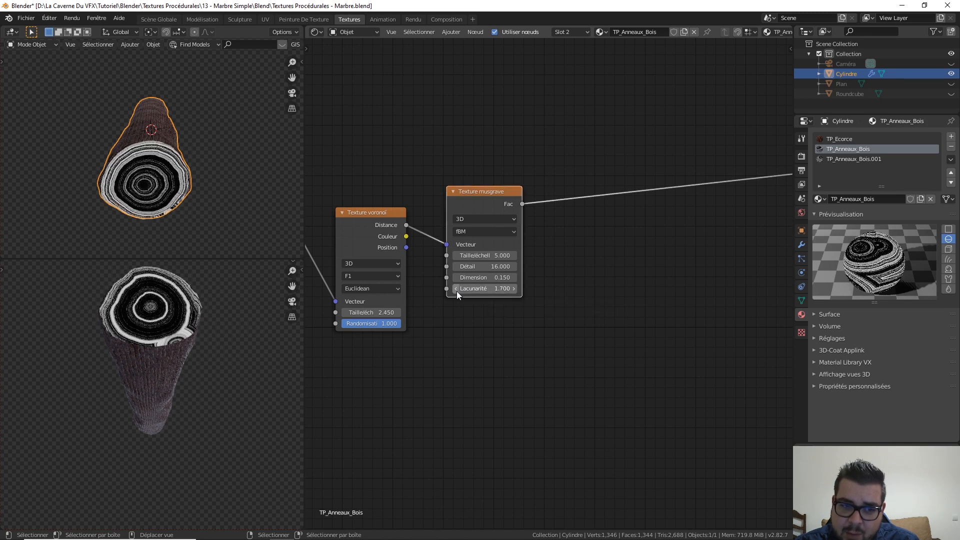
{"action": "left_click", "coordinate": [458, 291]}
{"action": "left_click", "coordinate": [457, 291]}
{"action": "left_click", "coordinate": [458, 291]}
{"action": "left_click", "coordinate": [458, 291]}
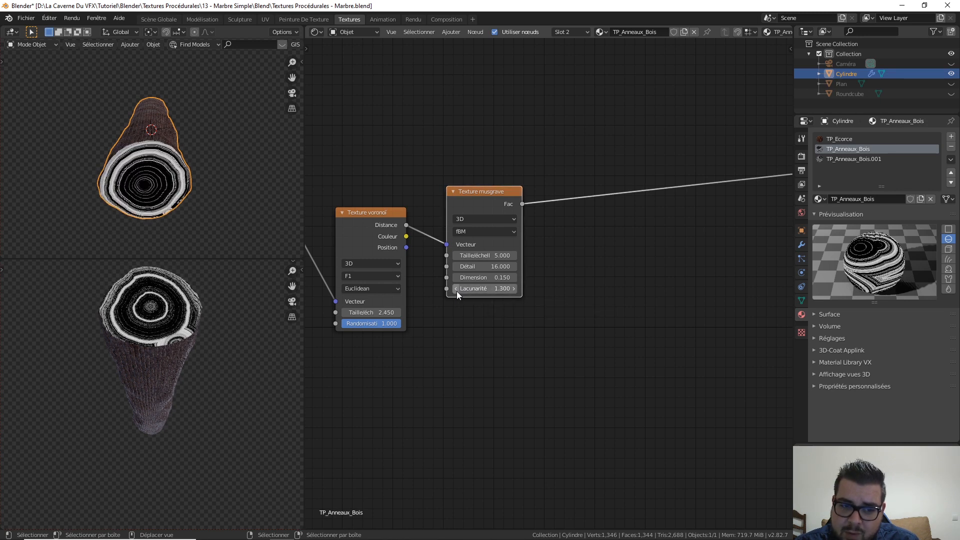
{"action": "left_click", "coordinate": [481, 289]}
{"action": "type", "text": "3.1"}
{"action": "key", "text": "Return"}
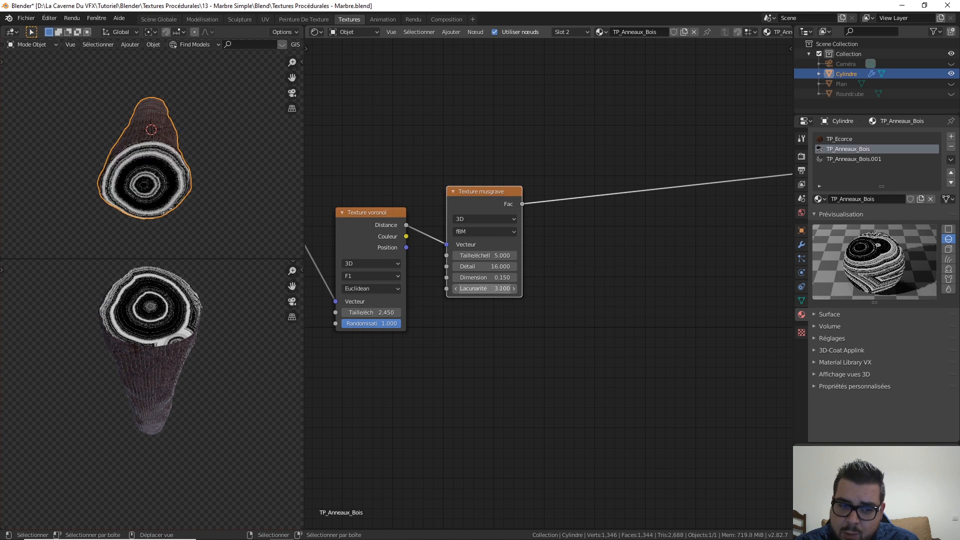
{"action": "mouse_move", "coordinate": [496, 288]}
{"action": "left_mouse_down"}
{"action": "mouse_move", "coordinate": [540, 290]}
{"action": "mouse_move", "coordinate": [496, 290]}
{"action": "left_mouse_up"}
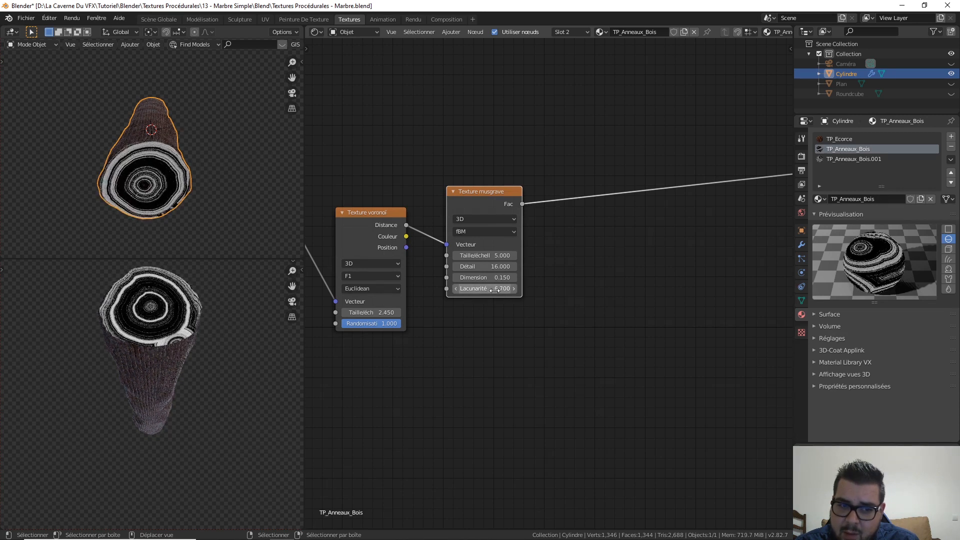
{"action": "left_click", "coordinate": [495, 289]}
{"action": "type", "text": "6.7"}
{"action": "key", "text": "Return"}
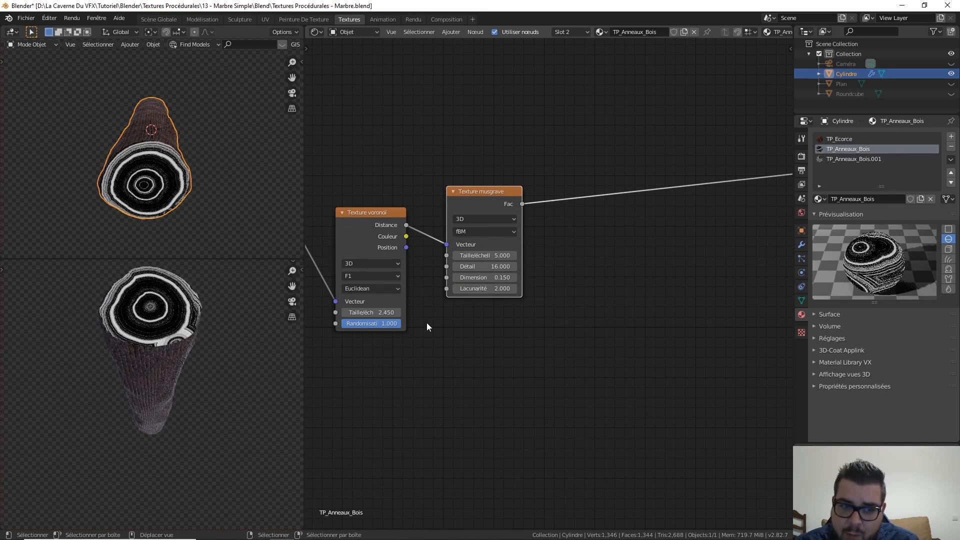
Try an X scale of 1.1 on the TP_Anneaux_Bois Placage node, then set the scale to X 0.9 and Y 0.8.
{"action": "middle_click_drag", "start_coordinate": [214, 246], "coordinate": [229, 221]}
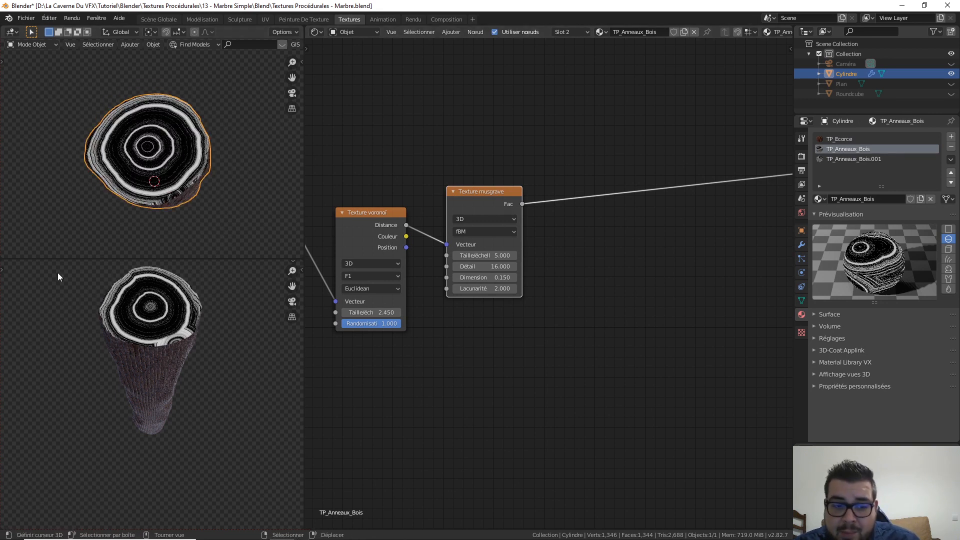
{"action": "middle_click_drag", "start_coordinate": [155, 308], "coordinate": [166, 344]}
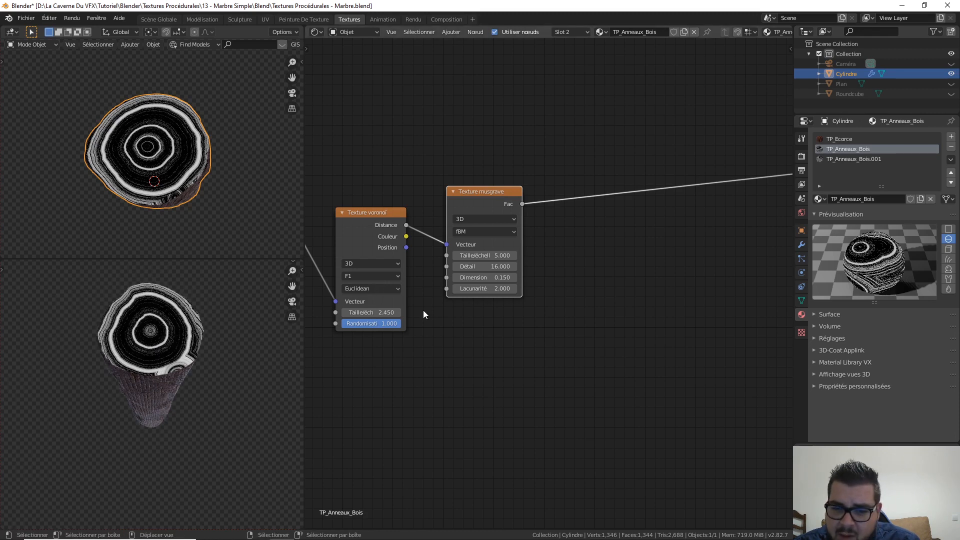
{"action": "middle_click_drag", "start_coordinate": [406, 349], "coordinate": [732, 361]}
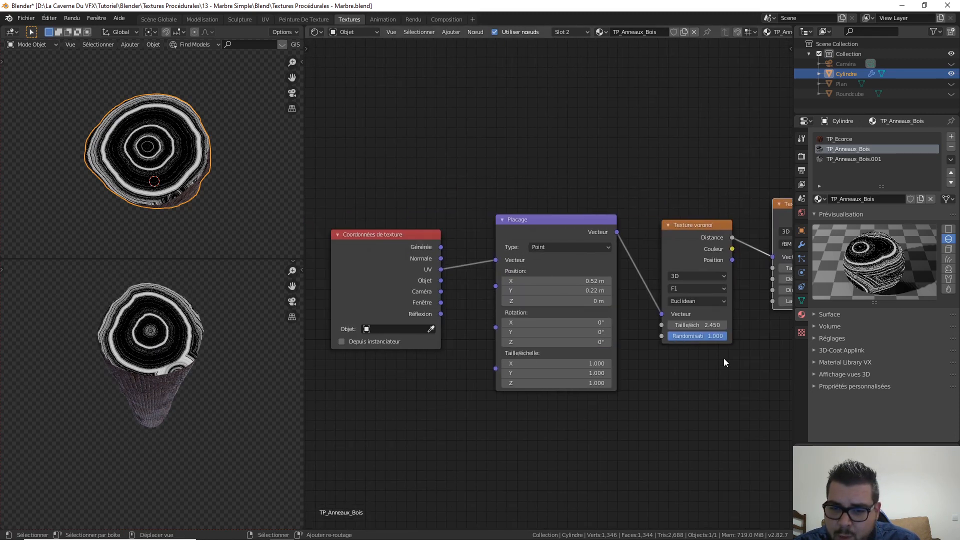
{"action": "left_click", "coordinate": [611, 365]}
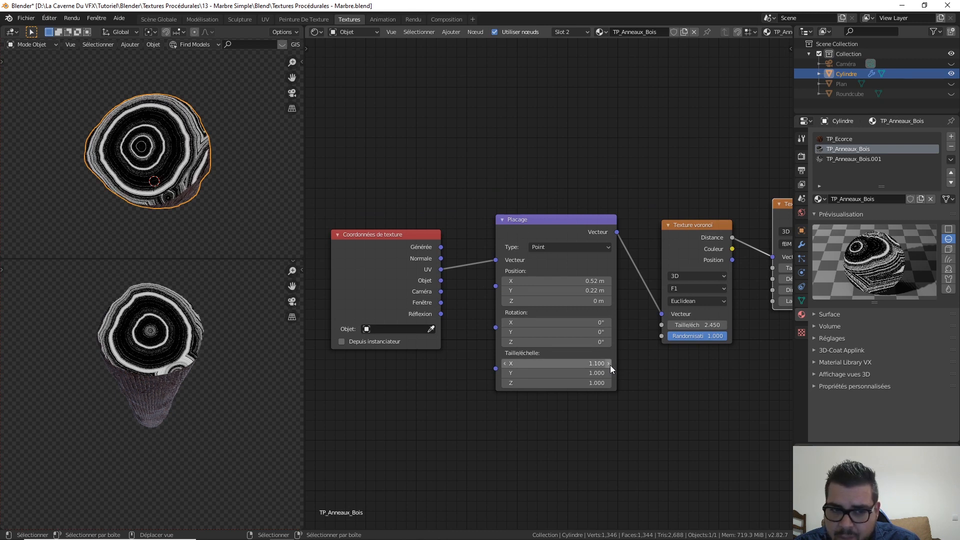
{"action": "left_click", "coordinate": [504, 364]}
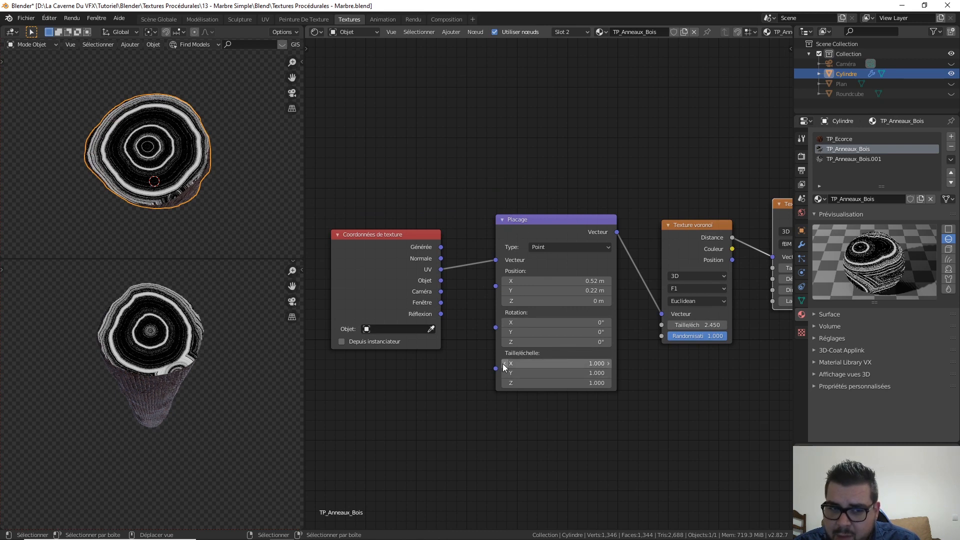
{"action": "left_click", "coordinate": [503, 364]}
{"action": "left_click", "coordinate": [504, 373]}
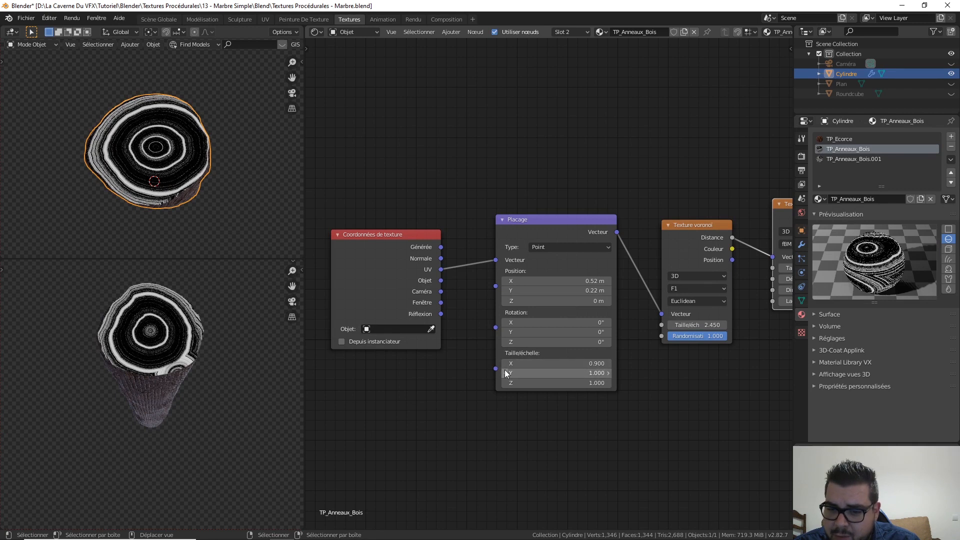
{"action": "left_click", "coordinate": [505, 373]}
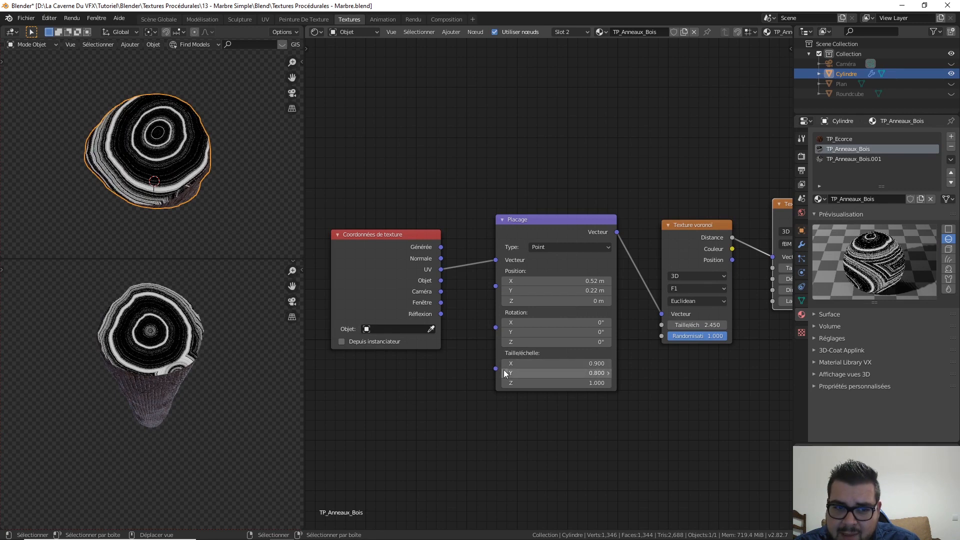
Try Position Y 0.12 m on the TP_Anneaux_Bois Placage node, then set it to 0.25 m.
{"action": "left_click", "coordinate": [504, 291]}
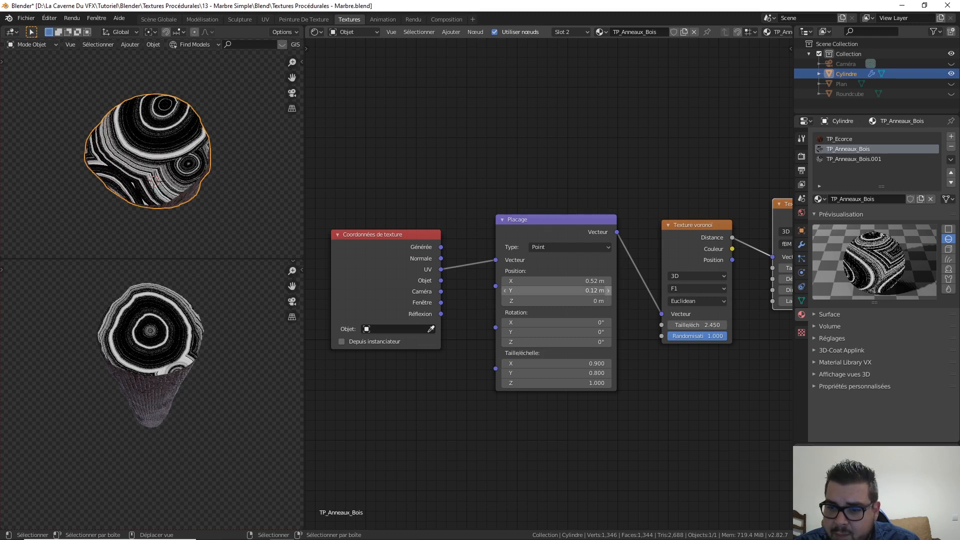
{"action": "left_click", "coordinate": [609, 291]}
{"action": "left_click", "coordinate": [586, 290]}
{"action": "type", "text": "0.25"}
{"action": "key", "text": "Return"}
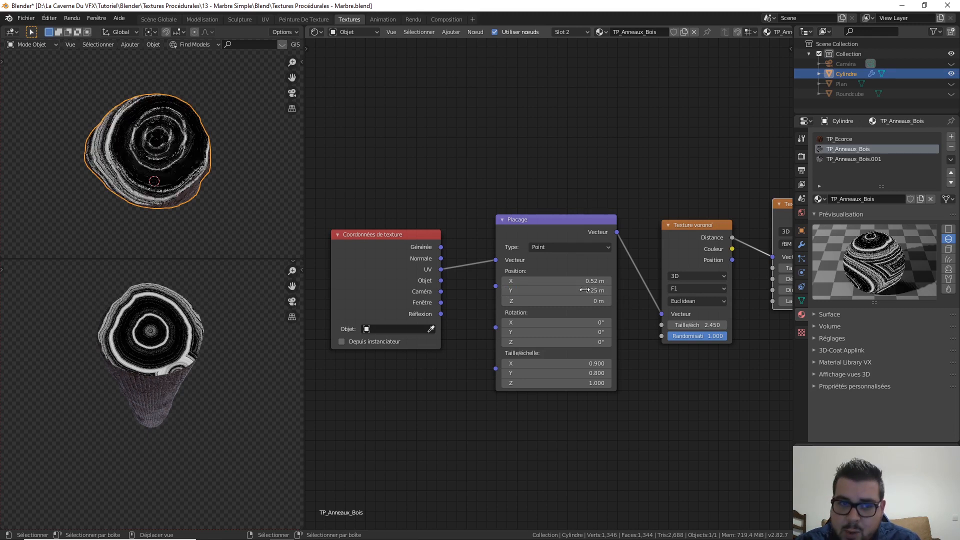
Try Position X 0.5 m on the TP_Anneaux_Bois Placage node, then set it to 0.55 m and check the rings on the caps.
{"action": "left_click", "coordinate": [592, 282]}
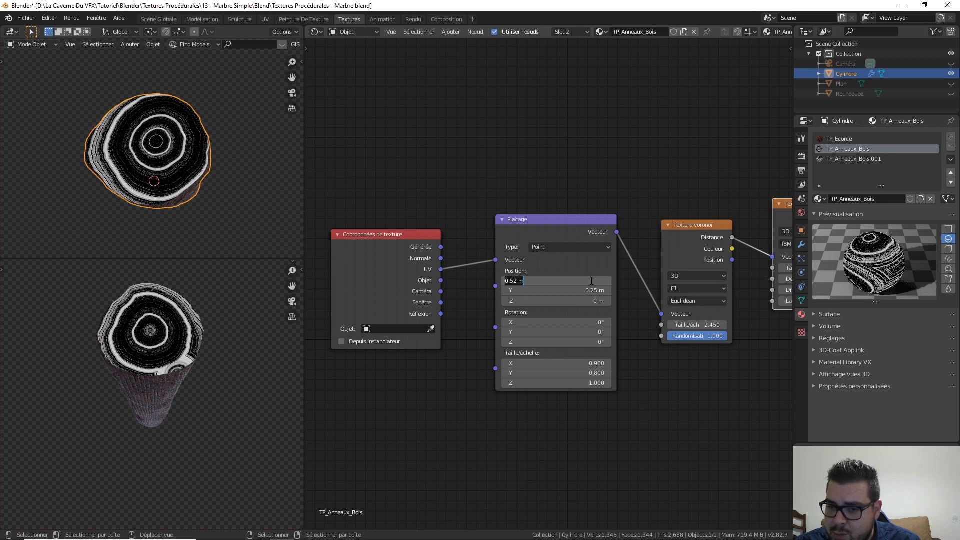
{"action": "type", "text": "0.50"}
{"action": "key", "text": "Return"}
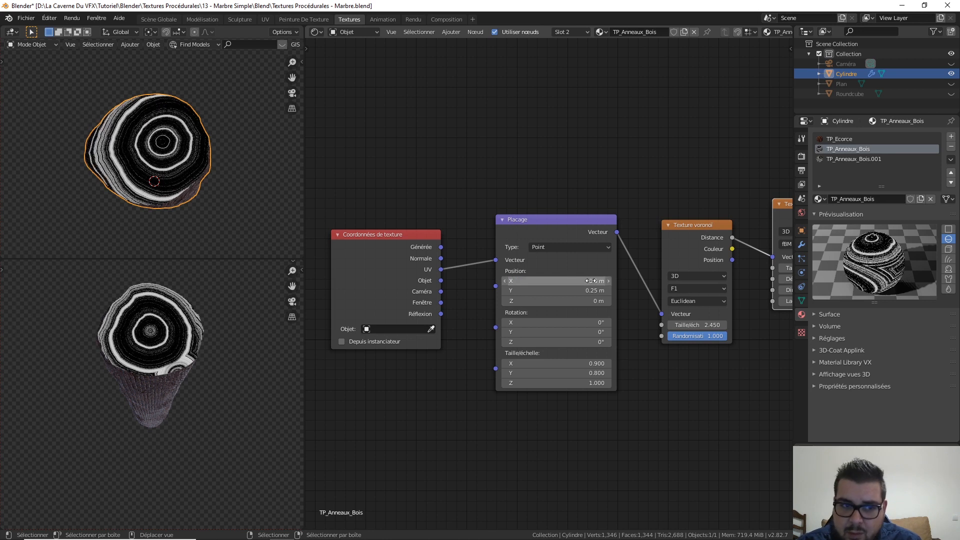
{"action": "left_click", "coordinate": [591, 281]}
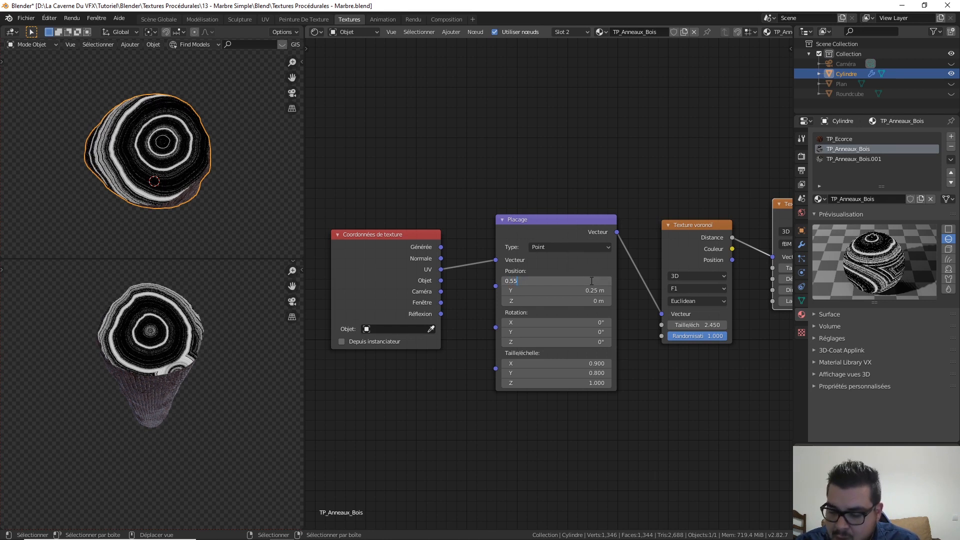
{"action": "type", "text": "0.55"}
{"action": "key", "text": "Return"}
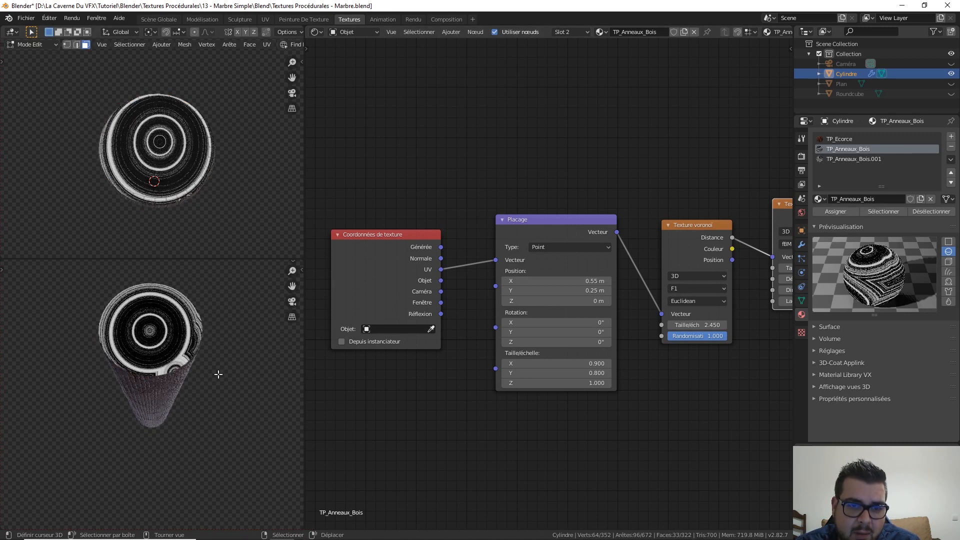
{"action": "middle_click_drag", "start_coordinate": [217, 383], "coordinate": [239, 441]}
{"action": "middle_click_drag", "start_coordinate": [238, 184], "coordinate": [208, 199]}
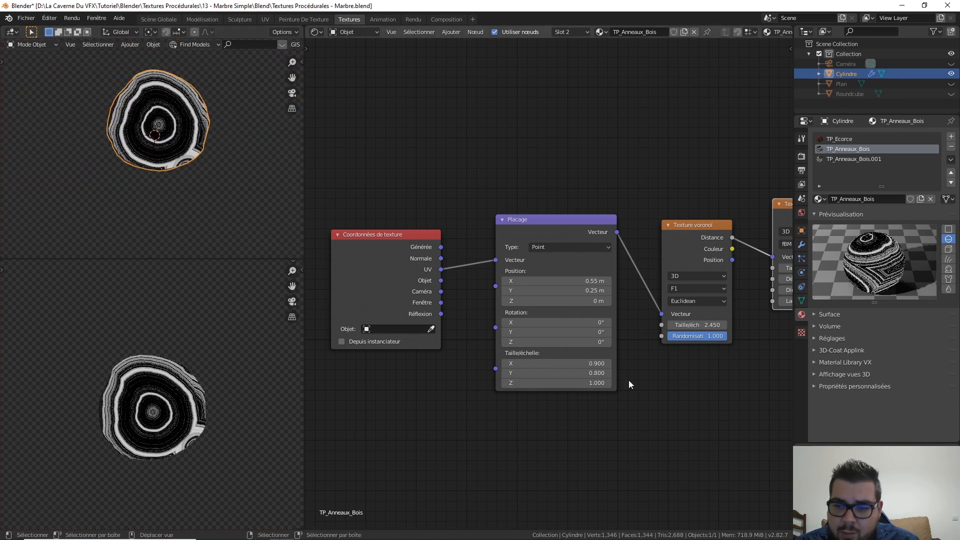
Switch to the TP_Anneaux_Bois.001 material and set its Placage node's X scale to 0.9.
{"action": "left_click", "coordinate": [868, 159]}
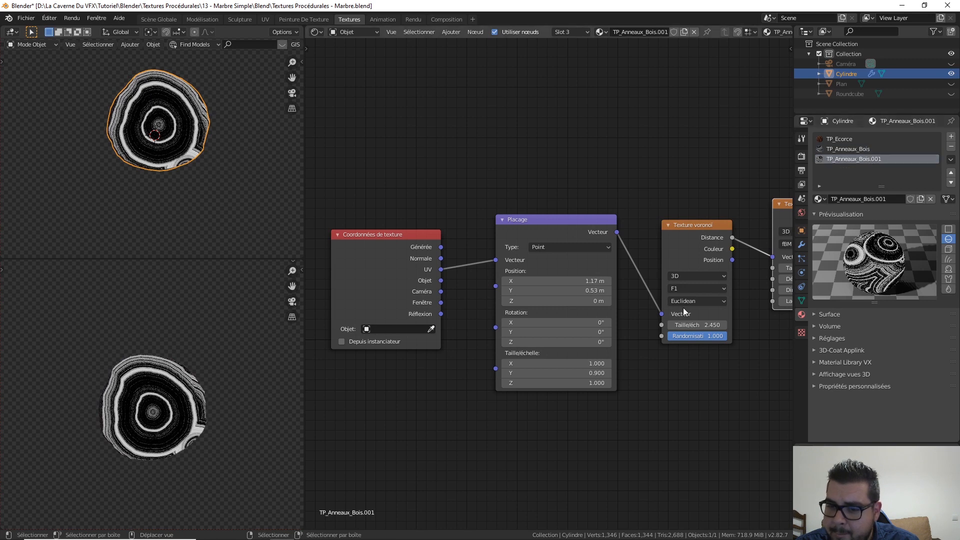
{"action": "left_click", "coordinate": [589, 363]}
{"action": "type", "text": "0.9"}
{"action": "key", "text": "Return"}
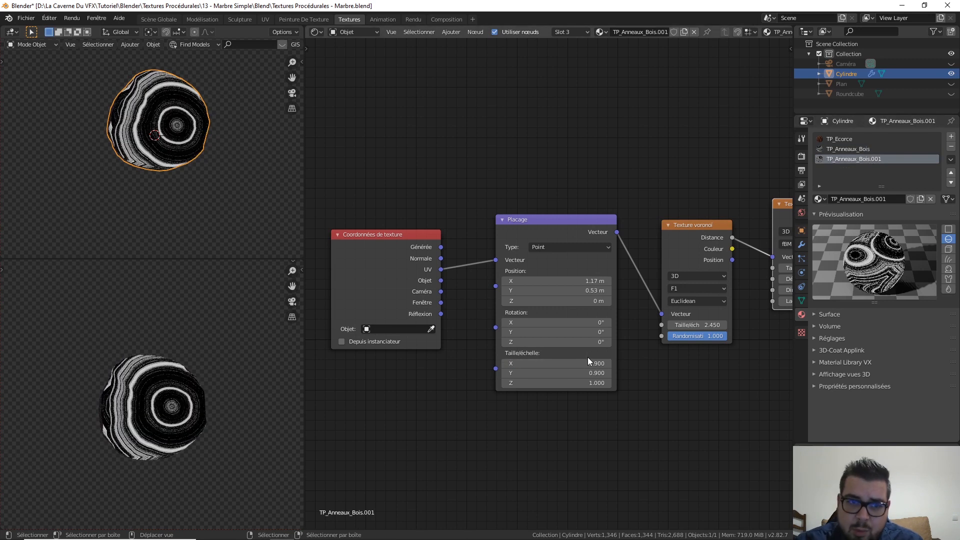
Try Position X 1.19 m and 1.21 m on the TP_Anneaux_Bois.001 Placage node, then set it to 1.24 m.
{"action": "left_click", "coordinate": [550, 280]}
{"action": "type", "text": "1."}
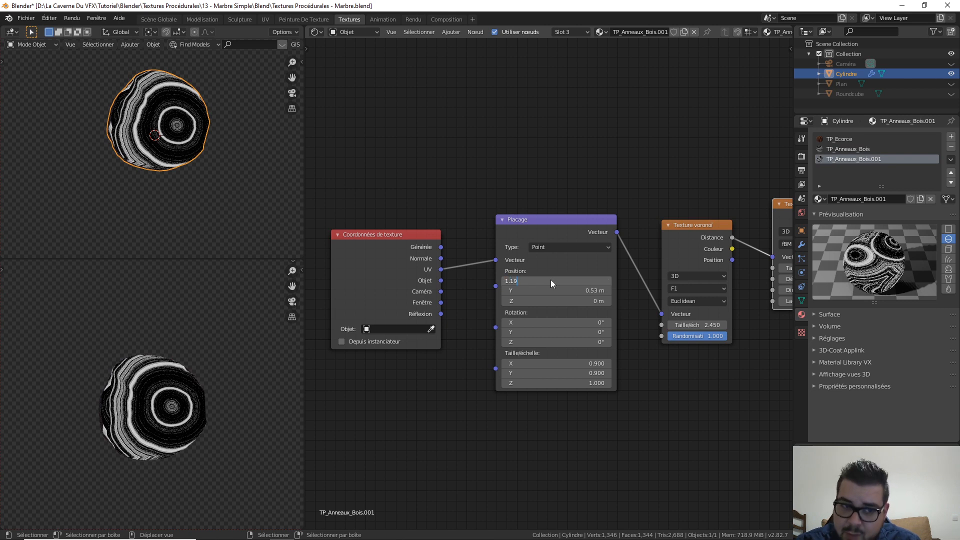
{"action": "key", "text": "Return"}
{"action": "left_click", "coordinate": [551, 280]}
{"action": "type", "text": "1."}
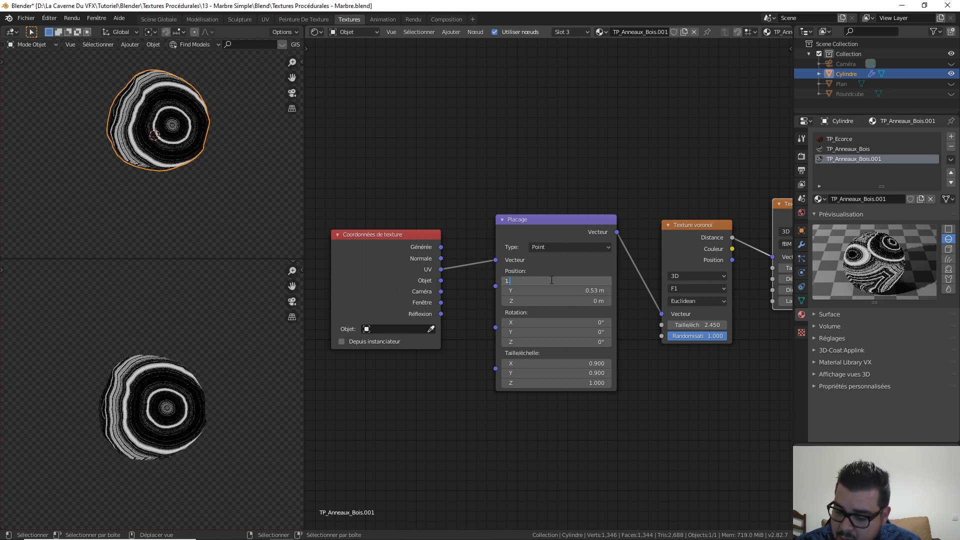
{"action": "type", "text": "21"}
{"action": "key", "text": "Return"}
{"action": "left_click", "coordinate": [550, 280]}
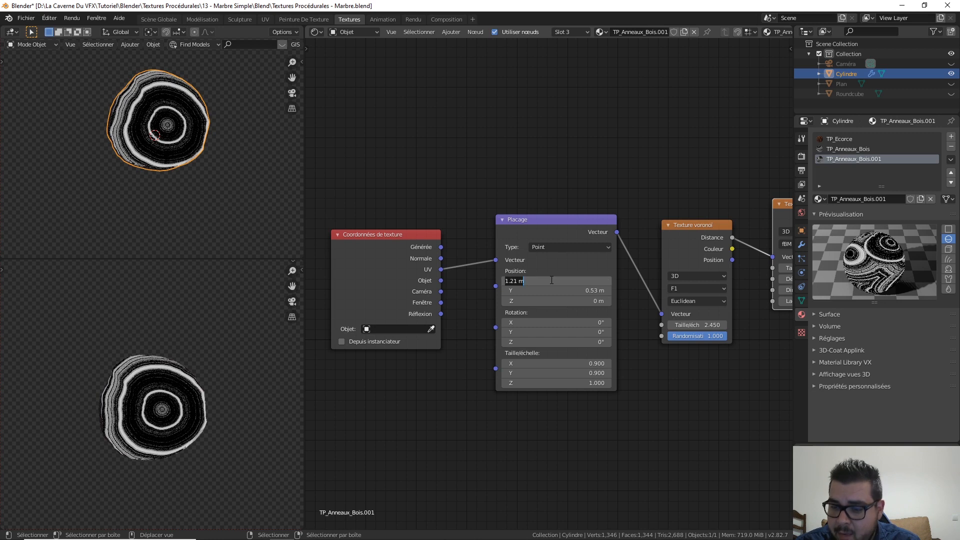
{"action": "type", "text": "1.23"}
{"action": "key", "text": "Return"}
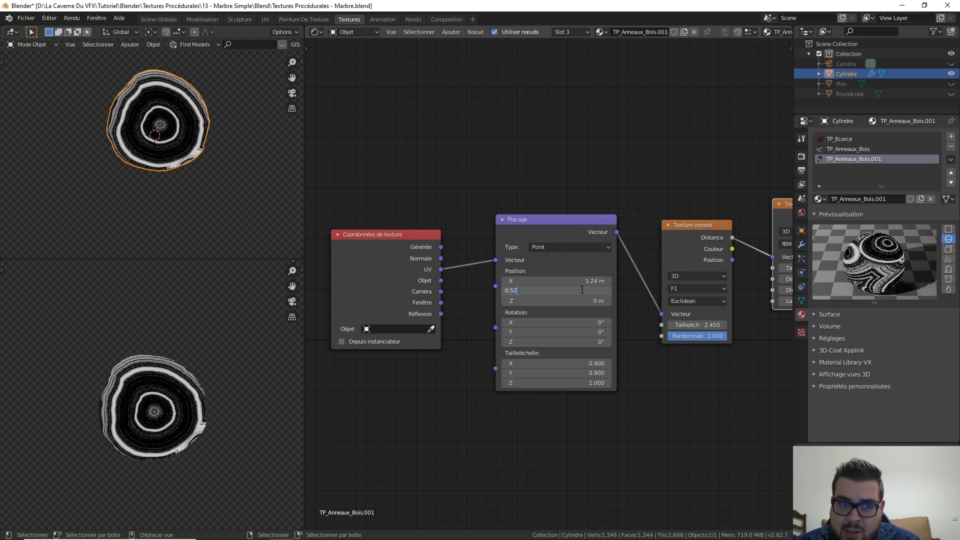
Try Position Y 0.52 m on the TP_Anneaux_Bois.001 Placage node, then set it to 0.54 m.
{"action": "key", "text": "Return"}
{"action": "left_click", "coordinate": [581, 290]}
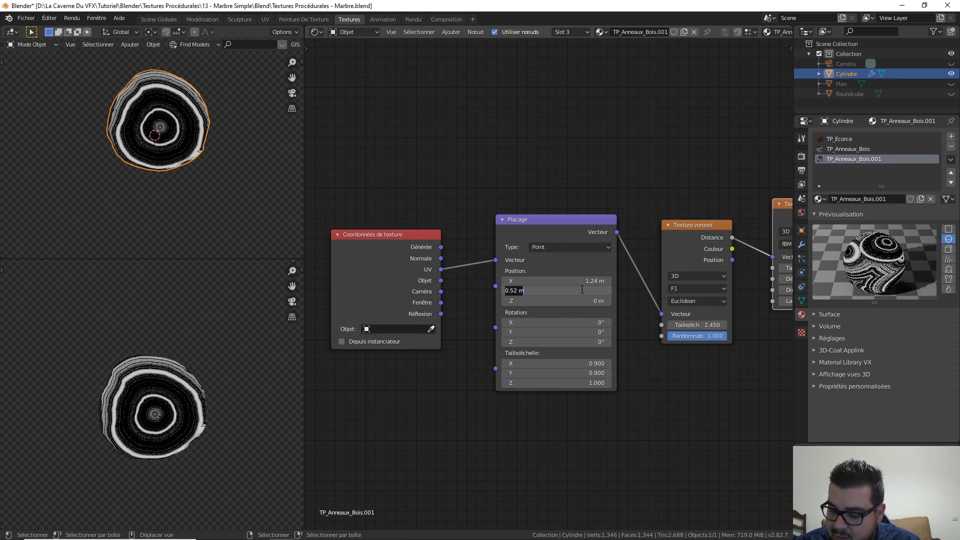
{"action": "type", "text": "0.54"}
{"action": "key", "text": "Return"}
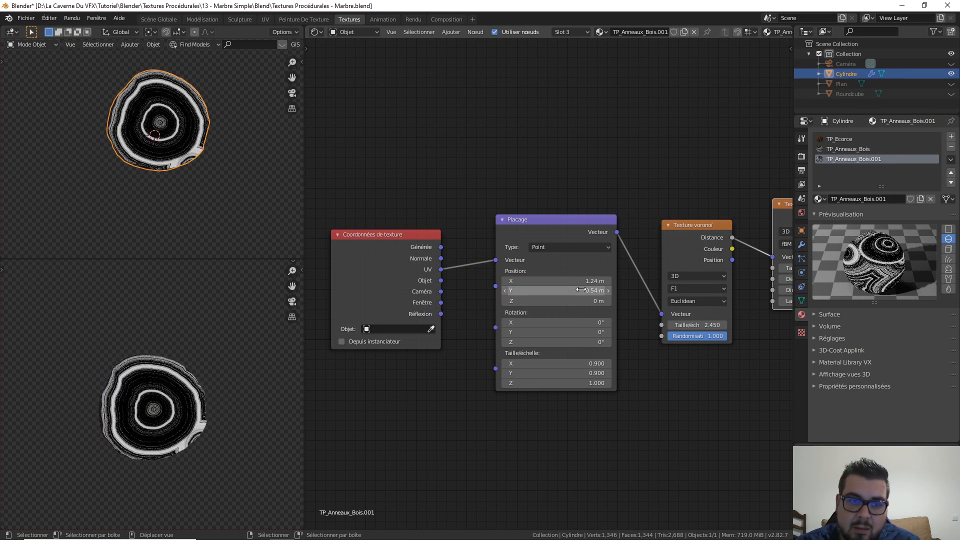
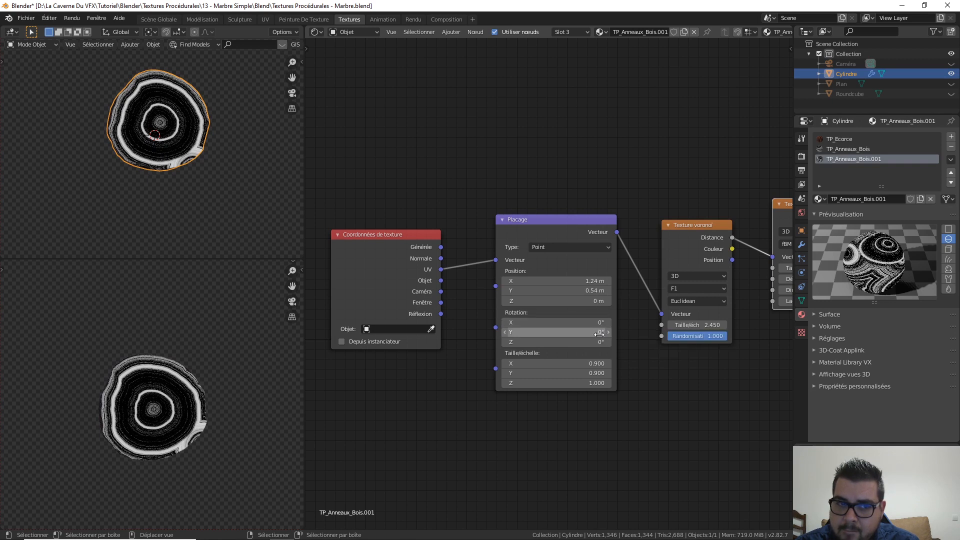
Set the TP_Anneaux_Bois.001 Placage node's scale to 0.8 on both X and Y.
{"action": "left_click", "coordinate": [571, 362]}
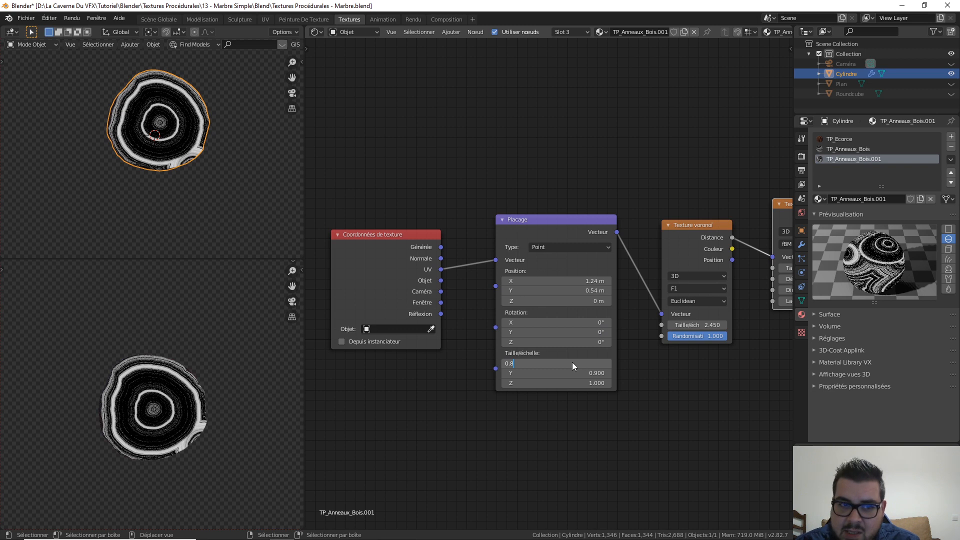
{"action": "key", "text": "Return"}
{"action": "left_click", "coordinate": [581, 373]}
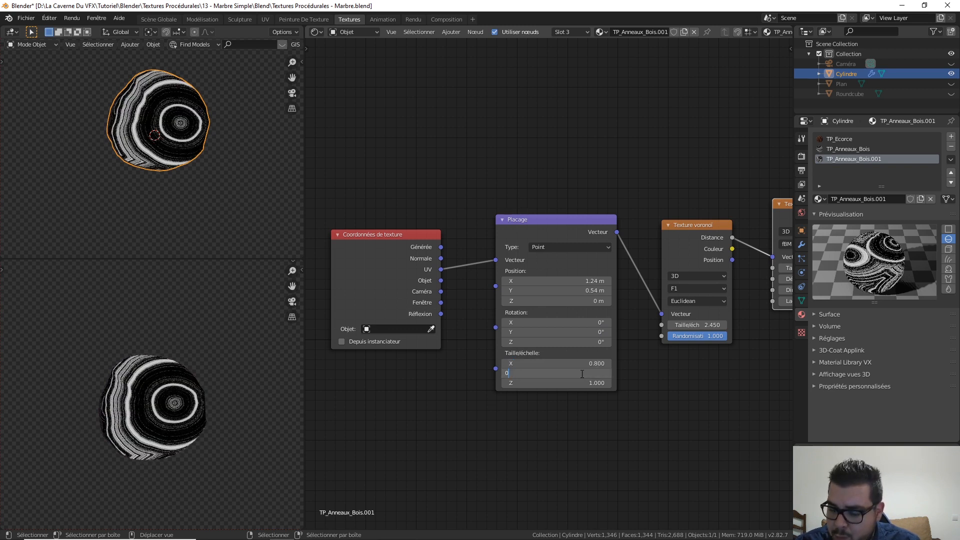
{"action": "type", "text": "0.8"}
{"action": "key", "text": "Return"}
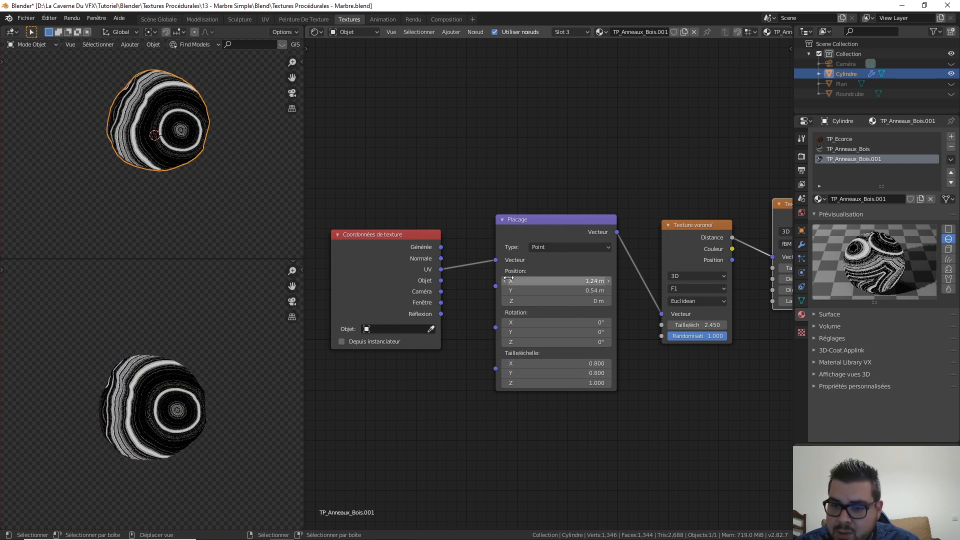
Try Position X 1.25 m and 1.3 m on the Placage node, then set the position to X 1.32 m and Y 0.56 m.
{"action": "left_click", "coordinate": [531, 282]}
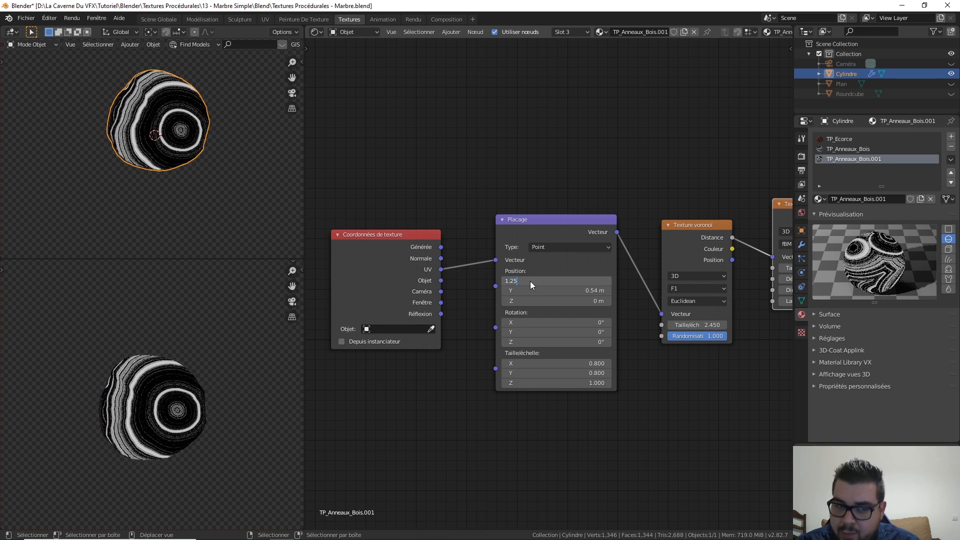
{"action": "type", "text": "1.25"}
{"action": "key", "text": "Return"}
{"action": "left_click", "coordinate": [531, 281]}
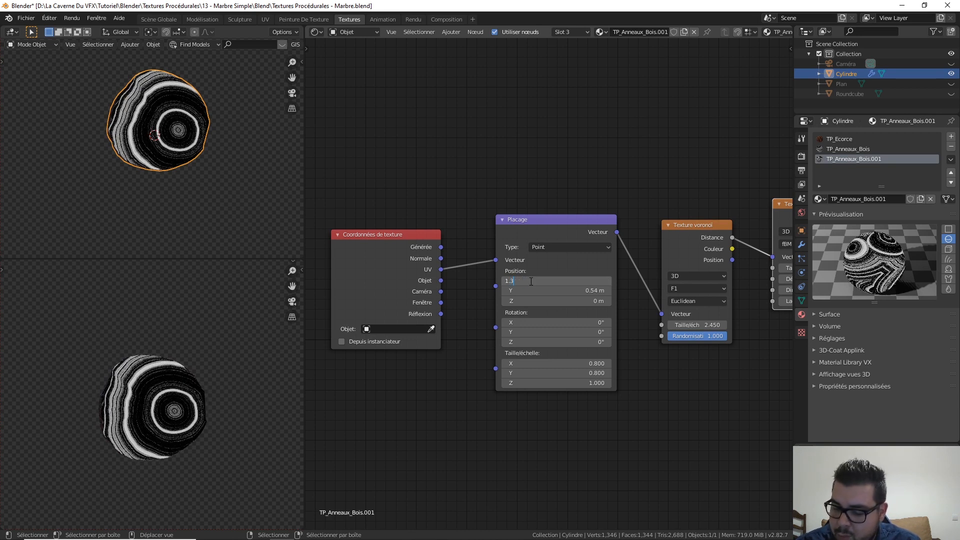
{"action": "key", "text": "Return"}
{"action": "left_click", "coordinate": [546, 290]}
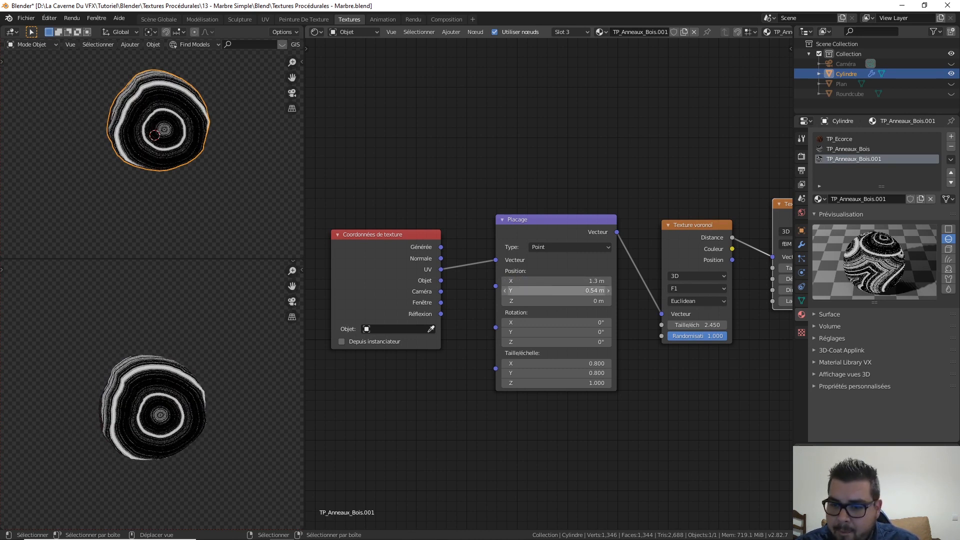
{"action": "type", "text": "0.5"}
{"action": "key", "text": "Return"}
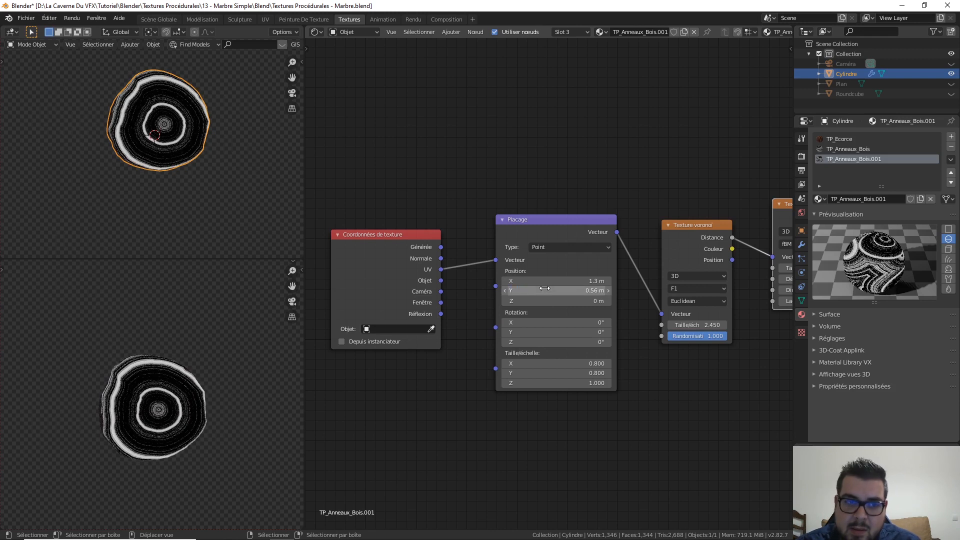
{"action": "left_click", "coordinate": [553, 281]}
{"action": "type", "text": "1"}
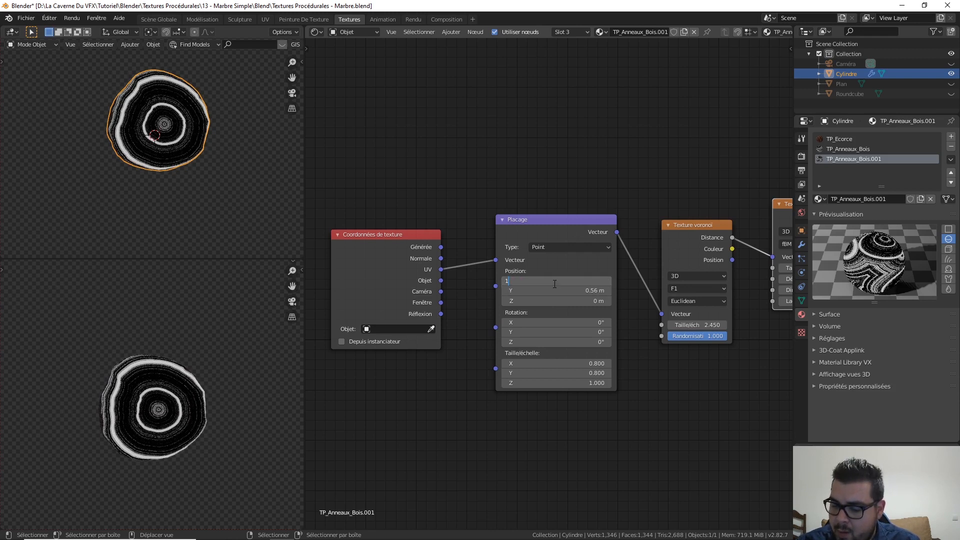
{"action": "key", "text": "Return"}
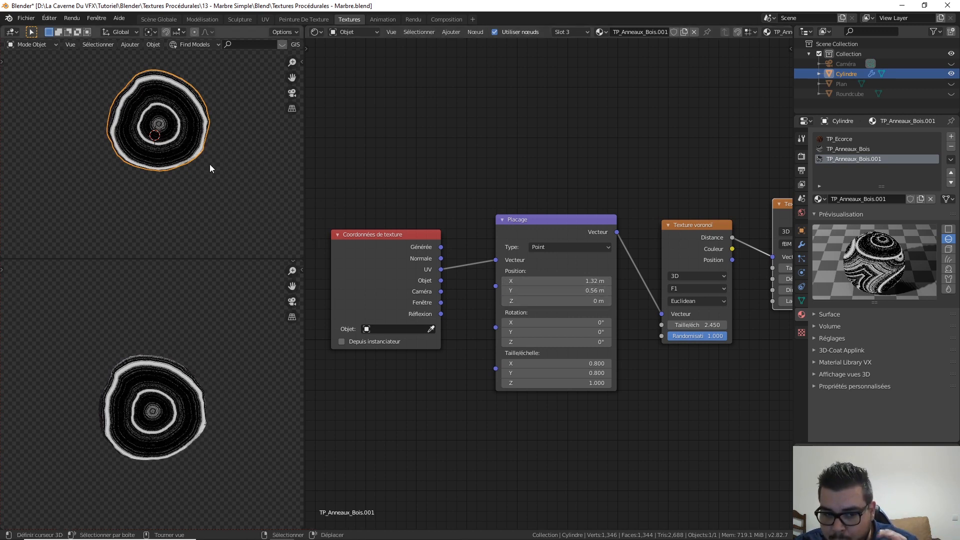
Insert a Dégradé de couleurs node on the link between the Musgrave texture and the viewer in TP_Anneaux_Bois.001.
{"action": "middle_click_drag", "start_coordinate": [206, 167], "coordinate": [208, 191]}
{"action": "scroll", "coordinate": [745, 309], "scroll_direction": "down", "scroll_amount": 2}
{"action": "middle_click_drag", "start_coordinate": [740, 308], "coordinate": [653, 296]}
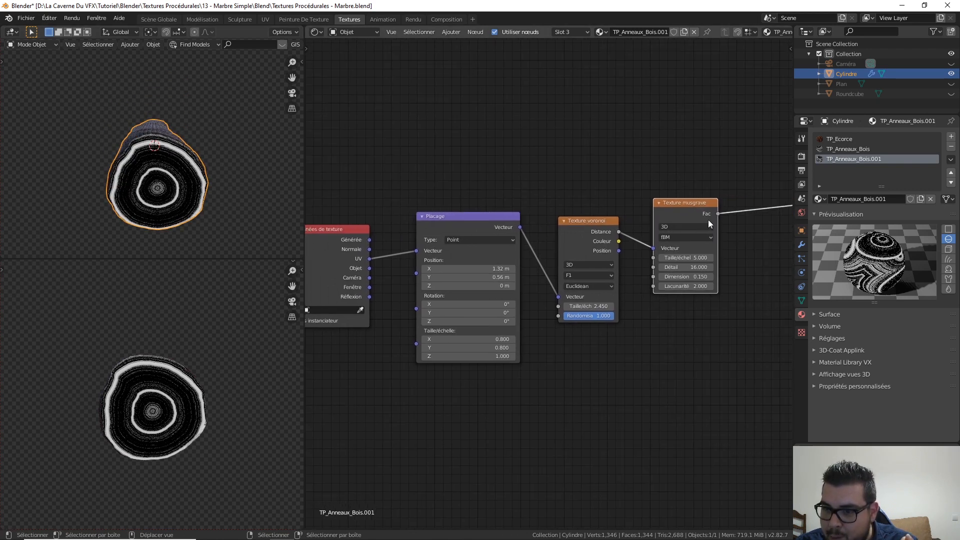
{"action": "middle_click_drag", "start_coordinate": [88, 109], "coordinate": [161, 141]}
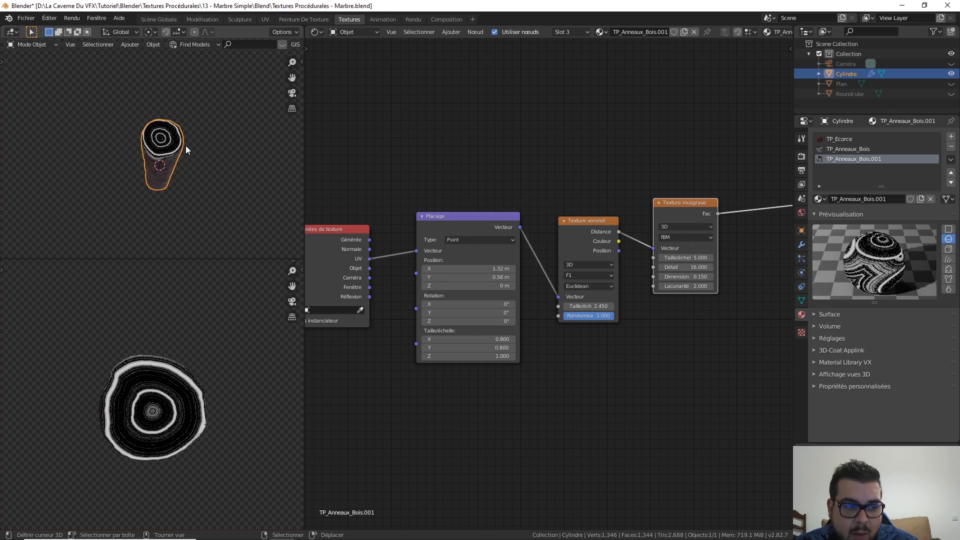
{"action": "scroll", "coordinate": [635, 349], "scroll_direction": "down", "scroll_amount": 2}
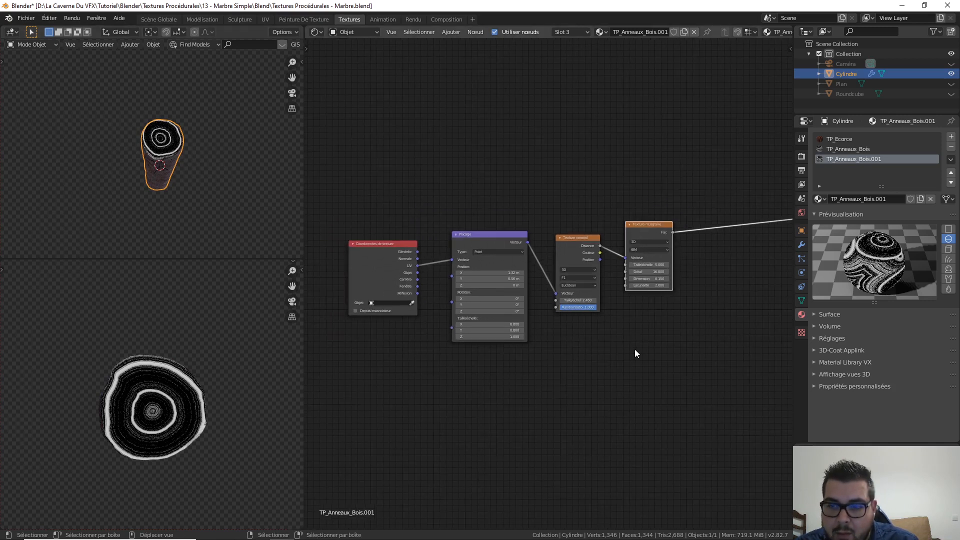
{"action": "middle_click_drag", "start_coordinate": [634, 349], "coordinate": [446, 335]}
{"action": "scroll", "coordinate": [518, 288], "scroll_direction": "down", "scroll_amount": 2}
{"action": "middle_click_drag", "start_coordinate": [551, 269], "coordinate": [604, 271]}
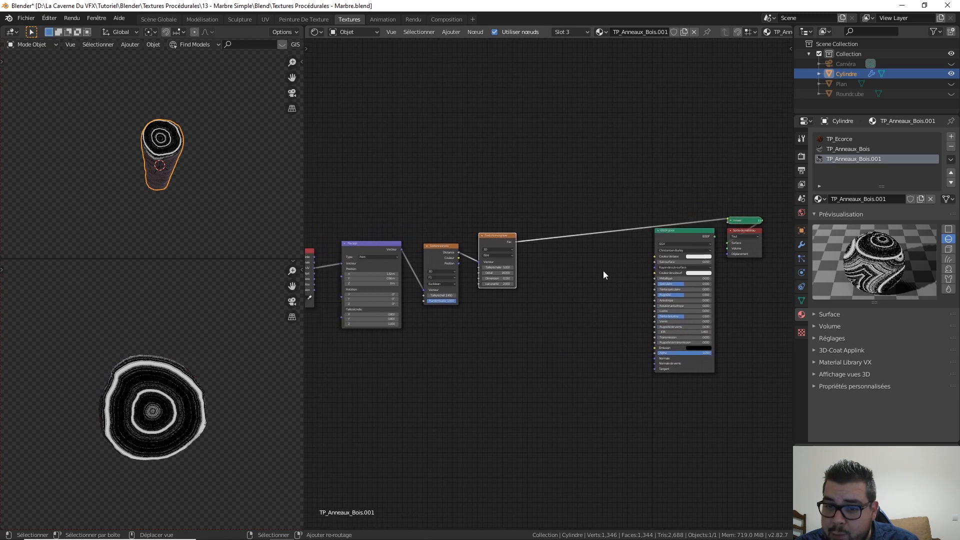
{"action": "key", "text": "shift+a"}
{"action": "mouse_move", "coordinate": [536, 298]}
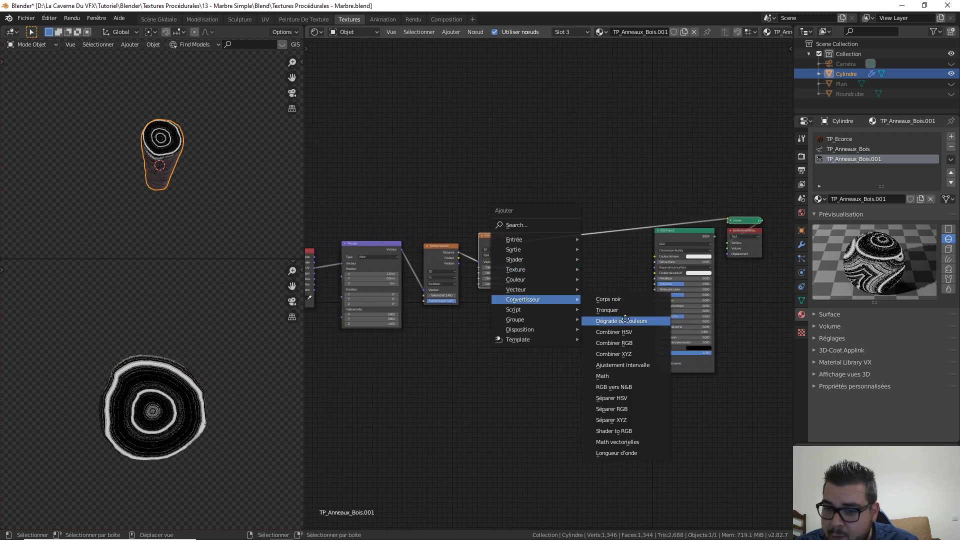
{"action": "left_click", "coordinate": [621, 321]}
{"action": "left_click", "coordinate": [557, 221]}
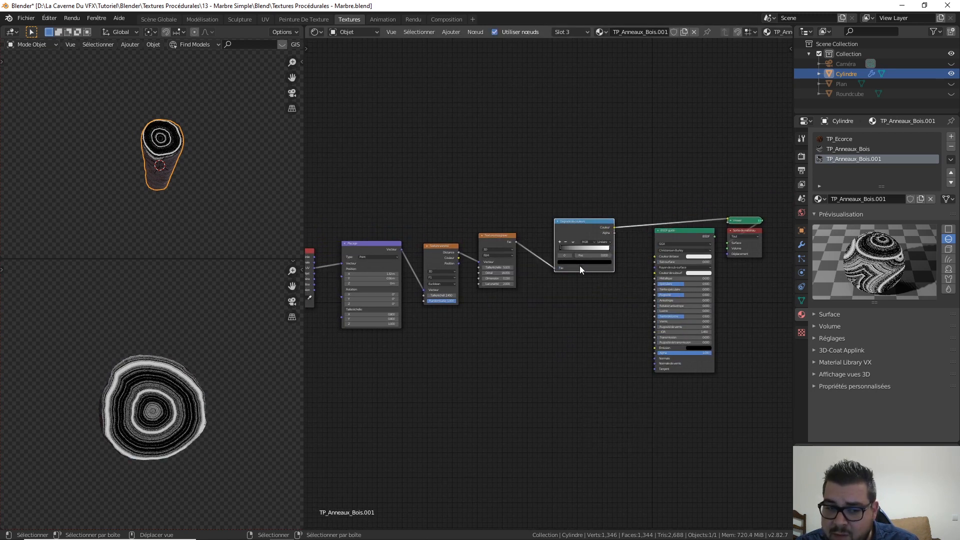
Connect the Dégradé de couleurs node's Couleur output to the BSDF guidé's Couleur de base and send the BSDF to the material output.
{"action": "scroll", "coordinate": [566, 345], "scroll_direction": "up", "scroll_amount": 2}
{"action": "middle_click_drag", "start_coordinate": [662, 308], "coordinate": [626, 291]}
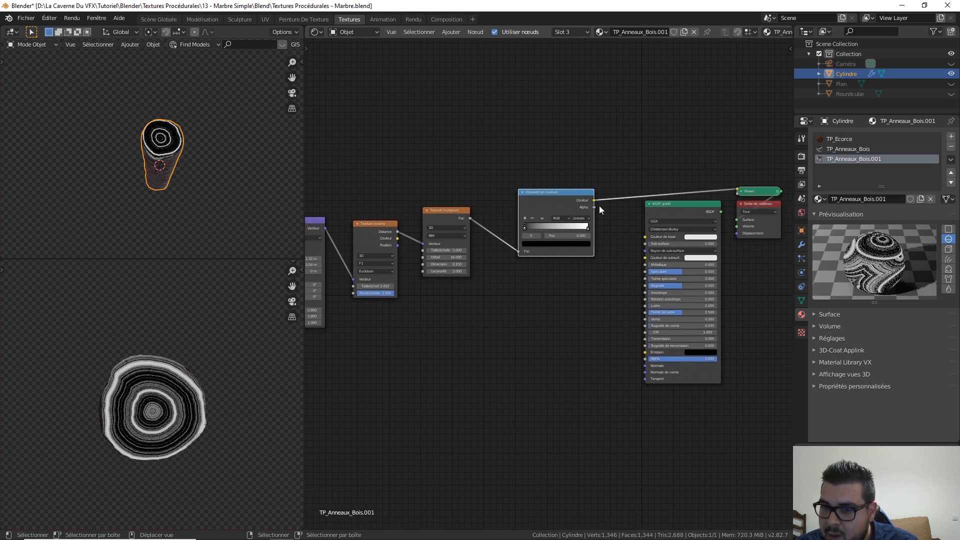
{"action": "left_click_drag", "start_coordinate": [594, 201], "coordinate": [652, 242]}
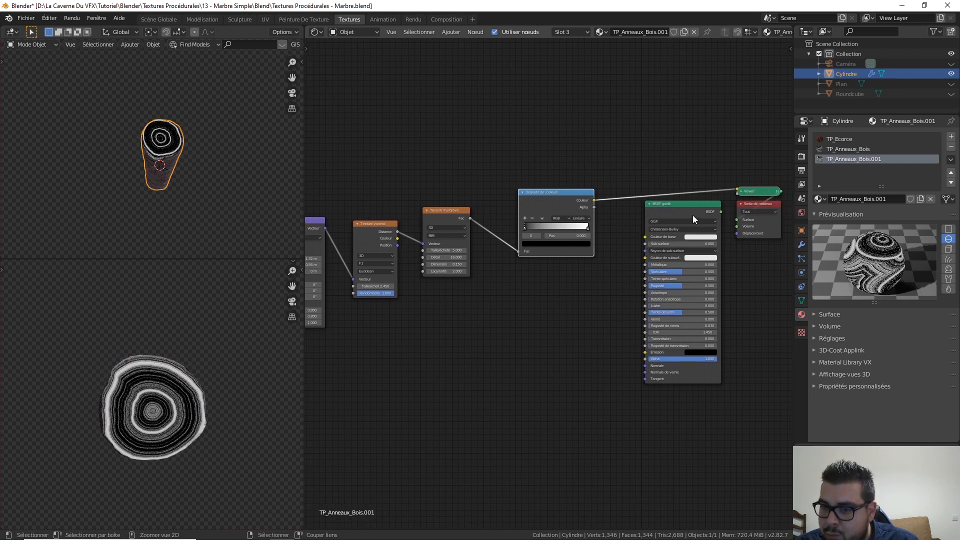
{"action": "left_click_drag", "start_coordinate": [594, 201], "coordinate": [645, 236]}
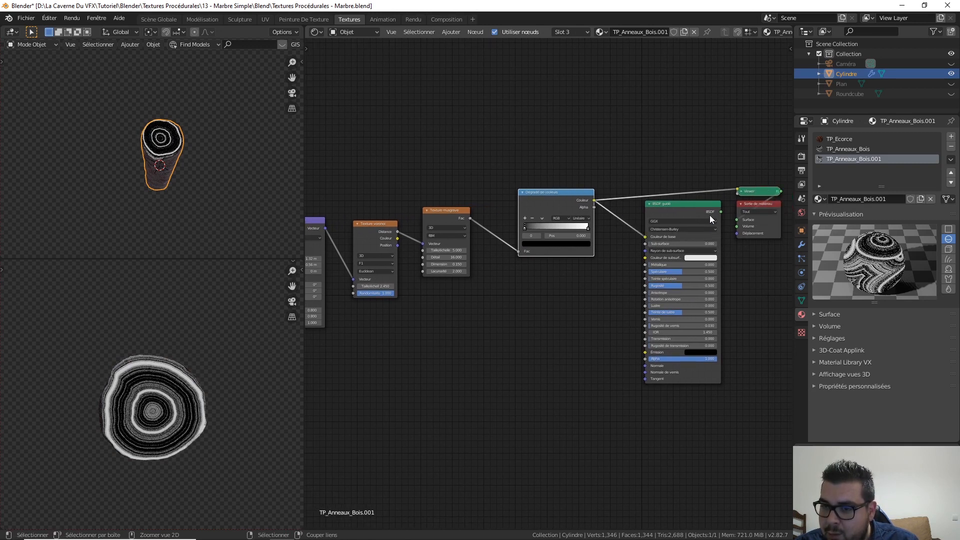
{"action": "left_click", "coordinate": [692, 205], "text": "ctrl+shift"}
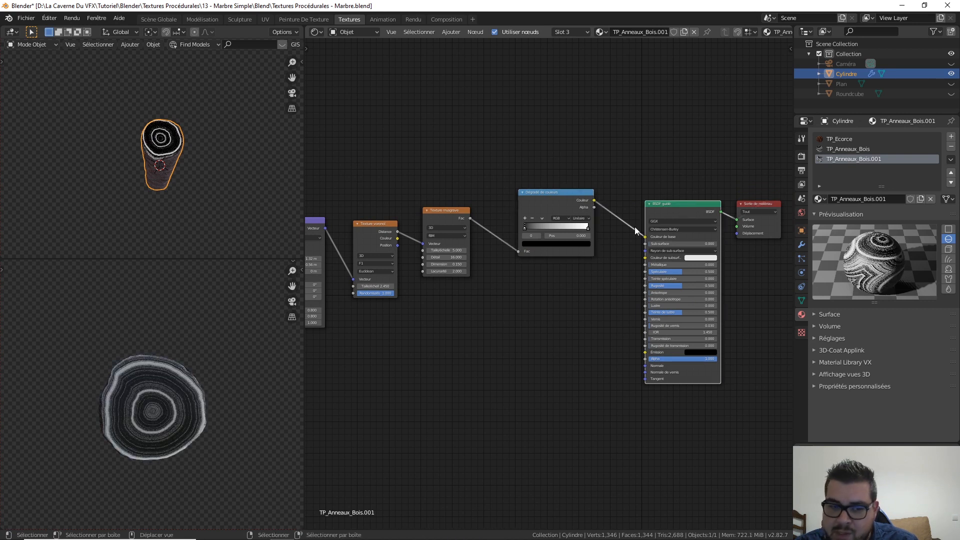
Examine the shaded rings on both of the cylinder's caps up close and from a distance.
{"action": "scroll", "coordinate": [194, 382], "scroll_direction": "up", "scroll_amount": 8}
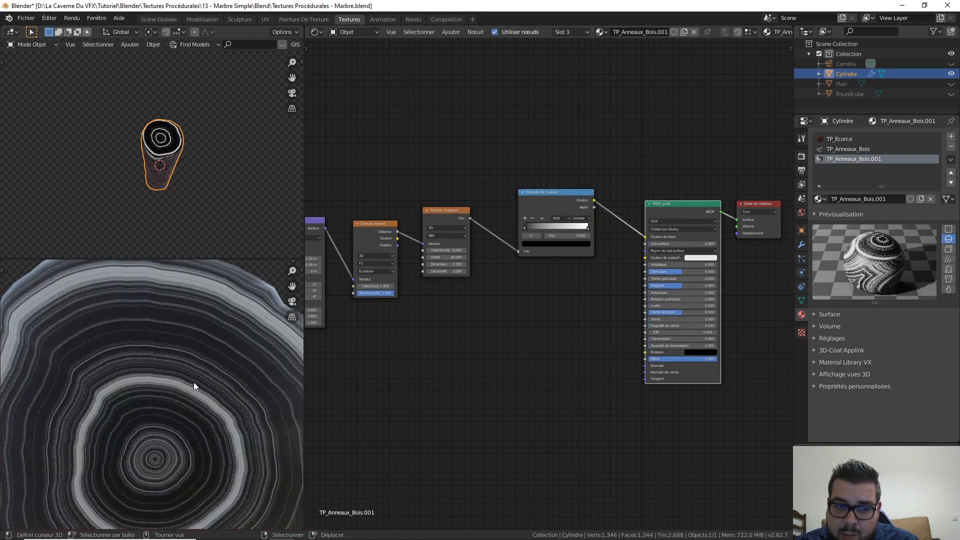
{"action": "scroll", "coordinate": [217, 256], "scroll_direction": "down", "scroll_amount": 2}
{"action": "scroll", "coordinate": [200, 208], "scroll_direction": "down", "scroll_amount": 1}
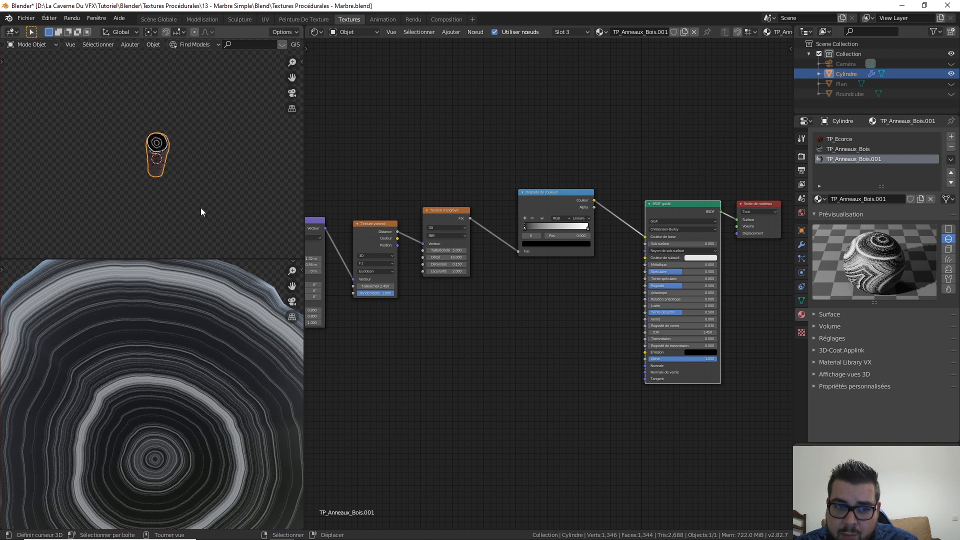
{"action": "middle_click_drag", "start_coordinate": [200, 208], "coordinate": [199, 230]}
{"action": "scroll", "coordinate": [213, 200], "scroll_direction": "up", "scroll_amount": 4}
{"action": "scroll", "coordinate": [151, 139], "scroll_direction": "up", "scroll_amount": 2}
{"action": "scroll", "coordinate": [216, 419], "scroll_direction": "down", "scroll_amount": 10}
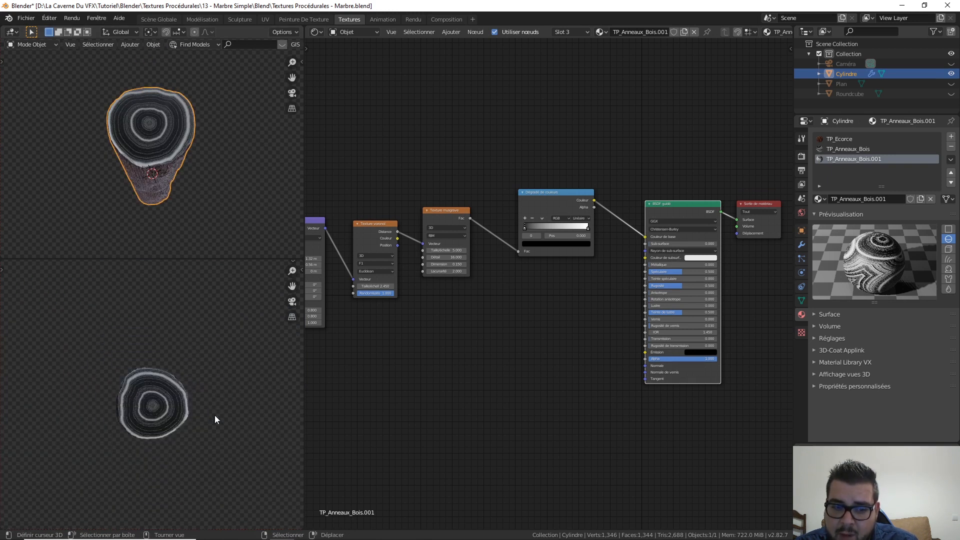
{"action": "scroll", "coordinate": [214, 415], "scroll_direction": "up", "scroll_amount": 5}
Search for the Fresnel node and place it between the Dégradé de couleurs node and the BSDF guidé.
{"action": "middle_click_drag", "start_coordinate": [625, 348], "coordinate": [603, 356]}
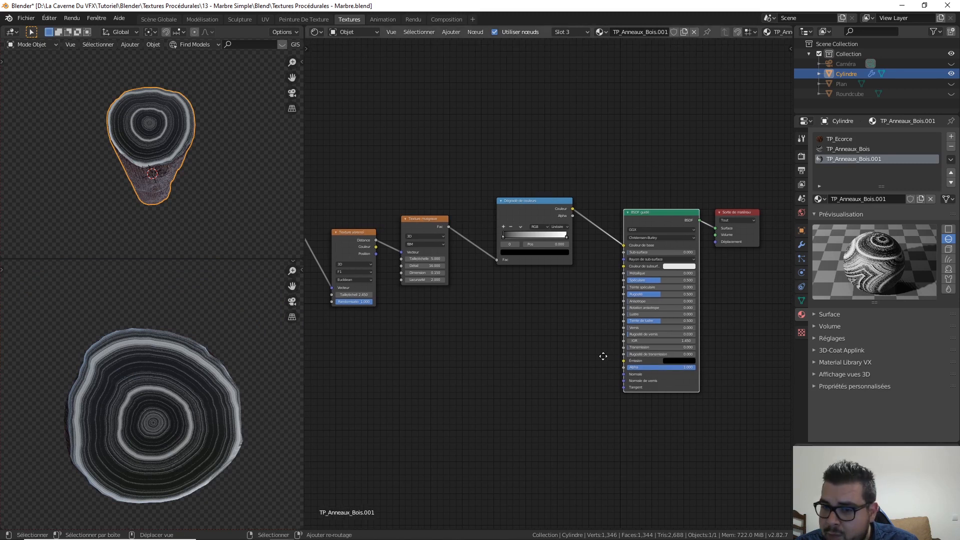
{"action": "scroll", "coordinate": [560, 361], "scroll_direction": "up", "scroll_amount": 1}
{"action": "key", "text": "shift+a"}
{"action": "mouse_move", "coordinate": [558, 295]}
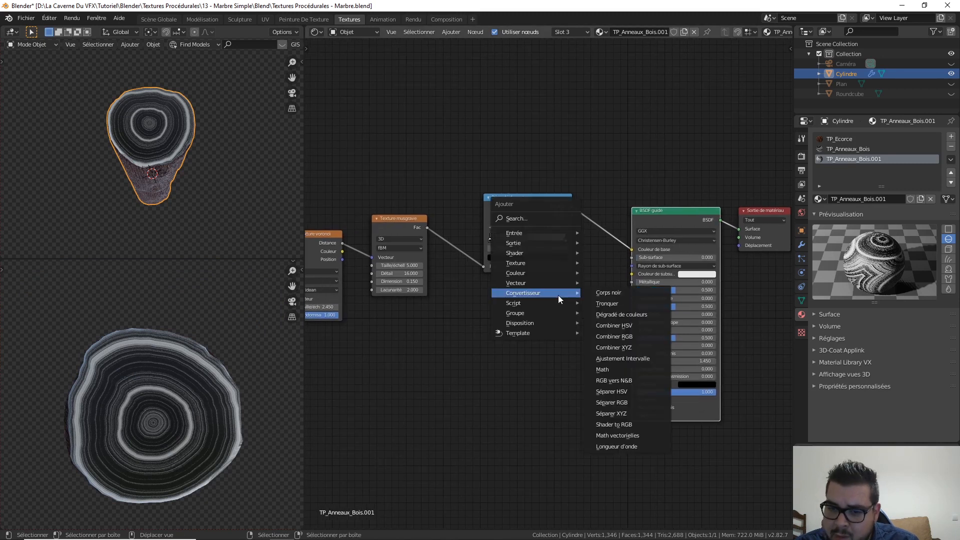
{"action": "left_click", "coordinate": [533, 219]}
{"action": "type", "text": "fr"}
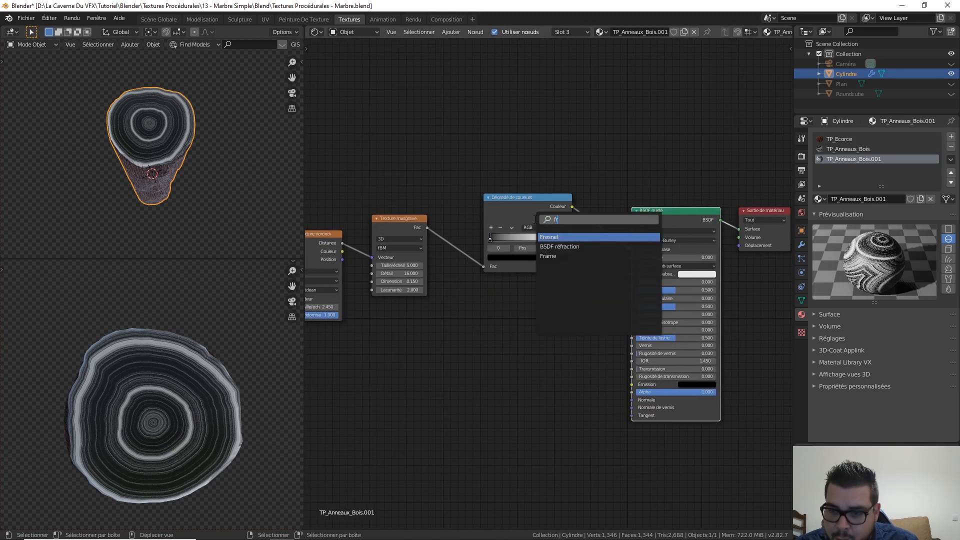
{"action": "type", "text": "e"}
{"action": "left_click", "coordinate": [550, 237]}
{"action": "left_click", "coordinate": [604, 303]}
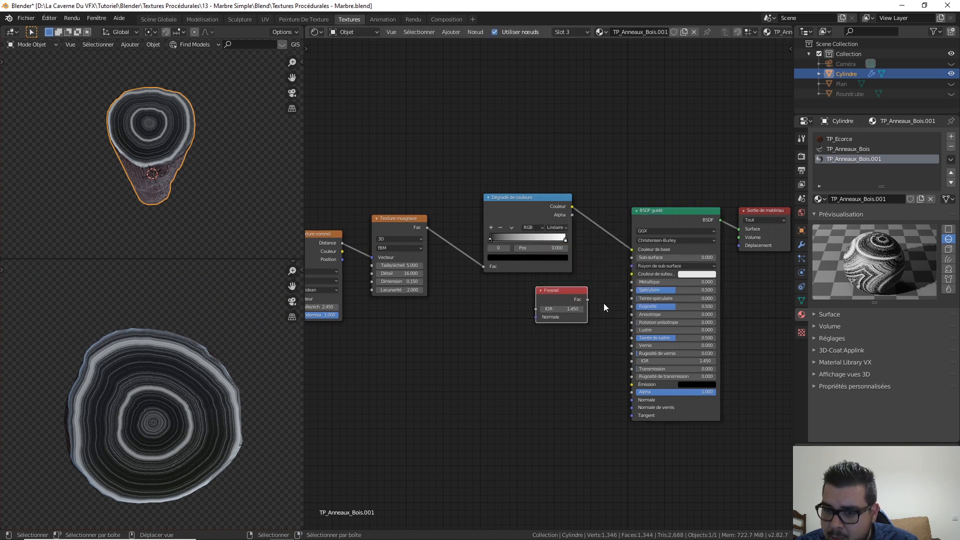
Connect the Fresnel's Fac output to the BSDF guidé's Spéculaire input, set its IOR to 1.645 and place it closer to the BSDF.
{"action": "left_click_drag", "start_coordinate": [588, 299], "coordinate": [632, 289]}
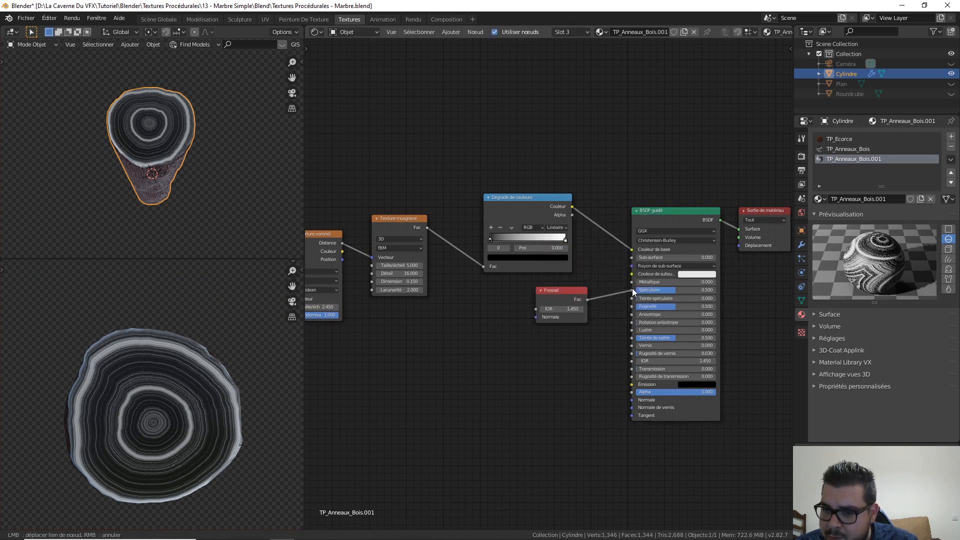
{"action": "double_click", "coordinate": [554, 309]}
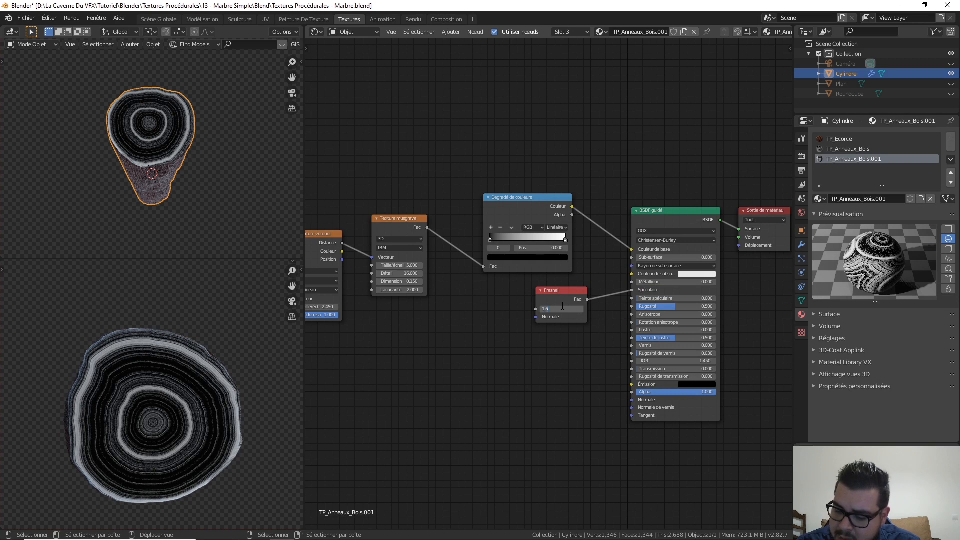
{"action": "type", "text": "1.645"}
{"action": "key", "text": "Return"}
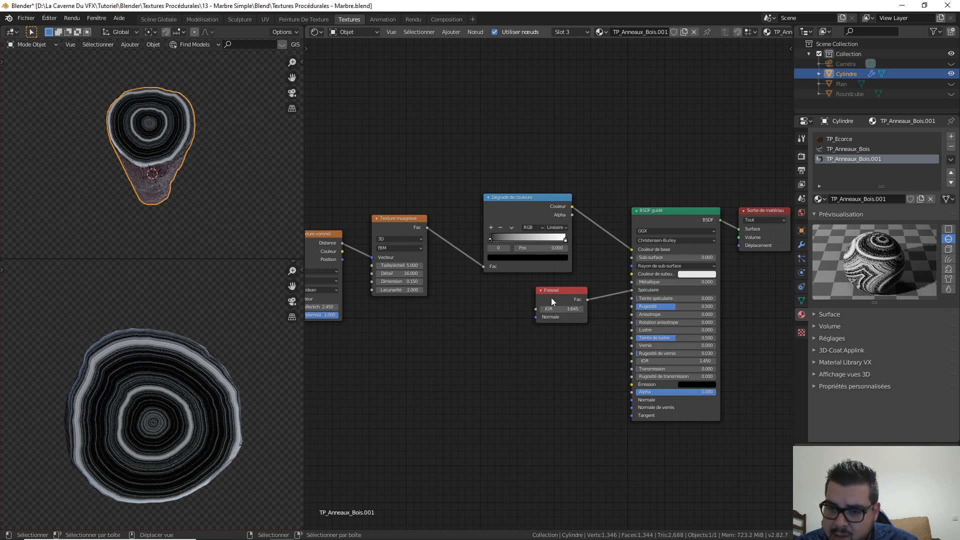
{"action": "left_click_drag", "start_coordinate": [559, 294], "coordinate": [577, 295]}
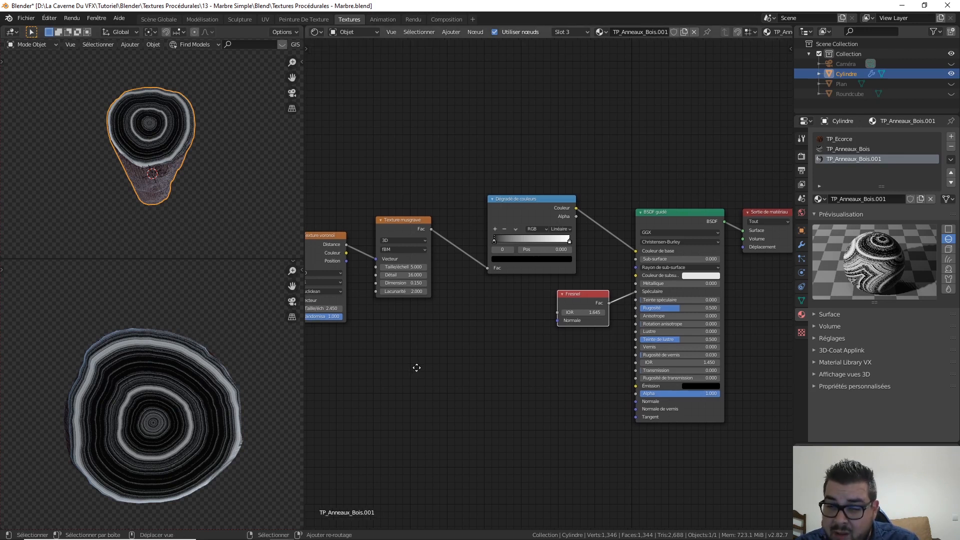
Add two colour stops to the Dégradé de couleurs node, at positions 0.500 and 0.250.
{"action": "middle_click_drag", "start_coordinate": [474, 307], "coordinate": [532, 329]}
{"action": "scroll", "coordinate": [539, 362], "scroll_direction": "up", "scroll_amount": 2}
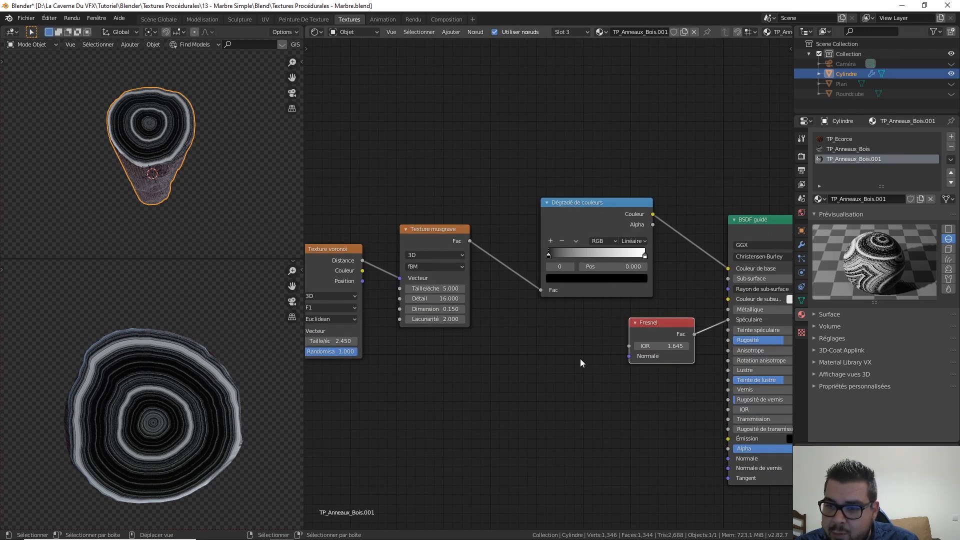
{"action": "middle_click_drag", "start_coordinate": [619, 330], "coordinate": [560, 334]}
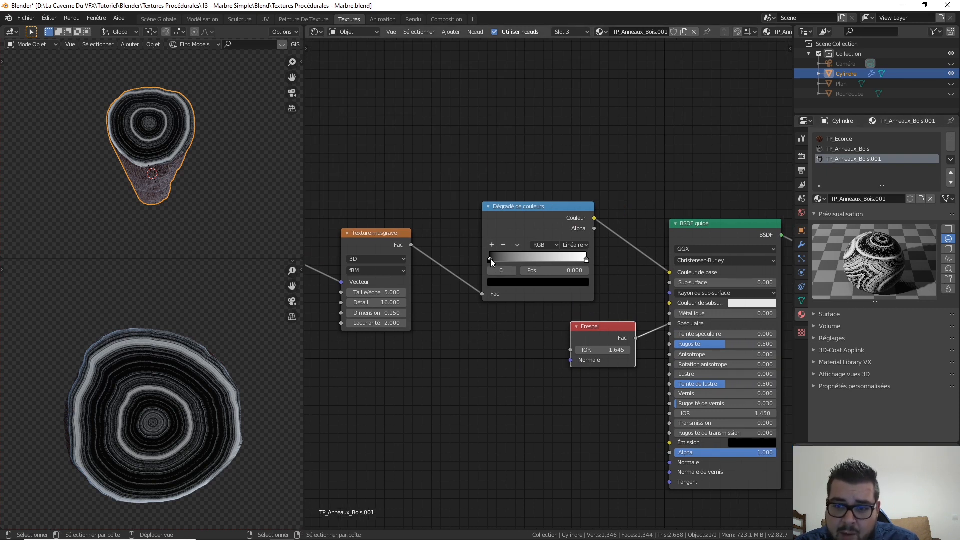
{"action": "left_click", "coordinate": [492, 245]}
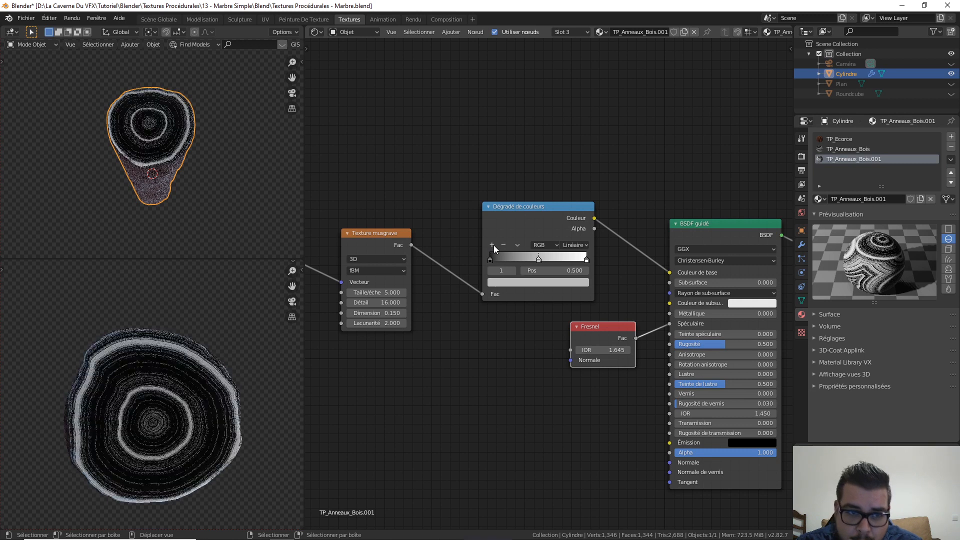
{"action": "left_click", "coordinate": [492, 245]}
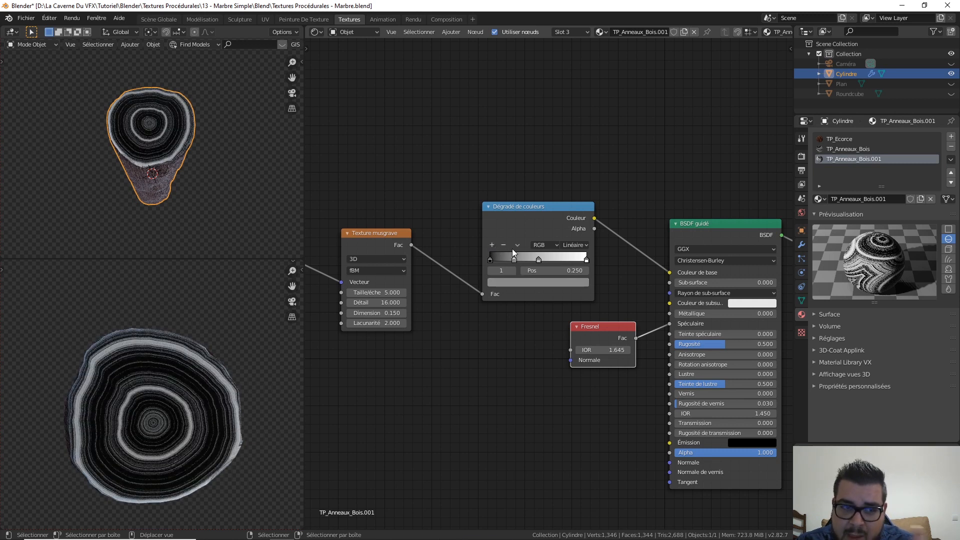
Move the whole chain from the texture coordinates through the Dégradé de couleurs away from the BSDF guidé to make room between them.
{"action": "scroll", "coordinate": [578, 194], "scroll_direction": "down", "scroll_amount": 3}
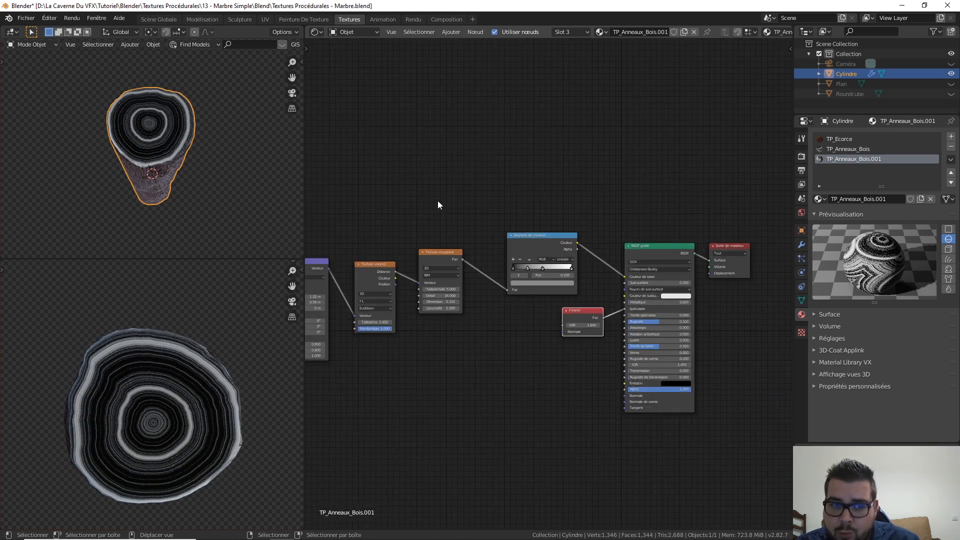
{"action": "scroll", "coordinate": [455, 210], "scroll_direction": "down", "scroll_amount": 1}
{"action": "middle_click_drag", "start_coordinate": [475, 215], "coordinate": [570, 209]}
{"action": "left_click_drag", "start_coordinate": [623, 210], "coordinate": [453, 293]}
{"action": "key", "text": "g"}
{"action": "left_click", "coordinate": [611, 239]}
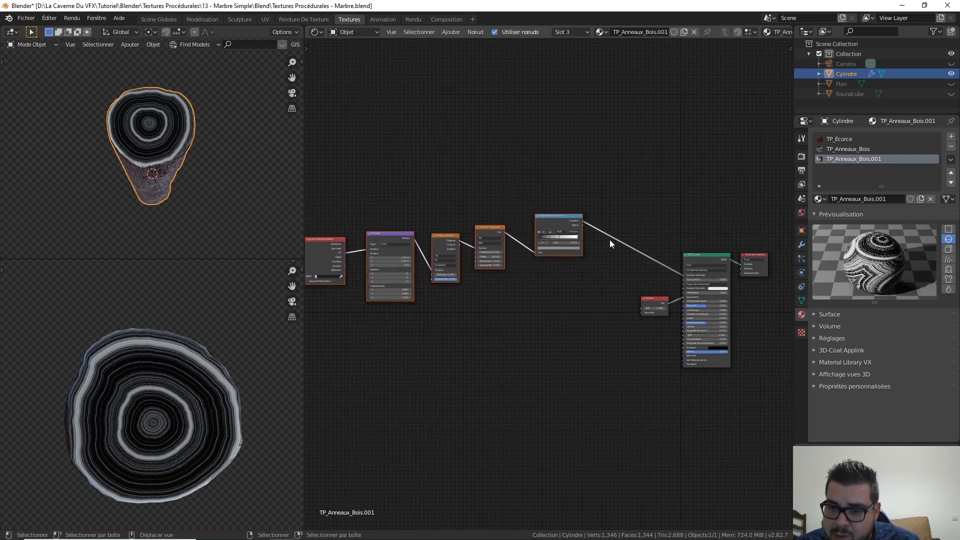
Shift stop 2 of the existing ramp to 0.555 and insert a second Dégradé de couleurs between it and the BSDF guidé.
{"action": "scroll", "coordinate": [553, 266], "scroll_direction": "up", "scroll_amount": 5}
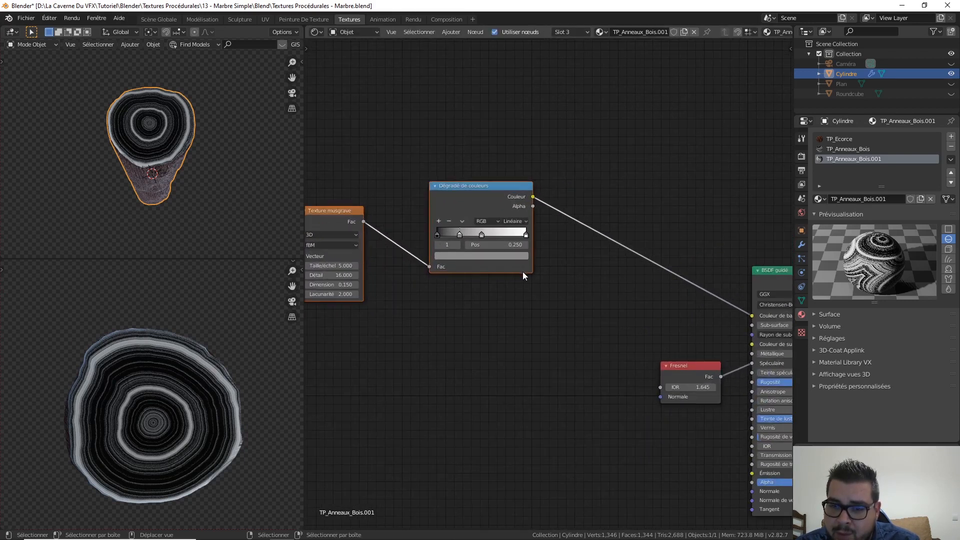
{"action": "scroll", "coordinate": [523, 274], "scroll_direction": "up", "scroll_amount": 1}
{"action": "middle_click_drag", "start_coordinate": [540, 266], "coordinate": [598, 290]}
{"action": "mouse_move", "coordinate": [465, 245]}
{"action": "left_mouse_down"}
{"action": "mouse_move", "coordinate": [480, 248]}
{"action": "mouse_move", "coordinate": [470, 247]}
{"action": "left_mouse_up"}
{"action": "mouse_move", "coordinate": [578, 246]}
{"action": "left_mouse_down"}
{"action": "mouse_move", "coordinate": [550, 248]}
{"action": "mouse_move", "coordinate": [588, 250]}
{"action": "left_mouse_up"}
{"action": "left_click_drag", "start_coordinate": [521, 247], "coordinate": [541, 254]}
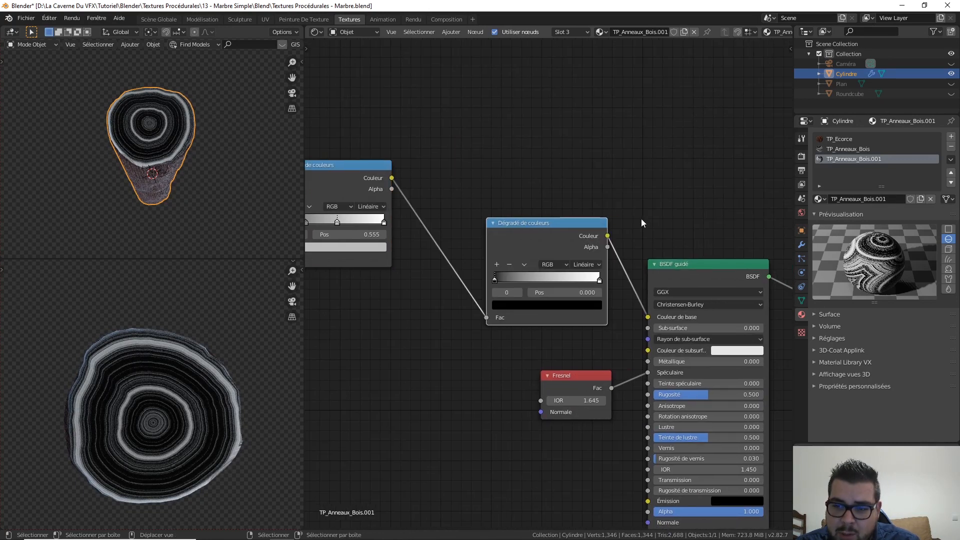
Add two intermediate colour stops to the second Dégradé de couleurs, at positions 0.500 and 0.250.
{"action": "middle_click_drag", "start_coordinate": [511, 247], "coordinate": [528, 237]}
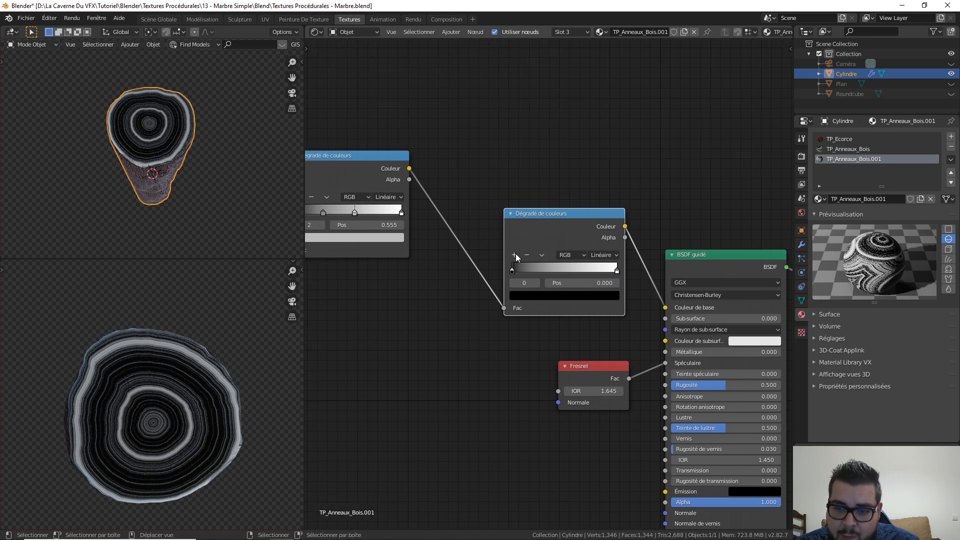
{"action": "left_click", "coordinate": [513, 256]}
{"action": "left_click", "coordinate": [513, 256]}
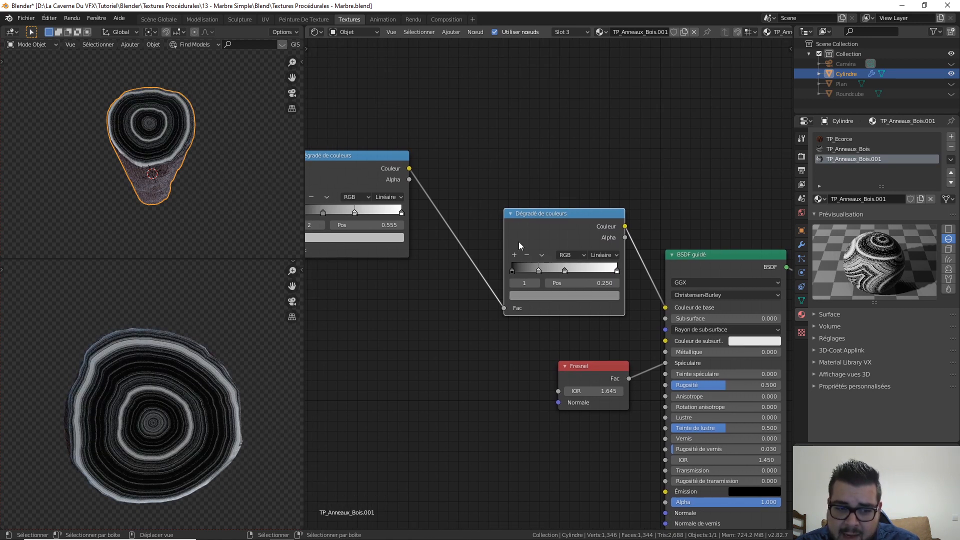
Colour the black first stop of the second ramp a medium reddish brown.
{"action": "left_click", "coordinate": [513, 271]}
{"action": "left_click", "coordinate": [543, 294]}
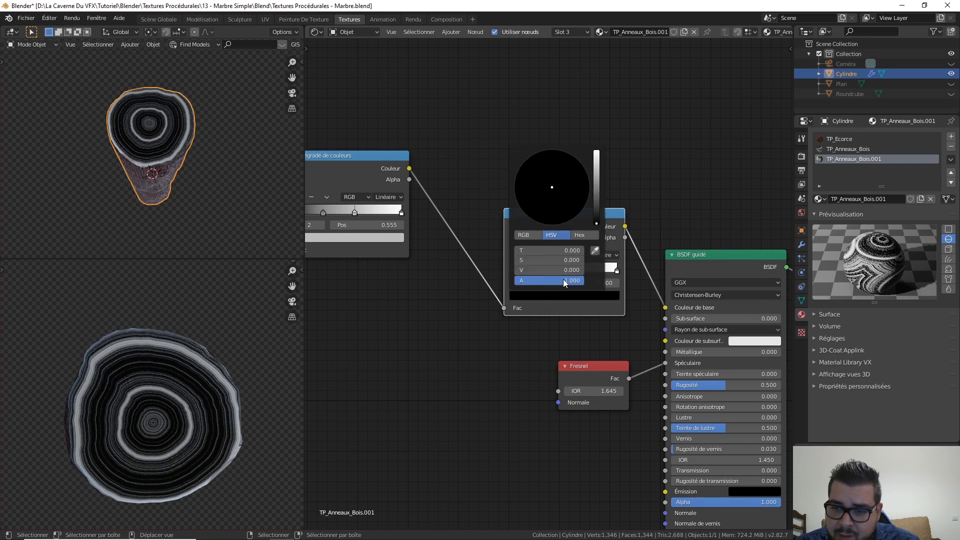
{"action": "left_click_drag", "start_coordinate": [564, 270], "coordinate": [570, 270]}
{"action": "left_click_drag", "start_coordinate": [596, 220], "coordinate": [596, 216]}
{"action": "left_click_drag", "start_coordinate": [552, 190], "coordinate": [551, 218]}
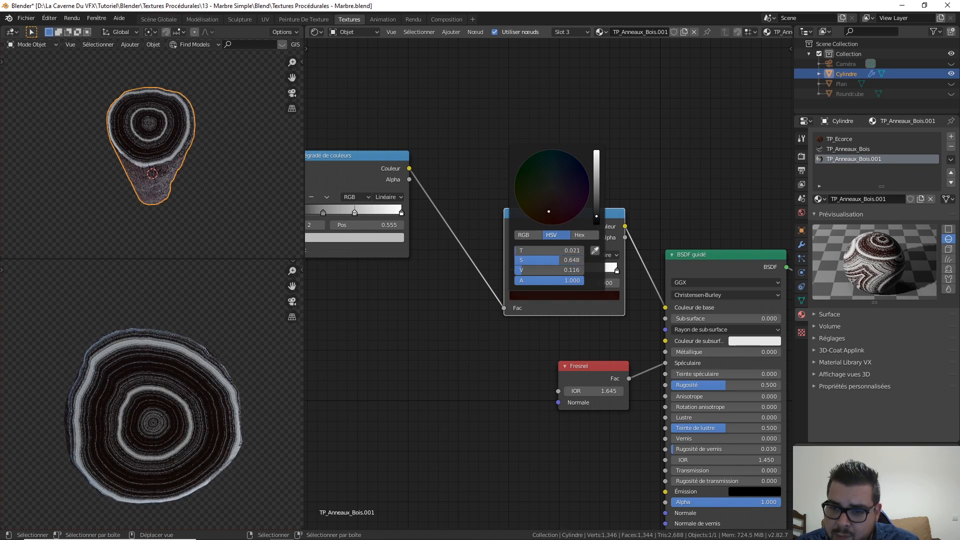
{"action": "left_click", "coordinate": [596, 200]}
{"action": "scroll", "coordinate": [562, 201], "scroll_direction": "up", "scroll_amount": 1}
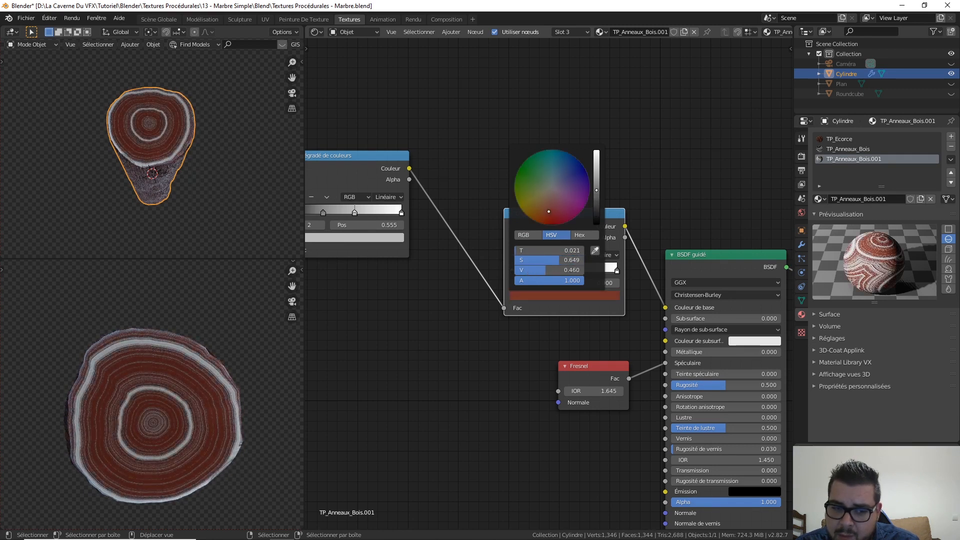
{"action": "mouse_move", "coordinate": [551, 207]}
{"action": "left_mouse_down"}
{"action": "mouse_move", "coordinate": [557, 202]}
{"action": "mouse_move", "coordinate": [548, 205]}
{"action": "left_mouse_up"}
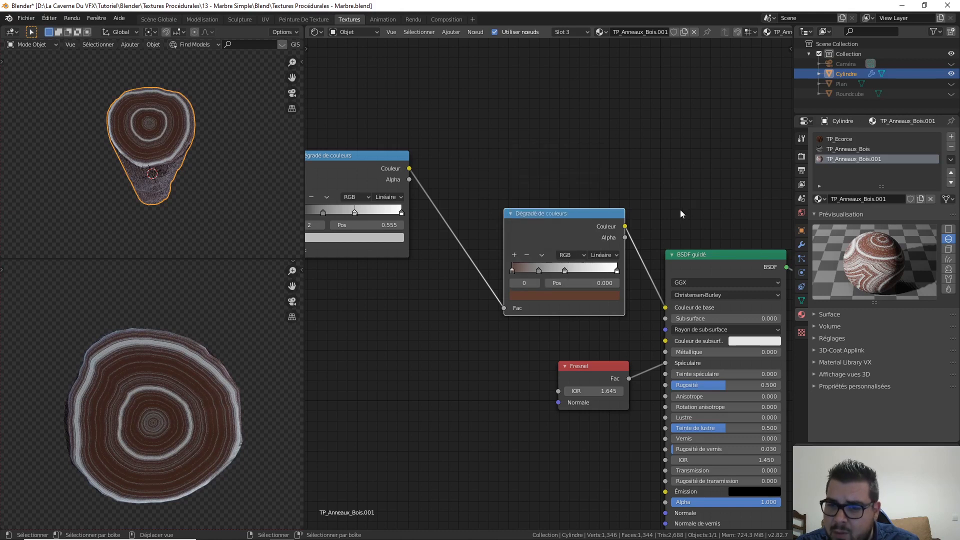
Colour the second ramp's stop 1 orange and its stop 2 light orange with hue 0.063, saturation 0.466 and value 1.000.
{"action": "left_click", "coordinate": [539, 271]}
{"action": "left_click", "coordinate": [546, 294]}
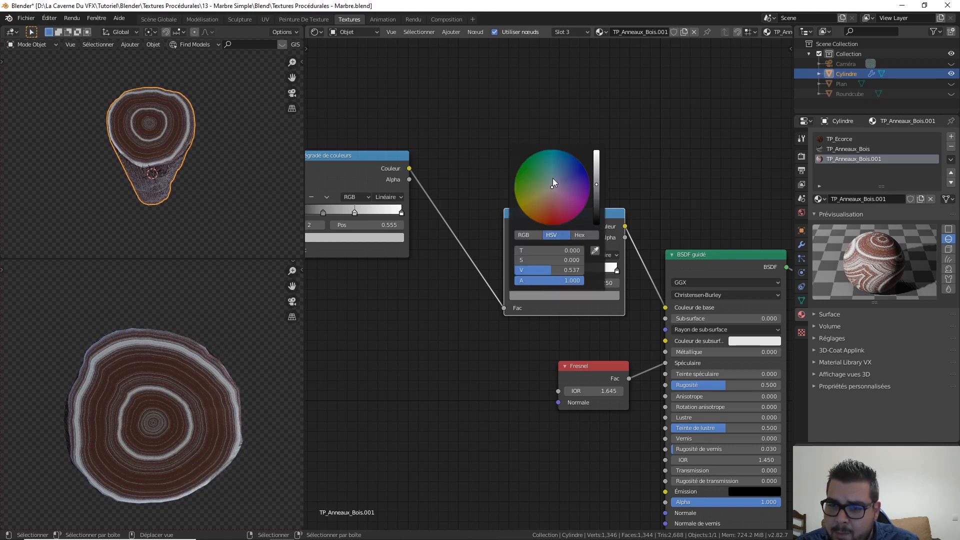
{"action": "left_click_drag", "start_coordinate": [553, 186], "coordinate": [546, 211]}
{"action": "mouse_move", "coordinate": [550, 270]}
{"action": "left_mouse_down"}
{"action": "mouse_move", "coordinate": [573, 270]}
{"action": "mouse_move", "coordinate": [548, 260]}
{"action": "mouse_move", "coordinate": [568, 270]}
{"action": "left_mouse_up"}
{"action": "left_click", "coordinate": [565, 296]}
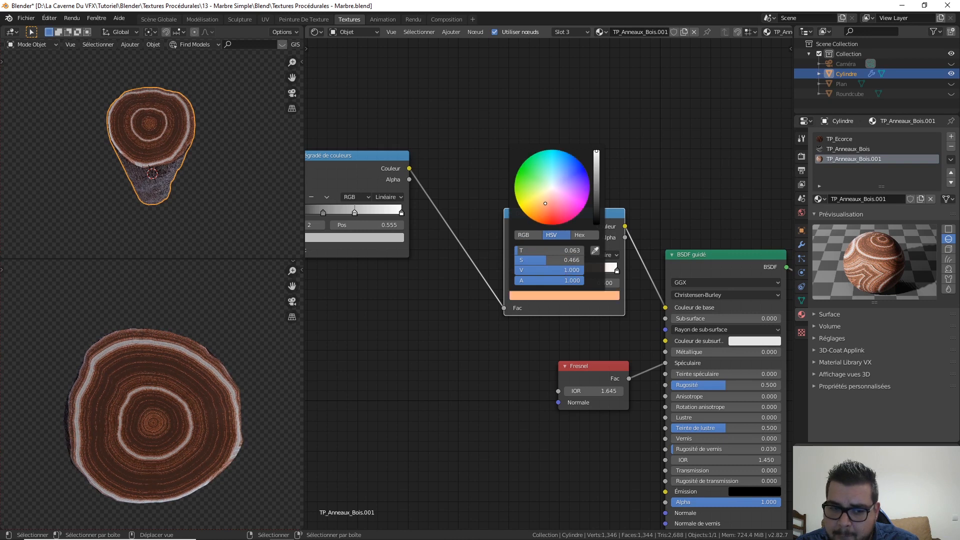
Colour the white last stop of the second ramp a pale peach.
{"action": "left_click", "coordinate": [618, 270]}
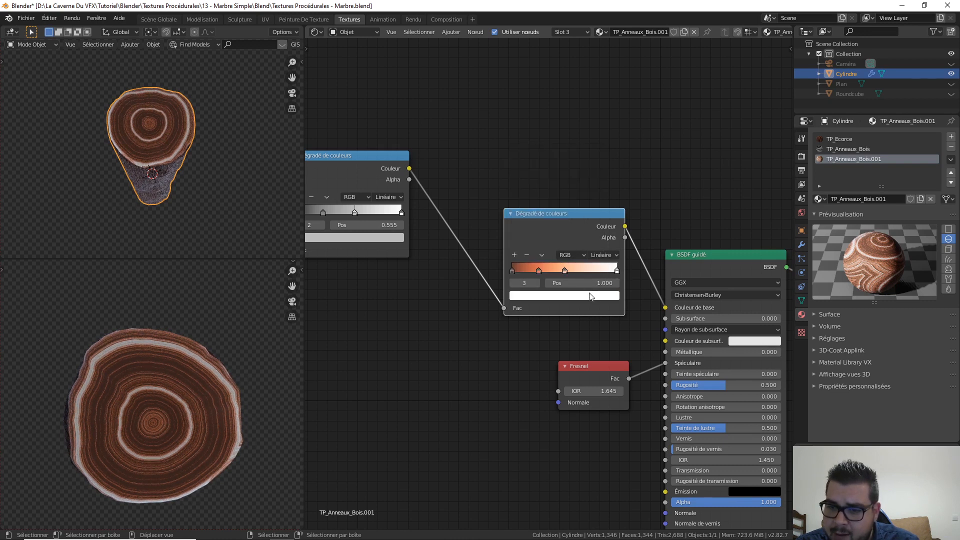
{"action": "left_click", "coordinate": [563, 295]}
{"action": "left_click_drag", "start_coordinate": [560, 199], "coordinate": [545, 199]}
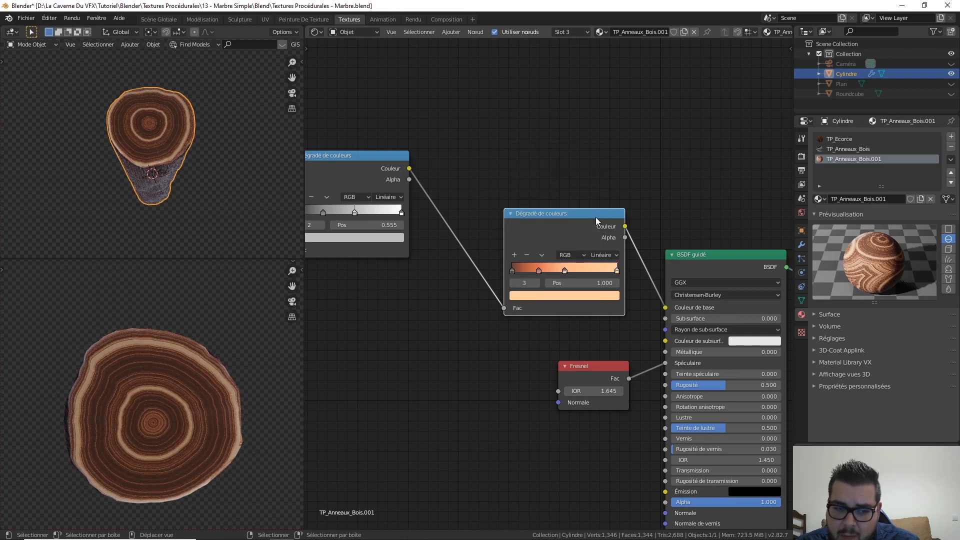
Move the second ramp's brown and orange stops closer together and place its last stop at 0.700.
{"action": "left_click_drag", "start_coordinate": [517, 270], "coordinate": [588, 271]}
{"action": "left_click", "coordinate": [541, 271]}
{"action": "left_click", "coordinate": [558, 271]}
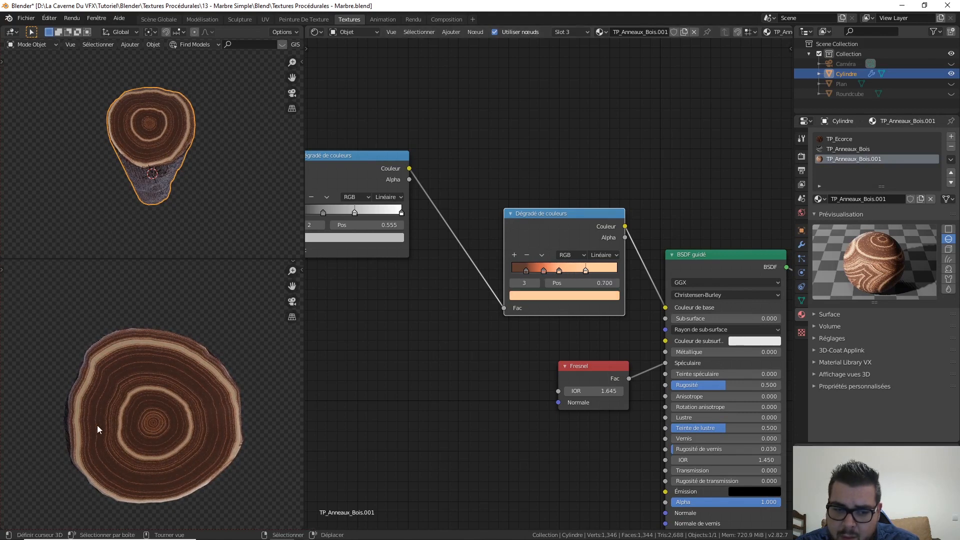
Bunch the first ramp's stops toward its dark end, with stop 1 at 0.118 and stop 3 at 0.400.
{"action": "middle_click_drag", "start_coordinate": [362, 308], "coordinate": [434, 354]}
{"action": "mouse_move", "coordinate": [373, 257]}
{"action": "left_mouse_down"}
{"action": "mouse_move", "coordinate": [392, 257]}
{"action": "mouse_move", "coordinate": [372, 267]}
{"action": "mouse_move", "coordinate": [394, 260]}
{"action": "mouse_move", "coordinate": [384, 262]}
{"action": "left_mouse_up"}
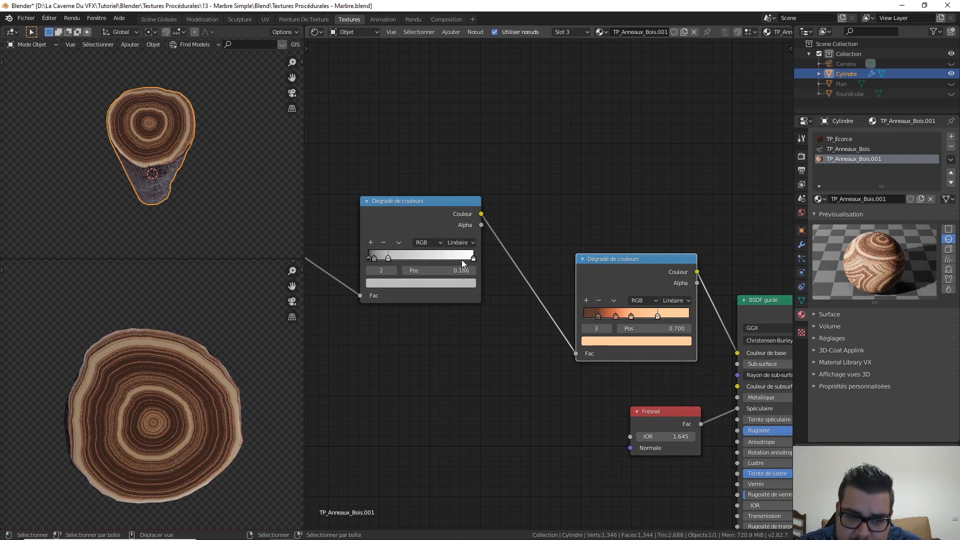
{"action": "left_click_drag", "start_coordinate": [470, 258], "coordinate": [386, 256]}
{"action": "left_click", "coordinate": [390, 258]}
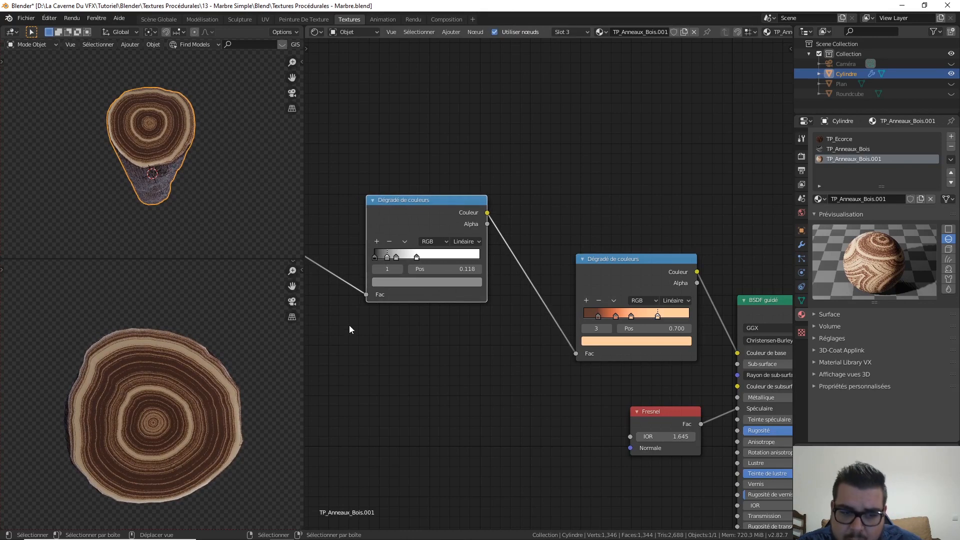
Preview the Musgrave texture's raw output on the cylinder and examine its black and white ring pattern.
{"action": "scroll", "coordinate": [353, 349], "scroll_direction": "down", "scroll_amount": 2}
{"action": "middle_click_drag", "start_coordinate": [354, 349], "coordinate": [560, 284]}
{"action": "scroll", "coordinate": [524, 312], "scroll_direction": "up", "scroll_amount": 1}
{"action": "scroll", "coordinate": [524, 312], "scroll_direction": "up", "scroll_amount": 1}
{"action": "left_click", "coordinate": [565, 189], "text": "ctrl+shift"}
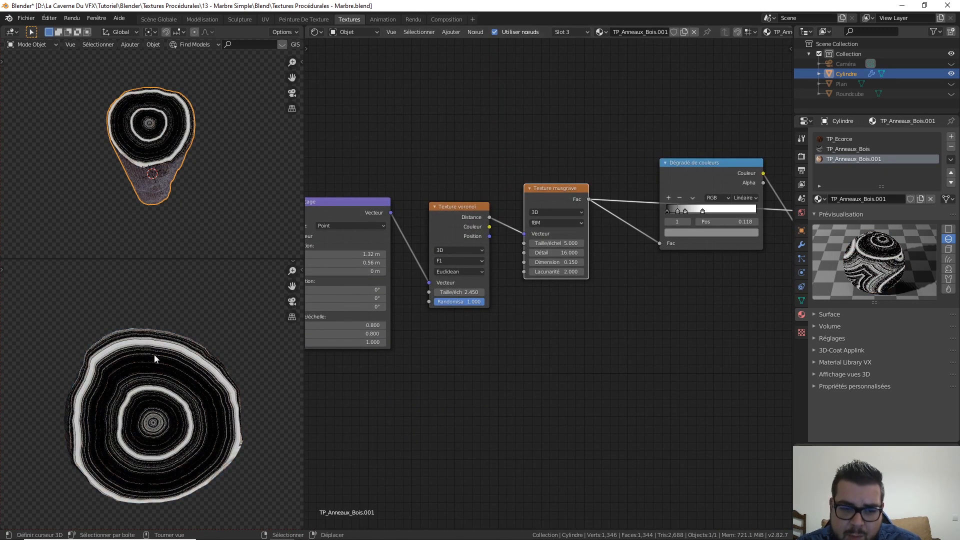
{"action": "middle_click_drag", "start_coordinate": [463, 402], "coordinate": [410, 412]}
{"action": "scroll", "coordinate": [437, 403], "scroll_direction": "up", "scroll_amount": 4}
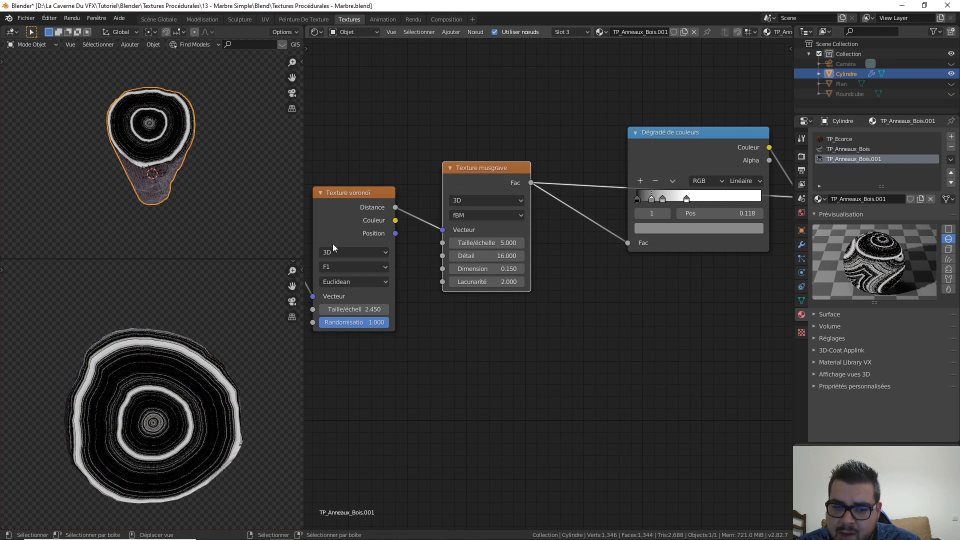
{"action": "scroll", "coordinate": [227, 388], "scroll_direction": "down", "scroll_amount": 6}
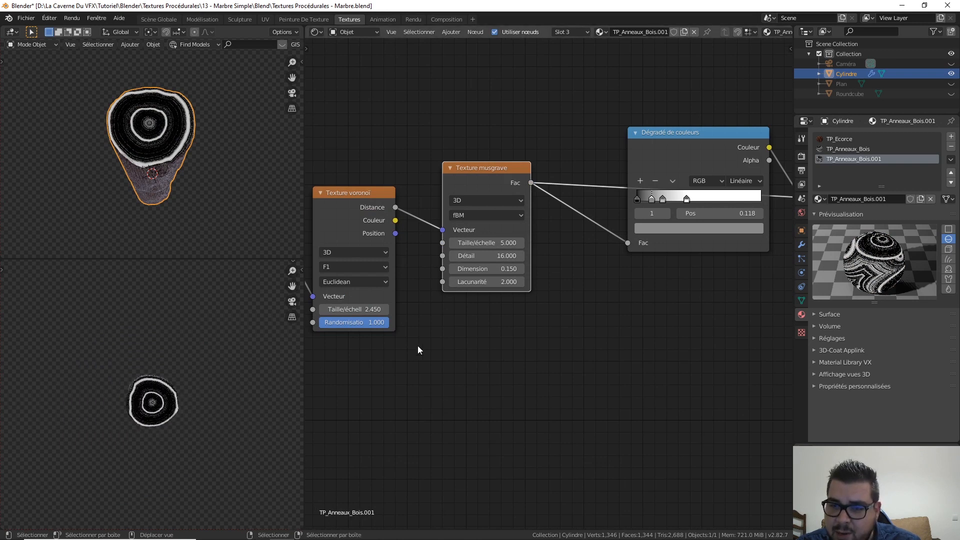
Insert an Inverser node between the Musgrave texture and the first Dégradé de couleurs.
{"action": "scroll", "coordinate": [418, 345], "scroll_direction": "up", "scroll_amount": 1}
{"action": "key", "text": "shift+a"}
{"action": "mouse_move", "coordinate": [516, 339]}
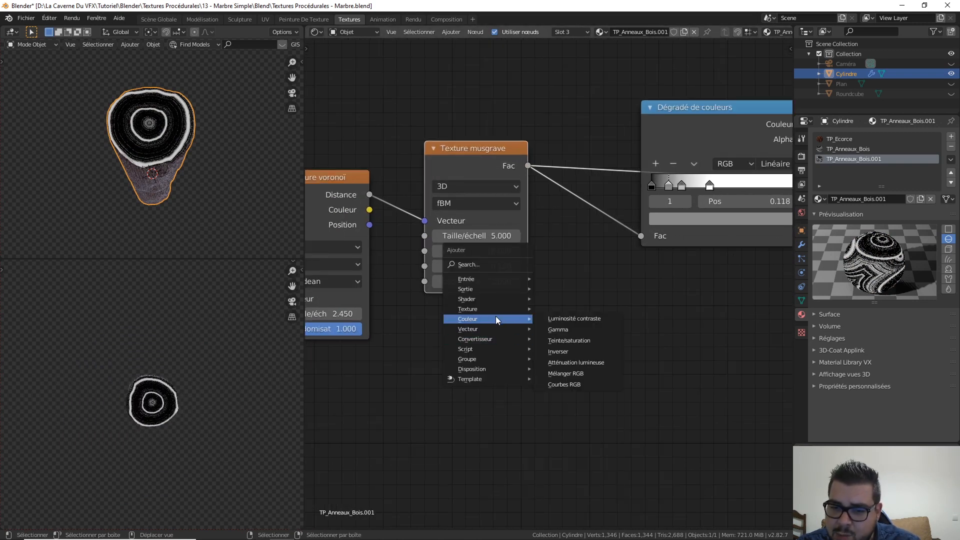
{"action": "left_click", "coordinate": [560, 352]}
{"action": "left_click", "coordinate": [578, 171]}
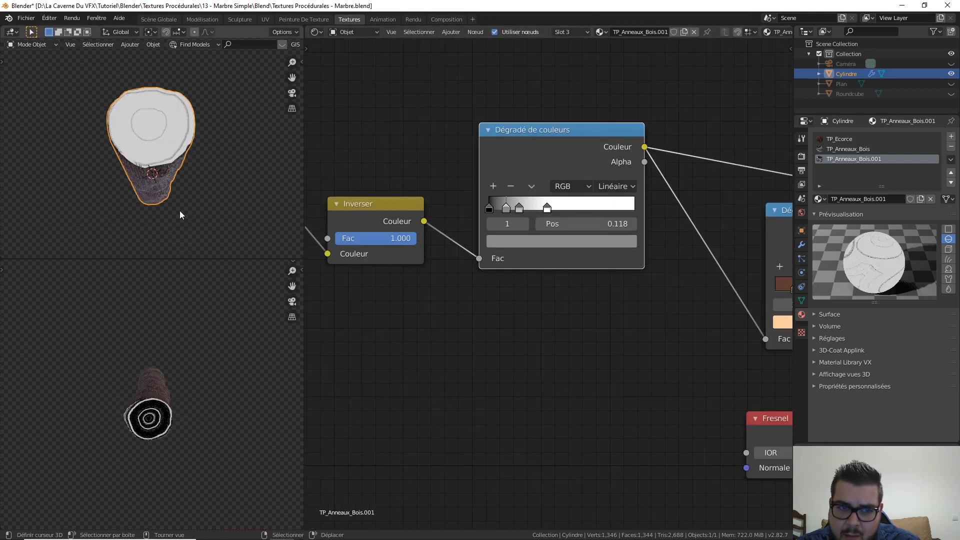
Spread the first ramp's stops toward its white end, with the last at the end, stop 2 at 0.686 and stop 1 at 0.536.
{"action": "middle_click_drag", "start_coordinate": [170, 280], "coordinate": [194, 320]}
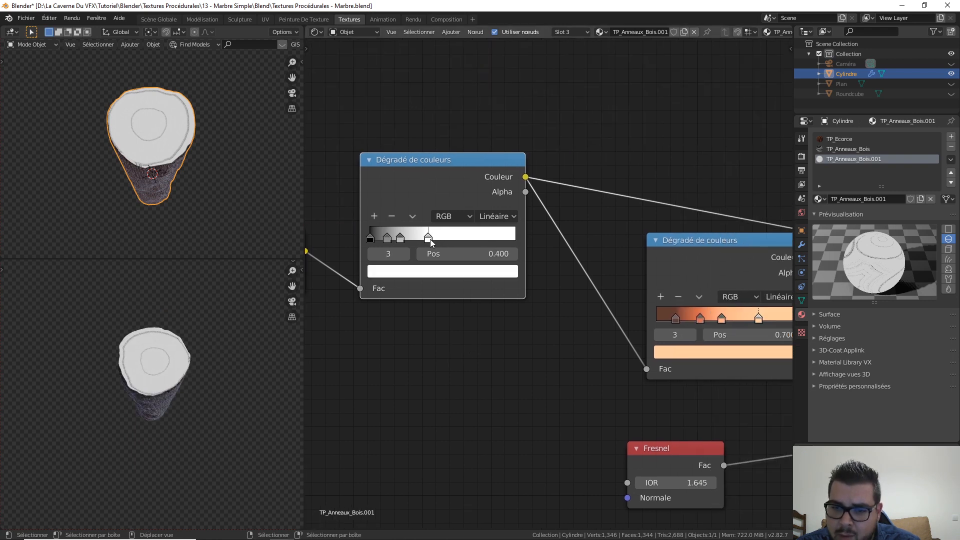
{"action": "left_click_drag", "start_coordinate": [400, 237], "coordinate": [470, 237]}
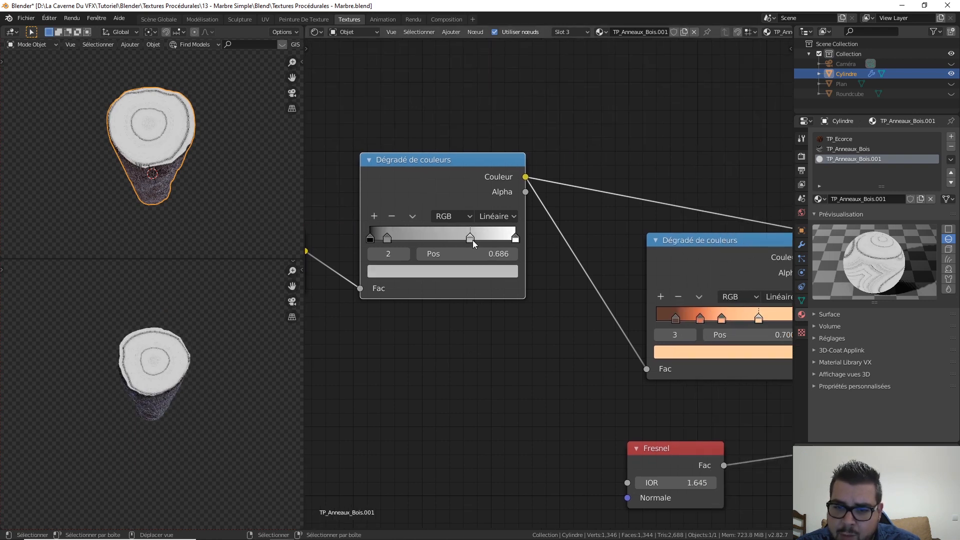
{"action": "left_click_drag", "start_coordinate": [392, 238], "coordinate": [448, 238]}
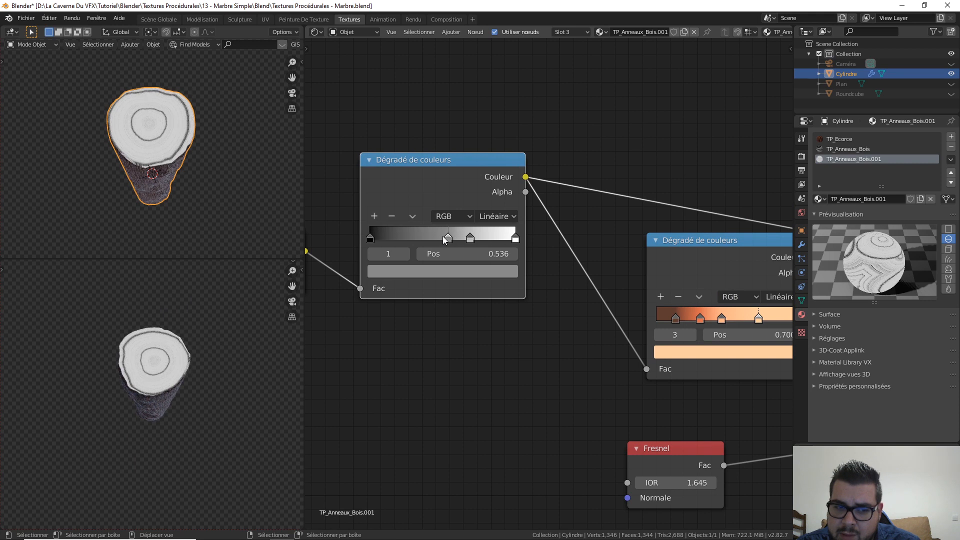
Shift the first ramp's black stop inward and set stop 2 to 0.550 while checking the rings on the cap up close.
{"action": "scroll", "coordinate": [195, 191], "scroll_direction": "up", "scroll_amount": 2}
{"action": "middle_click_drag", "start_coordinate": [193, 187], "coordinate": [196, 218]}
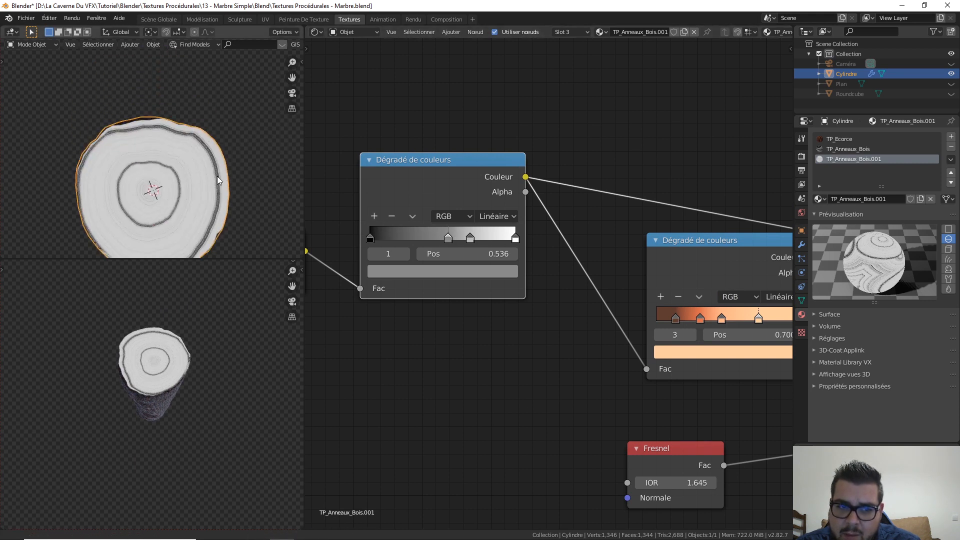
{"action": "middle_click_drag", "start_coordinate": [216, 181], "coordinate": [220, 159], "text": "shift"}
{"action": "left_click_drag", "start_coordinate": [371, 238], "coordinate": [434, 239]}
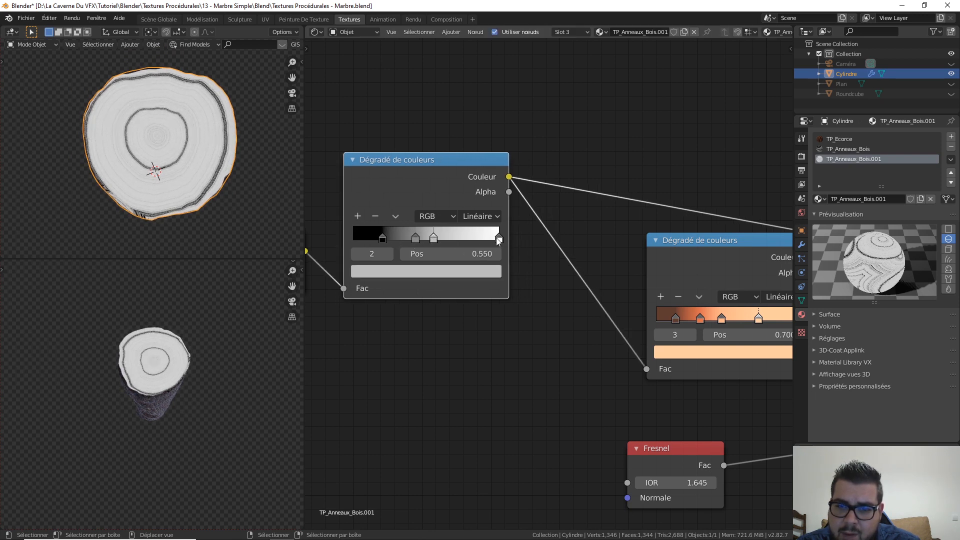
Push the first ramp's light stop 2 close to its white end and set grey stop 1 to 0.536.
{"action": "mouse_move", "coordinate": [497, 239]}
{"action": "left_mouse_down"}
{"action": "mouse_move", "coordinate": [470, 239]}
{"action": "mouse_move", "coordinate": [499, 240]}
{"action": "left_mouse_up"}
{"action": "left_click_drag", "start_coordinate": [434, 239], "coordinate": [483, 239]}
{"action": "mouse_move", "coordinate": [416, 239]}
{"action": "left_mouse_down"}
{"action": "mouse_move", "coordinate": [445, 239]}
{"action": "mouse_move", "coordinate": [429, 238]}
{"action": "left_mouse_up"}
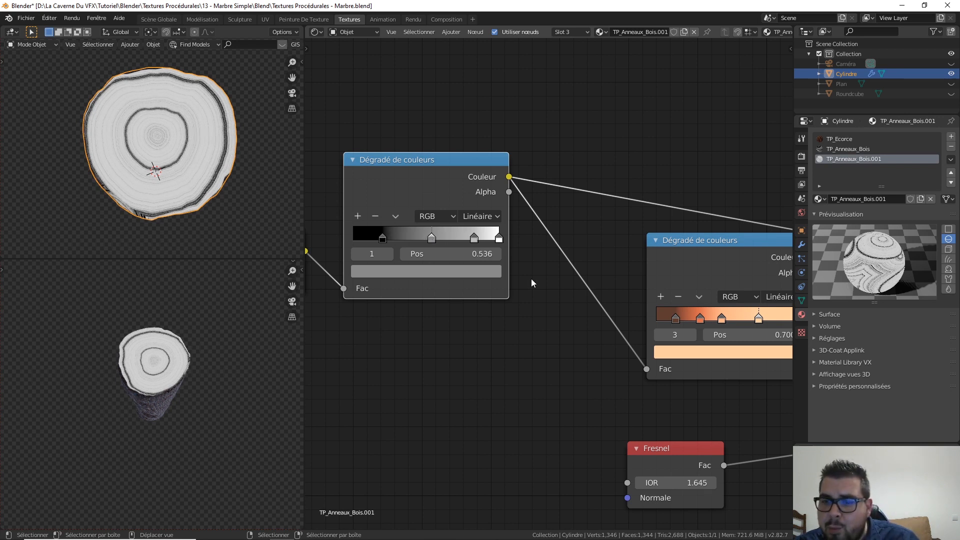
Restore the full BSDF guidé material preview and reposition the second Dégradé de couleurs and BSDF guidé nodes.
{"action": "middle_click_drag", "start_coordinate": [530, 279], "coordinate": [349, 274]}
{"action": "scroll", "coordinate": [550, 283], "scroll_direction": "down", "scroll_amount": 2}
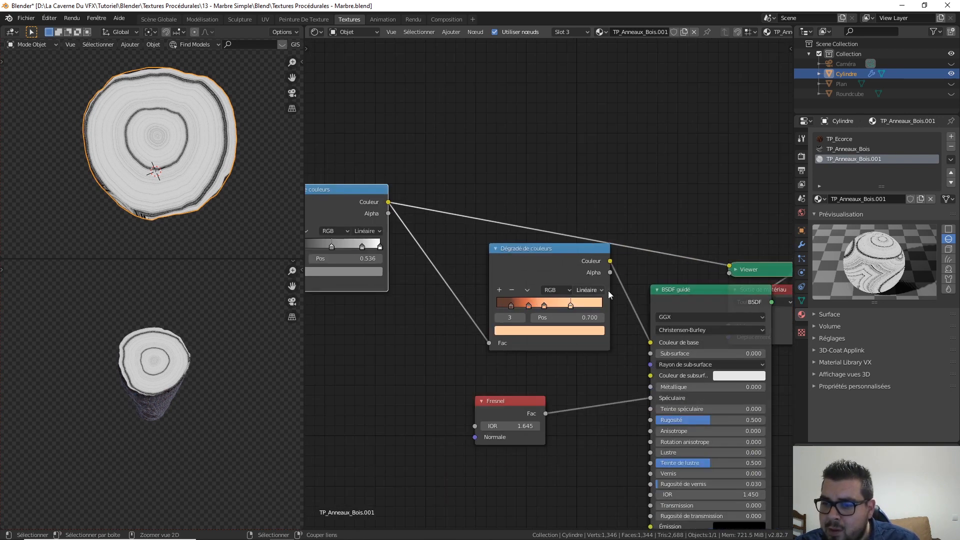
{"action": "left_click", "coordinate": [693, 269], "text": "ctrl+shift"}
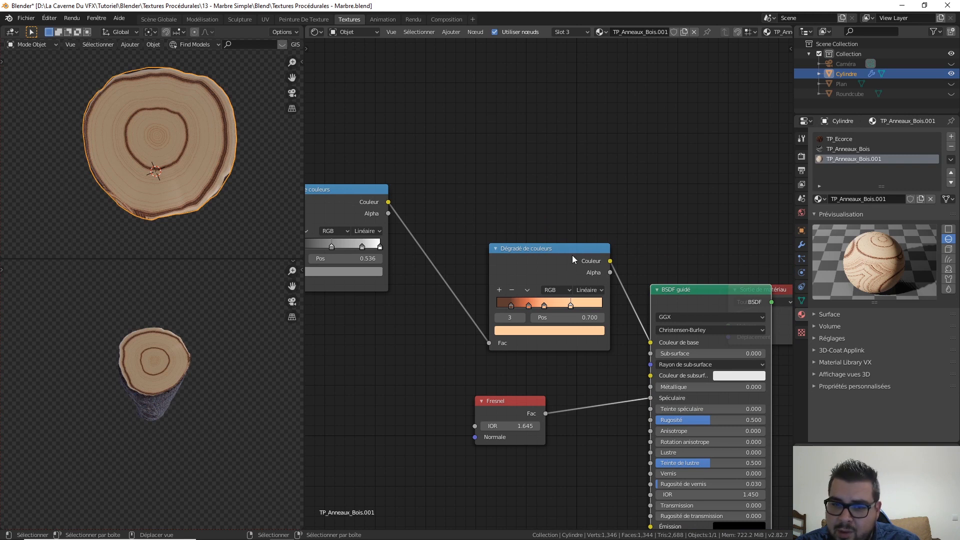
{"action": "left_click_drag", "start_coordinate": [572, 256], "coordinate": [542, 234]}
{"action": "left_click_drag", "start_coordinate": [679, 286], "coordinate": [645, 263]}
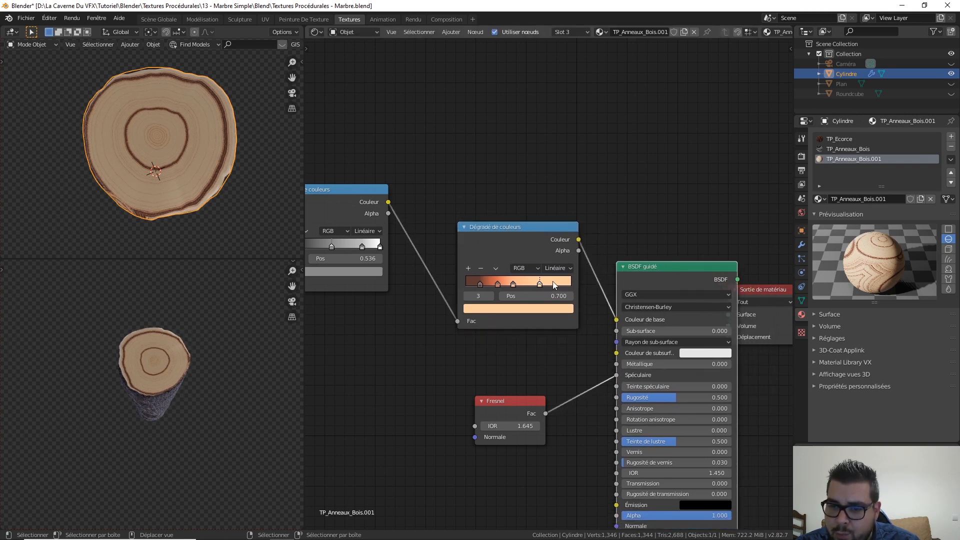
Darken stop 3 of the second ramp to a dark brown with an HSV value of 0.311.
{"action": "left_click", "coordinate": [527, 309]}
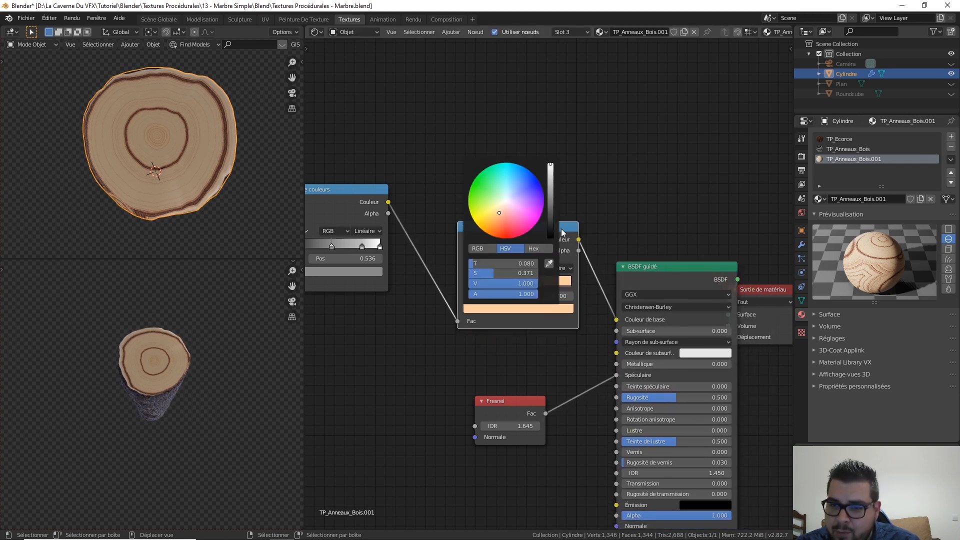
{"action": "left_click_drag", "start_coordinate": [551, 164], "coordinate": [550, 190]}
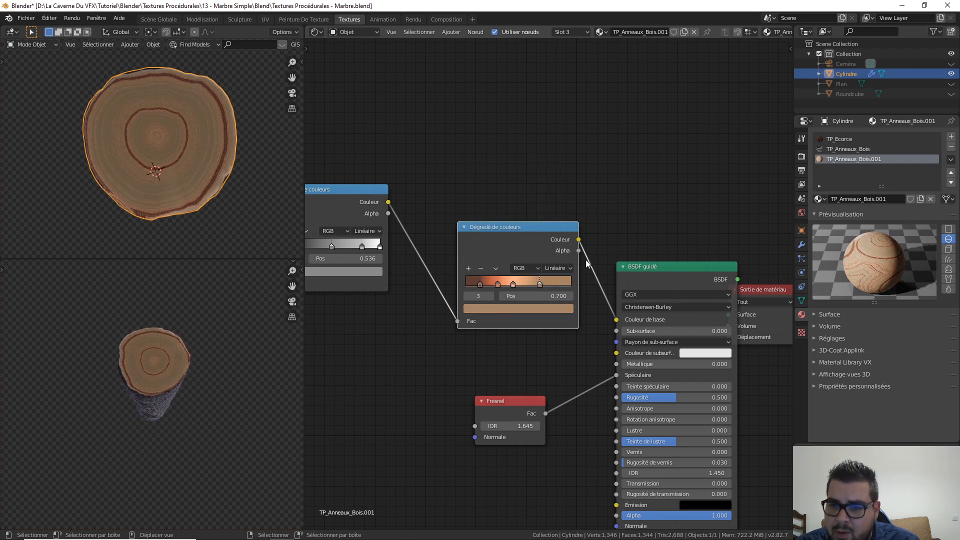
{"action": "left_click", "coordinate": [541, 305]}
{"action": "mouse_move", "coordinate": [550, 208]}
{"action": "left_mouse_down"}
{"action": "mouse_move", "coordinate": [550, 164]}
{"action": "mouse_move", "coordinate": [551, 214]}
{"action": "left_mouse_up"}
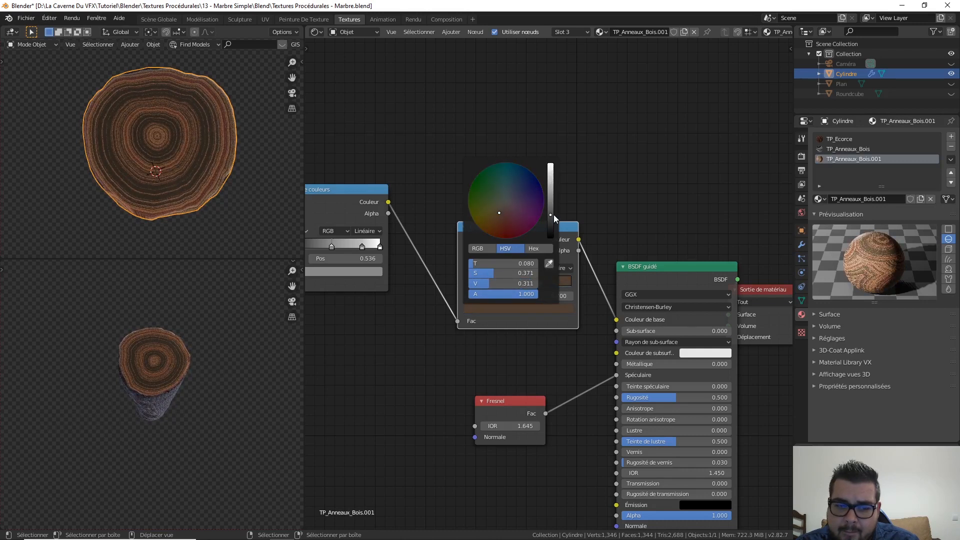
Set the second ramp's stop 2 to 0.545 and recolour stop 1 a slightly darker, fully saturated orange with hue 0.054.
{"action": "left_click", "coordinate": [515, 284]}
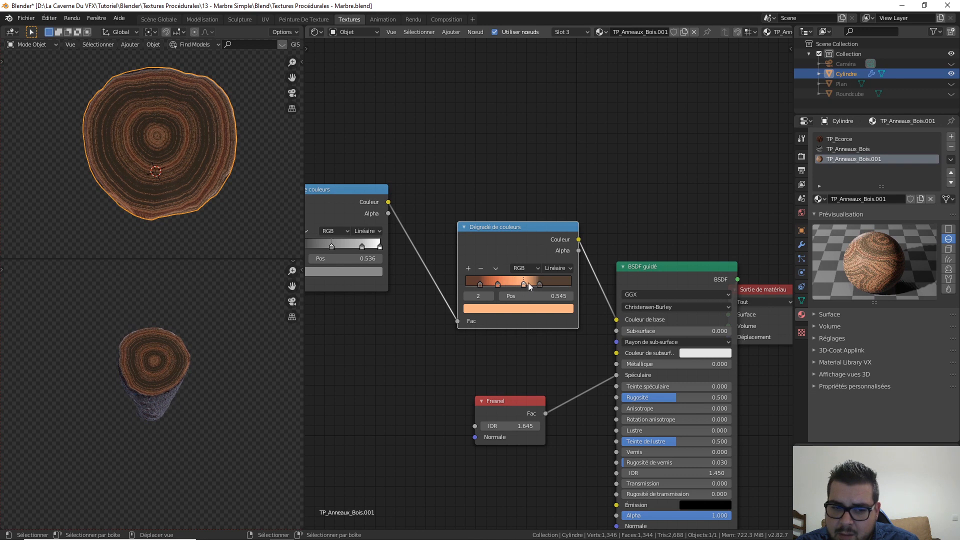
{"action": "left_click", "coordinate": [497, 284]}
{"action": "left_click", "coordinate": [513, 308]}
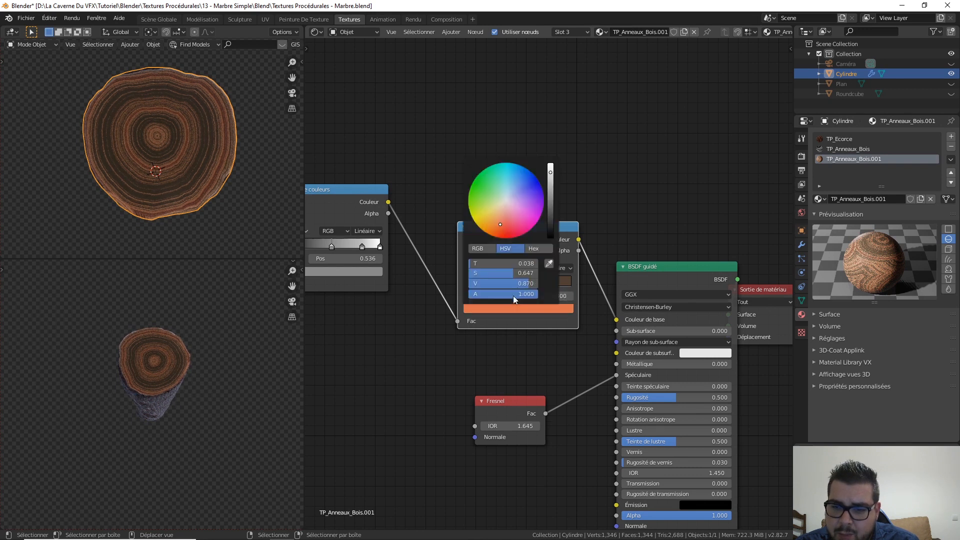
{"action": "left_click_drag", "start_coordinate": [505, 225], "coordinate": [493, 237]}
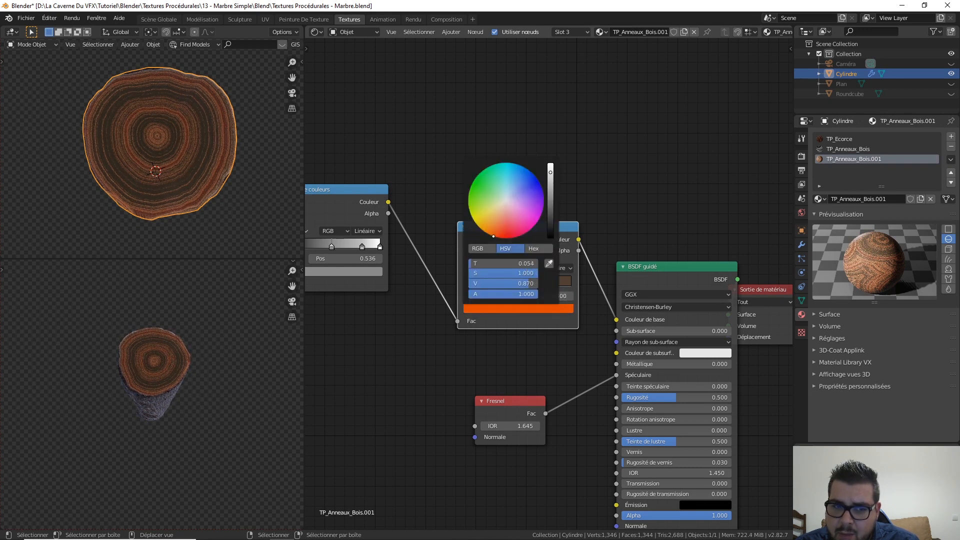
{"action": "mouse_move", "coordinate": [551, 175]}
{"action": "left_mouse_down"}
{"action": "mouse_move", "coordinate": [551, 163]}
{"action": "mouse_move", "coordinate": [550, 193]}
{"action": "mouse_move", "coordinate": [551, 178]}
{"action": "left_mouse_up"}
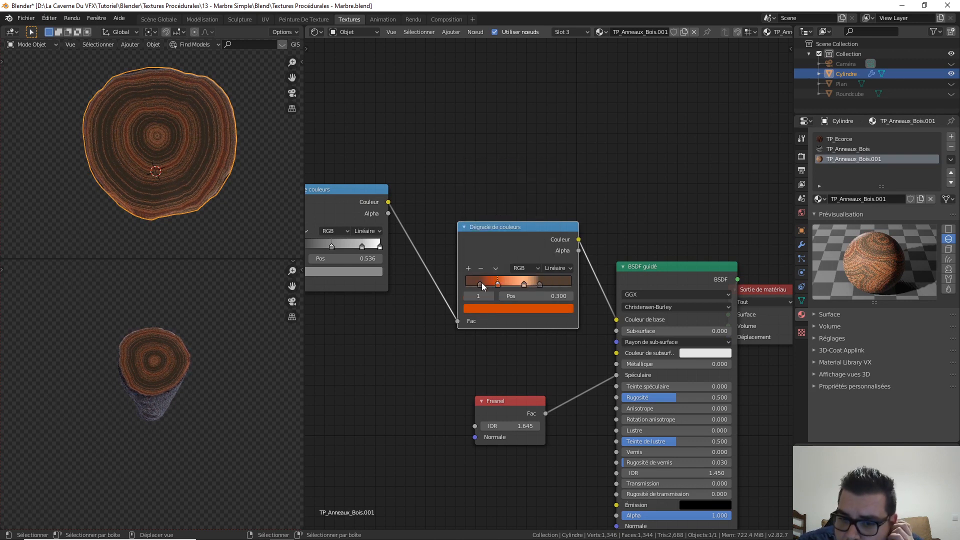
Darken stop 0 of the second ramp to a near-black brown and check the trunk in both viewports.
{"action": "left_click", "coordinate": [480, 284]}
{"action": "left_click", "coordinate": [495, 307]}
{"action": "left_click_drag", "start_coordinate": [550, 210], "coordinate": [550, 232]}
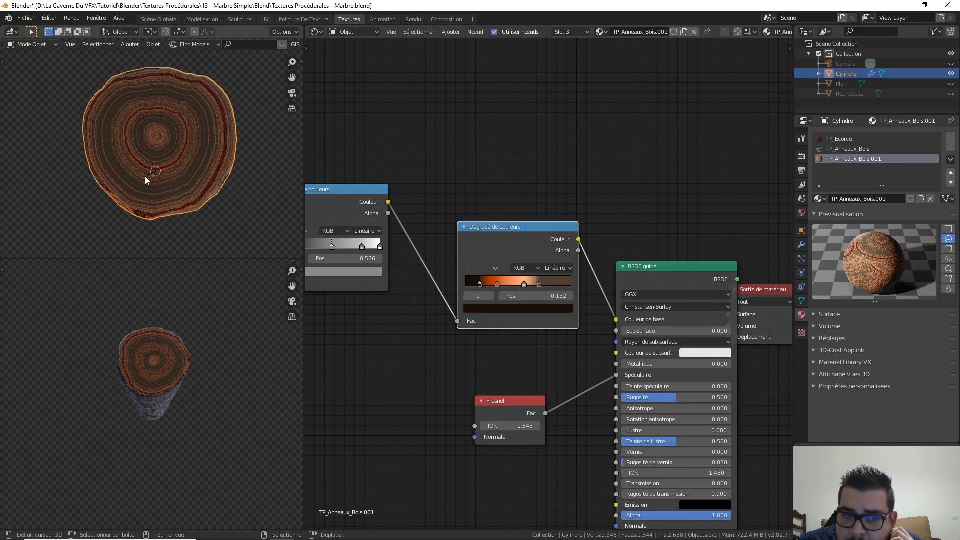
{"action": "middle_click_drag", "start_coordinate": [222, 234], "coordinate": [231, 182]}
{"action": "middle_click_drag", "start_coordinate": [222, 310], "coordinate": [184, 325]}
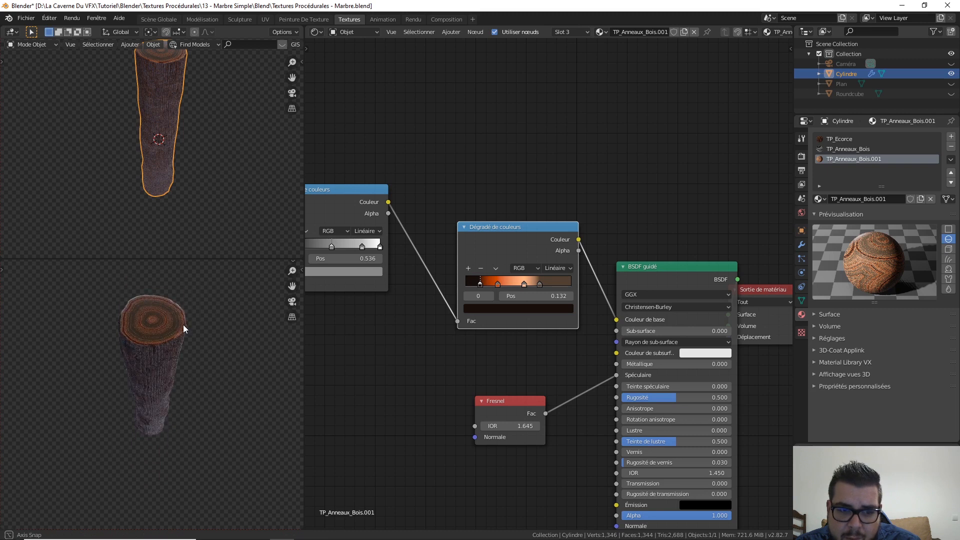
Move the material output node clear of BSDF guidé, set Rugosité to 0.85 and check the shading on the trunk.
{"action": "scroll", "coordinate": [504, 344], "scroll_direction": "down", "scroll_amount": 1}
{"action": "middle_click_drag", "start_coordinate": [773, 298], "coordinate": [650, 266]}
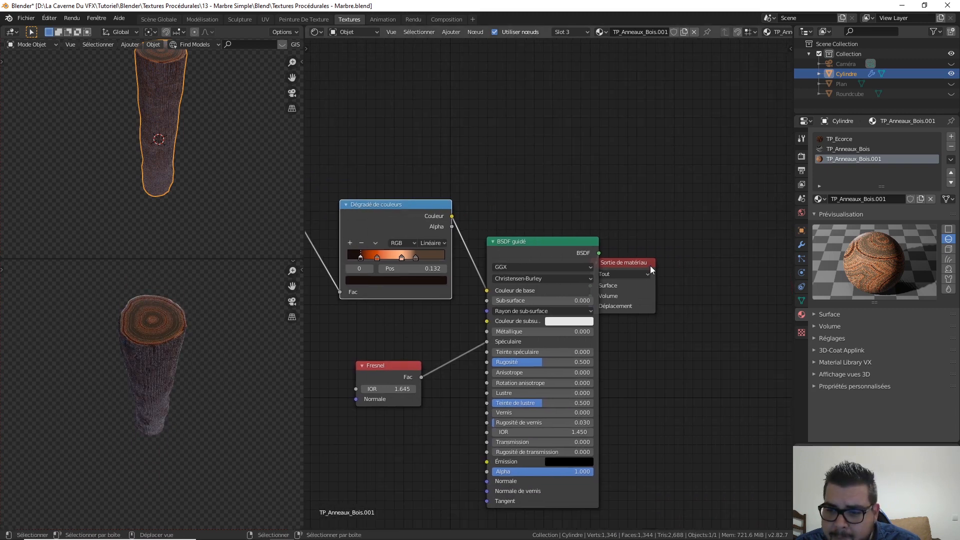
{"action": "left_click_drag", "start_coordinate": [650, 266], "coordinate": [752, 245]}
{"action": "middle_click_drag", "start_coordinate": [366, 356], "coordinate": [445, 337]}
{"action": "double_click", "coordinate": [617, 343]}
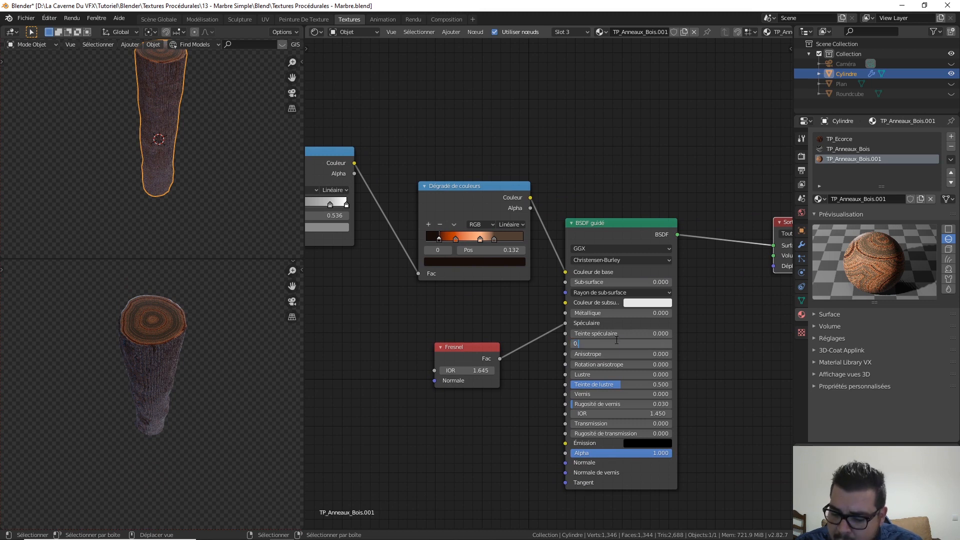
{"action": "type", "text": "0.85"}
{"action": "key", "text": "Return"}
{"action": "middle_click_drag", "start_coordinate": [230, 423], "coordinate": [219, 364]}
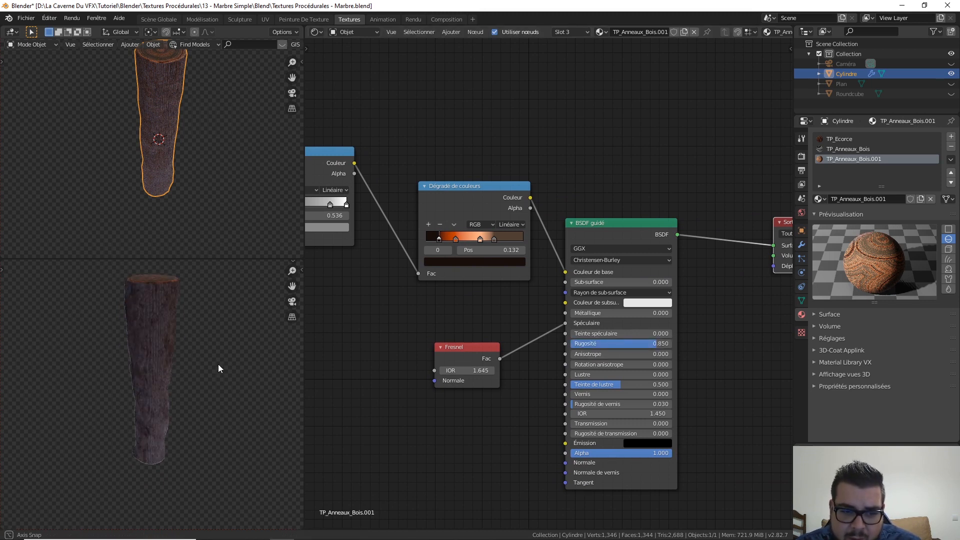
{"action": "middle_click_drag", "start_coordinate": [202, 321], "coordinate": [172, 345]}
Add a Bump node below the Fresnel node and connect its output to the Normale input of BSDF guidé.
{"action": "middle_click_drag", "start_coordinate": [380, 412], "coordinate": [428, 376]}
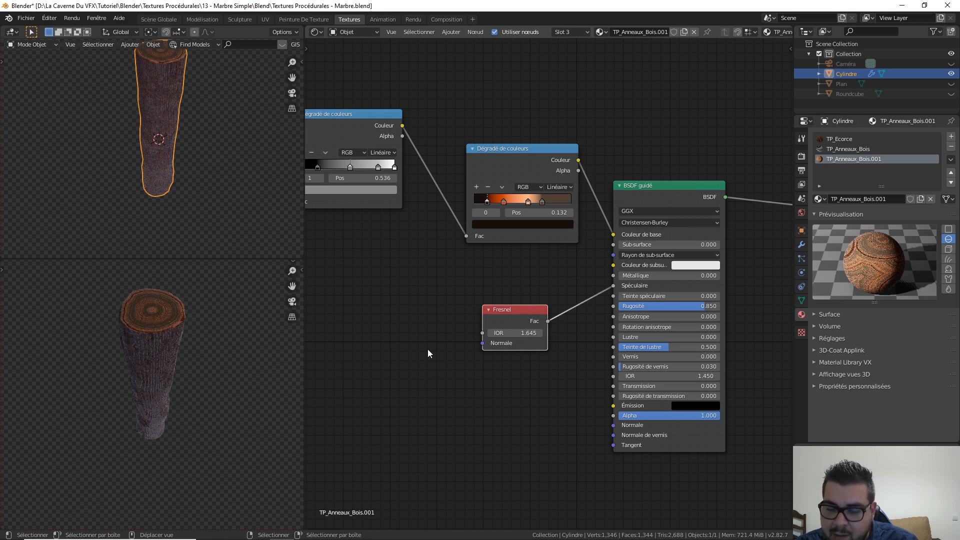
{"action": "middle_click_drag", "start_coordinate": [407, 370], "coordinate": [490, 355]}
{"action": "key", "text": "shift+a"}
{"action": "mouse_move", "coordinate": [417, 382]}
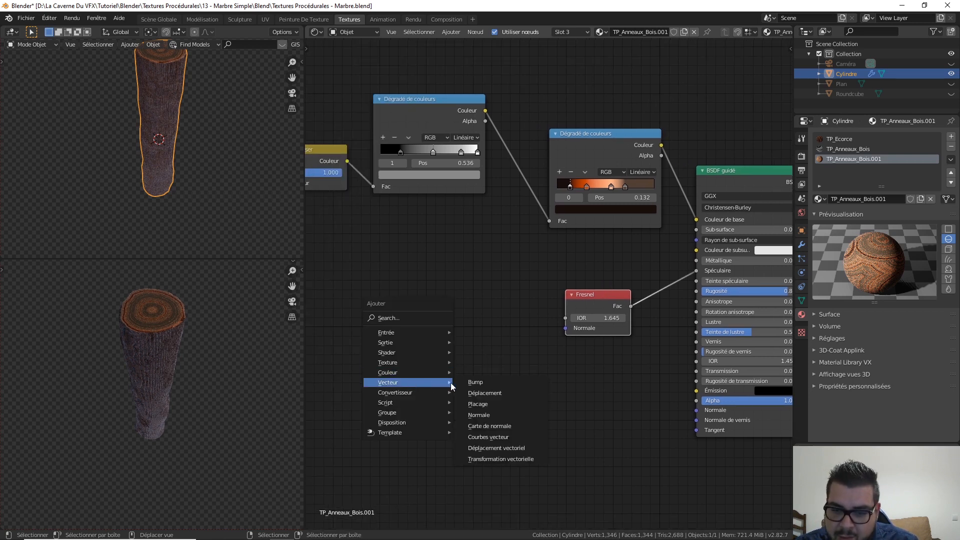
{"action": "left_click", "coordinate": [473, 383]}
{"action": "left_click_drag", "start_coordinate": [579, 388], "coordinate": [707, 416]}
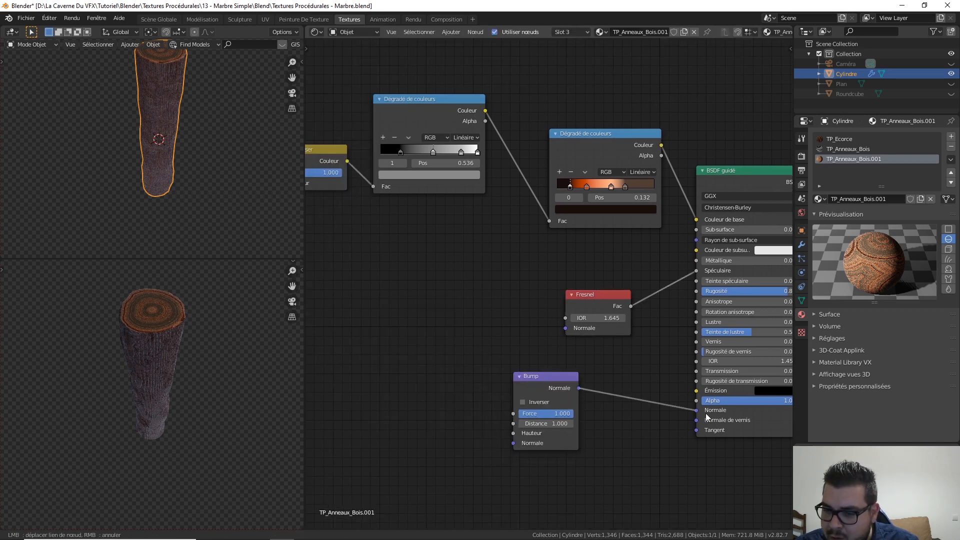
Add a Texture bruit node and connect its Fac output to the Bump node's Hauteur input.
{"action": "key", "text": "shift+a"}
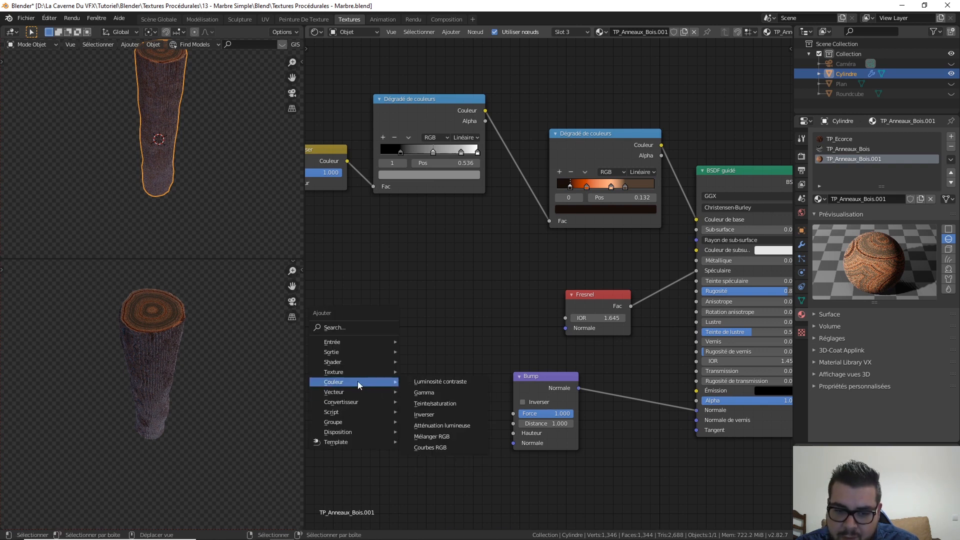
{"action": "mouse_move", "coordinate": [347, 375]}
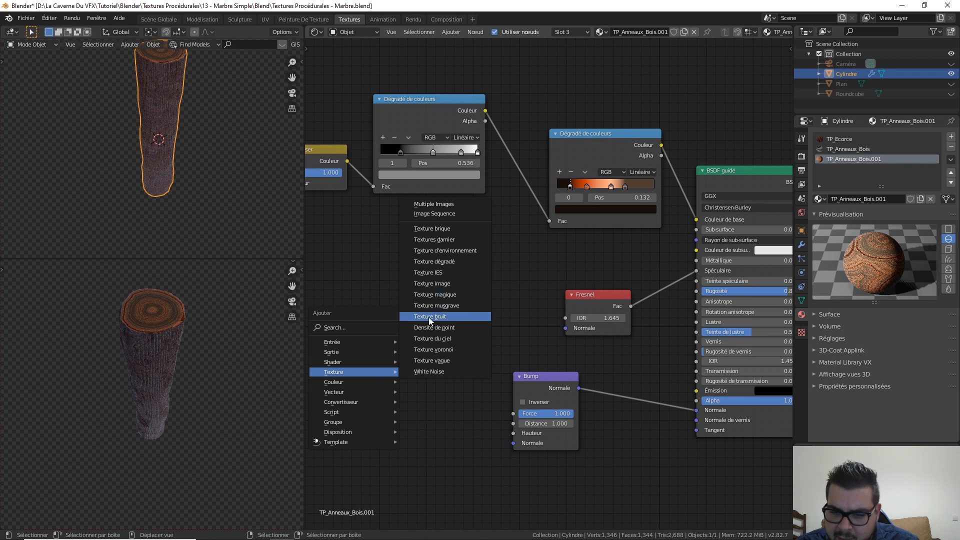
{"action": "left_click", "coordinate": [454, 318]}
{"action": "left_click", "coordinate": [379, 385]}
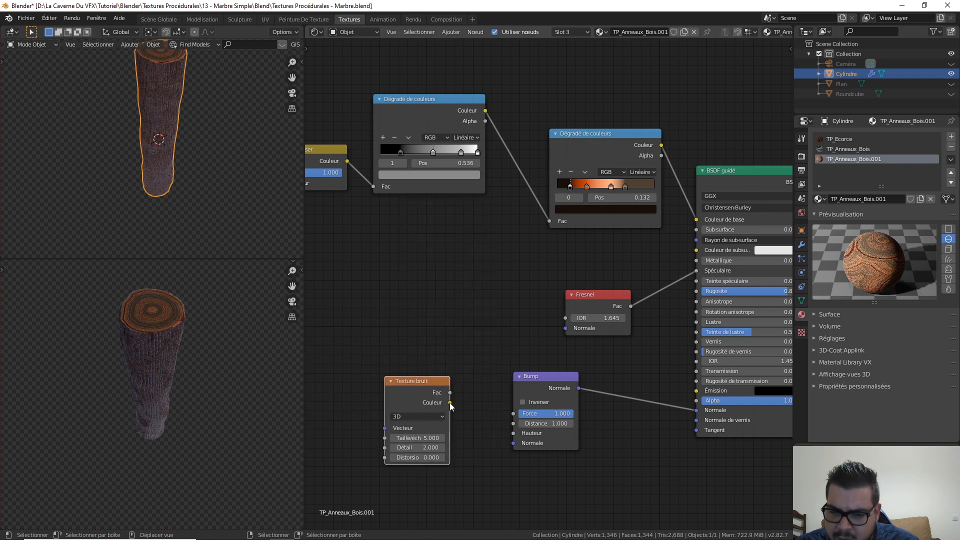
{"action": "left_click_drag", "start_coordinate": [450, 394], "coordinate": [522, 439]}
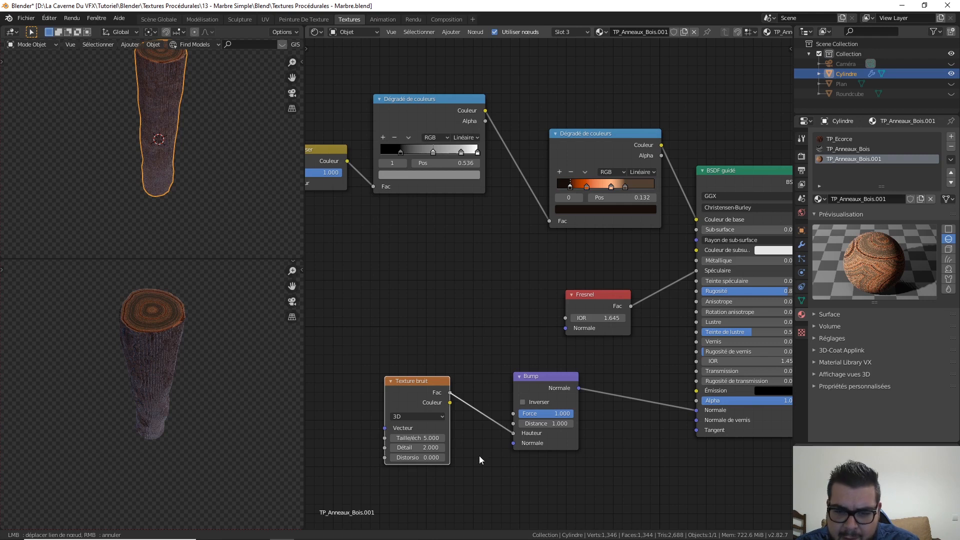
{"action": "scroll", "coordinate": [446, 373], "scroll_direction": "down", "scroll_amount": 2}
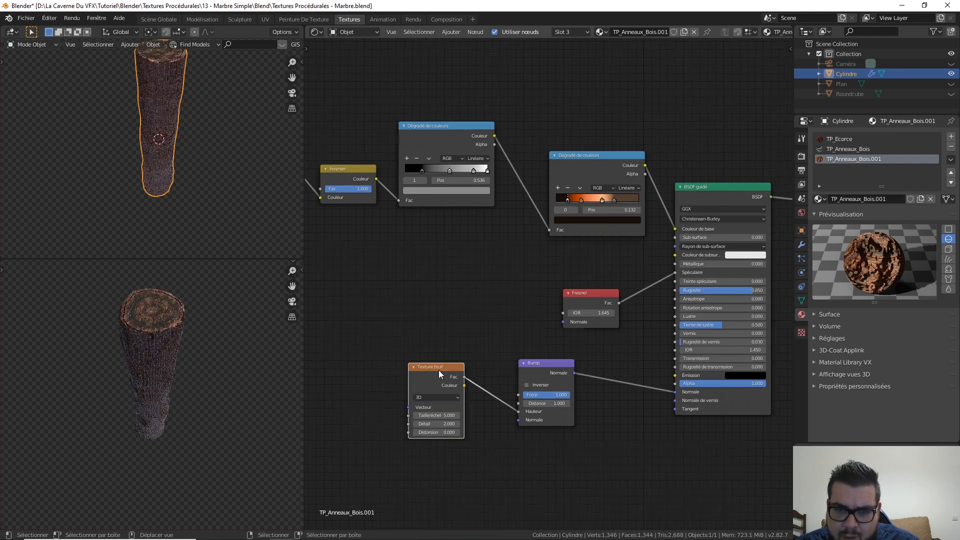
Lower the coordinate and Placage nodes and connect Placage's Vecteur output to the noise texture's Vecteur input.
{"action": "scroll", "coordinate": [411, 355], "scroll_direction": "left", "scroll_amount": 8, "text": "ctrl"}
{"action": "scroll", "coordinate": [457, 254], "scroll_direction": "left", "scroll_amount": 4, "text": "ctrl"}
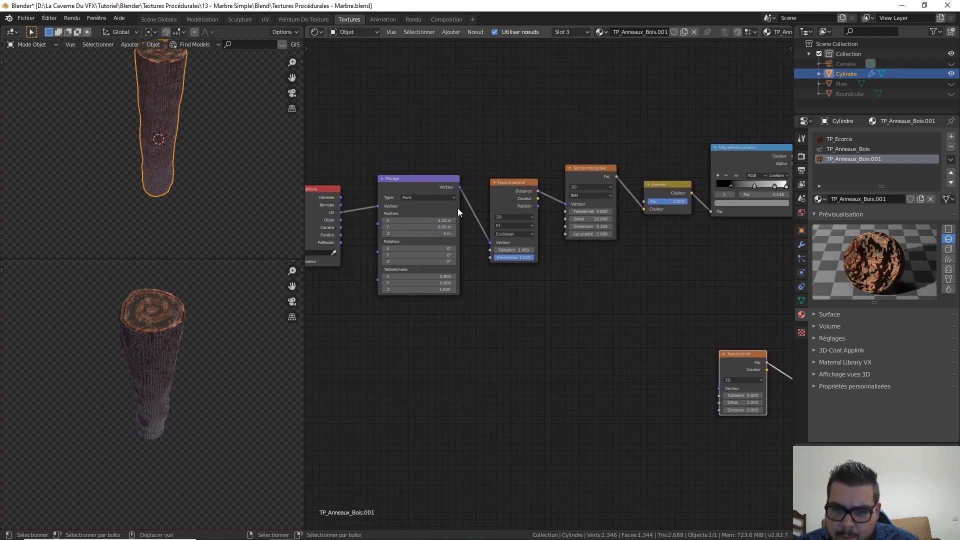
{"action": "left_click", "coordinate": [391, 215]}
{"action": "left_click_drag", "start_coordinate": [420, 187], "coordinate": [720, 389]}
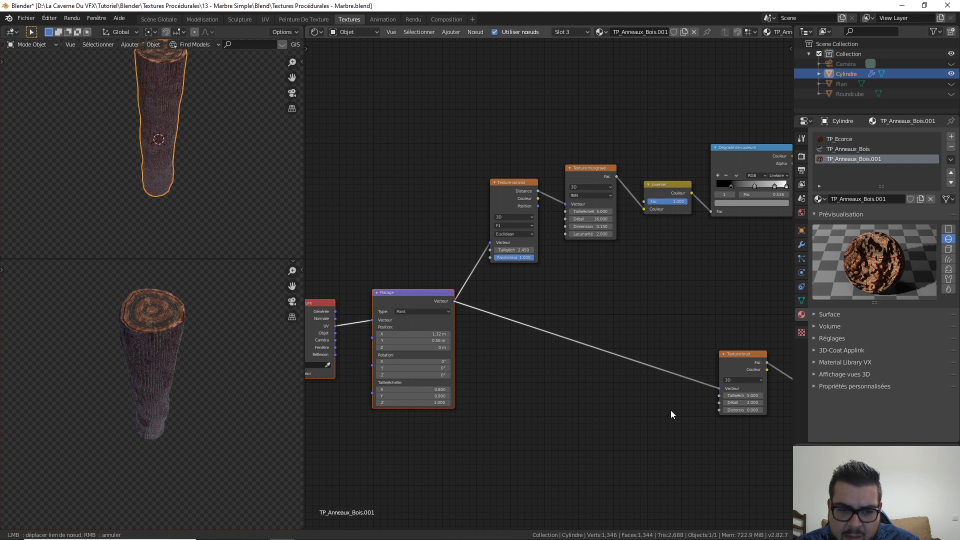
{"action": "left_click_drag", "start_coordinate": [635, 418], "coordinate": [630, 413]}
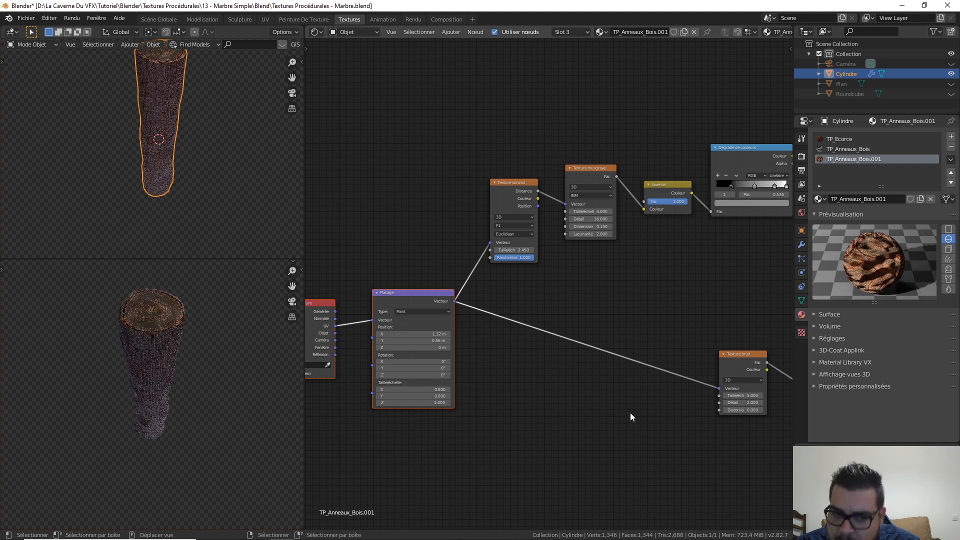
Set the noise texture's scale to 1.5 and its detail to 16.
{"action": "double_click", "coordinate": [749, 396]}
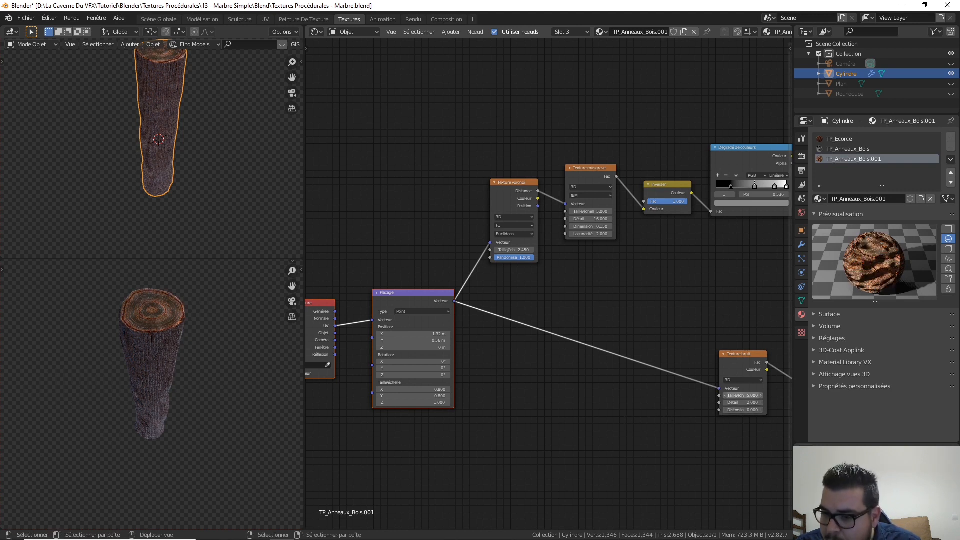
{"action": "type", "text": "5.0"}
{"action": "key", "text": "Return"}
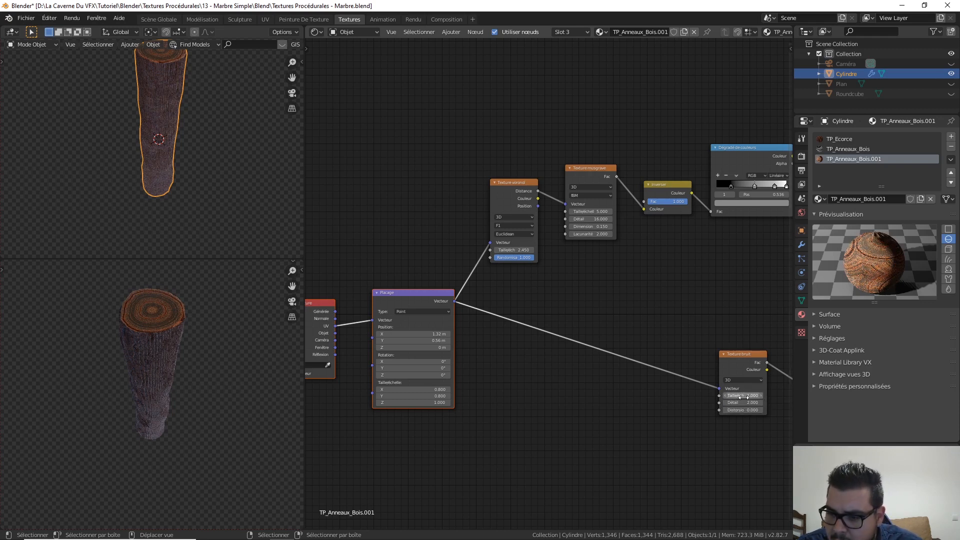
{"action": "double_click", "coordinate": [744, 395]}
{"action": "type", "text": "1.5"}
{"action": "key", "text": "Return"}
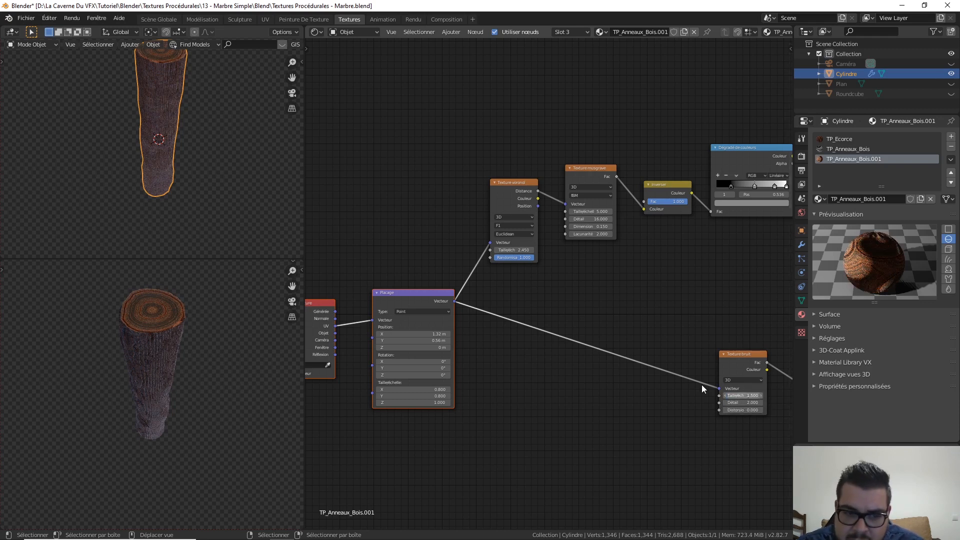
{"action": "left_click_drag", "start_coordinate": [743, 402], "coordinate": [820, 403]}
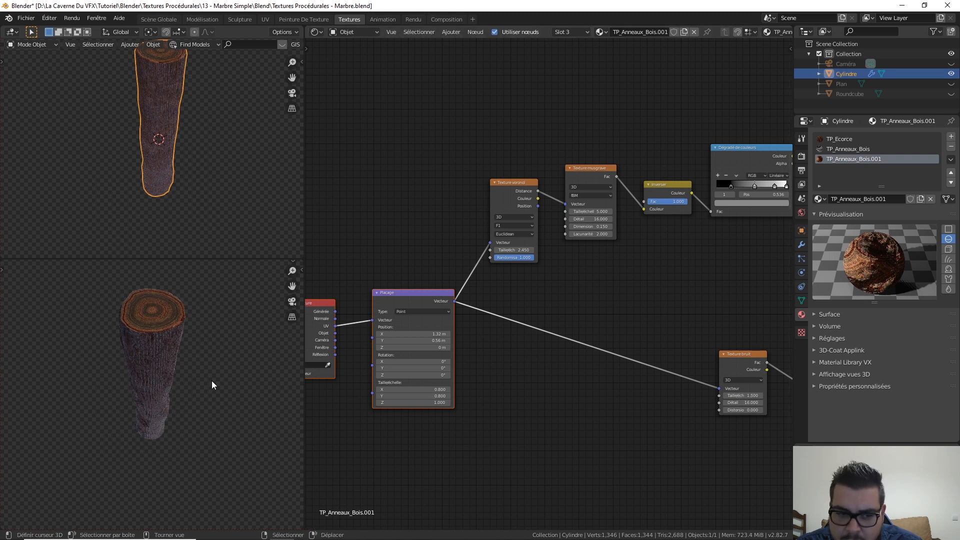
Set the noise texture's scale to 3 while viewing the cap up close, and undo a trial at 68.7.
{"action": "mouse_move", "coordinate": [212, 380]}
{"action": "middle_mouse_down"}
{"action": "mouse_move", "coordinate": [214, 359]}
{"action": "mouse_move", "coordinate": [208, 399]}
{"action": "mouse_move", "coordinate": [207, 385]}
{"action": "middle_mouse_up"}
{"action": "scroll", "coordinate": [214, 359], "scroll_direction": "up", "scroll_amount": 1}
{"action": "middle_click_drag", "start_coordinate": [549, 440], "coordinate": [444, 425]}
{"action": "scroll", "coordinate": [600, 427], "scroll_direction": "up", "scroll_amount": 1}
{"action": "left_click", "coordinate": [667, 400]}
{"action": "type", "text": "1.5"}
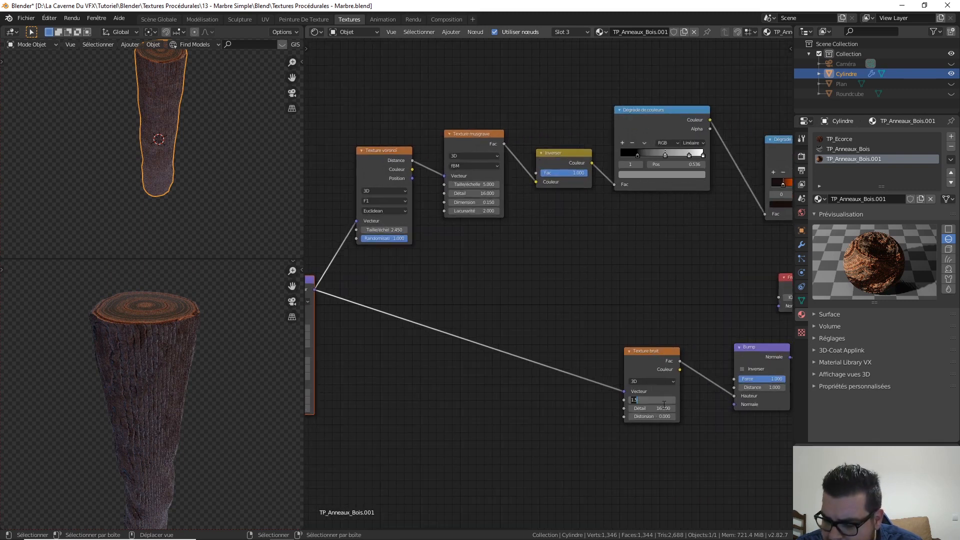
{"action": "key", "text": "Return"}
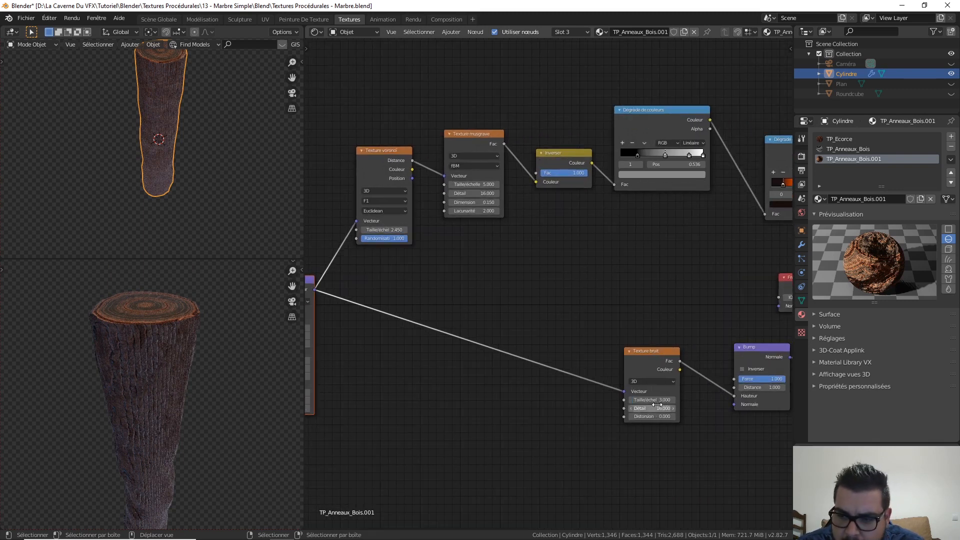
{"action": "left_click_drag", "start_coordinate": [652, 400], "coordinate": [710, 399]}
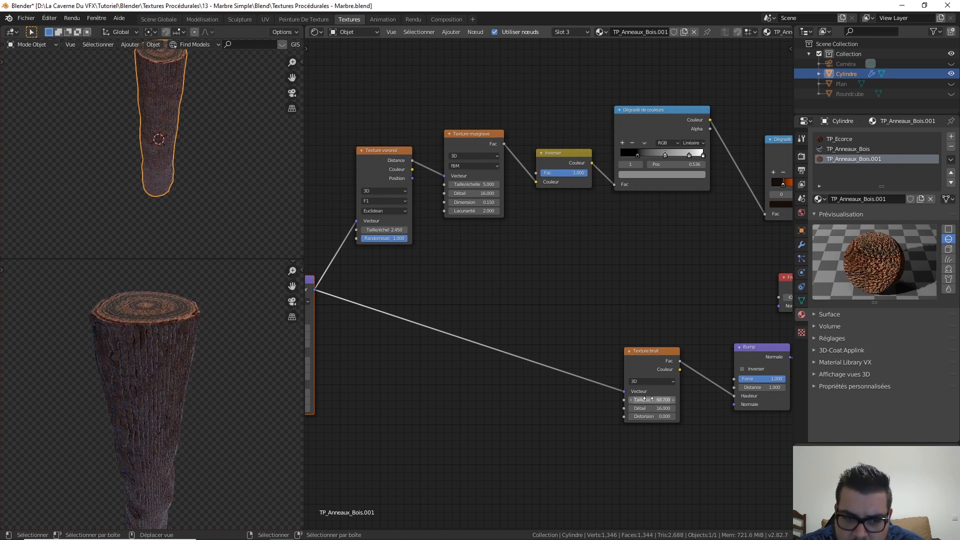
{"action": "key", "text": "ctrl+z"}
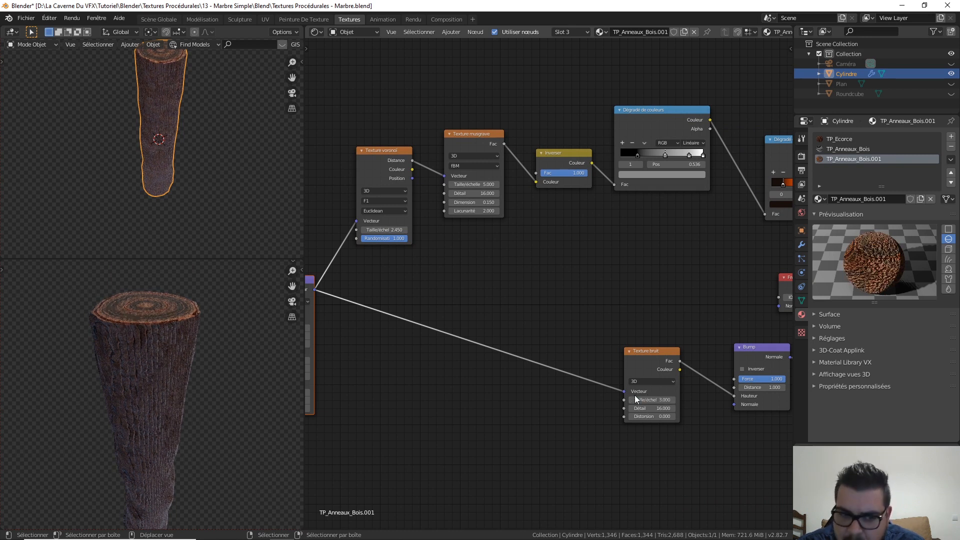
Spread the nodes apart by moving the noise texture away from the Bump node and raising the BSDF guidé node.
{"action": "left_click_drag", "start_coordinate": [659, 355], "coordinate": [575, 317]}
{"action": "middle_click_drag", "start_coordinate": [618, 379], "coordinate": [510, 370]}
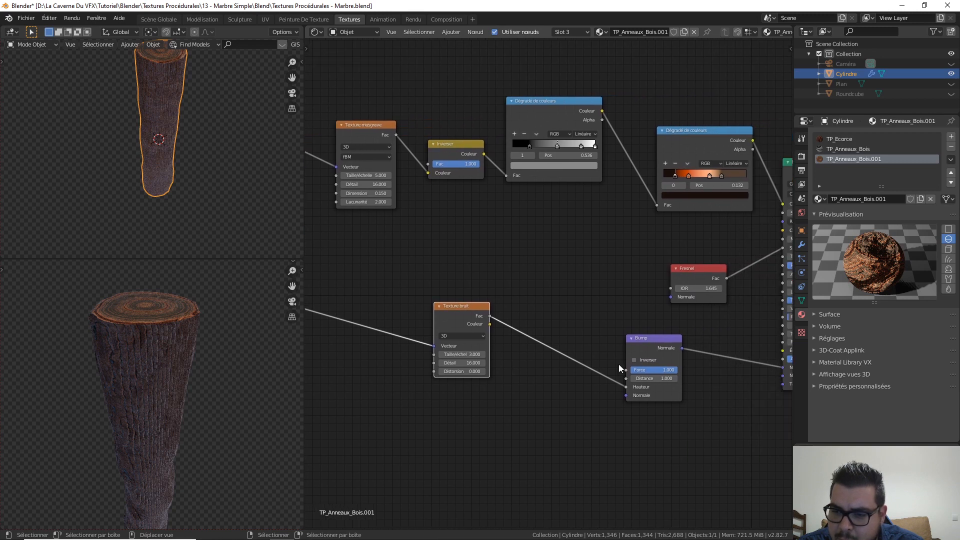
{"action": "scroll", "coordinate": [619, 364], "scroll_direction": "down", "scroll_amount": 3}
{"action": "middle_click_drag", "start_coordinate": [683, 368], "coordinate": [583, 360]}
{"action": "left_click_drag", "start_coordinate": [383, 299], "coordinate": [417, 334]}
{"action": "middle_click_drag", "start_coordinate": [498, 411], "coordinate": [431, 388]}
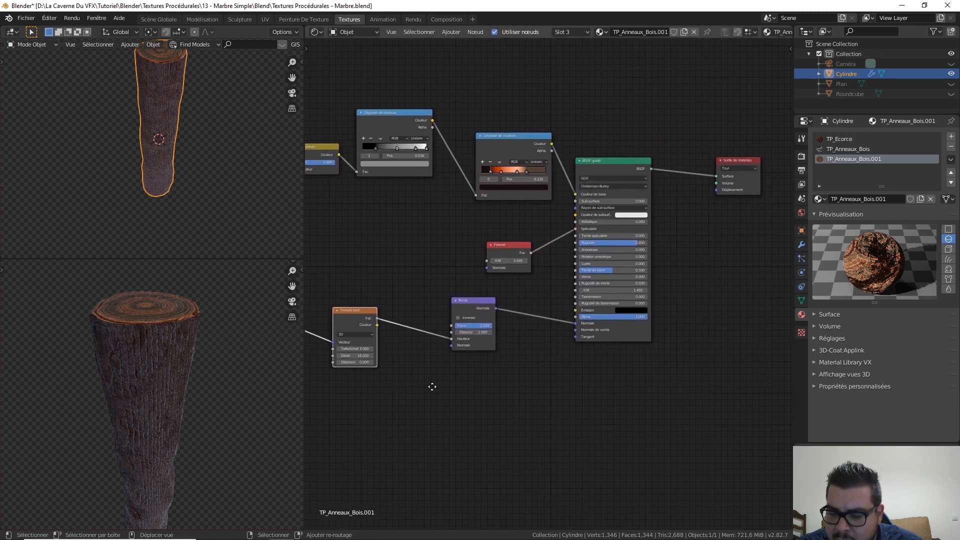
{"action": "scroll", "coordinate": [436, 383], "scroll_direction": "down", "scroll_amount": 1}
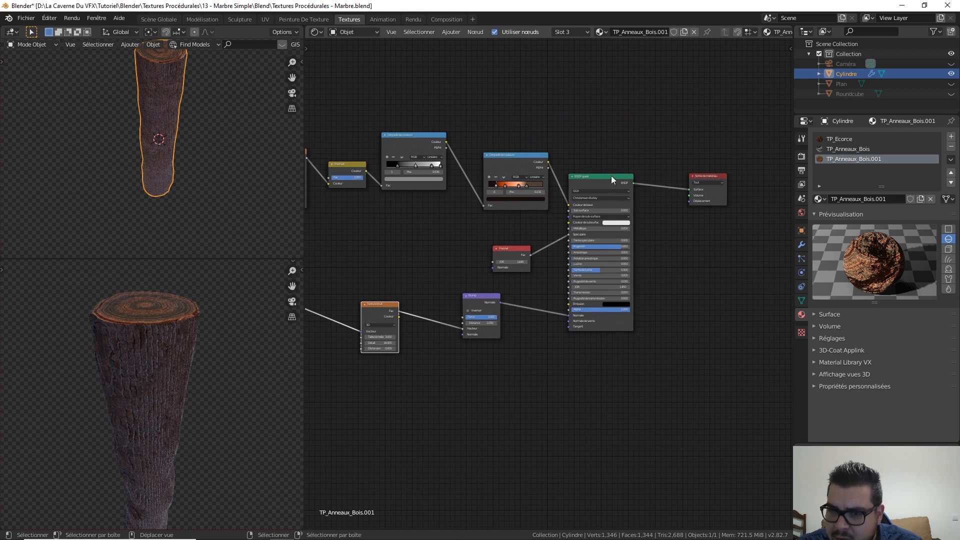
{"action": "left_click_drag", "start_coordinate": [612, 175], "coordinate": [622, 126]}
Add a Déplacement node, connecting the noise texture's Fac to its Hauteur and its output to the Déplacement input of Sortie de matériau.
{"action": "key", "text": "shift+a"}
{"action": "mouse_move", "coordinate": [562, 352]}
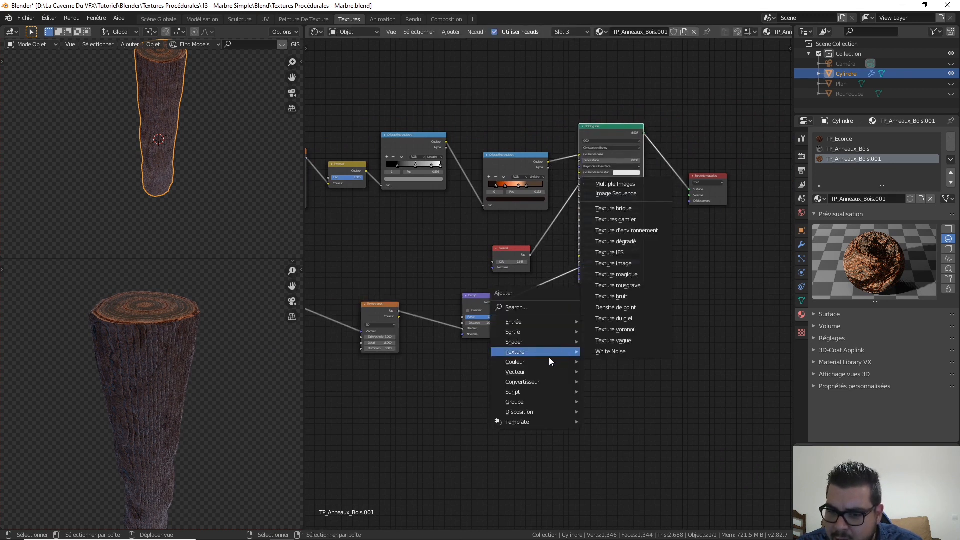
{"action": "mouse_move", "coordinate": [528, 370]}
{"action": "left_click", "coordinate": [612, 382]}
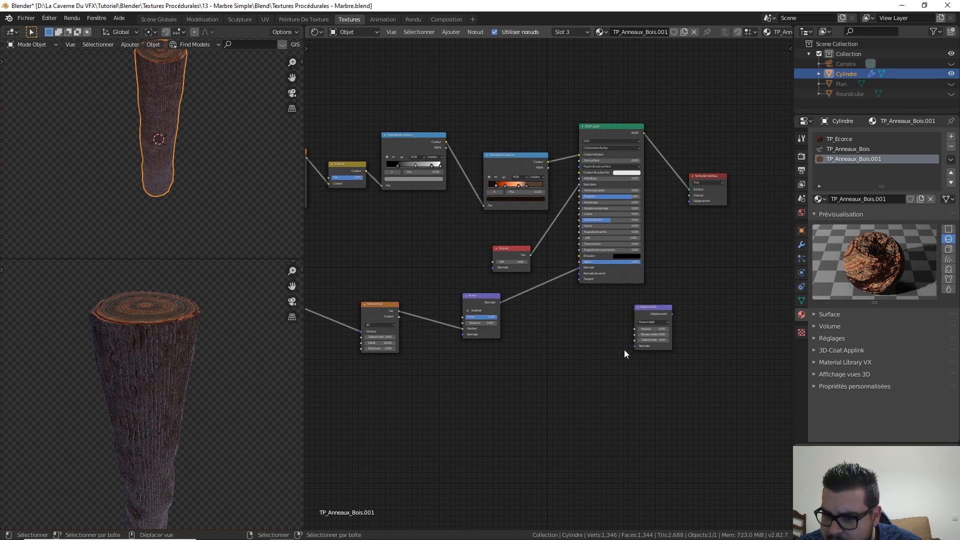
{"action": "left_click_drag", "start_coordinate": [402, 314], "coordinate": [692, 202]}
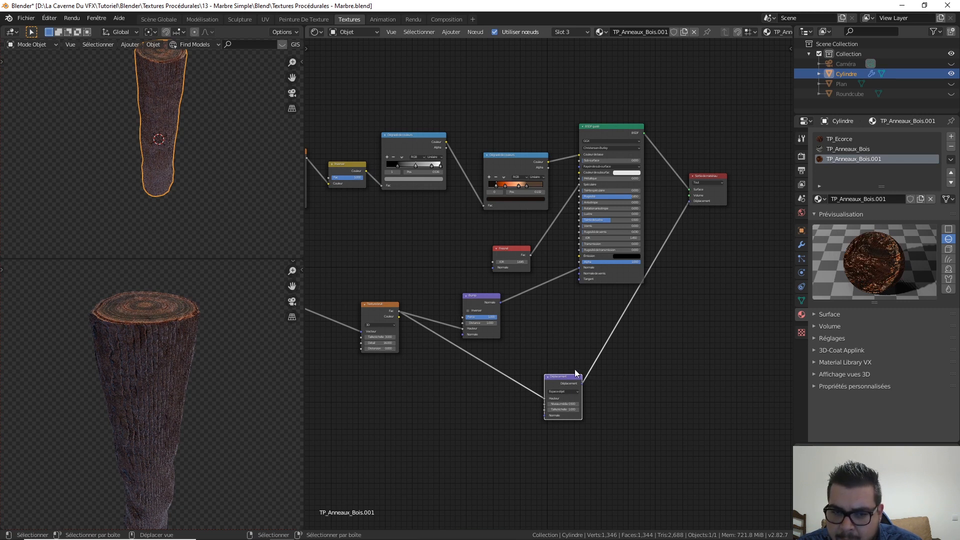
Add a second Bump node and a Texture musgrave node below the noise texture.
{"action": "middle_click_drag", "start_coordinate": [545, 343], "coordinate": [584, 339]}
{"action": "middle_click_drag", "start_coordinate": [122, 335], "coordinate": [178, 431]}
{"action": "scroll", "coordinate": [130, 371], "scroll_direction": "up", "scroll_amount": 5}
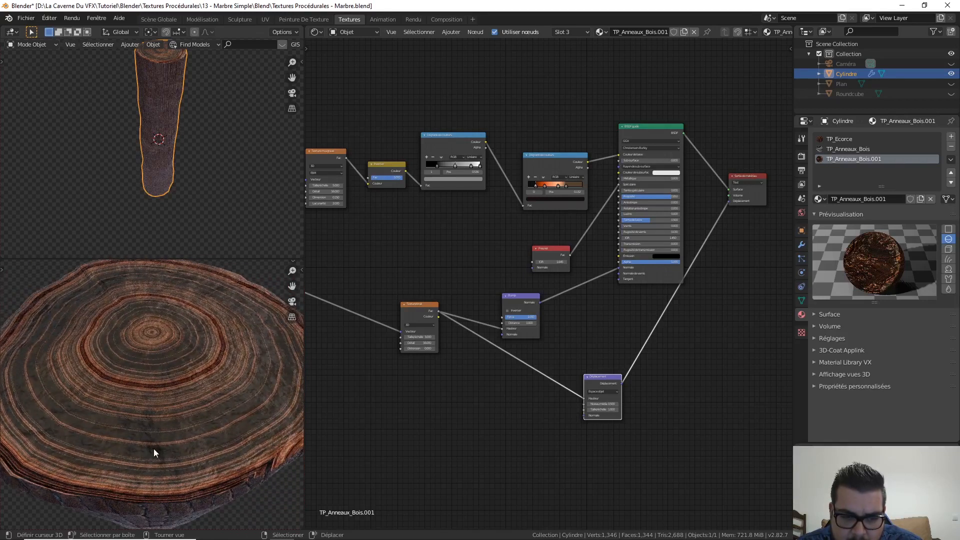
{"action": "middle_click_drag", "start_coordinate": [426, 396], "coordinate": [465, 380]}
{"action": "key", "text": "shift+a"}
{"action": "mouse_move", "coordinate": [456, 376]}
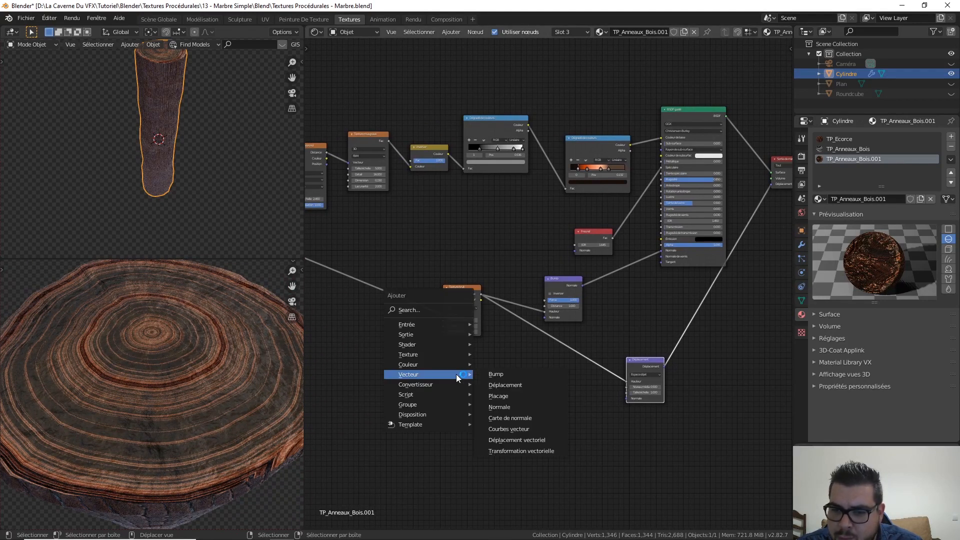
{"action": "left_click", "coordinate": [495, 374]}
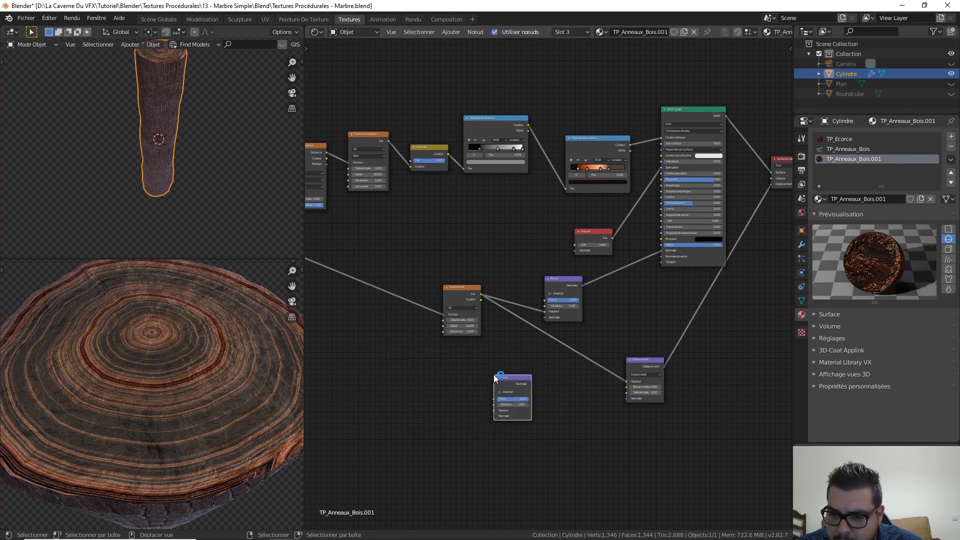
{"action": "key", "text": "shift+a"}
{"action": "mouse_move", "coordinate": [415, 380]}
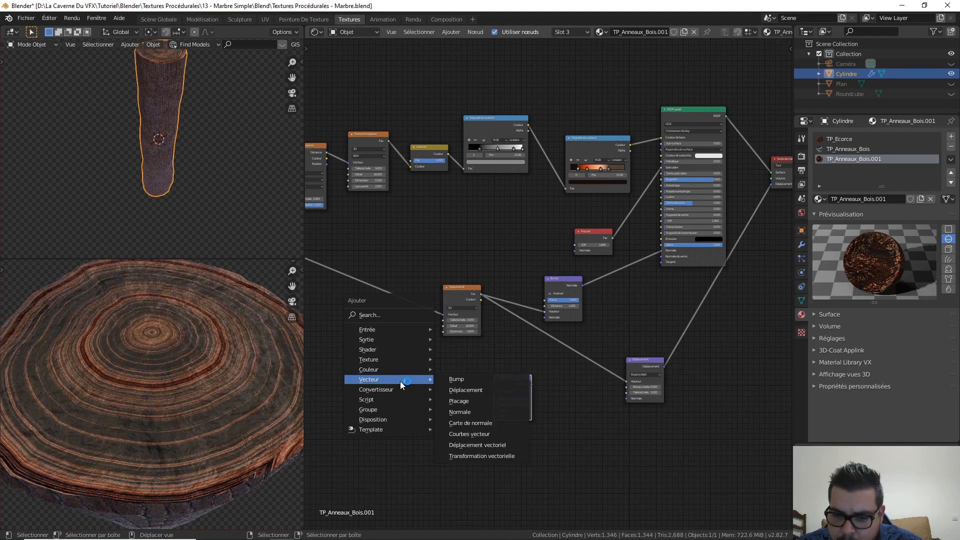
{"action": "mouse_move", "coordinate": [399, 360]}
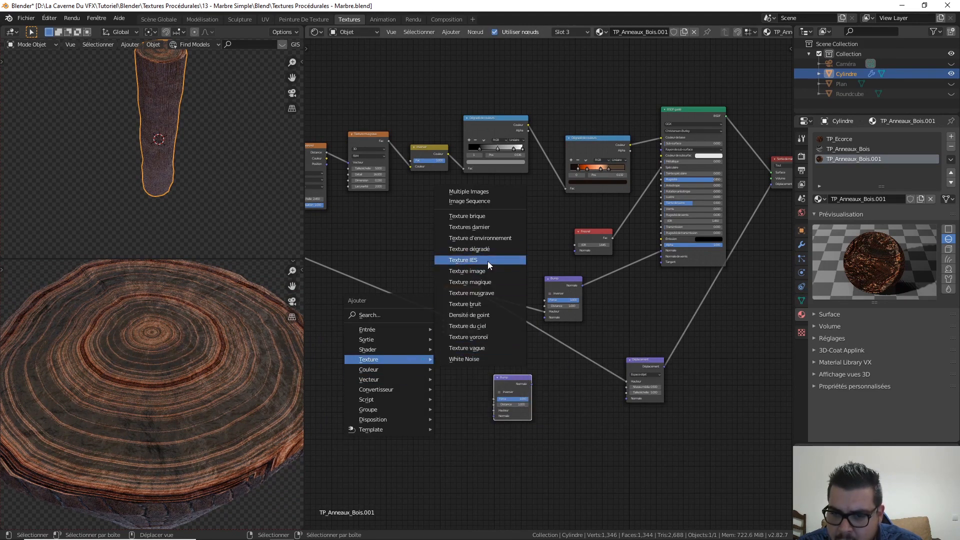
{"action": "left_click", "coordinate": [487, 294]}
{"action": "left_click", "coordinate": [358, 377]}
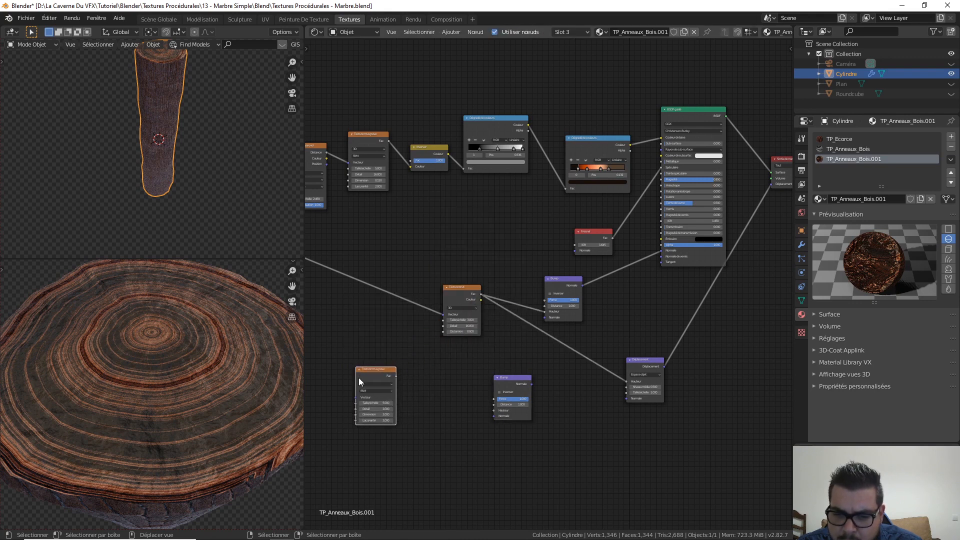
Connect the new Musgrave texture's Fac output to the second Bump's Hauteur input and place the two nodes closer together.
{"action": "middle_click_drag", "start_coordinate": [392, 369], "coordinate": [425, 322]}
{"action": "left_click_drag", "start_coordinate": [426, 330], "coordinate": [525, 365]}
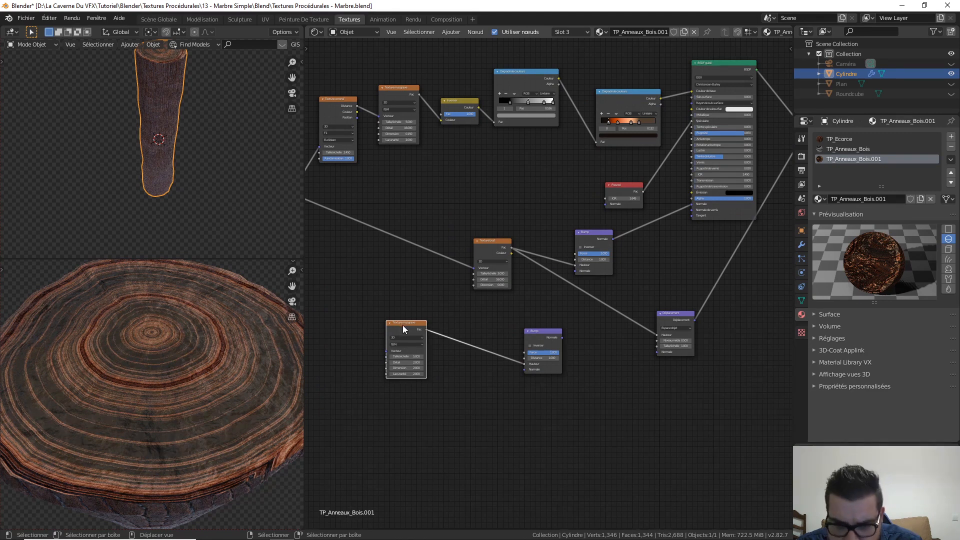
{"action": "left_click_drag", "start_coordinate": [409, 325], "coordinate": [451, 340]}
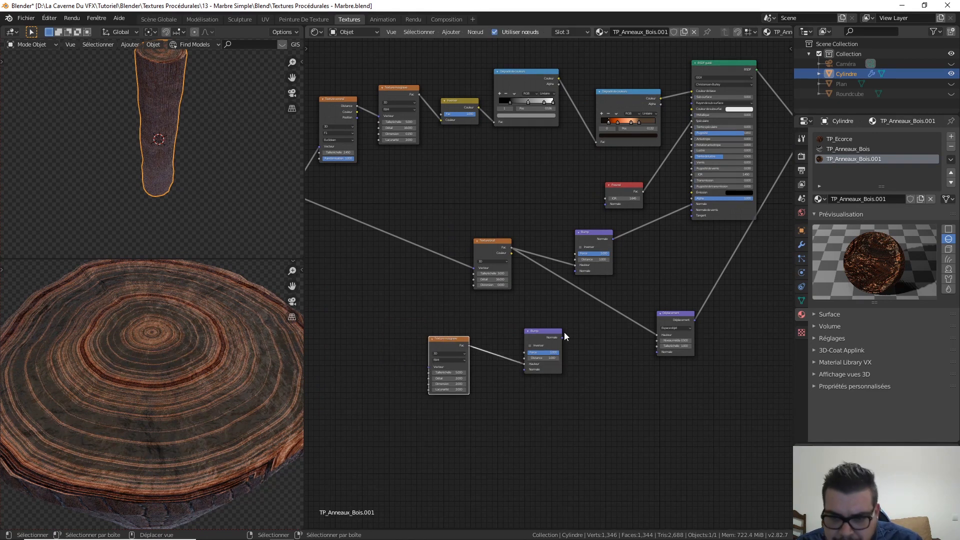
Set the new Musgrave texture's dimension to 0.15 and its detail to 16.
{"action": "scroll", "coordinate": [480, 373], "scroll_direction": "up", "scroll_amount": 4}
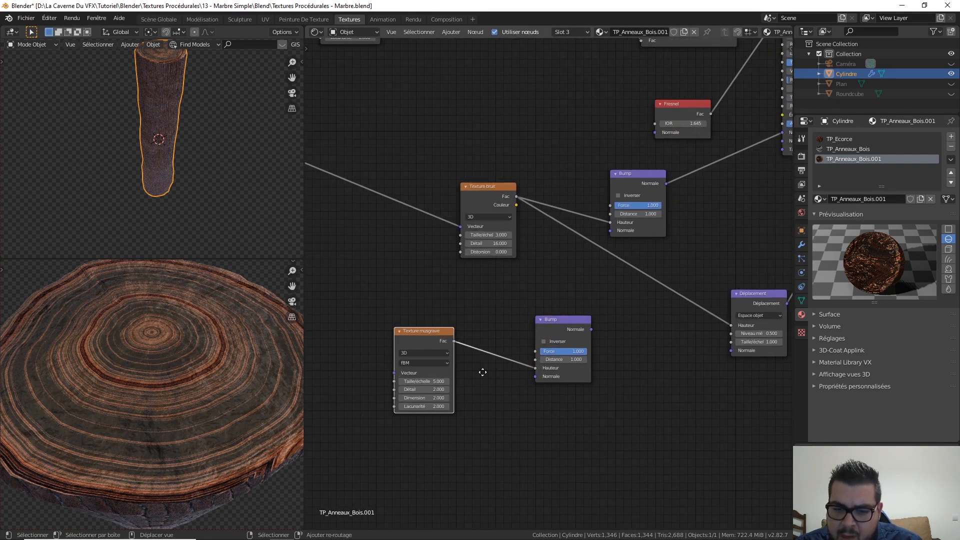
{"action": "double_click", "coordinate": [453, 361]}
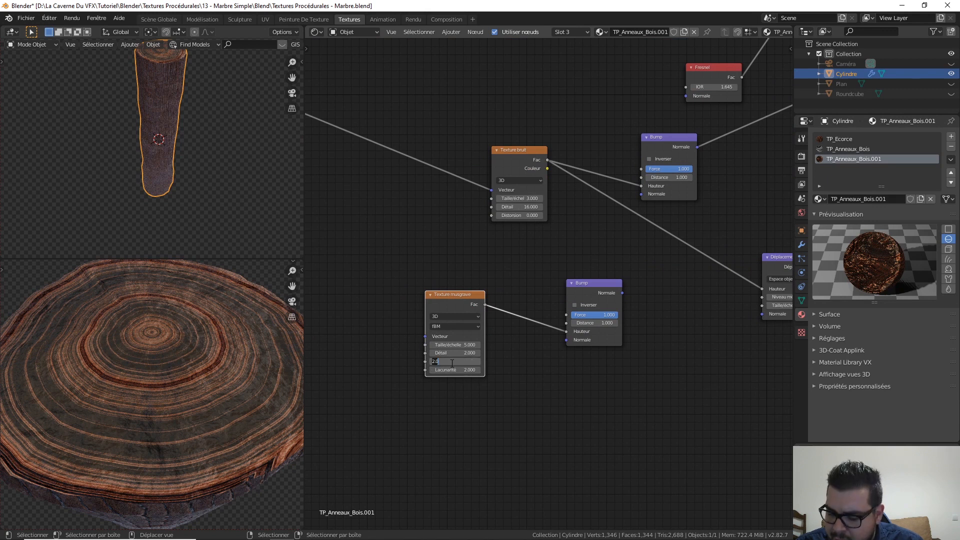
{"action": "type", "text": "0.15"}
{"action": "key", "text": "Return"}
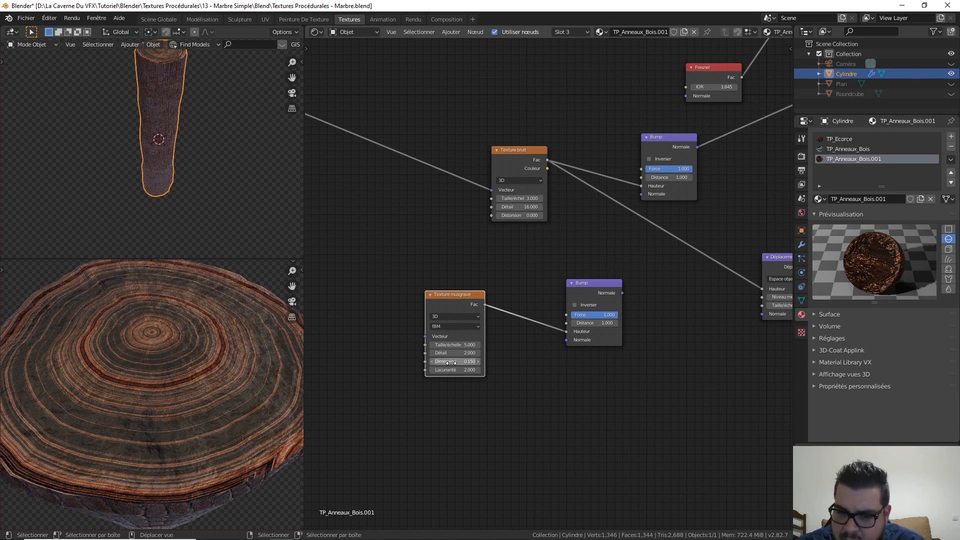
{"action": "double_click", "coordinate": [450, 353]}
{"action": "type", "text": "16"}
{"action": "key", "text": "Return"}
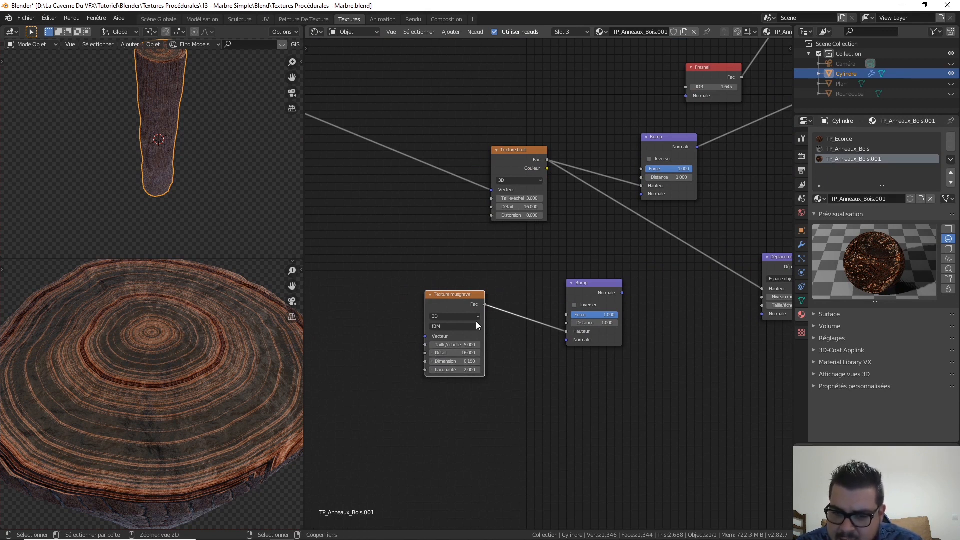
Preview the new Musgrave texture and the second Bump node's output on the cap.
{"action": "left_click", "coordinate": [475, 306], "text": "ctrl+shift"}
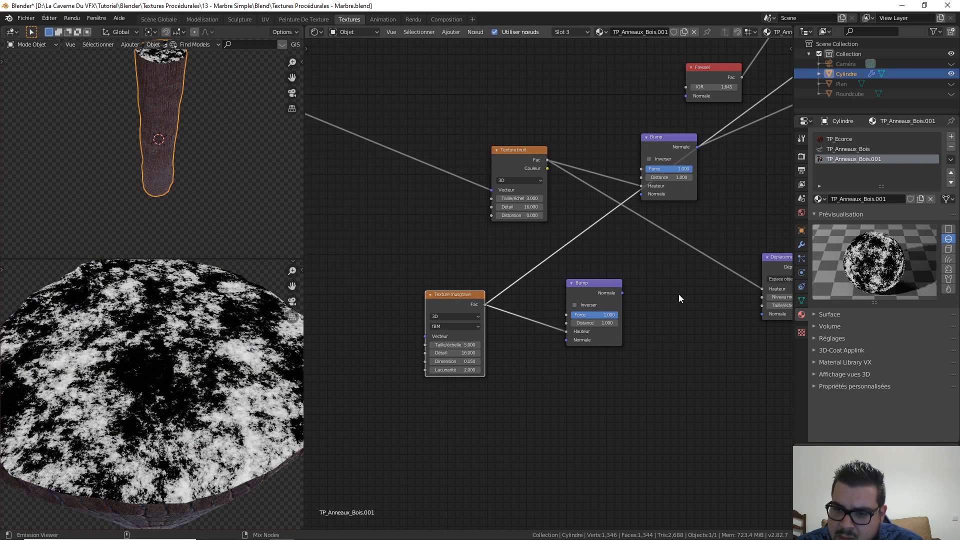
{"action": "left_click", "coordinate": [614, 304], "text": "ctrl+shift"}
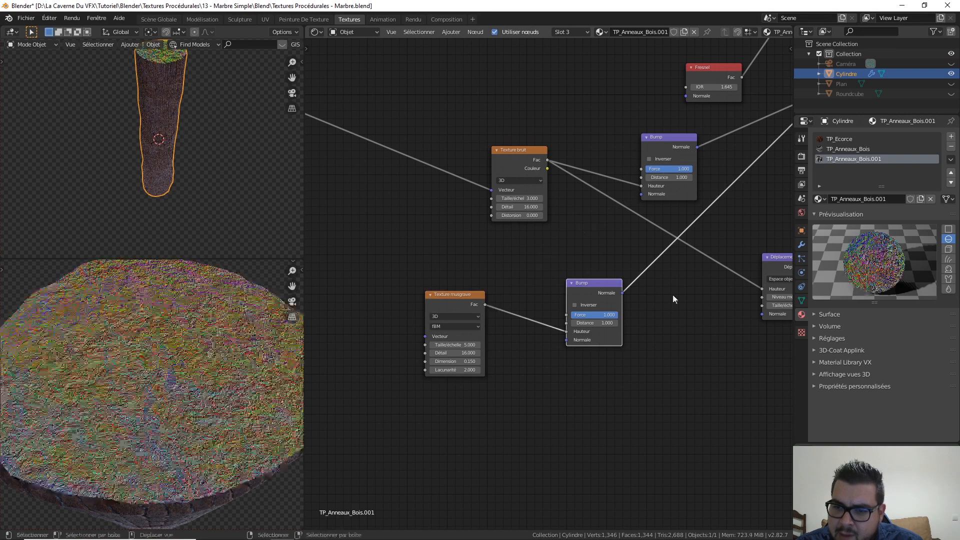
Connect the second Bump's Normale output to the first Bump's Normale input and display the BSDF guidé shader on the cap again.
{"action": "scroll", "coordinate": [672, 296], "scroll_direction": "down", "scroll_amount": 1}
{"action": "left_click_drag", "start_coordinate": [617, 292], "coordinate": [635, 201]}
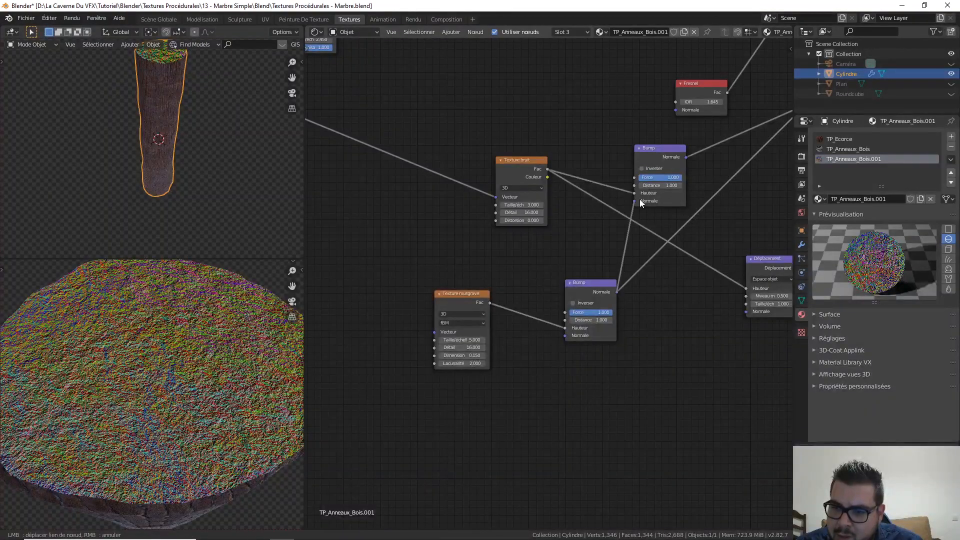
{"action": "middle_click_drag", "start_coordinate": [650, 356], "coordinate": [549, 391]}
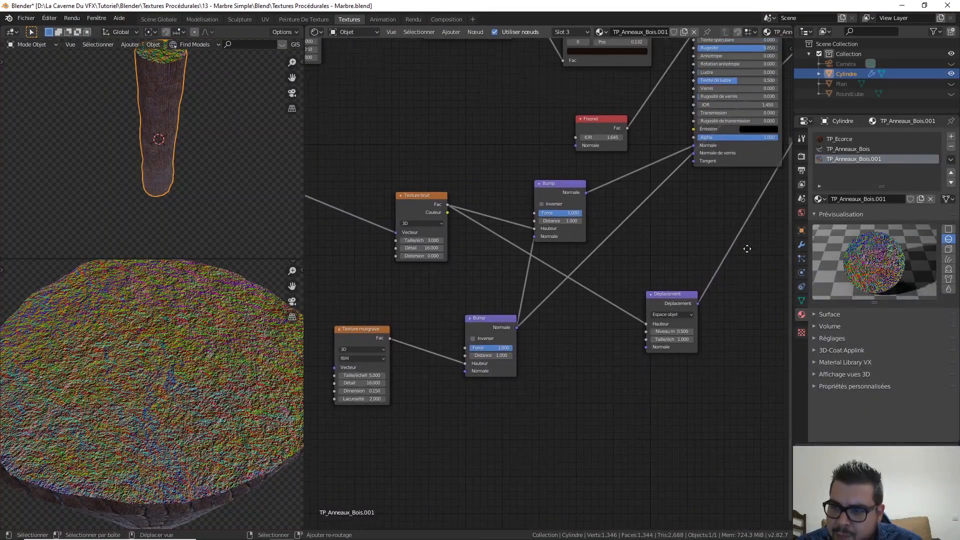
{"action": "middle_click_drag", "start_coordinate": [746, 248], "coordinate": [541, 363]}
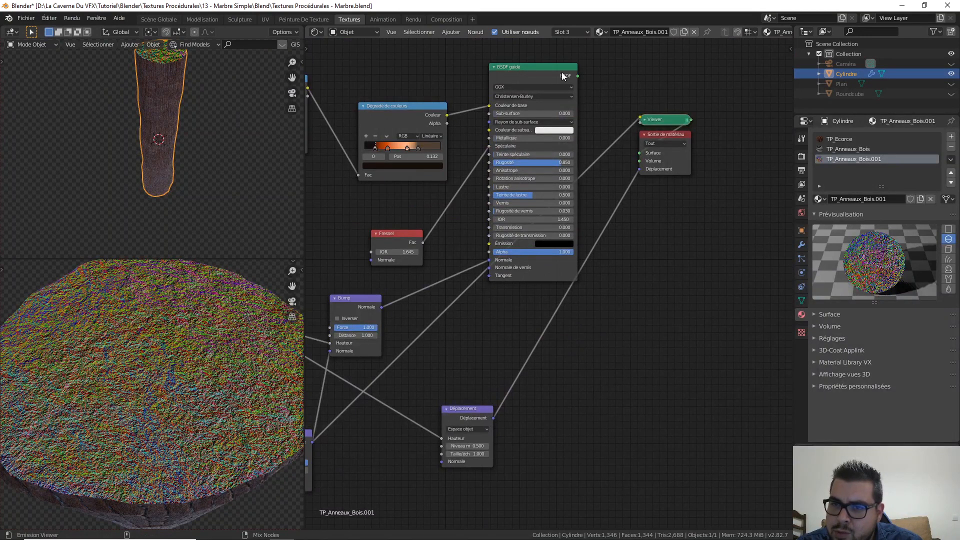
{"action": "left_click", "coordinate": [532, 72], "text": "ctrl+shift"}
Move the lower Bump and Musgrave nodes up, and connect the upper Bump's Normale output to Déplacement's Normale input.
{"action": "middle_click_drag", "start_coordinate": [405, 327], "coordinate": [508, 300]}
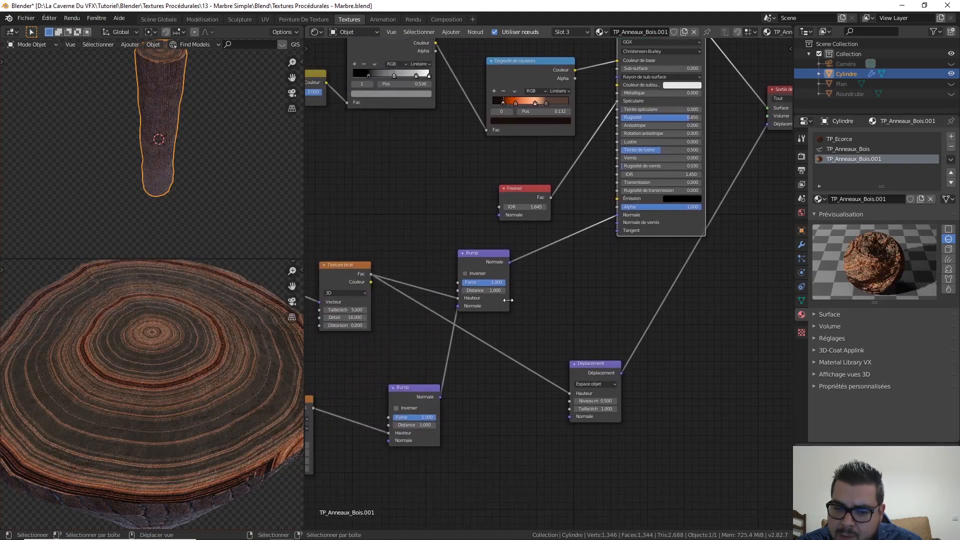
{"action": "middle_click_drag", "start_coordinate": [465, 394], "coordinate": [537, 340]}
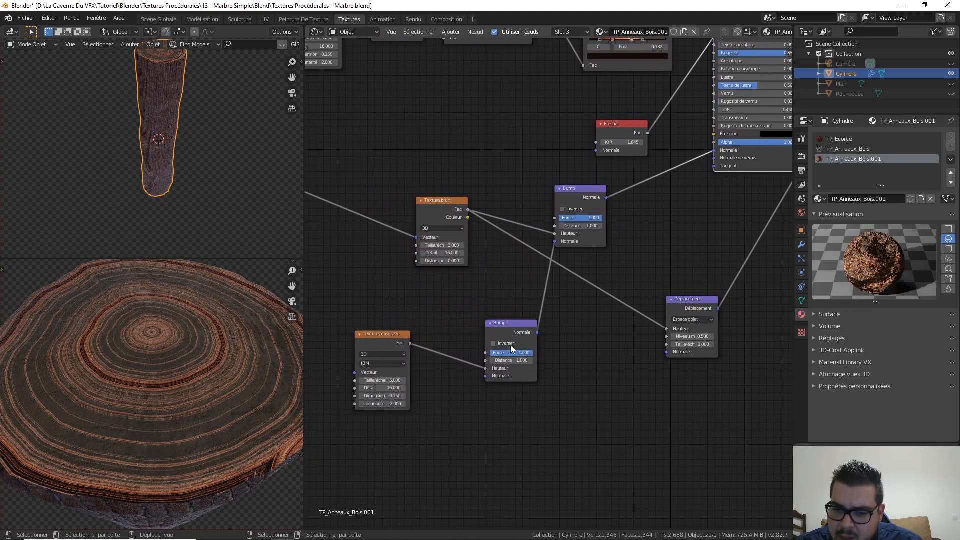
{"action": "left_click_drag", "start_coordinate": [518, 328], "coordinate": [505, 290]}
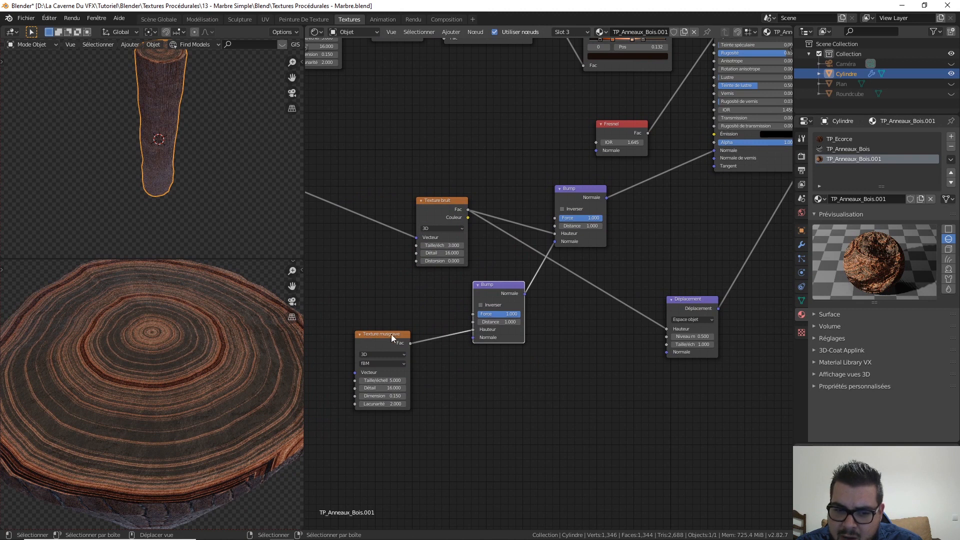
{"action": "left_click_drag", "start_coordinate": [391, 334], "coordinate": [417, 297]}
{"action": "middle_click_drag", "start_coordinate": [558, 314], "coordinate": [477, 329]}
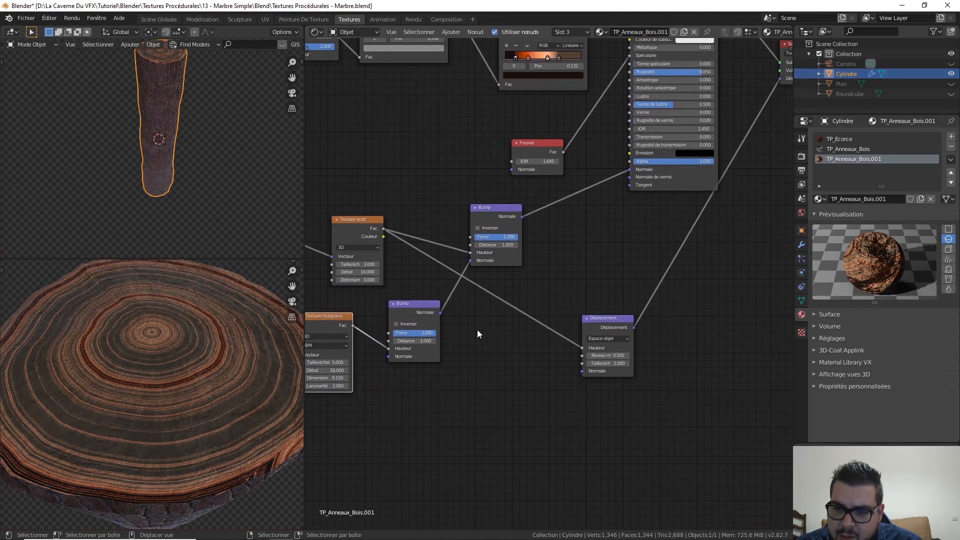
{"action": "left_click_drag", "start_coordinate": [522, 217], "coordinate": [581, 371]}
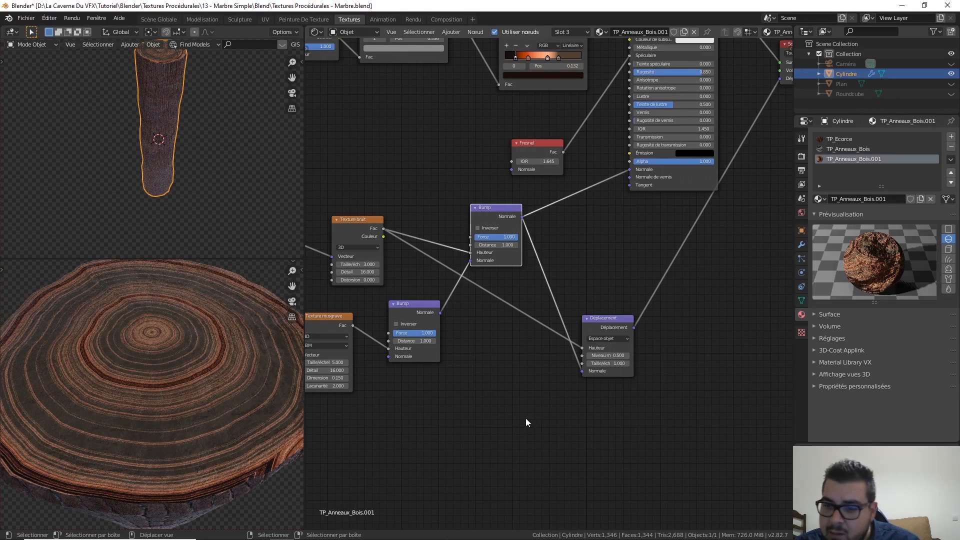
Shift the upper chain from the Voronoi texture to the second colour ramp away from the BSDF guidé node to free space.
{"action": "scroll", "coordinate": [526, 418], "scroll_direction": "down", "scroll_amount": 2}
{"action": "scroll", "coordinate": [514, 358], "scroll_direction": "down", "scroll_amount": 2}
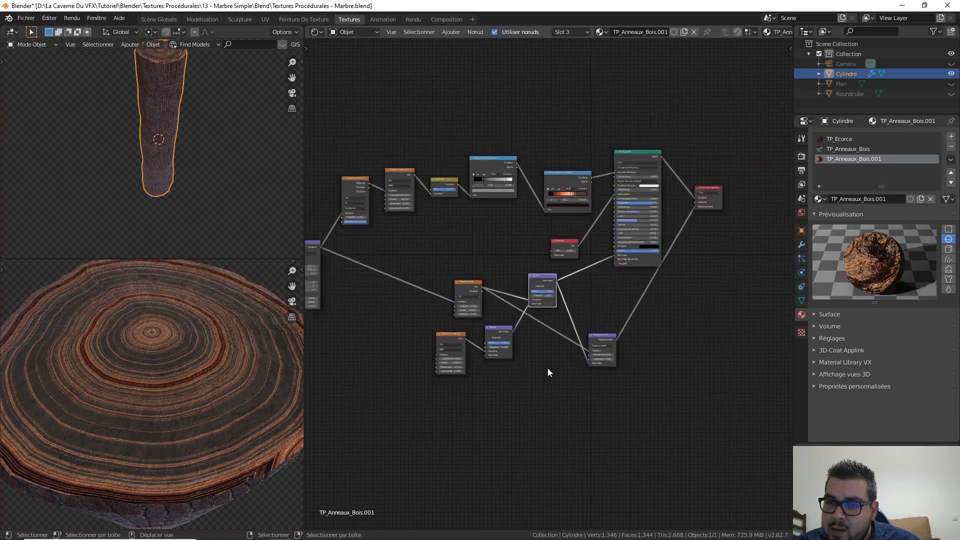
{"action": "middle_click_drag", "start_coordinate": [549, 373], "coordinate": [670, 442]}
{"action": "left_click_drag", "start_coordinate": [696, 186], "coordinate": [475, 270]}
{"action": "left_click_drag", "start_coordinate": [677, 237], "coordinate": [619, 217]}
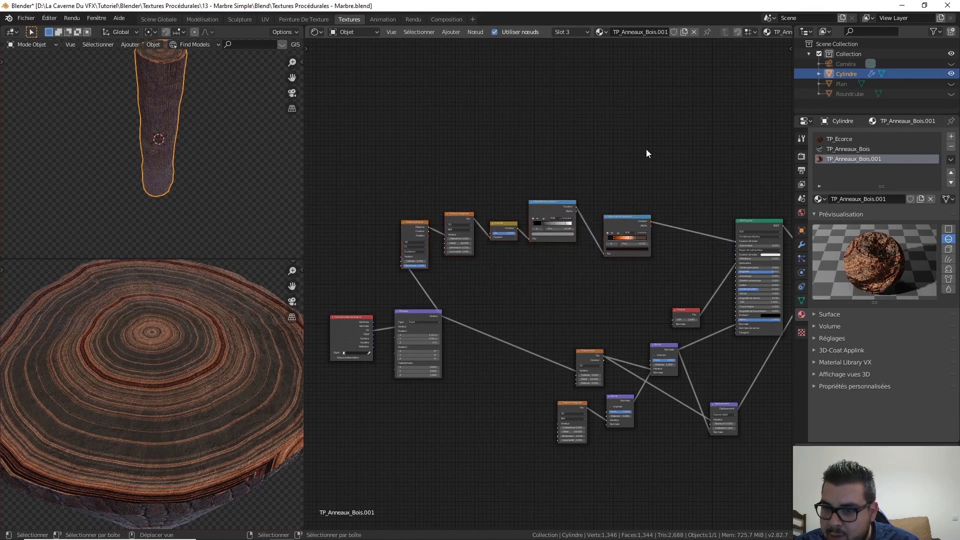
Add an Occlusion ambiante node above the second colour ramp.
{"action": "key", "text": "shift+a"}
{"action": "mouse_move", "coordinate": [617, 122]}
{"action": "left_click", "coordinate": [700, 137]}
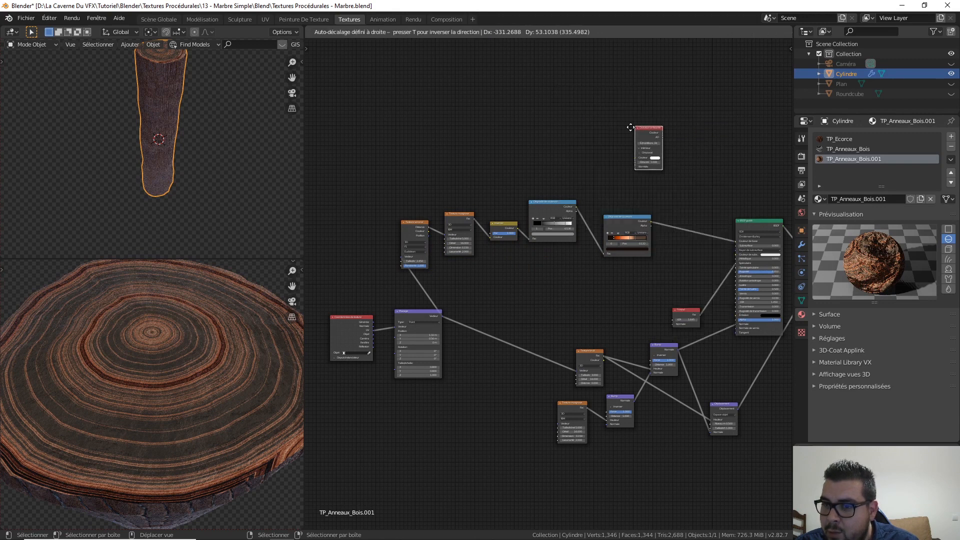
{"action": "scroll", "coordinate": [645, 196], "scroll_direction": "up", "scroll_amount": 3}
{"action": "scroll", "coordinate": [563, 225], "scroll_direction": "up", "scroll_amount": 1}
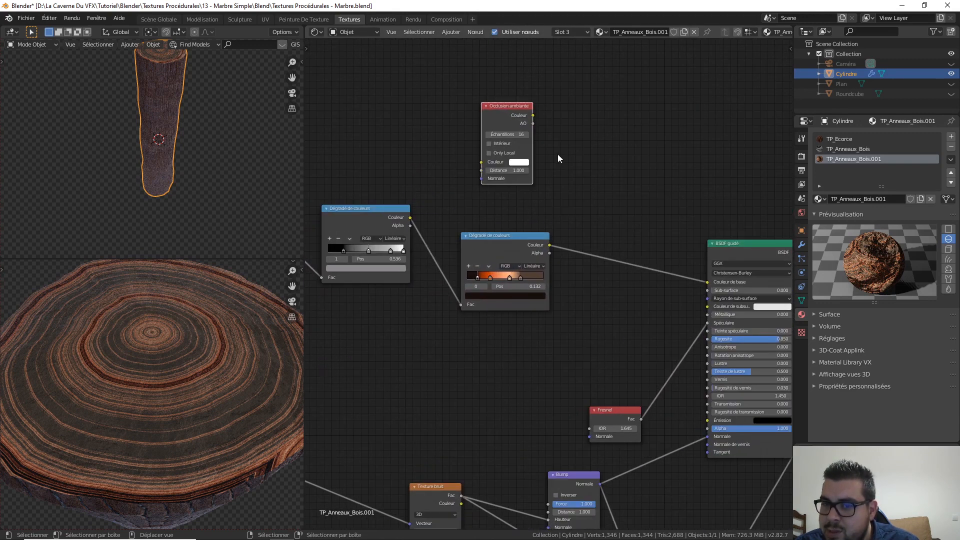
Add a Mélanger RGB node and insert it on the link between the second colour ramp and the BSDF guidé's base colour.
{"action": "key", "text": "shift+a"}
{"action": "mouse_move", "coordinate": [575, 195]}
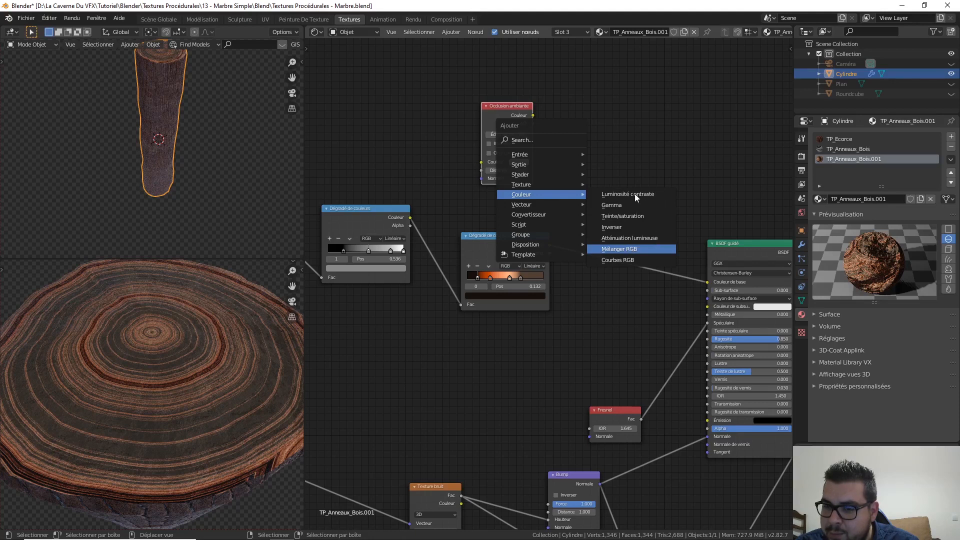
{"action": "left_click", "coordinate": [658, 249]}
{"action": "left_click", "coordinate": [658, 249]}
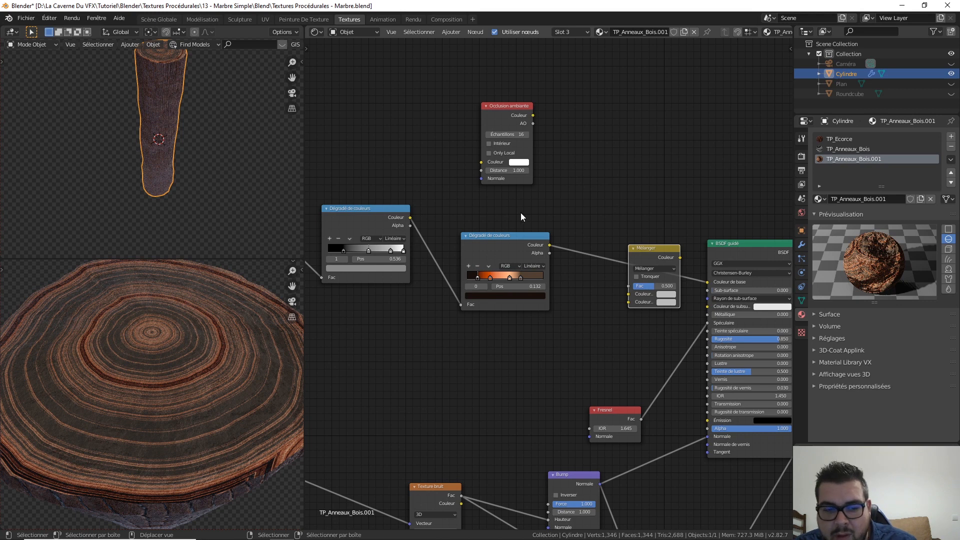
{"action": "left_click_drag", "start_coordinate": [650, 248], "coordinate": [648, 243]}
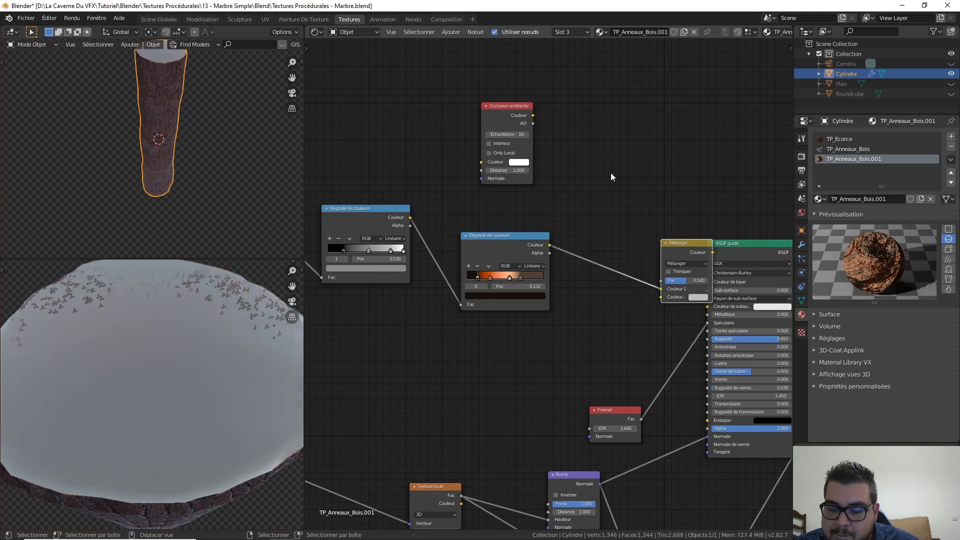
Set the mix node to Multiplier with Fac 1.000, with the Occlusion ambiante colour in Couleur 1 and the second colour ramp in Couleur 2.
{"action": "left_click", "coordinate": [652, 264]}
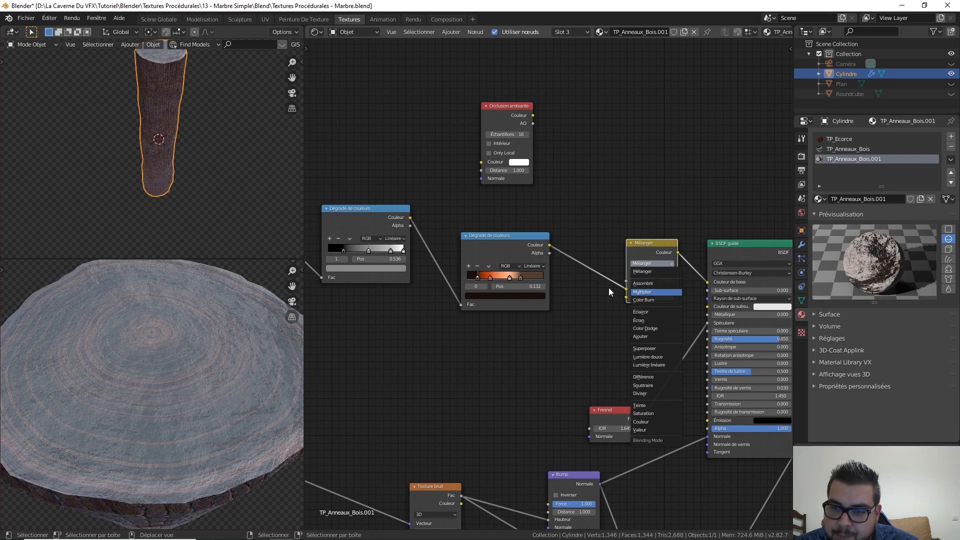
{"action": "key", "text": "Return"}
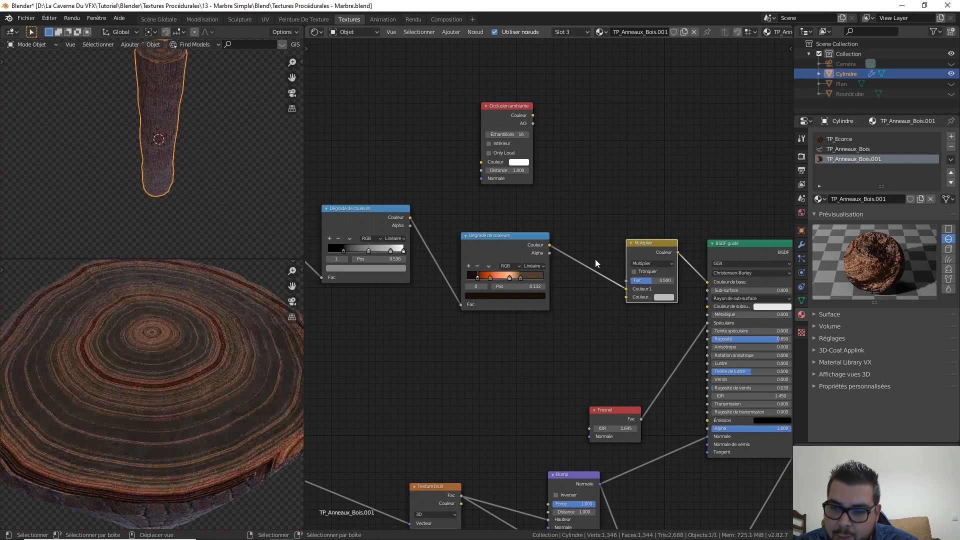
{"action": "left_click_drag", "start_coordinate": [629, 289], "coordinate": [627, 297]}
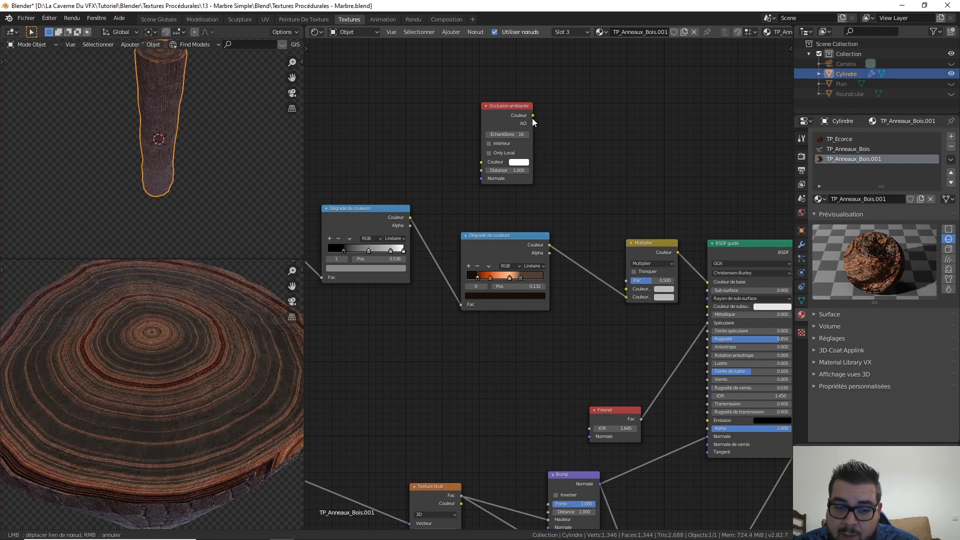
{"action": "left_click_drag", "start_coordinate": [533, 117], "coordinate": [632, 294]}
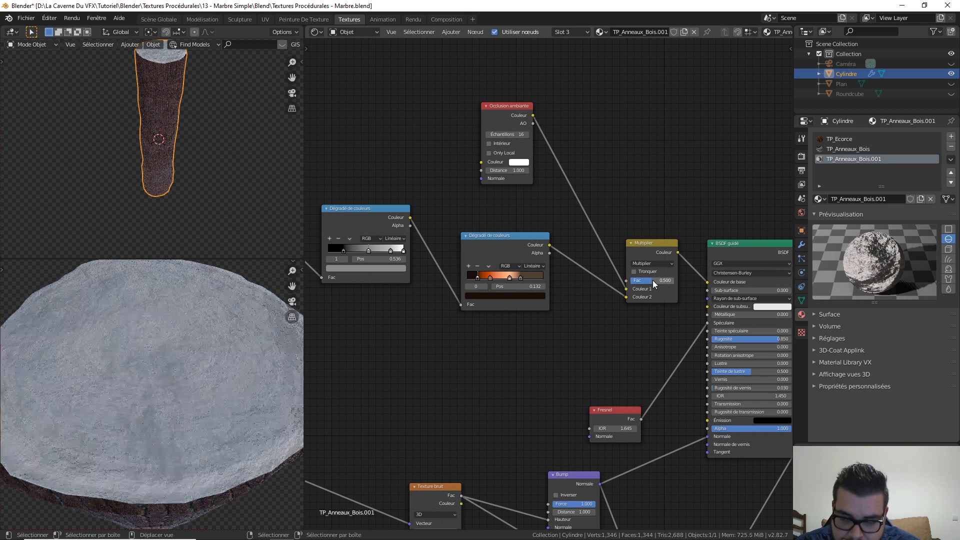
{"action": "left_click_drag", "start_coordinate": [653, 281], "coordinate": [659, 283]}
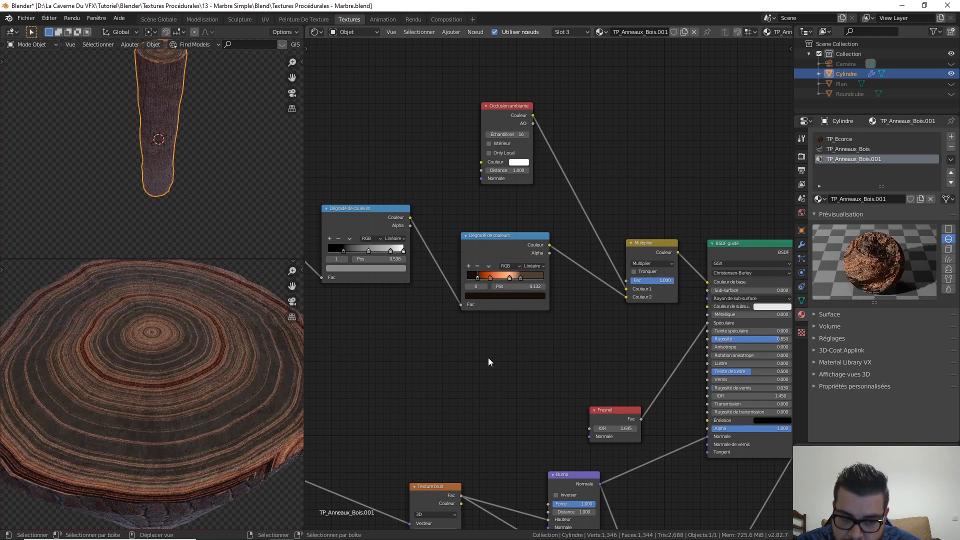
Move the Déplacement node up and shift the noise, Musgrave and both Bump nodes together away from it to free space.
{"action": "scroll", "coordinate": [489, 361], "scroll_direction": "down", "scroll_amount": 4}
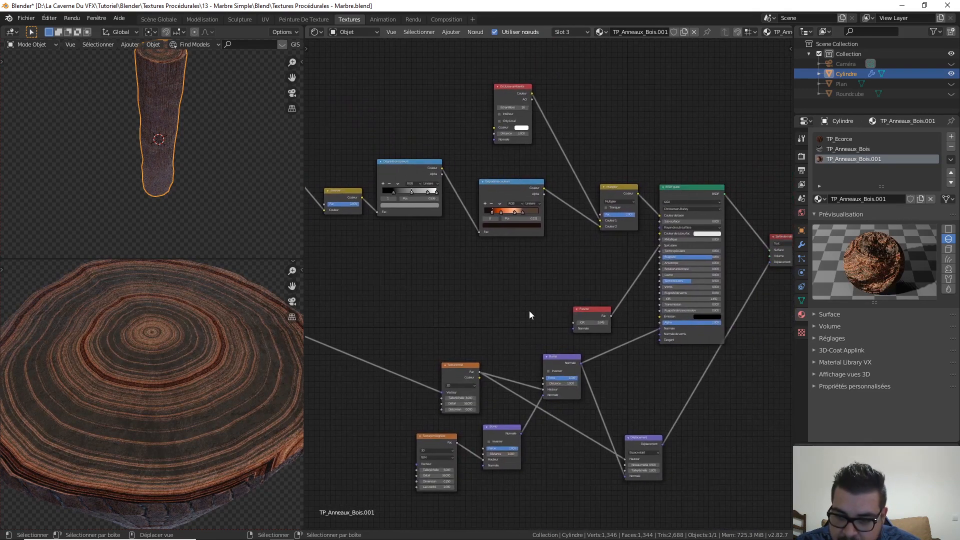
{"action": "left_click_drag", "start_coordinate": [646, 438], "coordinate": [656, 412]}
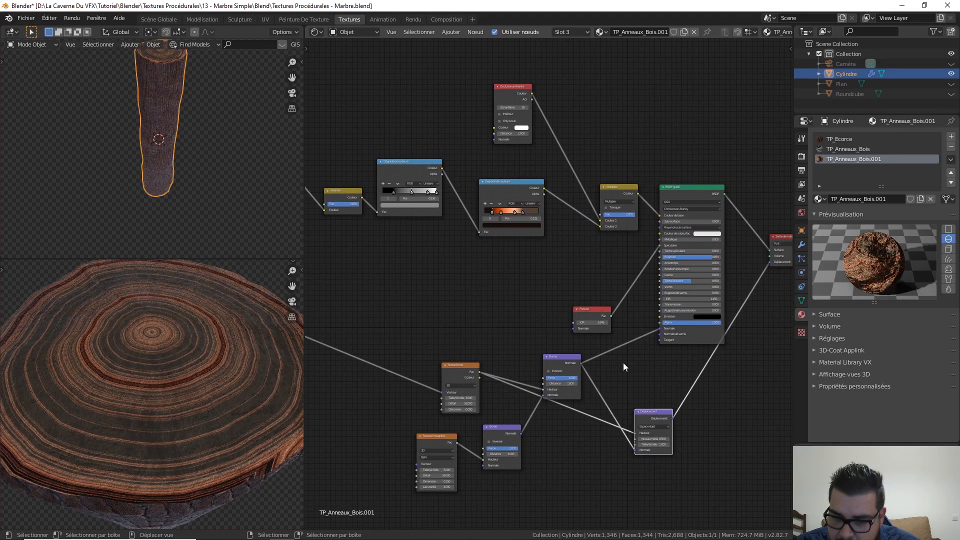
{"action": "left_click_drag", "start_coordinate": [559, 339], "coordinate": [449, 420]}
Add a reroute point in the free space below the two colour ramps, above the upper Bump node.
{"action": "left_click_drag", "start_coordinate": [566, 348], "coordinate": [470, 207]}
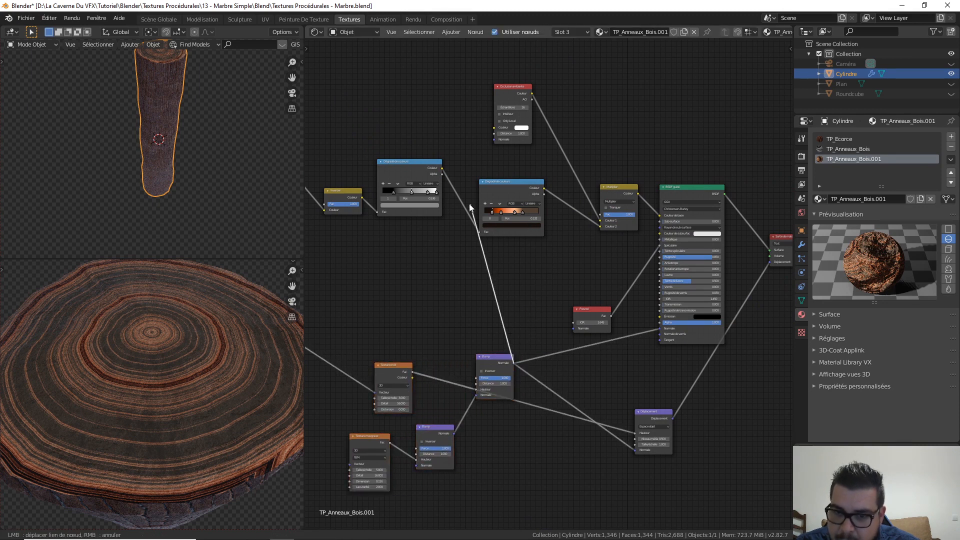
{"action": "left_click_drag", "start_coordinate": [457, 252], "coordinate": [455, 252]}
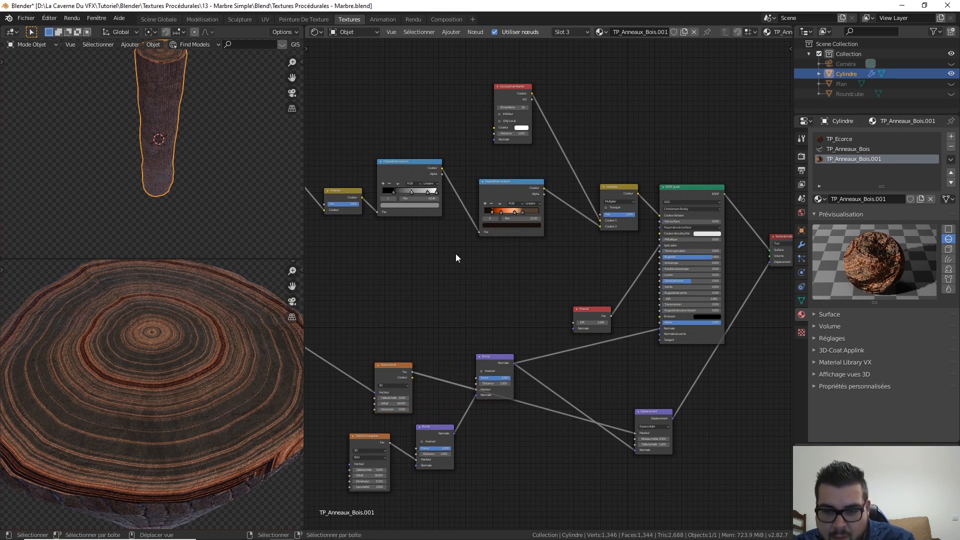
{"action": "key", "text": "shift+a"}
{"action": "left_click", "coordinate": [442, 204]}
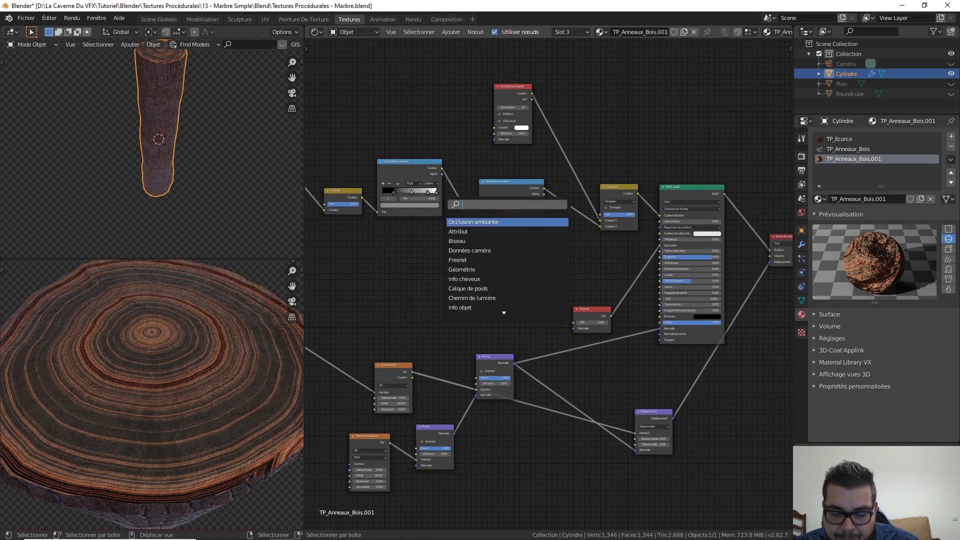
{"action": "type", "text": "re r"}
{"action": "key", "text": "BackSpace"}
{"action": "key", "text": "BackSpace"}
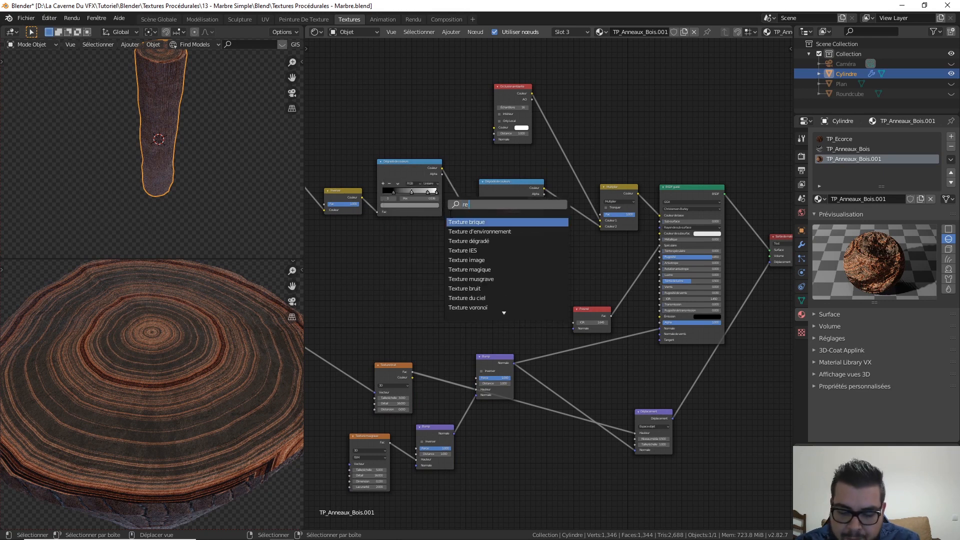
{"action": "type", "text": "e"}
{"action": "key", "text": "BackSpace"}
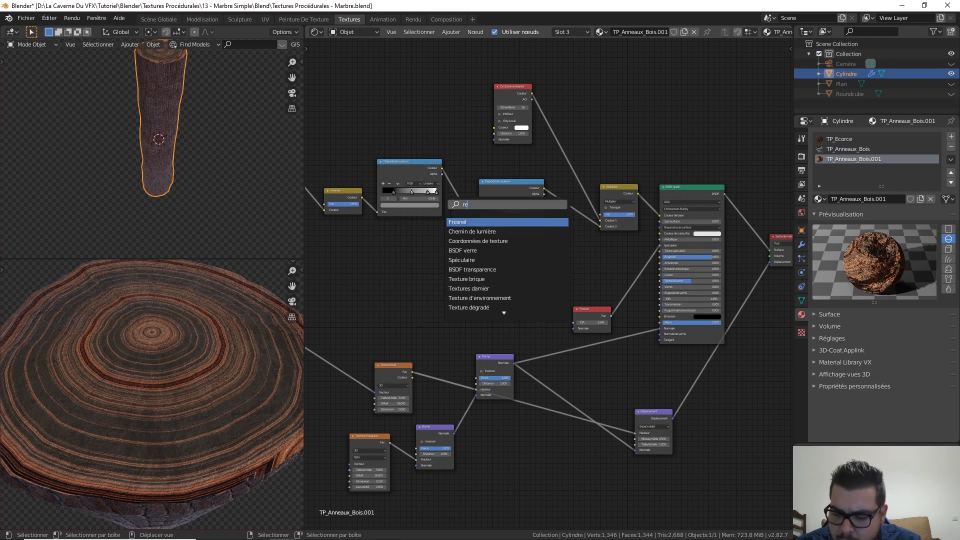
{"action": "type", "text": "-"}
{"action": "left_click", "coordinate": [496, 223]}
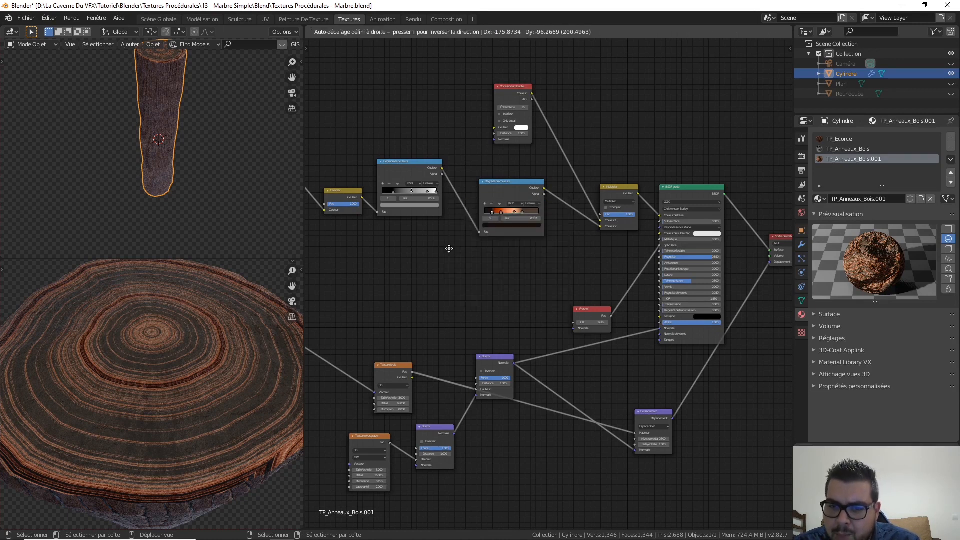
Duplicate the reroute point beside Occlusion ambiante, and route the upper Bump's Normale output through both points to that node's Normale input.
{"action": "key", "text": "shift+d"}
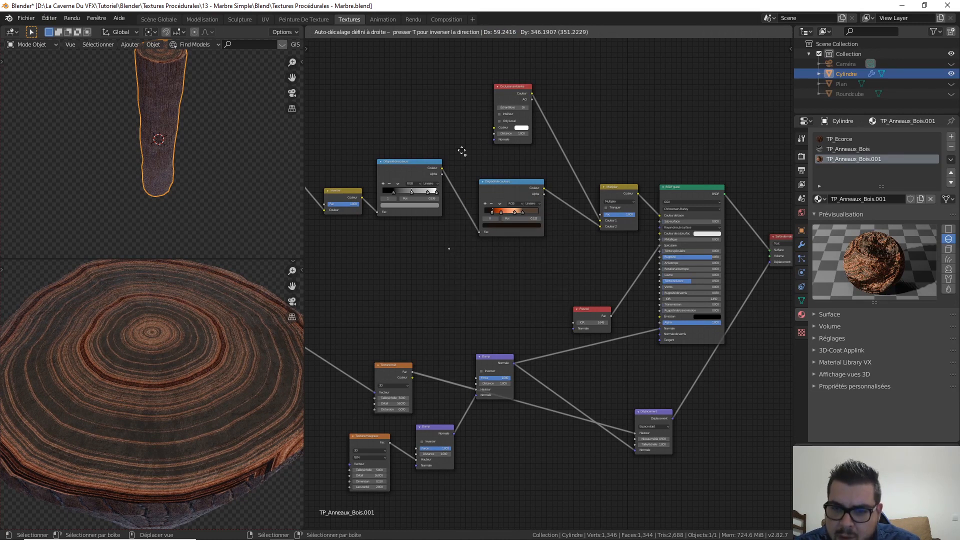
{"action": "left_click", "coordinate": [454, 136]}
{"action": "left_click_drag", "start_coordinate": [514, 363], "coordinate": [485, 141]}
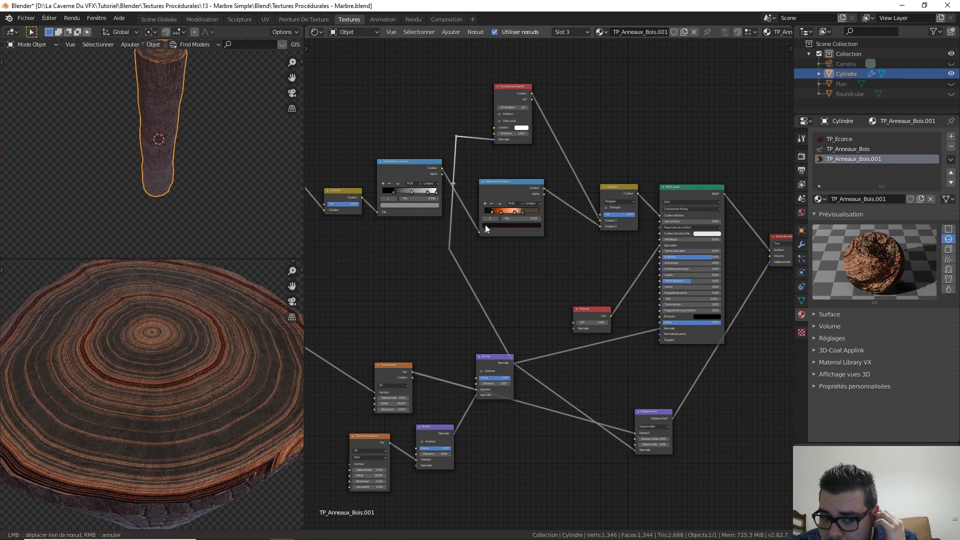
{"action": "left_click_drag", "start_coordinate": [484, 226], "coordinate": [490, 228]}
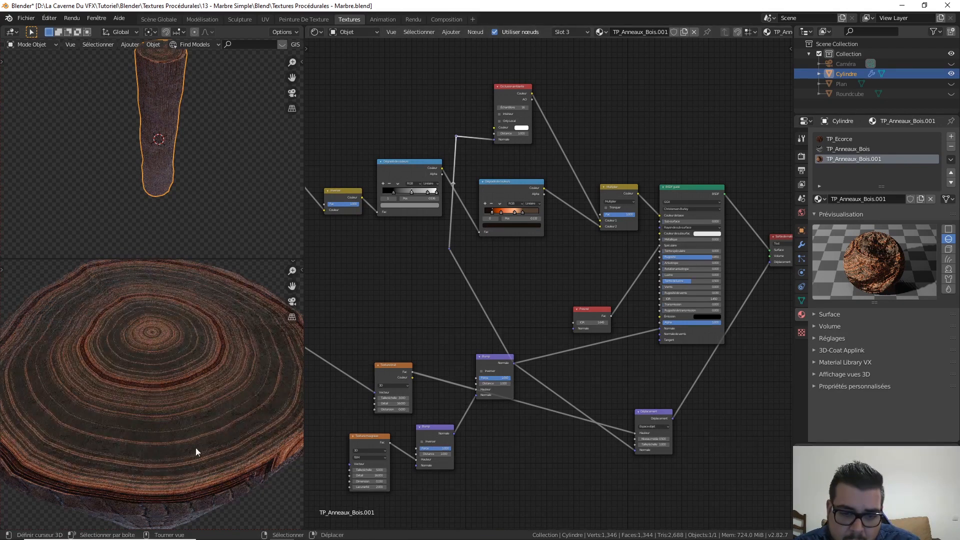
Rename the cylinder object as Rondin_Bois.
{"action": "scroll", "coordinate": [170, 380], "scroll_direction": "down", "scroll_amount": 4}
{"action": "middle_click_drag", "start_coordinate": [212, 454], "coordinate": [221, 357]}
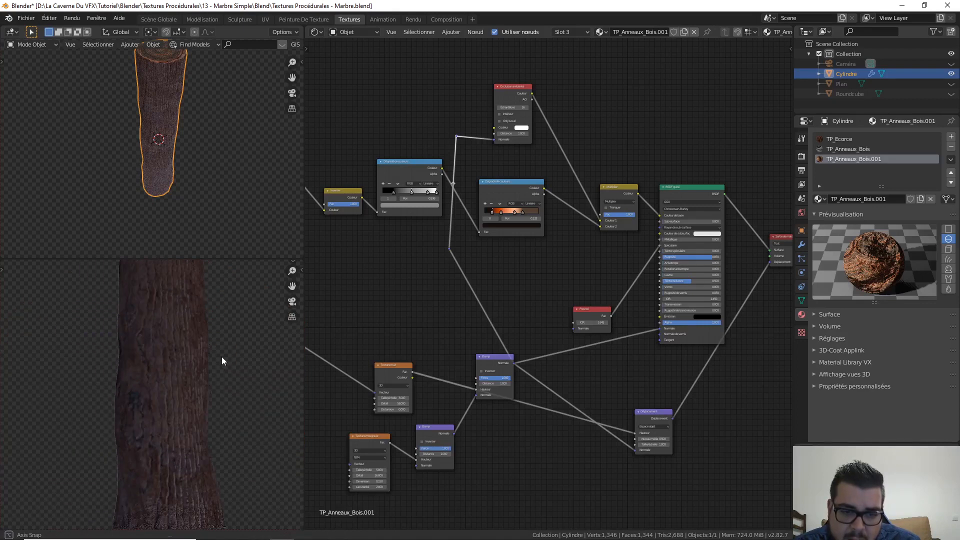
{"action": "scroll", "coordinate": [221, 355], "scroll_direction": "down", "scroll_amount": 2}
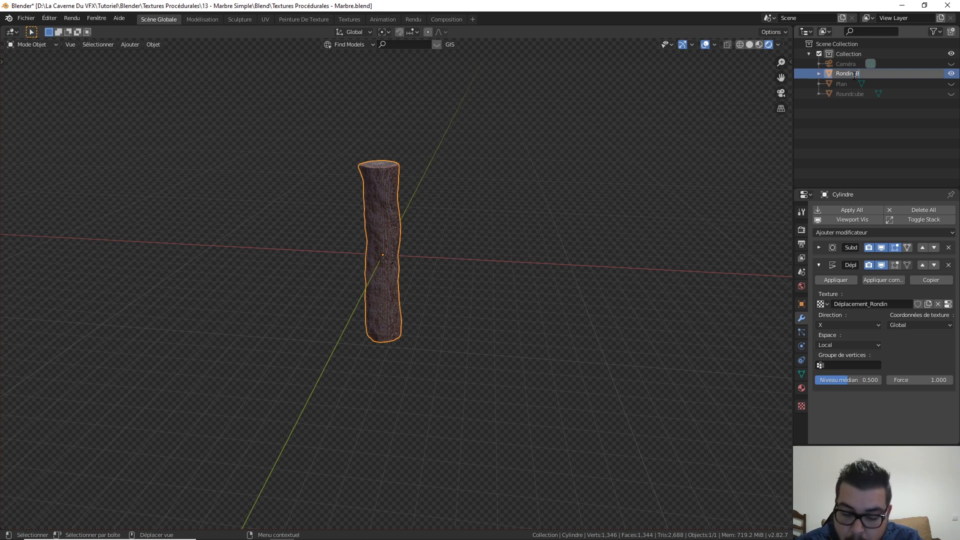
{"action": "key", "text": "Return"}
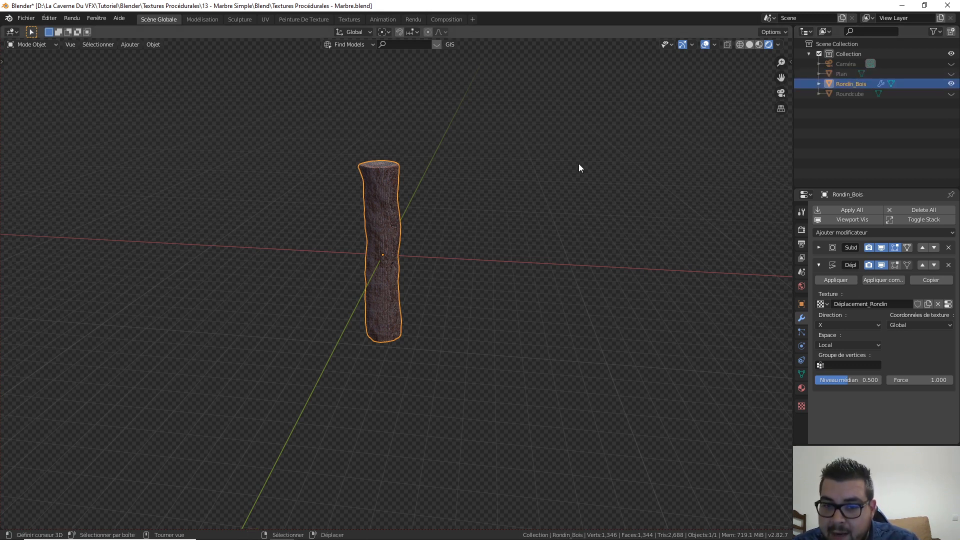
Duplicate the log and offset the copy along the global X axis.
{"action": "key", "text": "shift+d"}
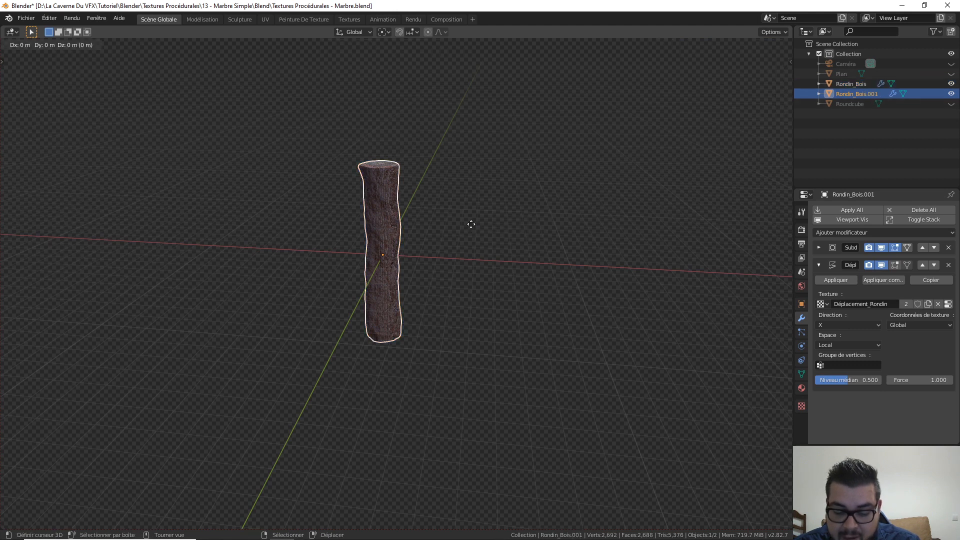
{"action": "type", "text": "x2"}
{"action": "key", "text": "BackSpace"}
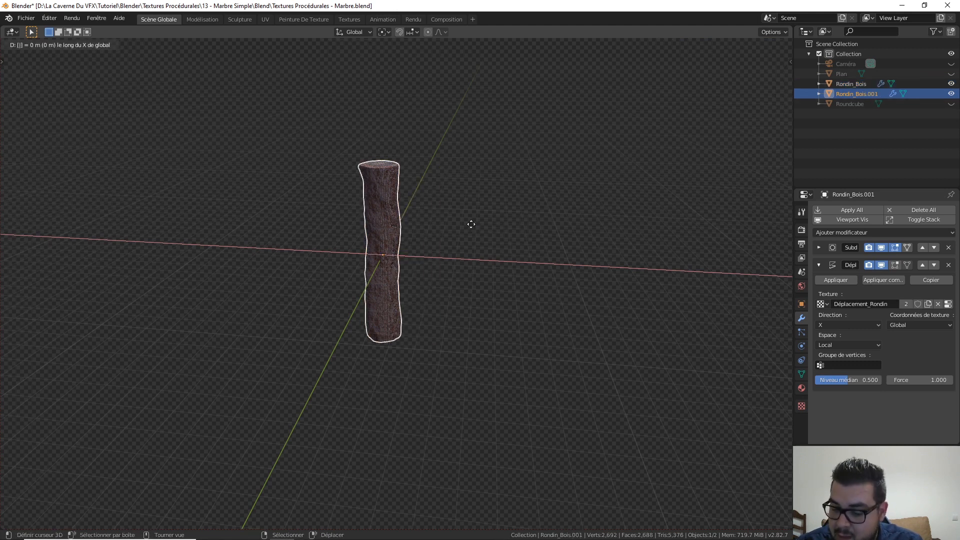
{"action": "type", "text": "2"}
{"action": "key", "text": "Return"}
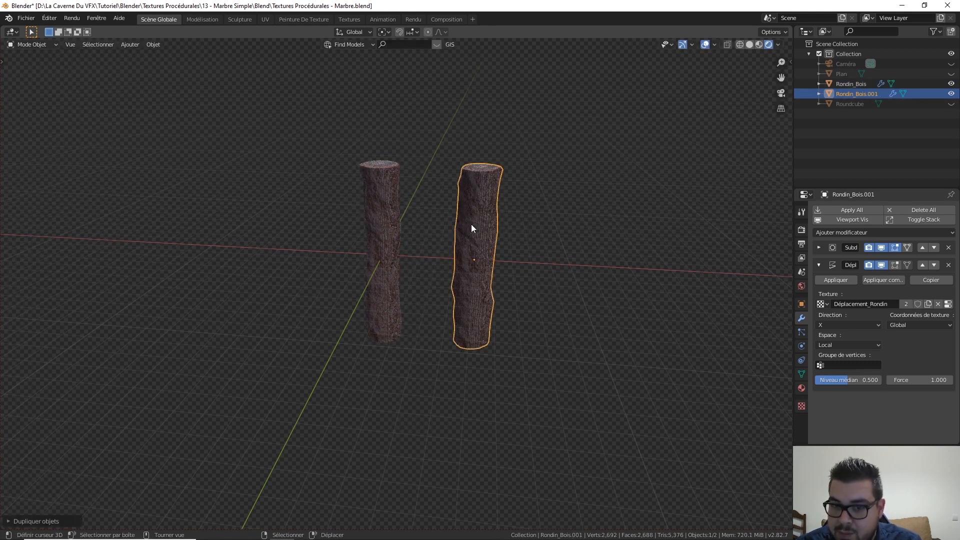
Duplicate the original log and offset the copy 5 m along the global Y axis.
{"action": "left_click", "coordinate": [400, 199]}
{"action": "key", "text": "shift+d"}
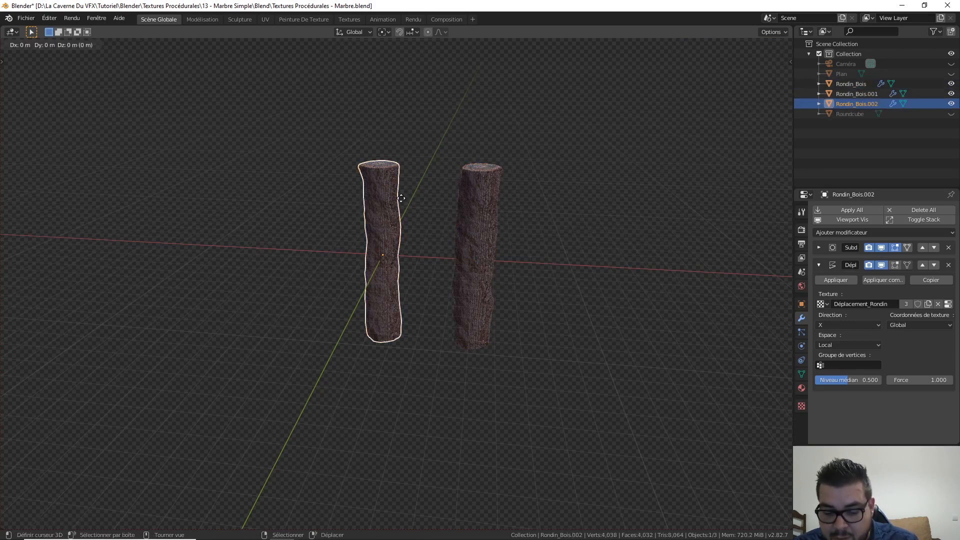
{"action": "type", "text": "y5"}
{"action": "key", "text": "Return"}
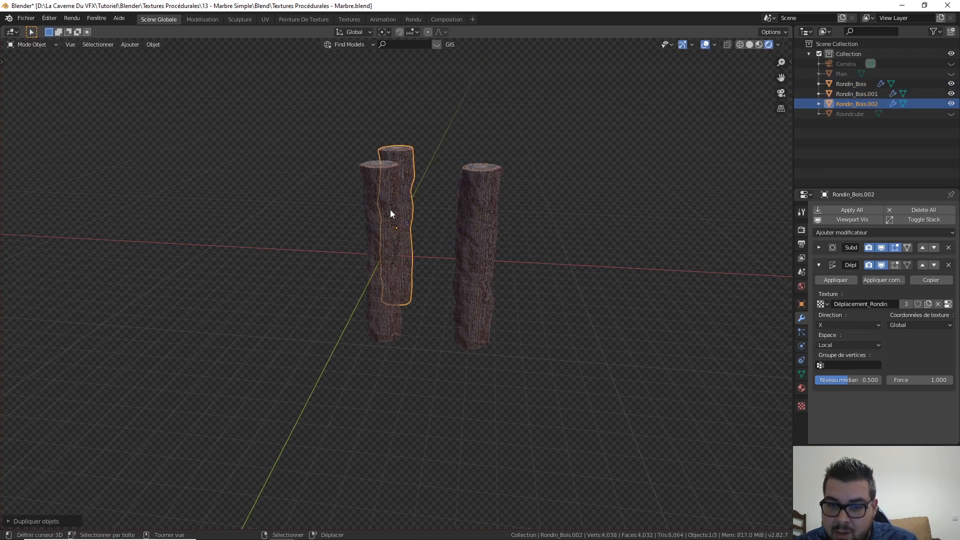
Duplicate the original log and raise the copy 15 m along the global Z axis.
{"action": "left_click", "coordinate": [389, 212]}
{"action": "key", "text": "shift+d"}
{"action": "type", "text": "z"}
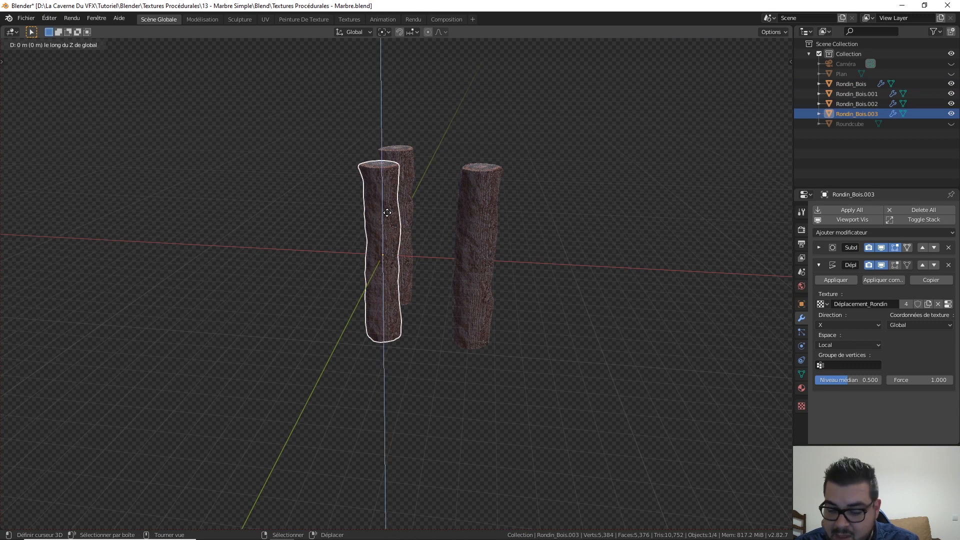
{"action": "type", "text": "5"}
{"action": "key", "text": "BackSpace"}
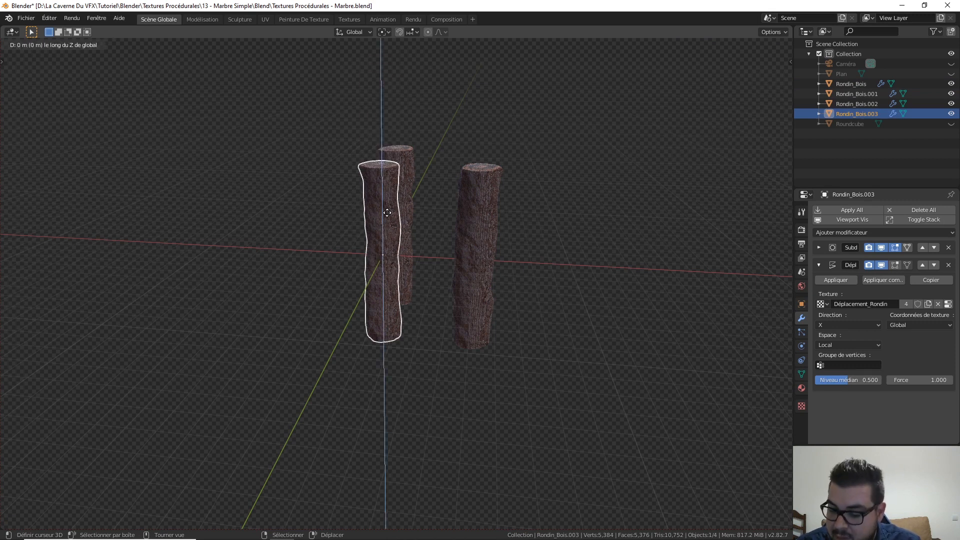
{"action": "type", "text": "15"}
{"action": "key", "text": "Return"}
Move the raised log copy sideways away from the other logs, mainly toward negative X.
{"action": "scroll", "coordinate": [476, 195], "scroll_direction": "down", "scroll_amount": 2}
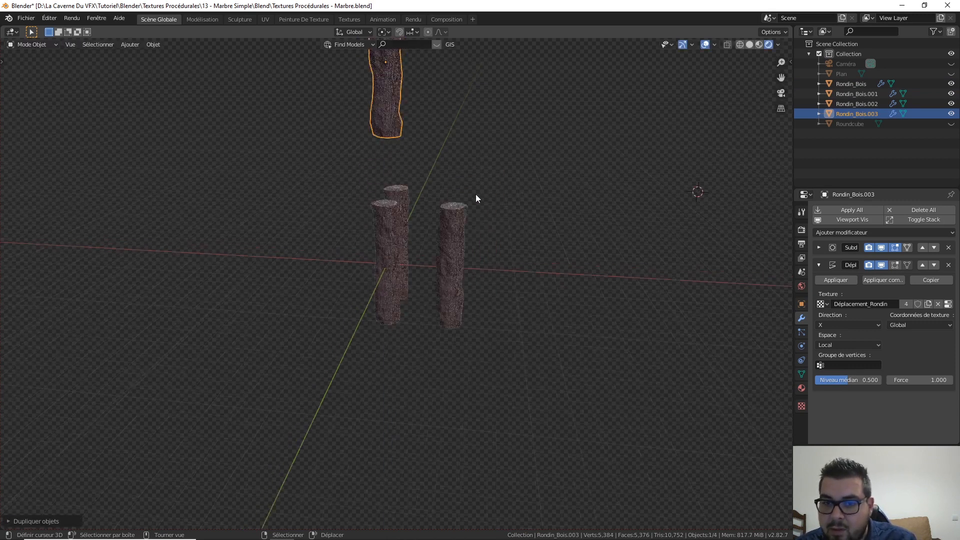
{"action": "middle_click_drag", "start_coordinate": [476, 197], "coordinate": [410, 271]}
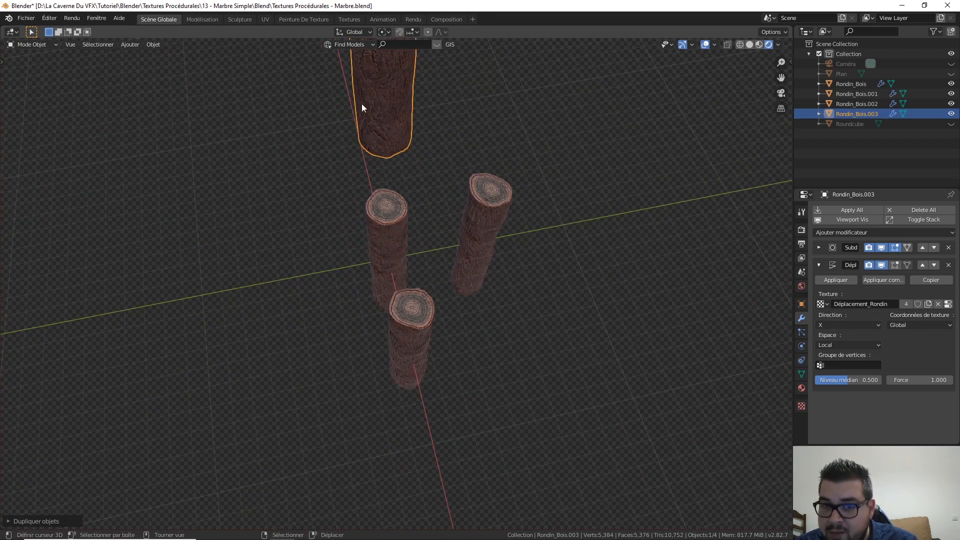
{"action": "middle_click_drag", "start_coordinate": [374, 198], "coordinate": [449, 212]}
{"action": "key", "text": "g"}
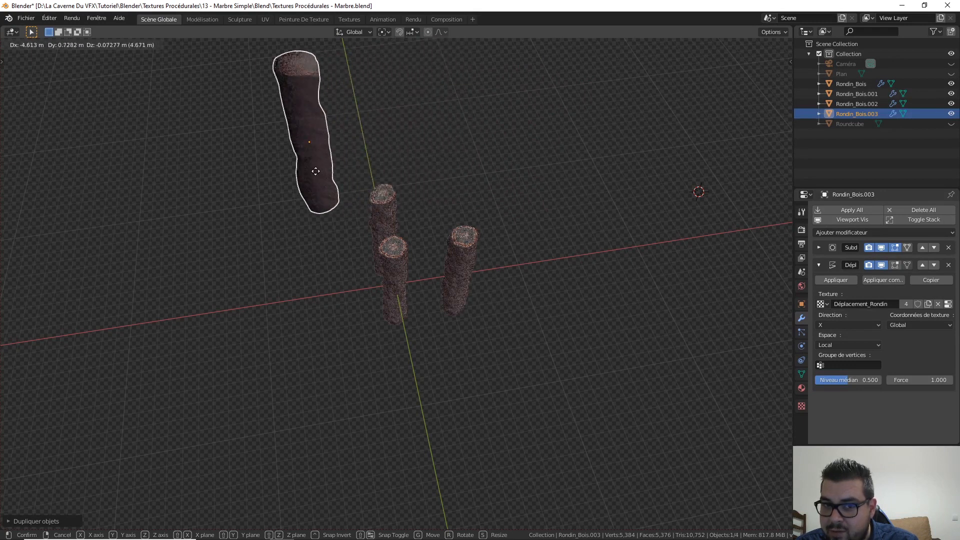
{"action": "left_click", "coordinate": [298, 175]}
Adjust the raised log copy's height along the global Z axis.
{"action": "middle_click_drag", "start_coordinate": [298, 173], "coordinate": [285, 245]}
{"action": "scroll", "coordinate": [356, 208], "scroll_direction": "up", "scroll_amount": 2}
{"action": "key", "text": "g"}
{"action": "key", "text": "x"}
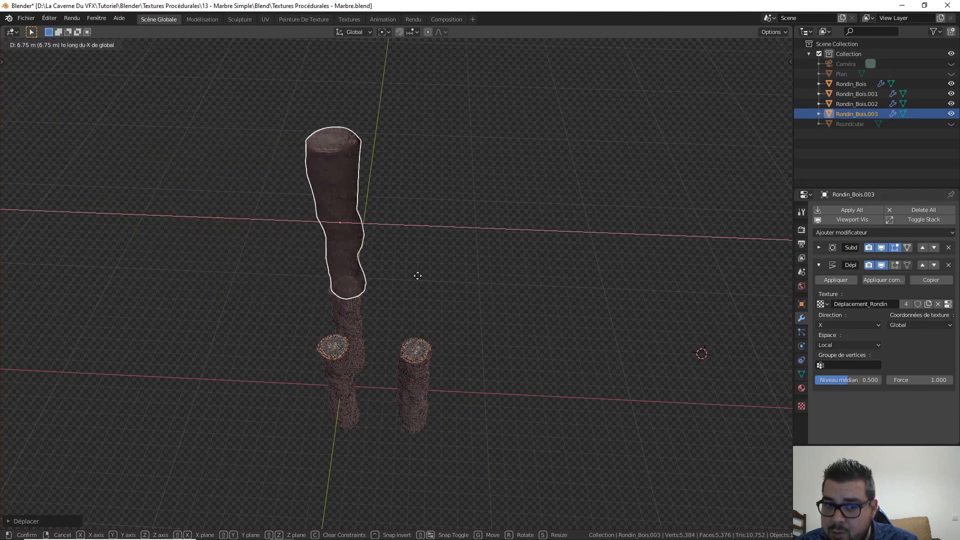
{"action": "key", "text": "z"}
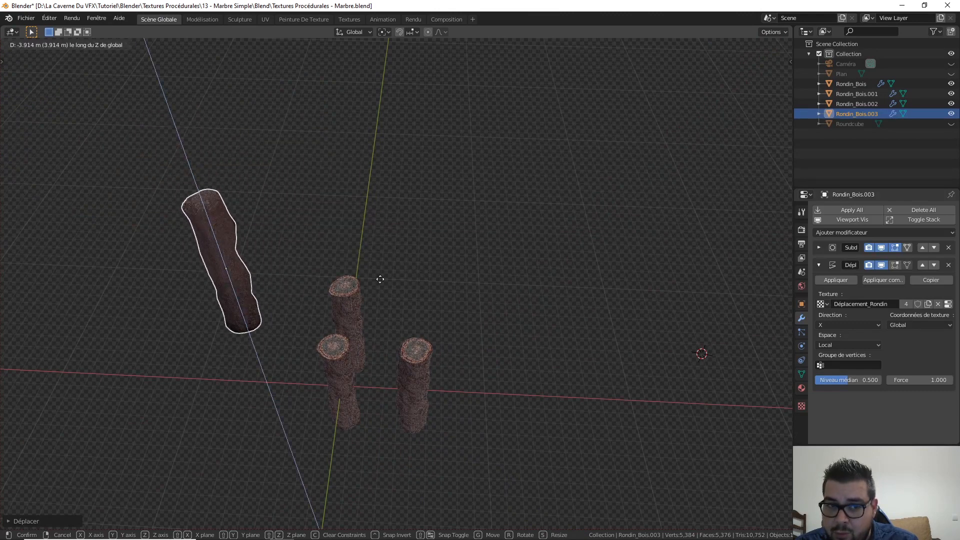
{"action": "left_click", "coordinate": [348, 238]}
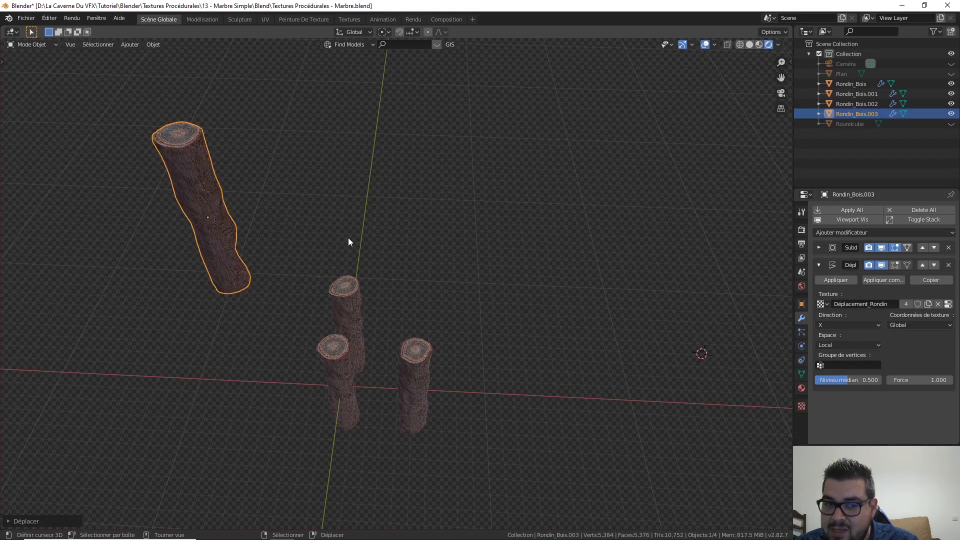
Try a Force of 0 on the raised log's displacement modifier, and restore it to 1.
{"action": "middle_click_drag", "start_coordinate": [328, 244], "coordinate": [368, 228]}
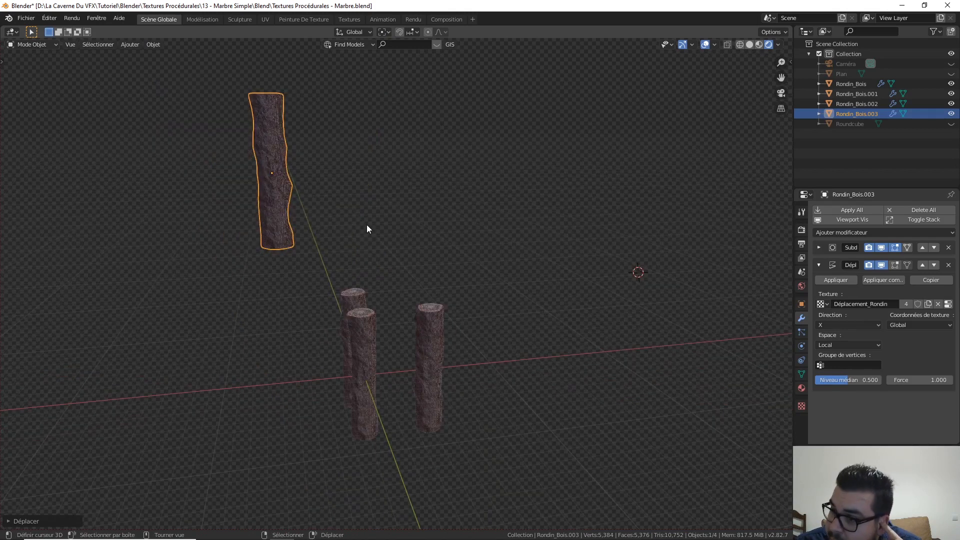
{"action": "scroll", "coordinate": [367, 229], "scroll_direction": "down", "scroll_amount": 1}
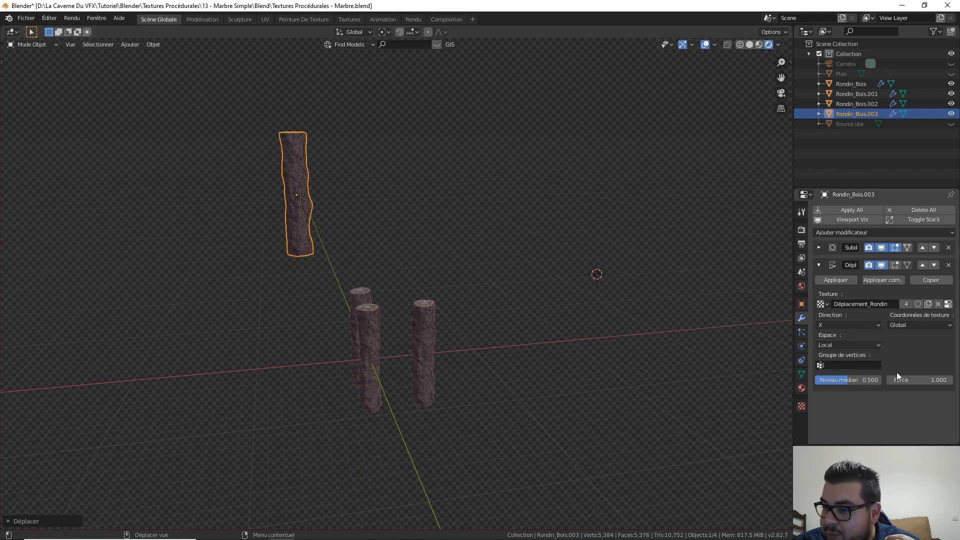
{"action": "mouse_move", "coordinate": [906, 381]}
{"action": "left_mouse_down"}
{"action": "mouse_move", "coordinate": [926, 380]}
{"action": "mouse_move", "coordinate": [893, 380]}
{"action": "mouse_move", "coordinate": [916, 380]}
{"action": "left_mouse_up"}
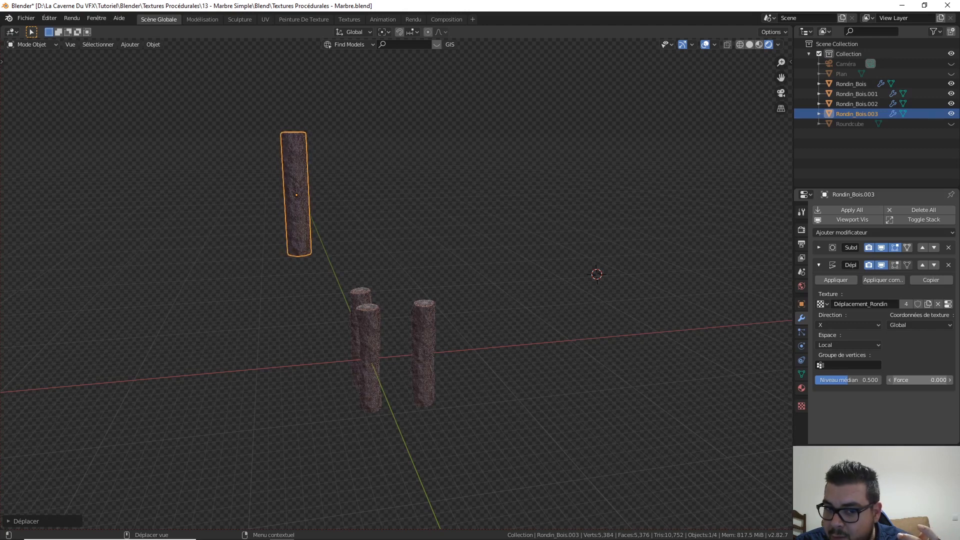
{"action": "left_click", "coordinate": [931, 380]}
{"action": "key", "text": "Return"}
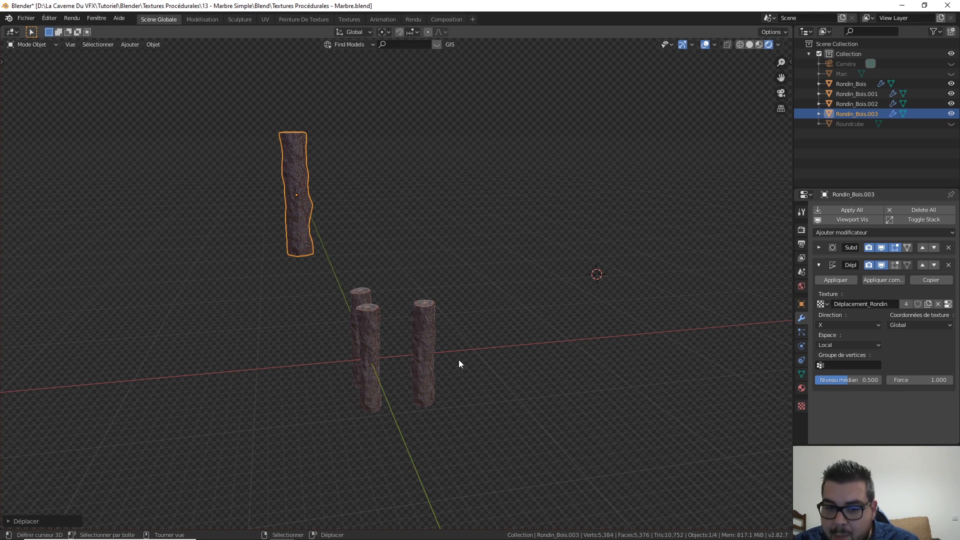
Try to slide the raised log copy along the global X axis.
{"action": "middle_click_drag", "start_coordinate": [459, 359], "coordinate": [422, 356]}
{"action": "key", "text": "g"}
{"action": "key", "text": "x"}
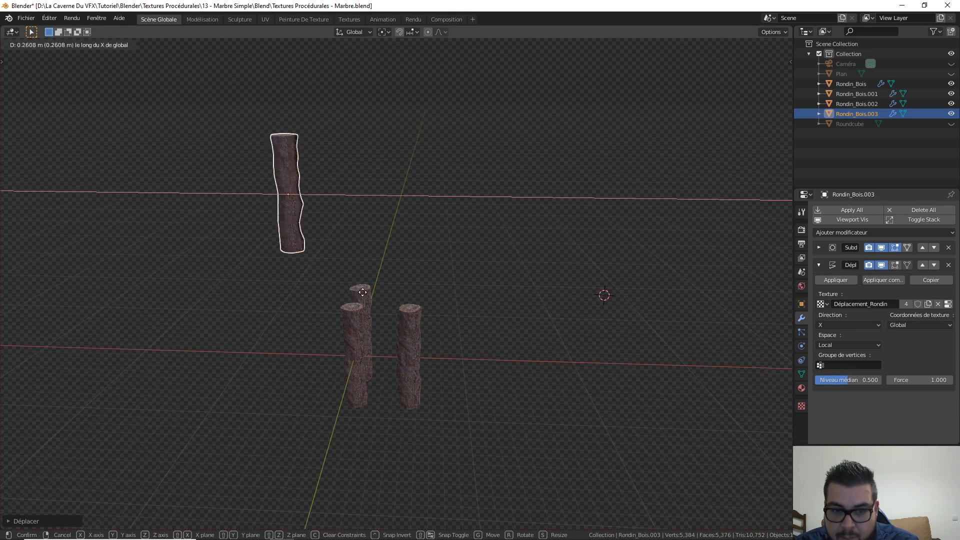
{"action": "right_click", "coordinate": [400, 298]}
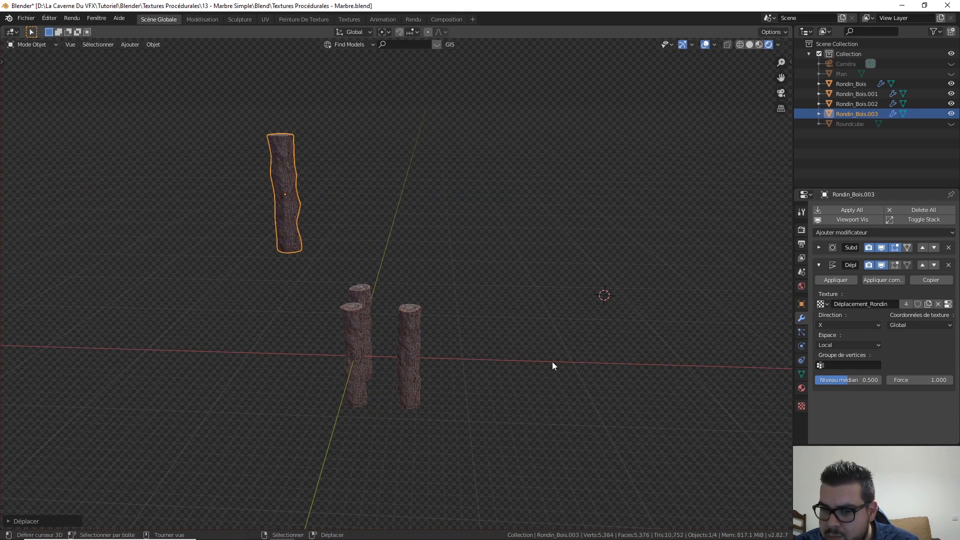
Select the original Rondin_Bois log standing at the scene origin.
{"action": "left_click", "coordinate": [408, 342]}
{"action": "left_click", "coordinate": [366, 340]}
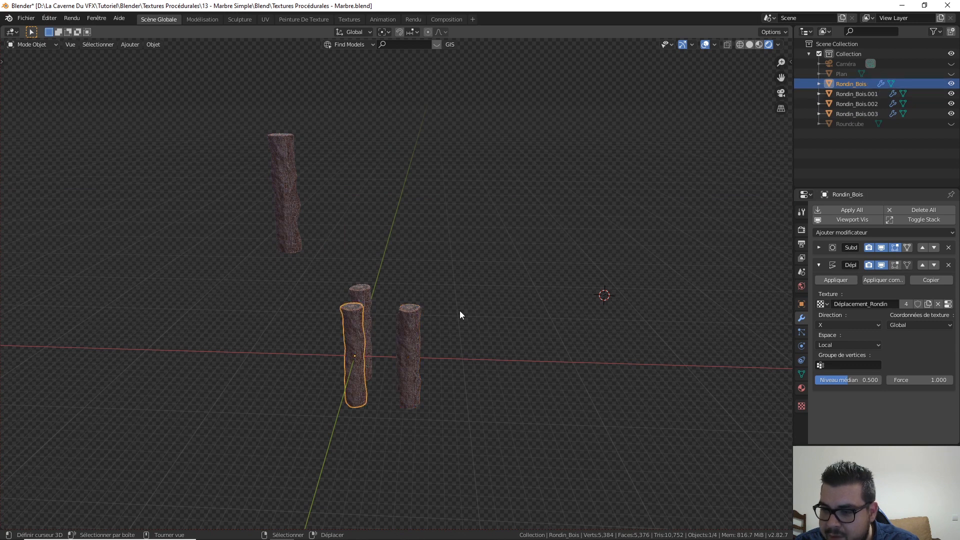